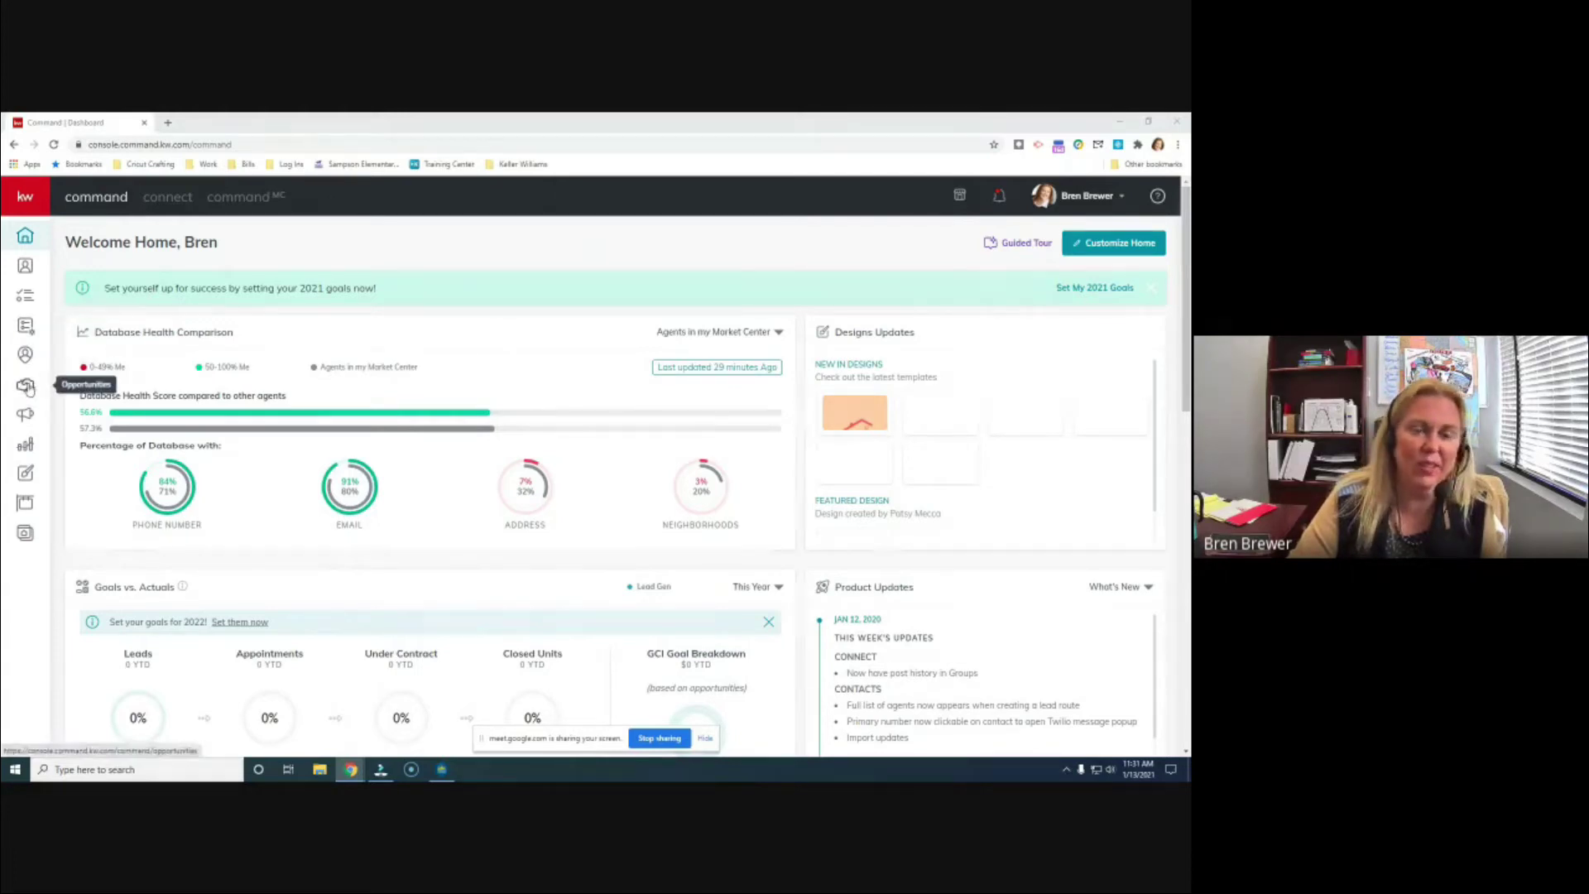
{"action": "double_click", "coordinate": [858, 128]}
{"action": "left_click_drag", "start_coordinate": [830, 139], "coordinate": [3, 136]}
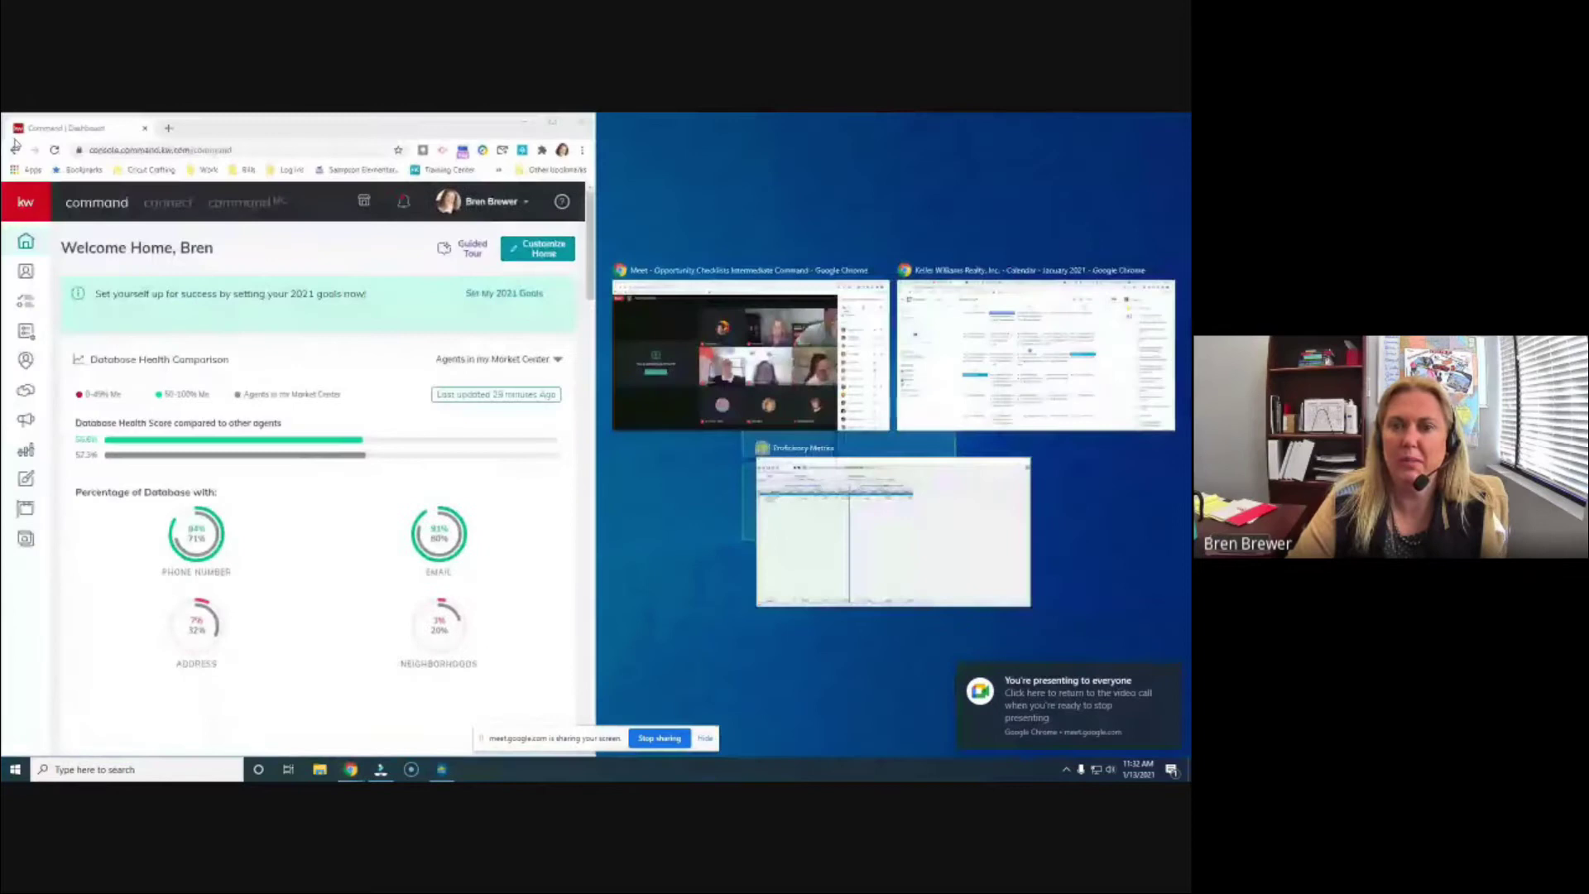
{"action": "left_click_drag", "start_coordinate": [313, 136], "coordinate": [482, 142]}
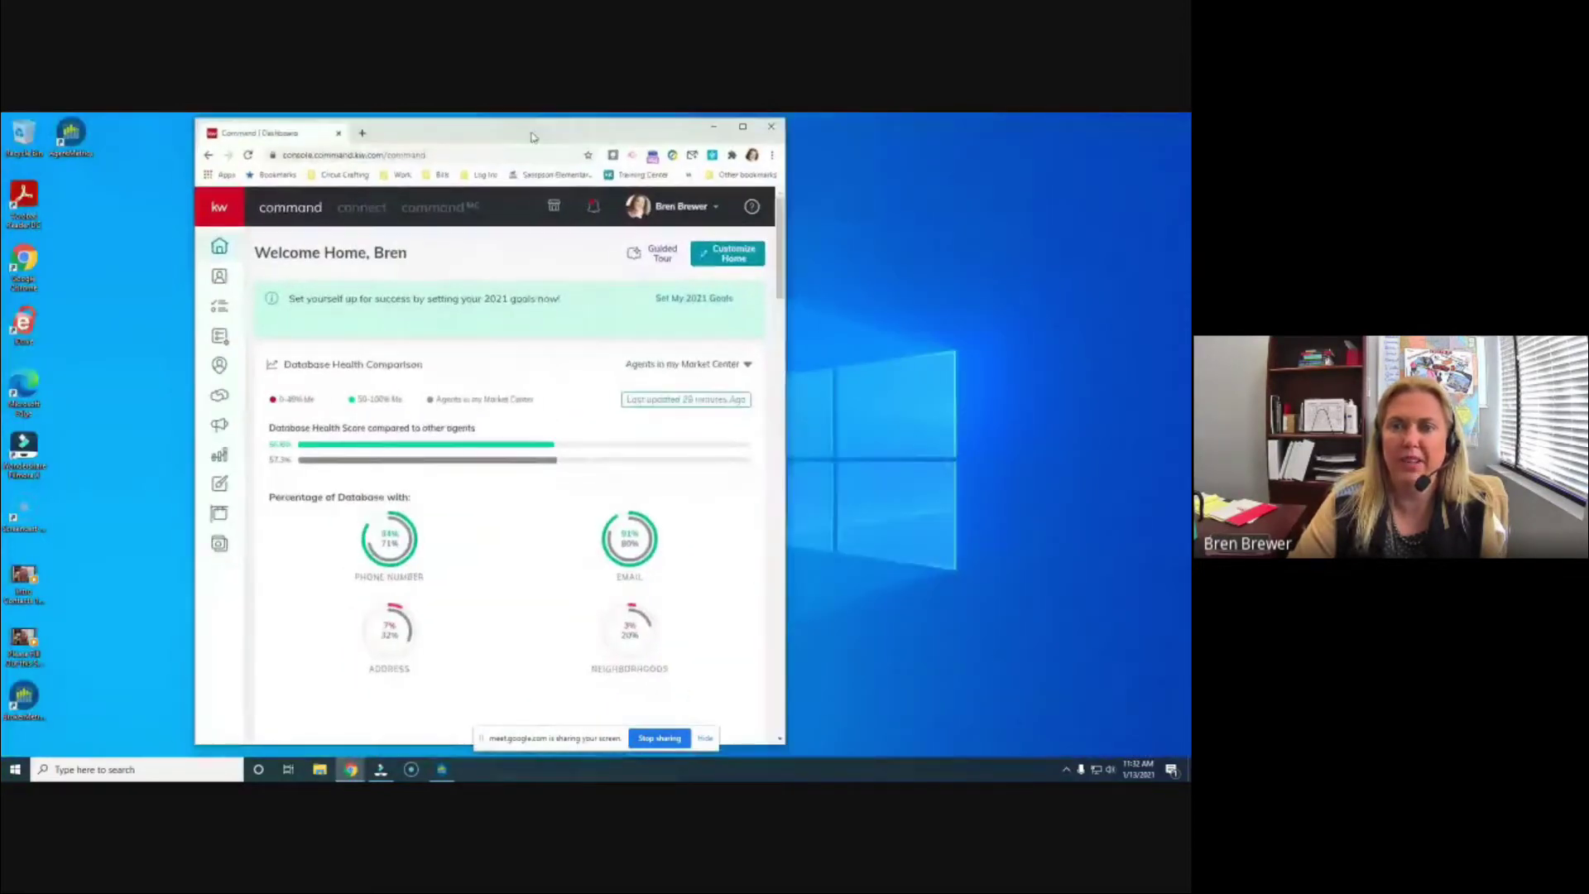
{"action": "left_click", "coordinate": [743, 127]}
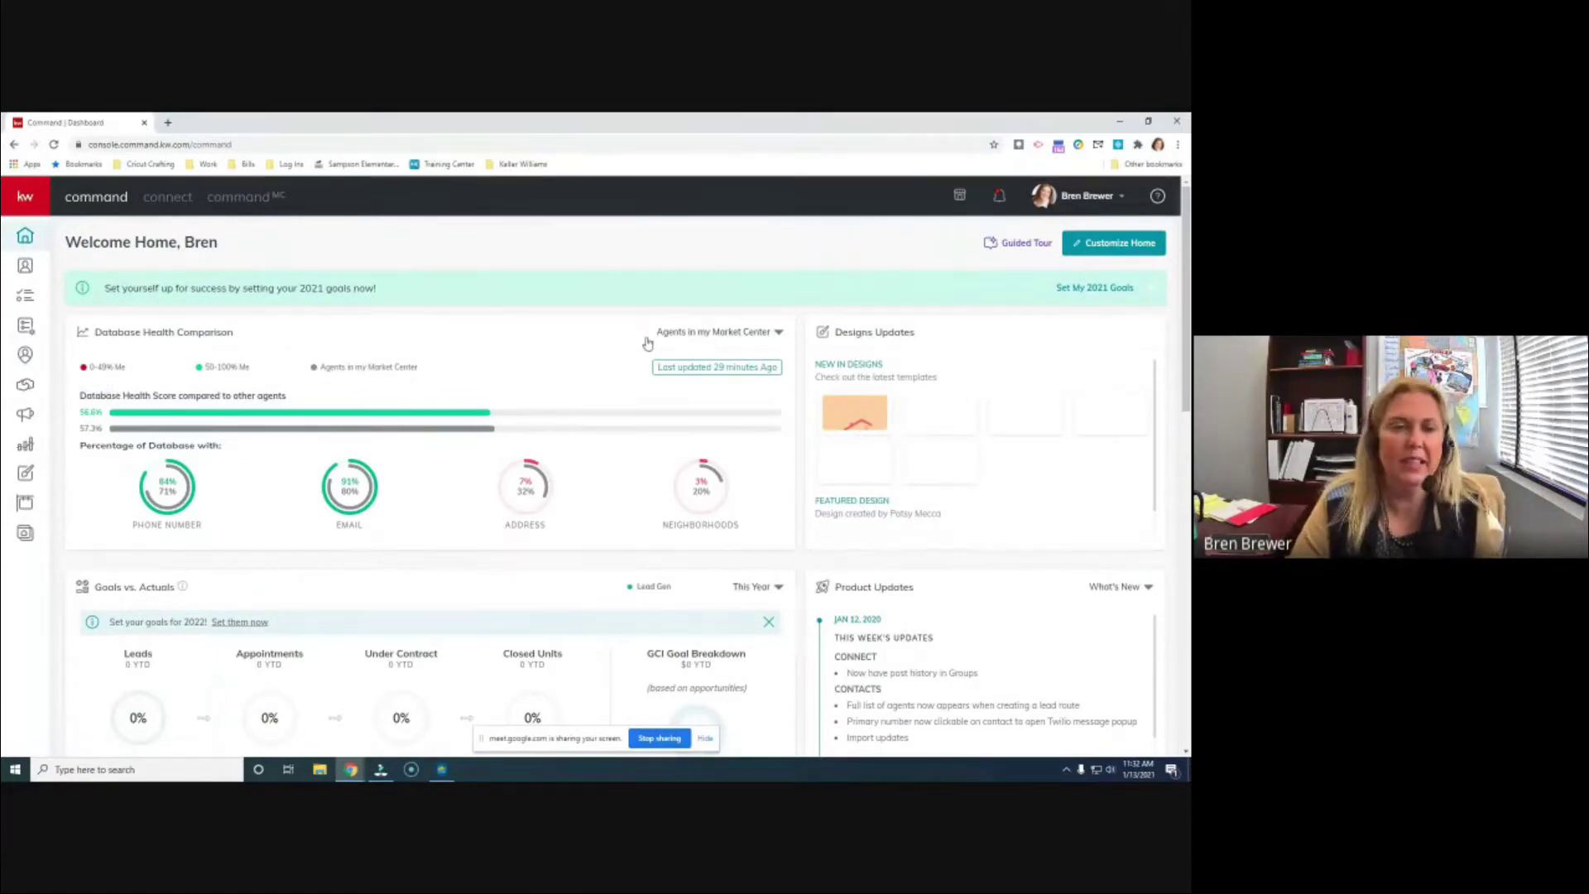
Step: Go to the opportunities pipeline and start creating a new opportunity
{"action": "left_click", "coordinate": [27, 386]}
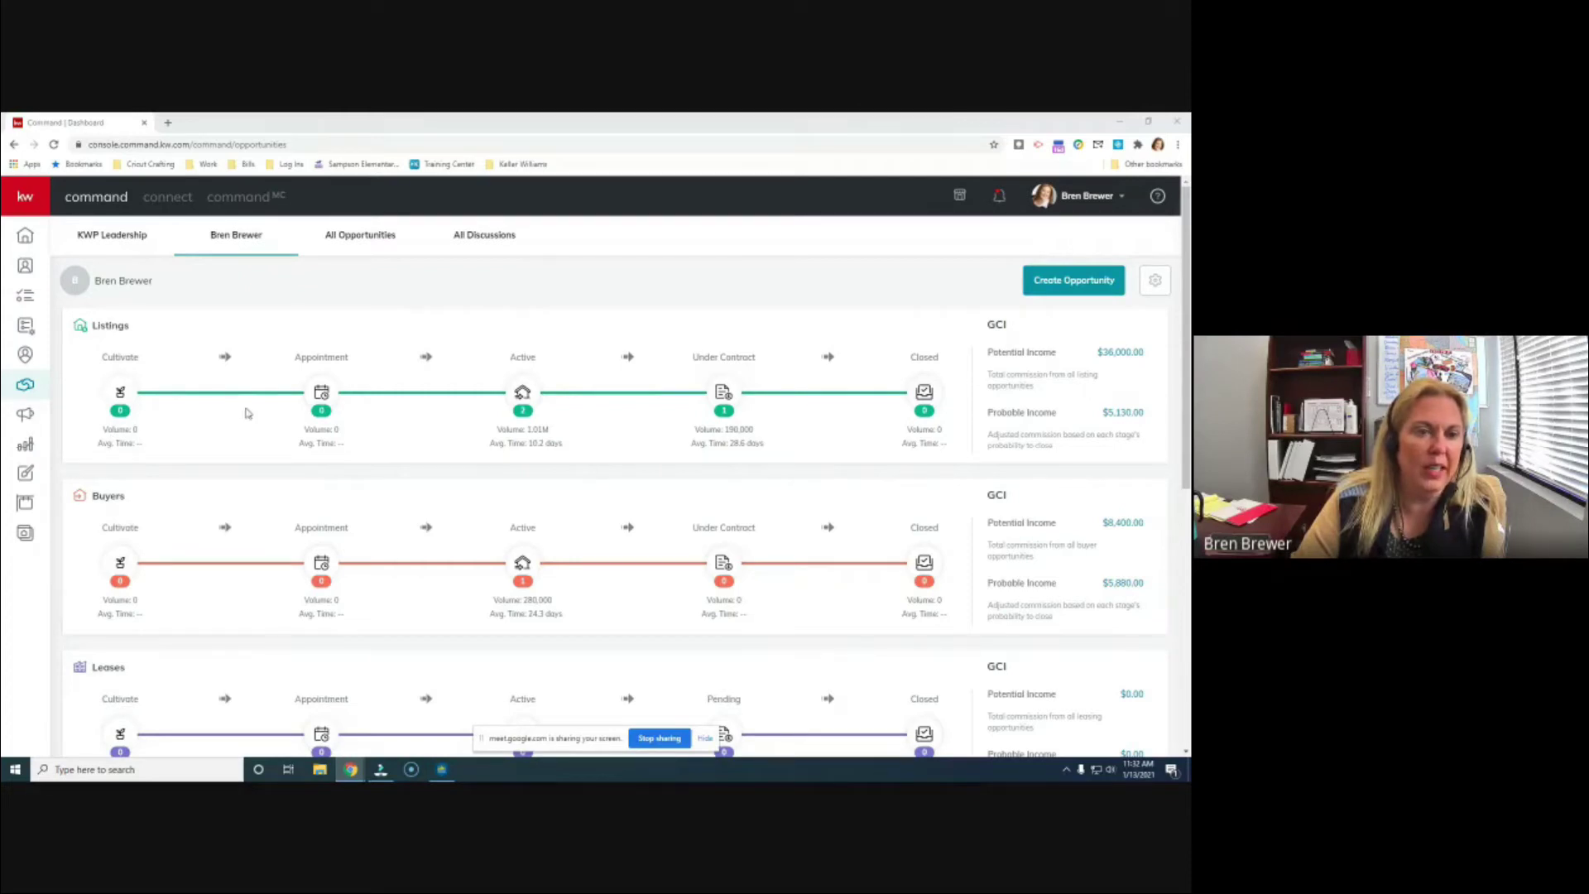
{"action": "left_click", "coordinate": [1074, 281]}
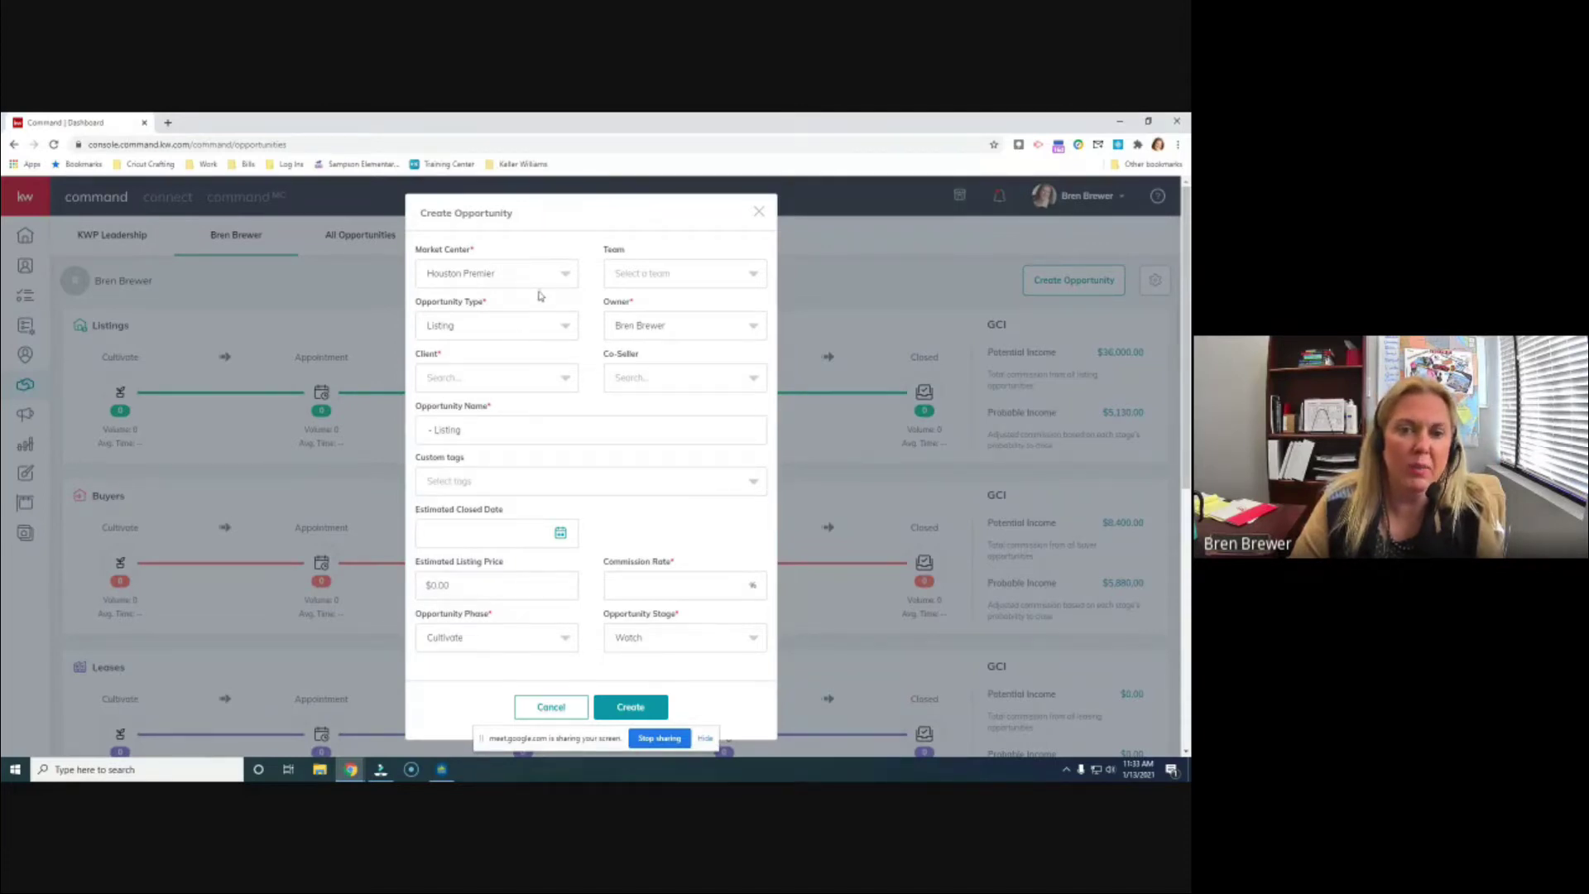
{"action": "left_click", "coordinate": [524, 383]}
{"action": "left_click", "coordinate": [743, 336]}
{"action": "left_click", "coordinate": [743, 336]}
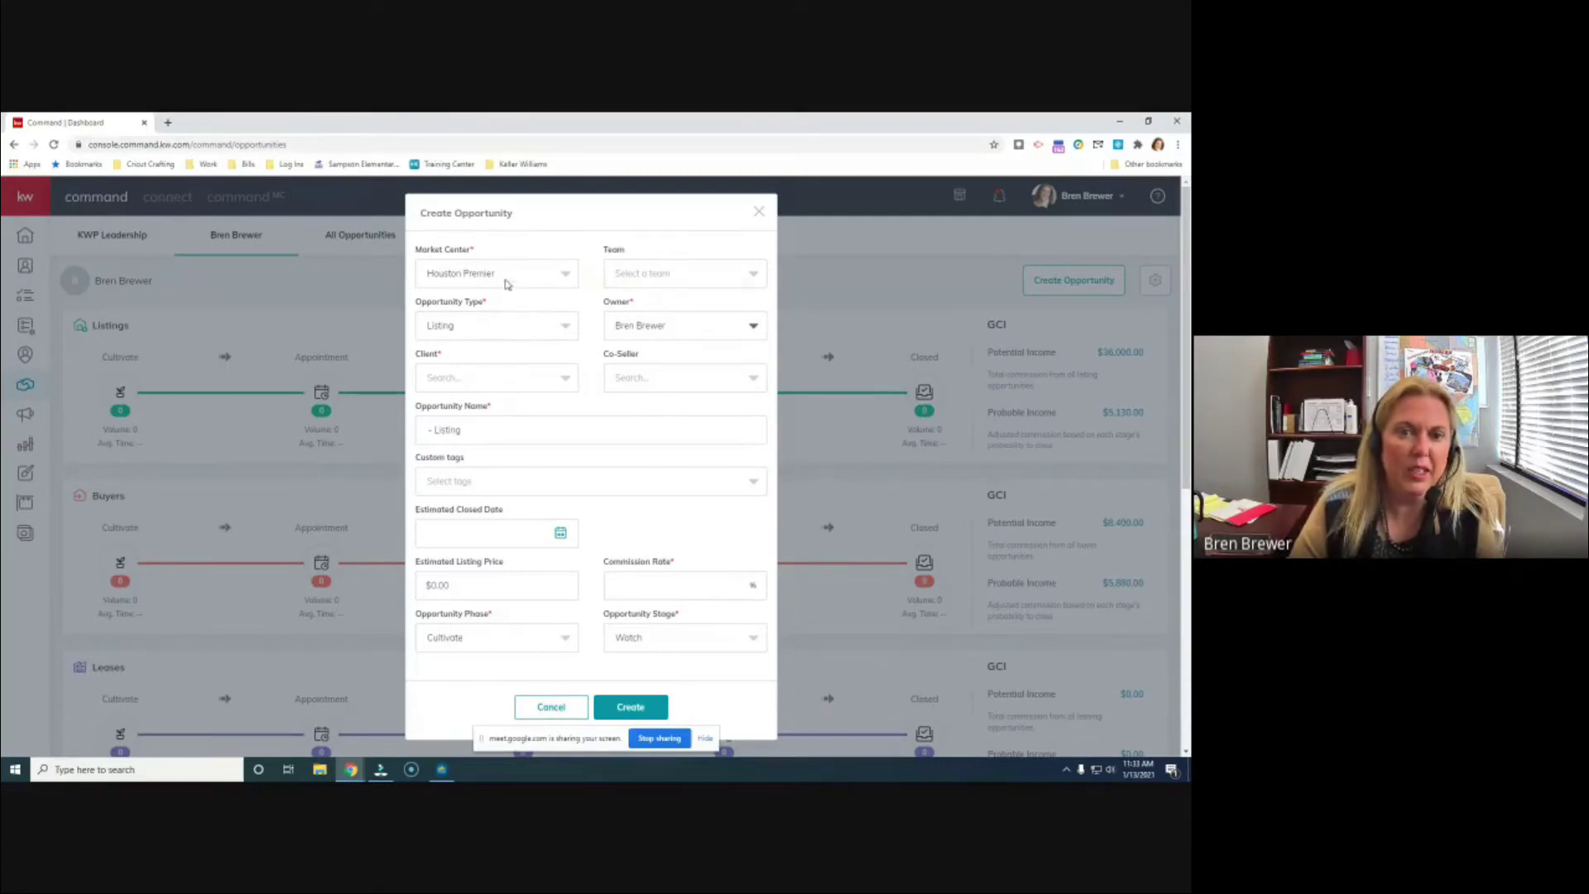
Step: Find the client by first name and choose the matching contact, and set the related contact as co-seller
{"action": "left_click", "coordinate": [528, 381]}
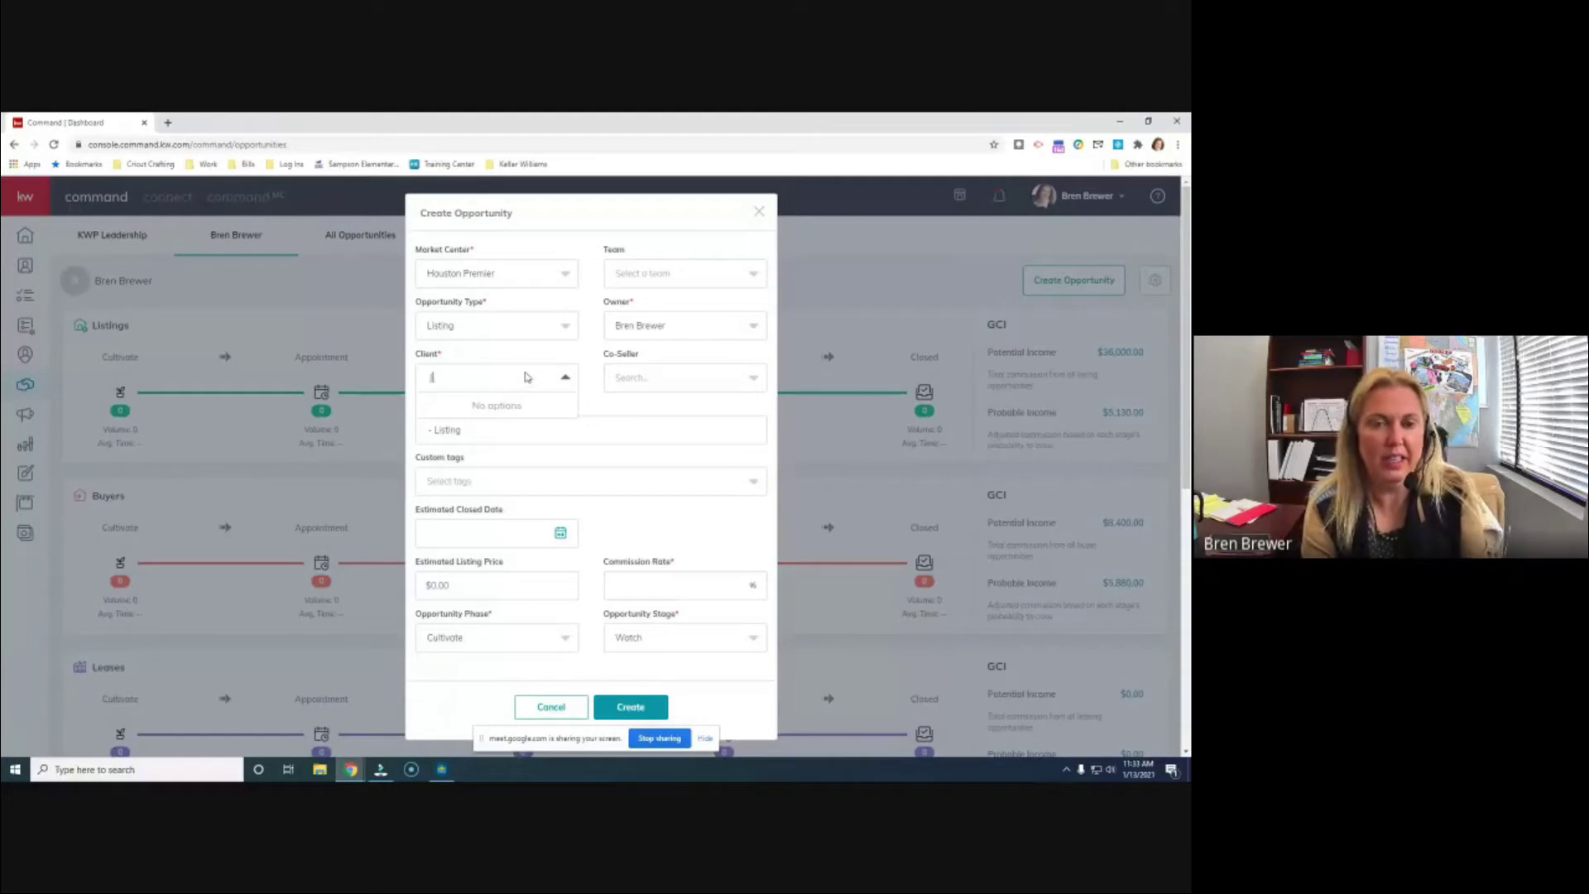
{"action": "type", "text": "joshua"}
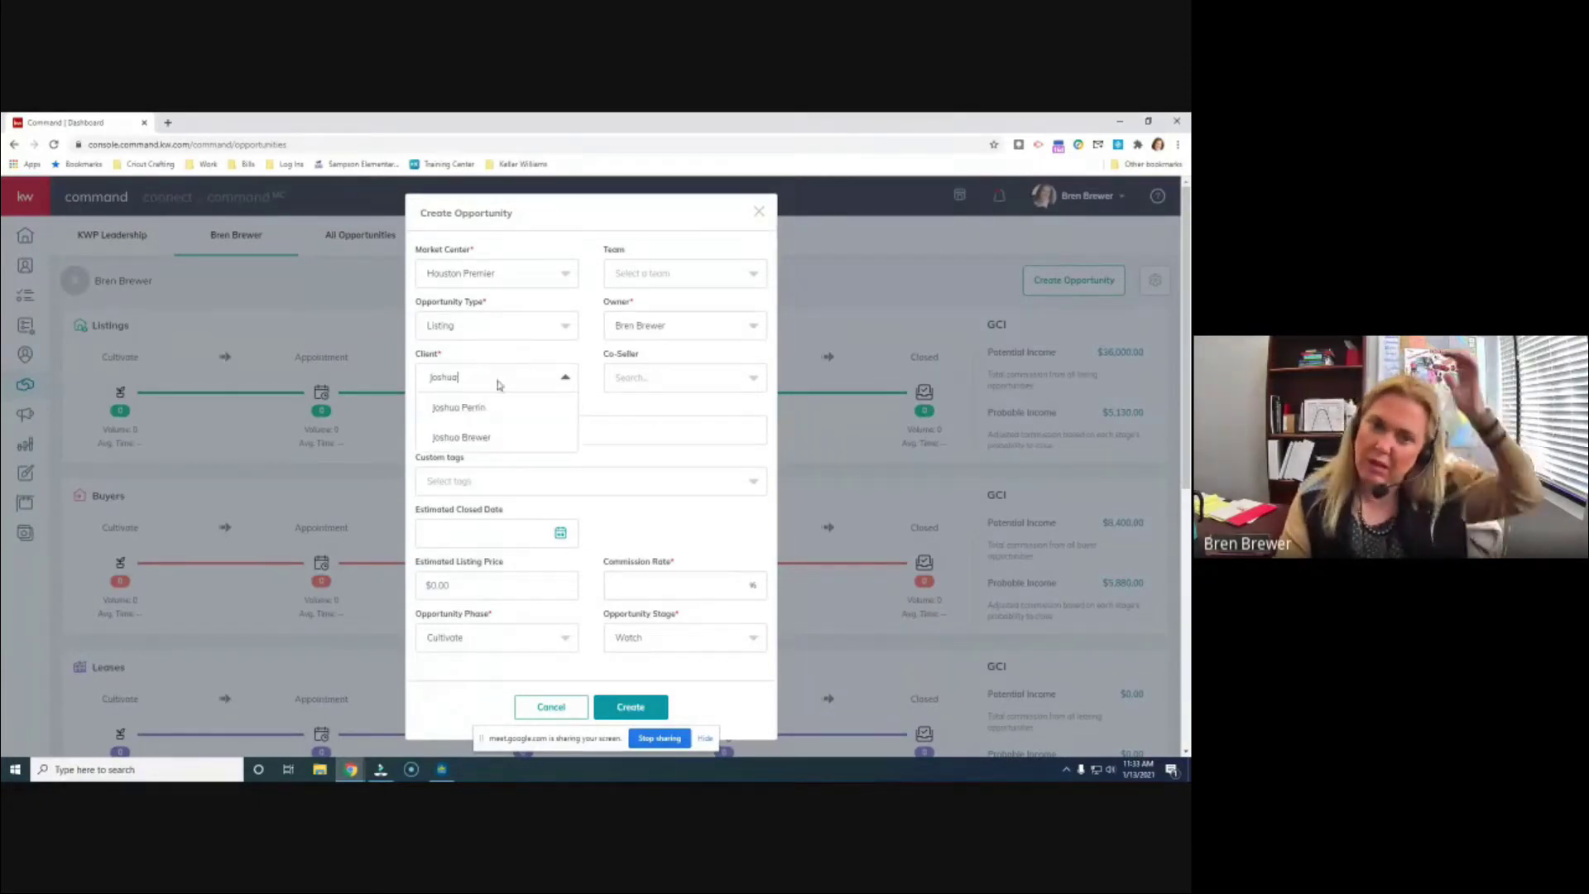
{"action": "left_click", "coordinate": [500, 436]}
{"action": "left_click", "coordinate": [709, 383]}
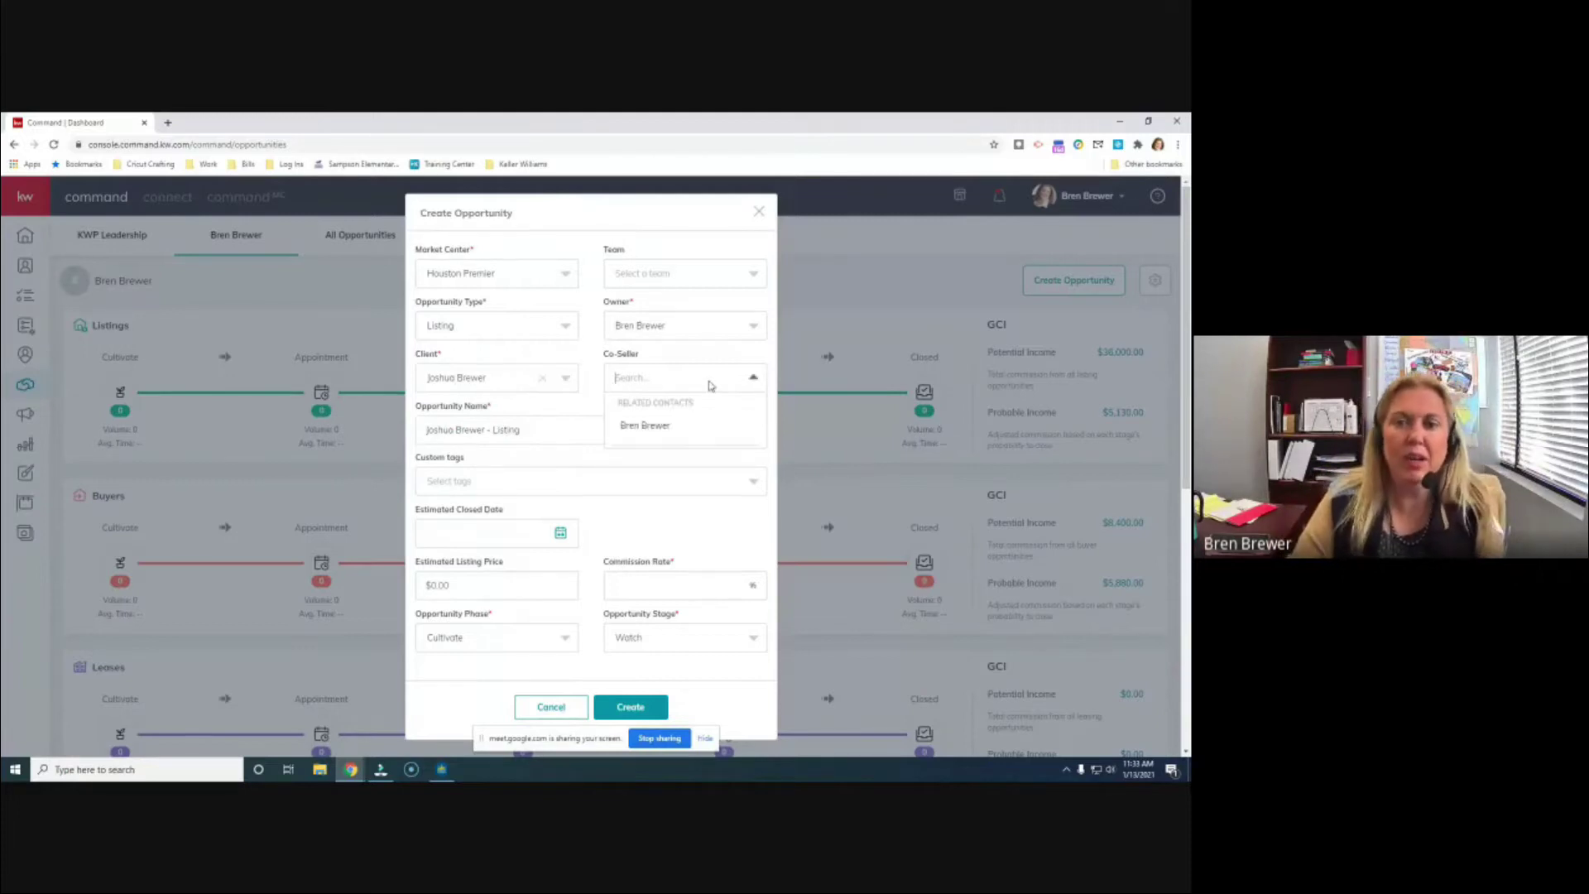
{"action": "left_click", "coordinate": [688, 423]}
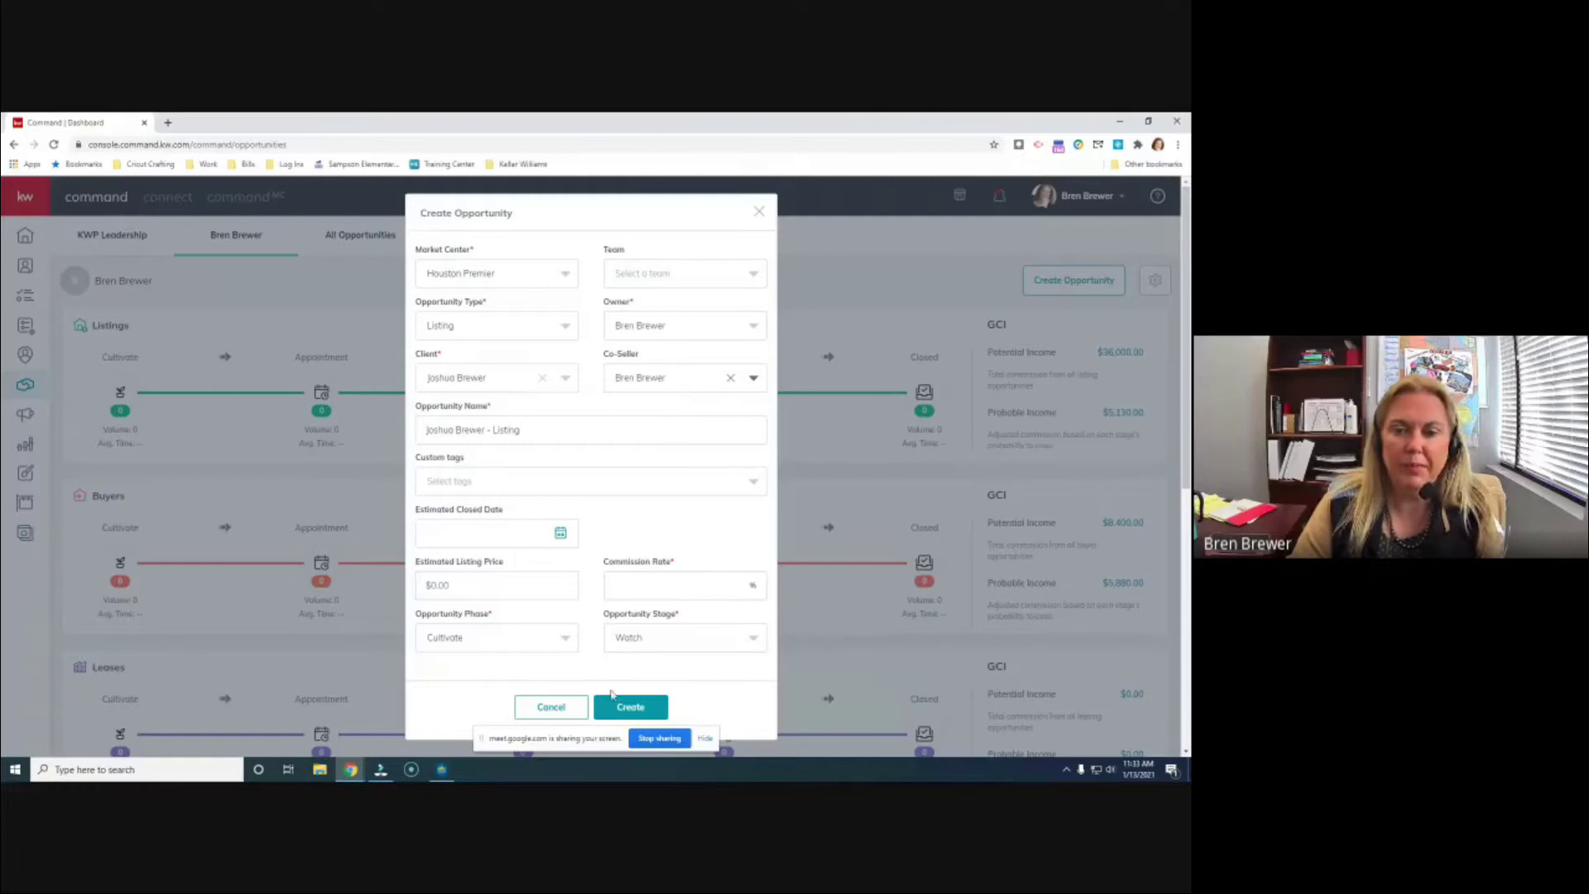
Step: Set the commission rate to 3% and create the listing opportunity
{"action": "scroll", "coordinate": [585, 571], "scroll_direction": "down", "scroll_amount": 1}
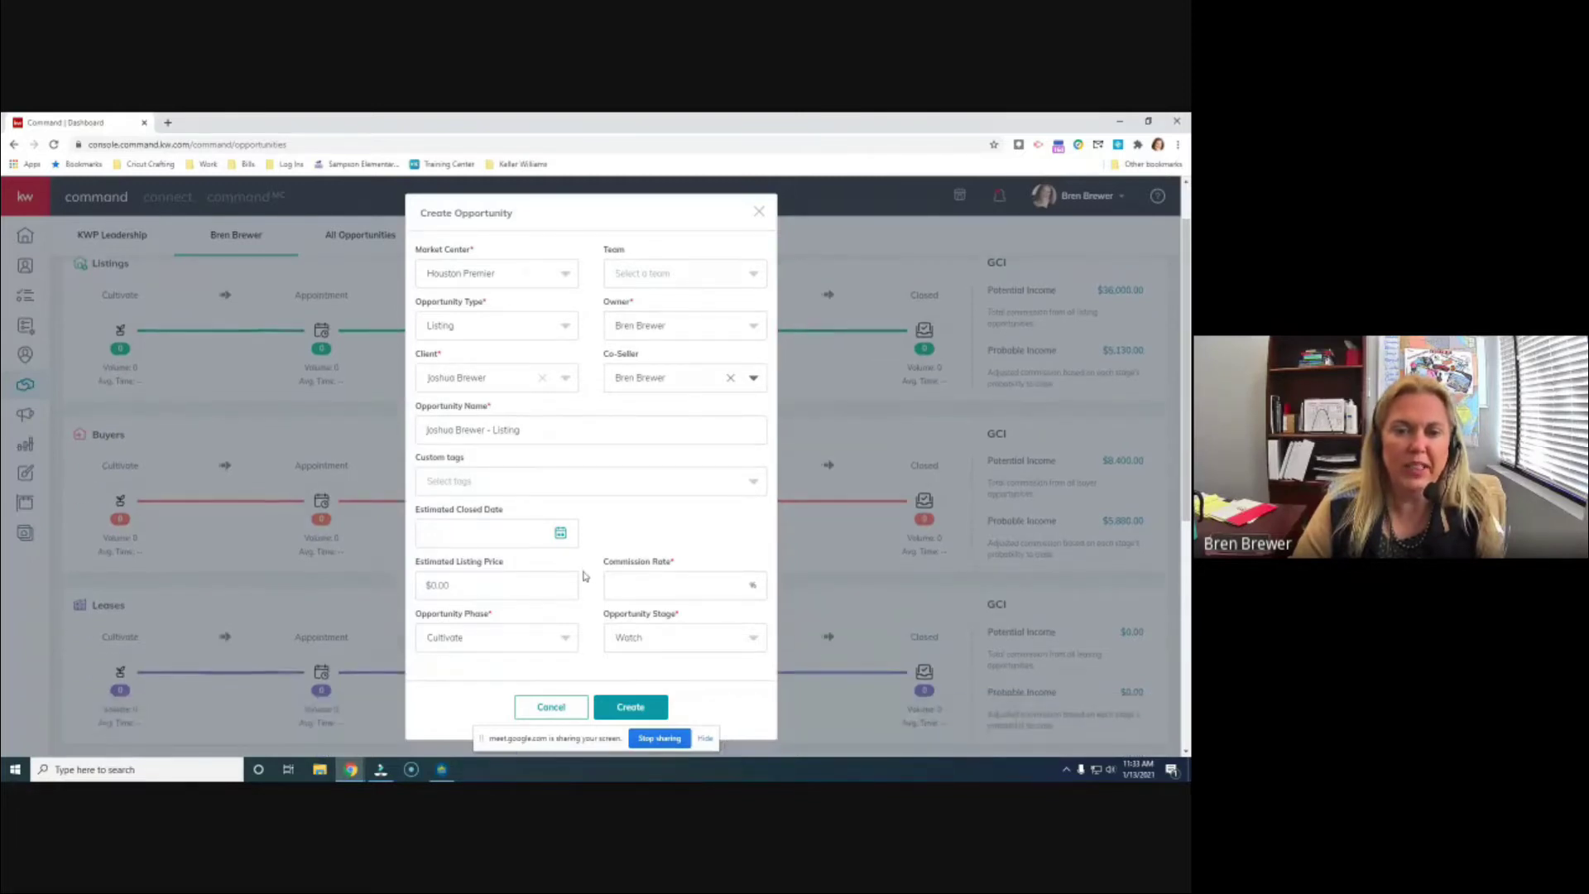
{"action": "scroll", "coordinate": [609, 546], "scroll_direction": "up", "scroll_amount": 1}
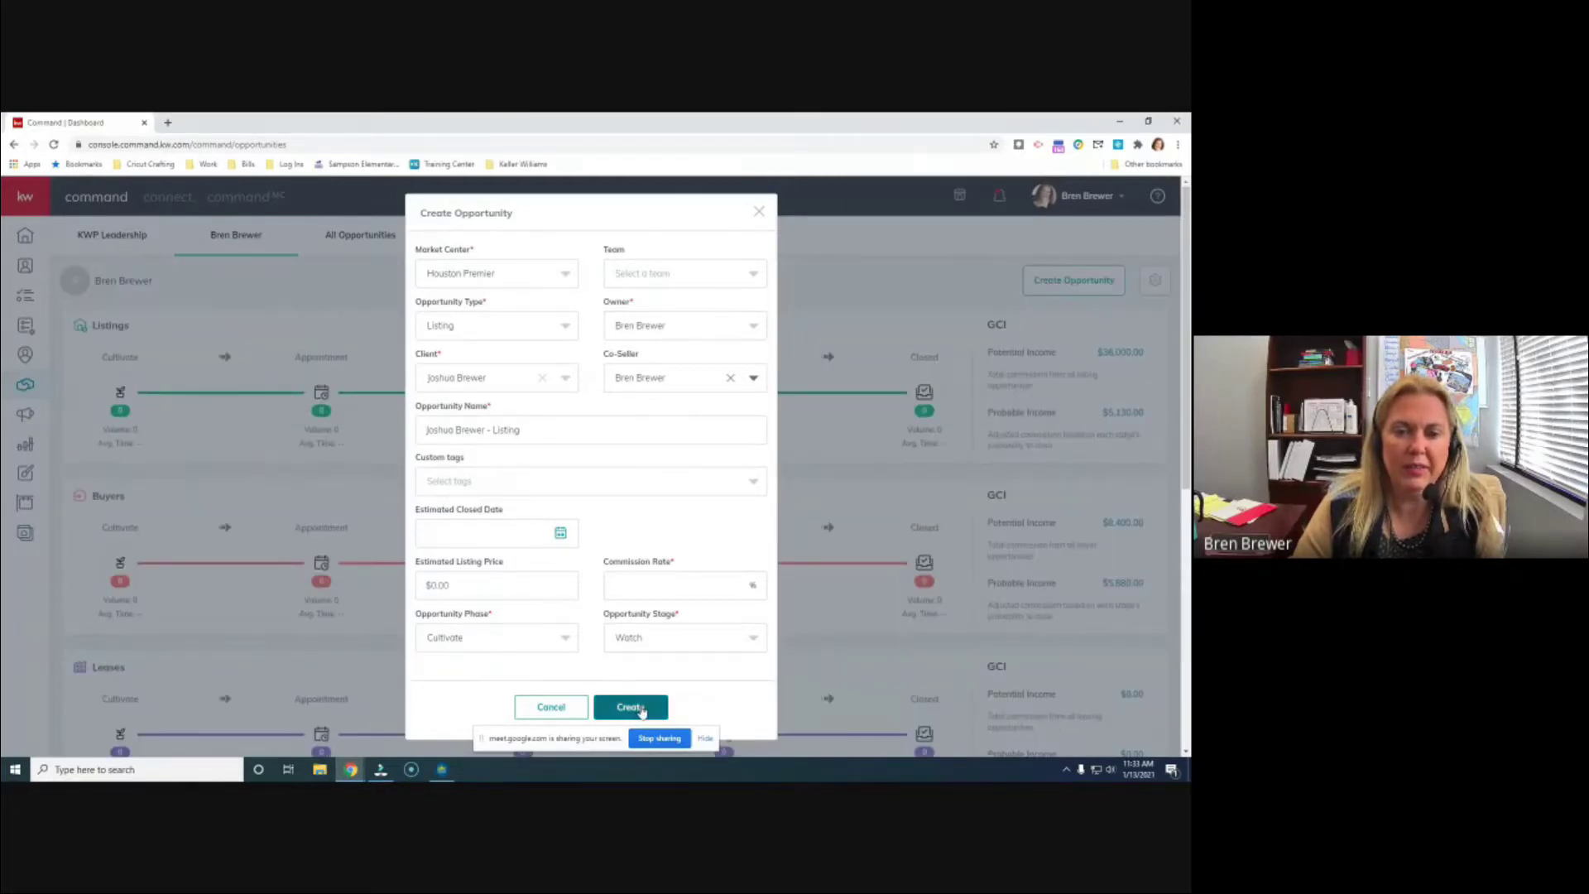
{"action": "left_click", "coordinate": [641, 709]}
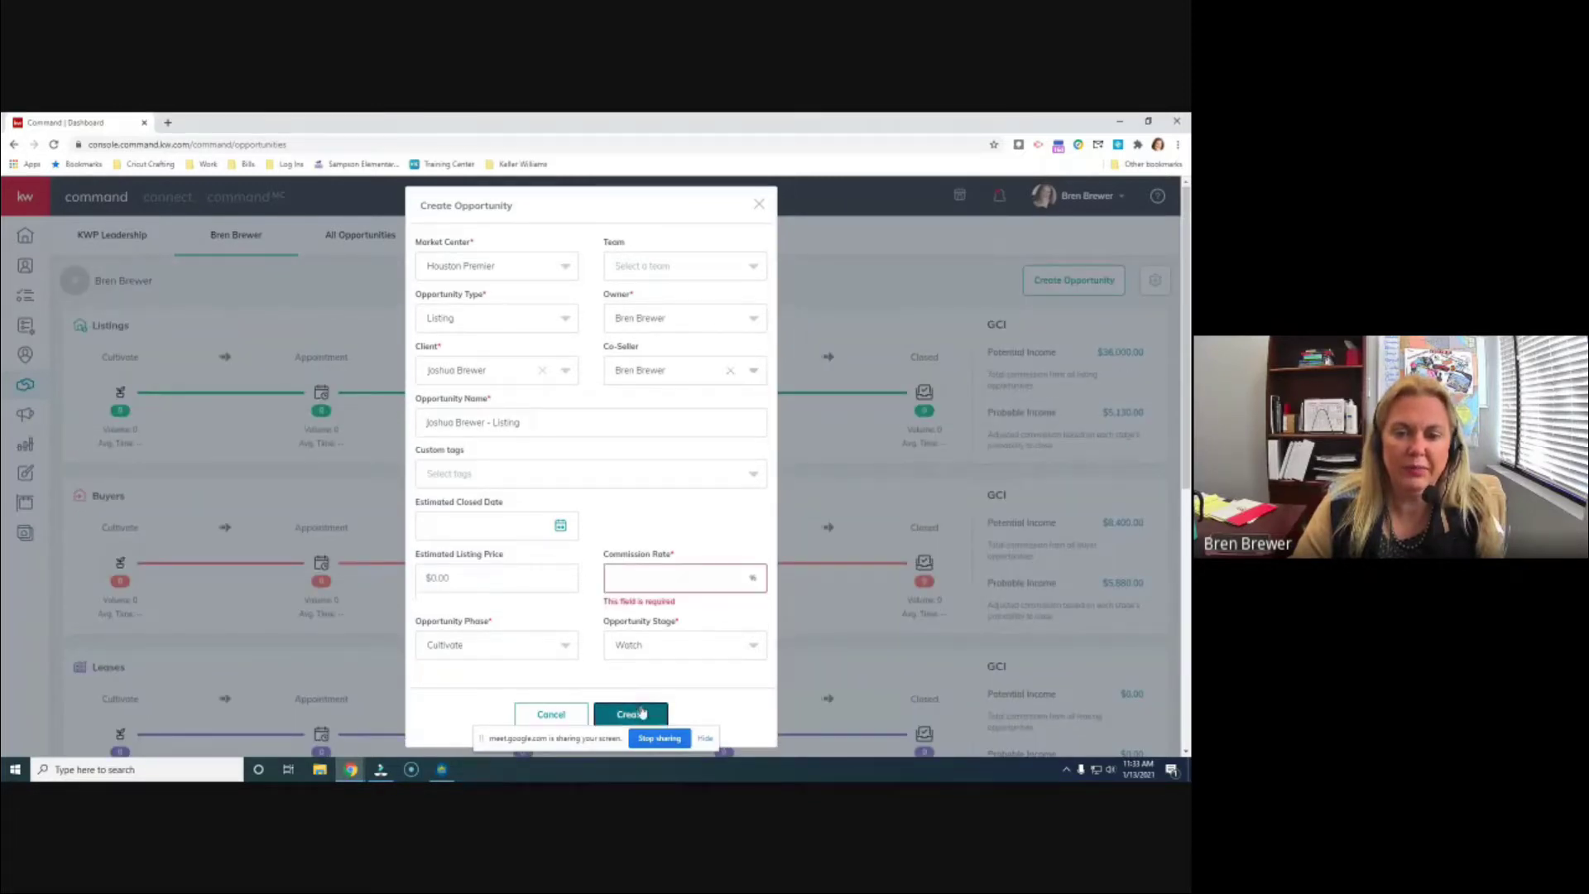
{"action": "left_click", "coordinate": [666, 577]}
{"action": "type", "text": "3"}
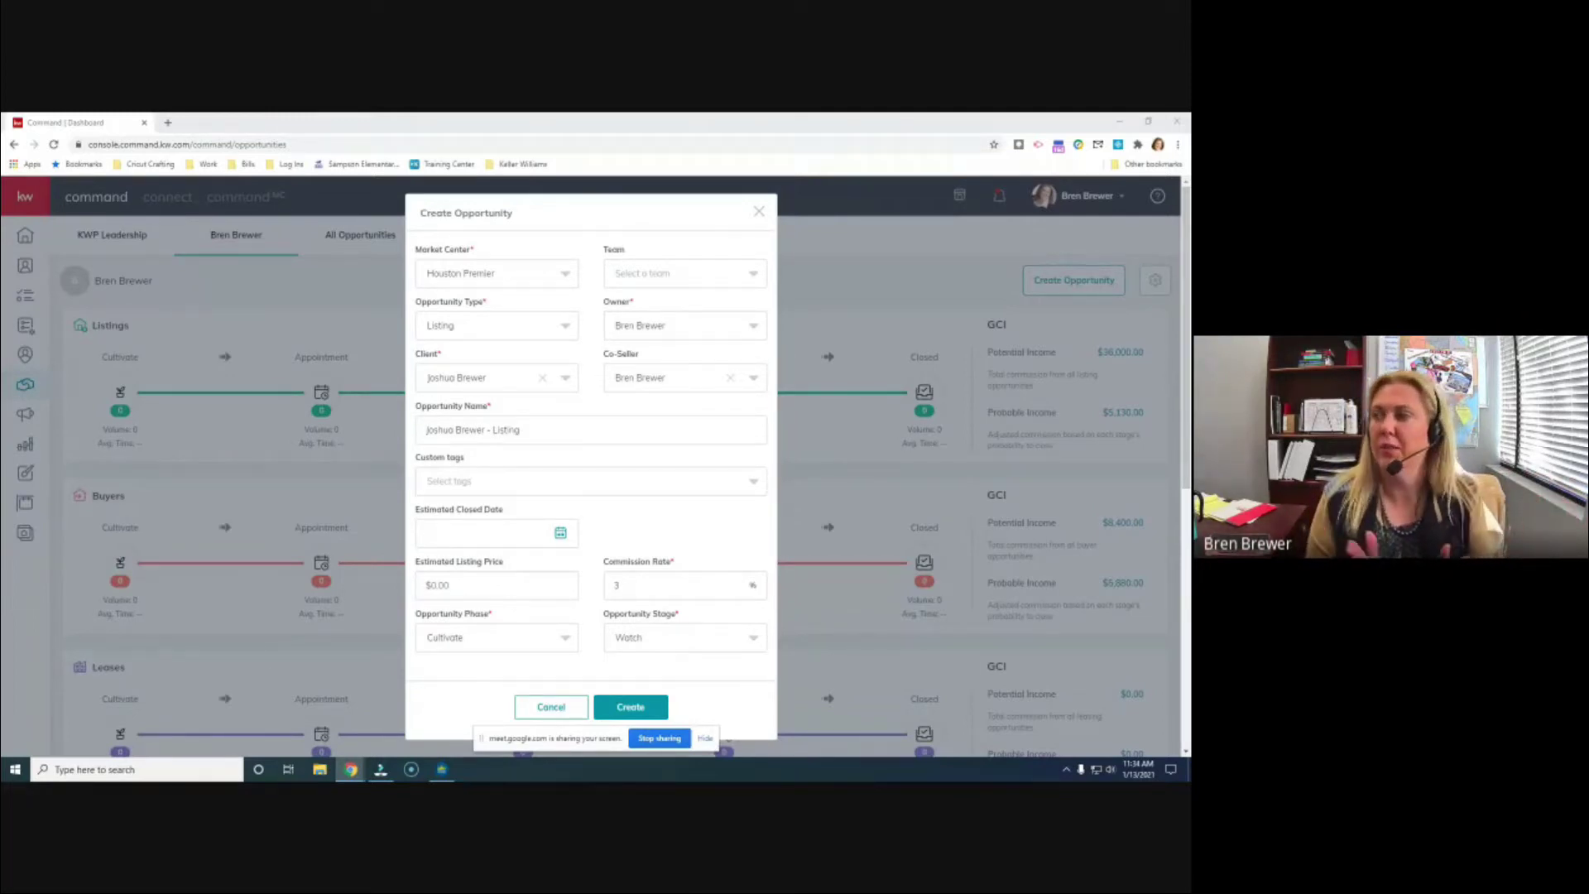
{"action": "left_click", "coordinate": [648, 709]}
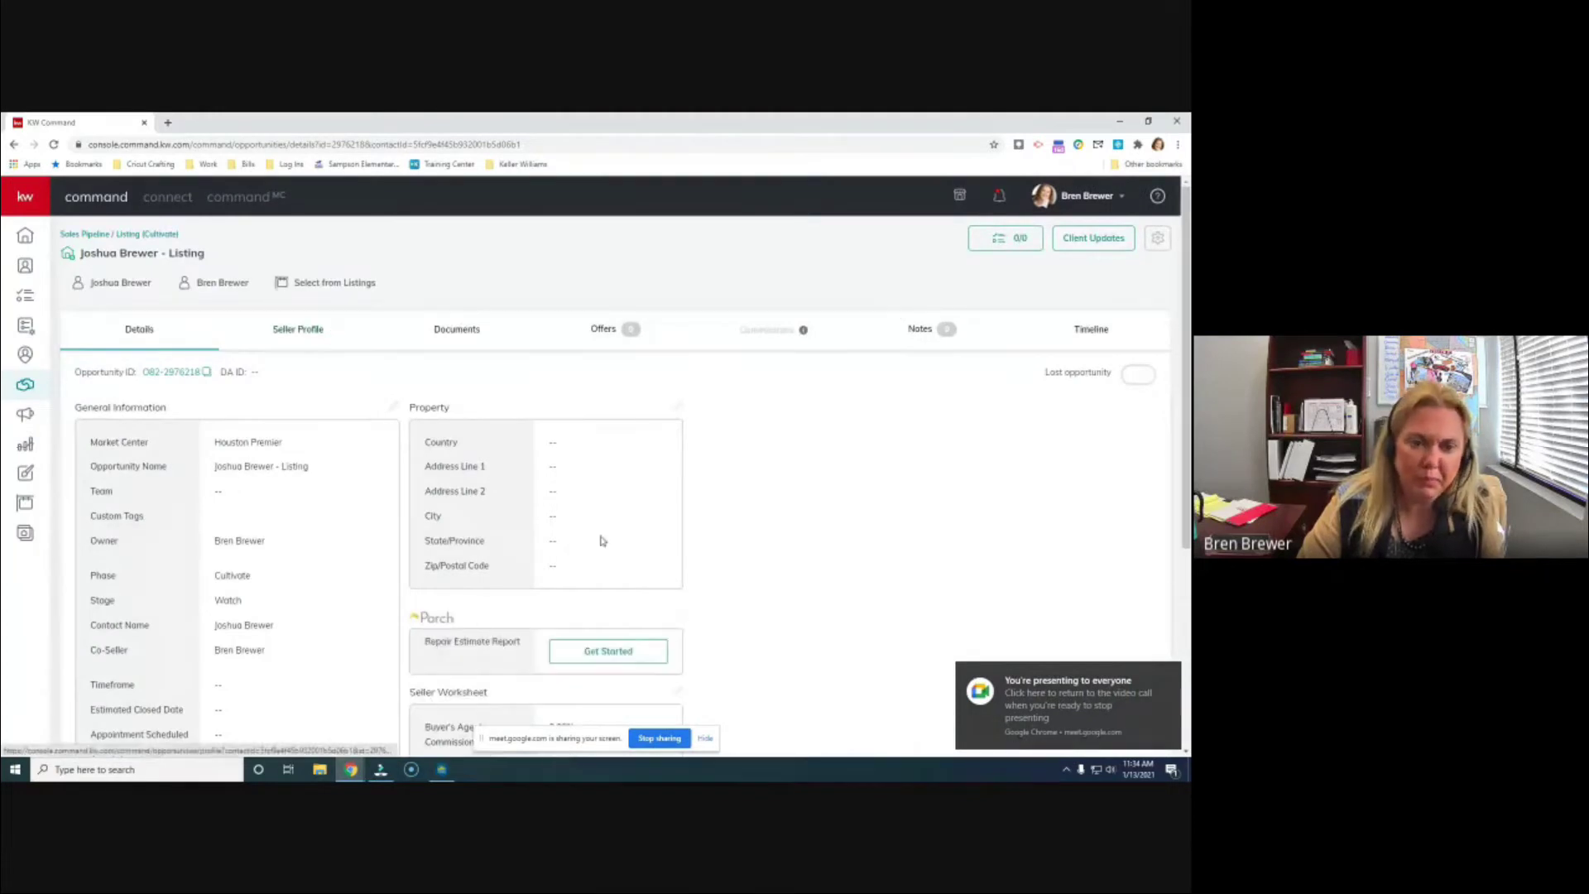
Step: Look over the new listing opportunity's details and open its checklist
{"action": "scroll", "coordinate": [321, 451], "scroll_direction": "down", "scroll_amount": 2}
{"action": "scroll", "coordinate": [322, 453], "scroll_direction": "up", "scroll_amount": 2}
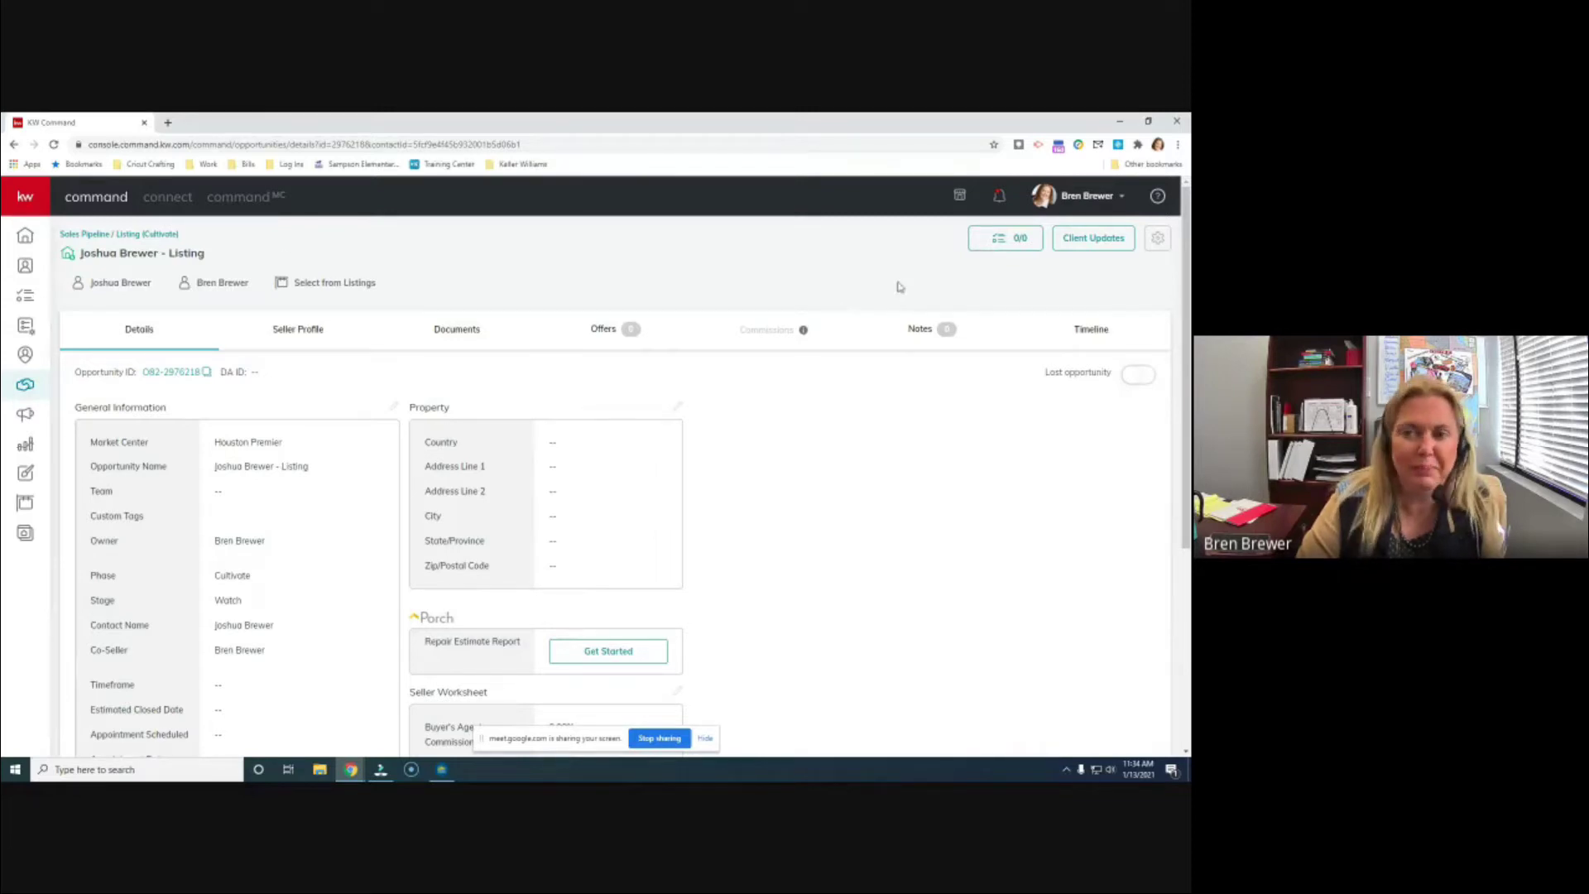
{"action": "left_click", "coordinate": [1015, 240]}
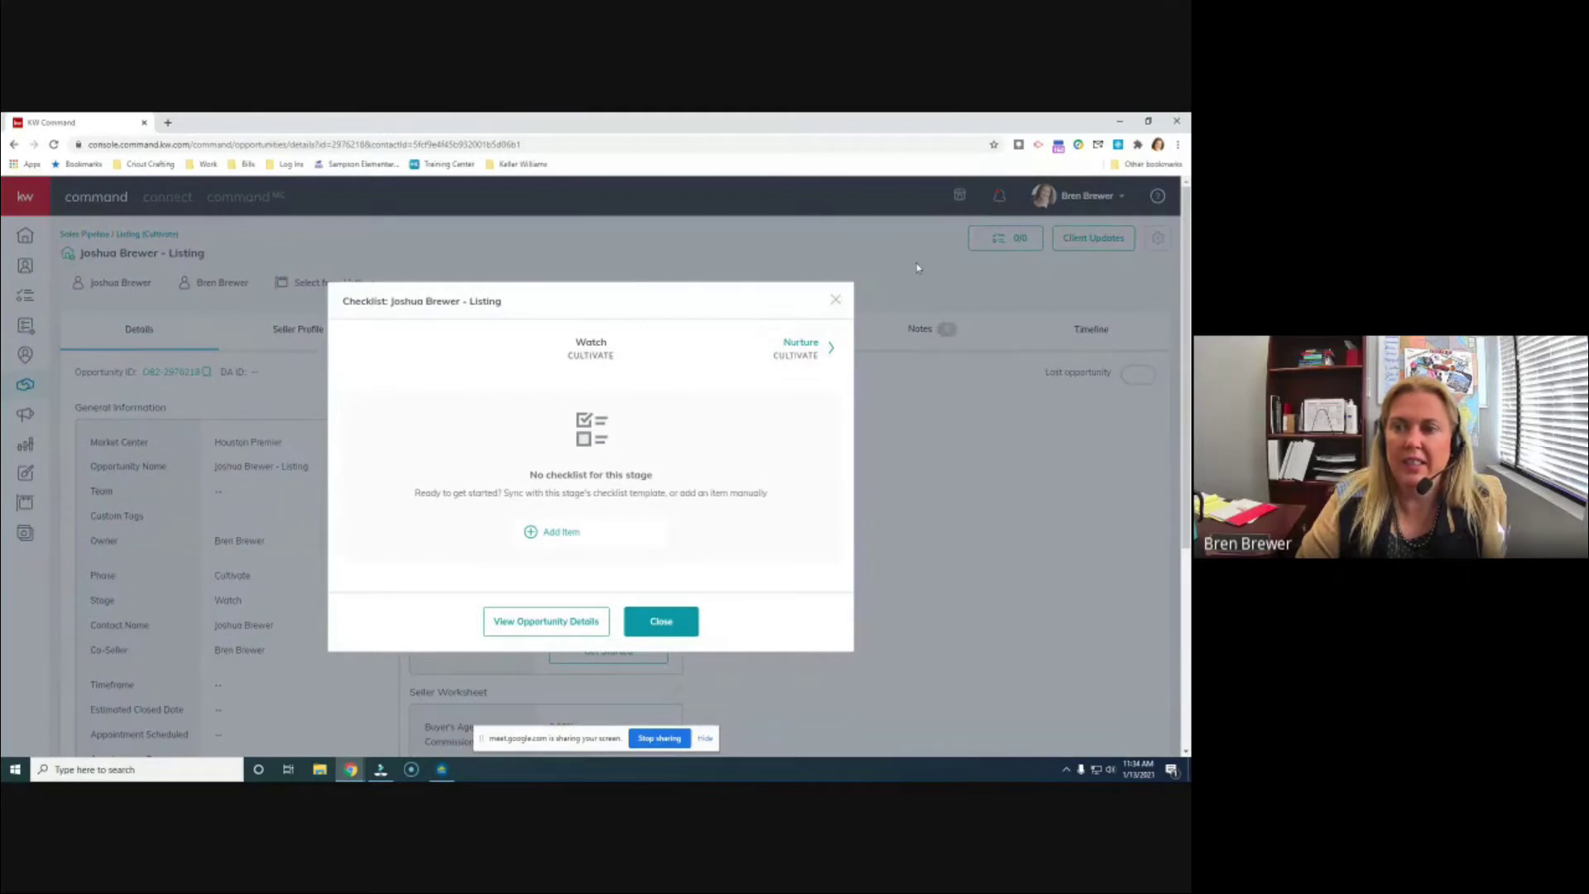
{"action": "left_click", "coordinate": [835, 302]}
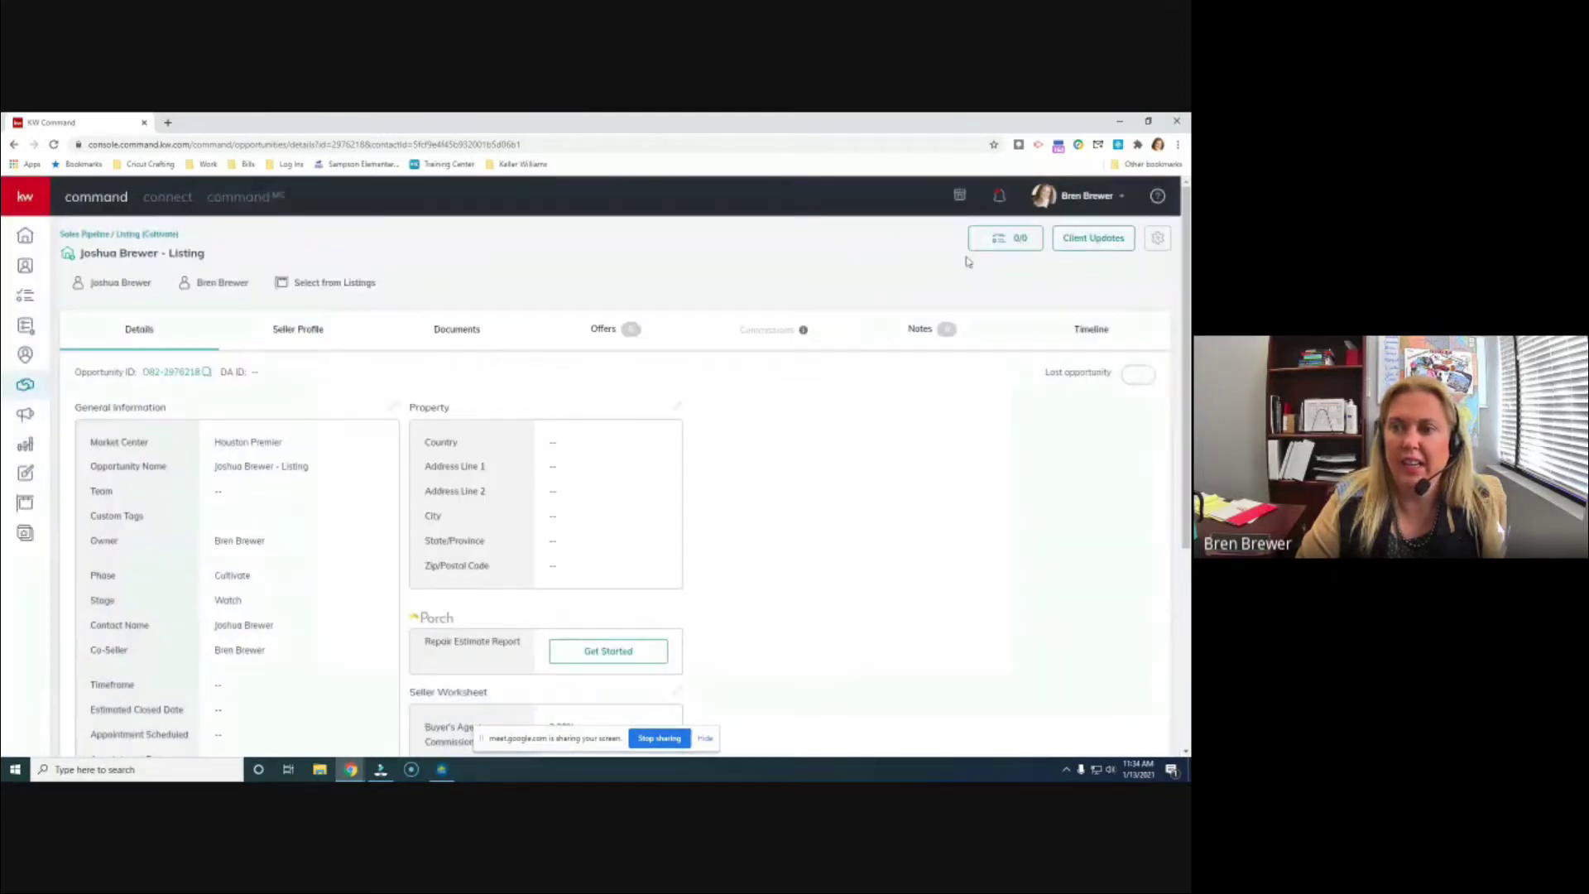
{"action": "left_click", "coordinate": [1030, 237]}
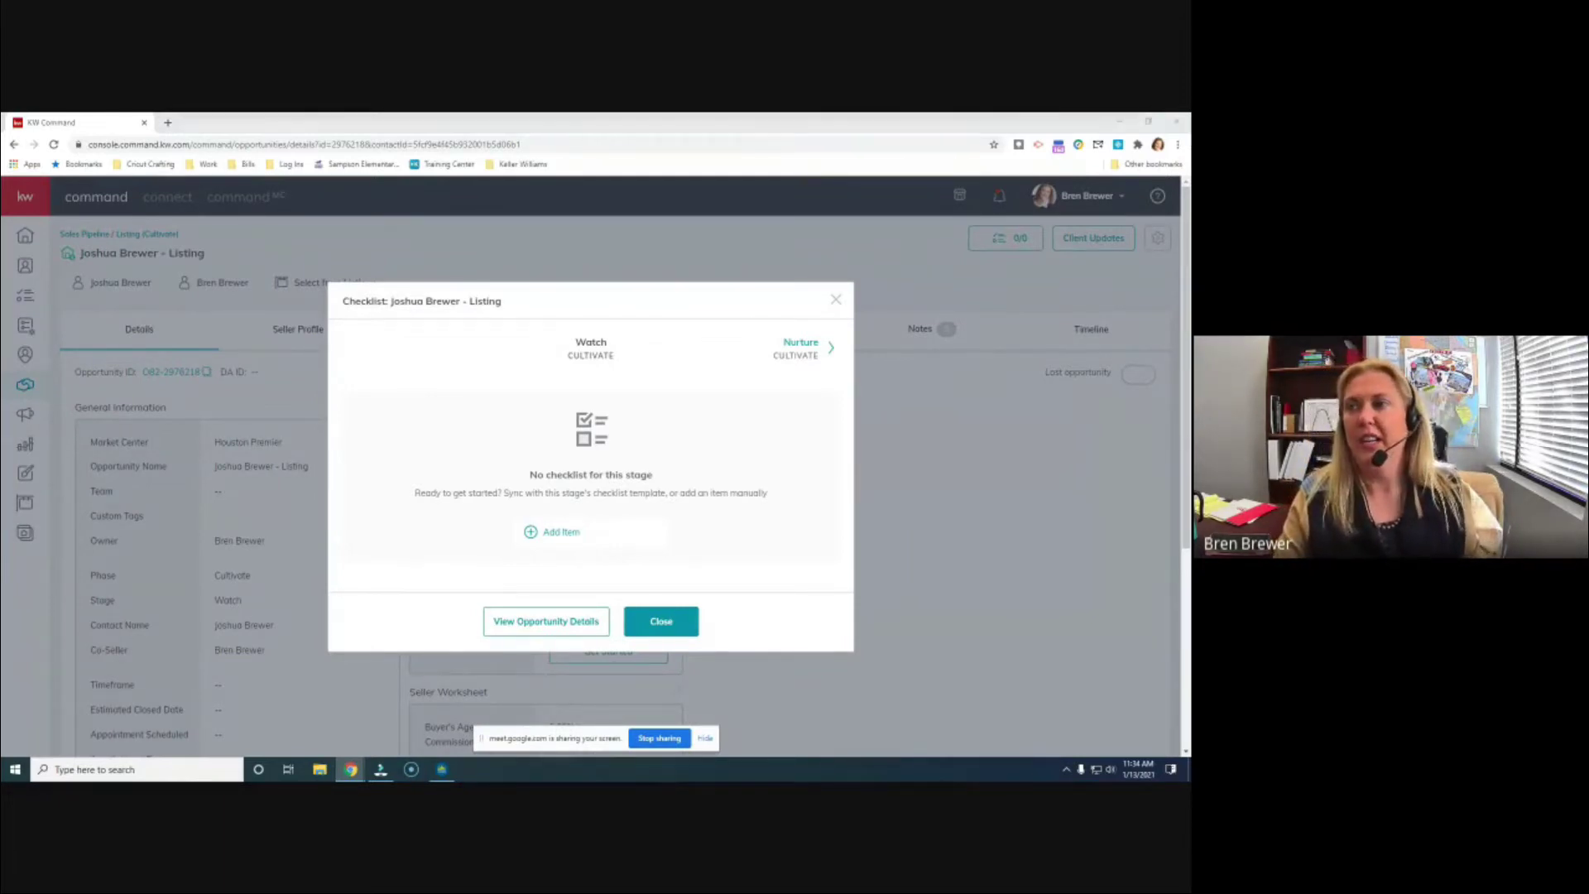
Step: Add the item "Get email address for each client" to the Watch stage checklist and save it
{"action": "left_click", "coordinate": [537, 531]}
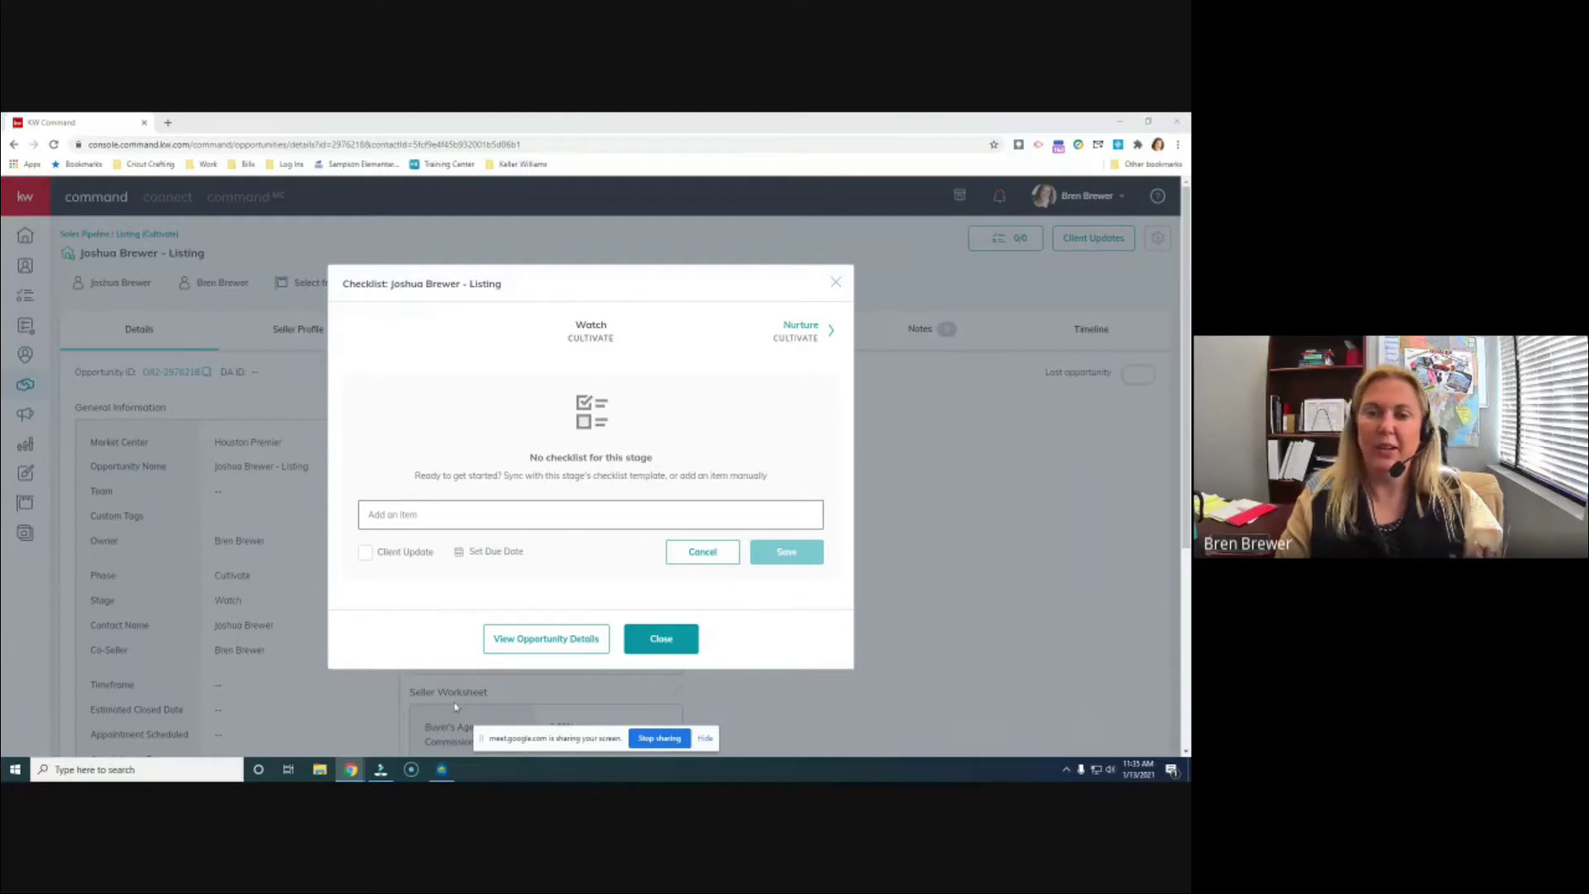
{"action": "left_click", "coordinate": [458, 519]}
{"action": "type", "text": "Emai"}
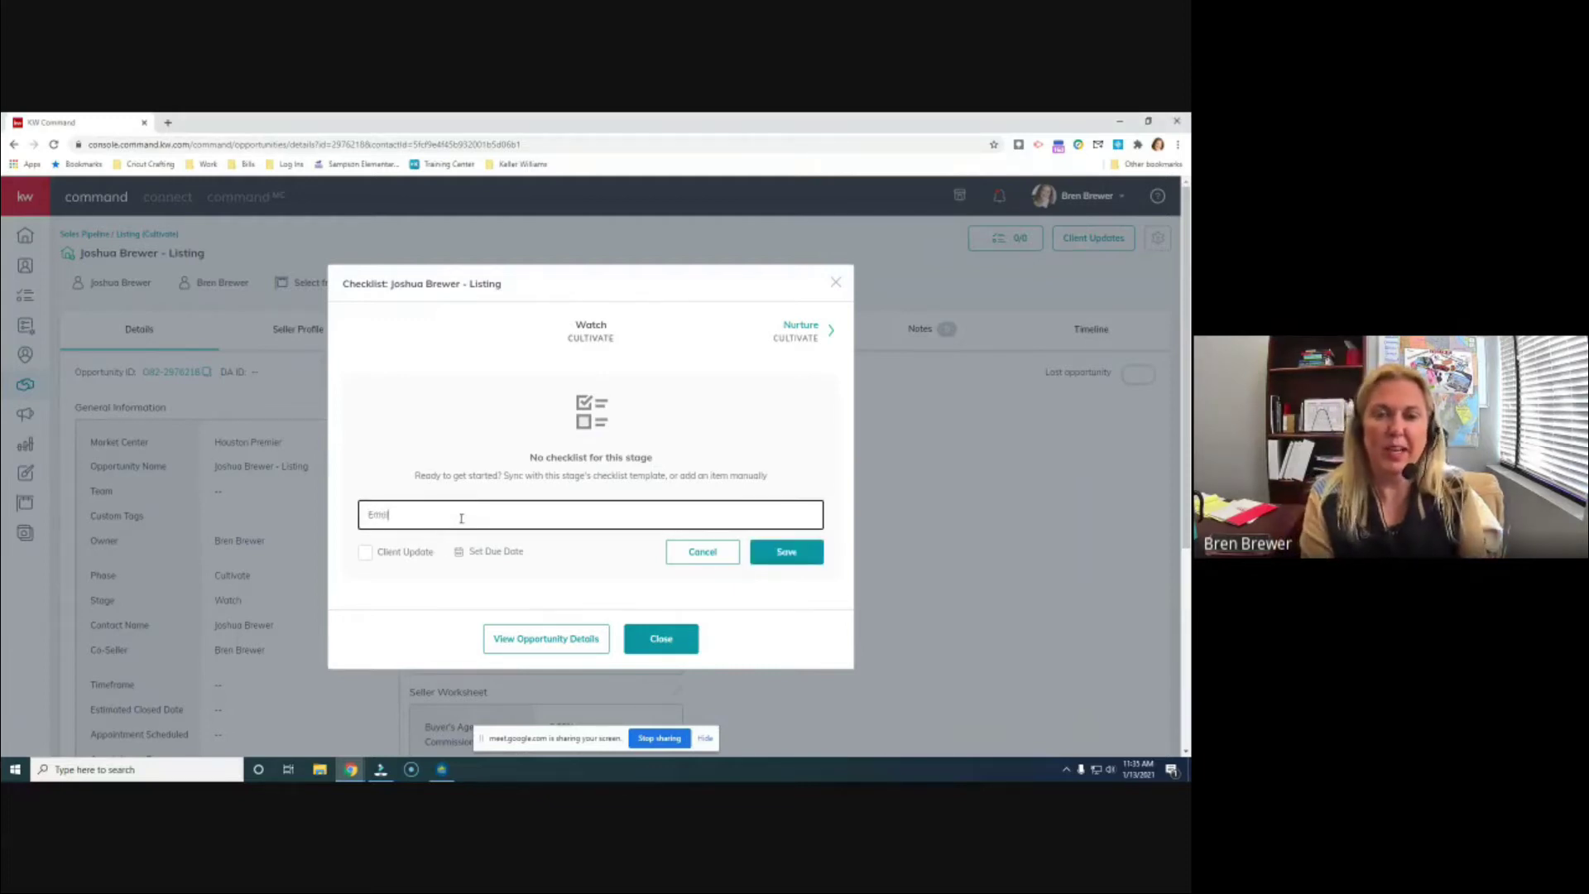
{"action": "key", "text": "BackSpace"}
{"action": "key", "text": "BackSpace"}
{"action": "key", "text": "BackSpace"}
{"action": "key", "text": "BackSpace"}
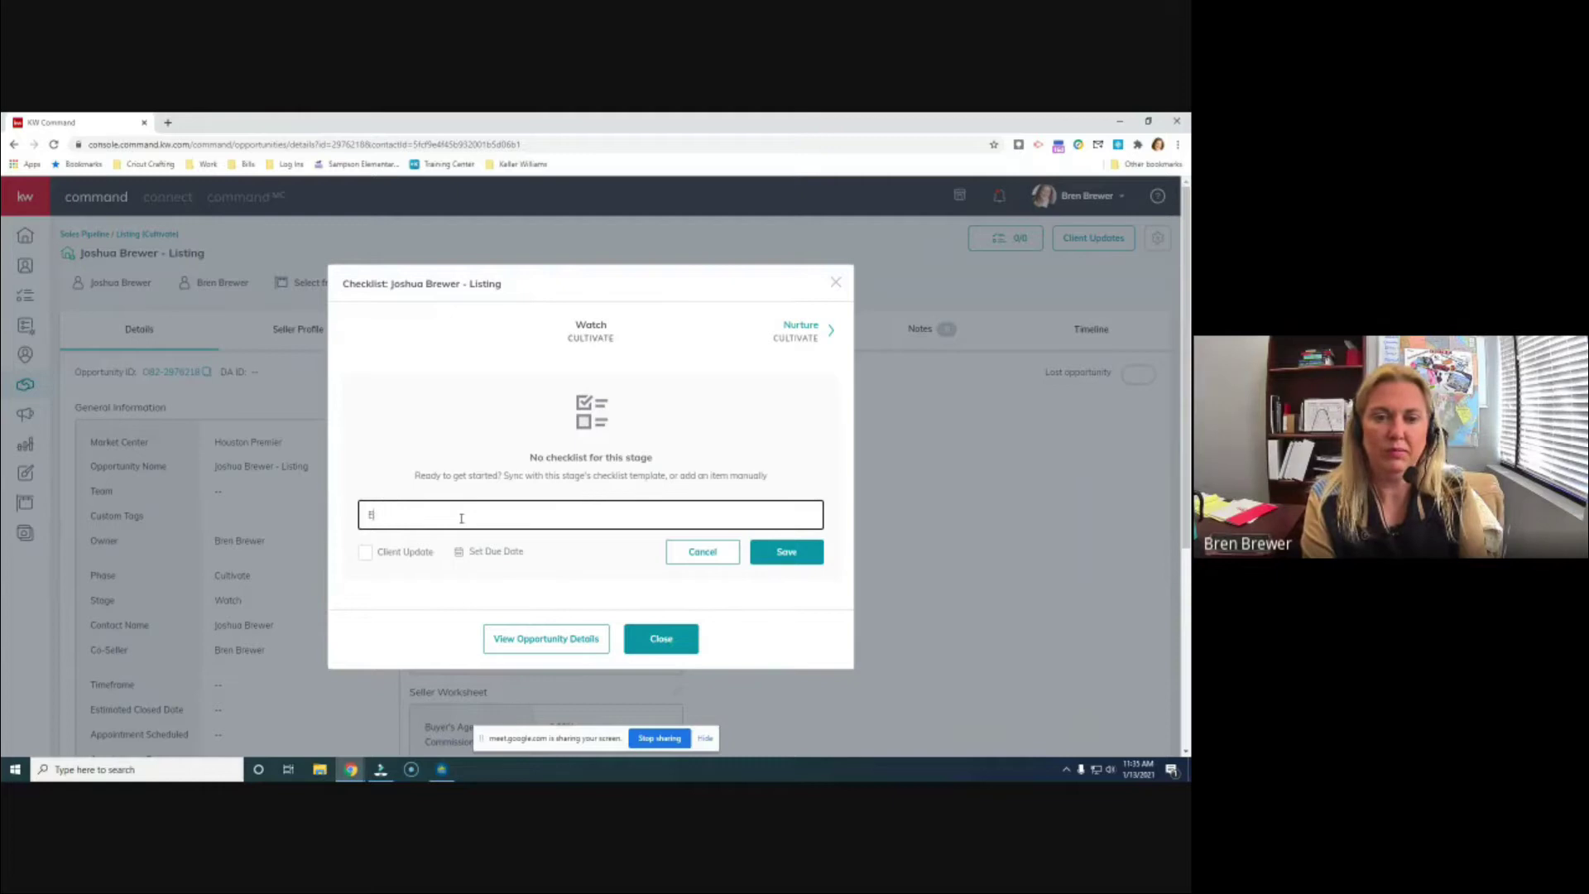
{"action": "type", "text": "Get email add"}
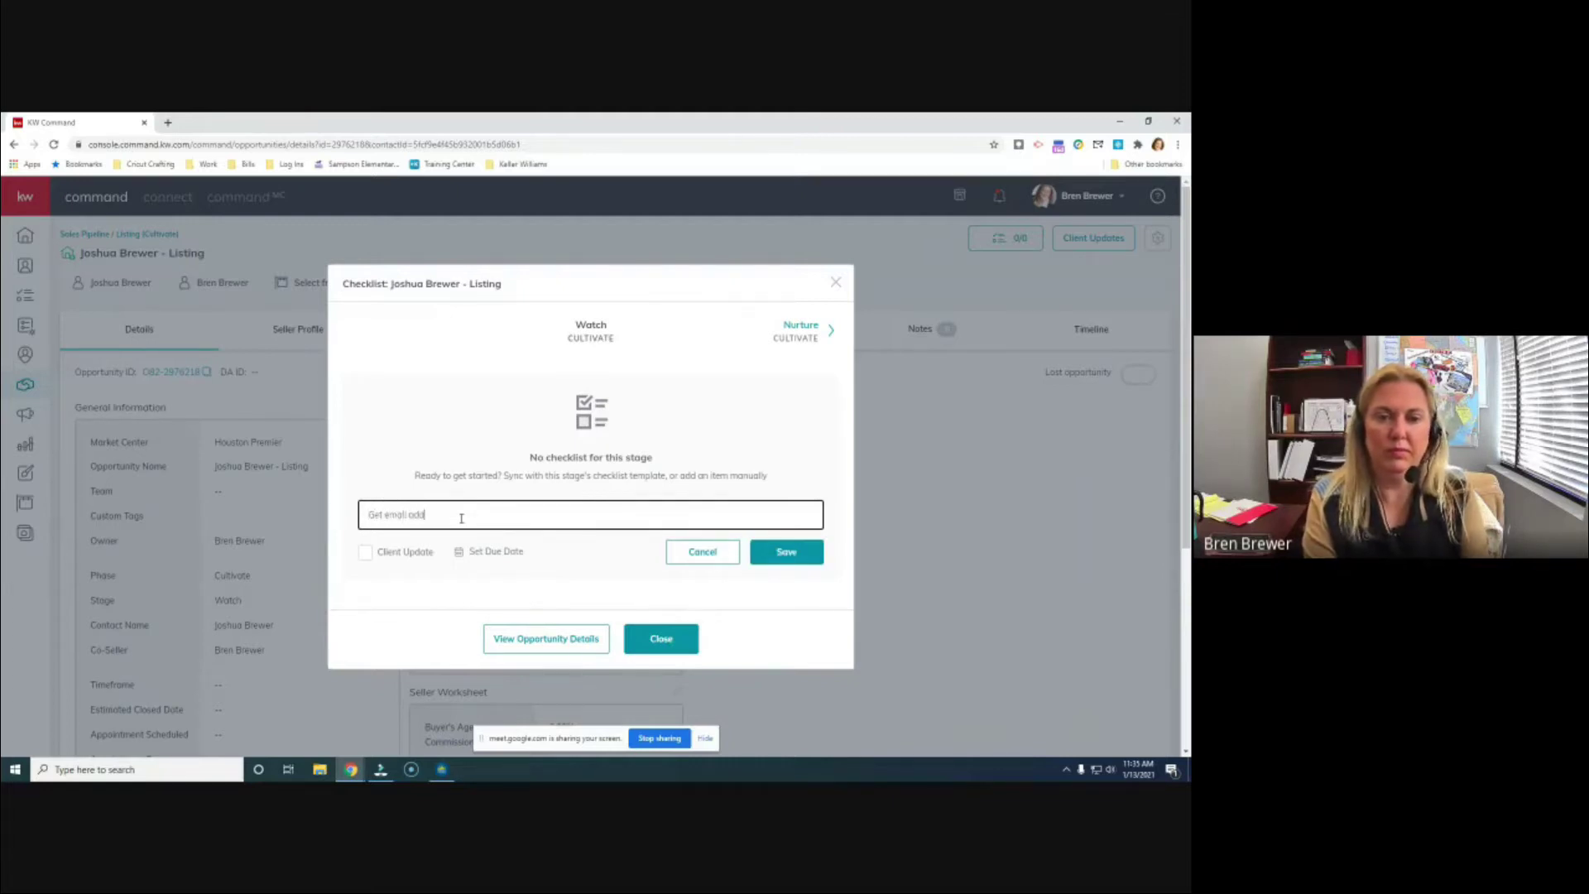
{"action": "type", "text": "ress for each client"}
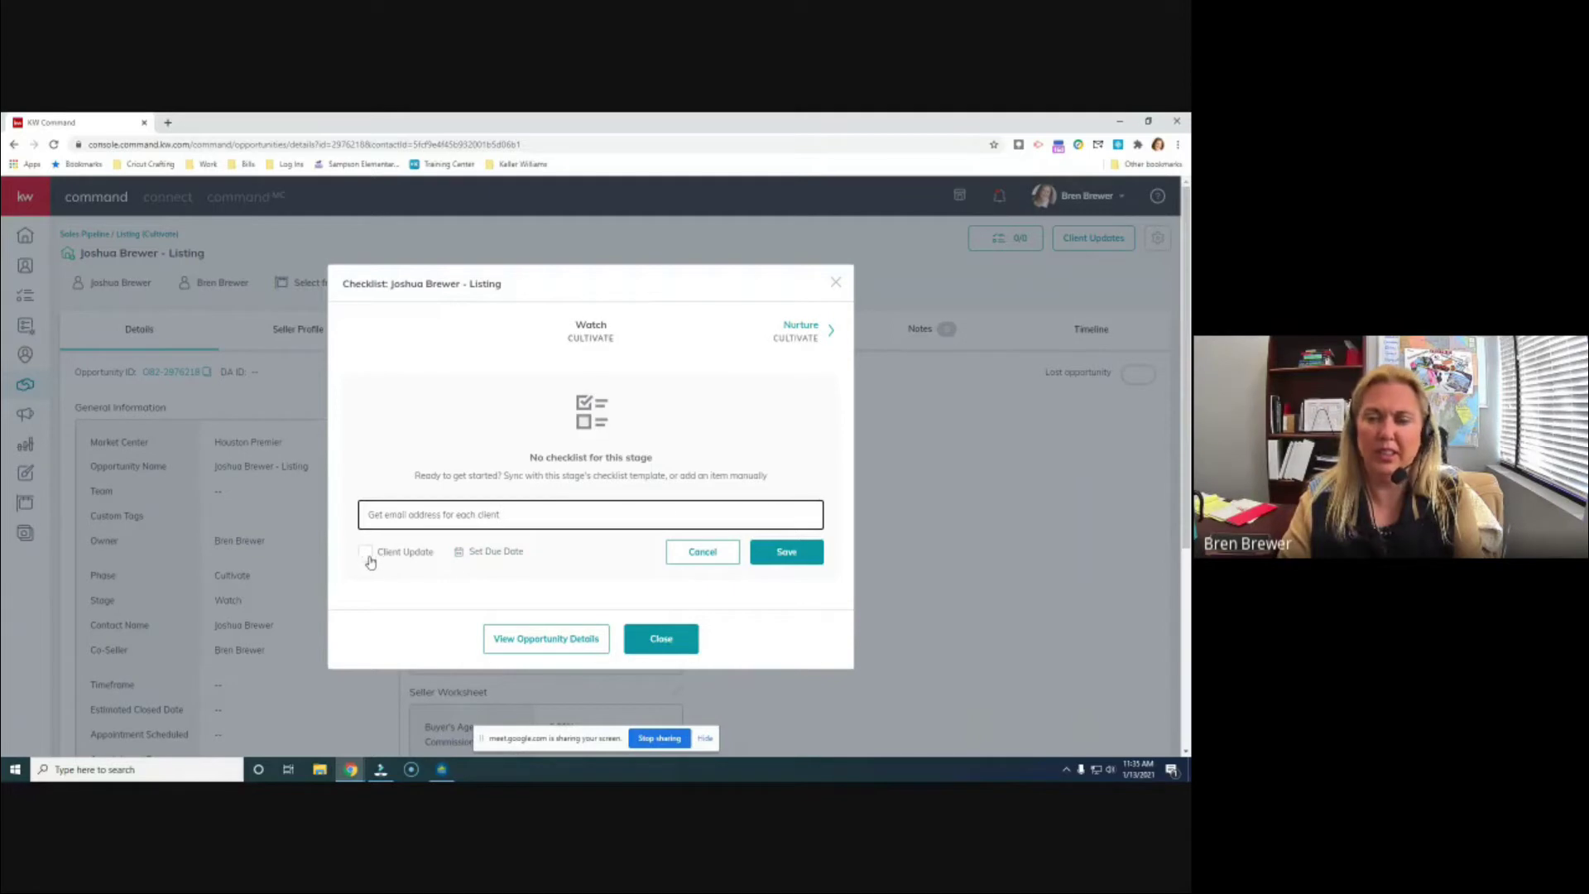
{"action": "left_click", "coordinate": [806, 552]}
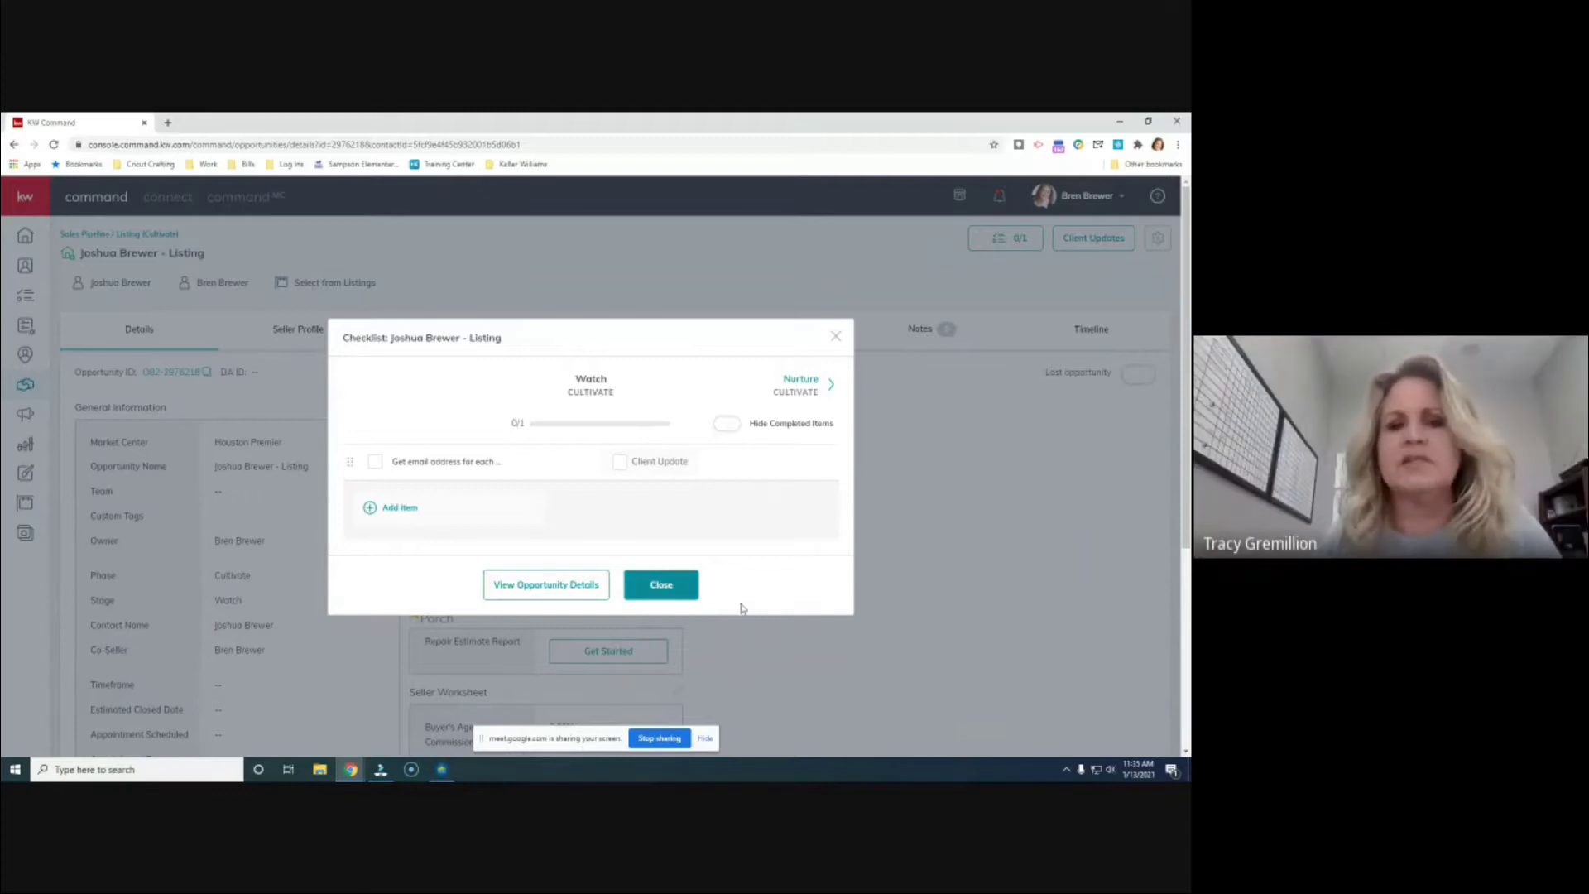
Step: Add a second Watch stage checklist item, "Send seller packet / pre listing packet", and save it
{"action": "left_click", "coordinate": [393, 510]}
{"action": "type", "text": "S"}
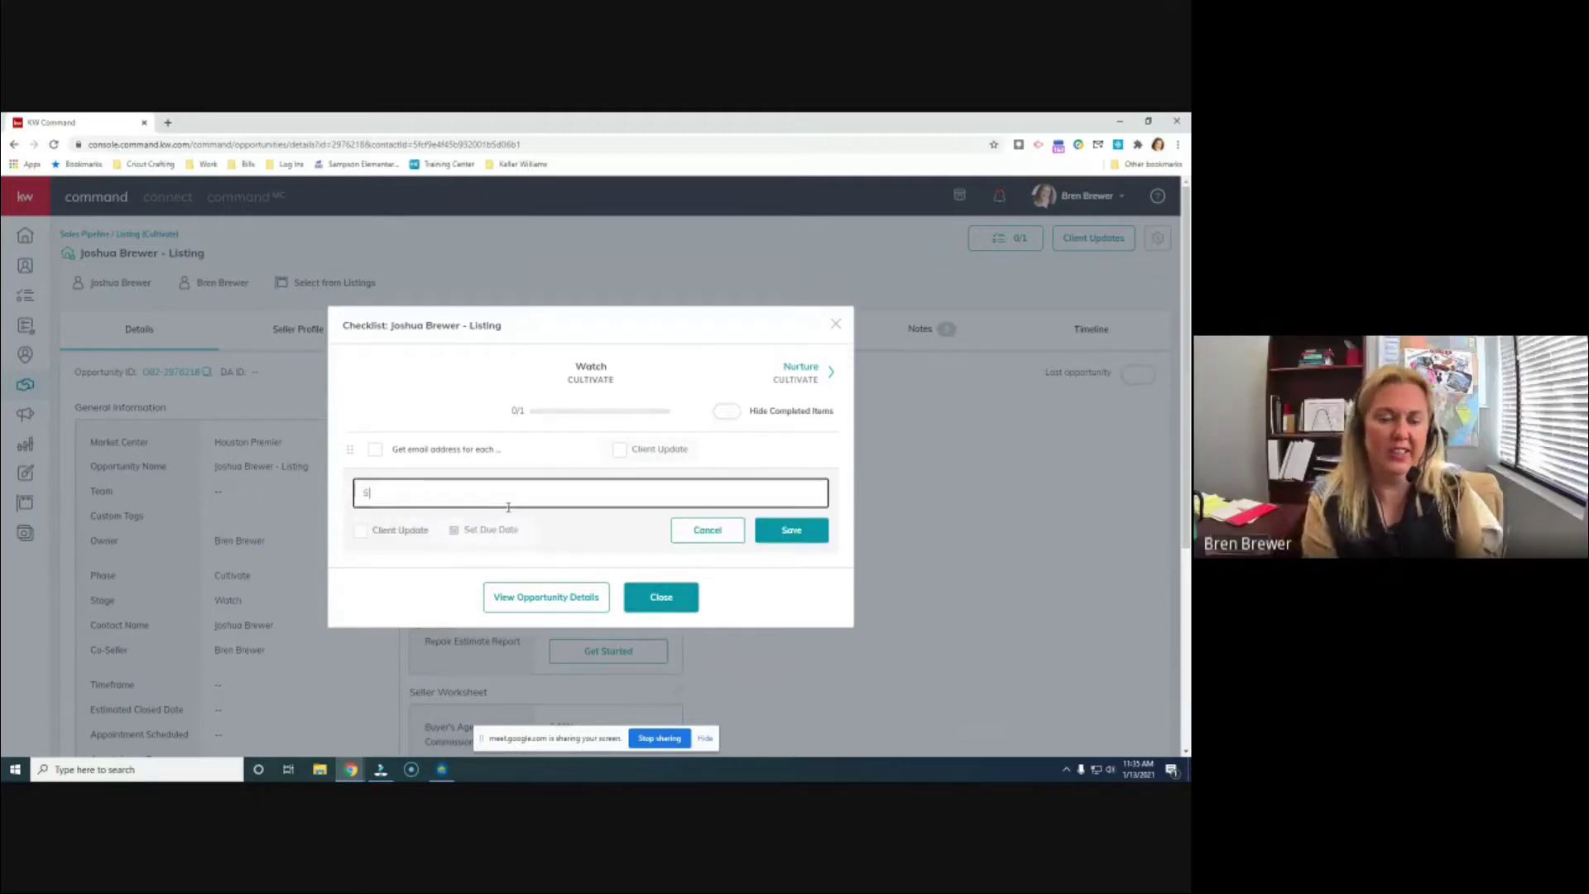
{"action": "type", "text": "end seller packet "}
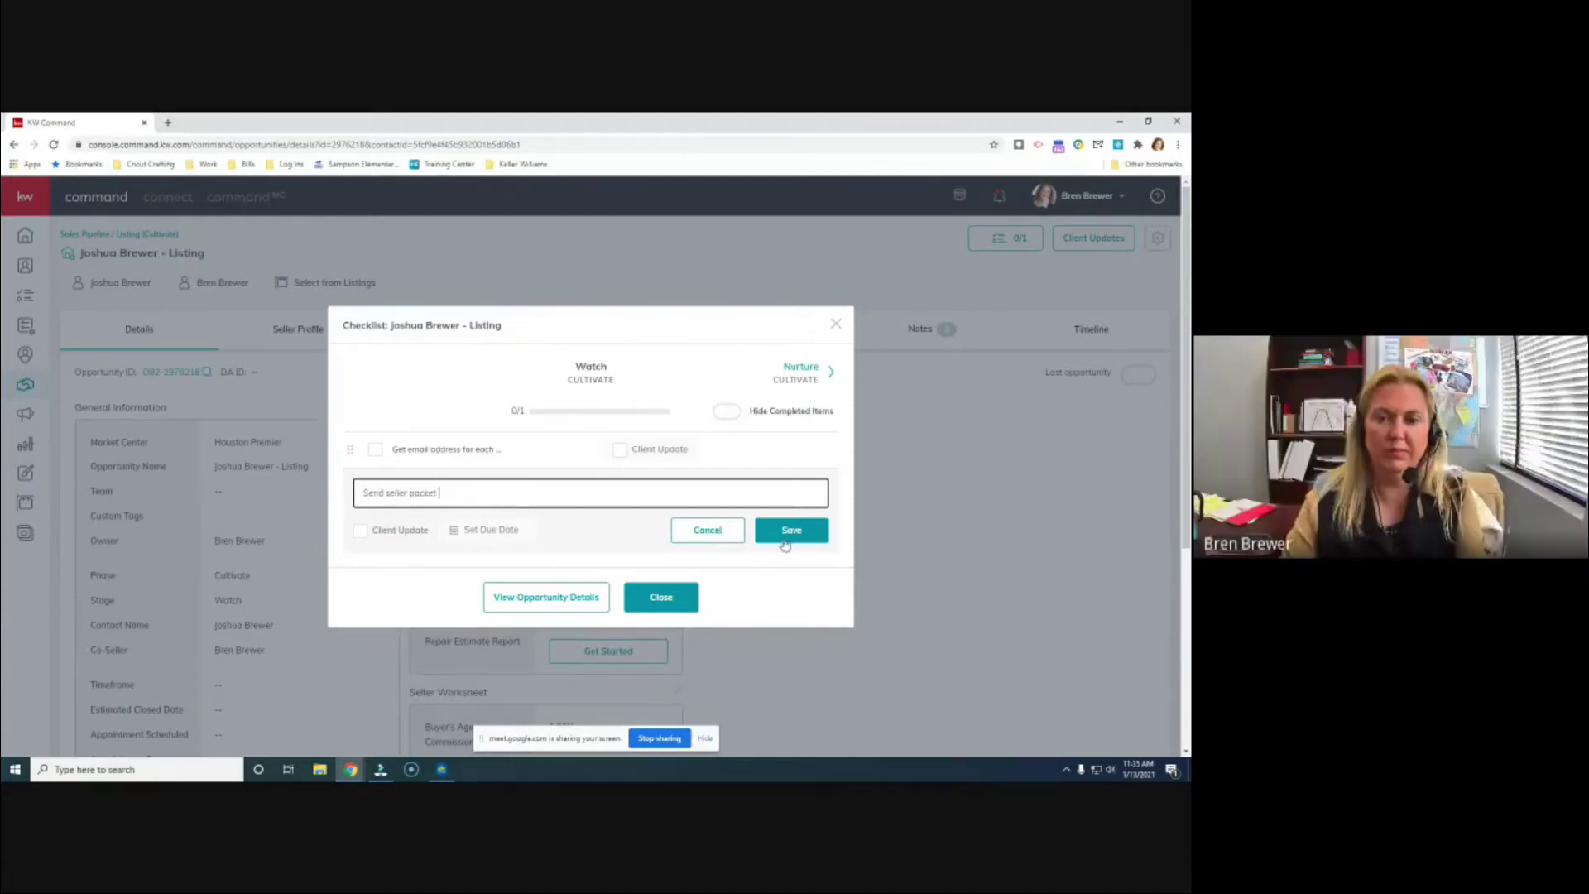
{"action": "type", "text": "/ pre listing"}
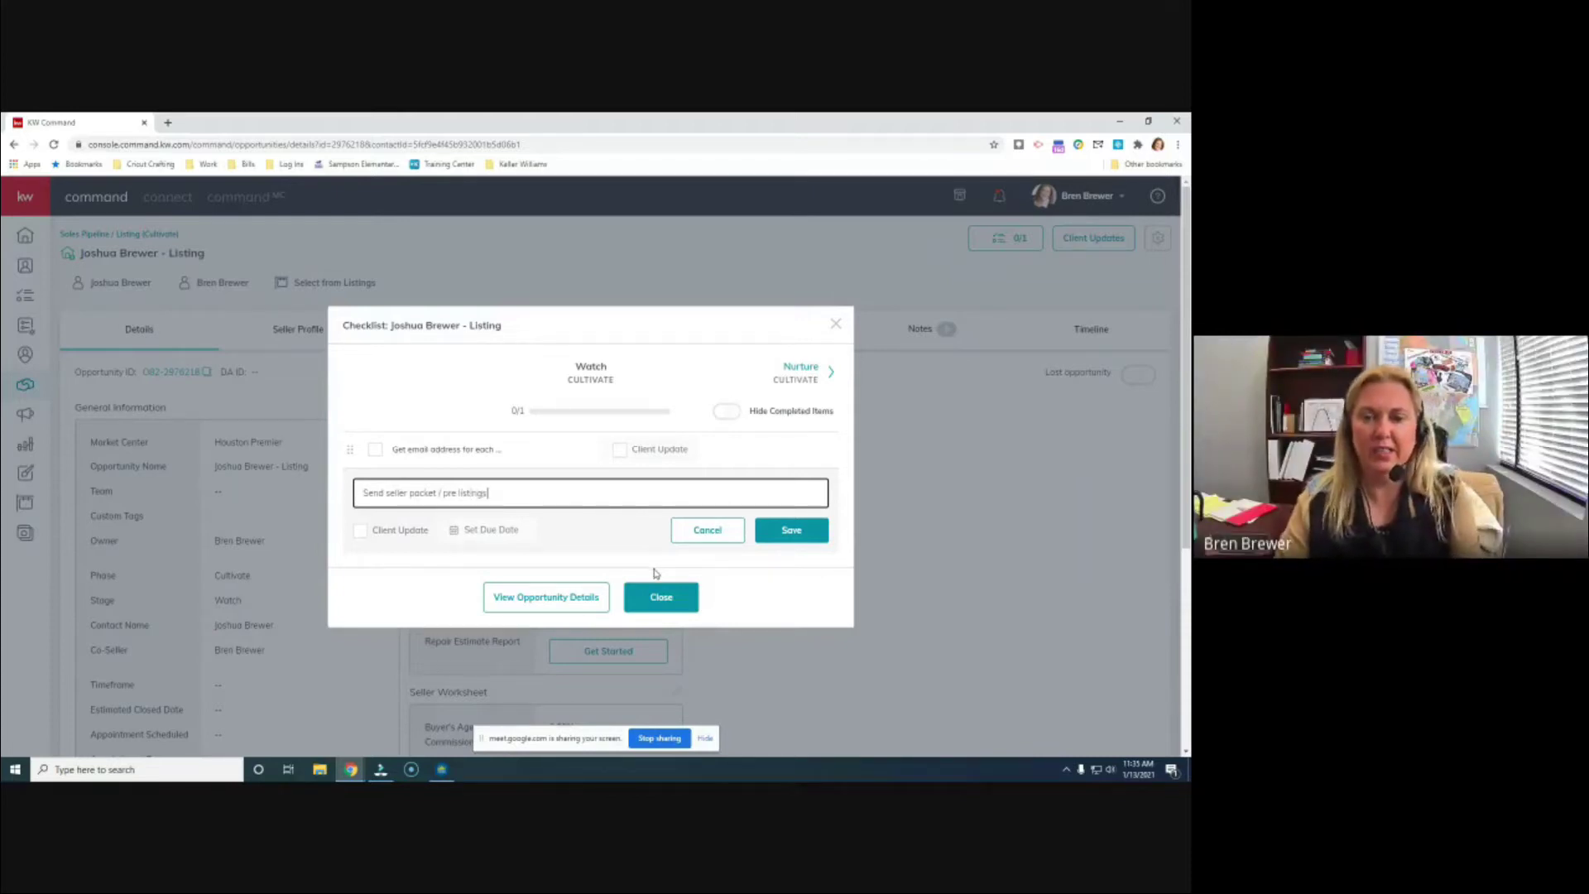
{"action": "type", "text": " packet"}
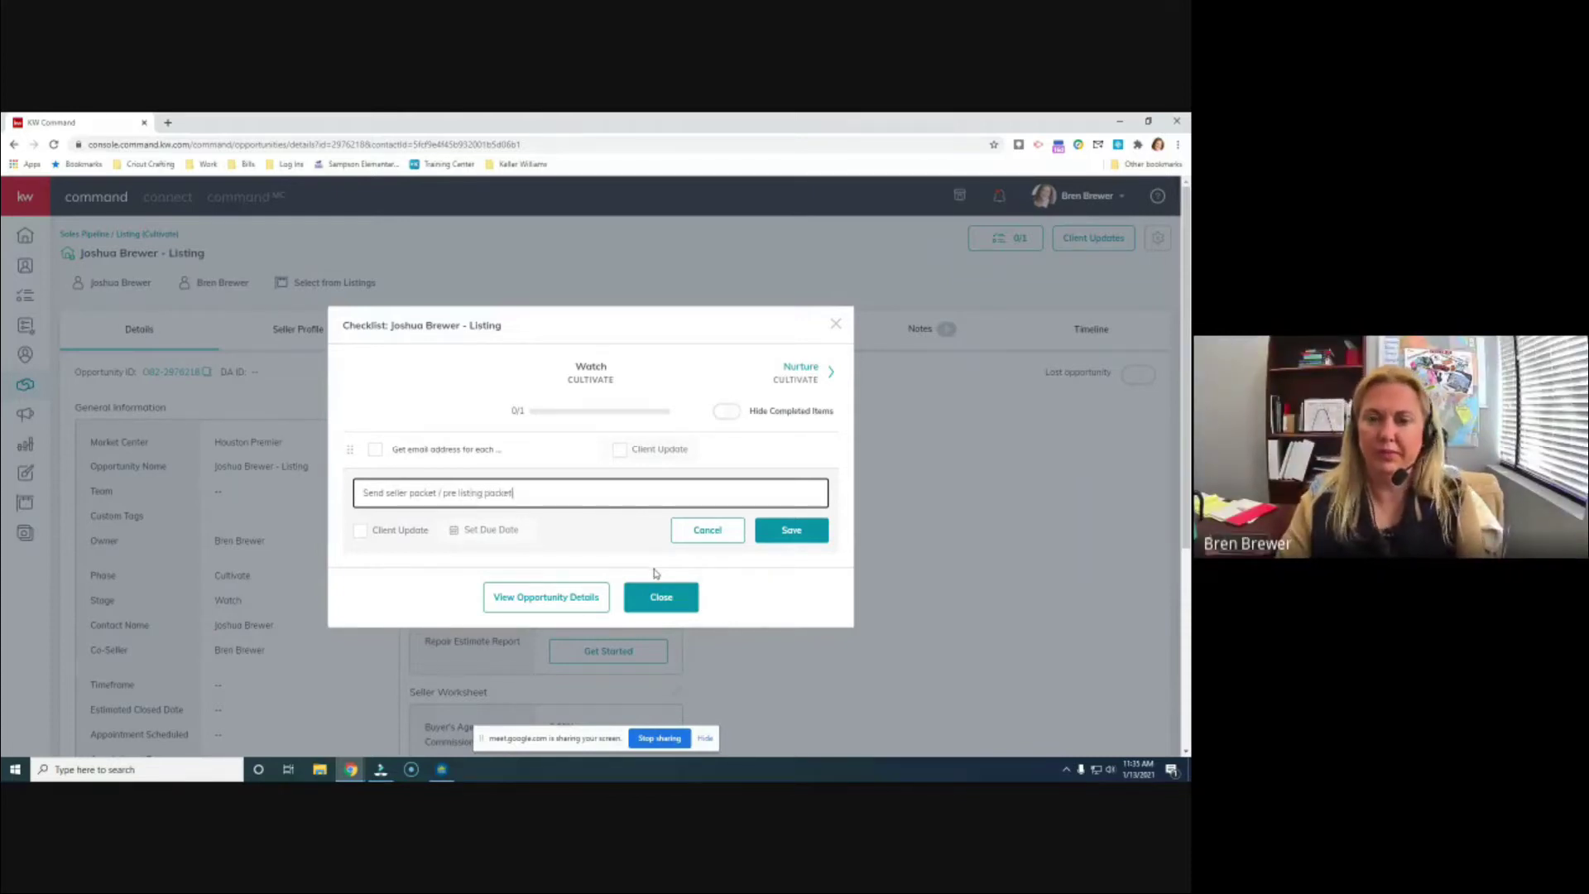
{"action": "left_click", "coordinate": [782, 531]}
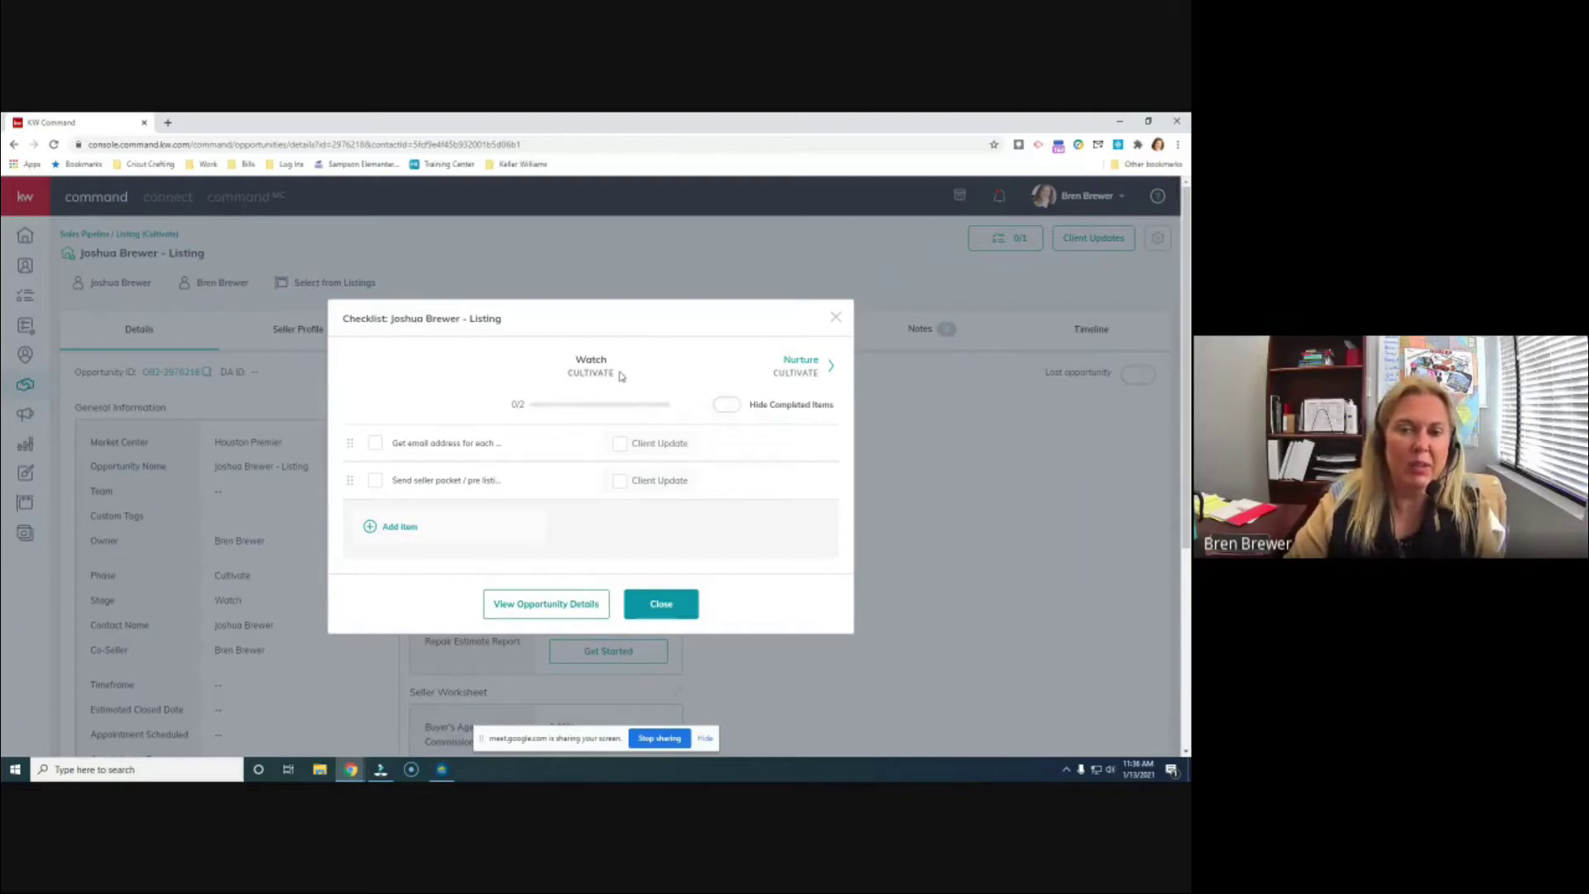
Step: Add the item "Survey?" to the Listing Docs Signed stage checklist and save it
{"action": "left_click", "coordinate": [834, 372]}
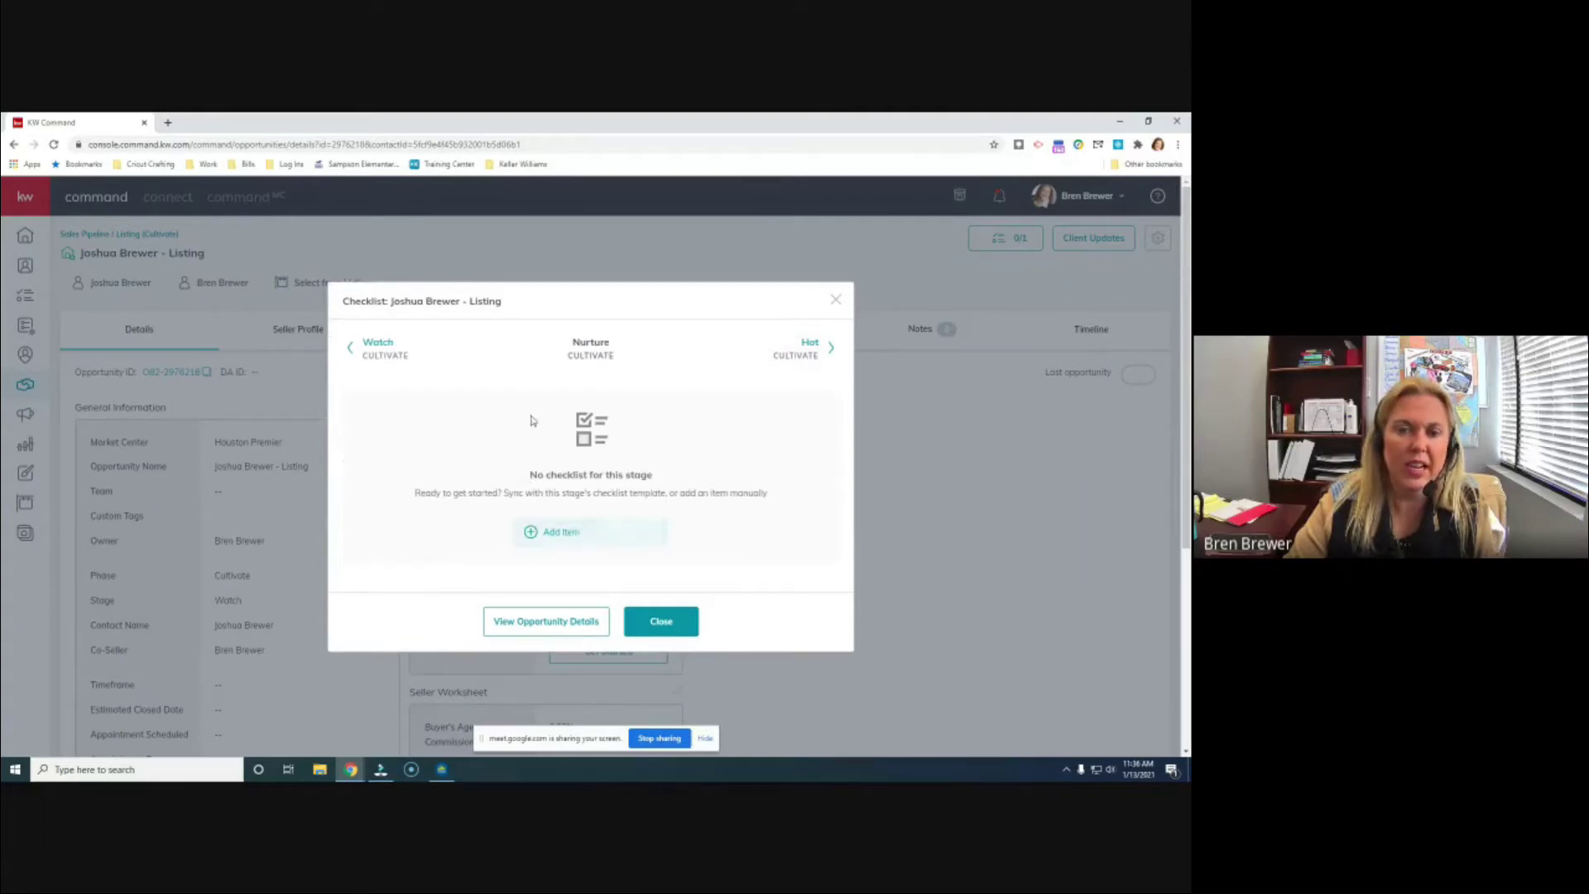
{"action": "left_click", "coordinate": [831, 348]}
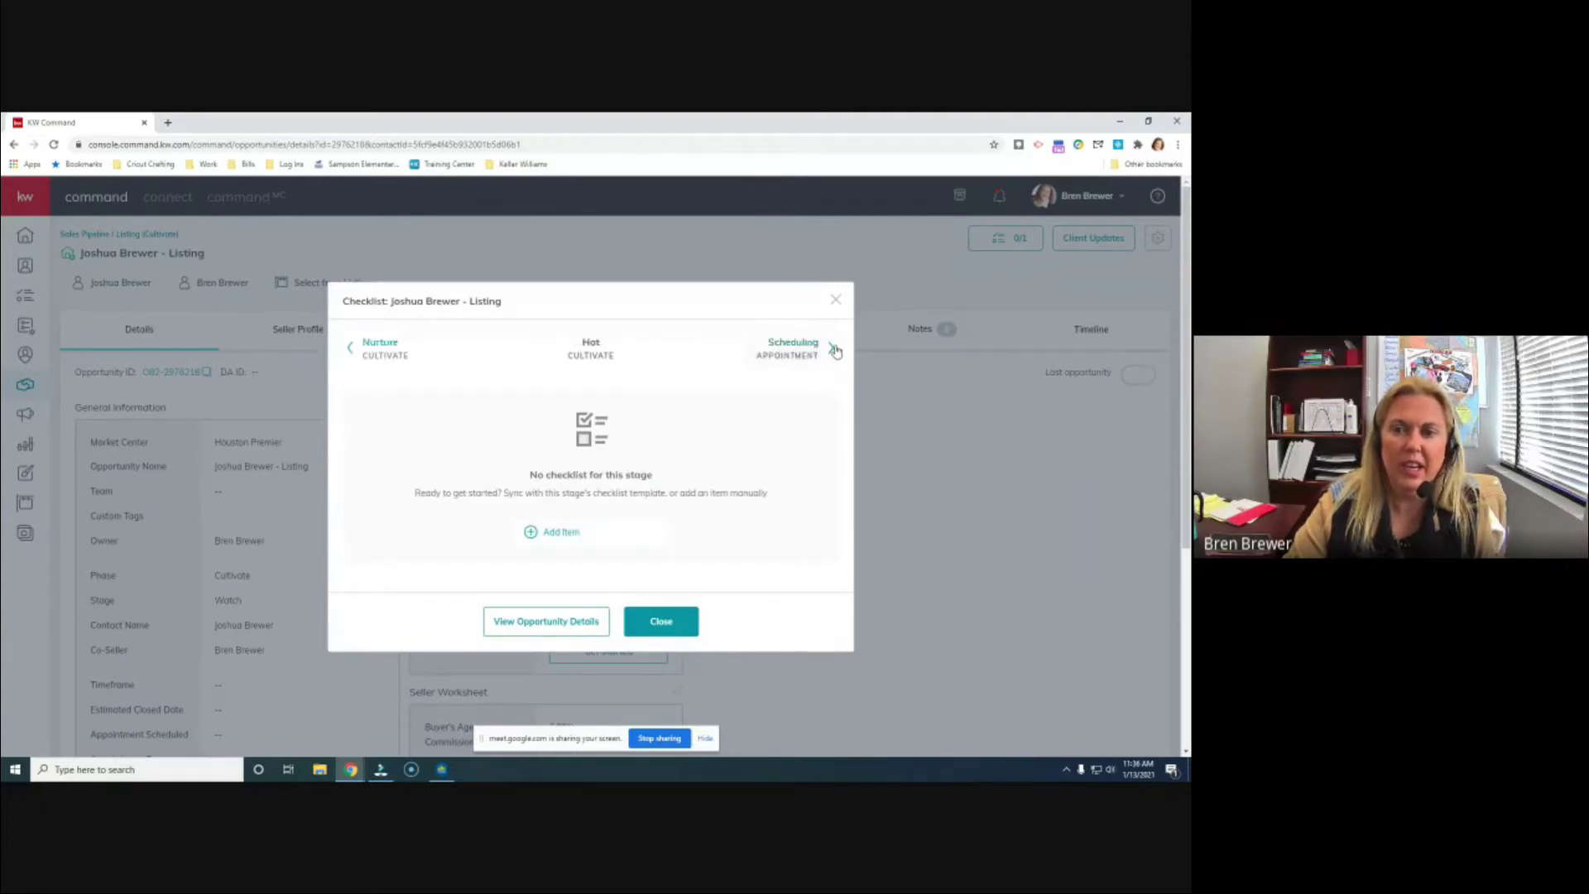
{"action": "left_click", "coordinate": [831, 348]}
{"action": "left_click", "coordinate": [832, 351]}
{"action": "left_click", "coordinate": [831, 352]}
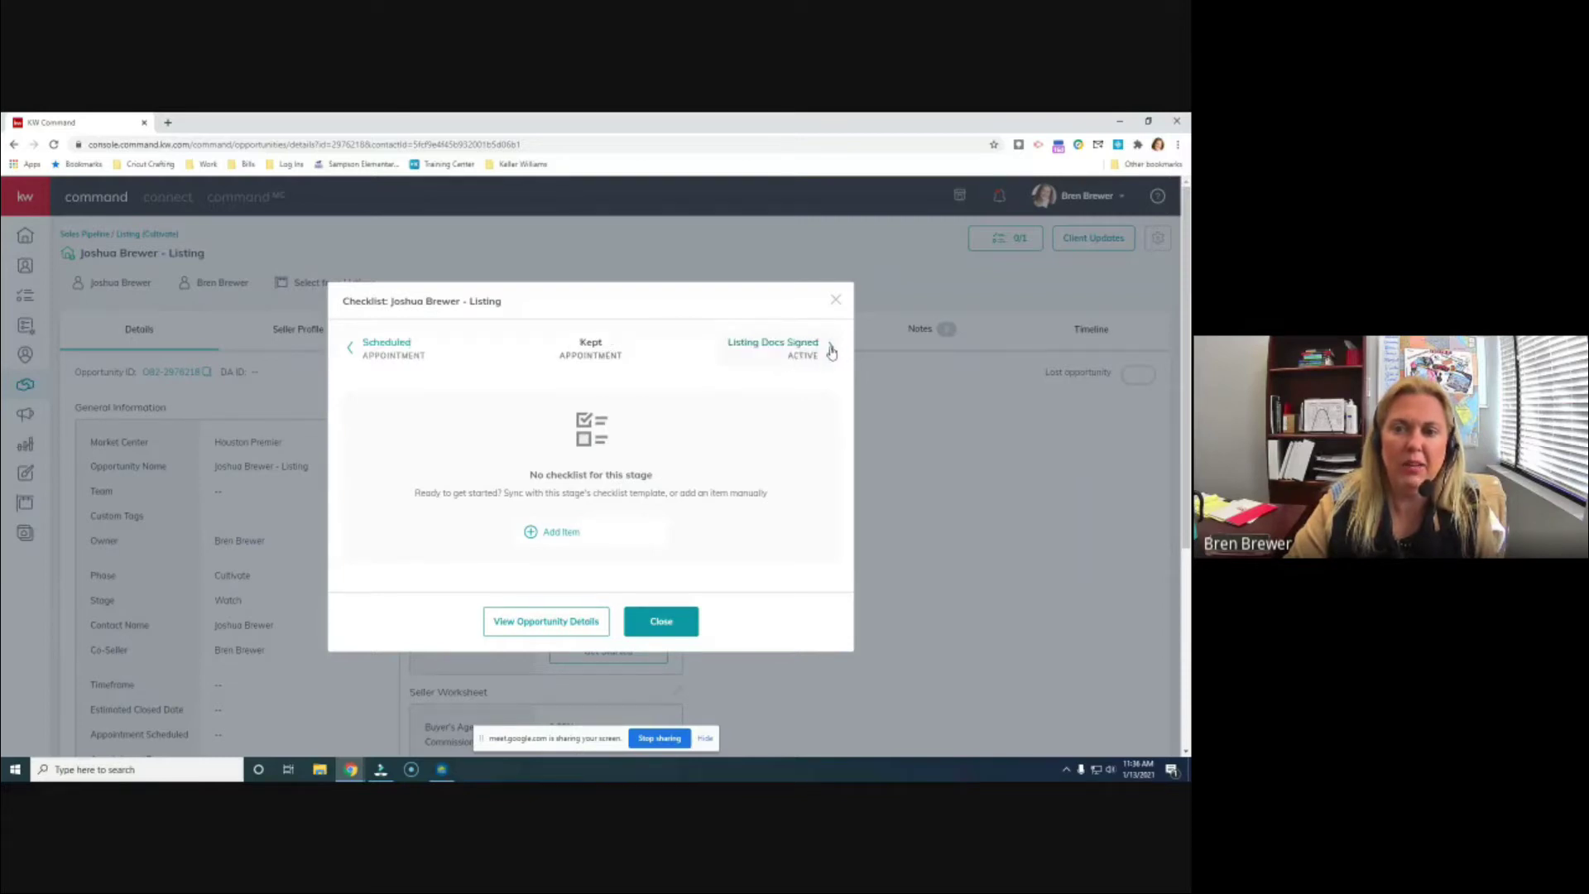
{"action": "left_click", "coordinate": [832, 352]}
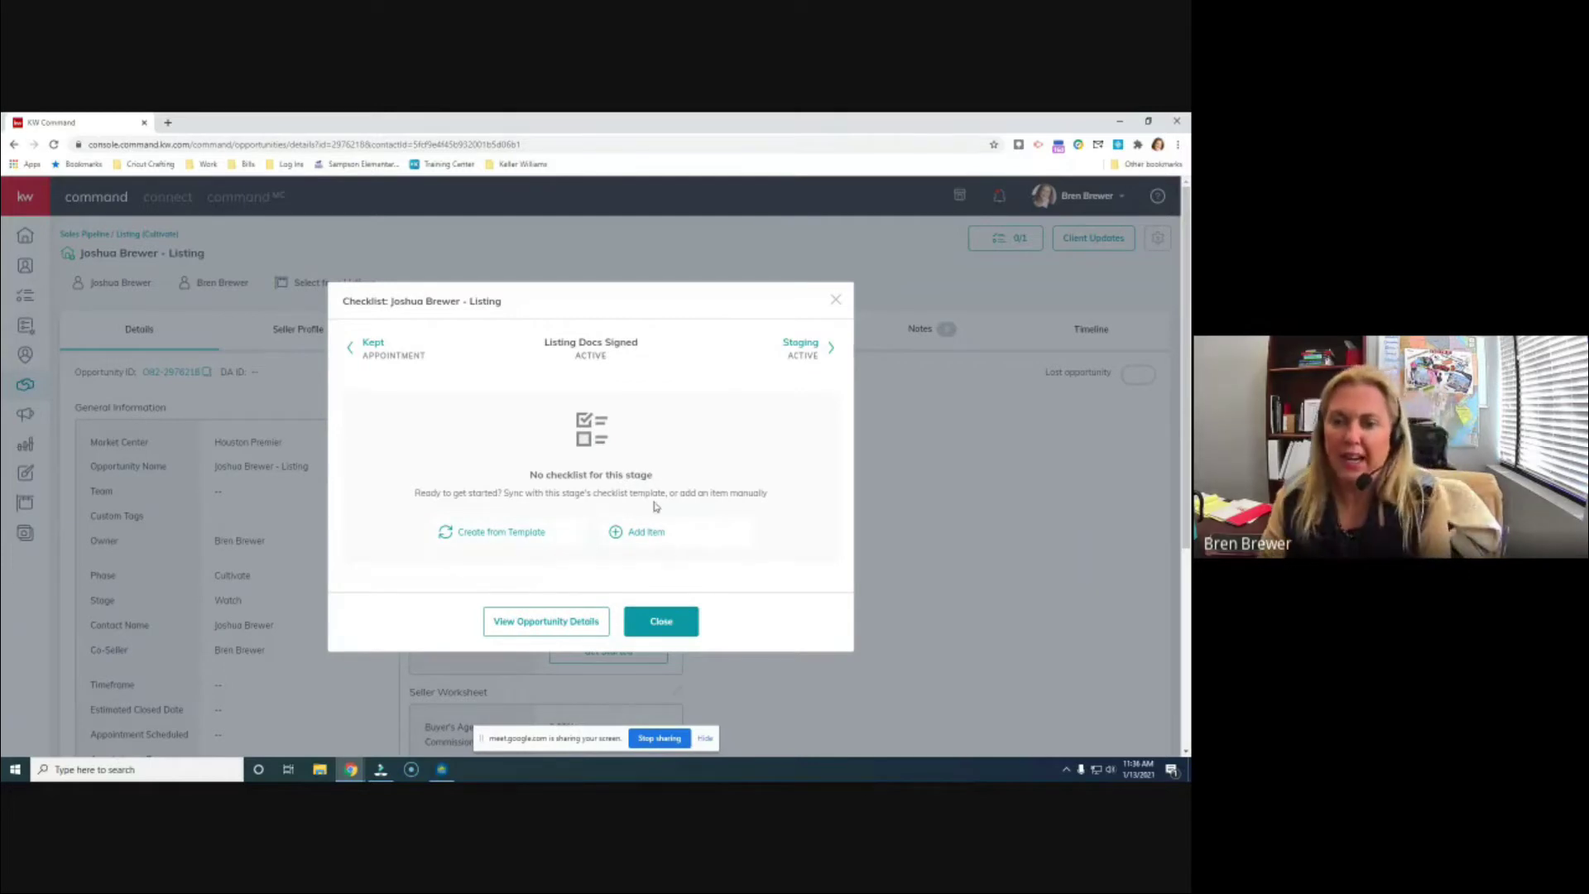
{"action": "left_click", "coordinate": [654, 532]}
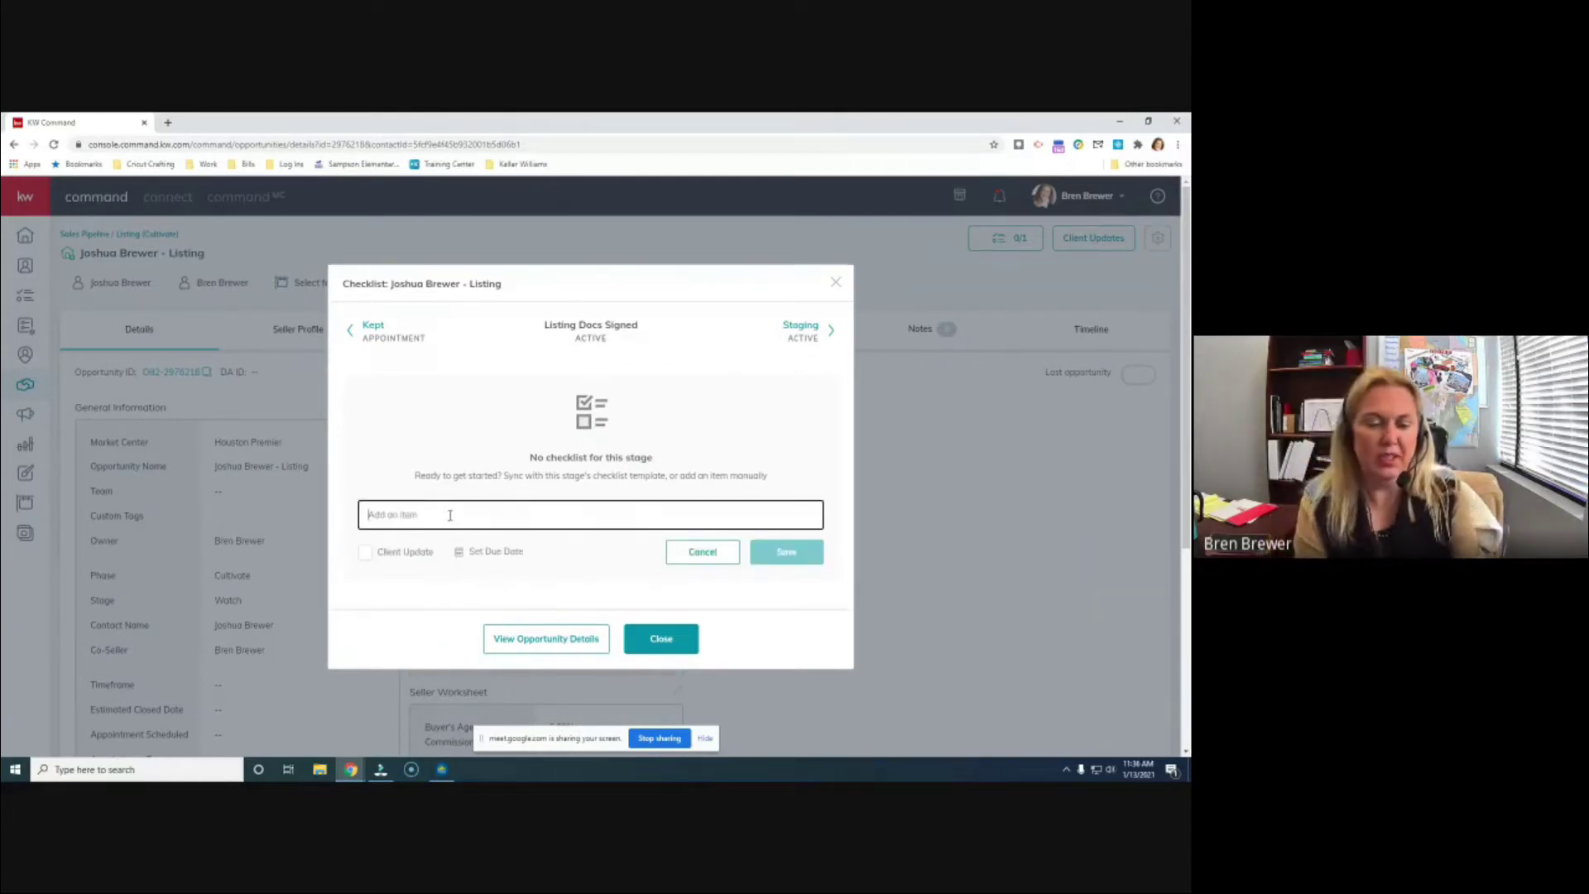
{"action": "type", "text": "Survey"}
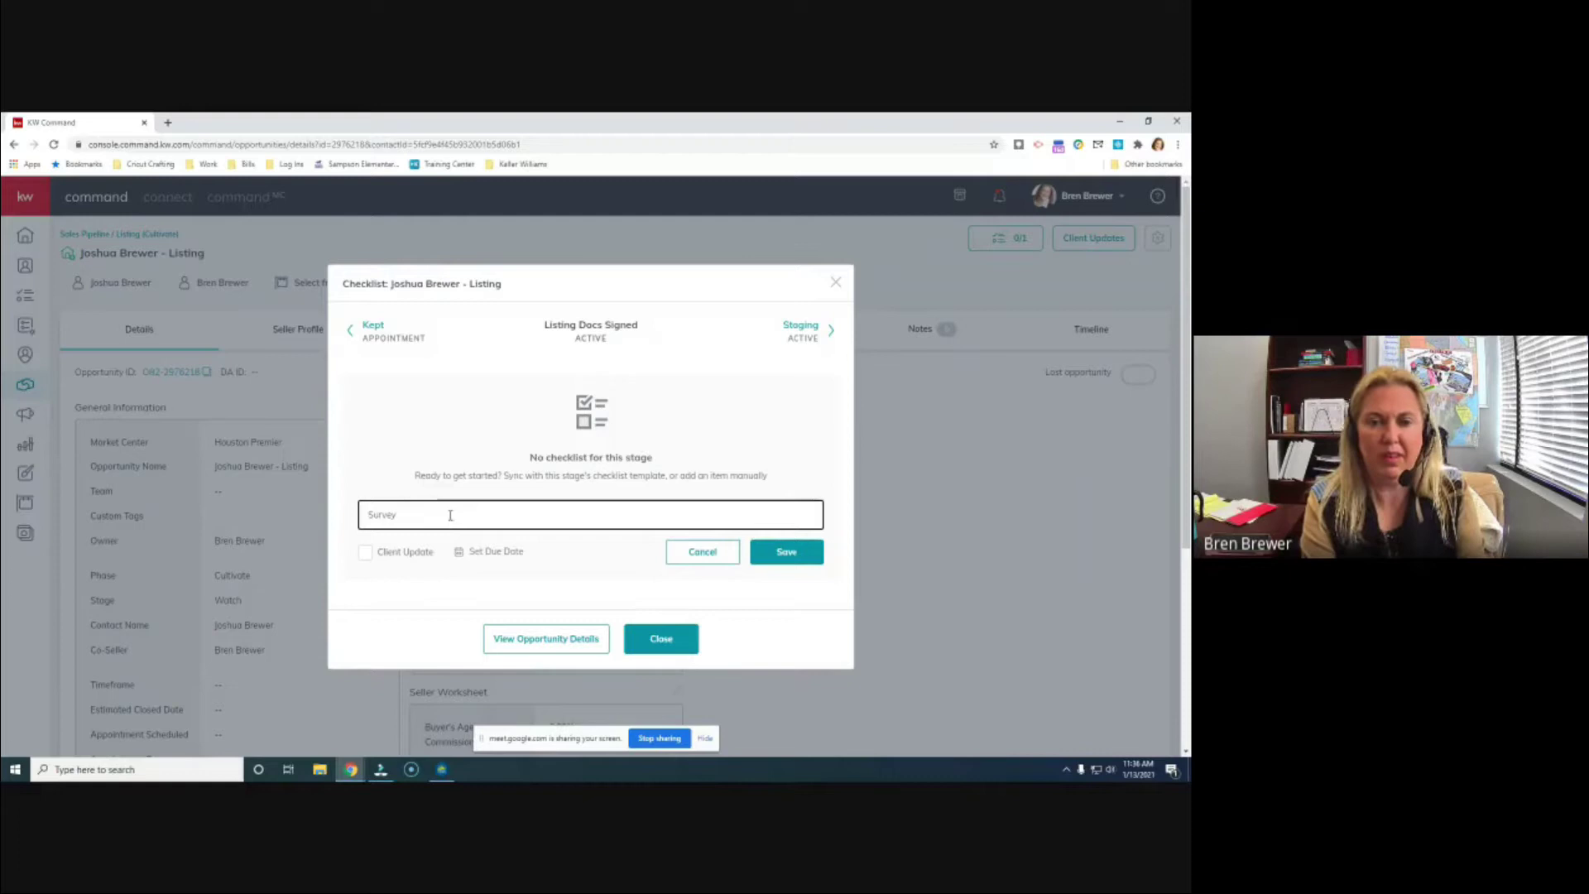
{"action": "type", "text": "?"}
{"action": "left_click", "coordinate": [806, 553]}
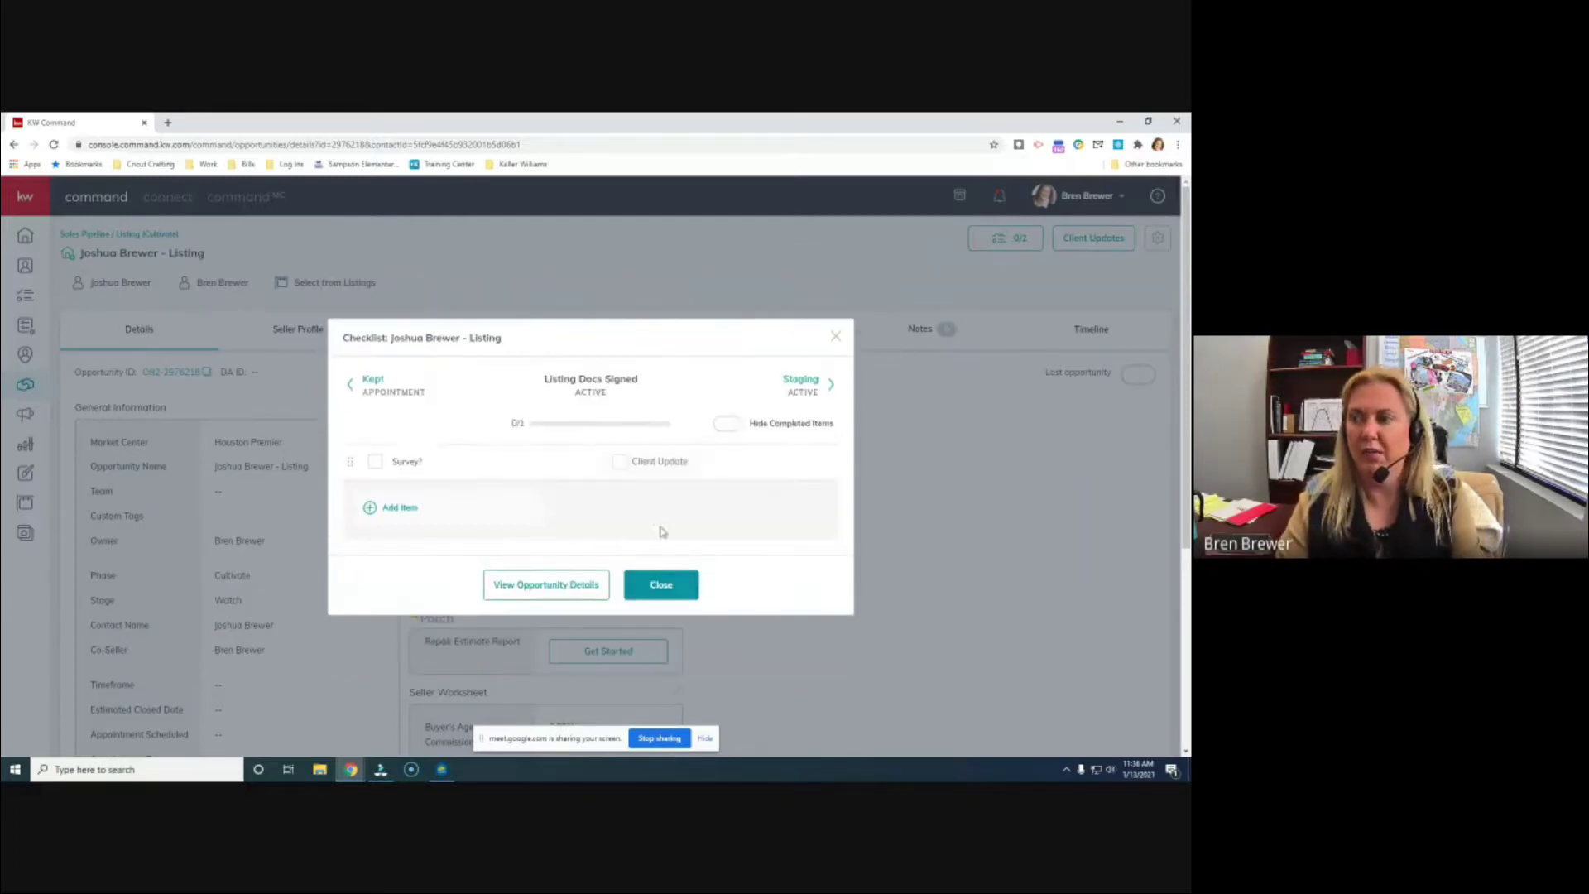
Step: Add the item "T47" to the Listing Docs Signed checklist and save it
{"action": "left_click", "coordinate": [405, 508]}
{"action": "type", "text": "T47"}
{"action": "left_click", "coordinate": [811, 530]}
Step: Add a third Listing Docs Signed checklist item, "On Site Sewer Sewer", and save it
{"action": "left_click", "coordinate": [386, 527]}
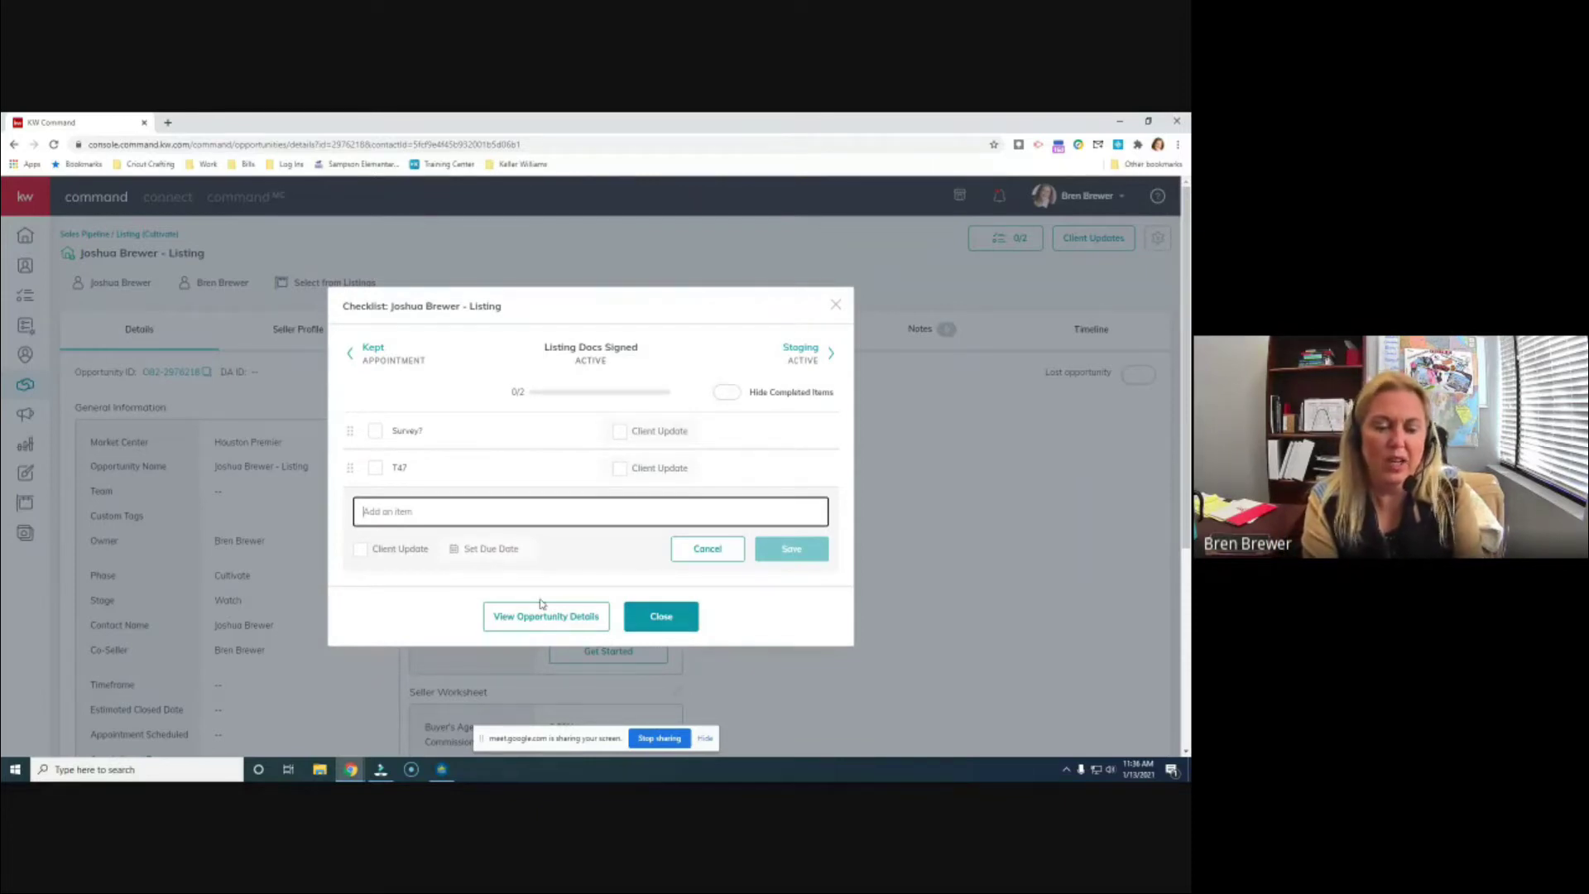
{"action": "type", "text": "On Sl"}
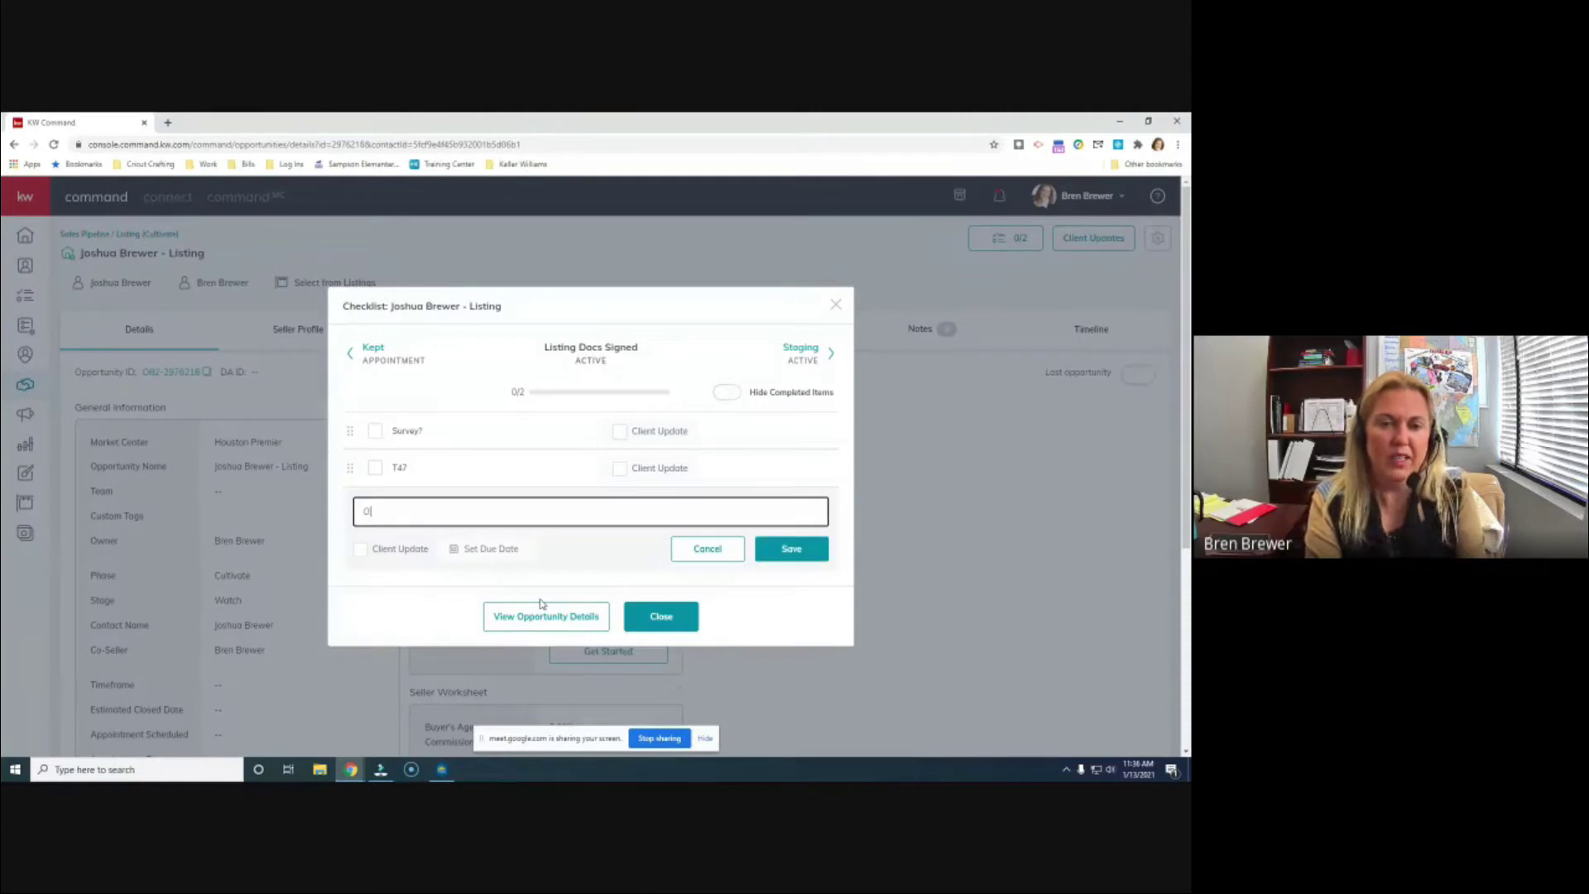
{"action": "key", "text": "BackSpace"}
{"action": "key", "text": "BackSpace"}
{"action": "key", "text": "BackSpace"}
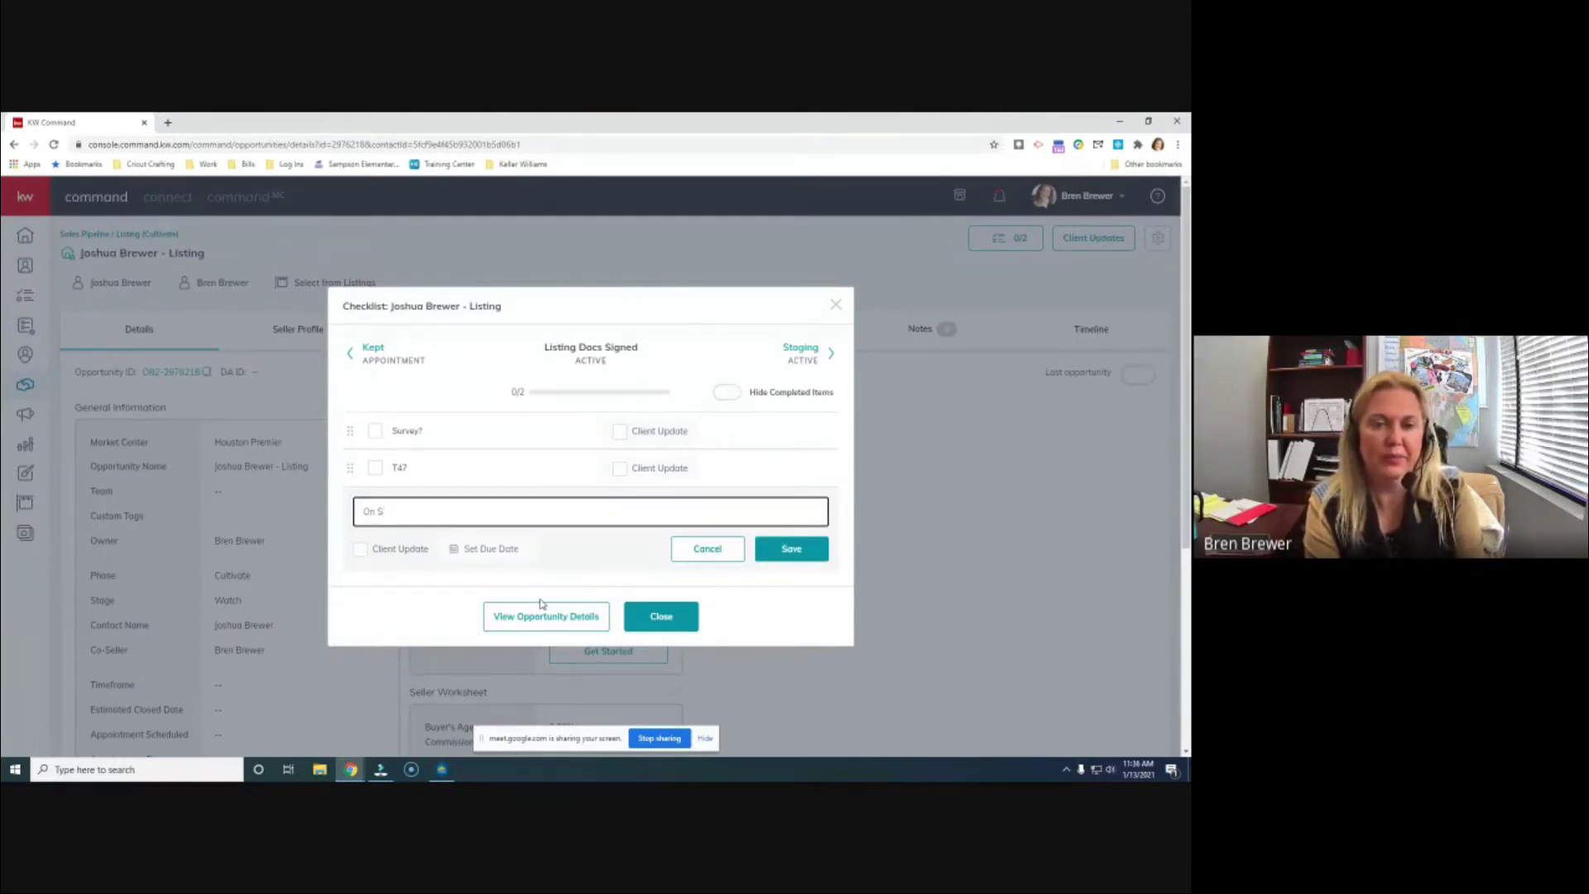
{"action": "type", "text": "ite Sewer"}
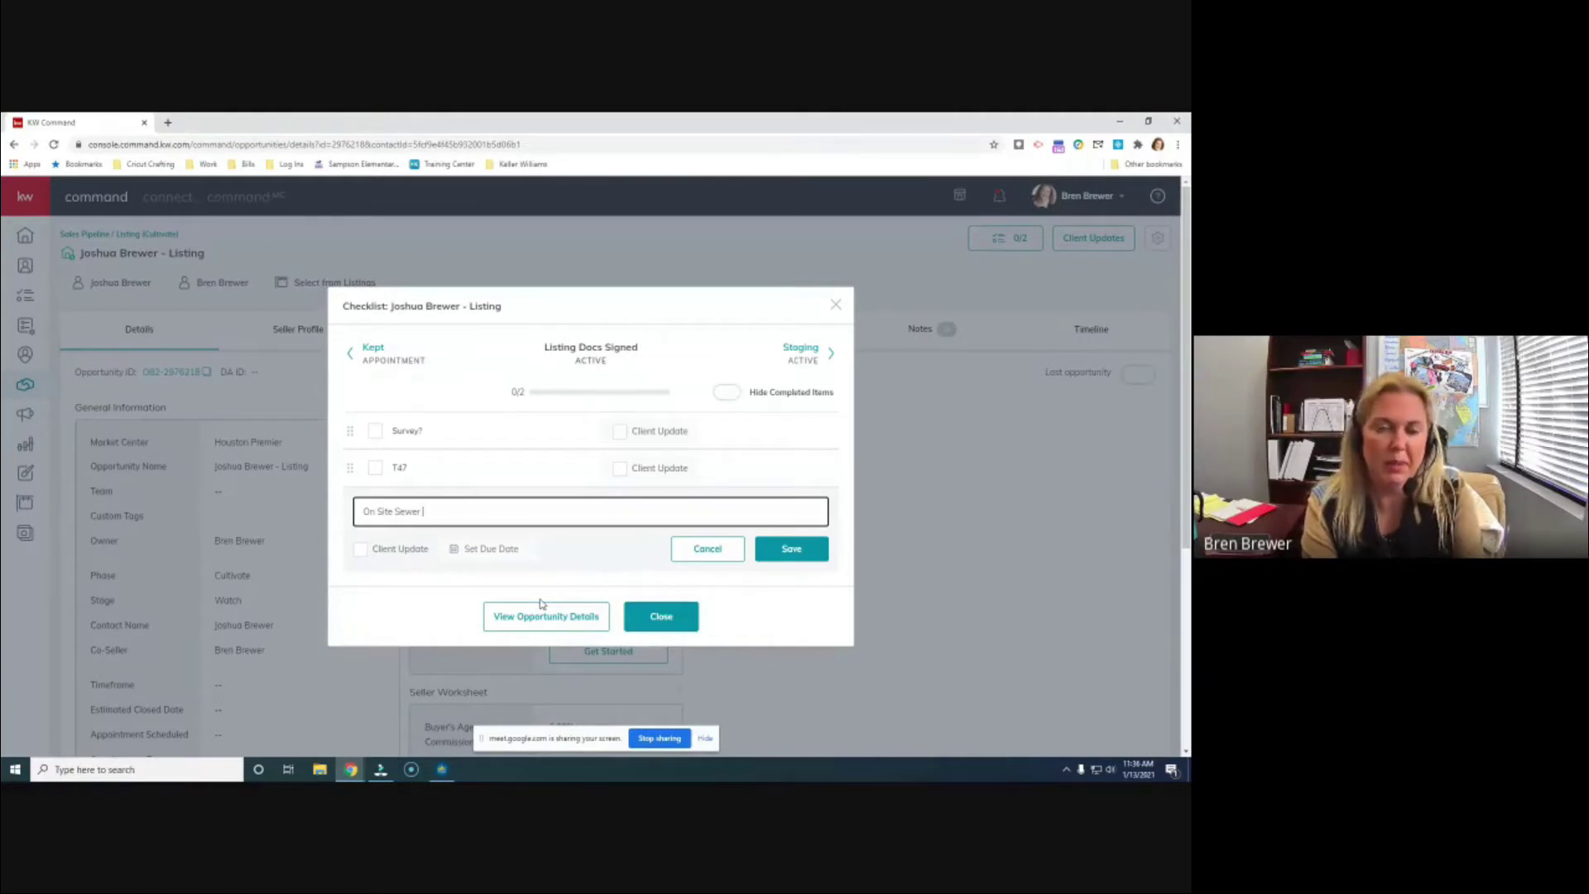
{"action": "type", "text": " Sewer"}
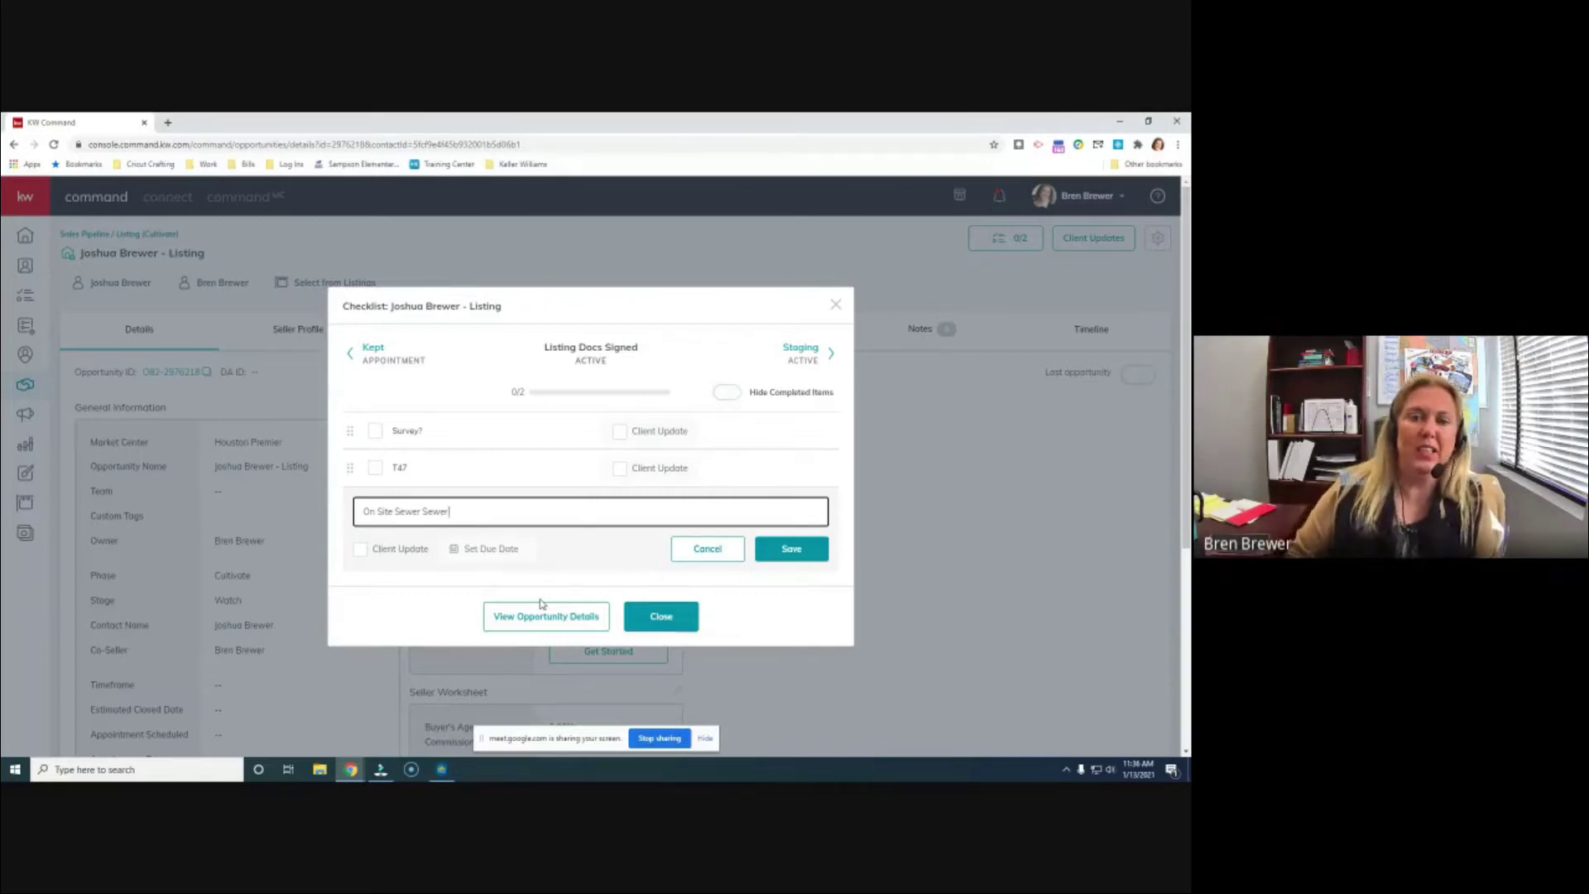
{"action": "left_click", "coordinate": [811, 549]}
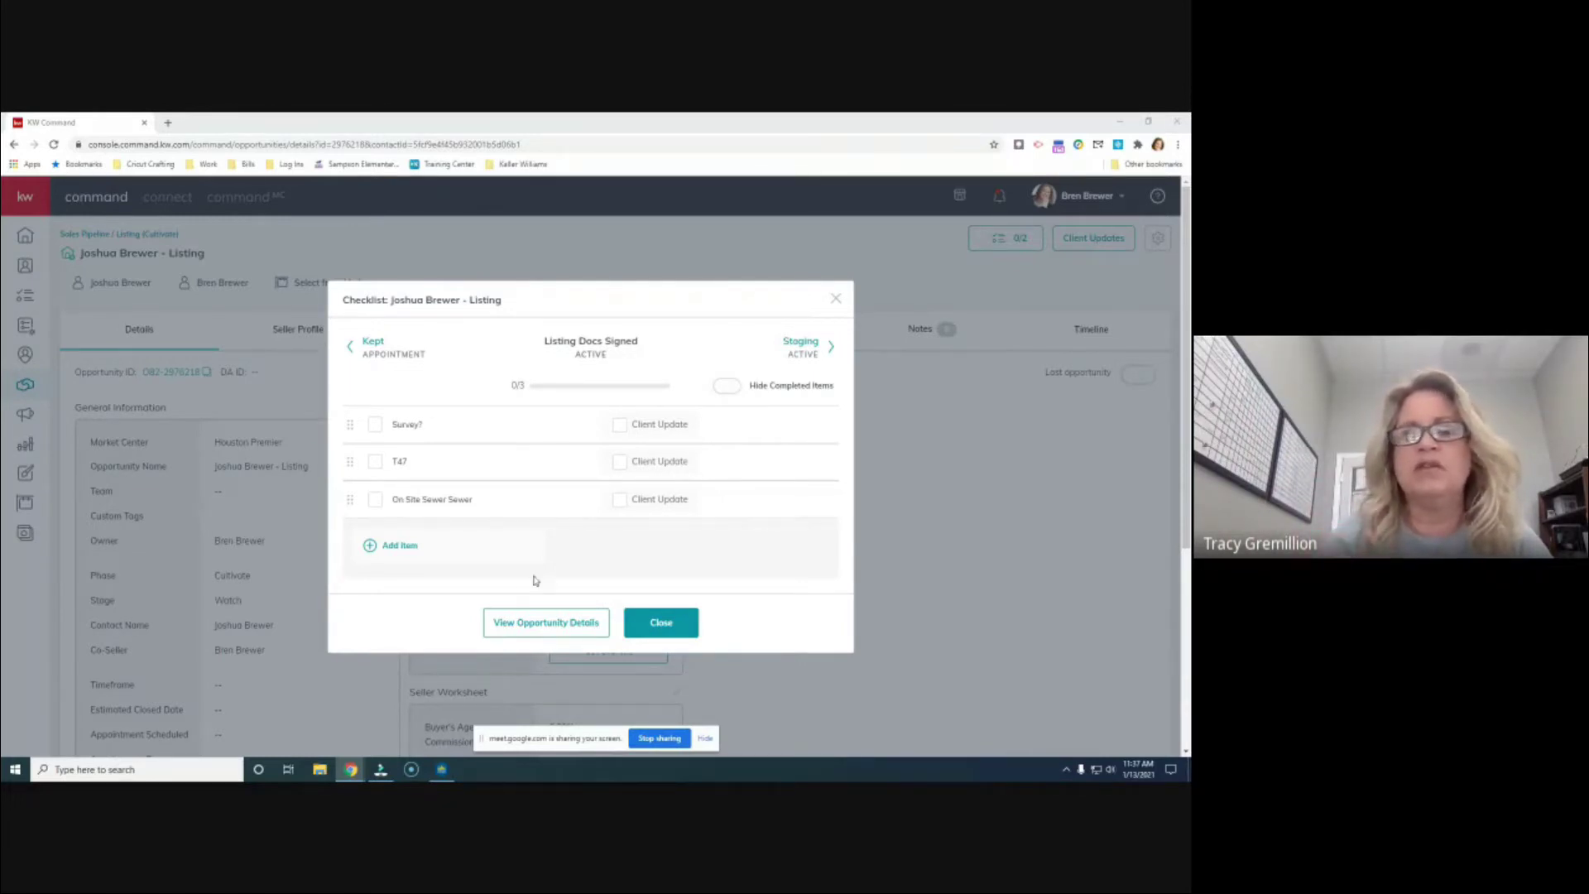
Step: Create the Showing stage checklist from its template and look over its items
{"action": "left_click", "coordinate": [350, 346]}
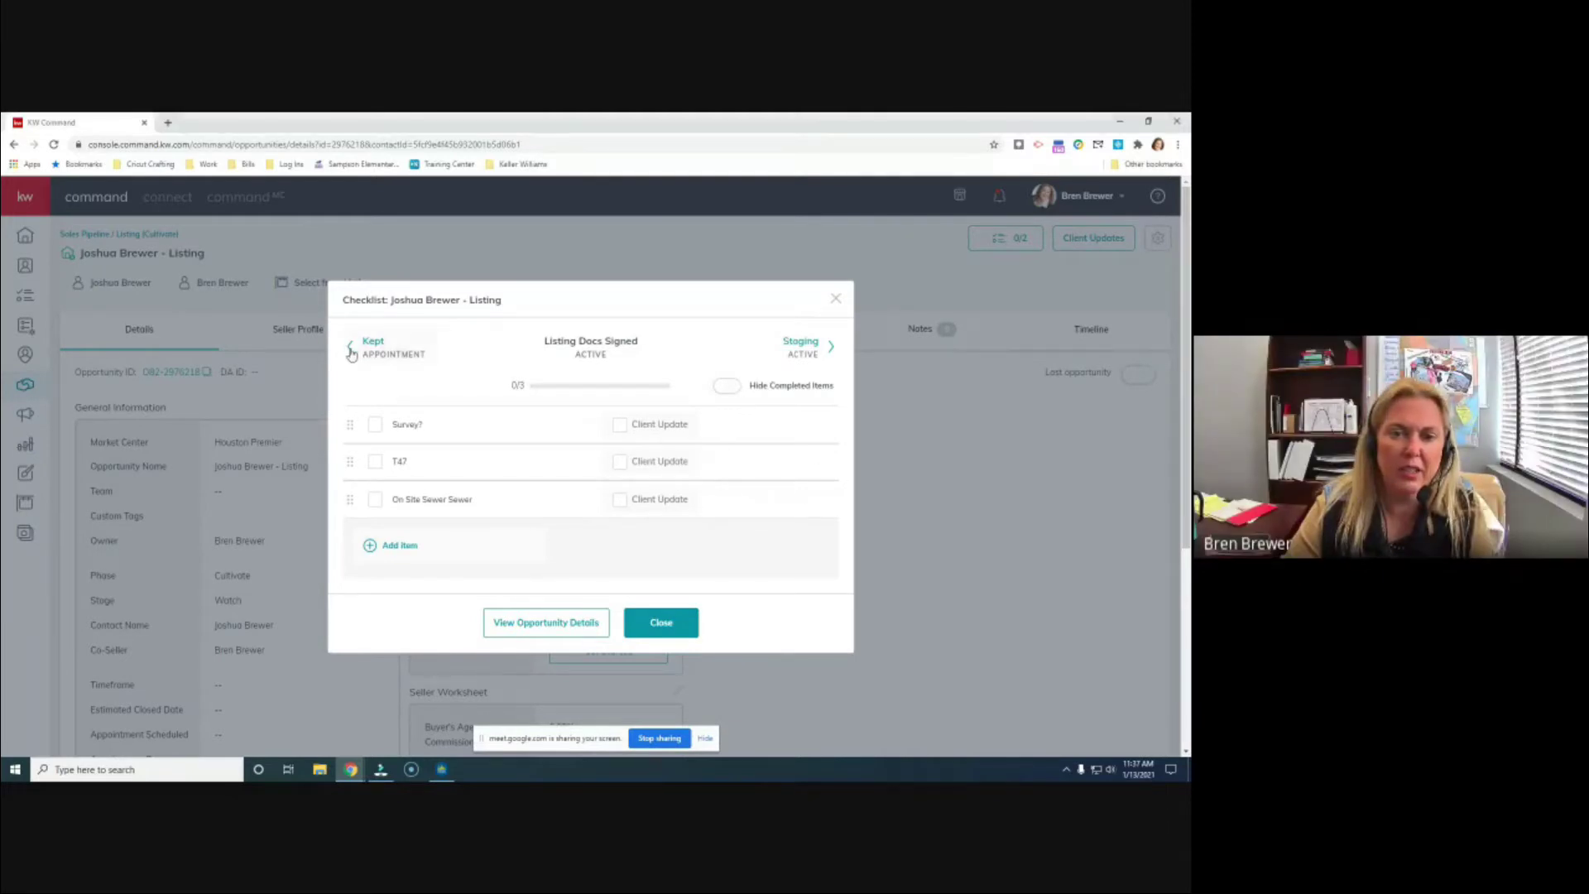
{"action": "left_click", "coordinate": [832, 347]}
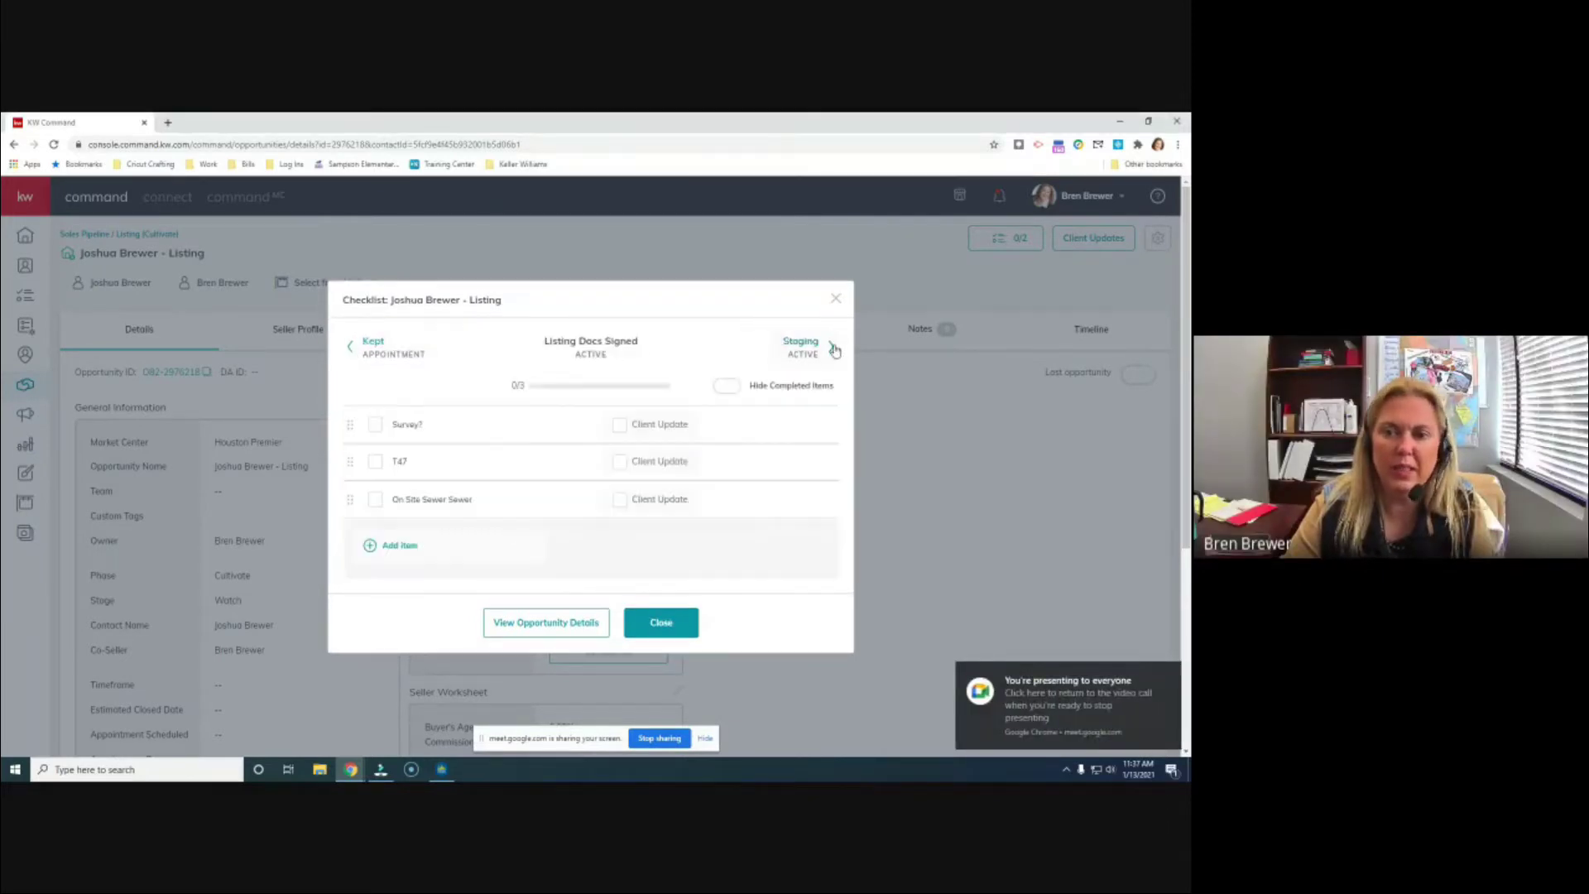
{"action": "left_click", "coordinate": [833, 348]}
{"action": "left_click", "coordinate": [833, 349]}
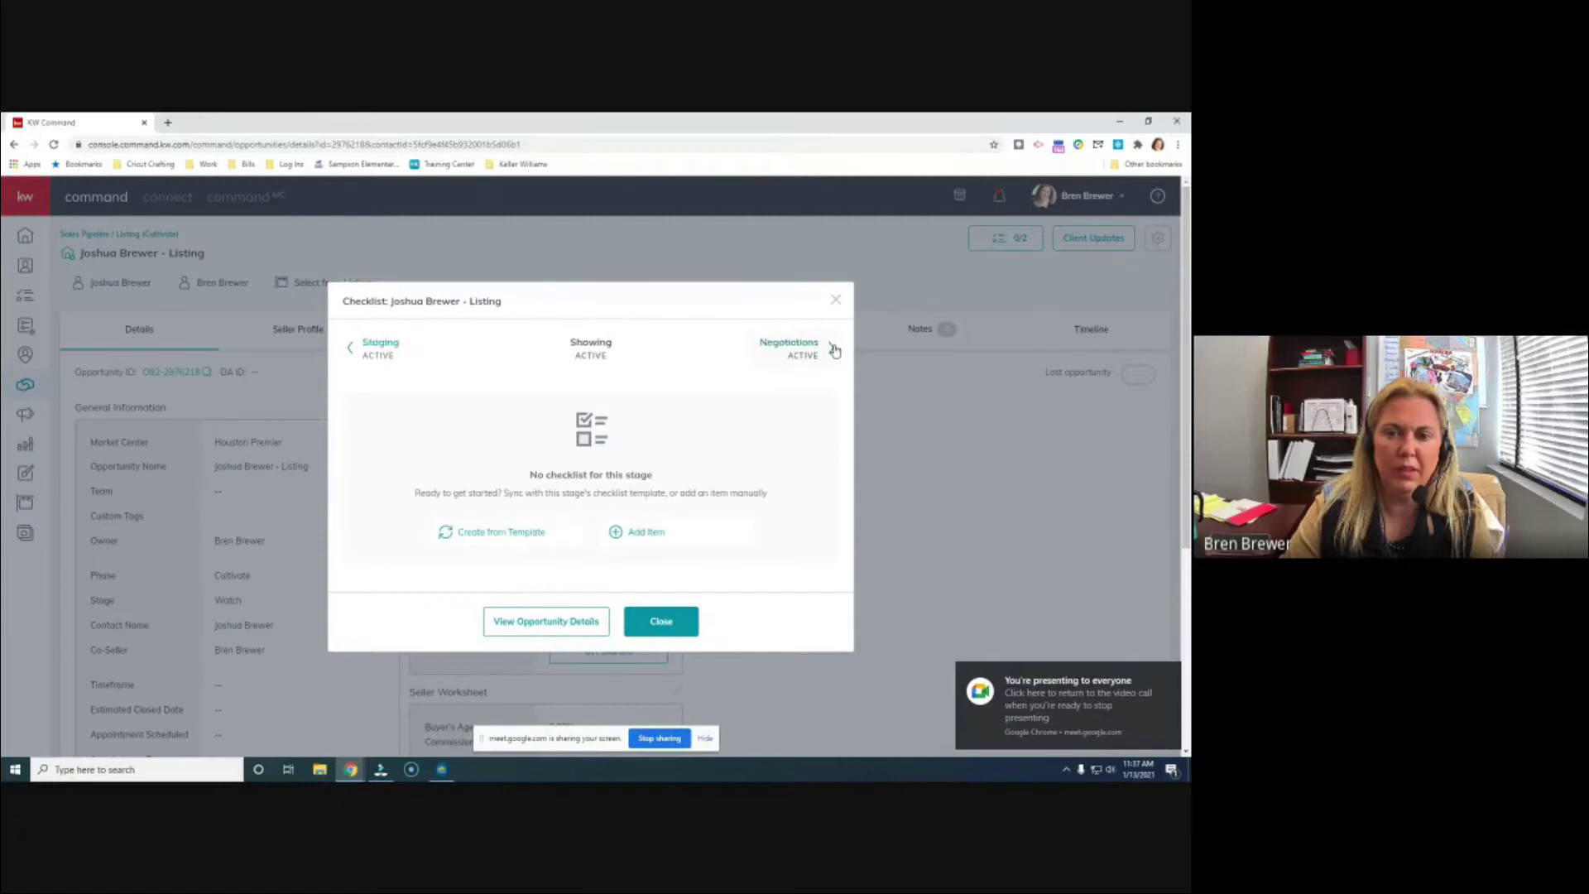
{"action": "left_click", "coordinate": [518, 542]}
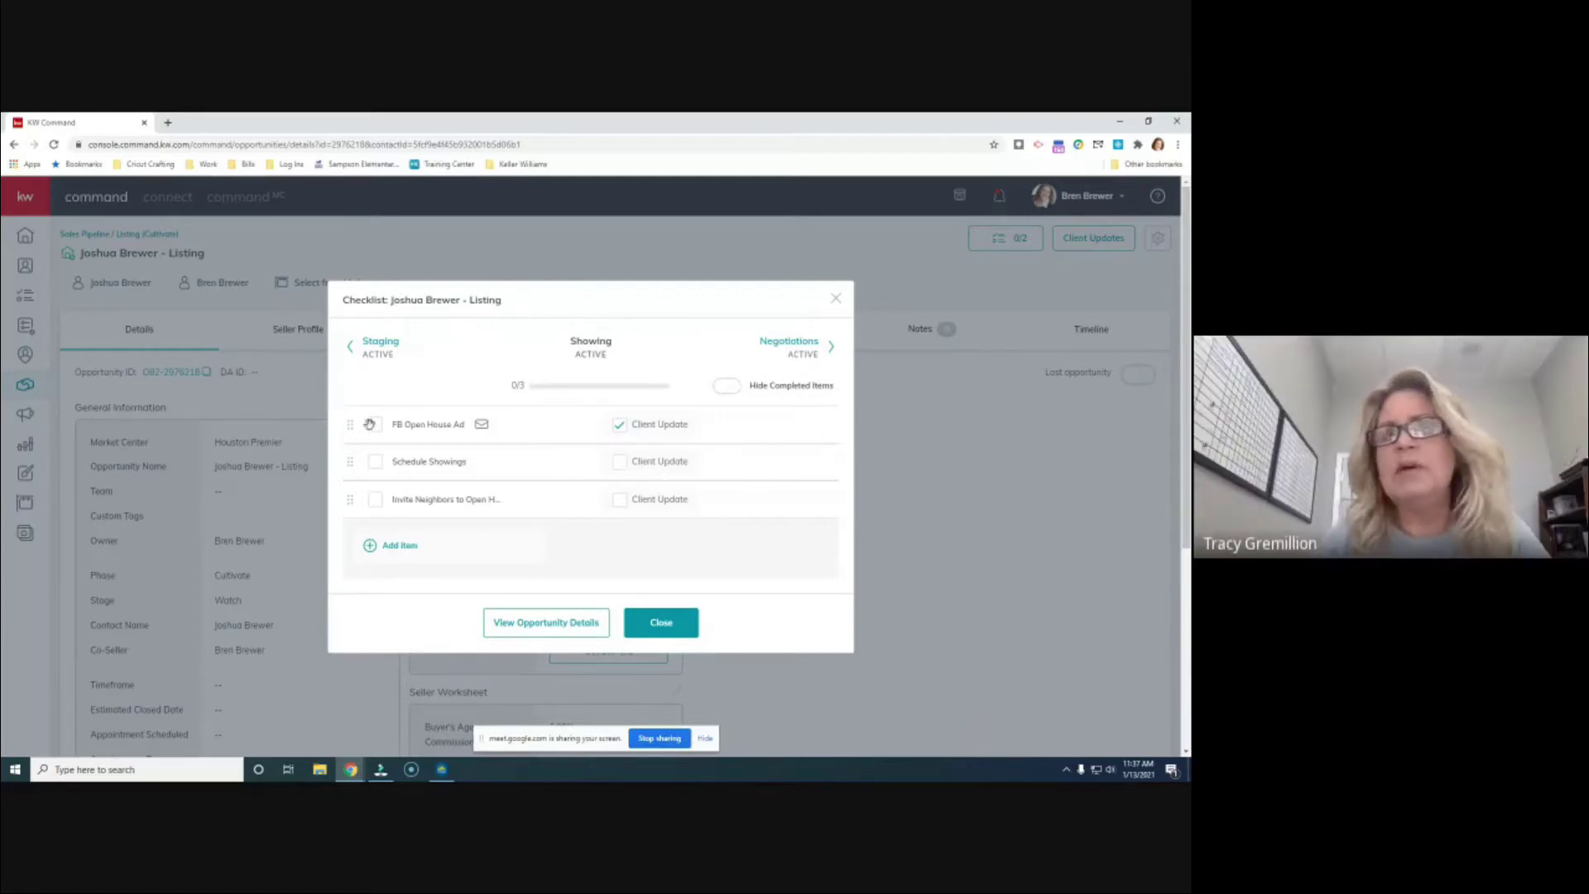
{"action": "scroll", "coordinate": [426, 430], "scroll_direction": "down", "scroll_amount": 2}
{"action": "scroll", "coordinate": [484, 480], "scroll_direction": "up", "scroll_amount": 2}
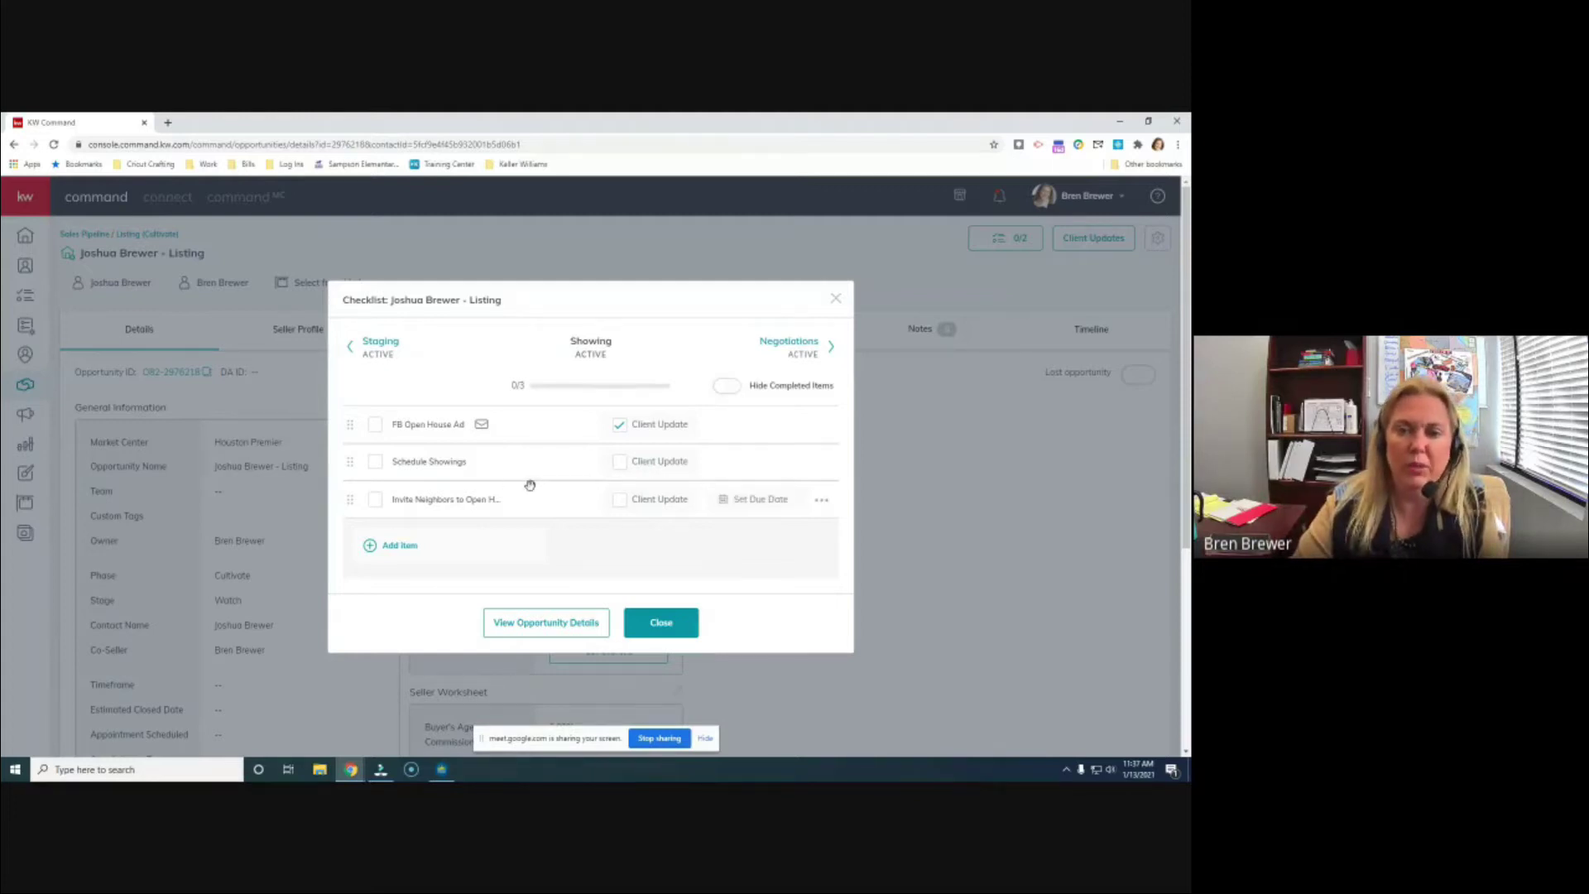
{"action": "left_click", "coordinate": [621, 467]}
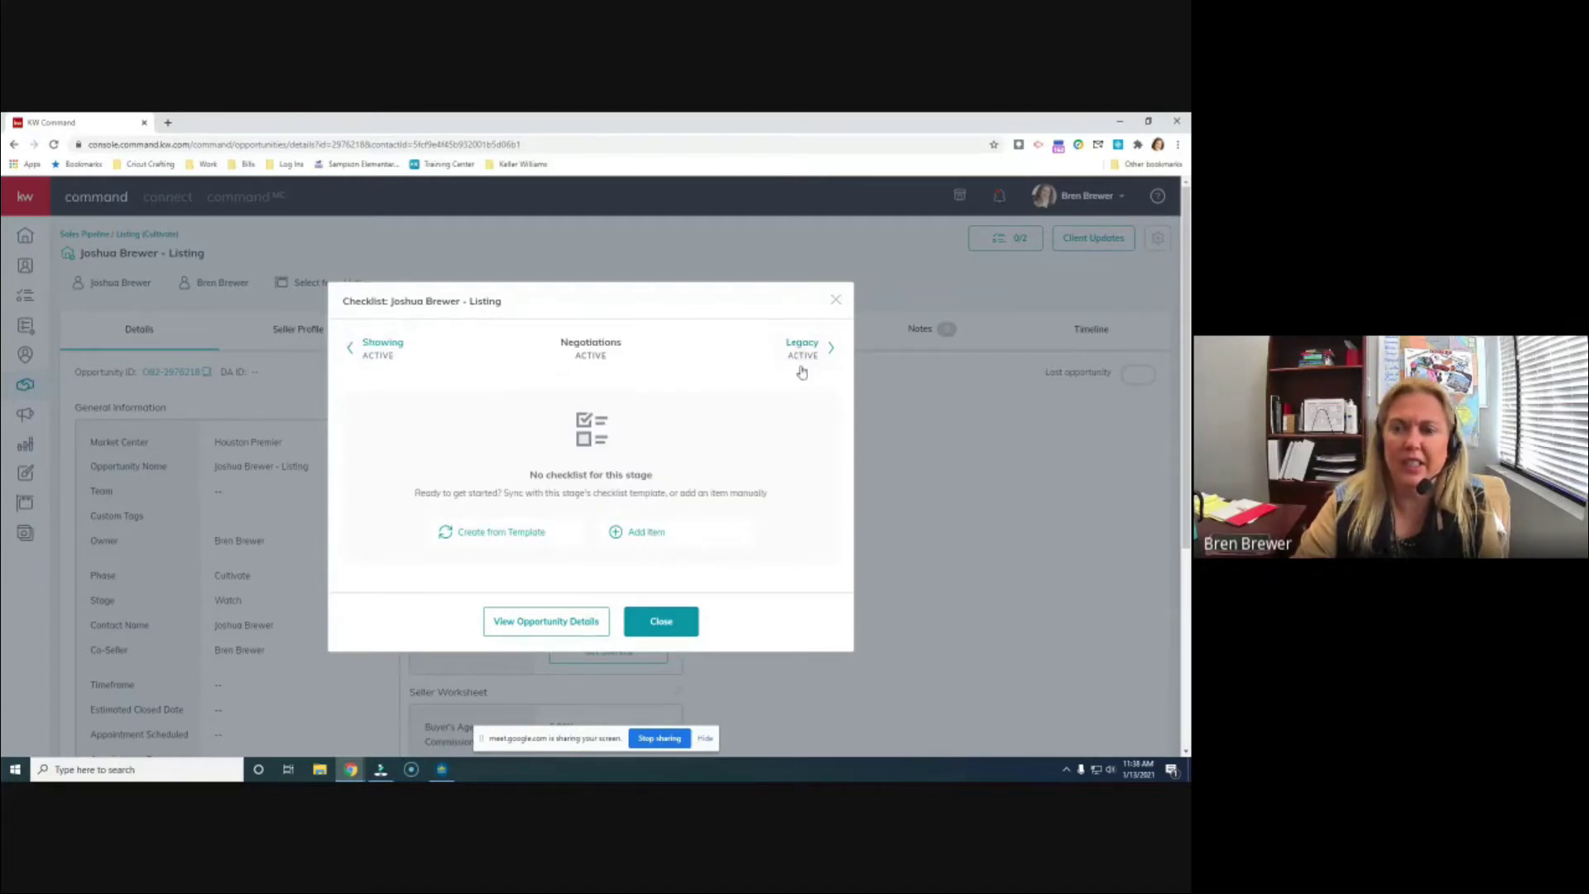
Step: Look through the stage checklists up to Clear to Close and create the Escrow stage checklist from its template
{"action": "left_click", "coordinate": [831, 347]}
{"action": "left_click", "coordinate": [831, 347]}
{"action": "left_click", "coordinate": [831, 348]}
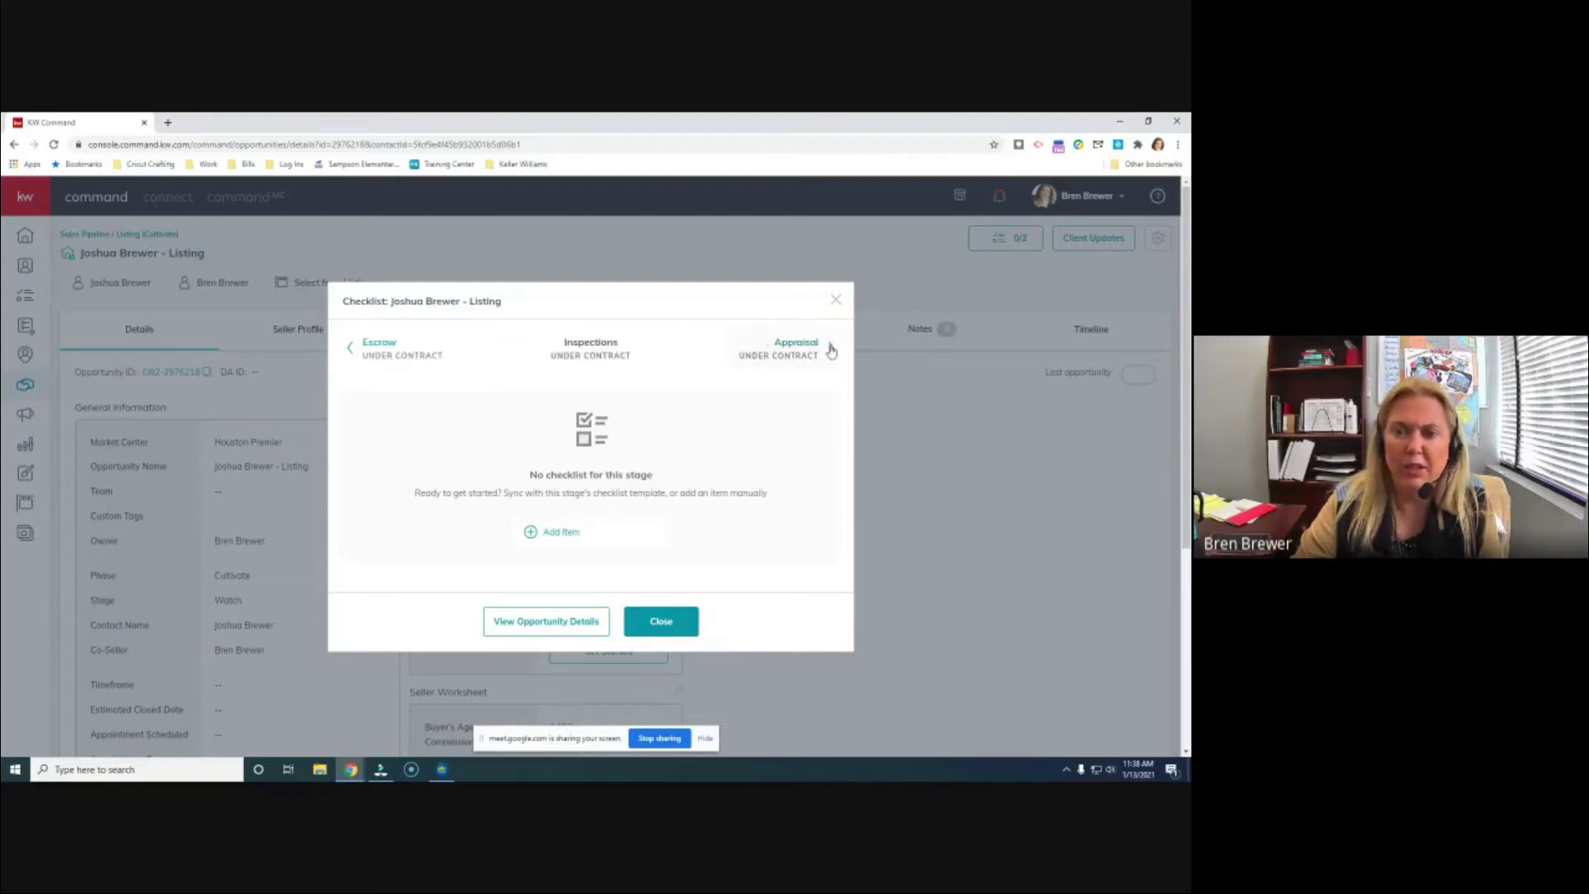
{"action": "left_click", "coordinate": [831, 349]}
{"action": "left_click", "coordinate": [832, 349]}
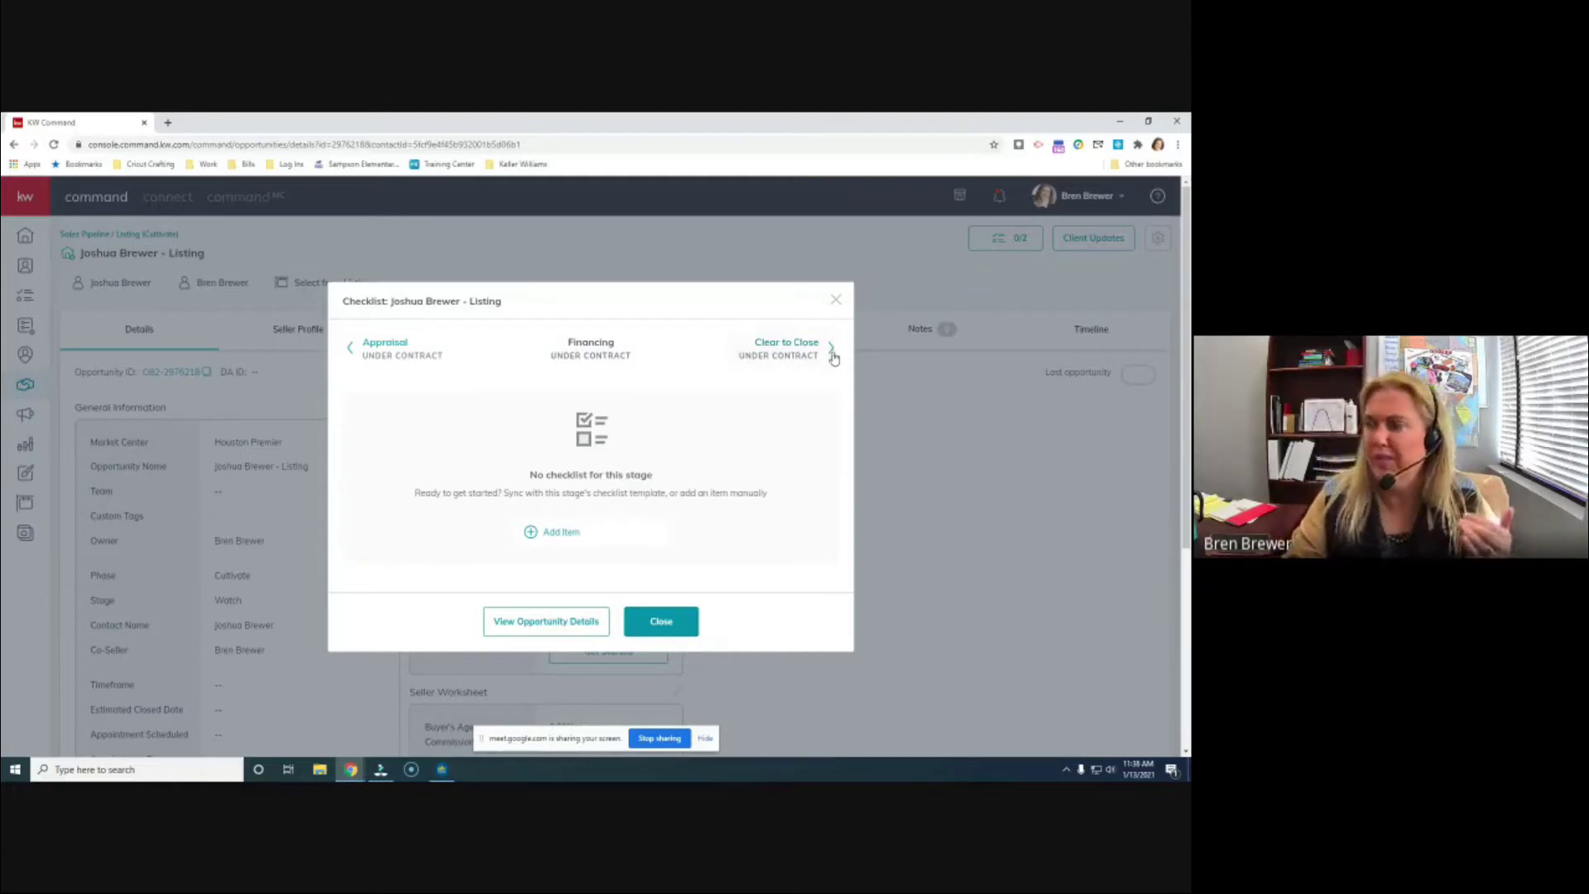
{"action": "left_click", "coordinate": [831, 351]}
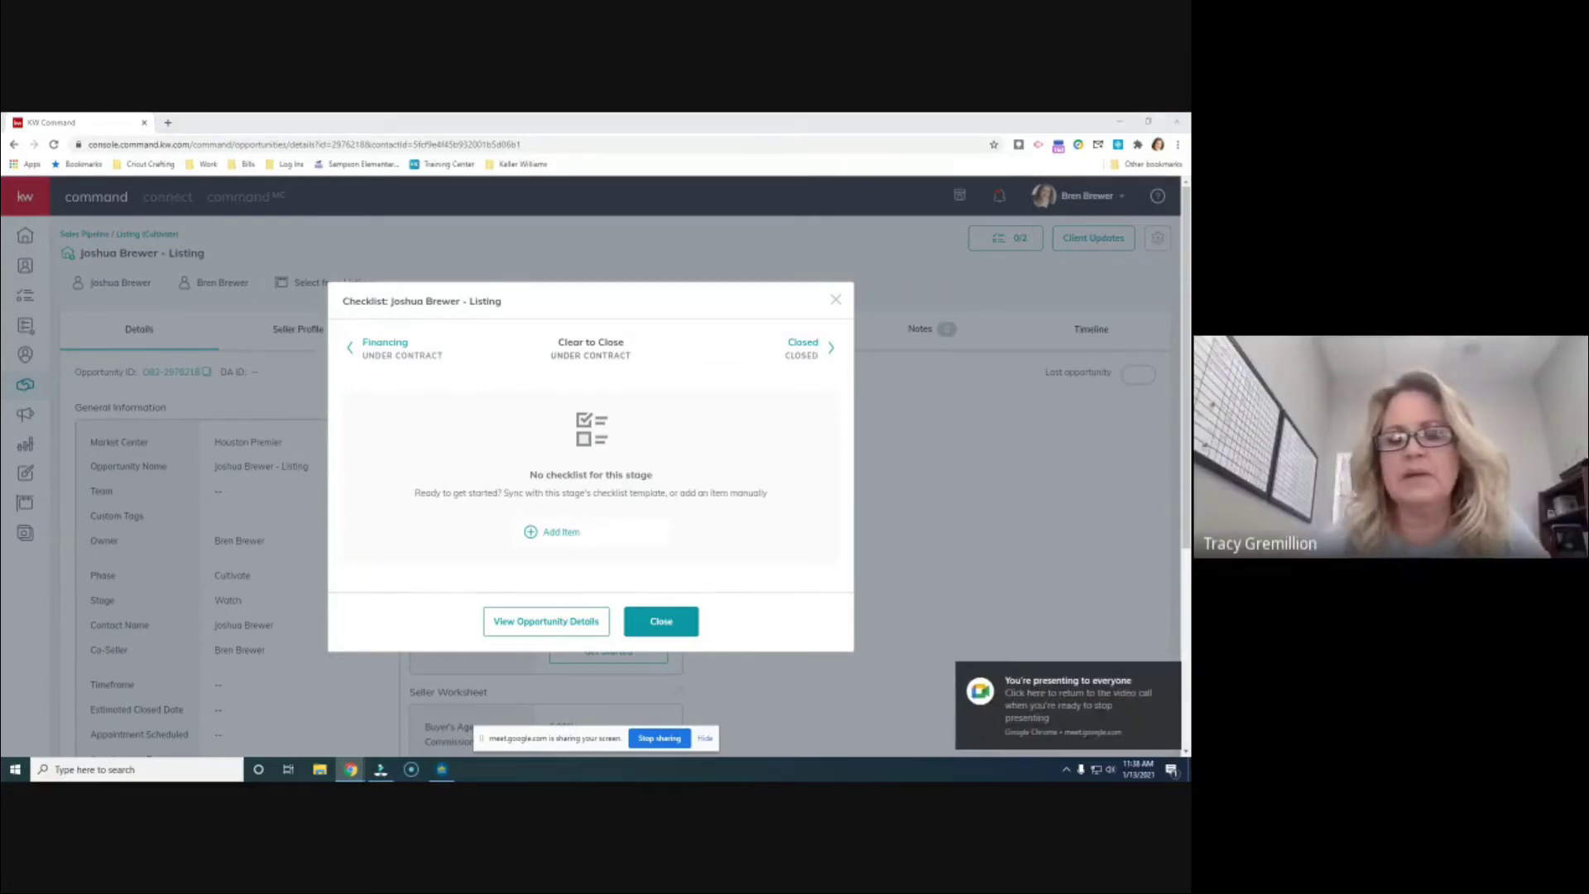
{"action": "left_click", "coordinate": [350, 351]}
{"action": "left_click", "coordinate": [351, 348]}
{"action": "left_click", "coordinate": [351, 348]}
{"action": "left_click", "coordinate": [351, 349]}
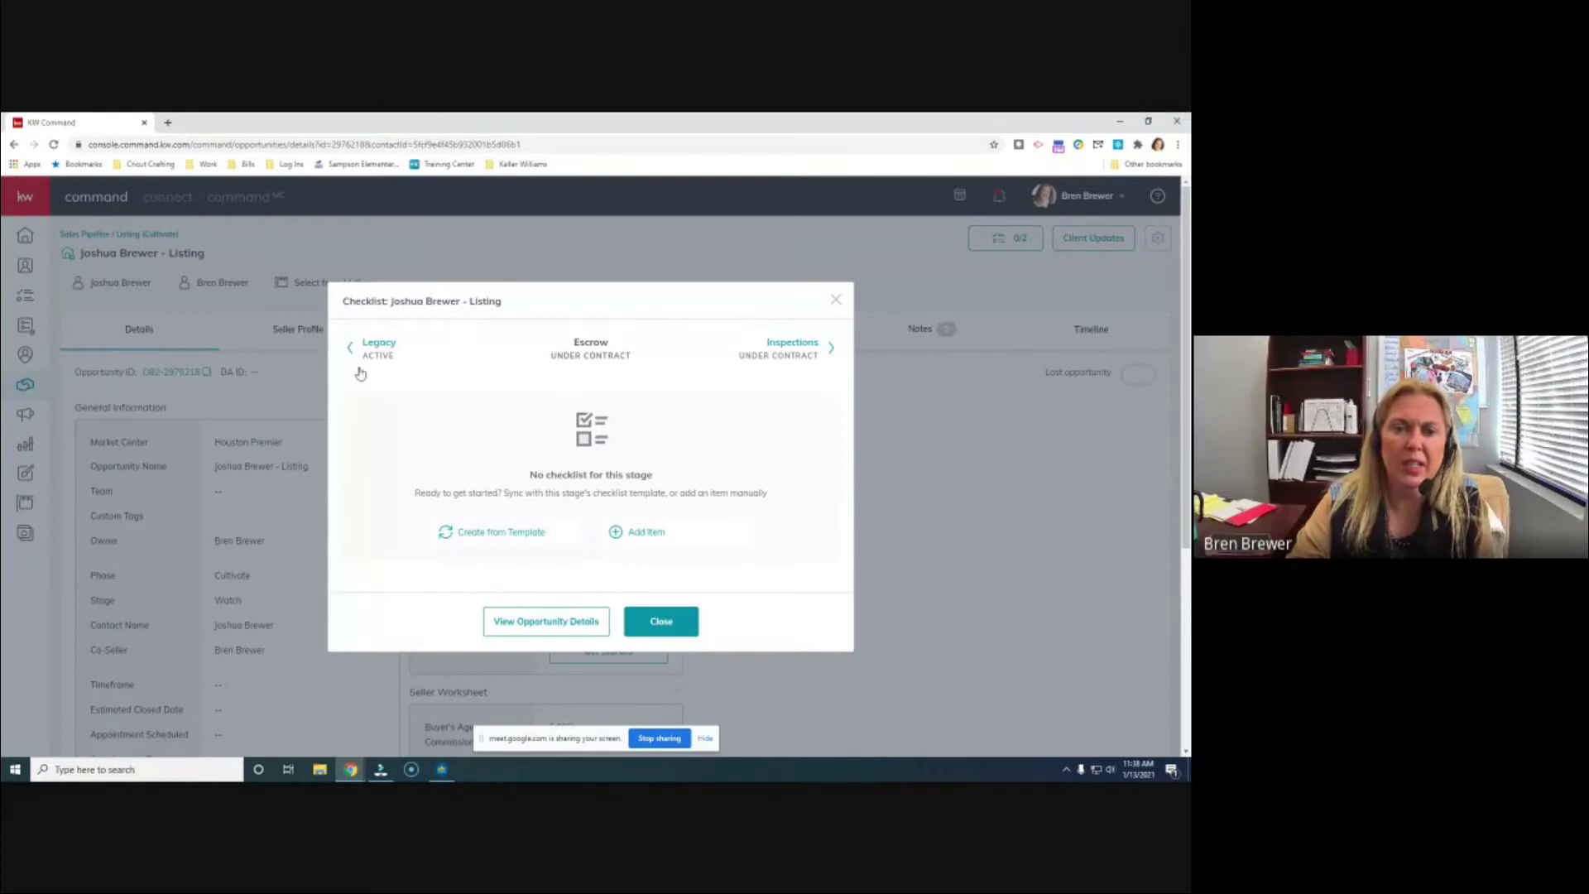
{"action": "left_click", "coordinate": [504, 536]}
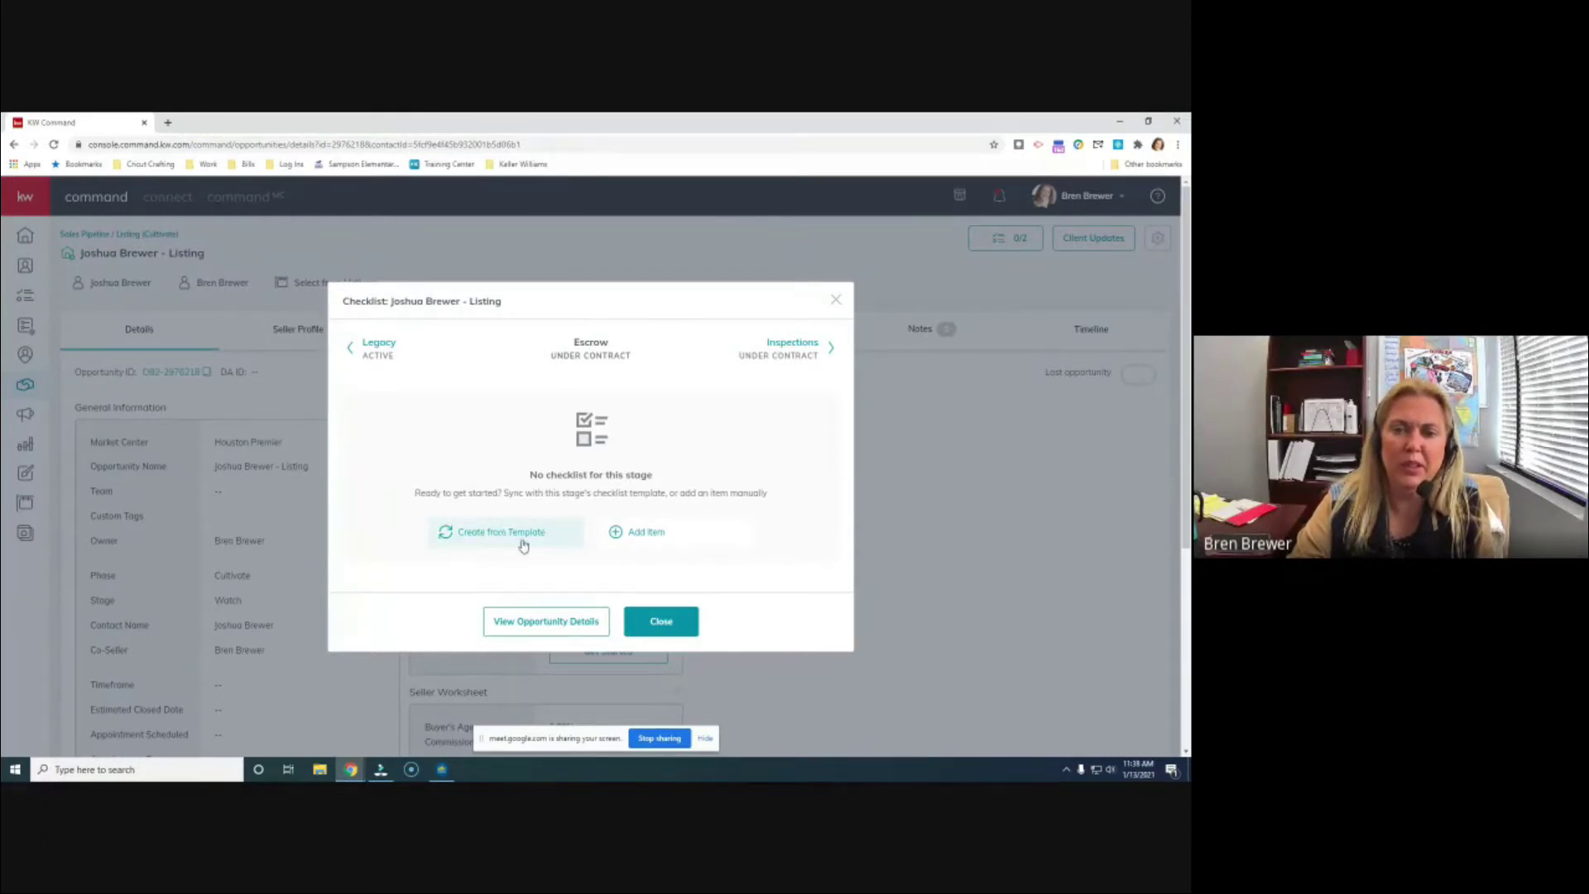
Step: Review the Escrow checklist items and which of them send a client update
{"action": "scroll", "coordinate": [506, 435], "scroll_direction": "down", "scroll_amount": 3}
{"action": "scroll", "coordinate": [500, 452], "scroll_direction": "up", "scroll_amount": 3}
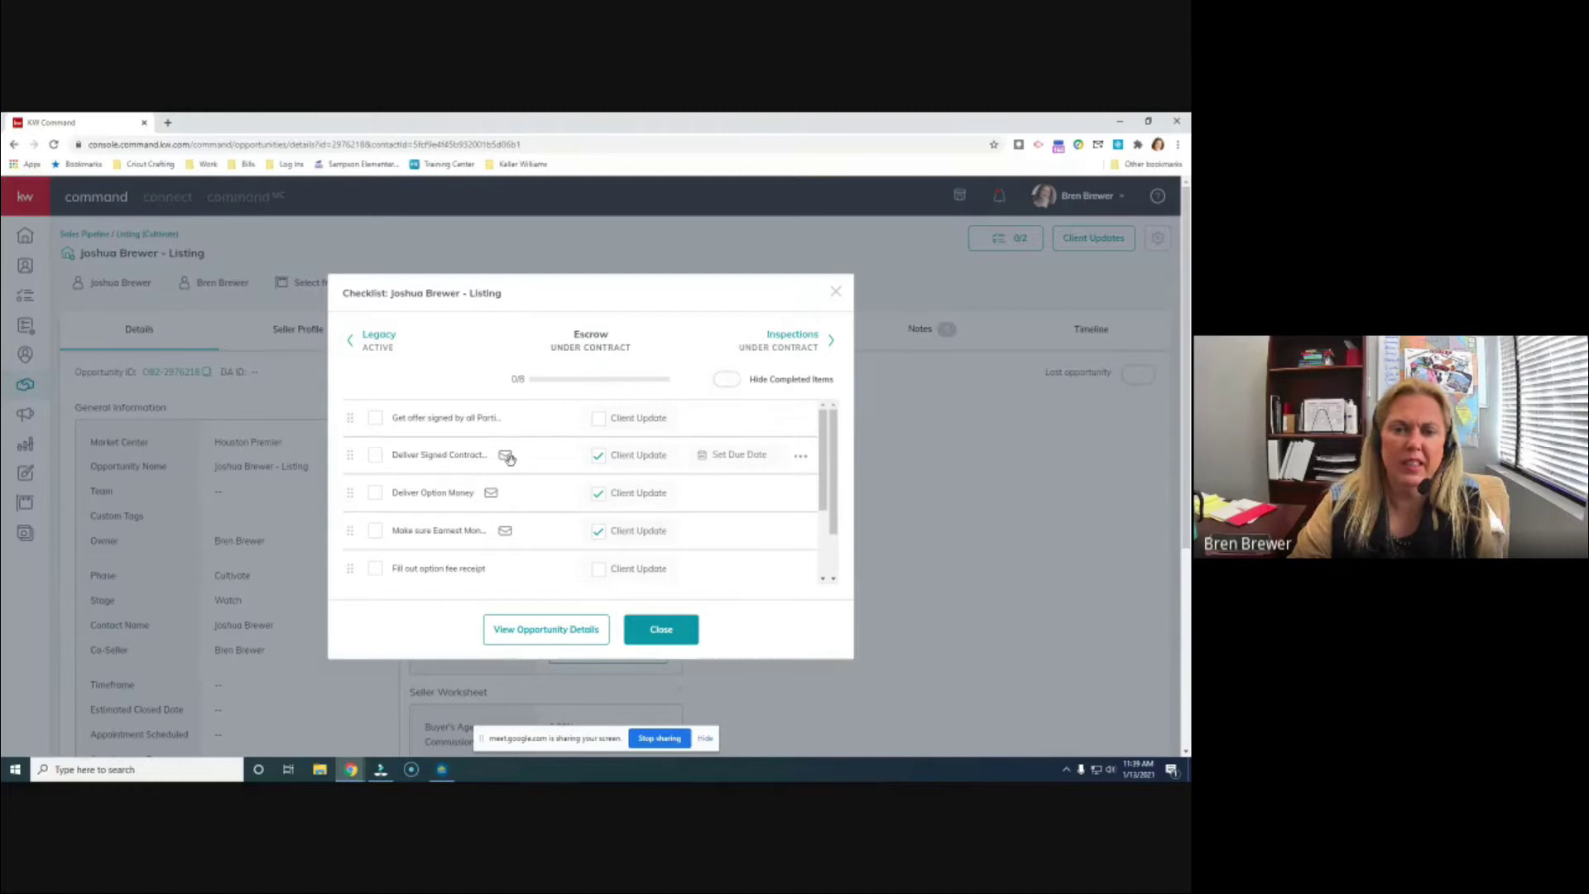
{"action": "scroll", "coordinate": [492, 476], "scroll_direction": "down", "scroll_amount": 1}
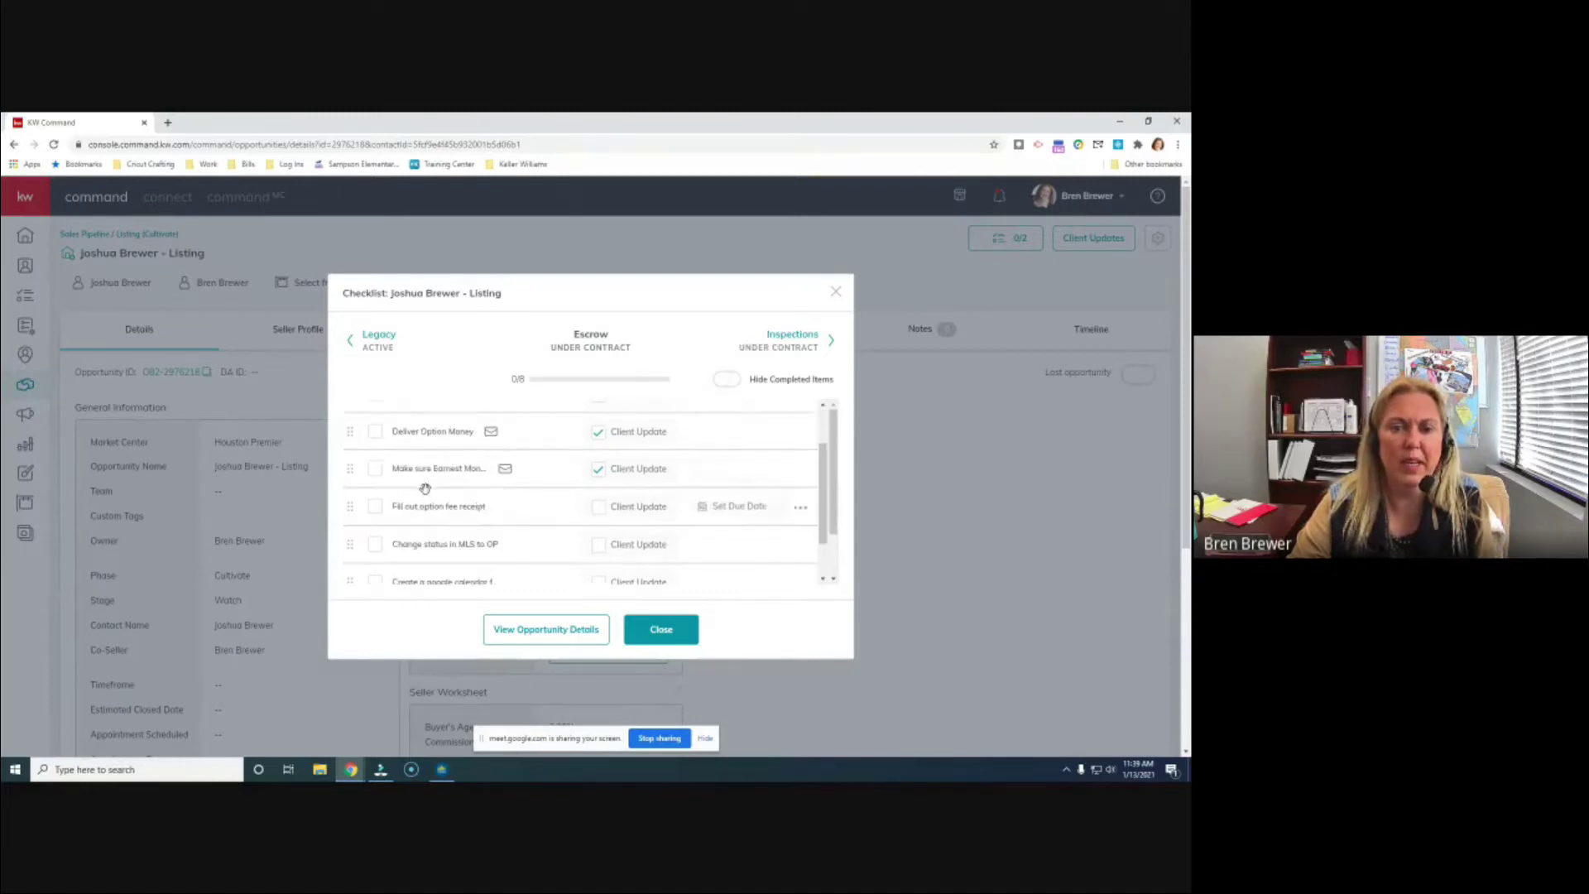
{"action": "scroll", "coordinate": [468, 473], "scroll_direction": "down", "scroll_amount": 1}
{"action": "scroll", "coordinate": [430, 488], "scroll_direction": "up", "scroll_amount": 2}
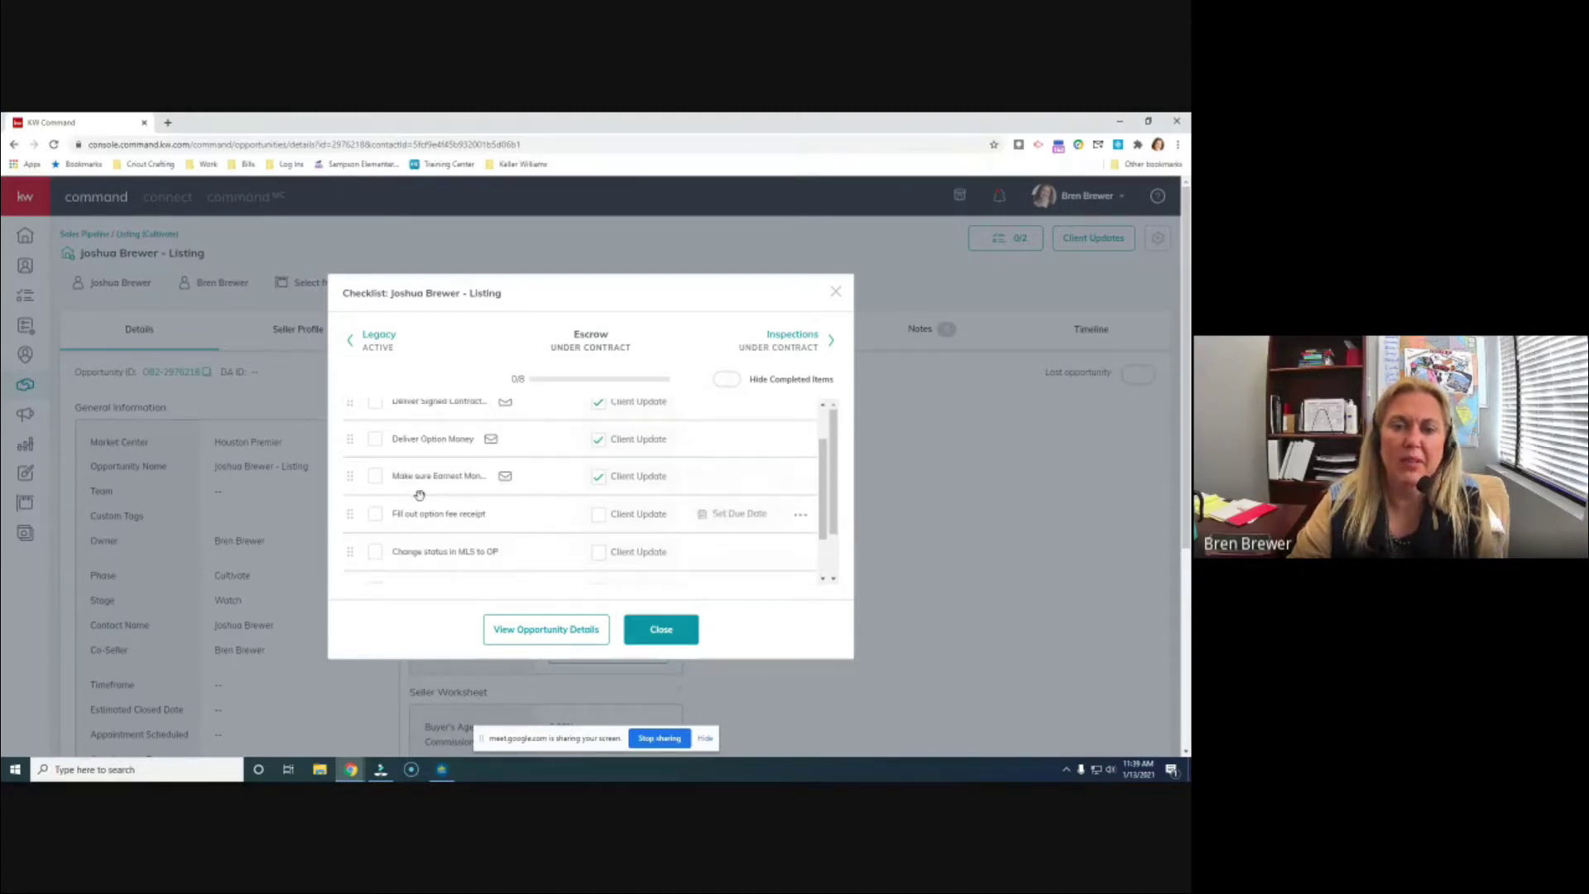
{"action": "scroll", "coordinate": [431, 495], "scroll_direction": "down", "scroll_amount": 1}
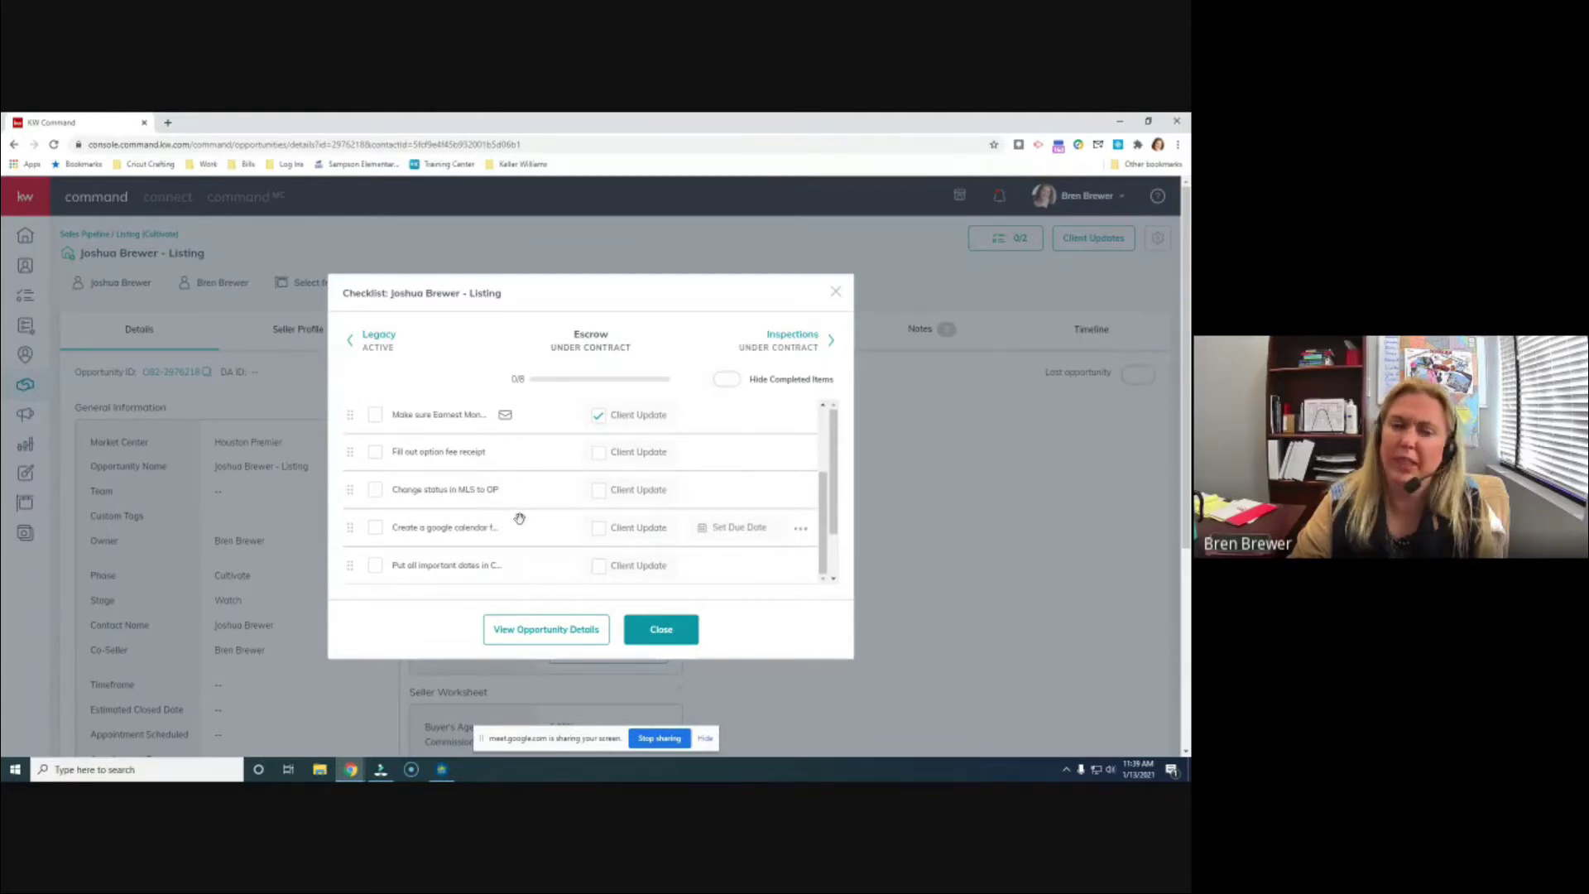
{"action": "scroll", "coordinate": [506, 508], "scroll_direction": "down", "scroll_amount": 2}
{"action": "scroll", "coordinate": [529, 490], "scroll_direction": "up", "scroll_amount": 2}
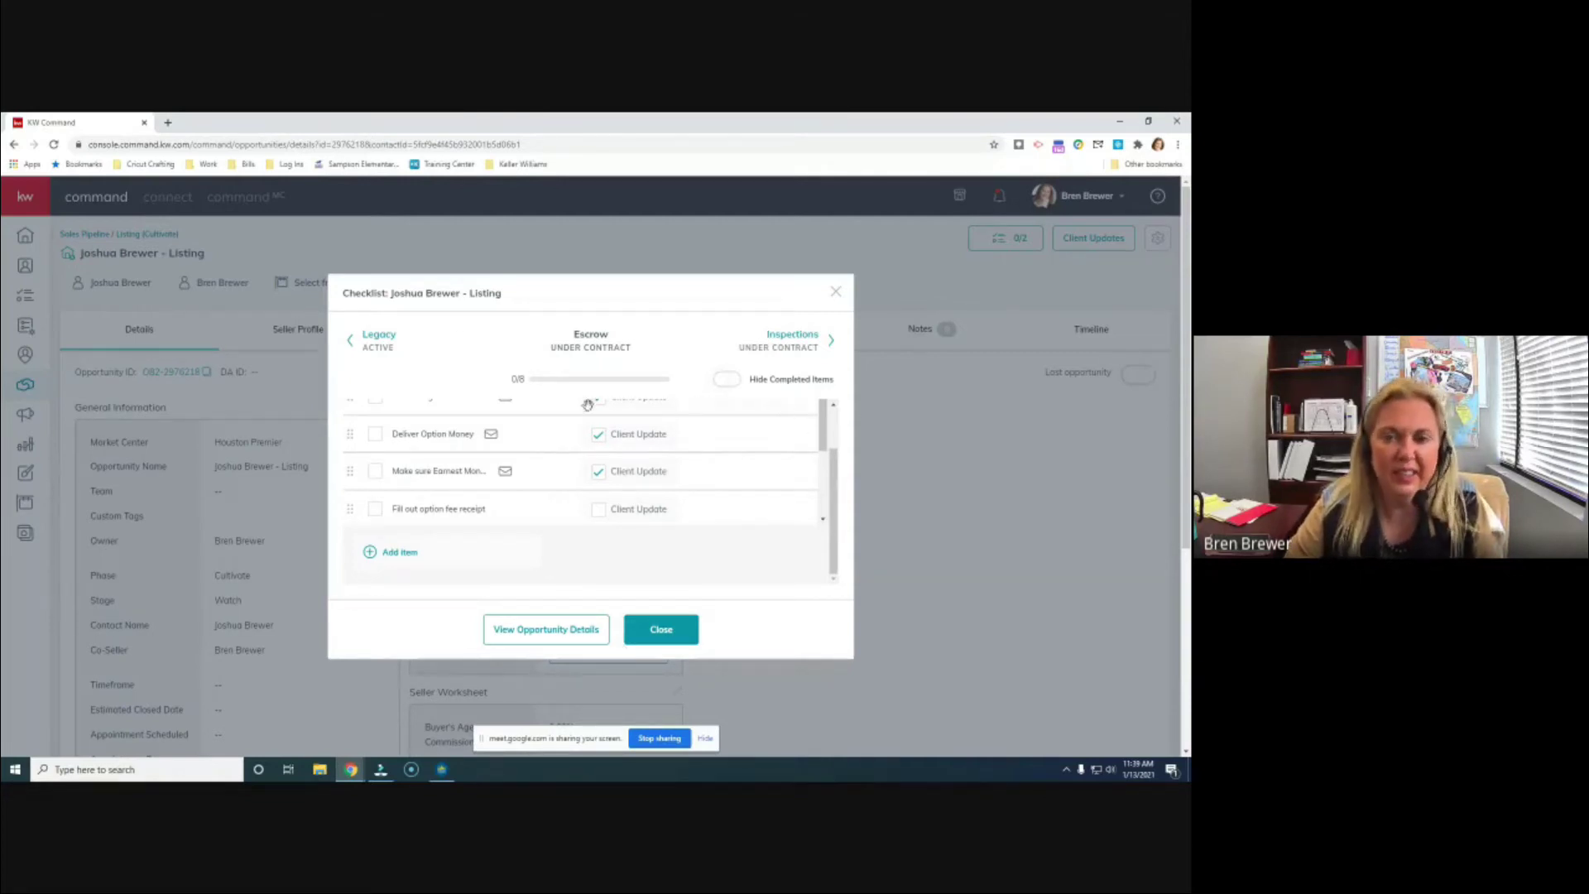
{"action": "scroll", "coordinate": [832, 405], "scroll_direction": "up", "scroll_amount": 2}
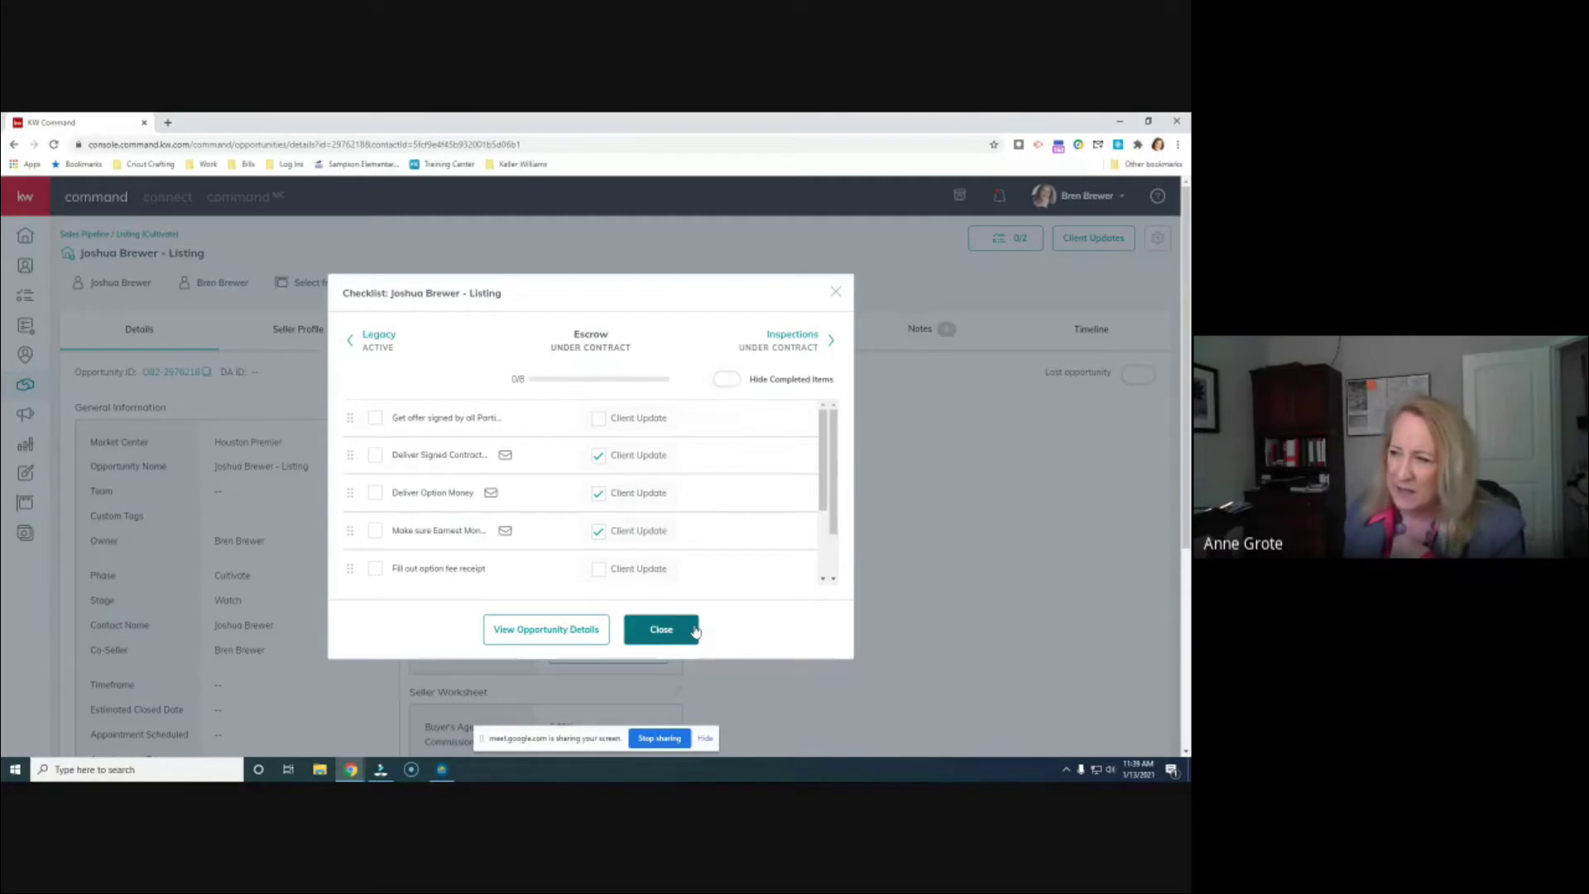
Step: Add the item "Get Amendment Signed" to the Negotiations stage checklist and save it
{"action": "left_click", "coordinate": [831, 341]}
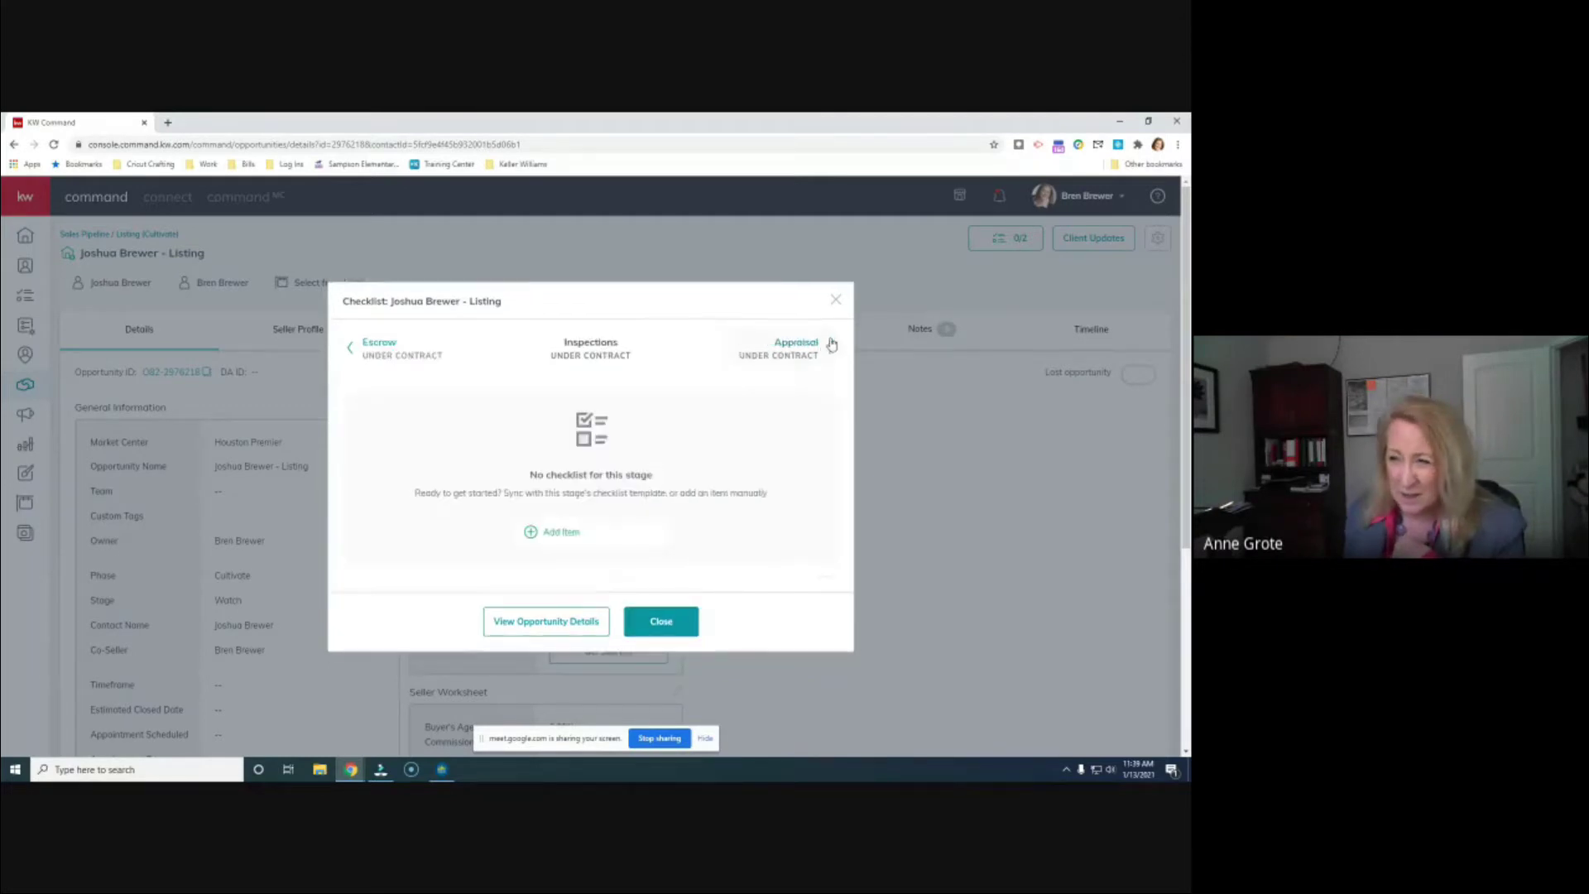
{"action": "left_click", "coordinate": [354, 348]}
{"action": "left_click", "coordinate": [354, 348]}
{"action": "left_click", "coordinate": [353, 348]}
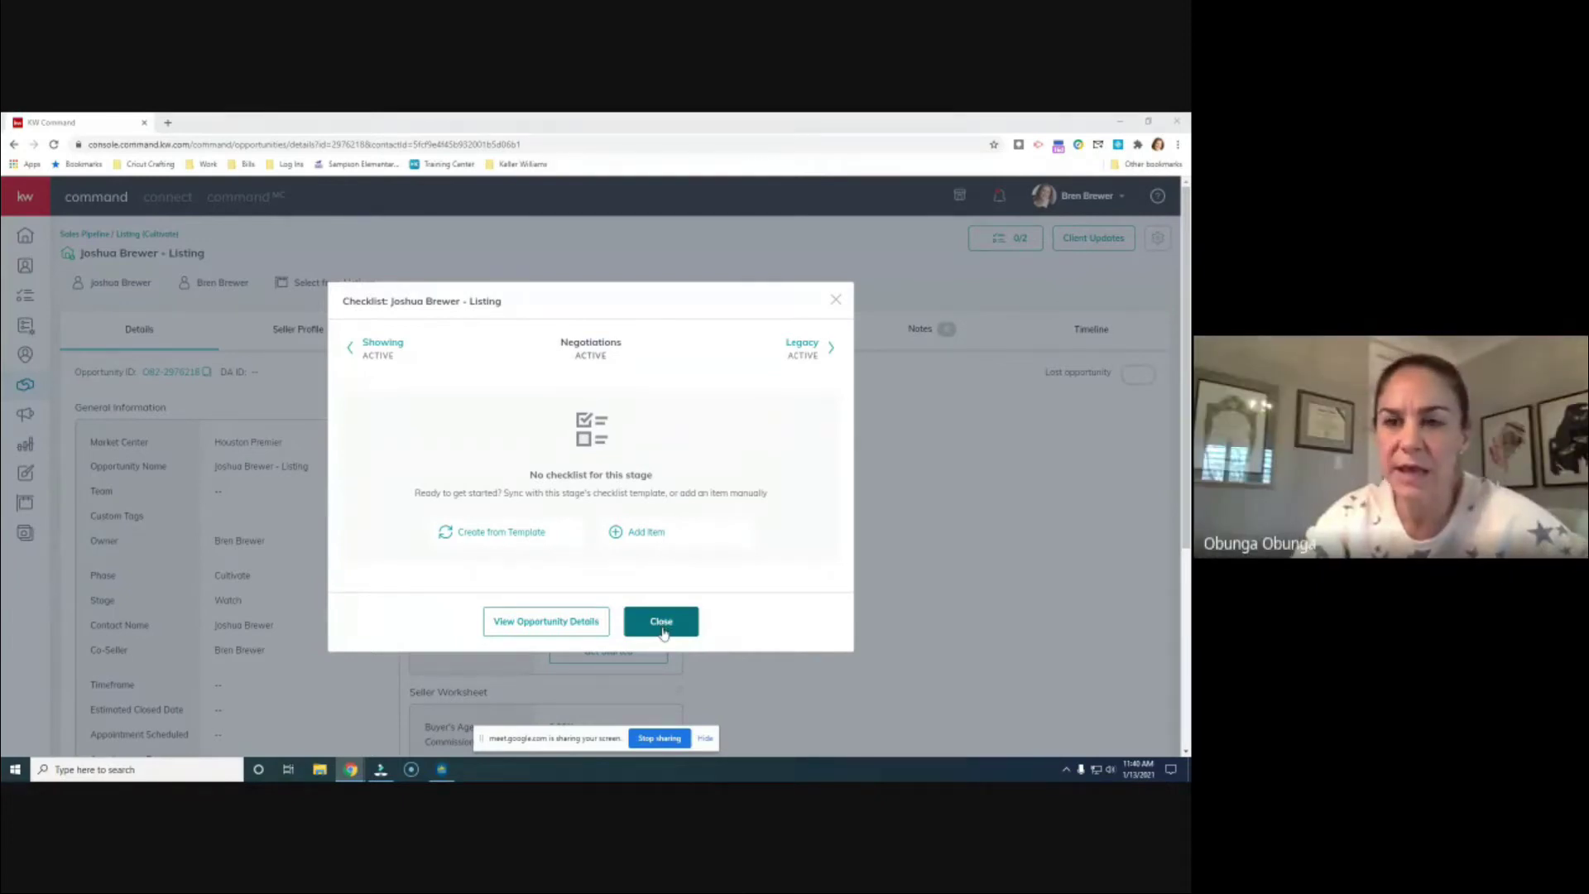
{"action": "left_click", "coordinate": [638, 535]}
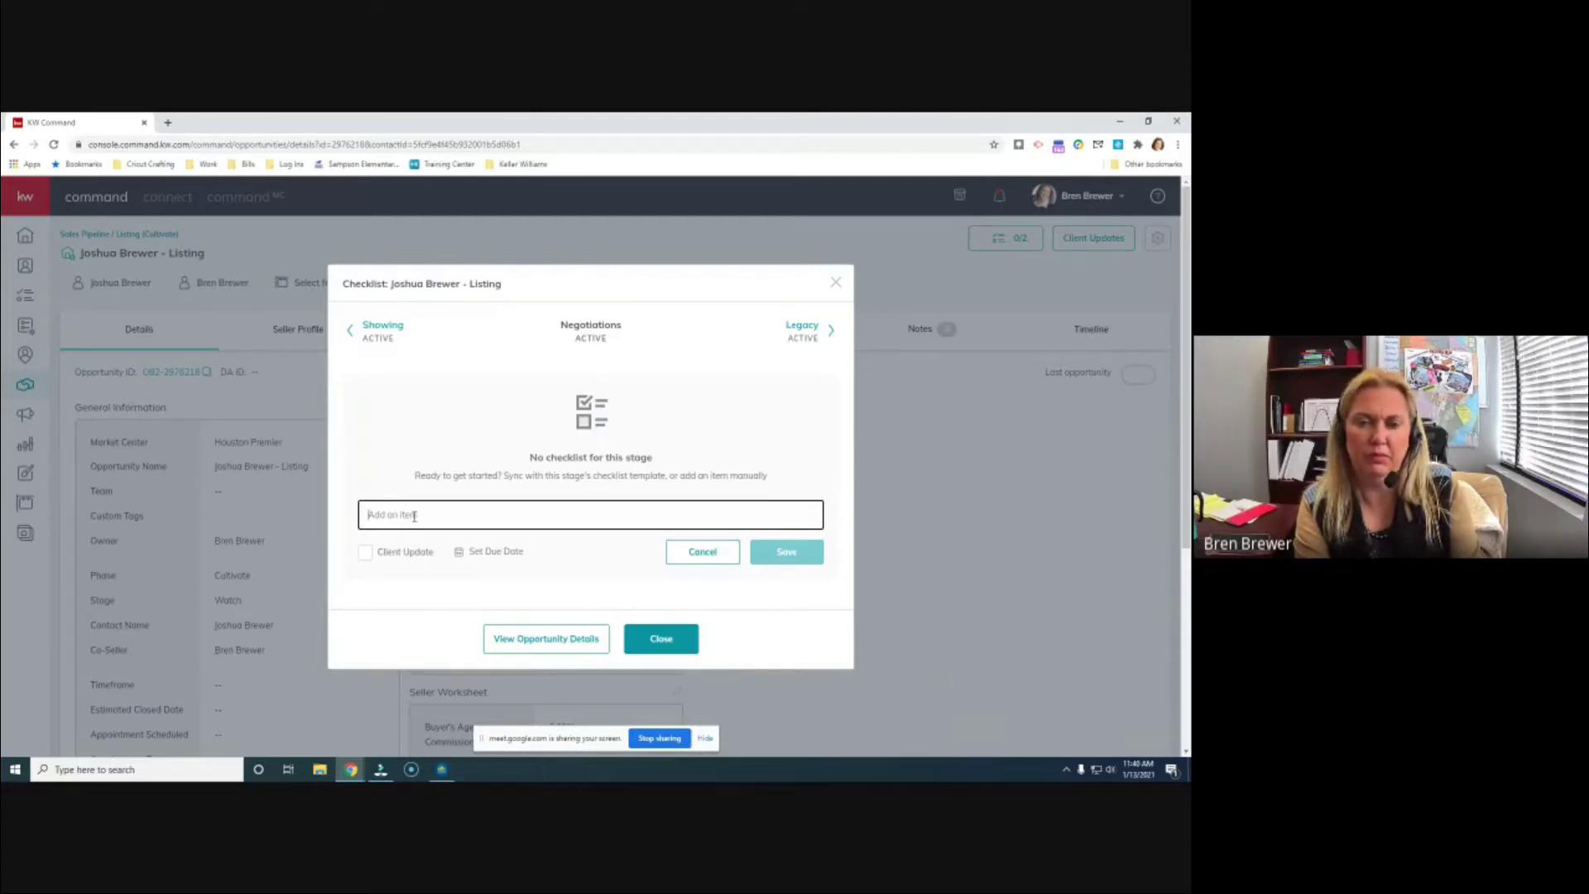
{"action": "type", "text": "Get Amendment Sign"}
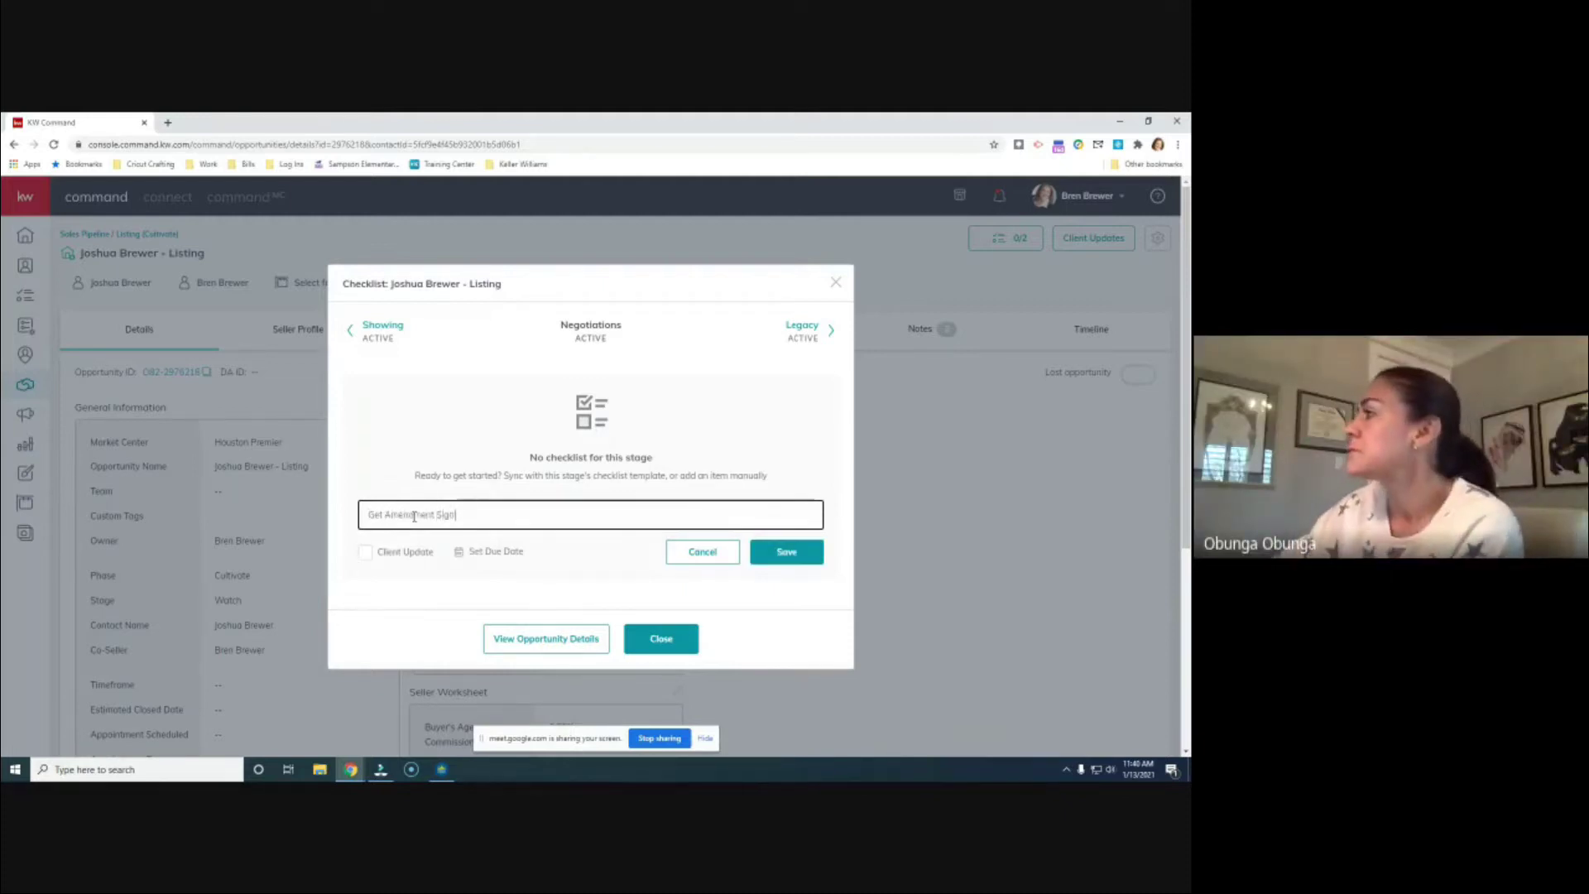
{"action": "type", "text": "ed"}
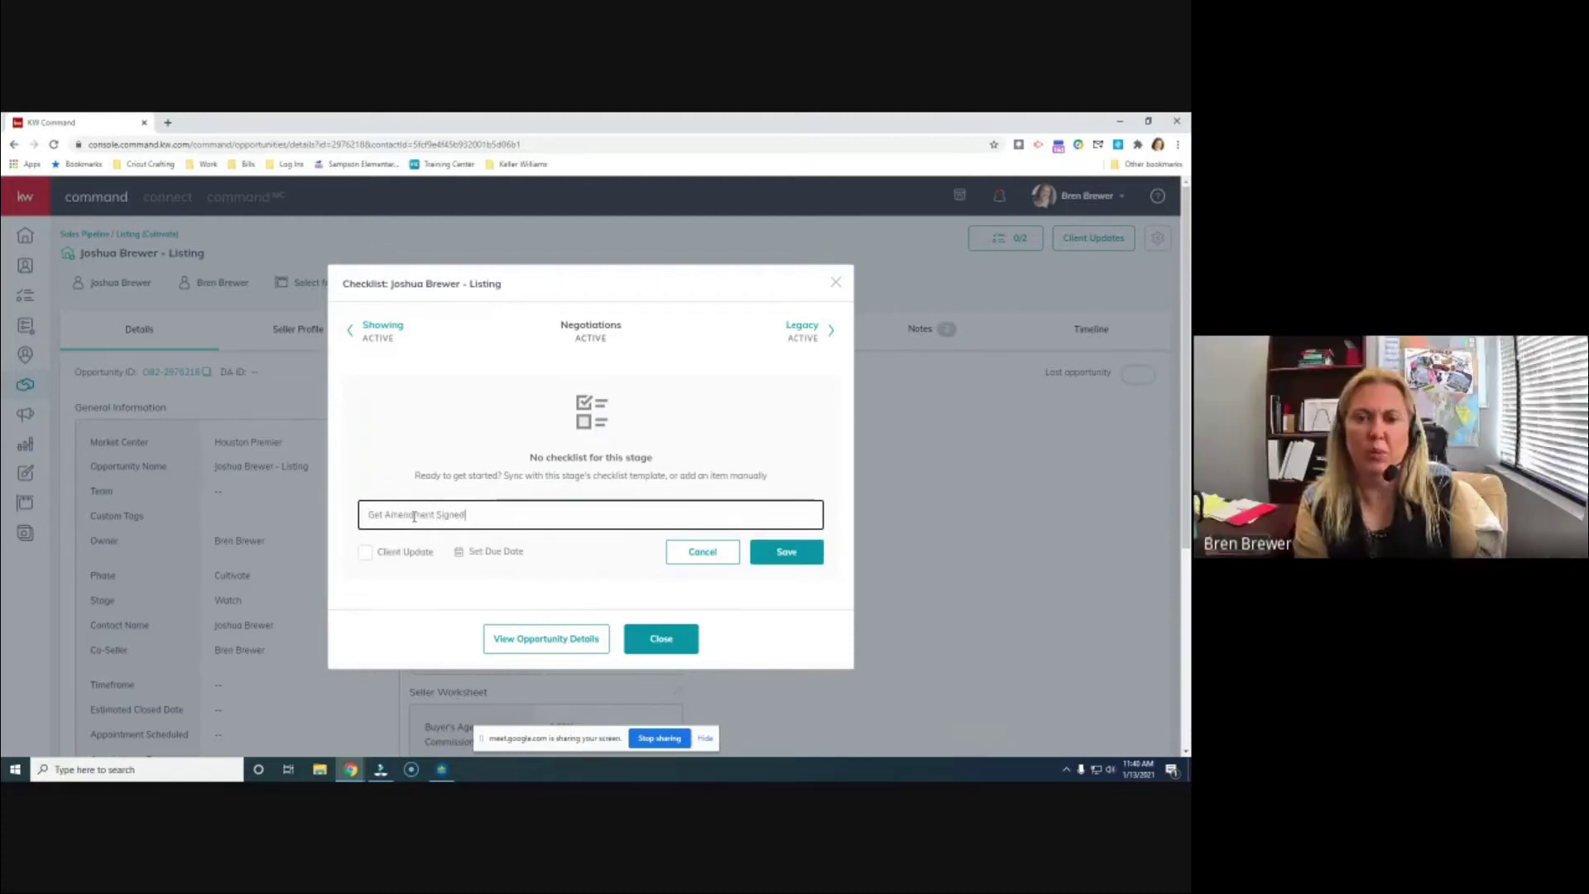
{"action": "left_click", "coordinate": [786, 553]}
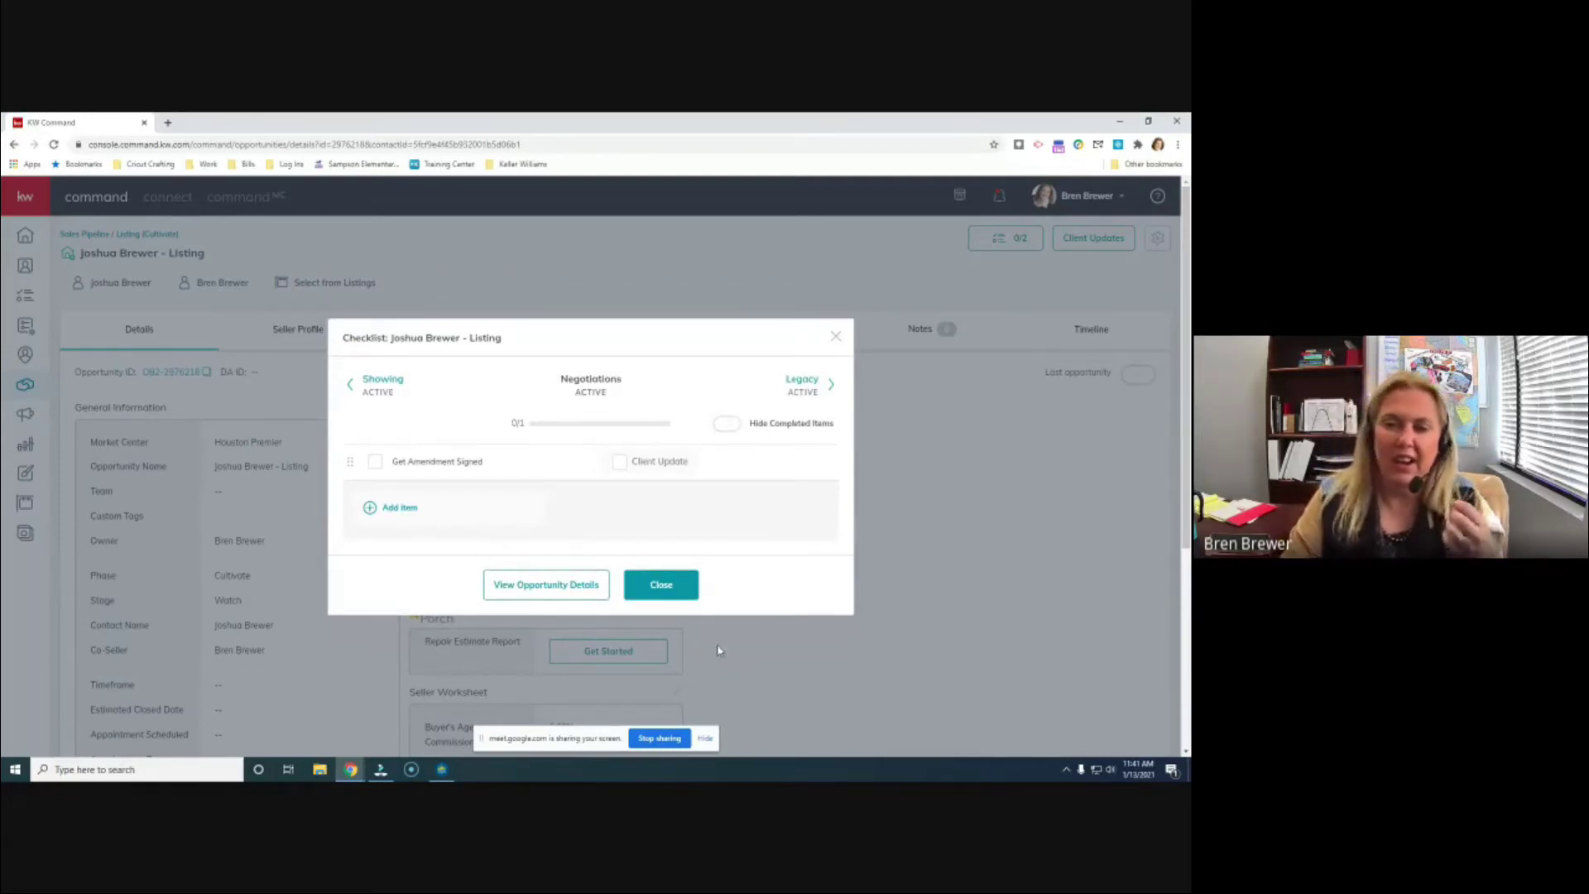
Step: Return to the Escrow stage checklist and close the opportunity's checklist window
{"action": "left_click", "coordinate": [832, 385]}
{"action": "left_click", "coordinate": [832, 348]}
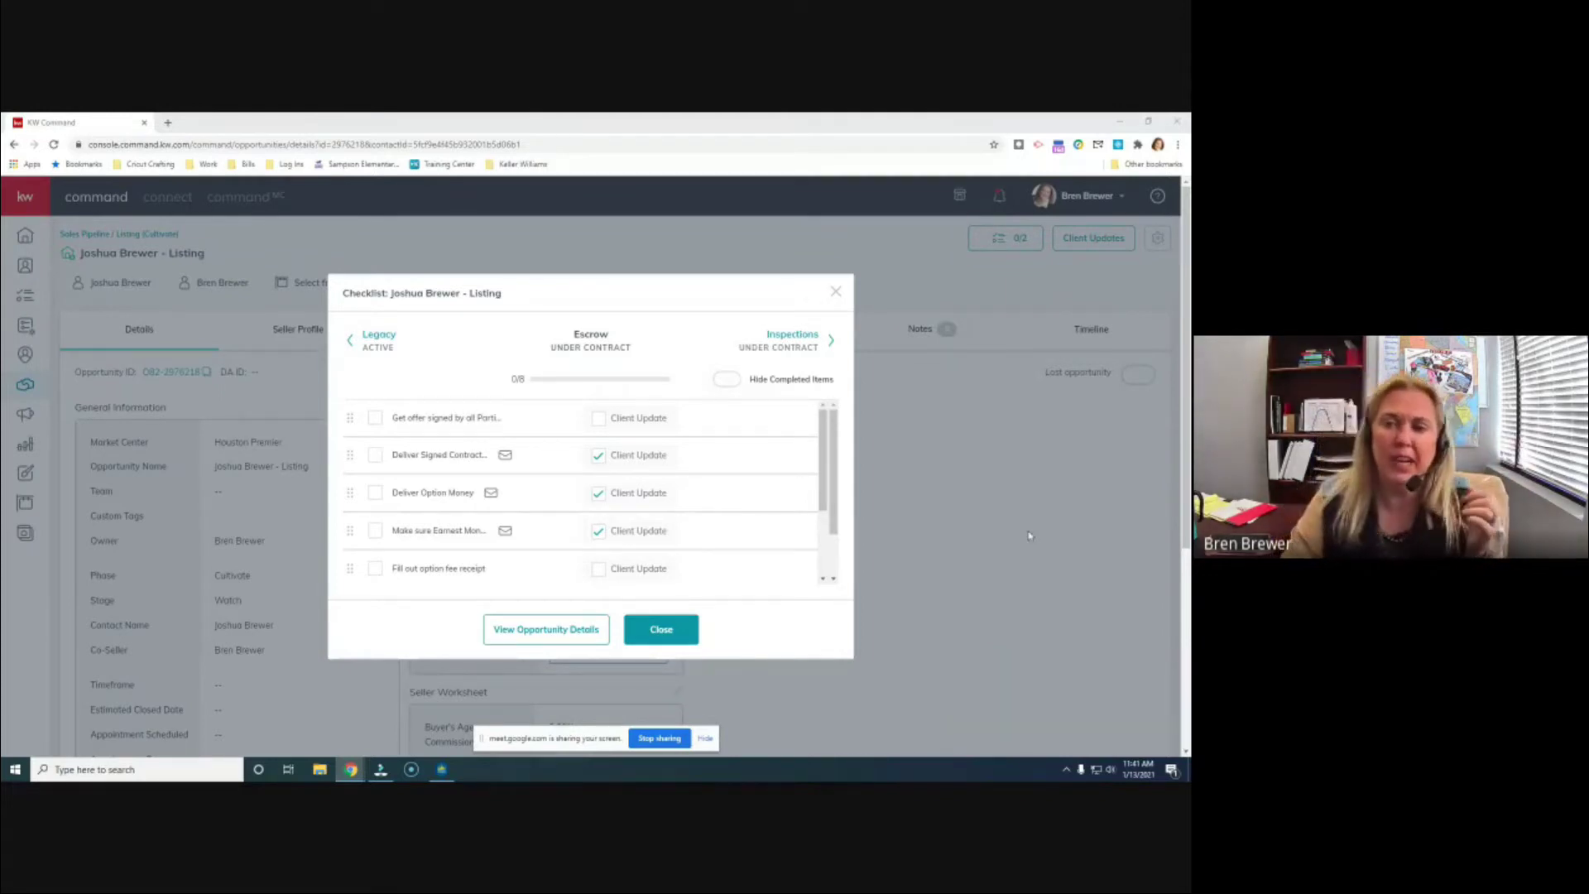
{"action": "left_click", "coordinate": [840, 293]}
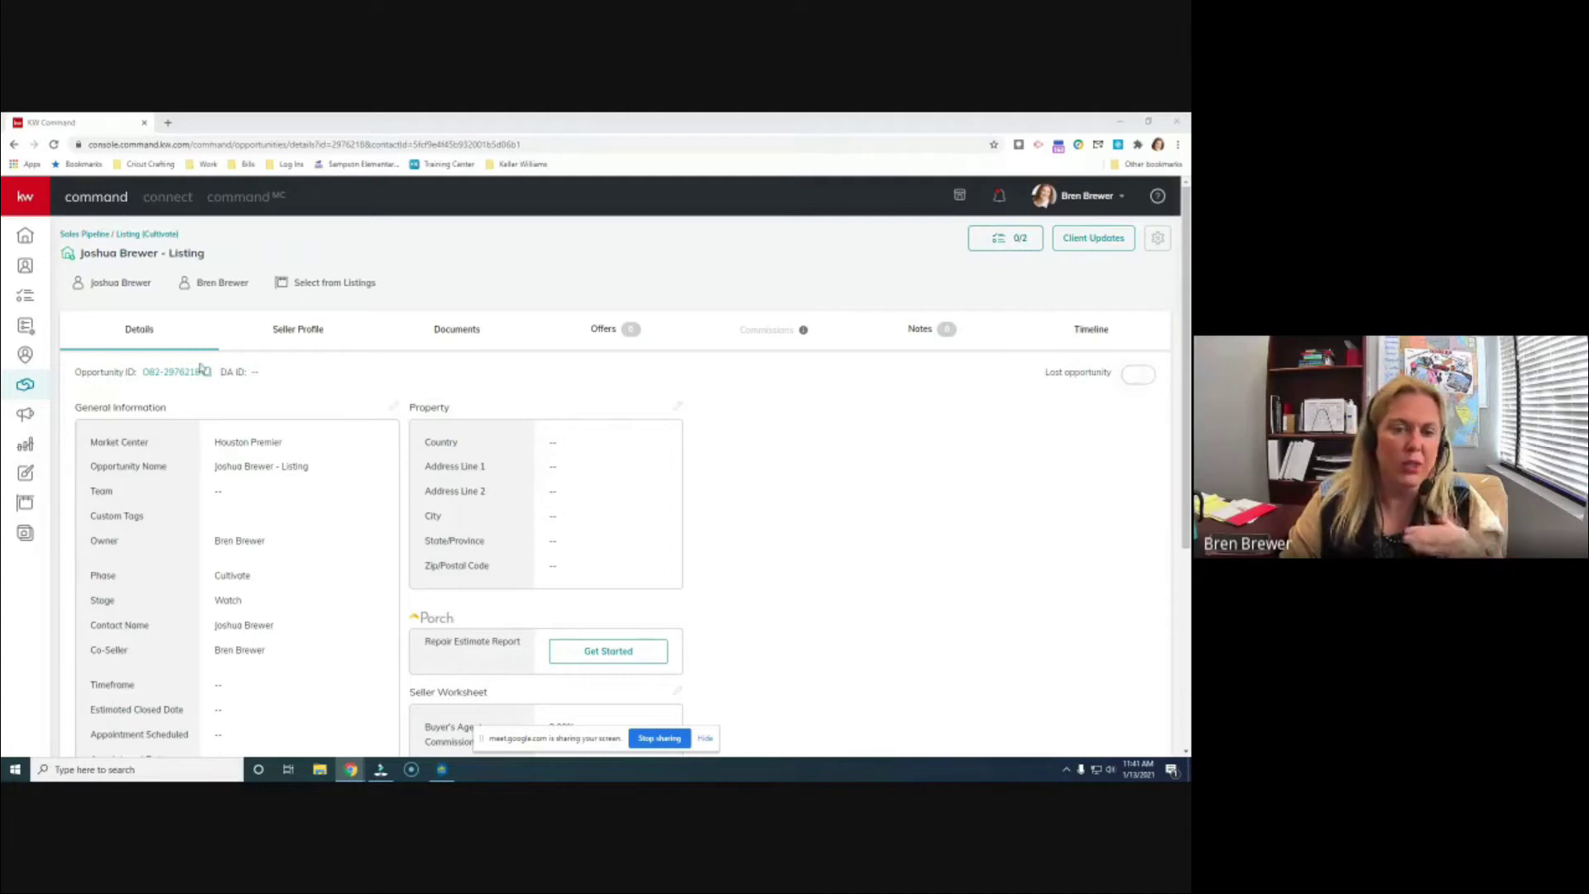
Step: Turn on daily progress emails in the listing opportunity's client update settings and look over the sending options
{"action": "left_click", "coordinate": [1092, 243]}
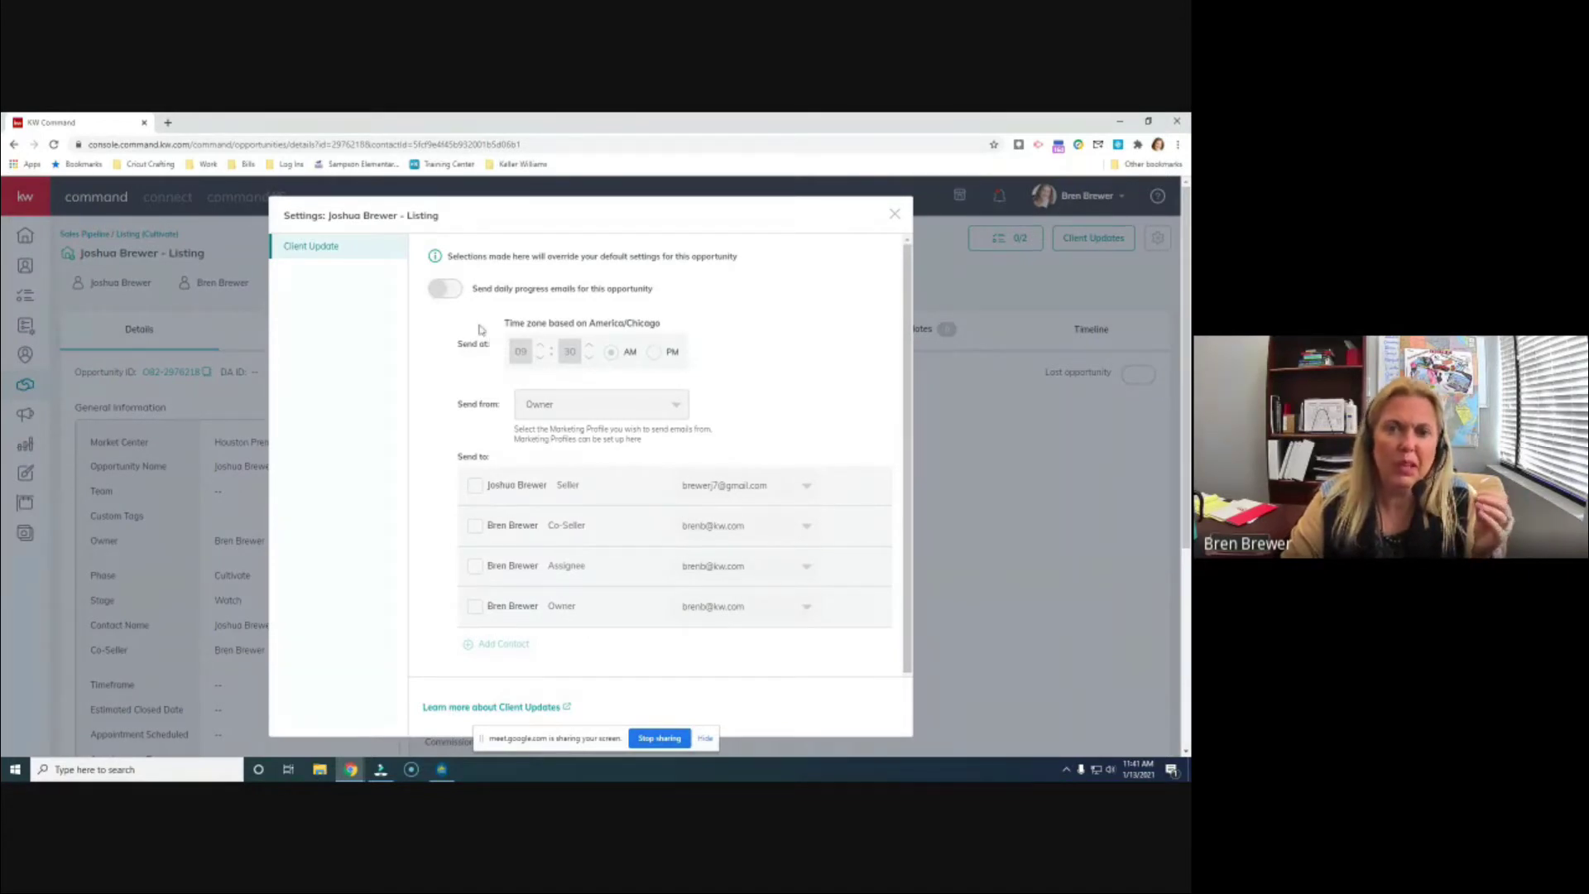
{"action": "left_click", "coordinate": [445, 288]}
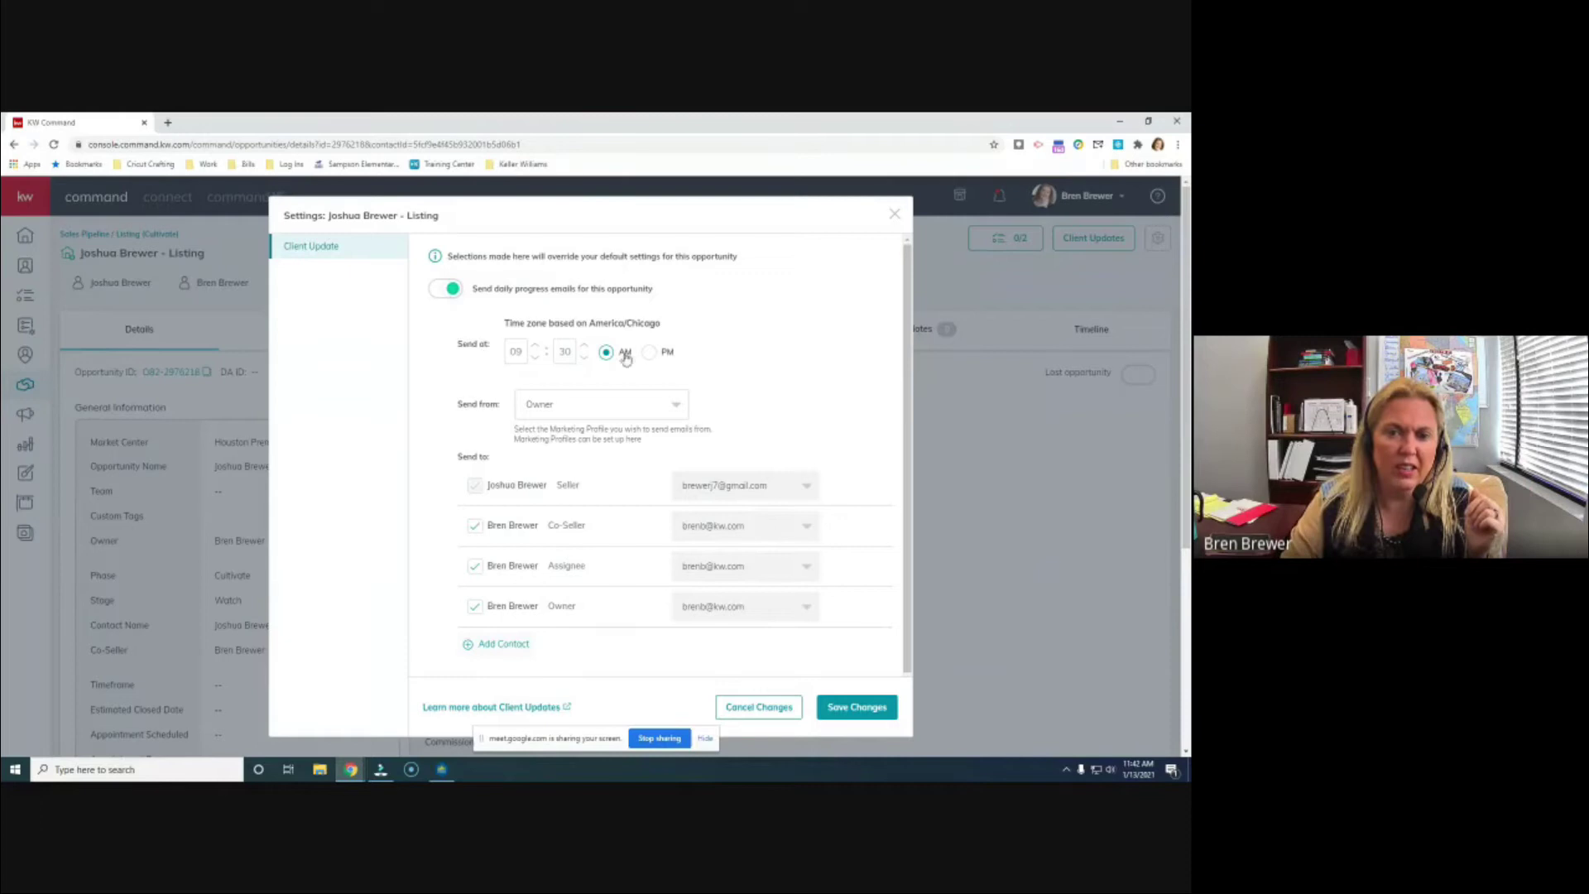
{"action": "scroll", "coordinate": [650, 480], "scroll_direction": "down", "scroll_amount": 1}
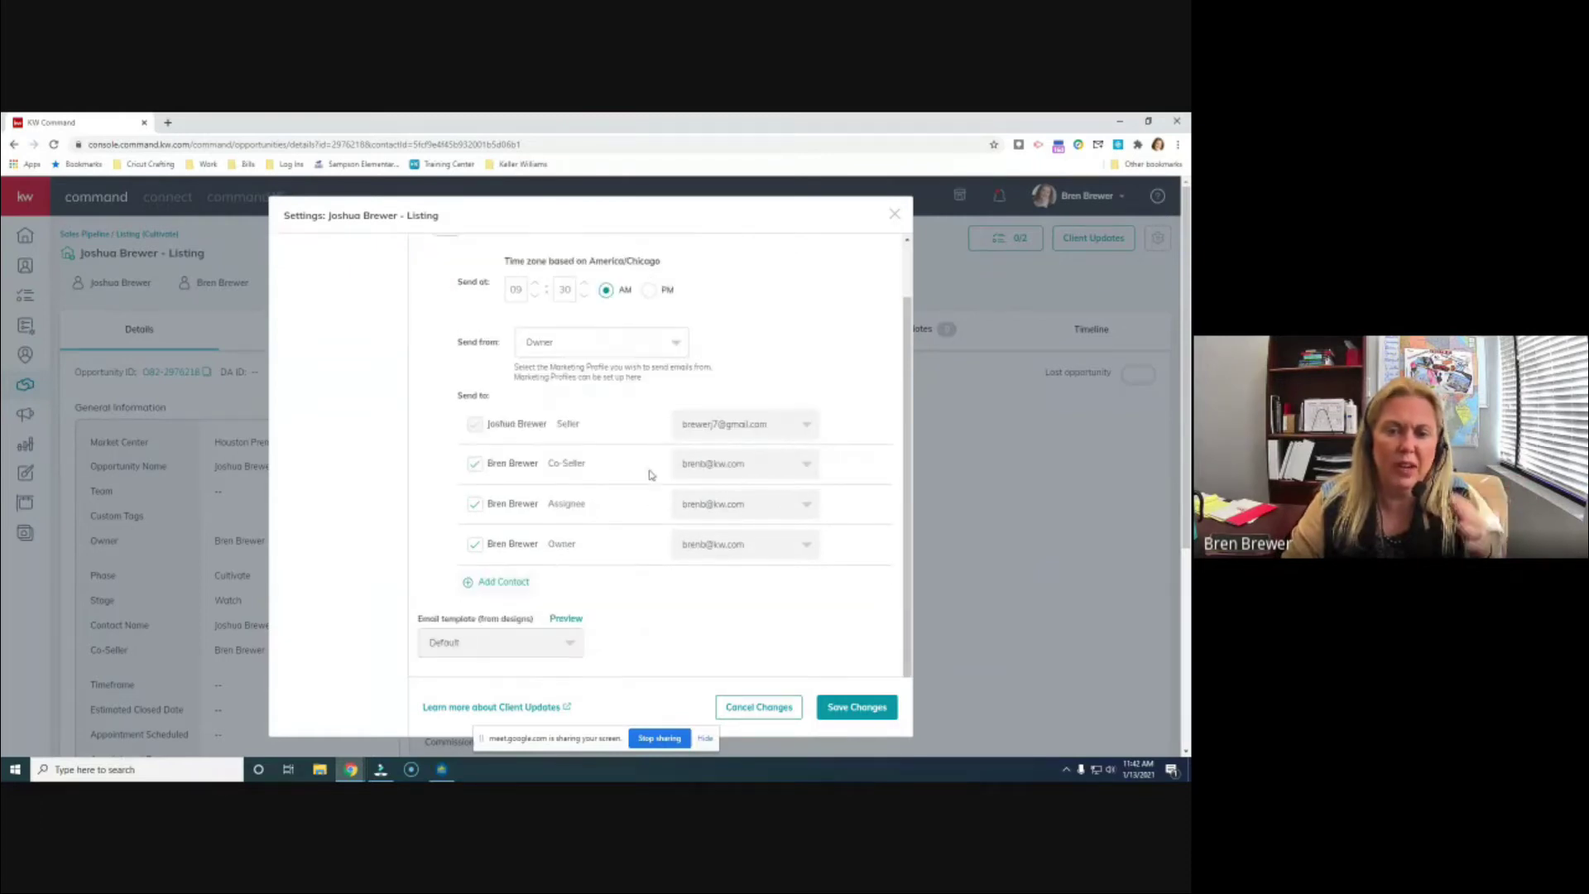
{"action": "scroll", "coordinate": [654, 495], "scroll_direction": "up", "scroll_amount": 1}
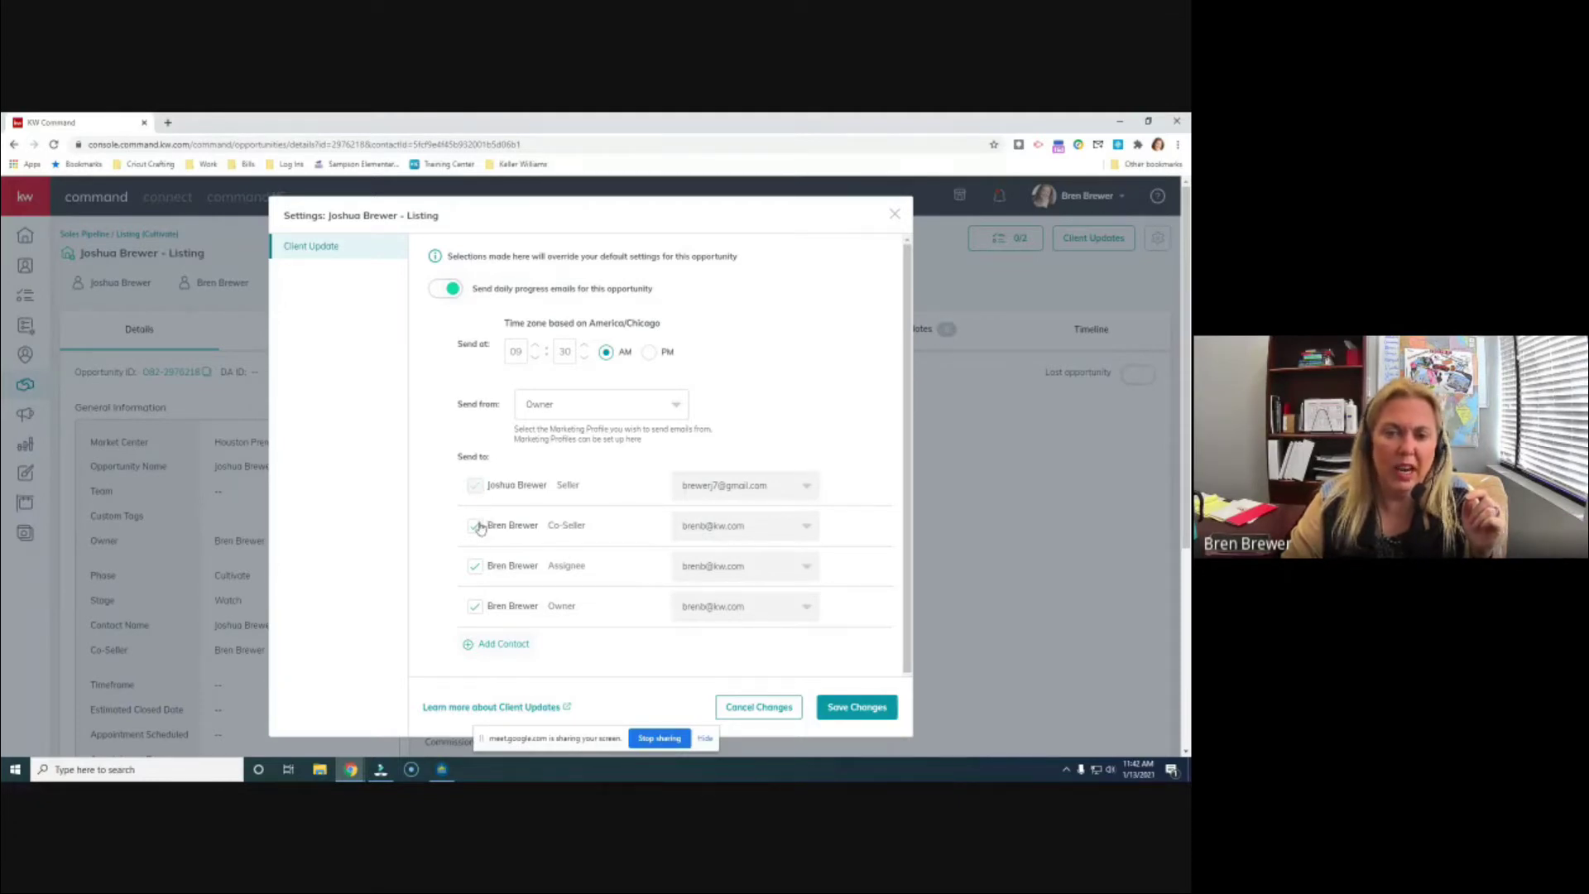
Step: Exclude the co-seller, assignee and owner from the recipients of the daily progress emails
{"action": "left_click", "coordinate": [476, 606]}
{"action": "left_click", "coordinate": [485, 532]}
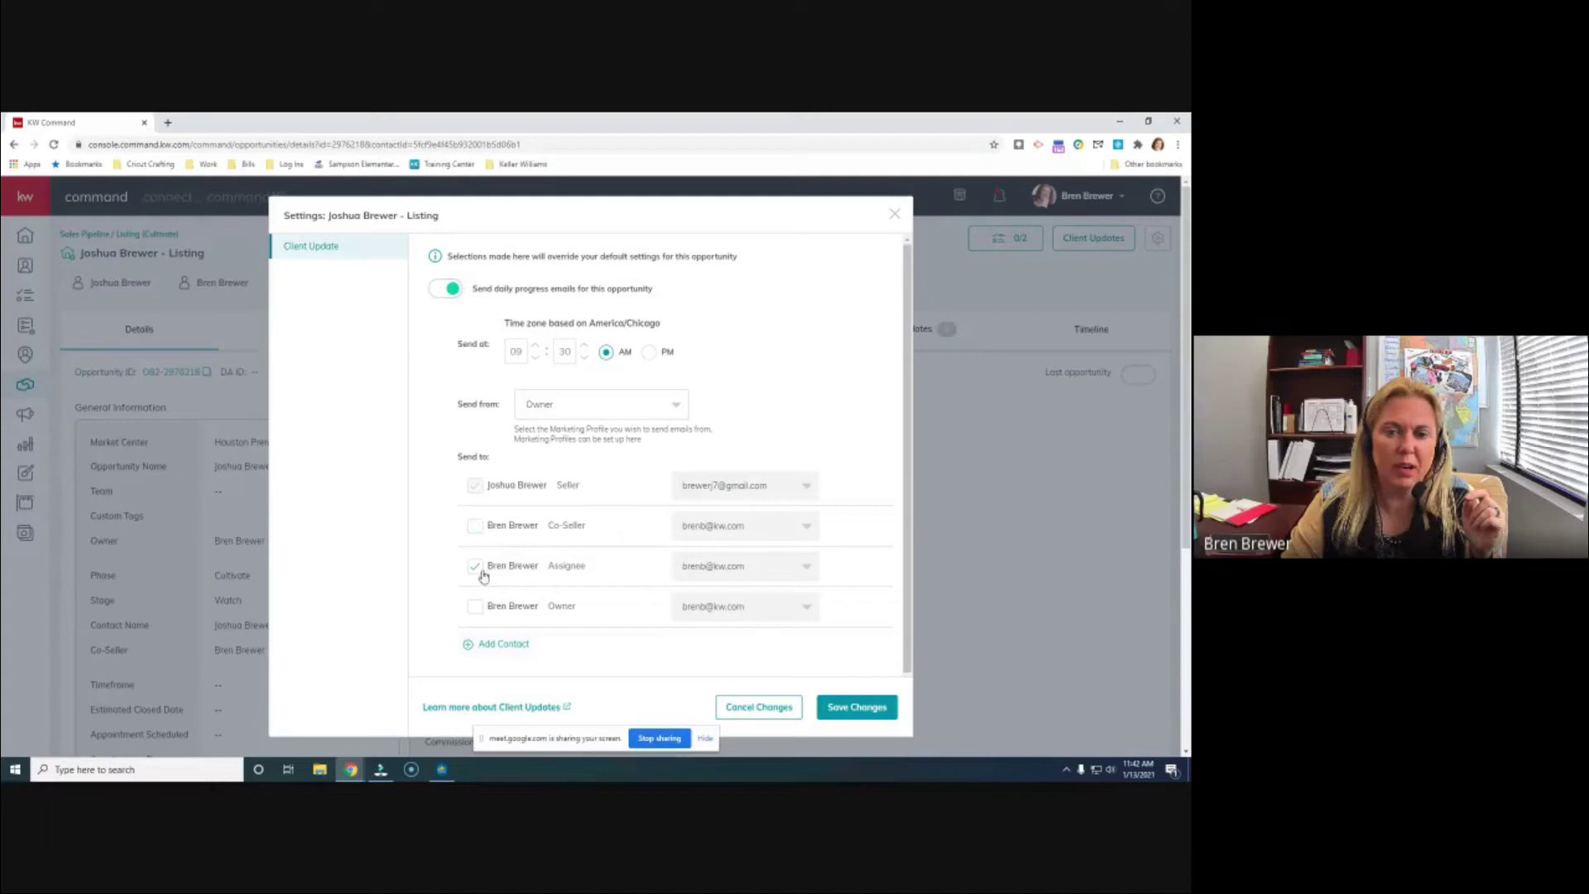
{"action": "left_click", "coordinate": [475, 567]}
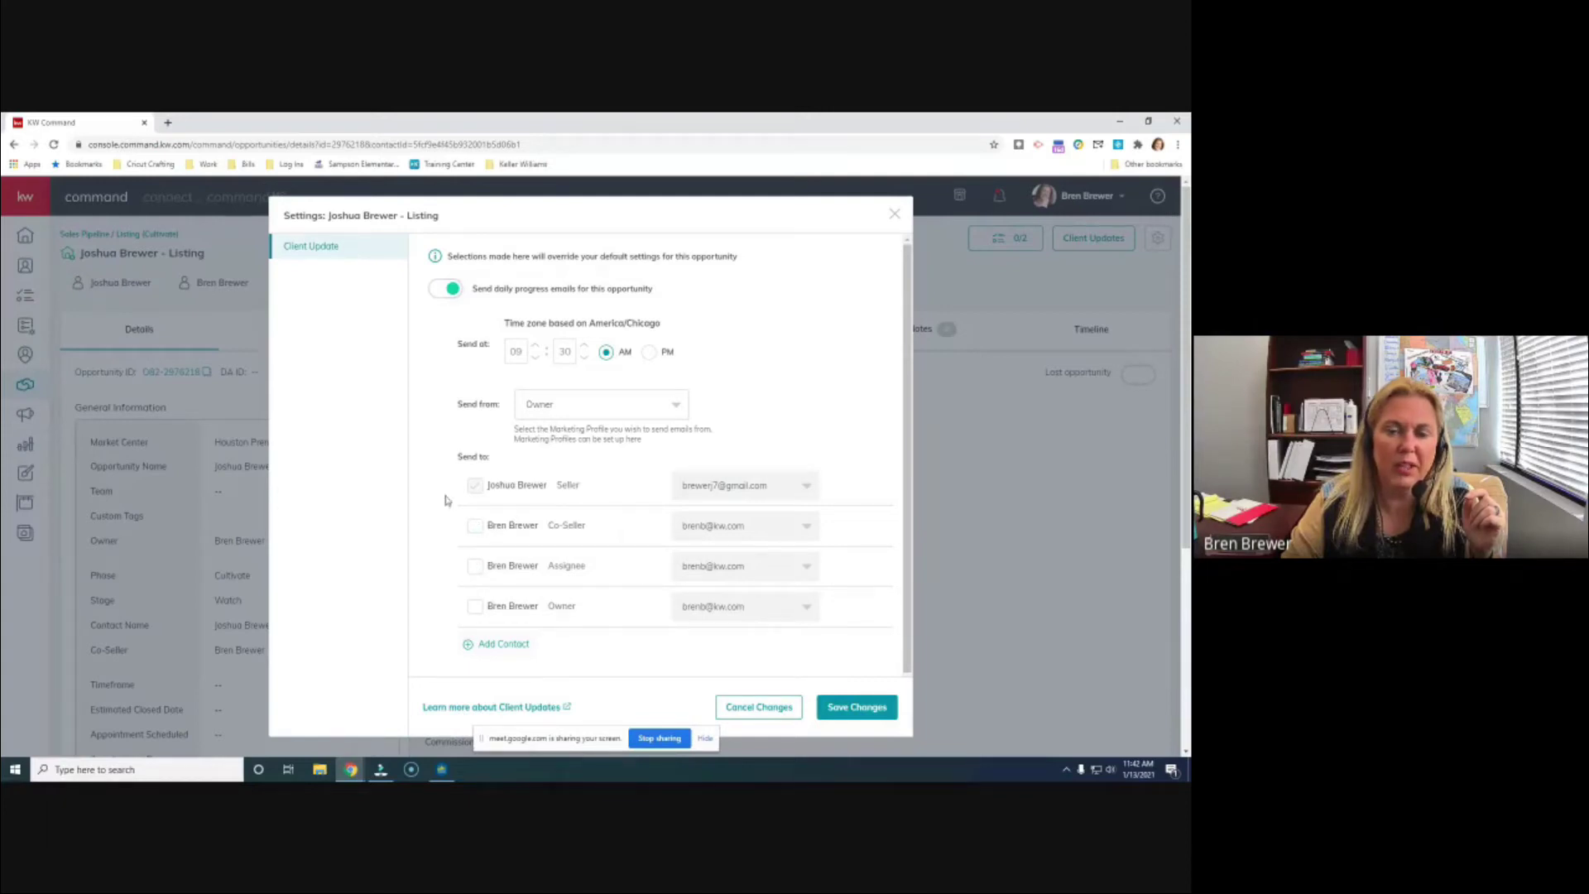
{"action": "scroll", "coordinate": [529, 594], "scroll_direction": "down", "scroll_amount": 1}
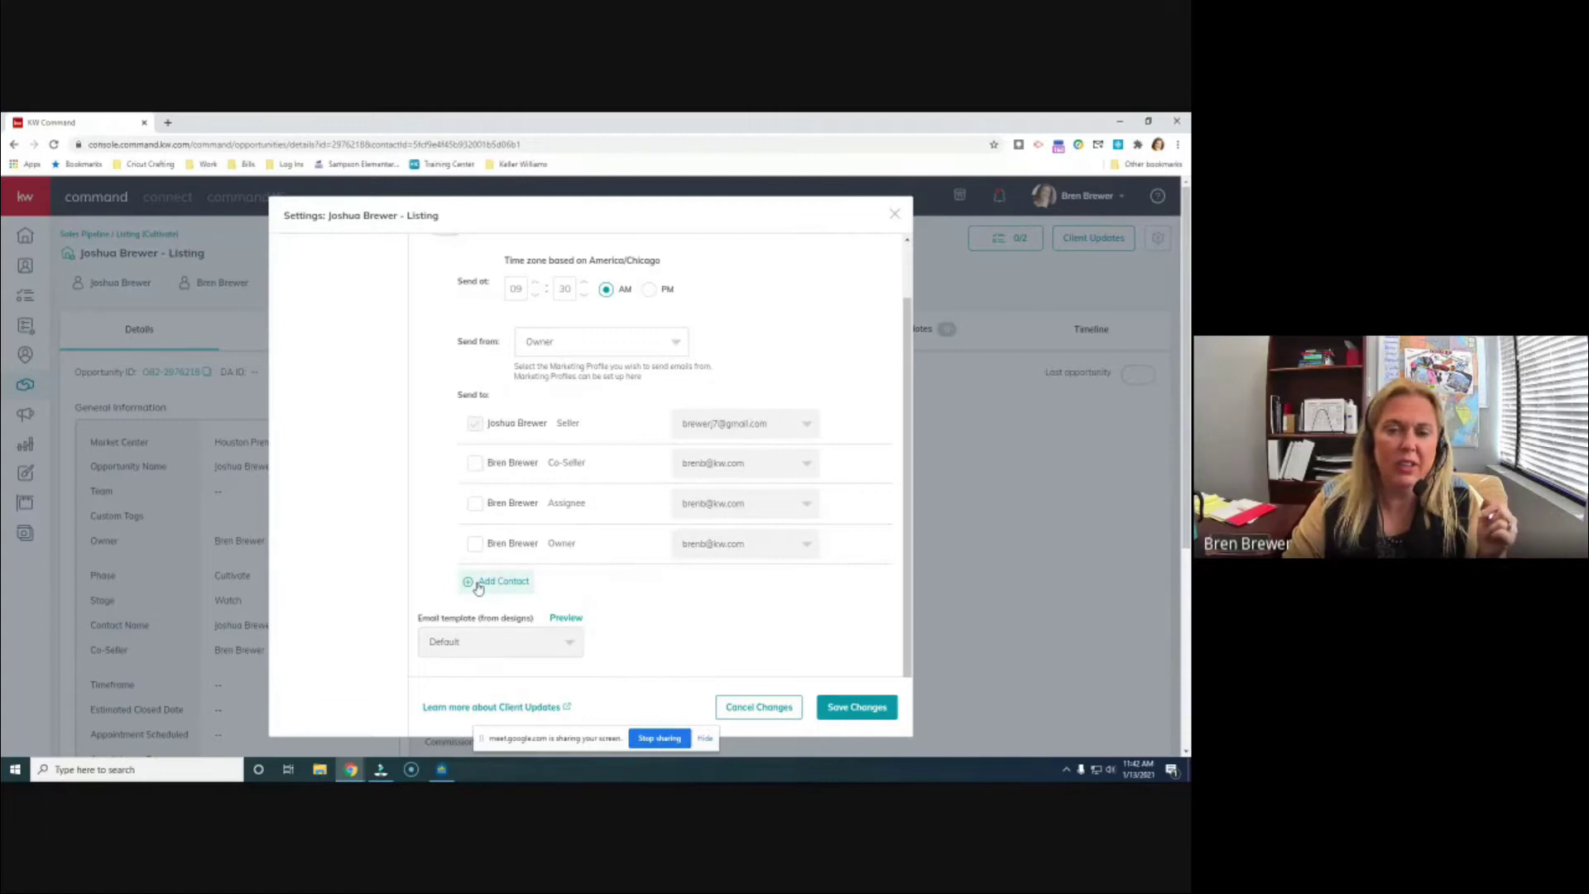
{"action": "left_click", "coordinate": [517, 582]}
{"action": "left_click", "coordinate": [562, 585]}
{"action": "type", "text": "bren"}
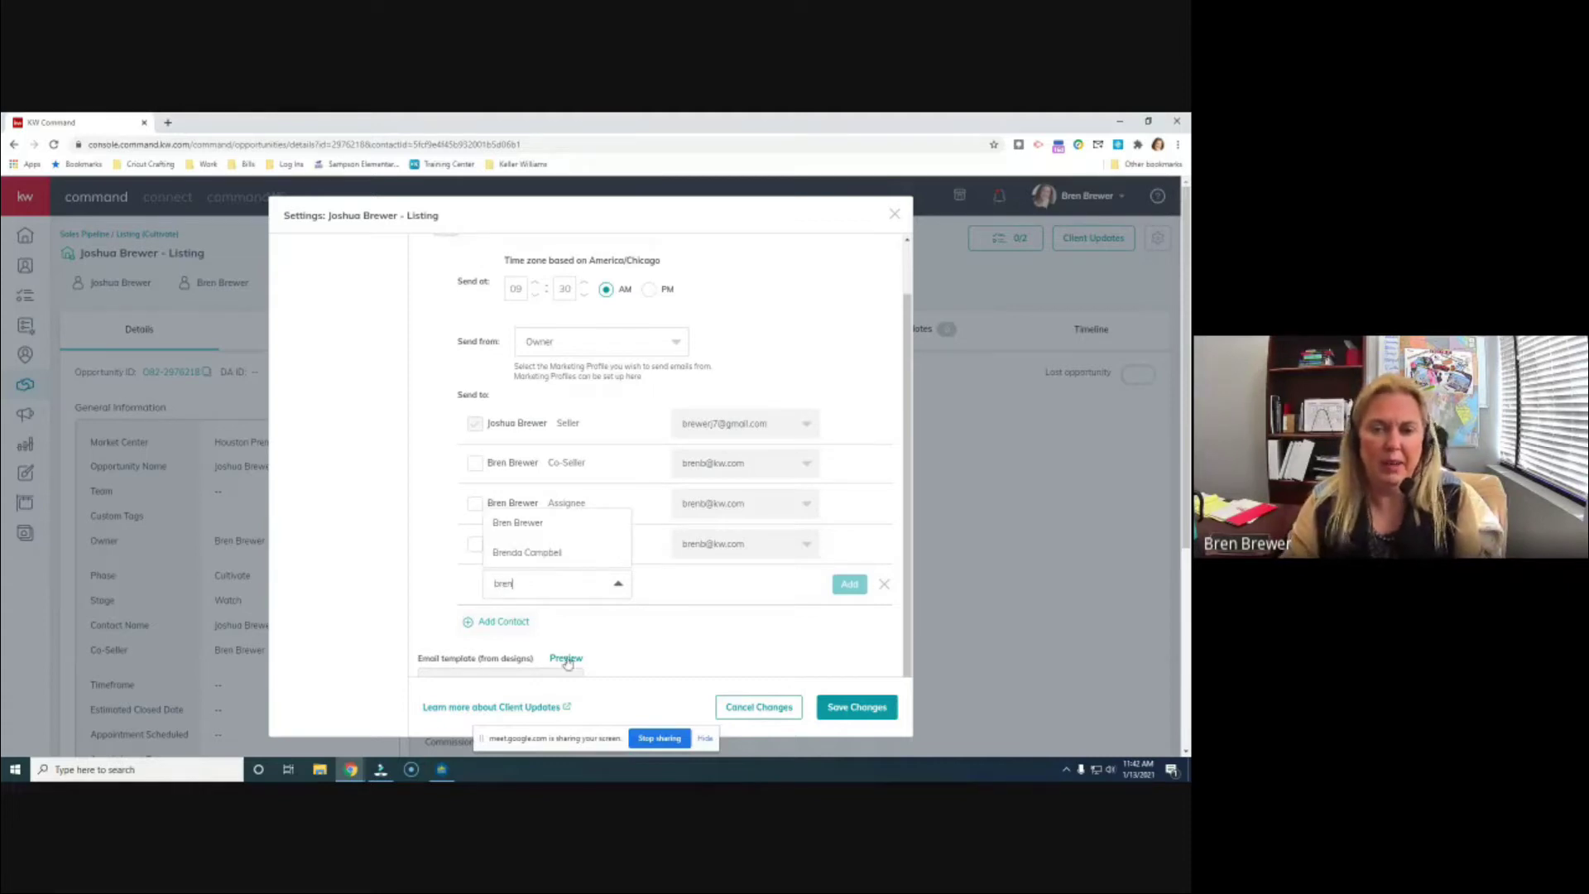
{"action": "key", "text": "BackSpace"}
{"action": "key", "text": "BackSpace"}
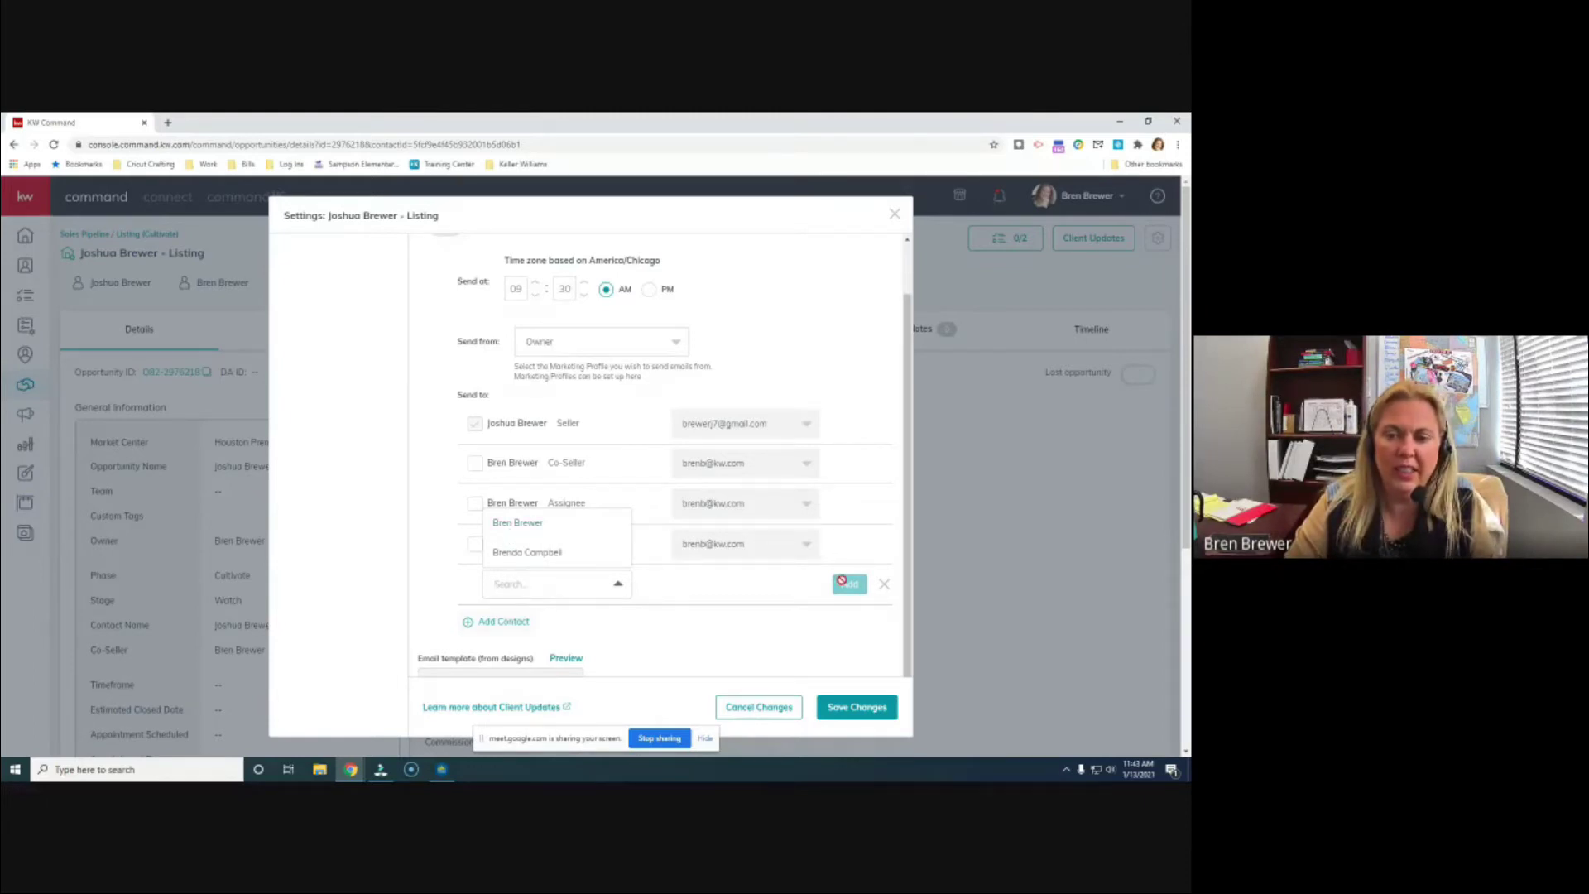
{"action": "left_click", "coordinate": [884, 585]}
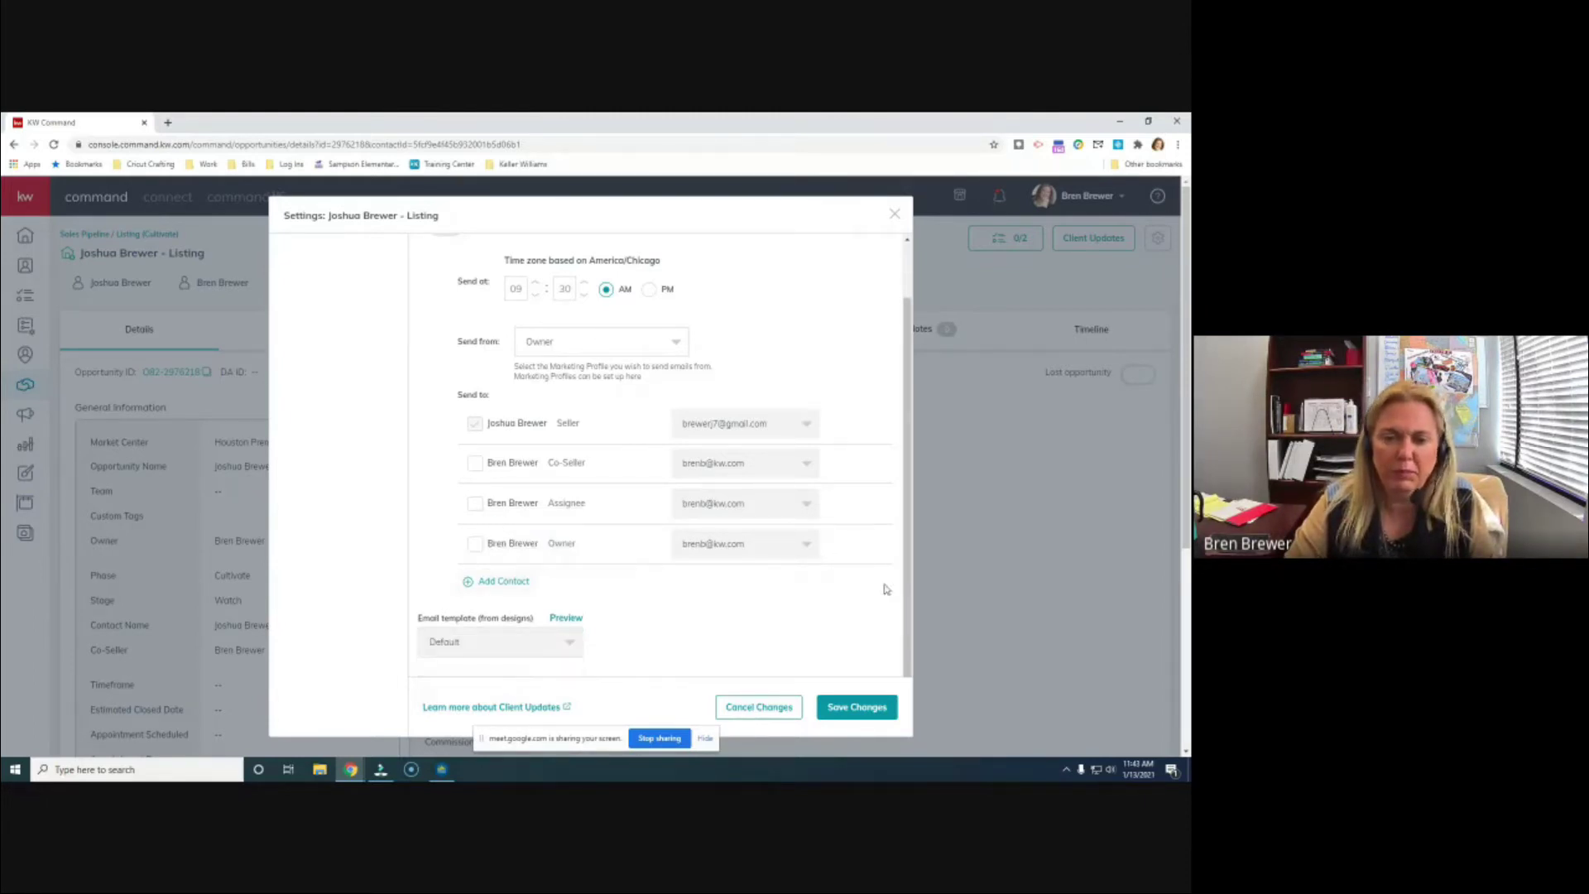
Step: Preview the default client update email template and examine its greeting, completed checklist items, agent signature and app download link
{"action": "scroll", "coordinate": [615, 581], "scroll_direction": "down", "scroll_amount": 2}
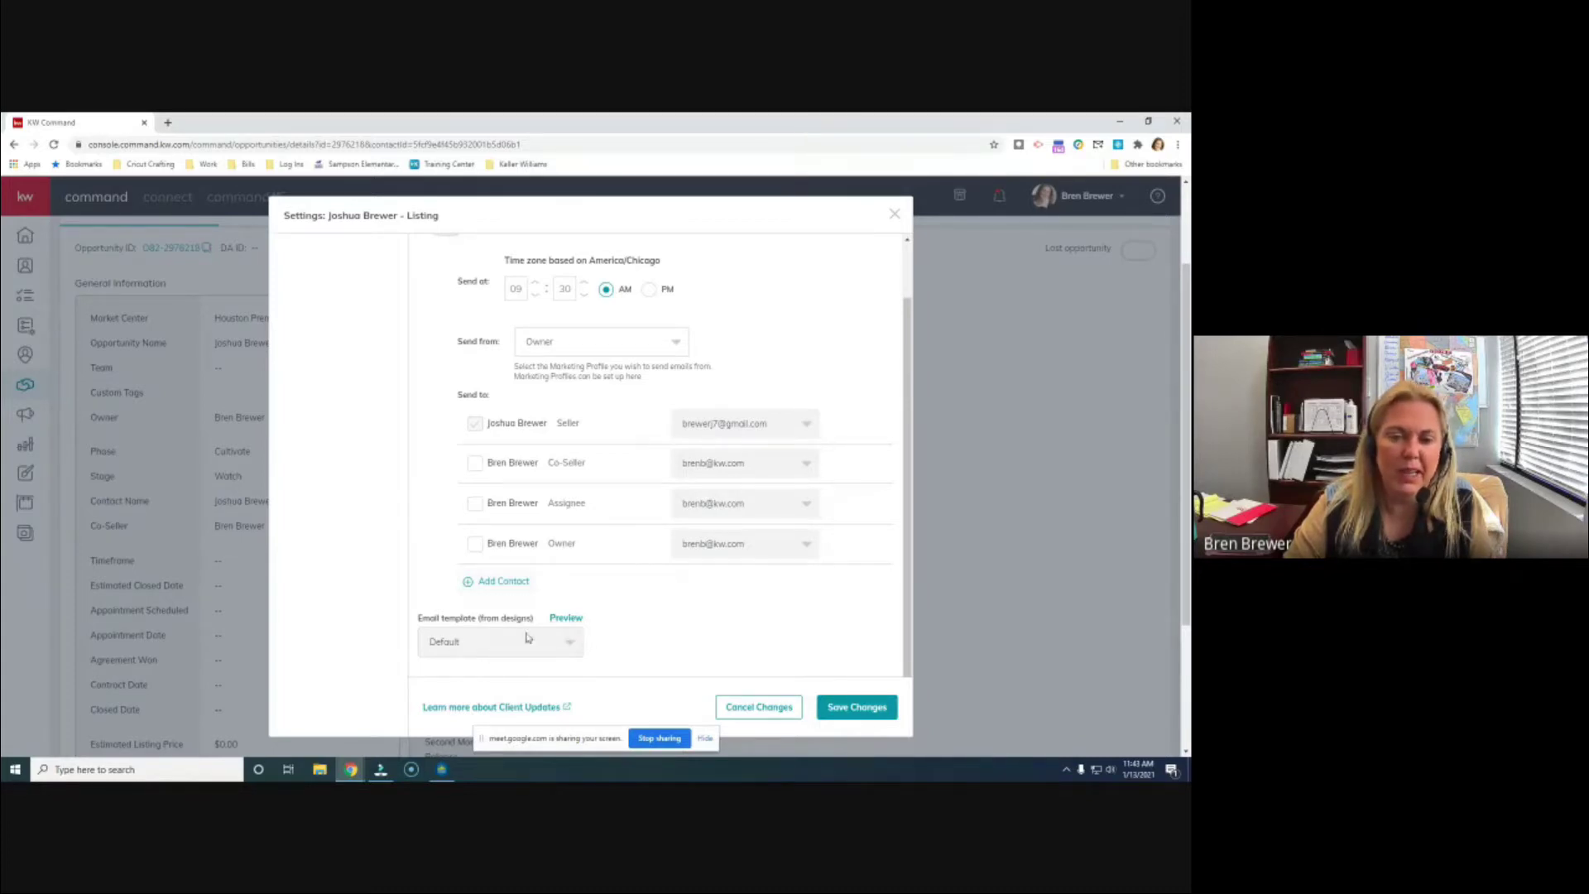
{"action": "scroll", "coordinate": [713, 598], "scroll_direction": "down", "scroll_amount": 2}
{"action": "scroll", "coordinate": [906, 649], "scroll_direction": "up", "scroll_amount": 2}
{"action": "scroll", "coordinate": [872, 606], "scroll_direction": "down", "scroll_amount": 1}
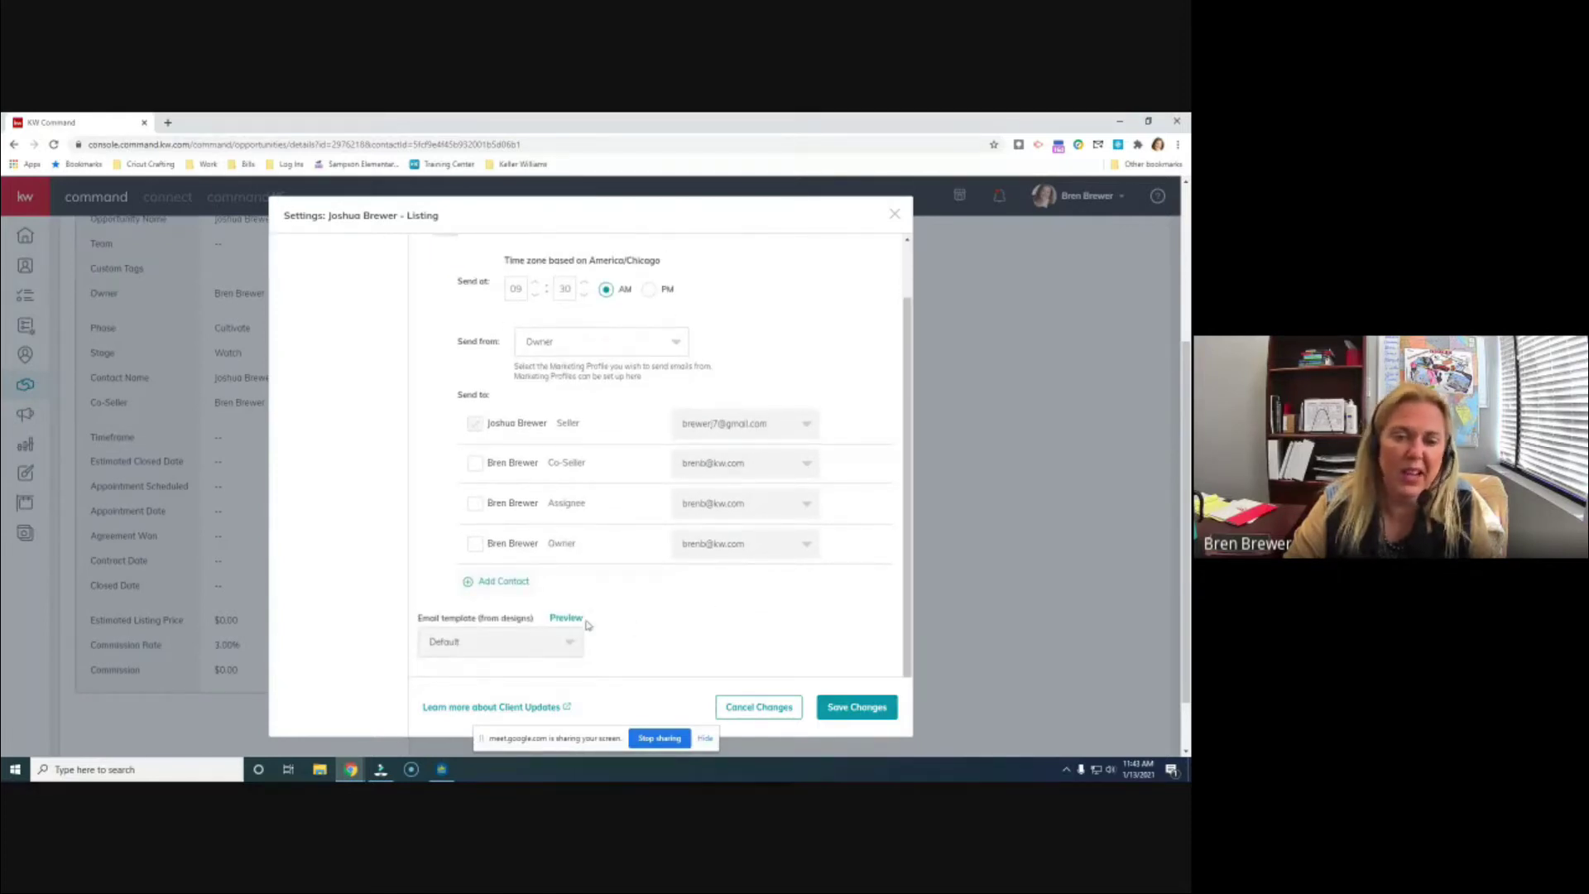
{"action": "left_click", "coordinate": [560, 622]}
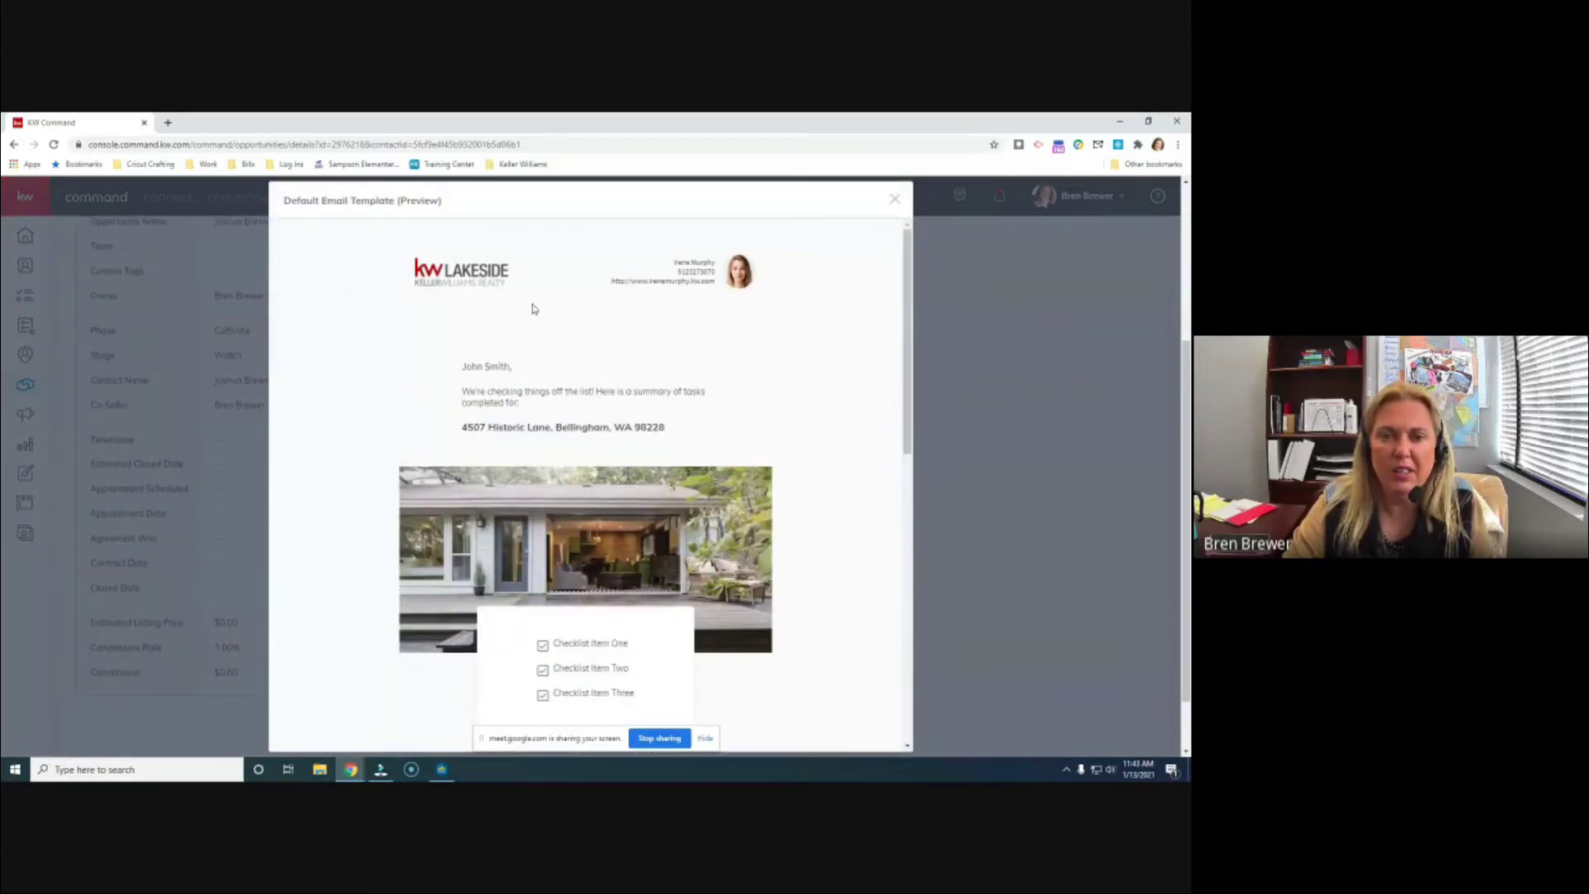
{"action": "scroll", "coordinate": [497, 315], "scroll_direction": "down", "scroll_amount": 1}
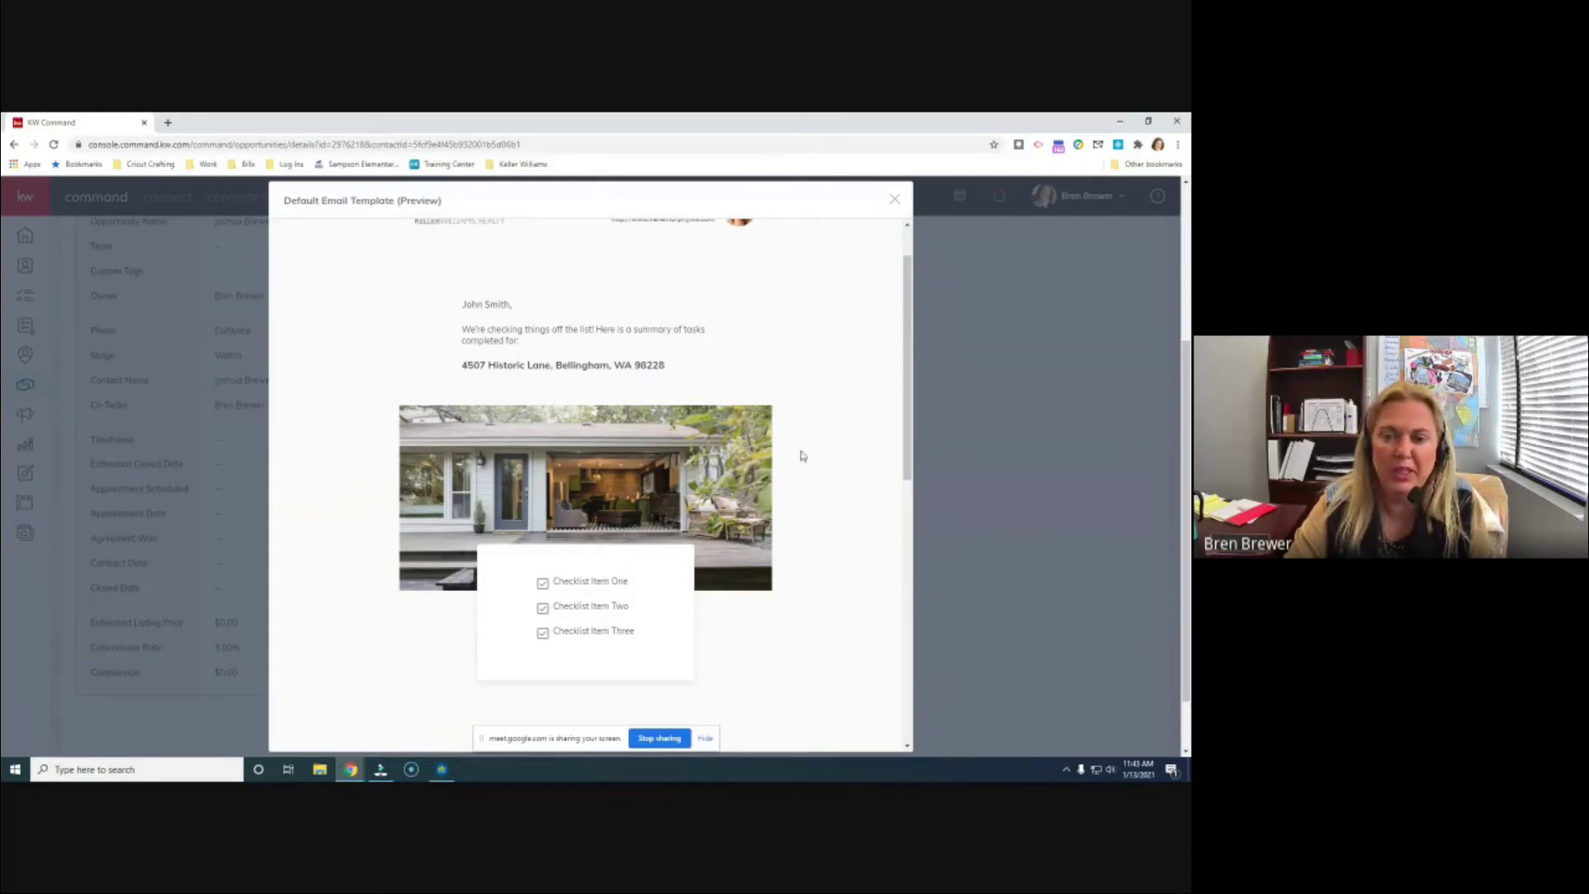
{"action": "scroll", "coordinate": [799, 454], "scroll_direction": "down", "scroll_amount": 2}
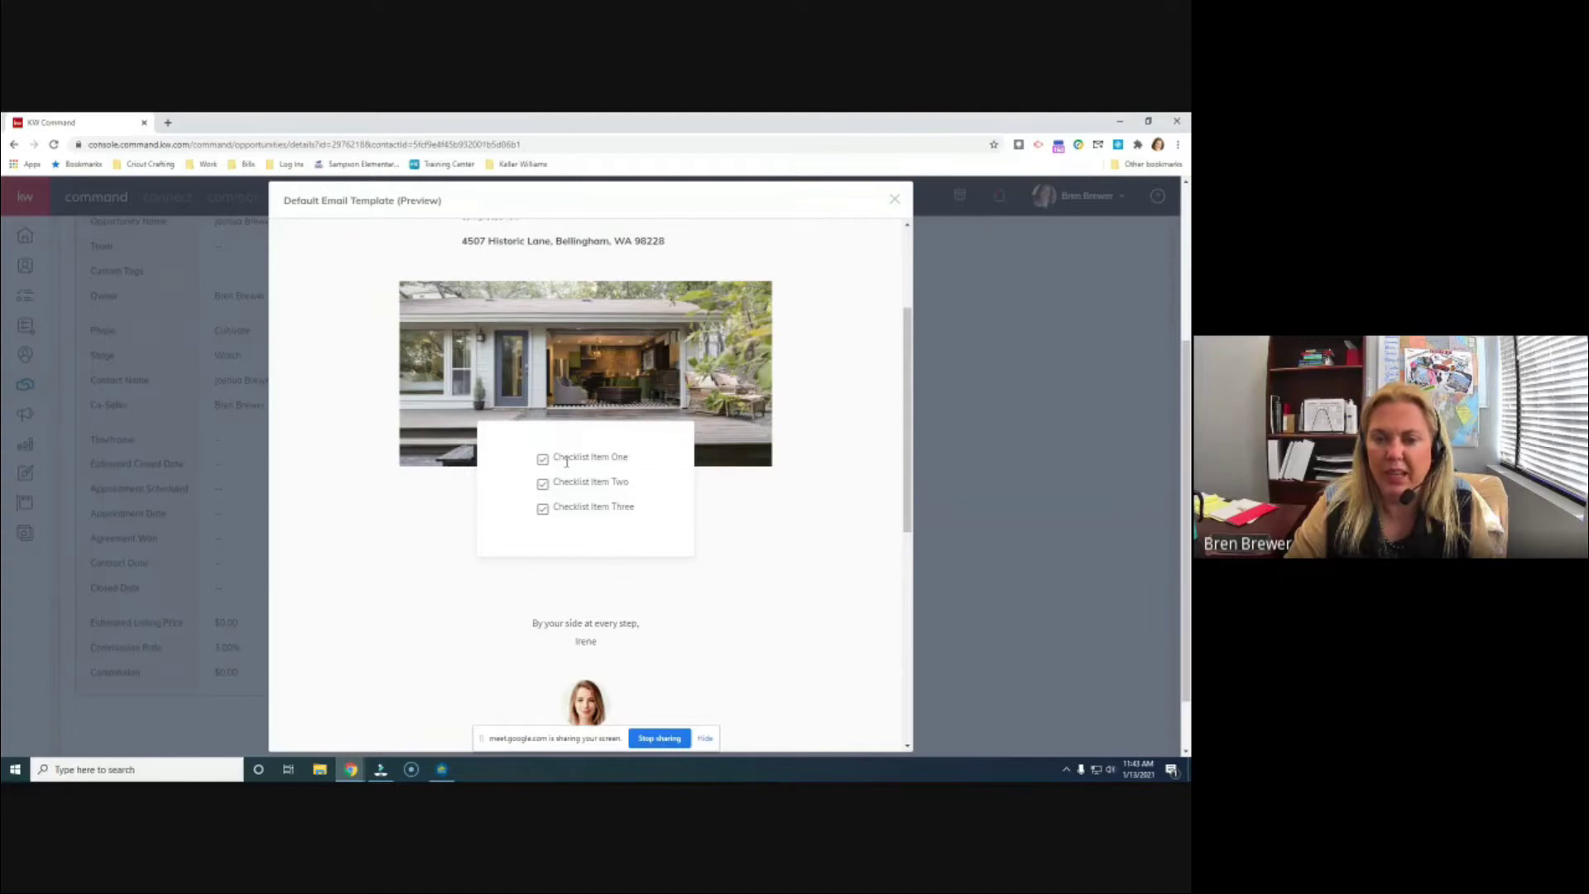
{"action": "scroll", "coordinate": [727, 450], "scroll_direction": "down", "scroll_amount": 3}
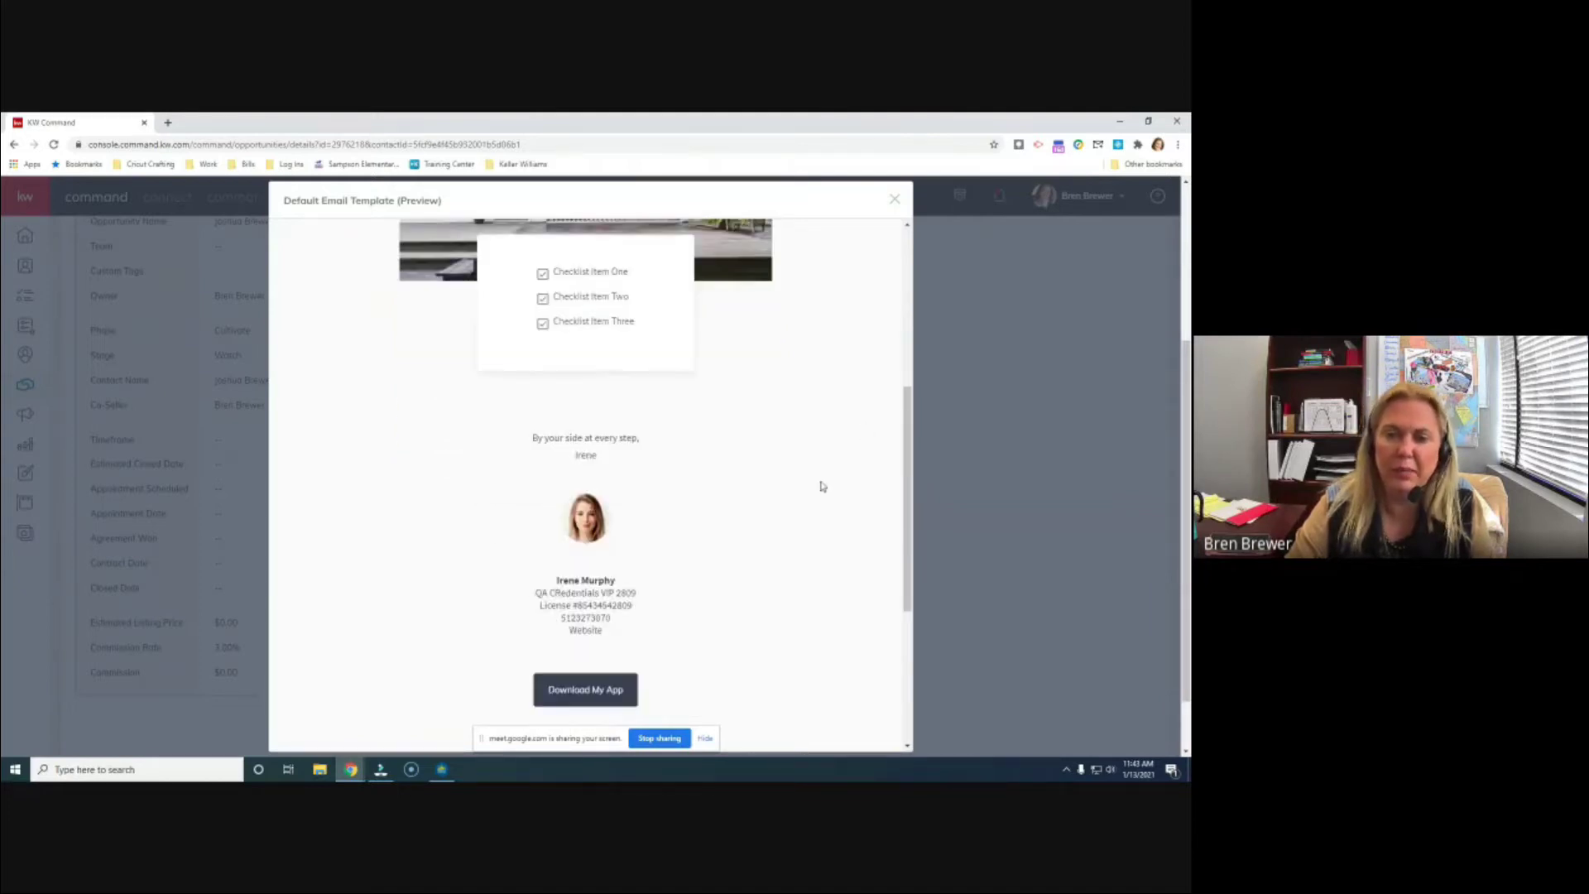
{"action": "scroll", "coordinate": [681, 543], "scroll_direction": "down", "scroll_amount": 1}
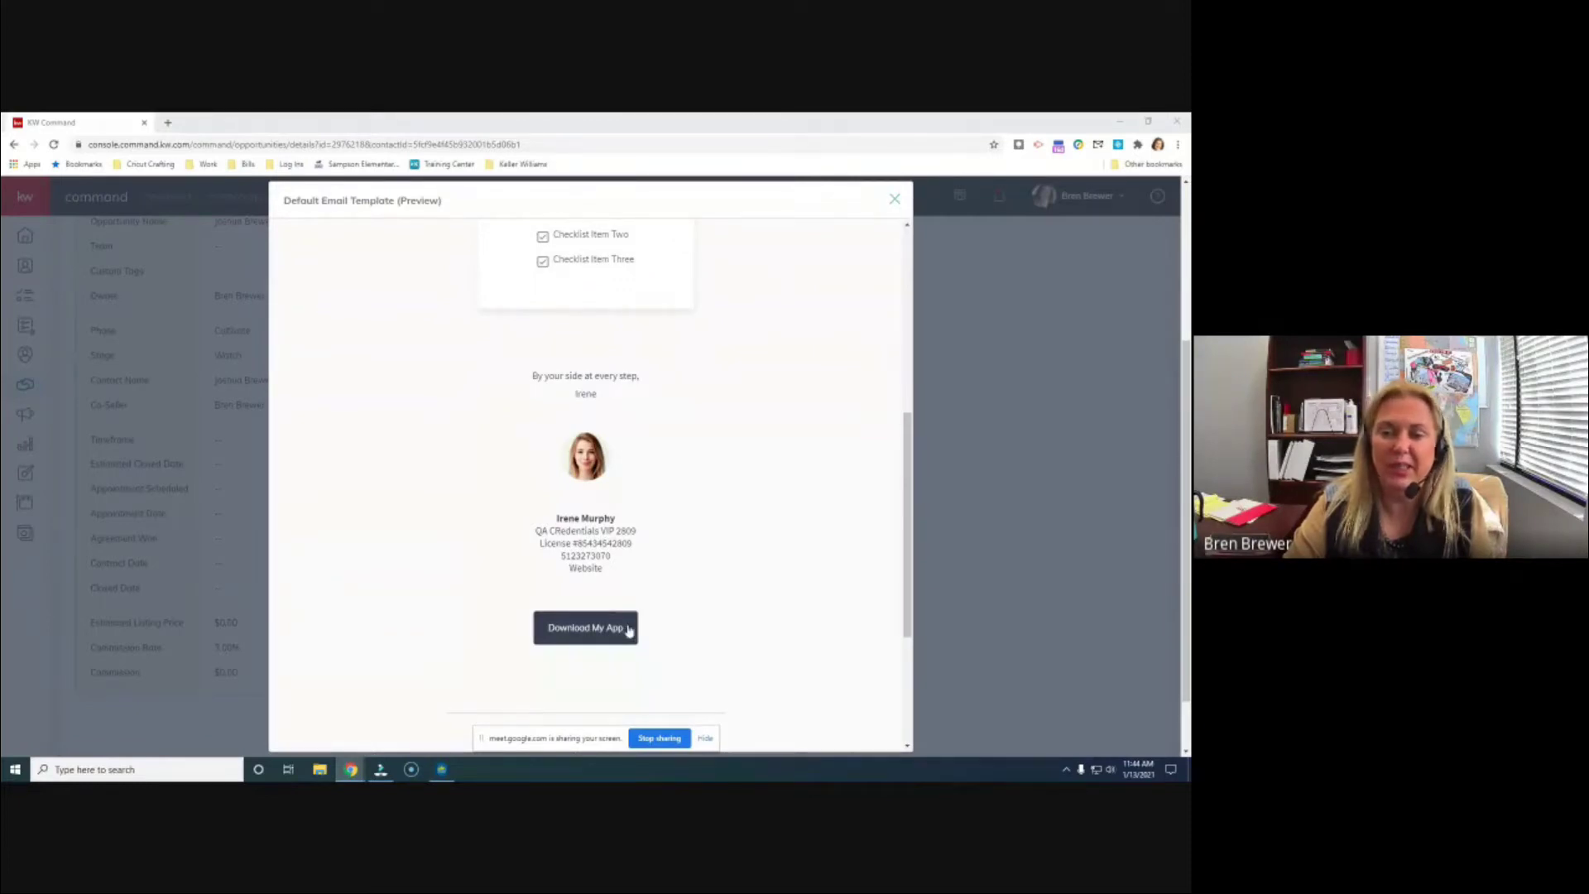
{"action": "left_click", "coordinate": [706, 740]}
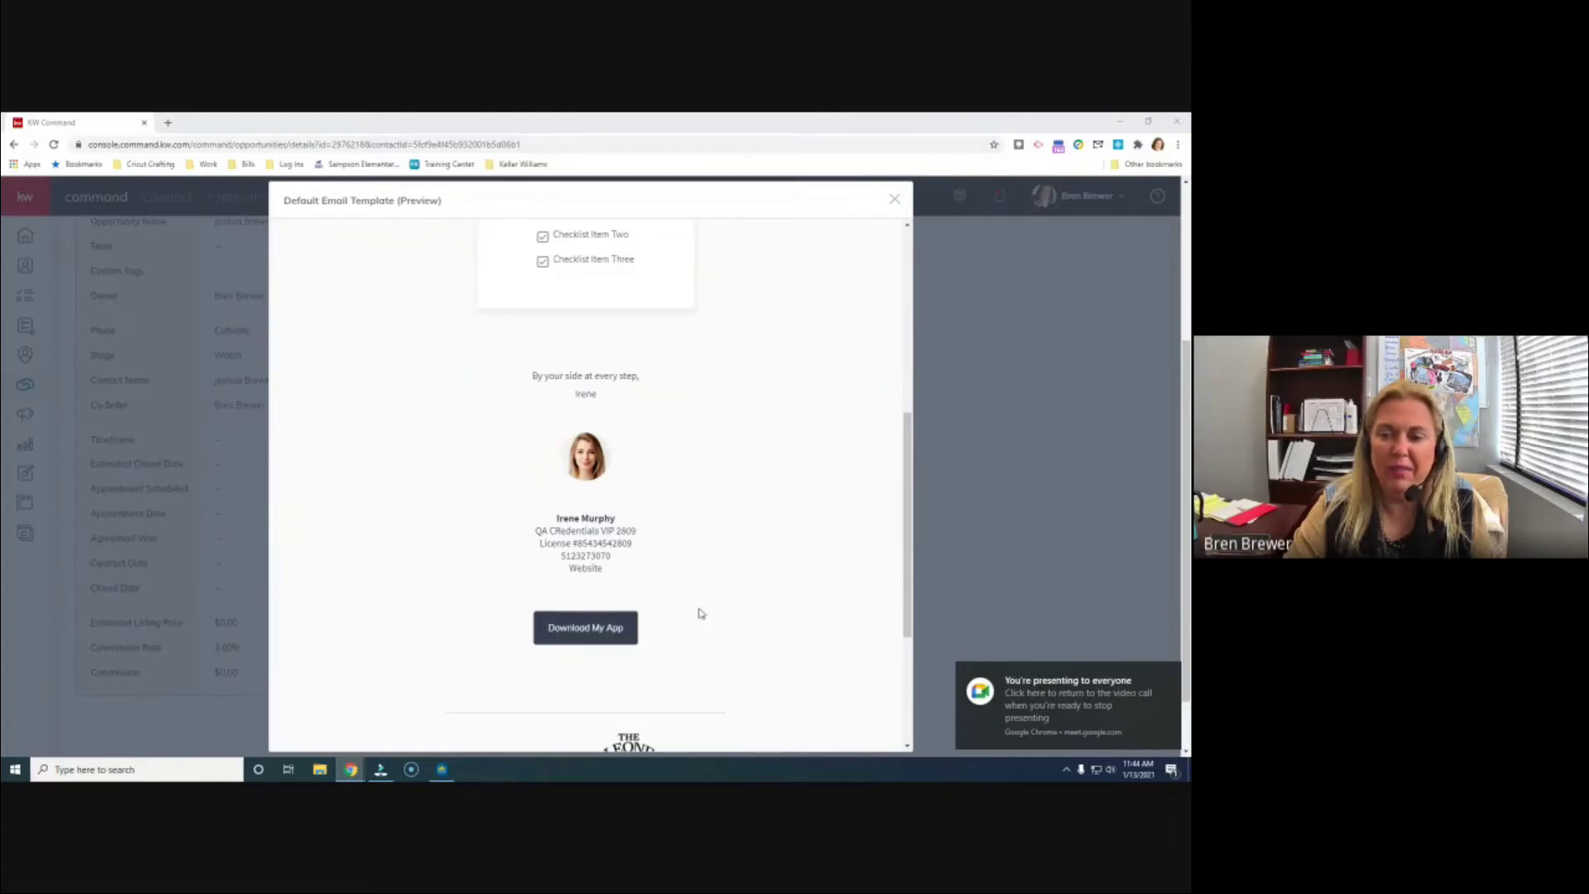
{"action": "scroll", "coordinate": [700, 613], "scroll_direction": "down", "scroll_amount": 3}
{"action": "scroll", "coordinate": [701, 613], "scroll_direction": "up", "scroll_amount": 7}
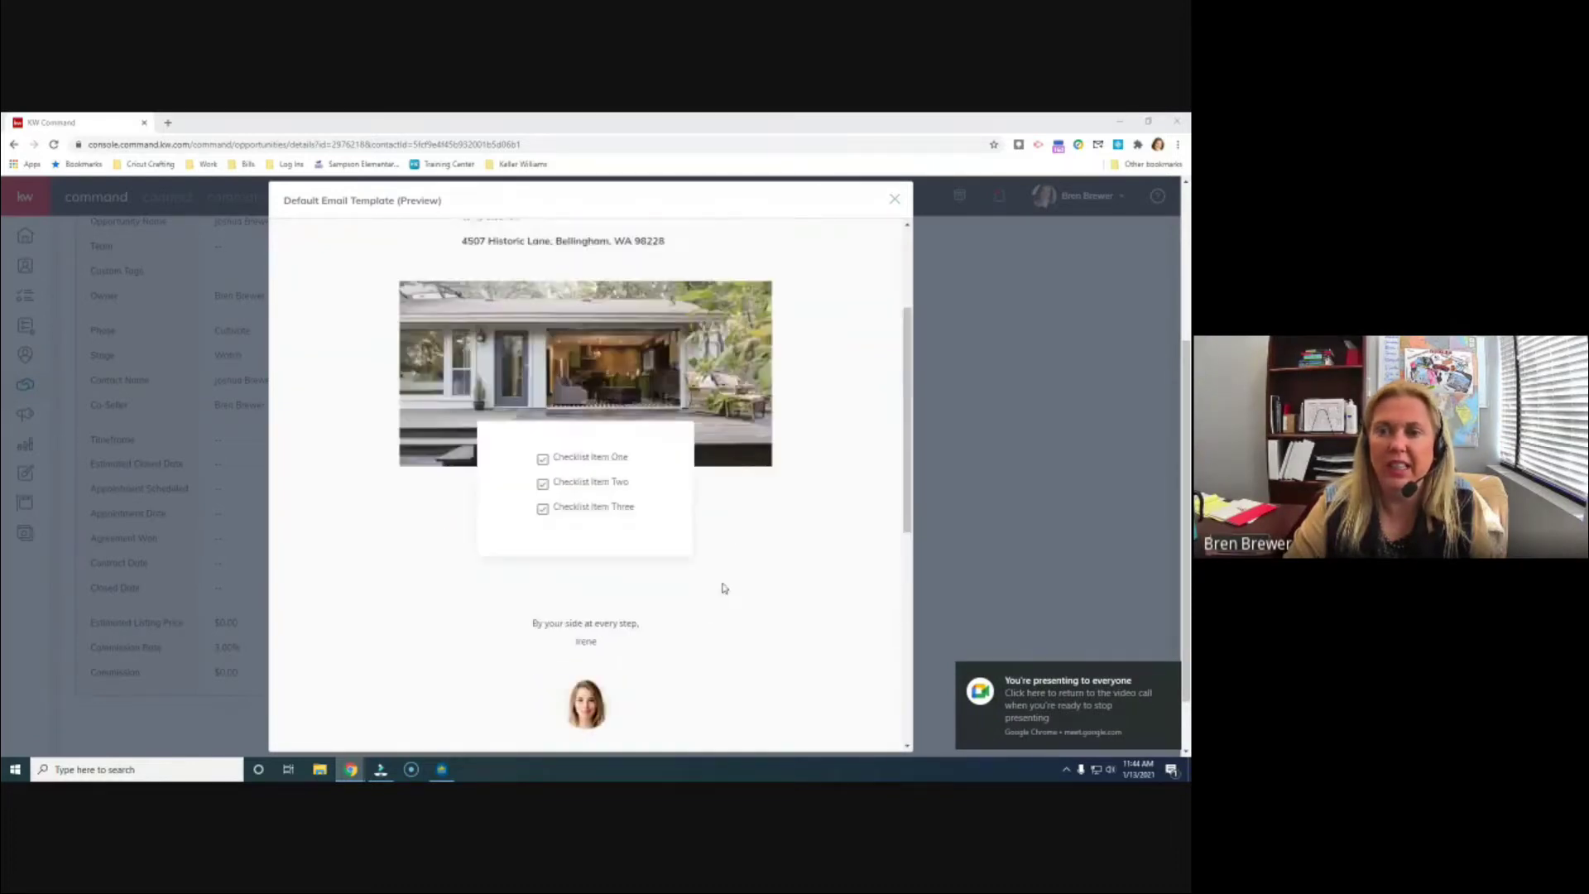
Step: Close the email template preview and save the opportunity's client update settings
{"action": "left_click", "coordinate": [893, 199]}
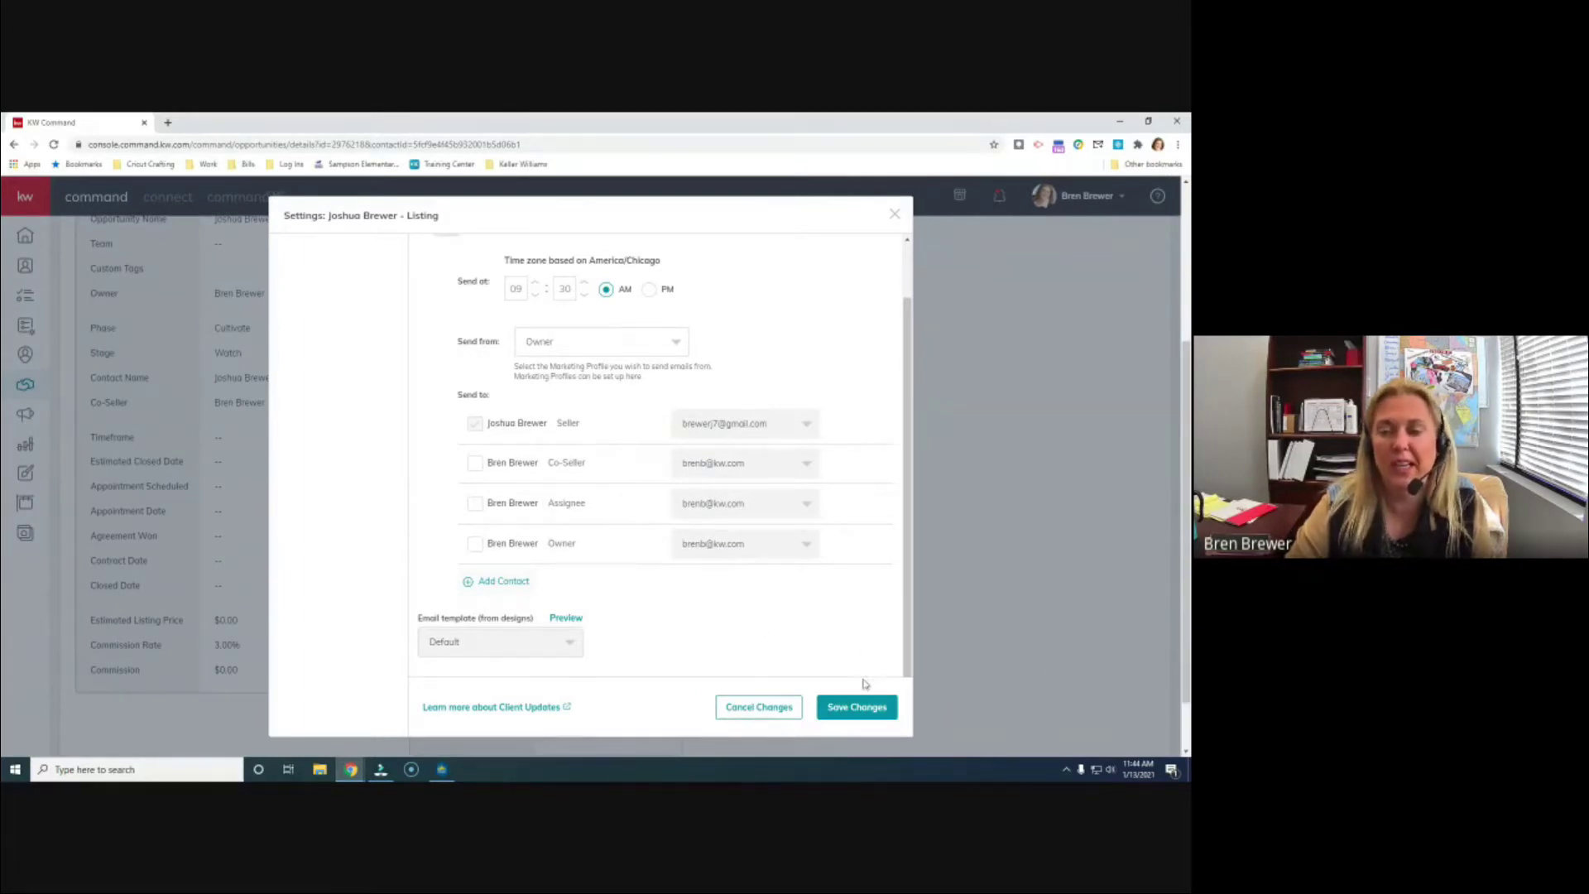
{"action": "left_click", "coordinate": [859, 713]}
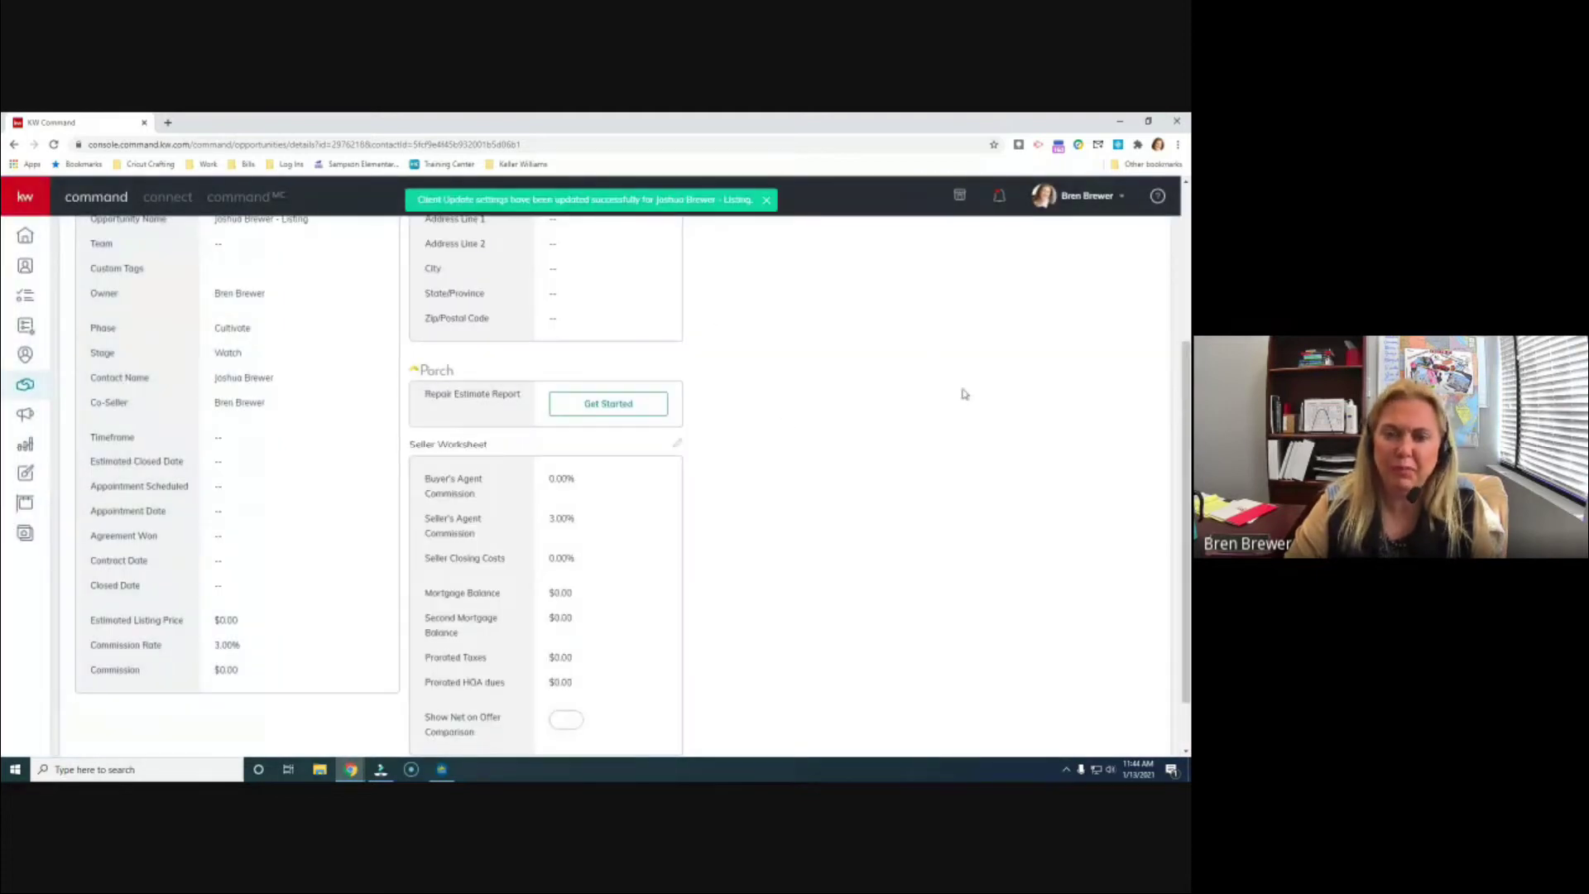
Step: Open the Marketing Profile in the account settings and look over its photos, agent details, brokerage information and compliance text
{"action": "left_click", "coordinate": [1087, 198]}
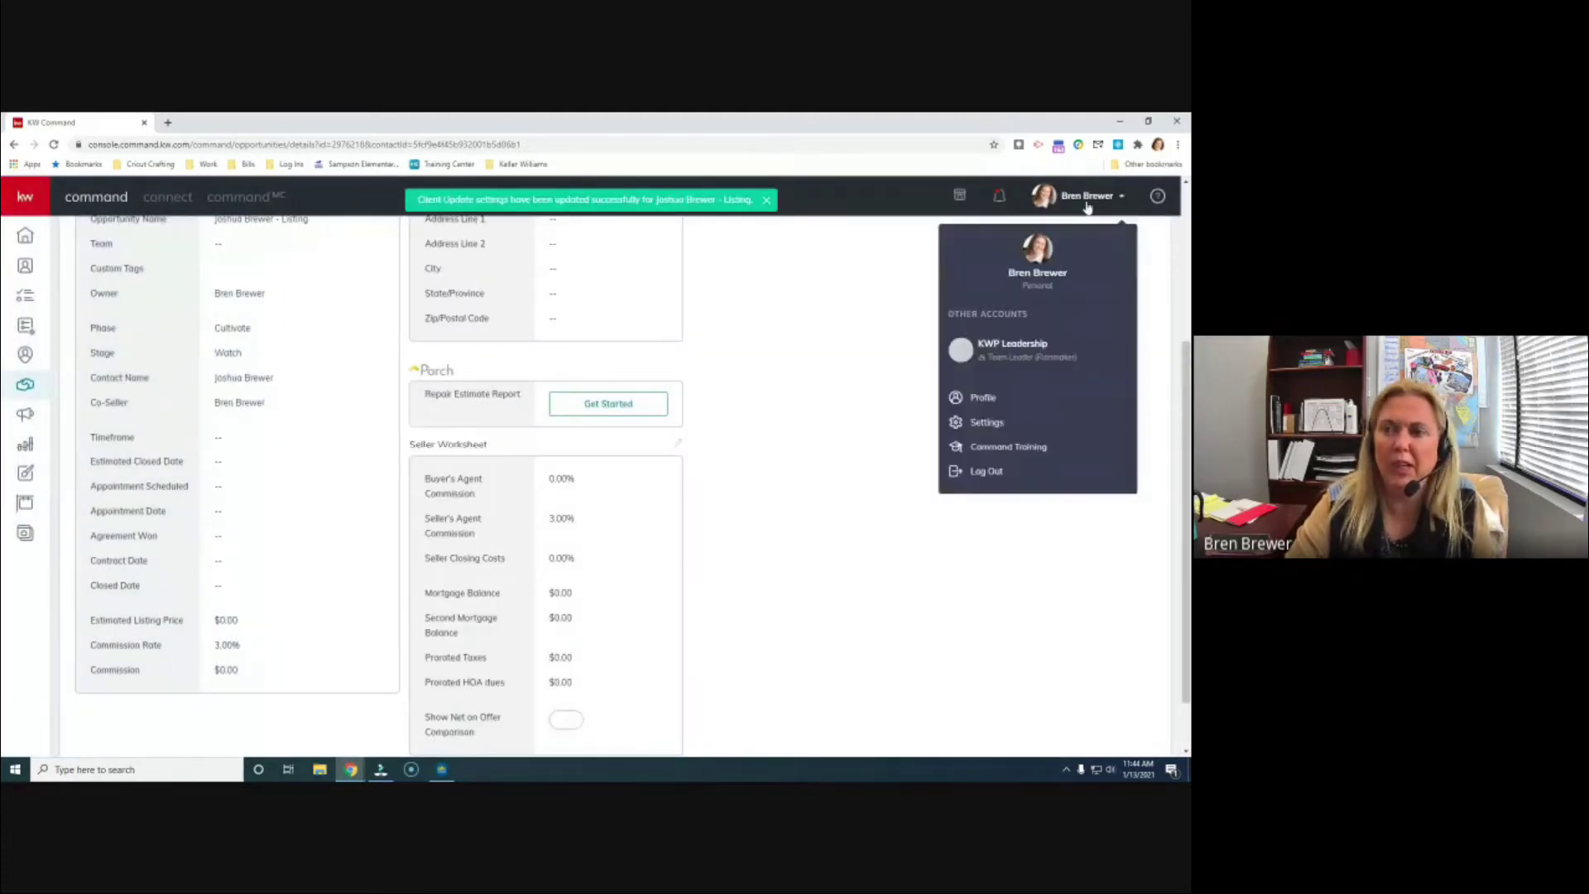
{"action": "left_click", "coordinate": [1013, 428]}
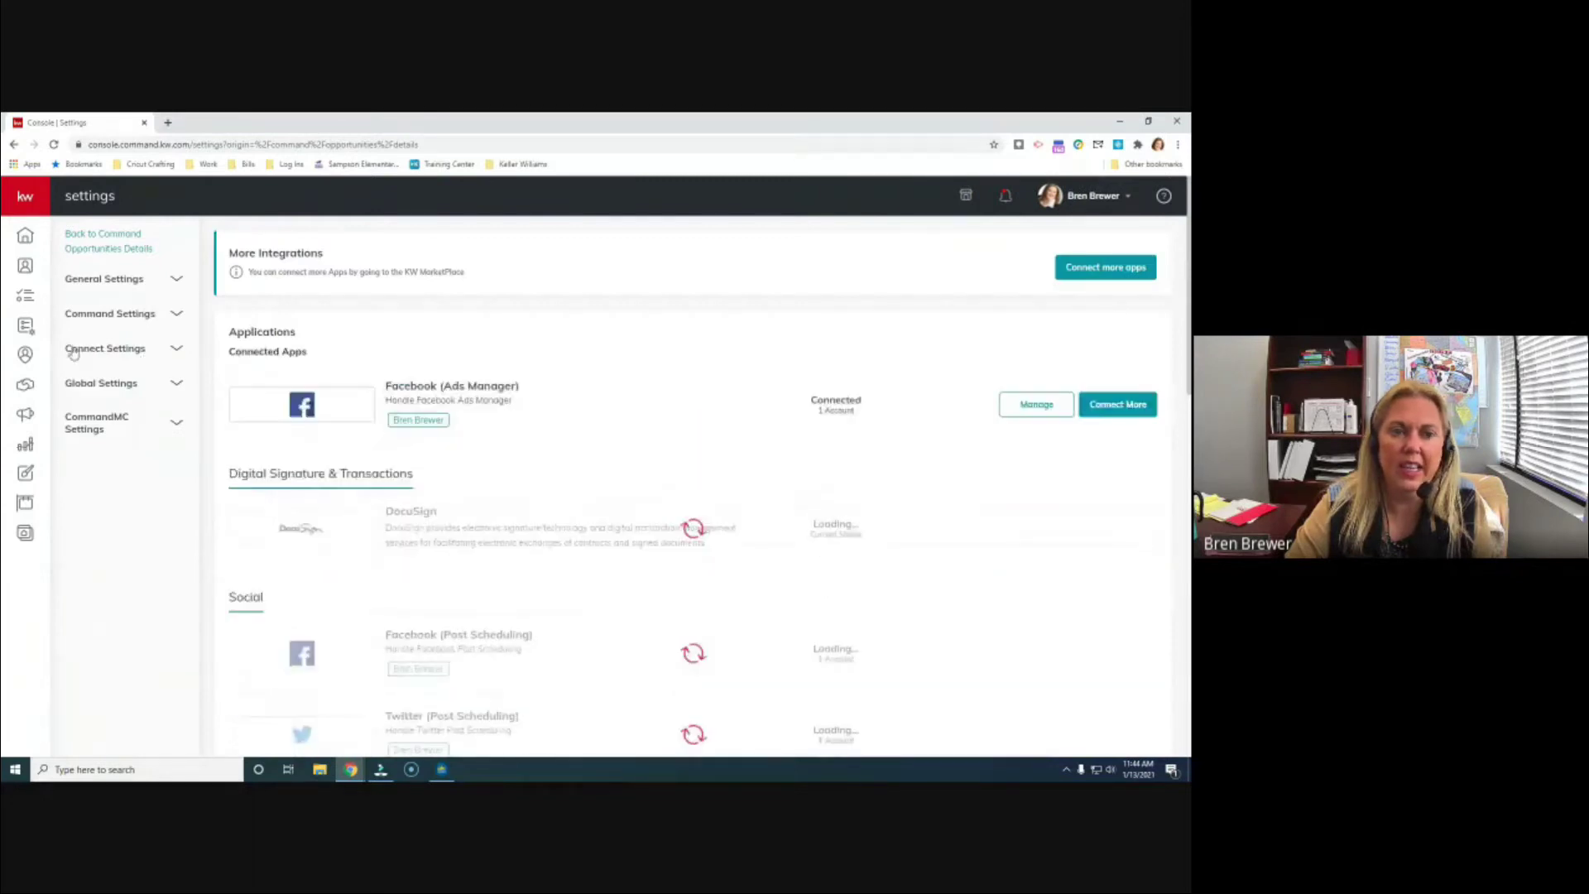
{"action": "left_click", "coordinate": [130, 350]}
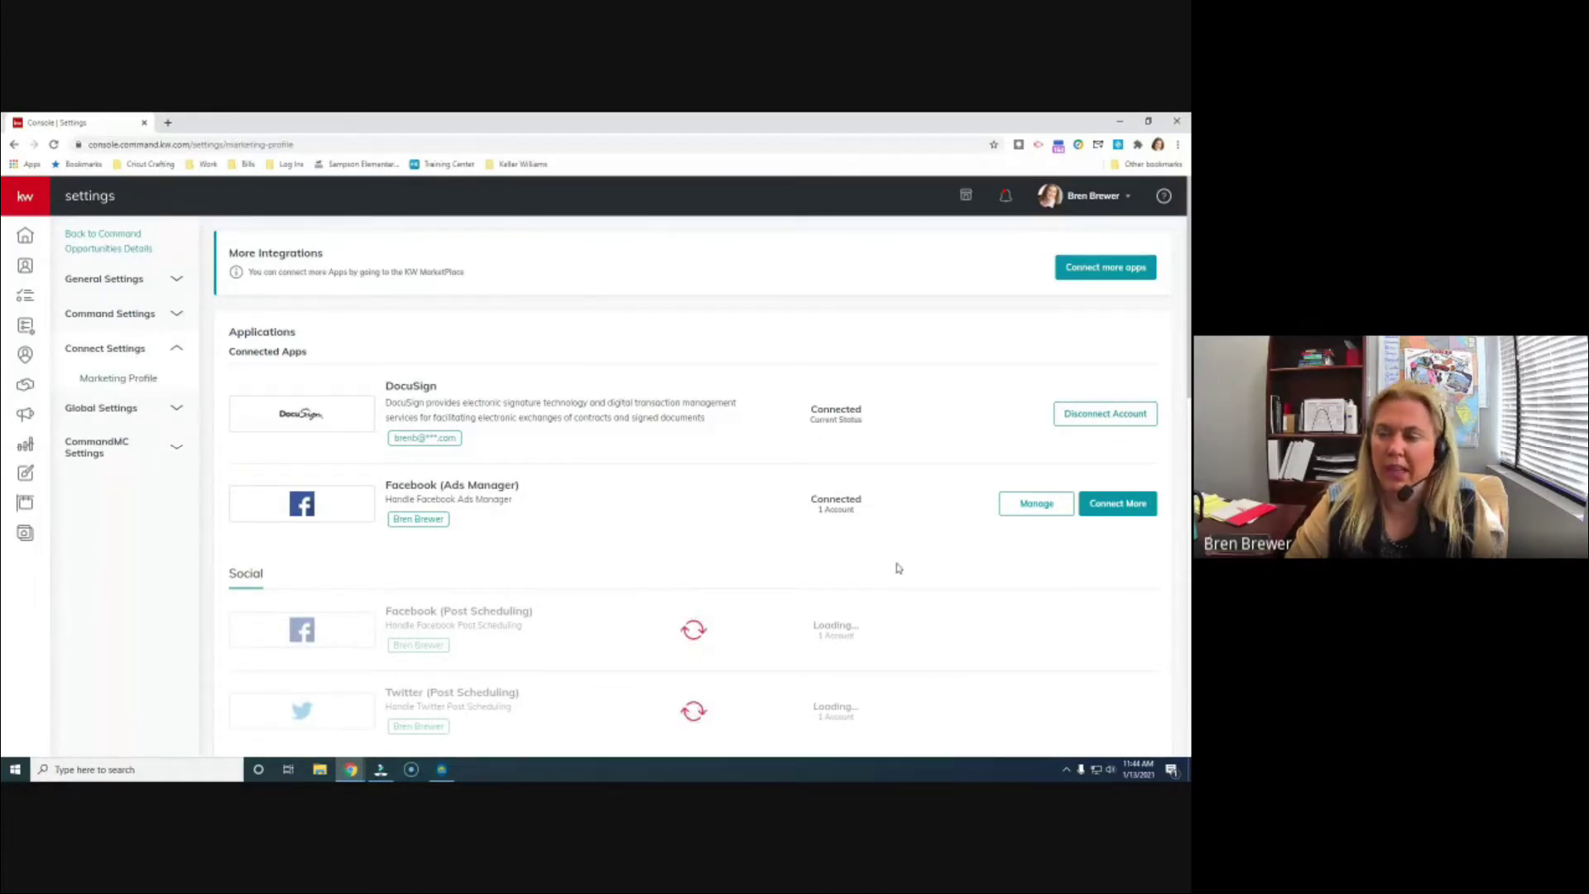
{"action": "scroll", "coordinate": [741, 529], "scroll_direction": "down", "scroll_amount": 3}
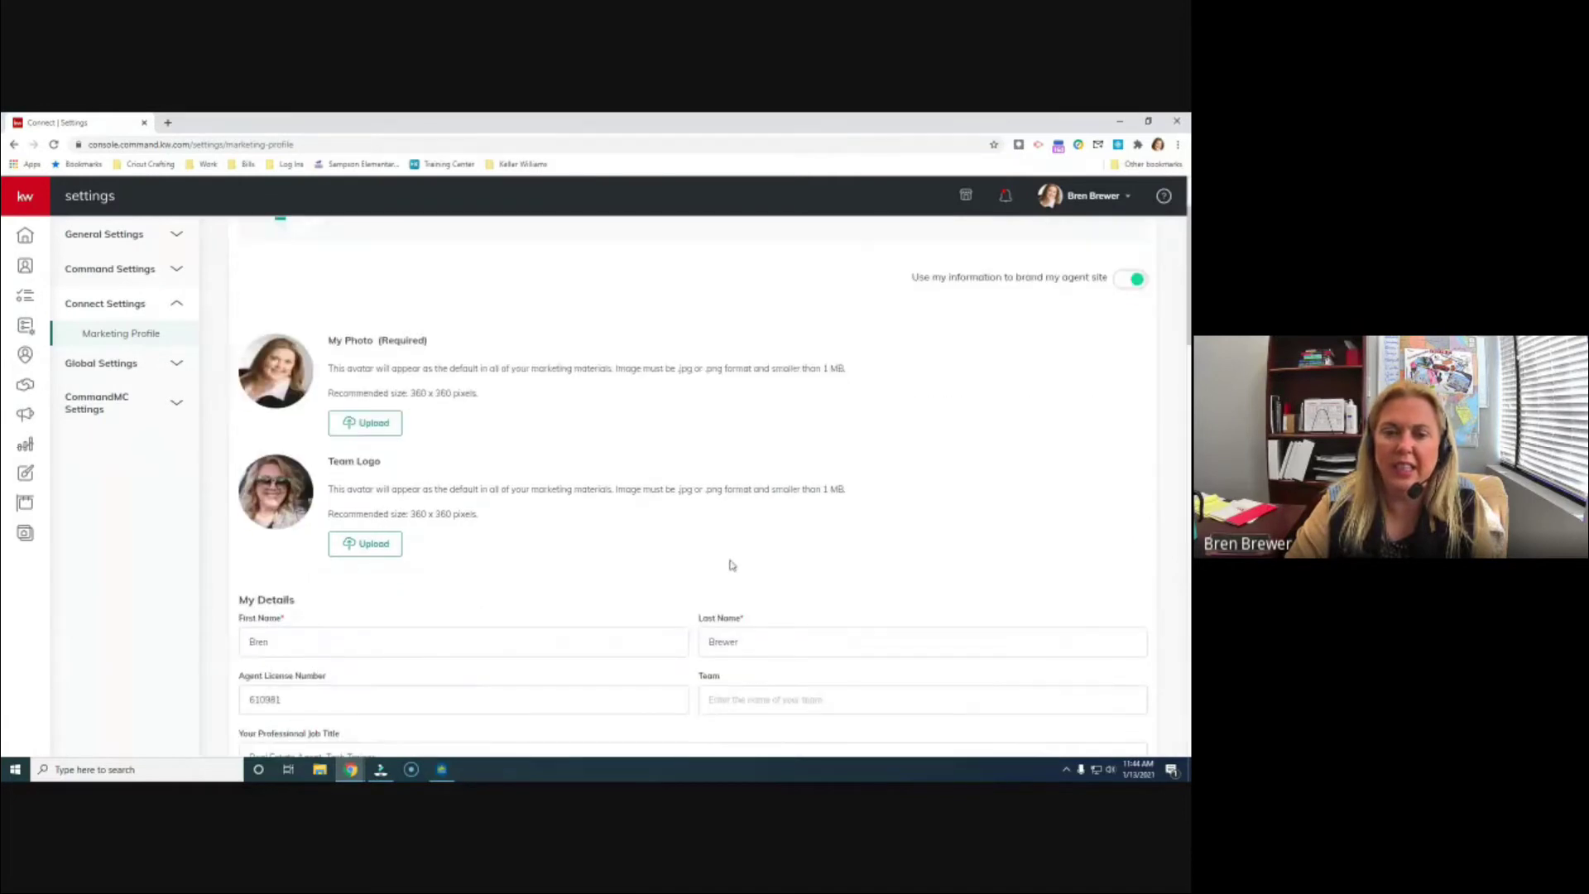
{"action": "scroll", "coordinate": [733, 570], "scroll_direction": "down", "scroll_amount": 2}
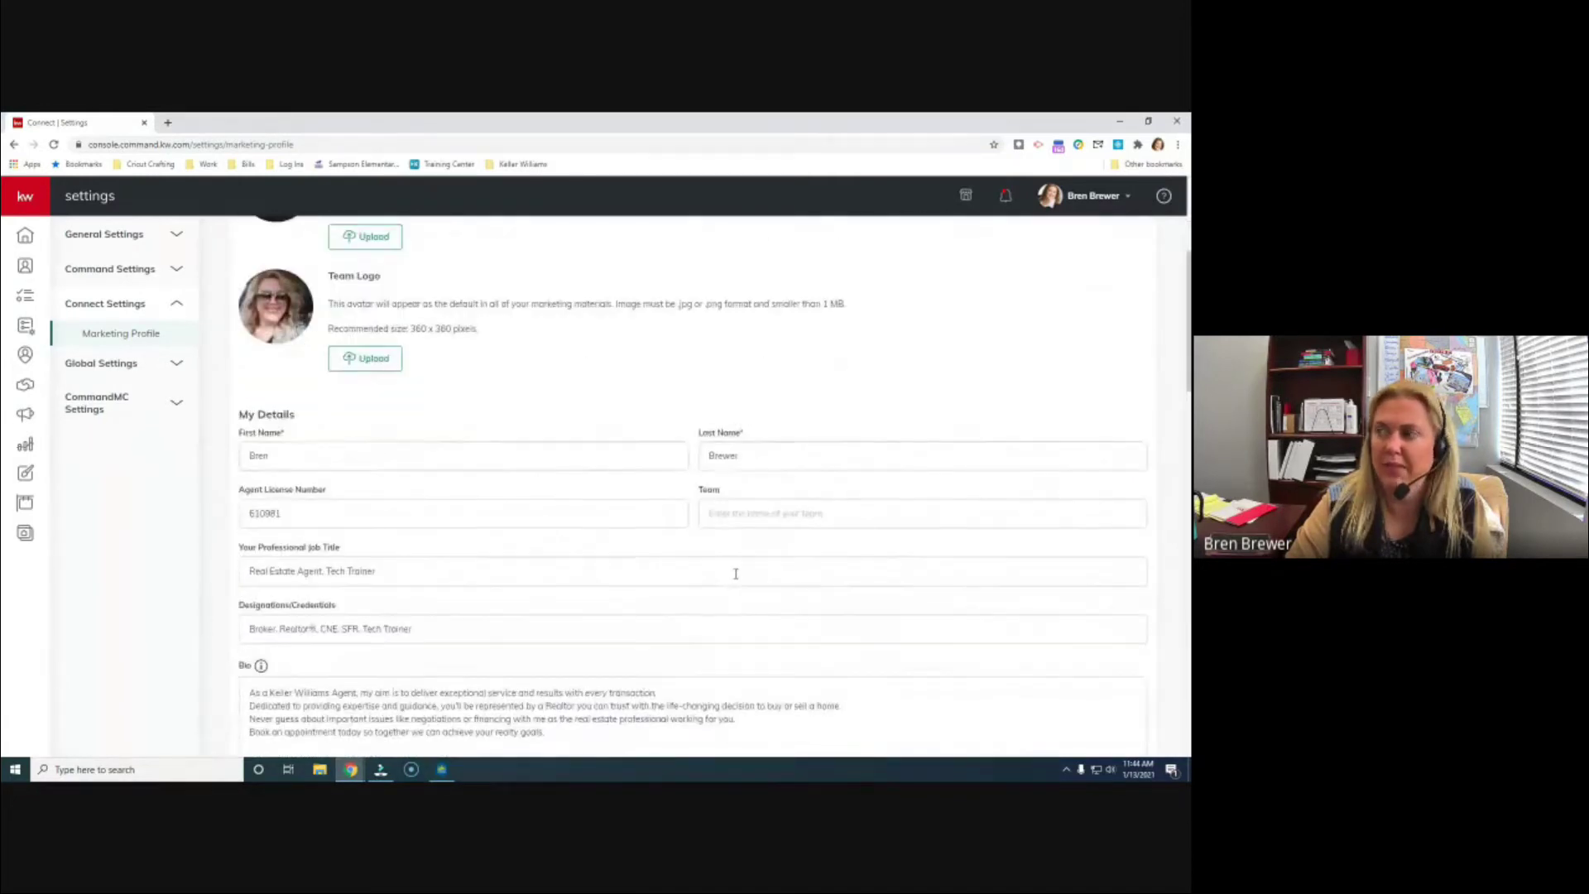
{"action": "scroll", "coordinate": [735, 573], "scroll_direction": "down", "scroll_amount": 6}
{"action": "scroll", "coordinate": [737, 573], "scroll_direction": "down", "scroll_amount": 4}
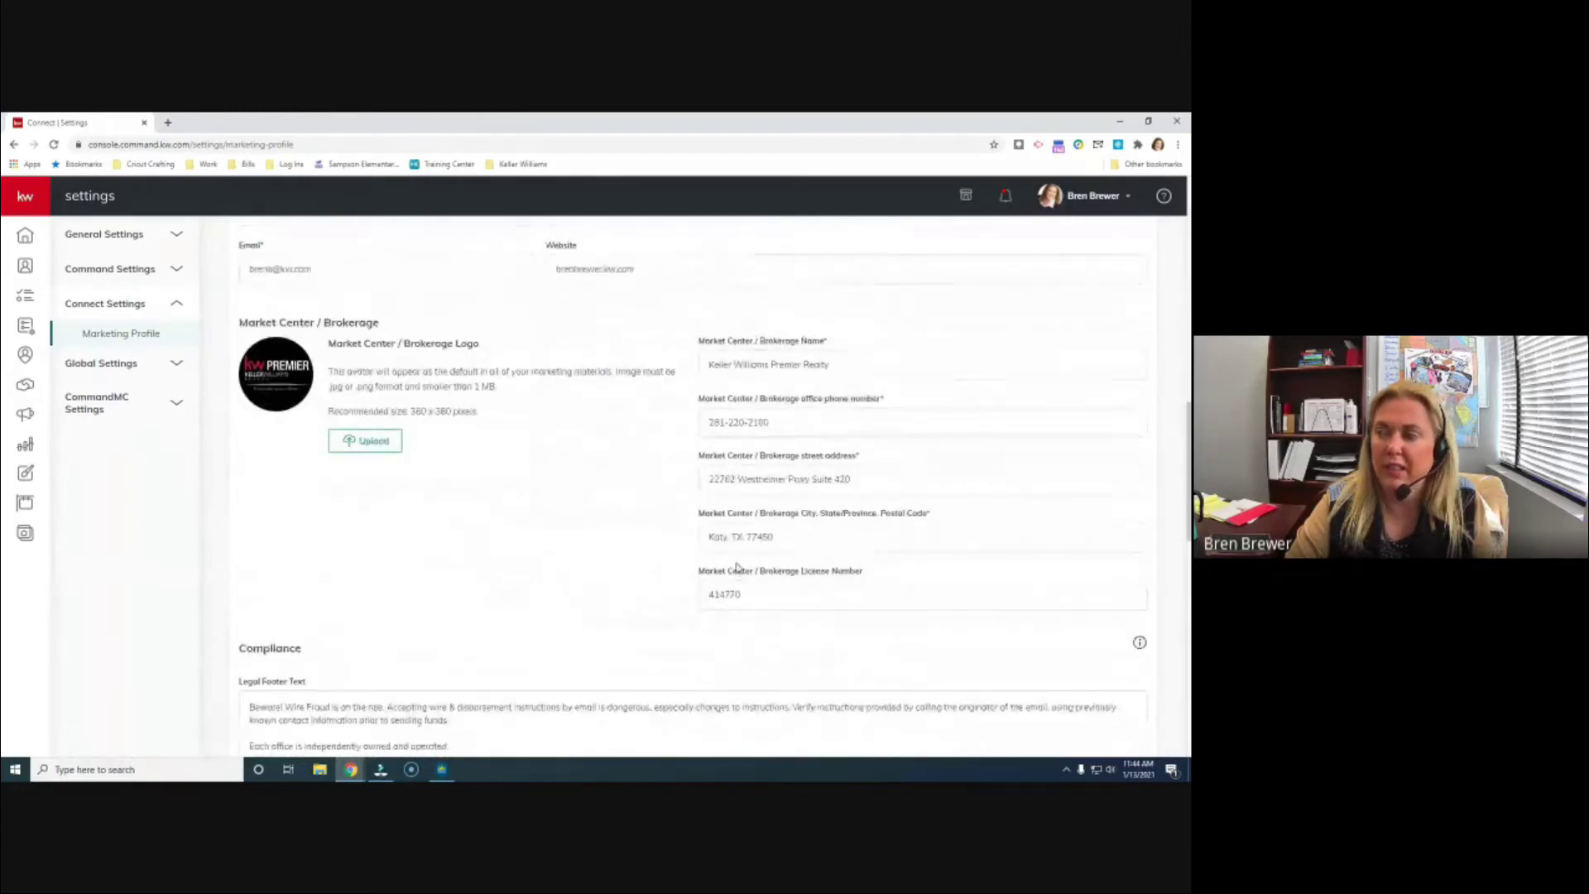
Step: Review the Marketing Profile's brokerage details, legal footer text and links, social links and Facebook Pixel section
{"action": "scroll", "coordinate": [712, 555], "scroll_direction": "down", "scroll_amount": 1}
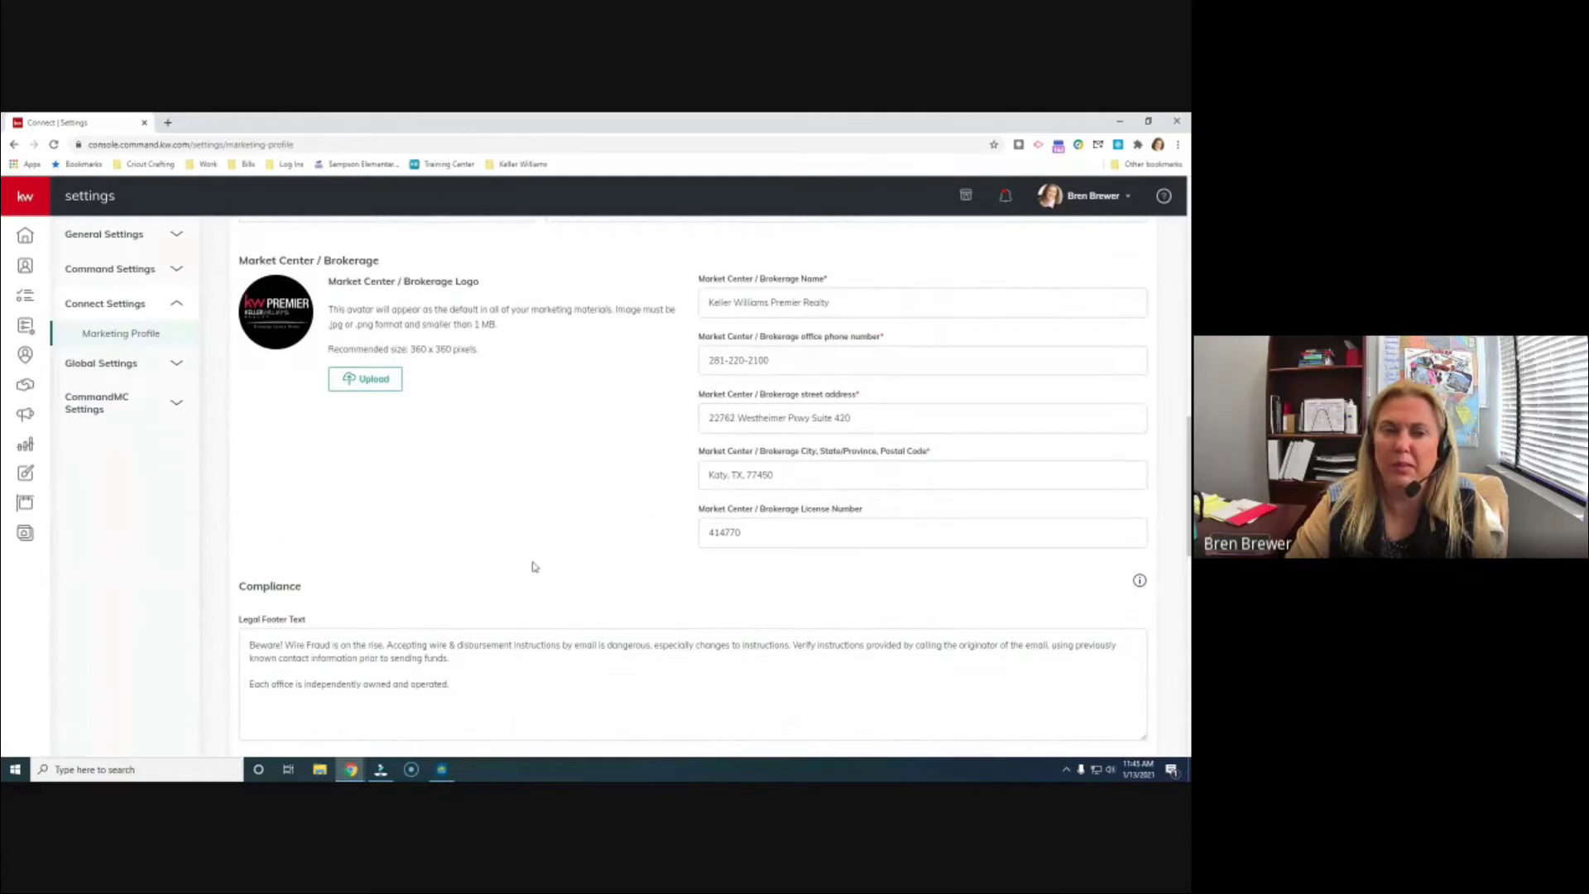
{"action": "scroll", "coordinate": [583, 496], "scroll_direction": "down", "scroll_amount": 2}
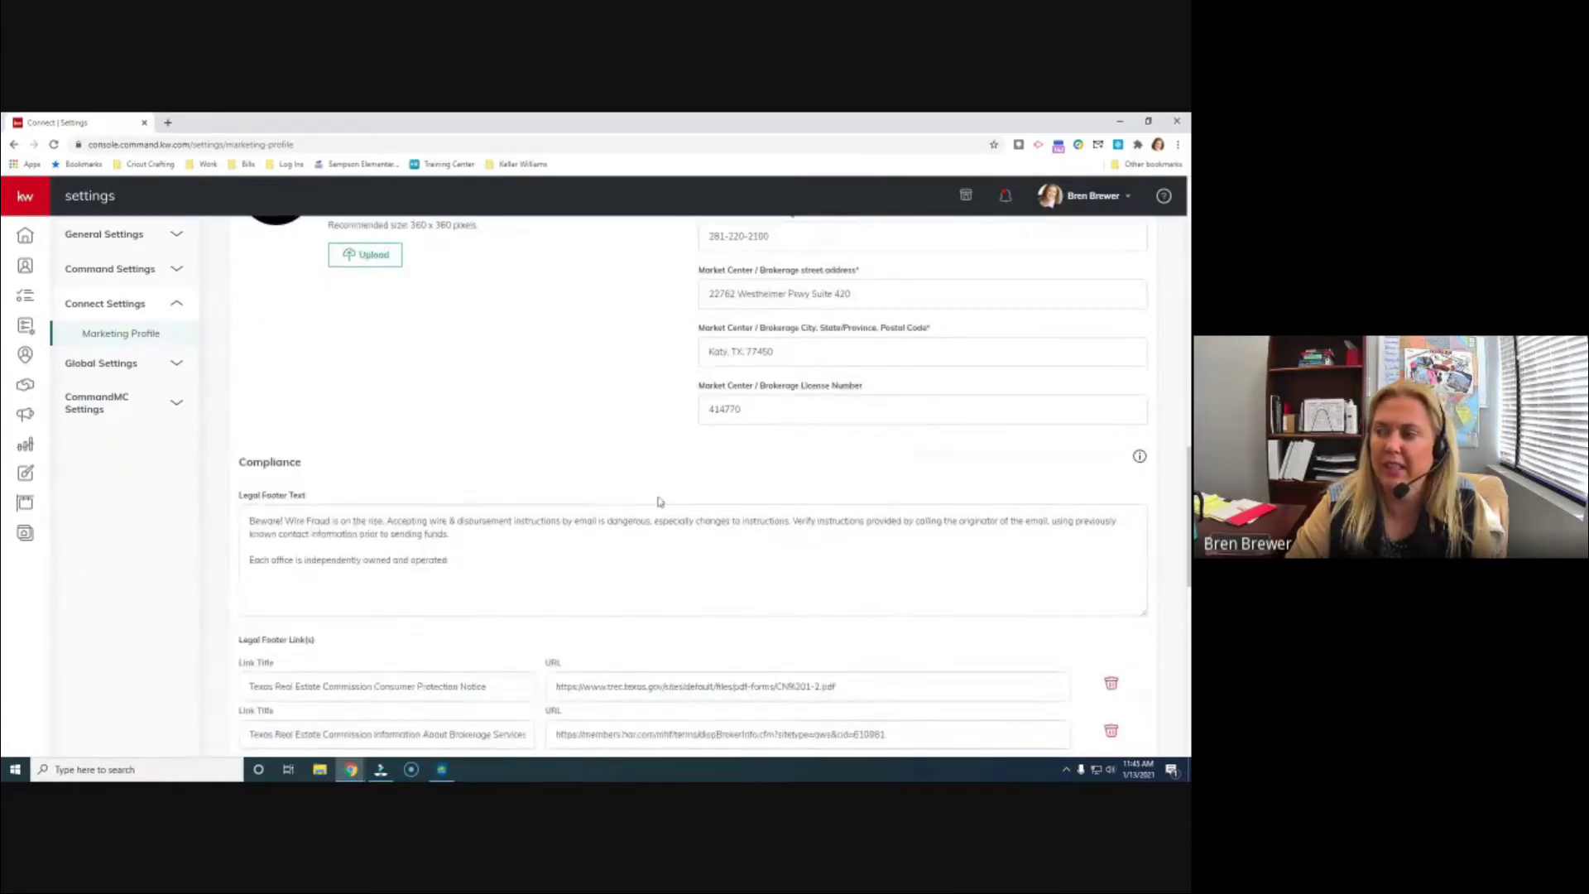
{"action": "scroll", "coordinate": [672, 501], "scroll_direction": "down", "scroll_amount": 2}
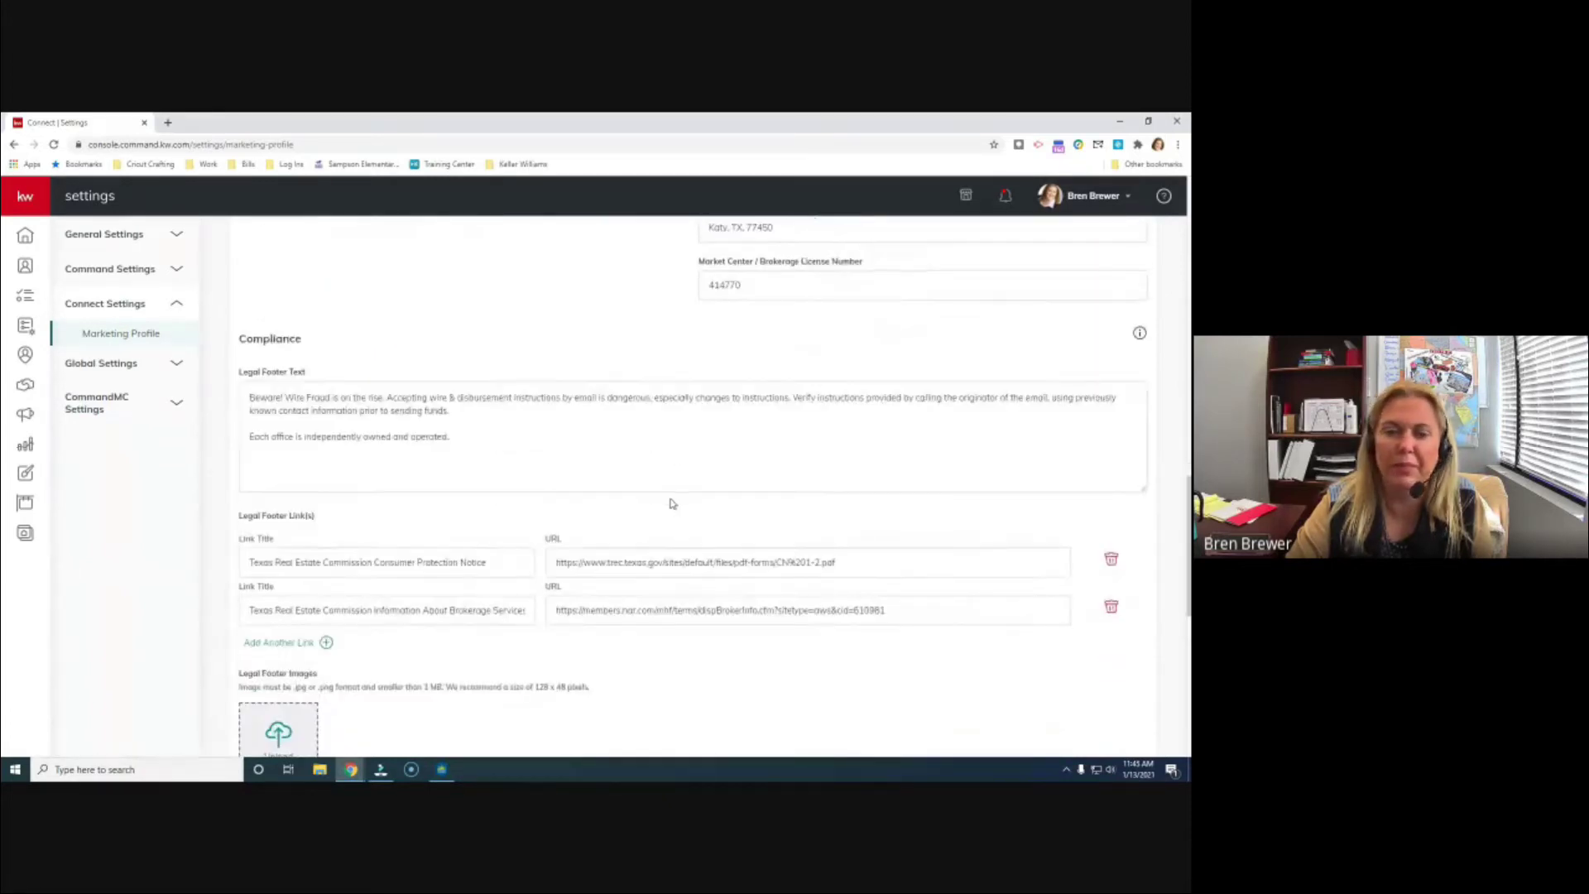
{"action": "scroll", "coordinate": [672, 502], "scroll_direction": "down", "scroll_amount": 1}
{"action": "scroll", "coordinate": [768, 629], "scroll_direction": "down", "scroll_amount": 6}
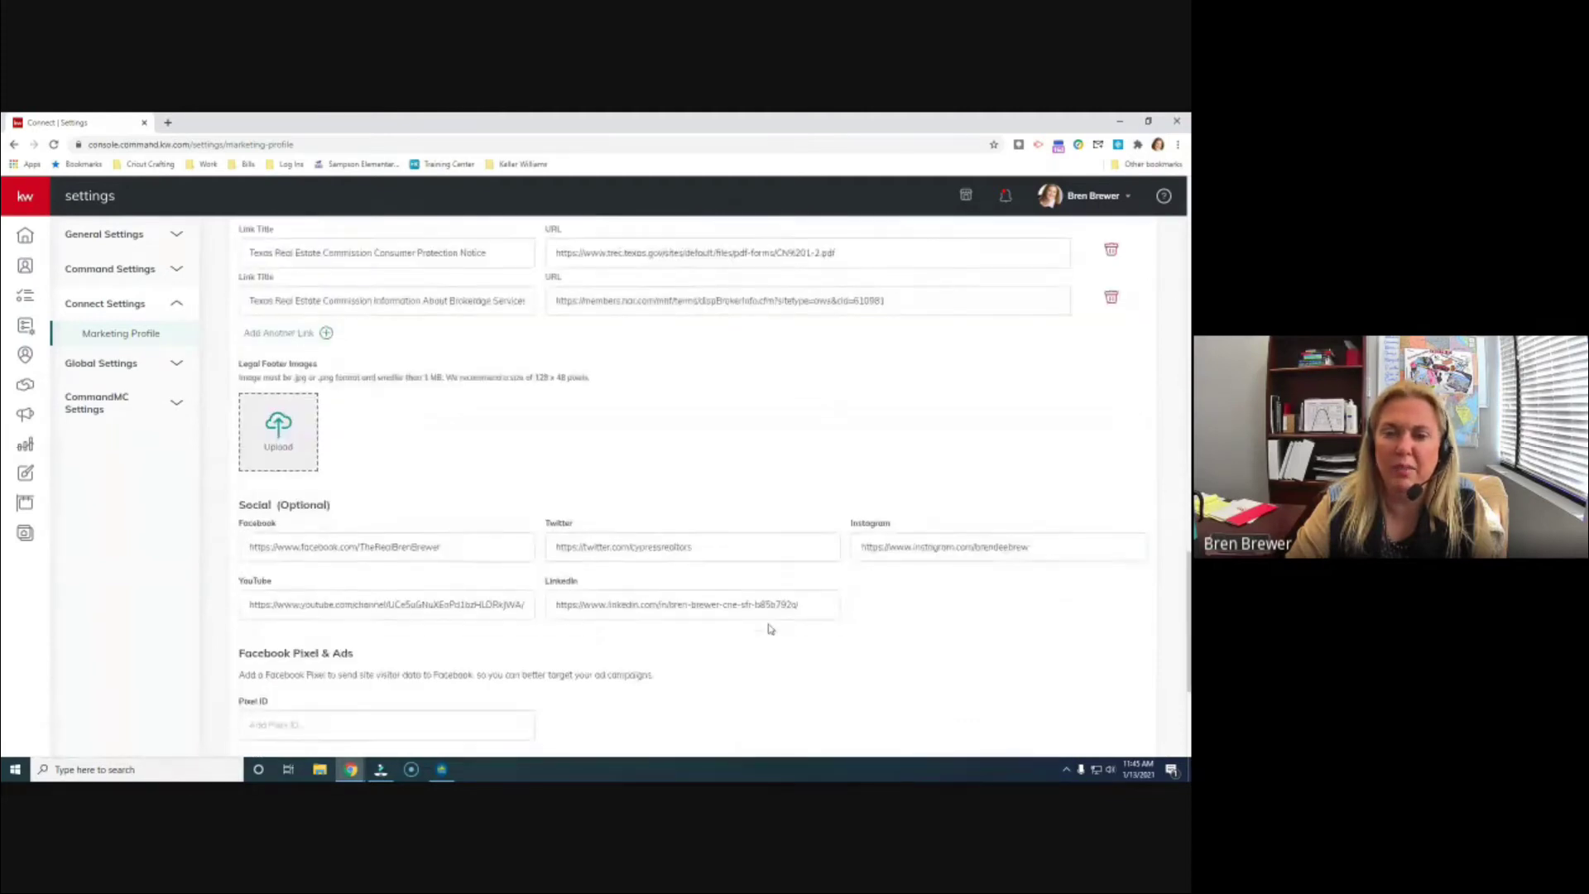
{"action": "scroll", "coordinate": [770, 628], "scroll_direction": "up", "scroll_amount": 5}
{"action": "scroll", "coordinate": [770, 626], "scroll_direction": "up", "scroll_amount": 20}
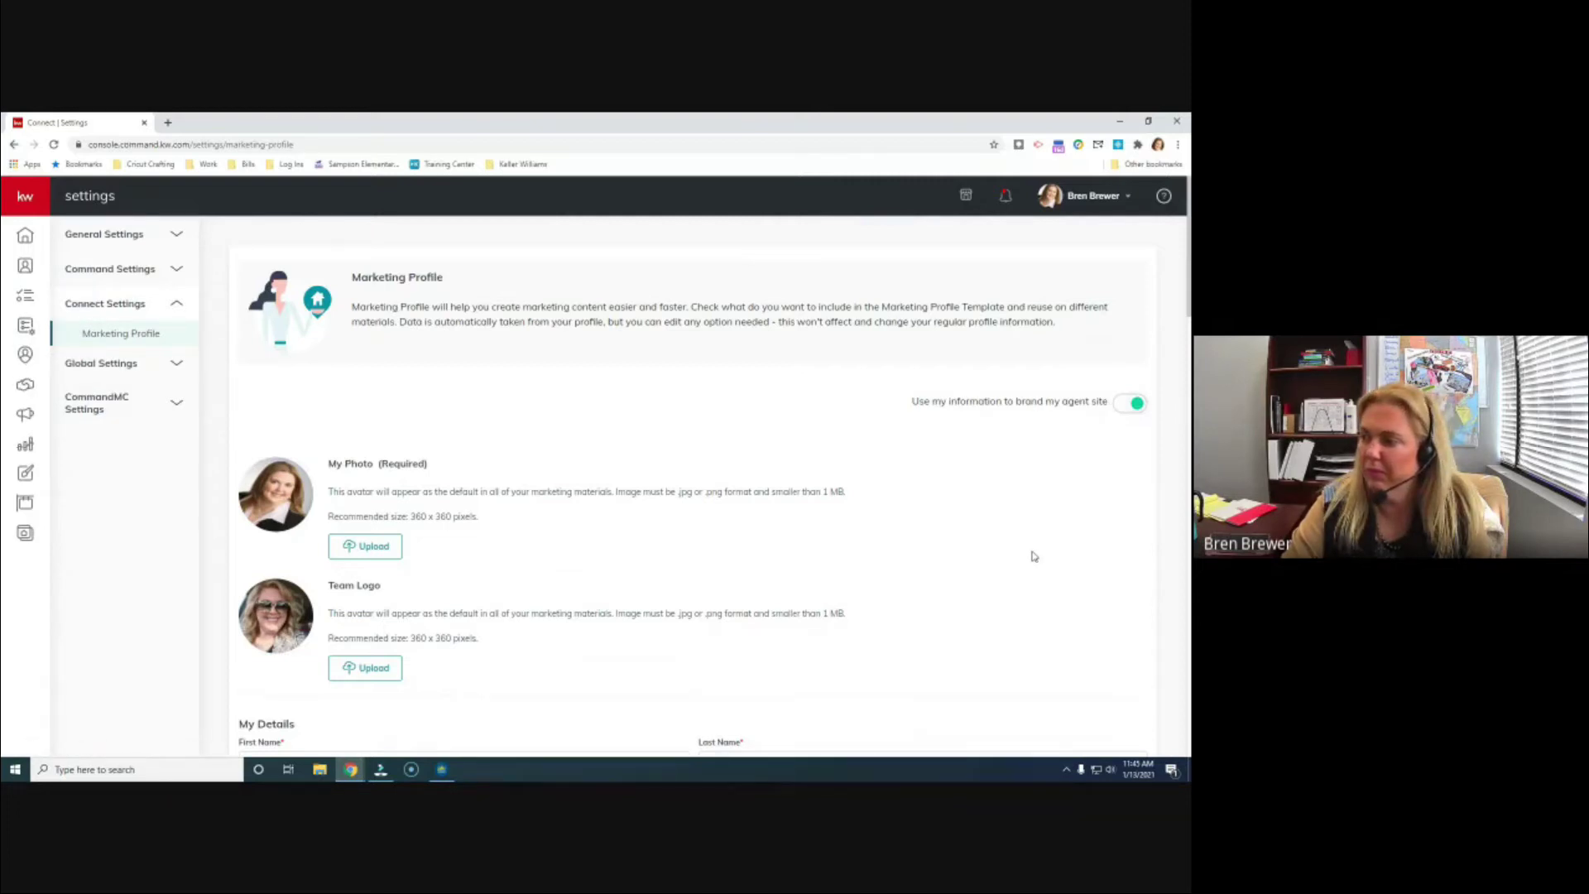
Step: Return to the opportunities dashboard and view the KWP Leadership team's listings in the Cultivate phase
{"action": "key", "text": "F5"}
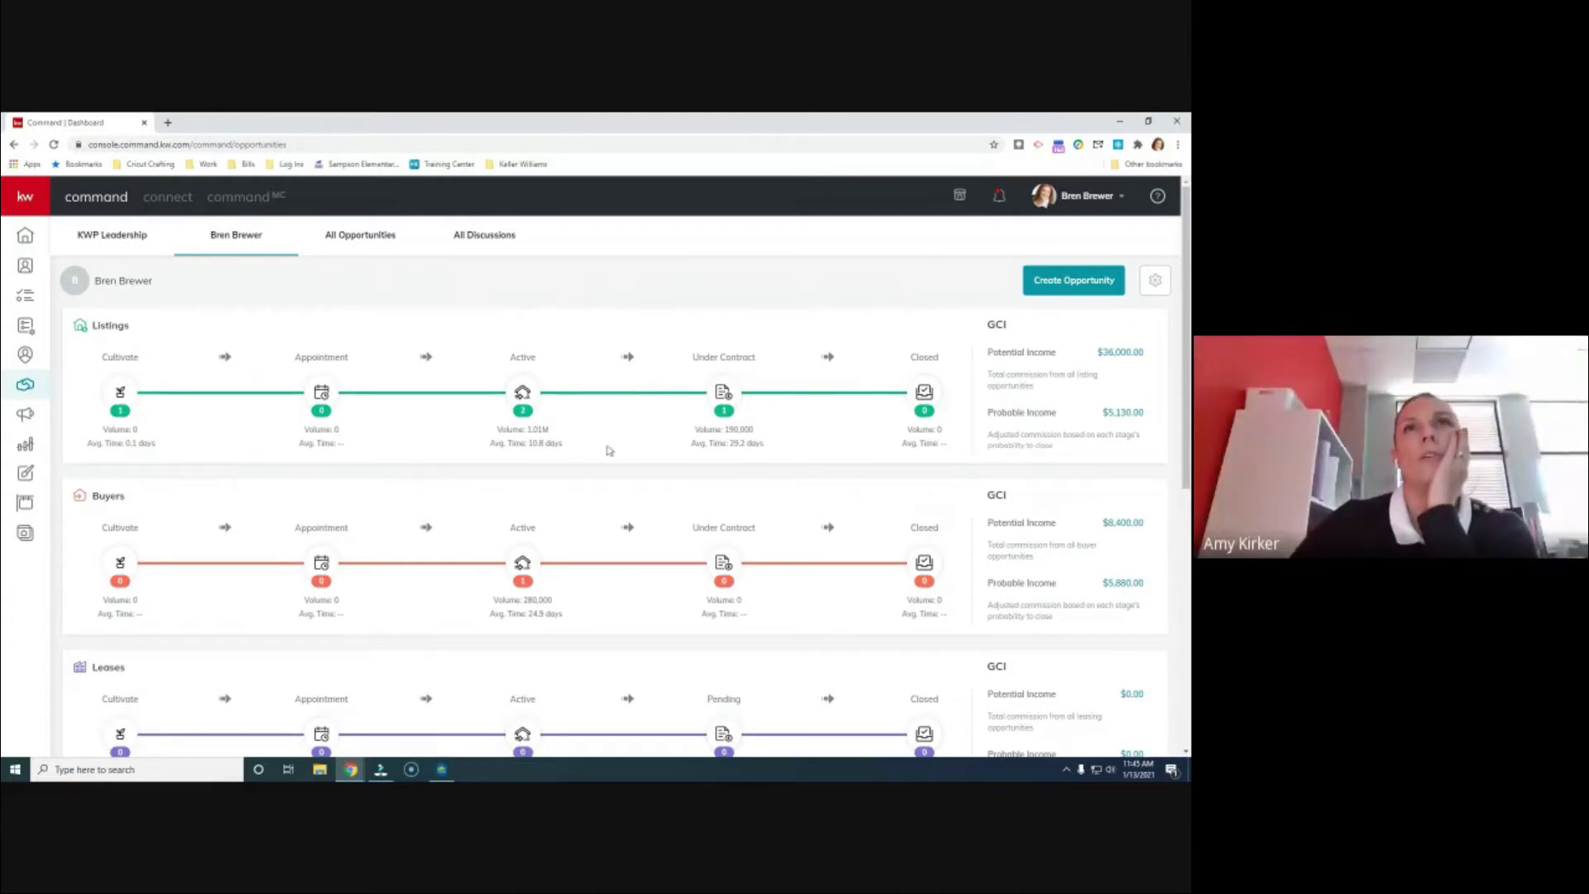
{"action": "scroll", "coordinate": [560, 465], "scroll_direction": "down", "scroll_amount": 1}
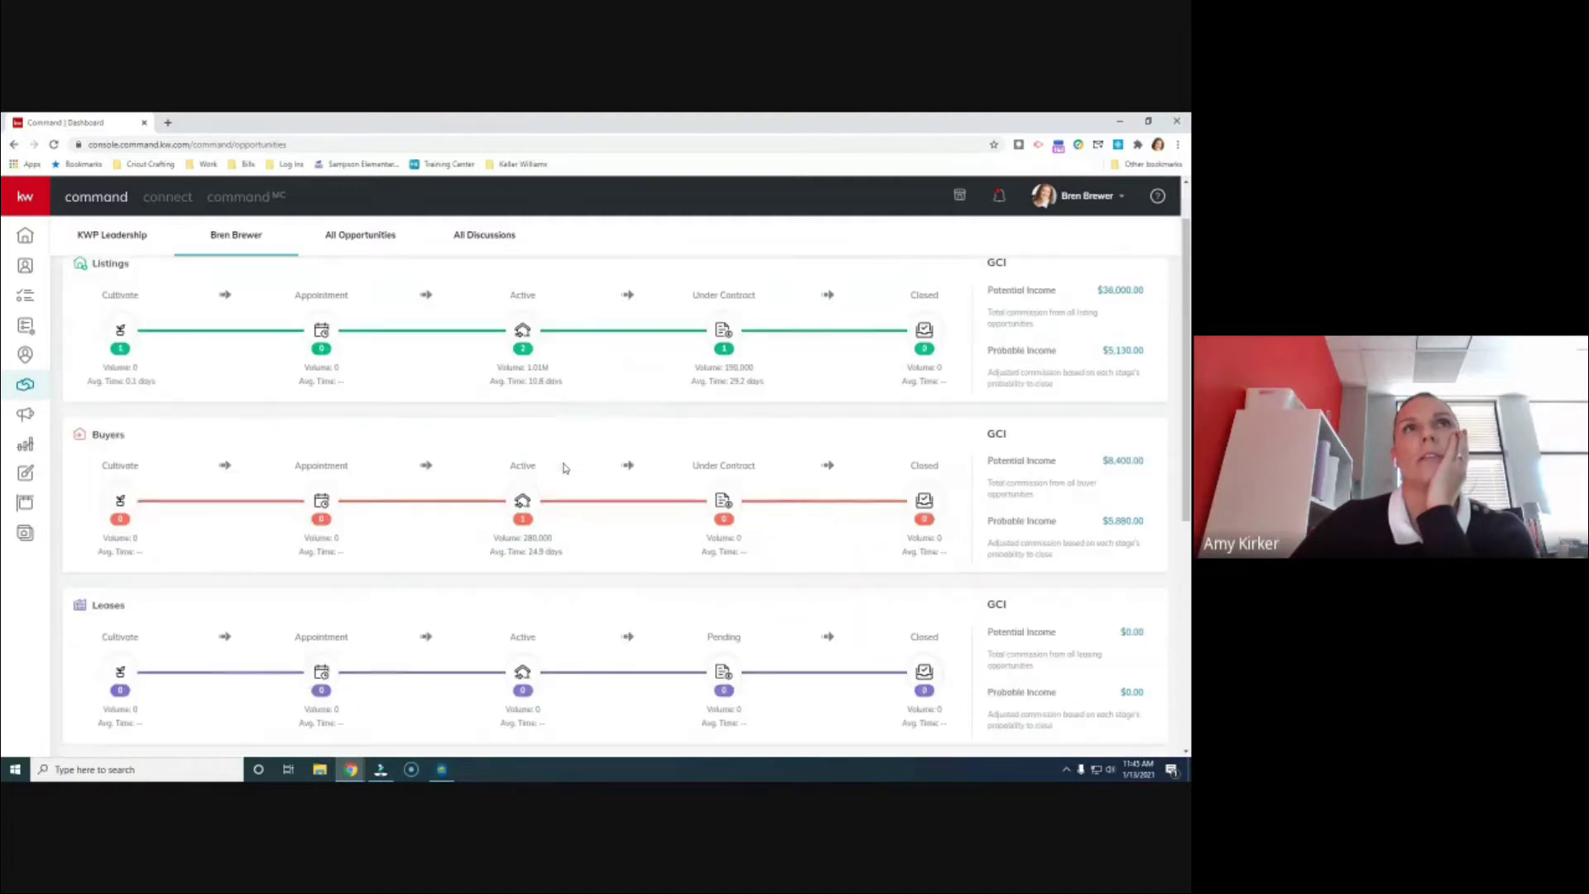
{"action": "key", "text": "super+a"}
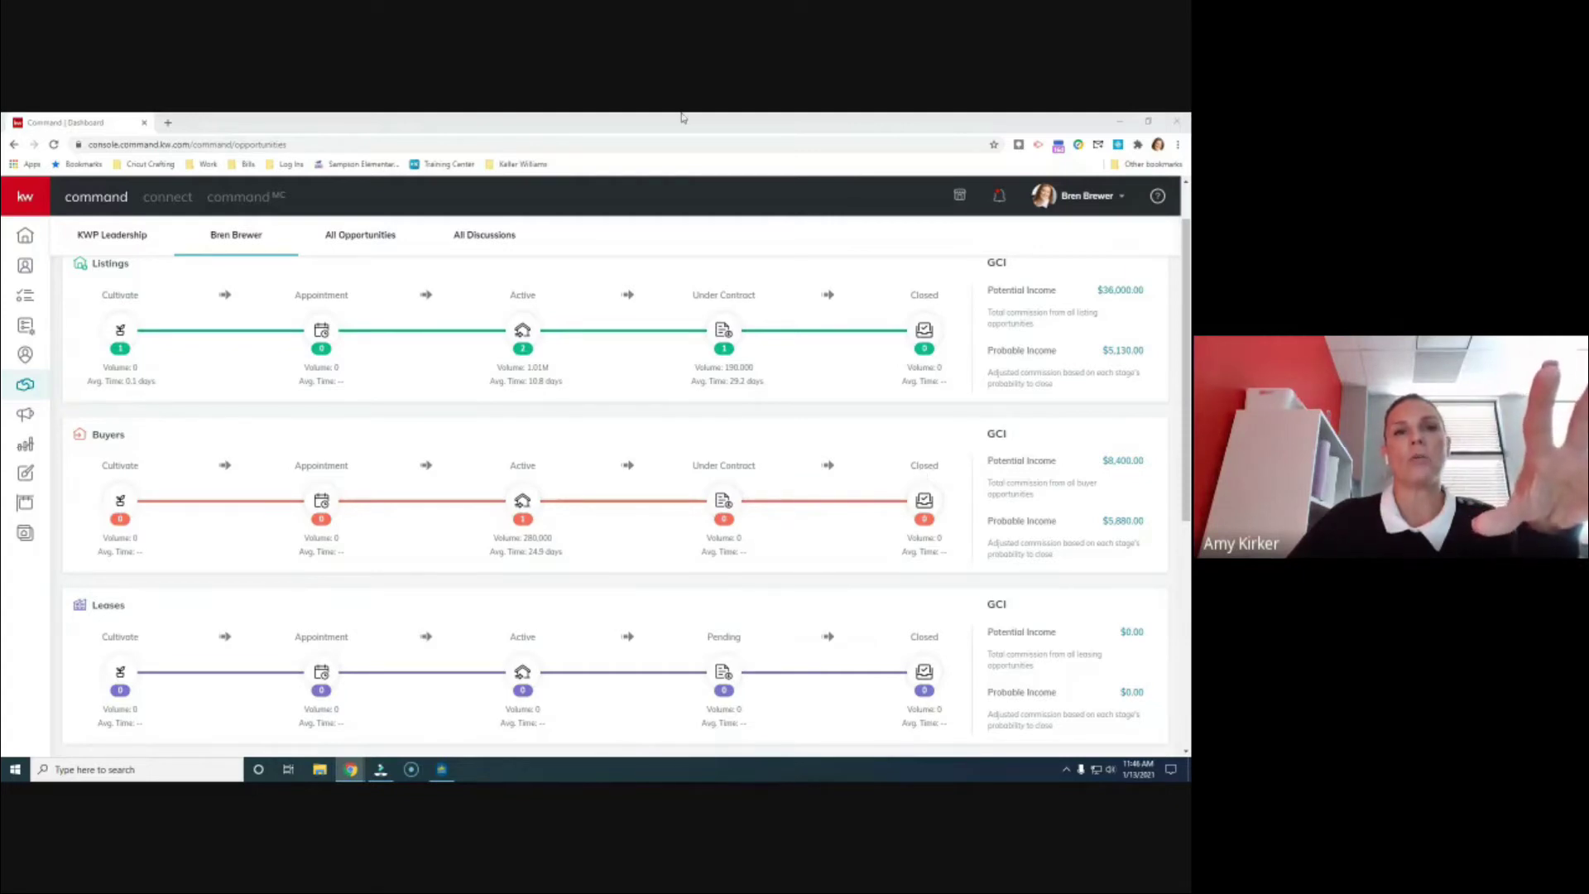
{"action": "left_click", "coordinate": [106, 239]}
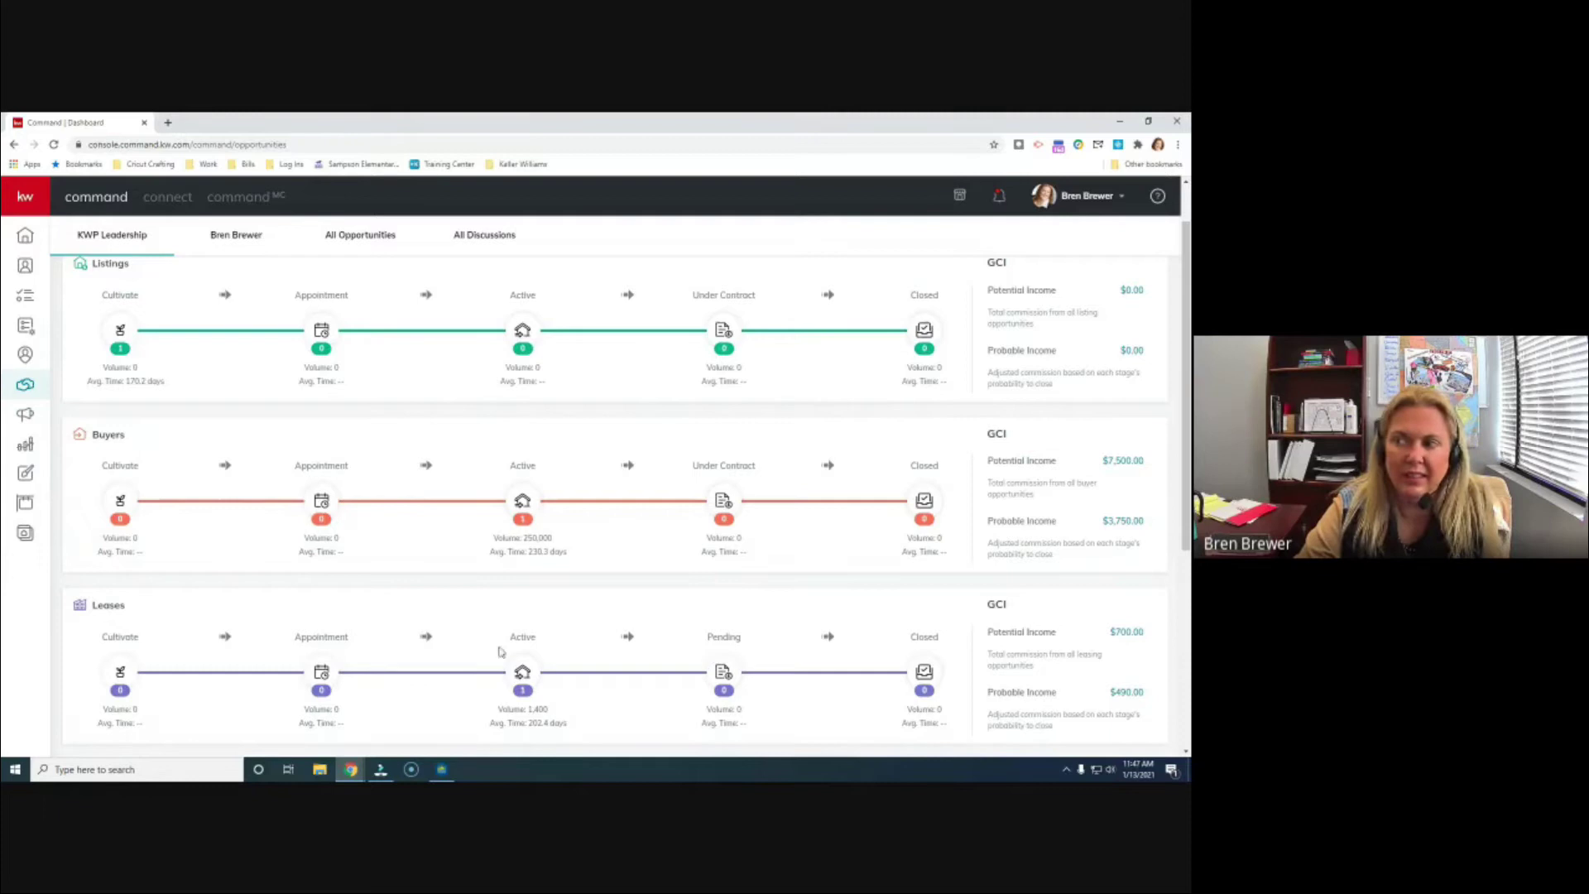
{"action": "scroll", "coordinate": [251, 576], "scroll_direction": "up", "scroll_amount": 1}
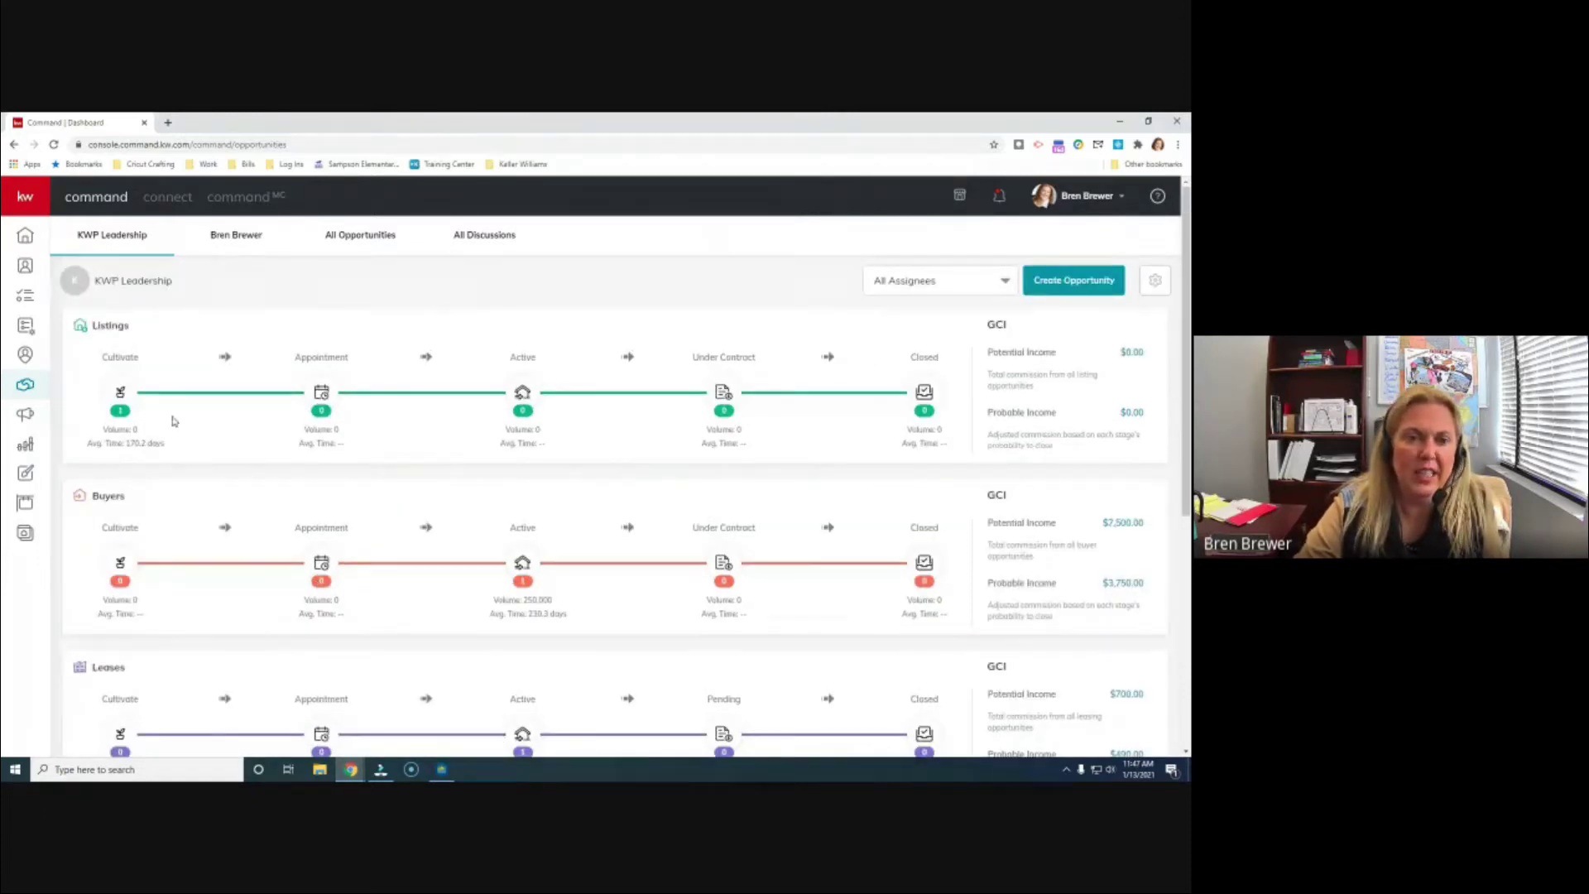
{"action": "left_click", "coordinate": [119, 395]}
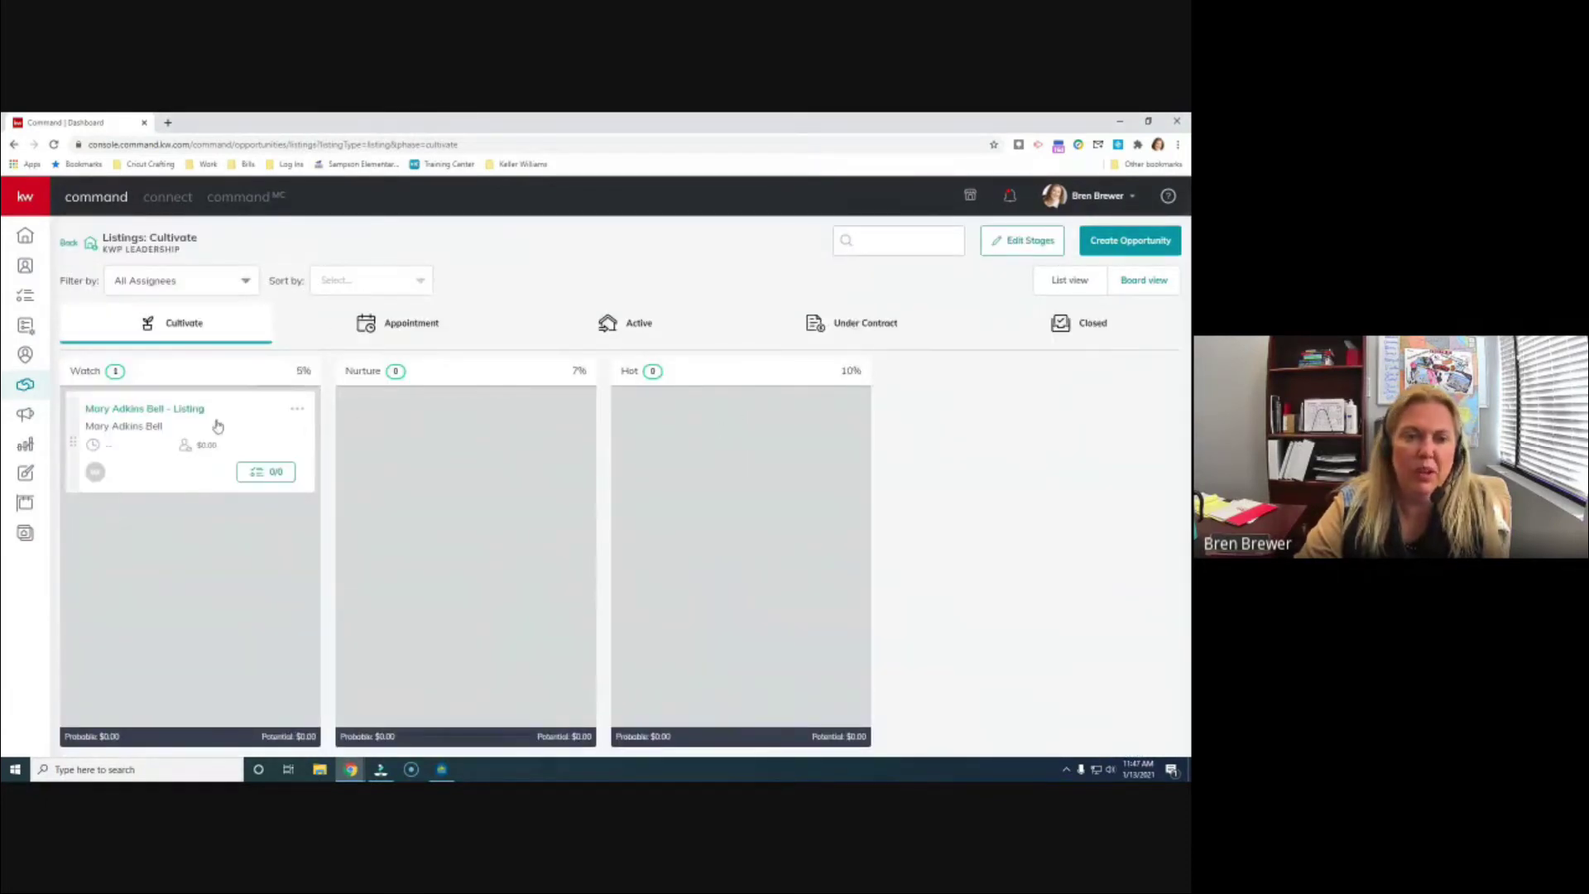
Step: Open the agent's own Cultivate listings board and move the listing opportunity from Watch to Nurture and on to Hot
{"action": "left_click", "coordinate": [25, 384]}
{"action": "left_click", "coordinate": [241, 235]}
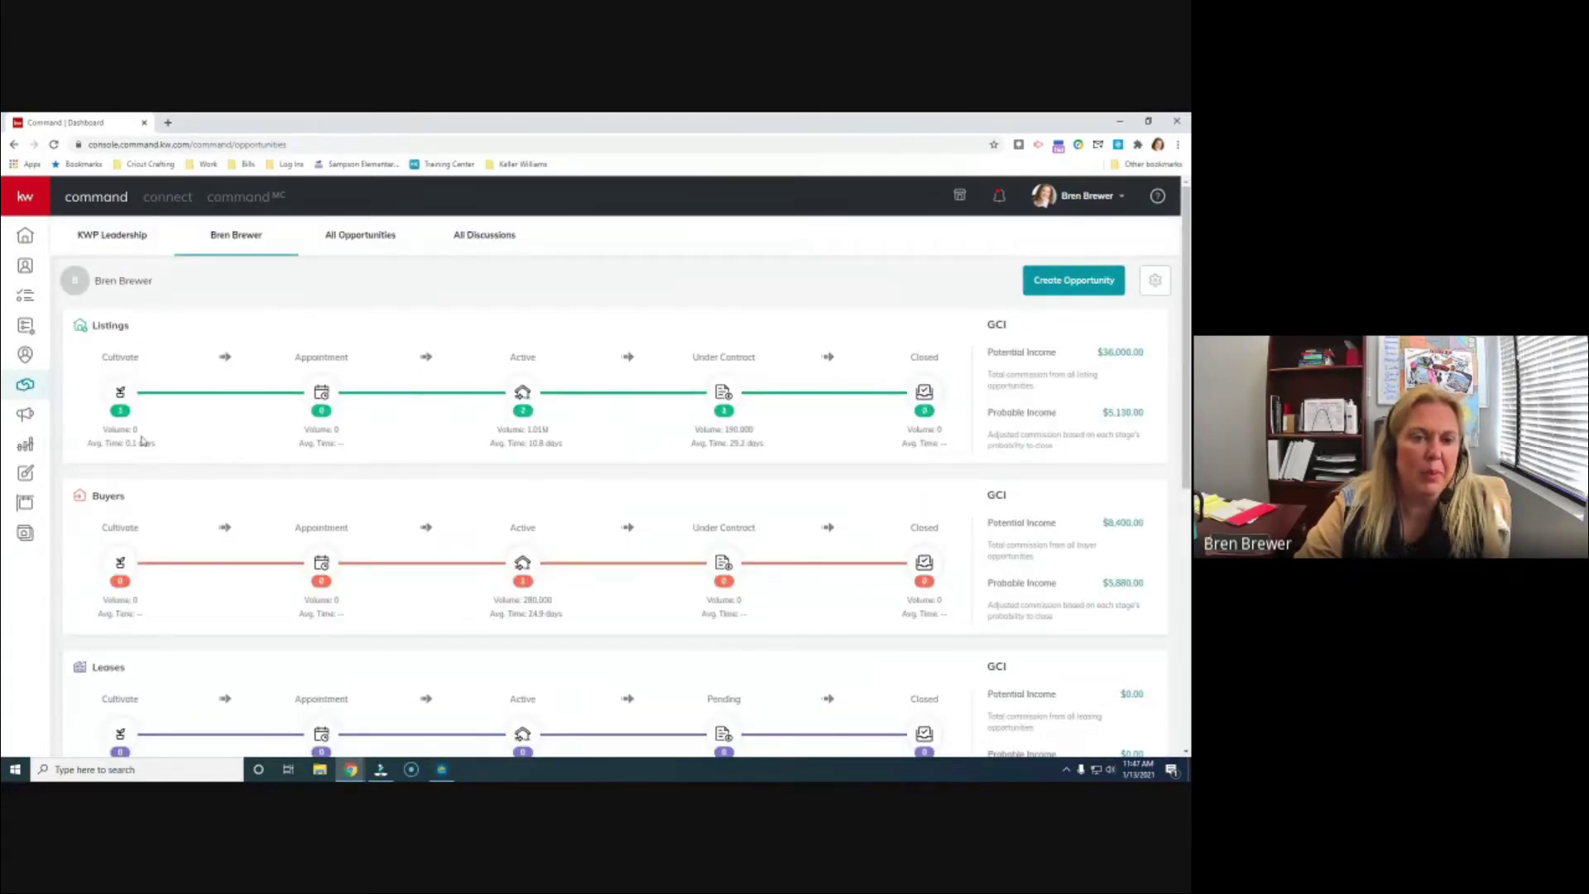
{"action": "left_click", "coordinate": [119, 390]}
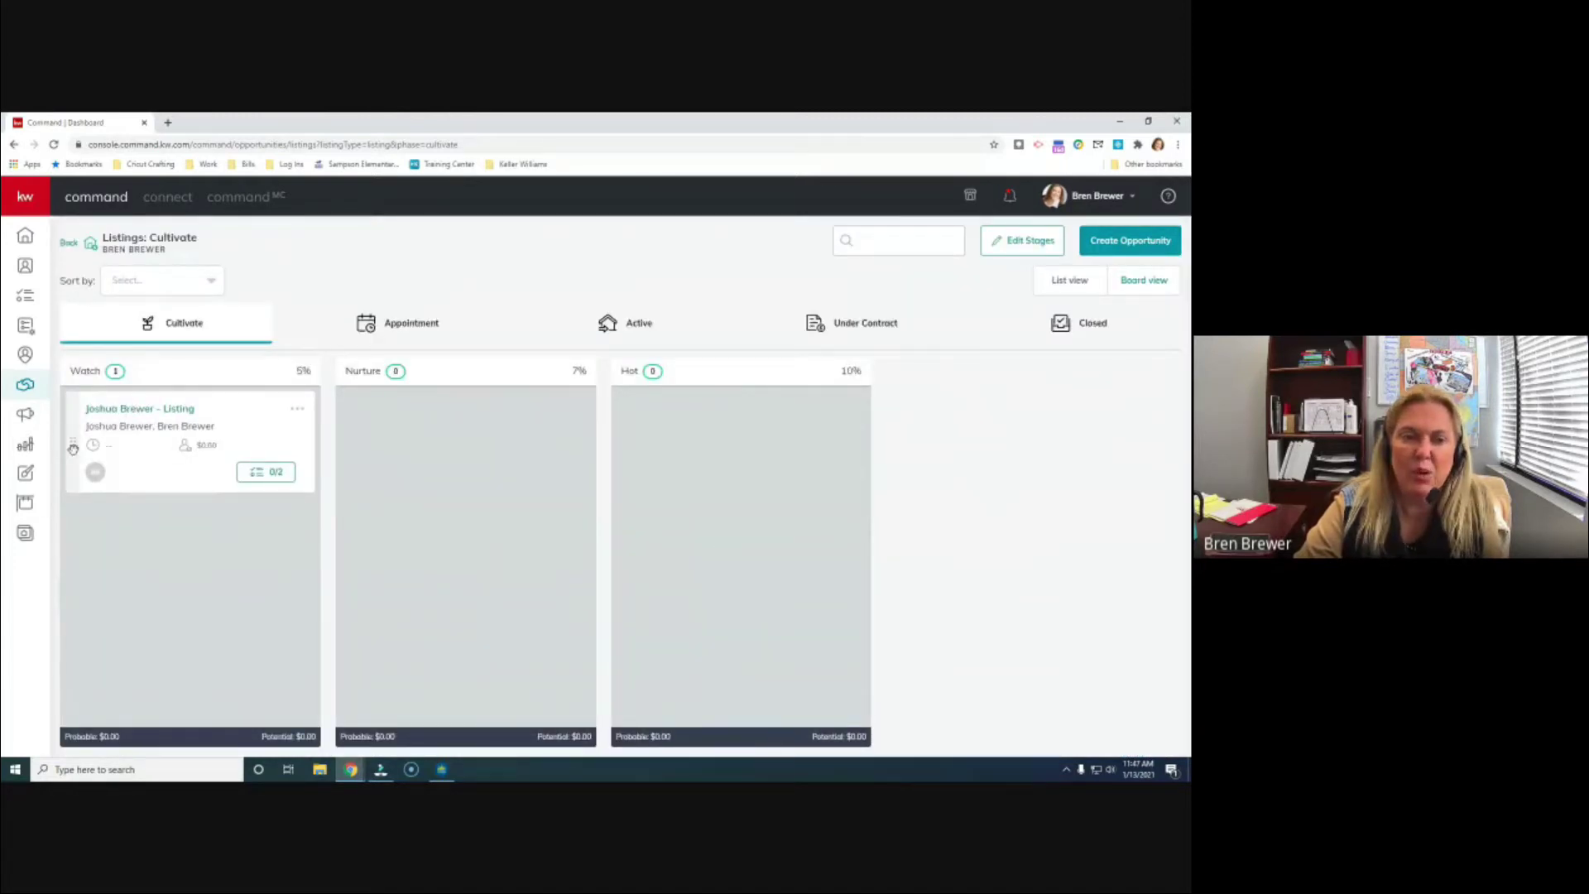
{"action": "left_click_drag", "start_coordinate": [72, 451], "coordinate": [355, 451]}
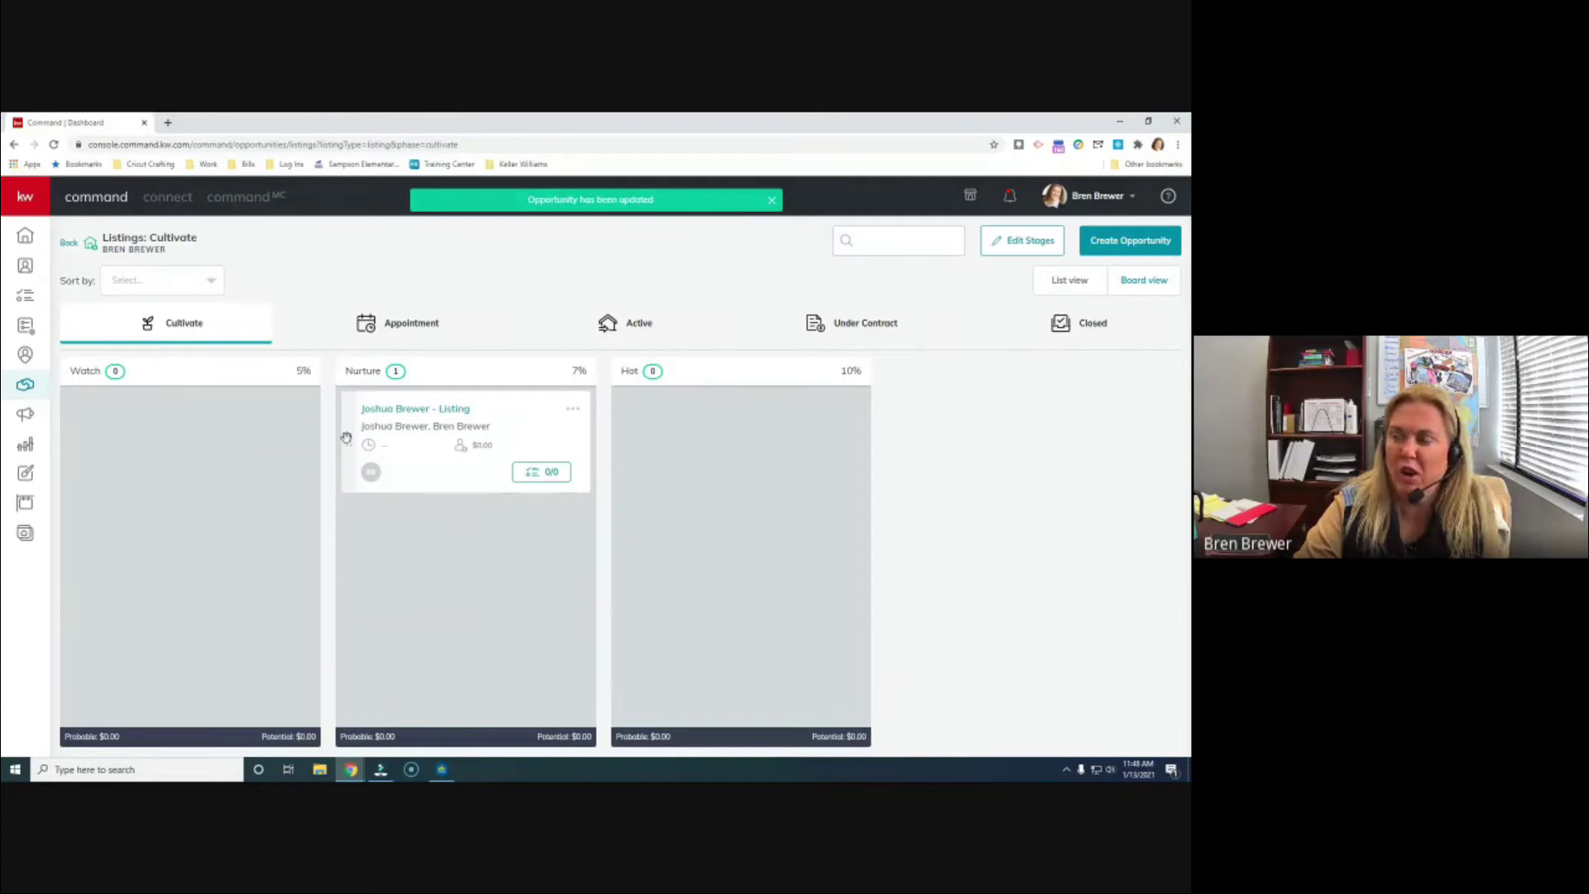
{"action": "left_click_drag", "start_coordinate": [347, 439], "coordinate": [674, 451]}
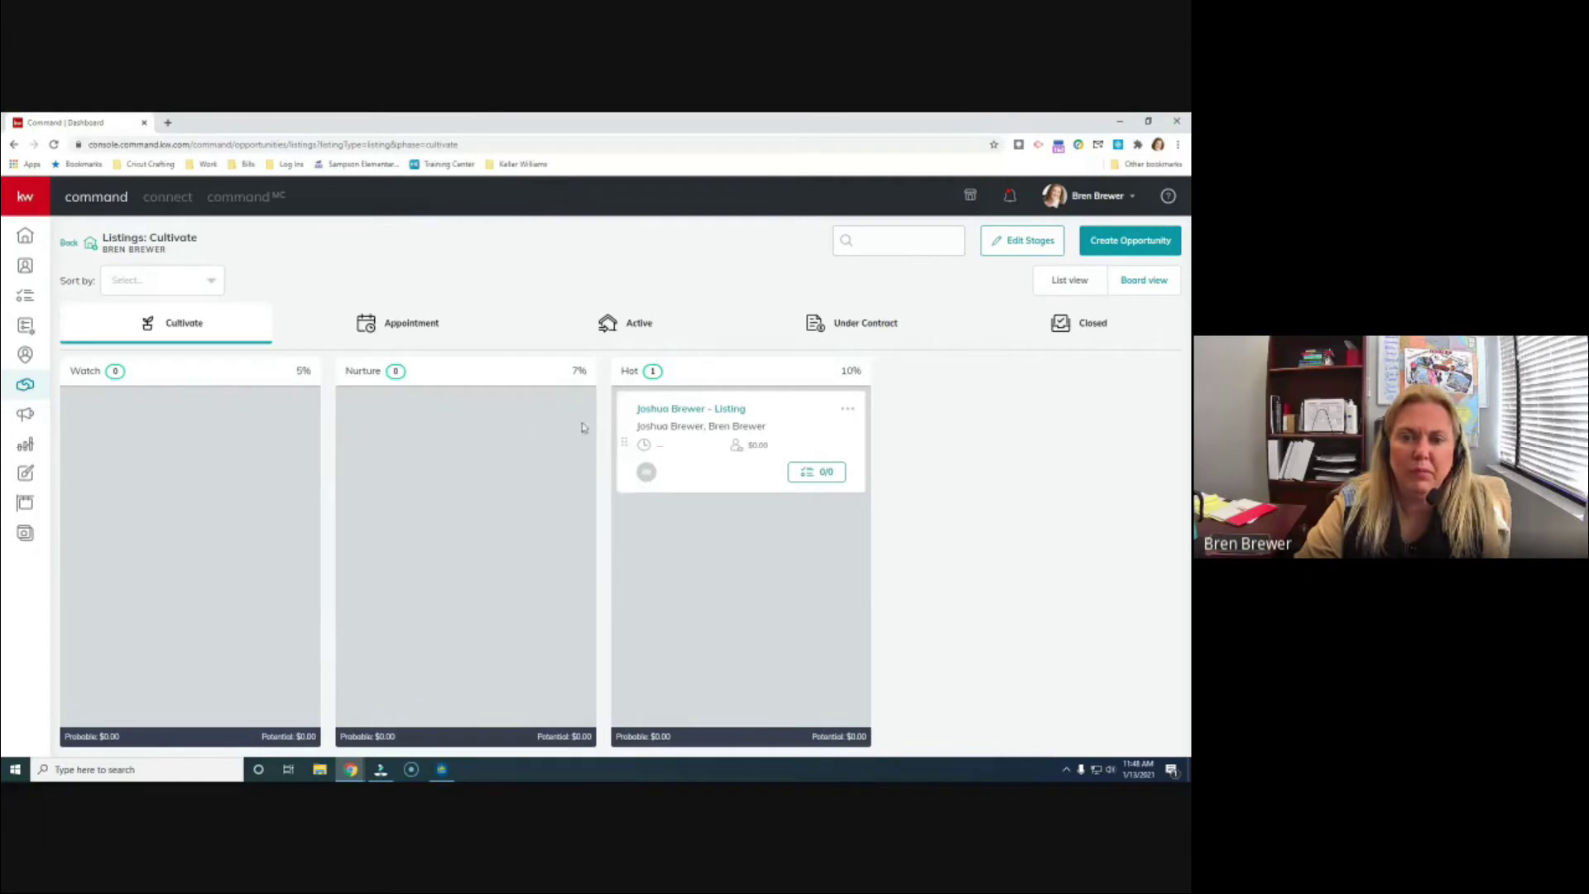
Step: Move the listing opportunity from the Hot stage to the Appointment phase and open that phase's board
{"action": "left_click_drag", "start_coordinate": [705, 411], "coordinate": [1072, 361]}
{"action": "left_click_drag", "start_coordinate": [1018, 421], "coordinate": [392, 325]}
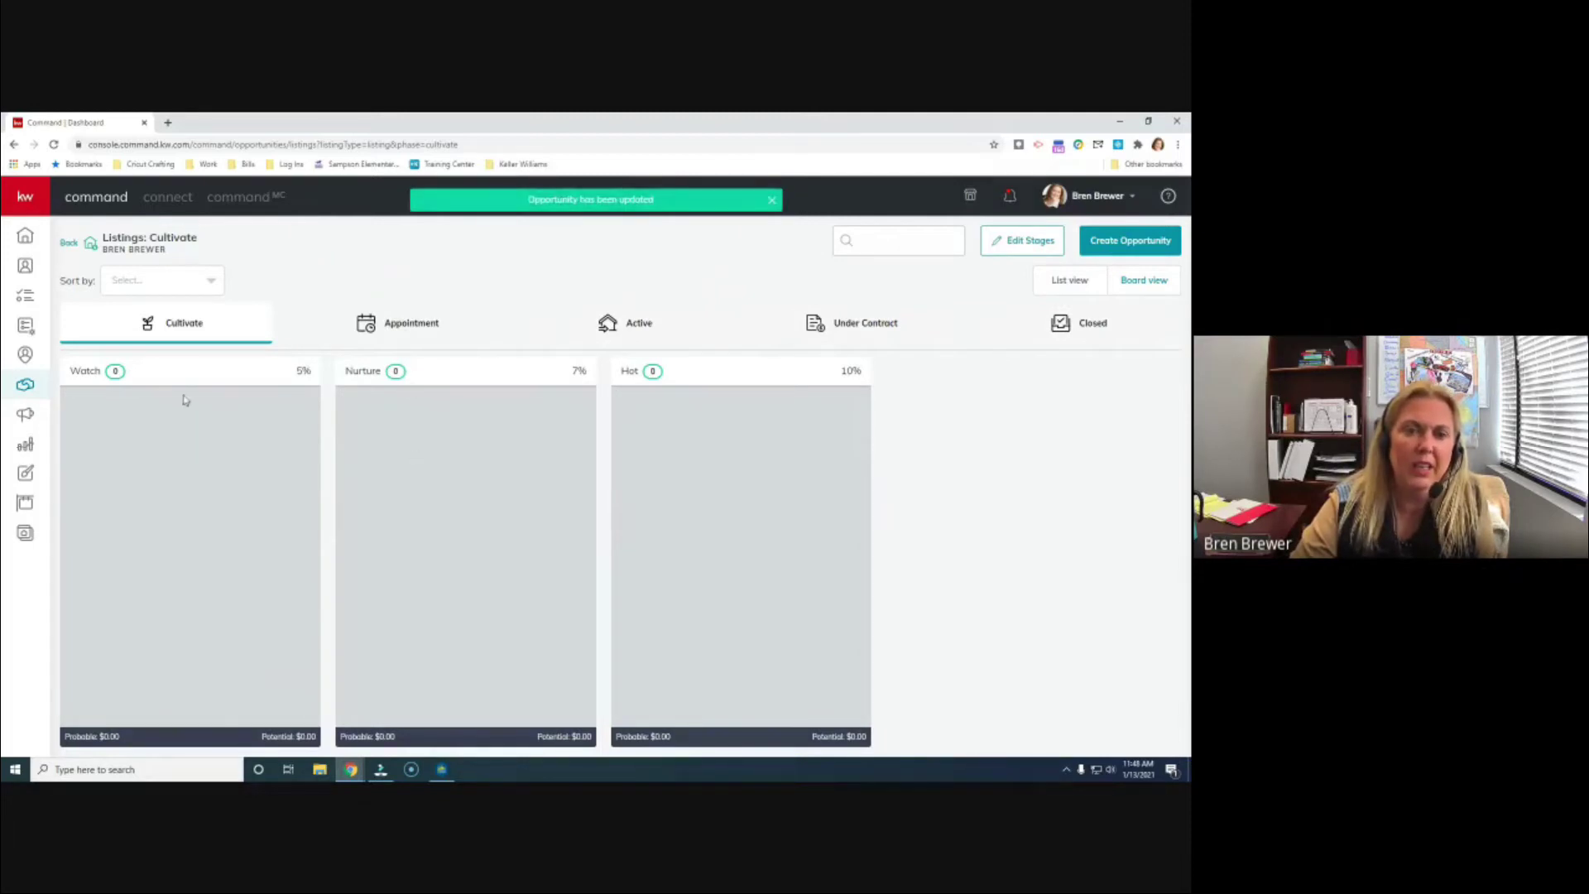
{"action": "left_click", "coordinate": [412, 327]}
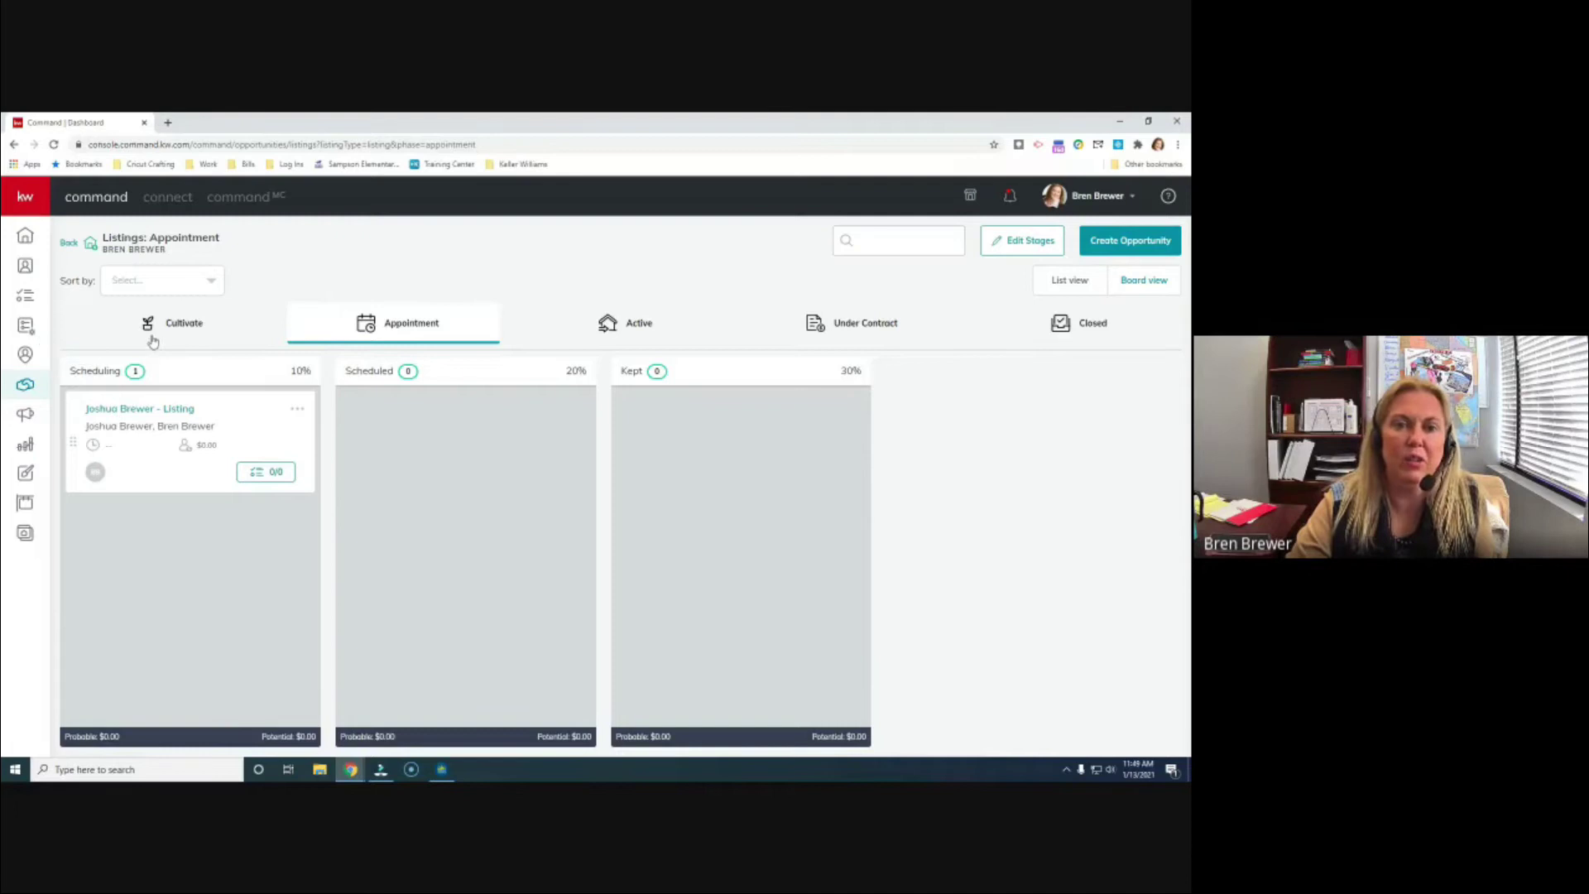
Step: Compare the stages of the Closed, Cultivate and Appointment phases and check the listing card's archive option without archiving it
{"action": "left_click", "coordinate": [1100, 324]}
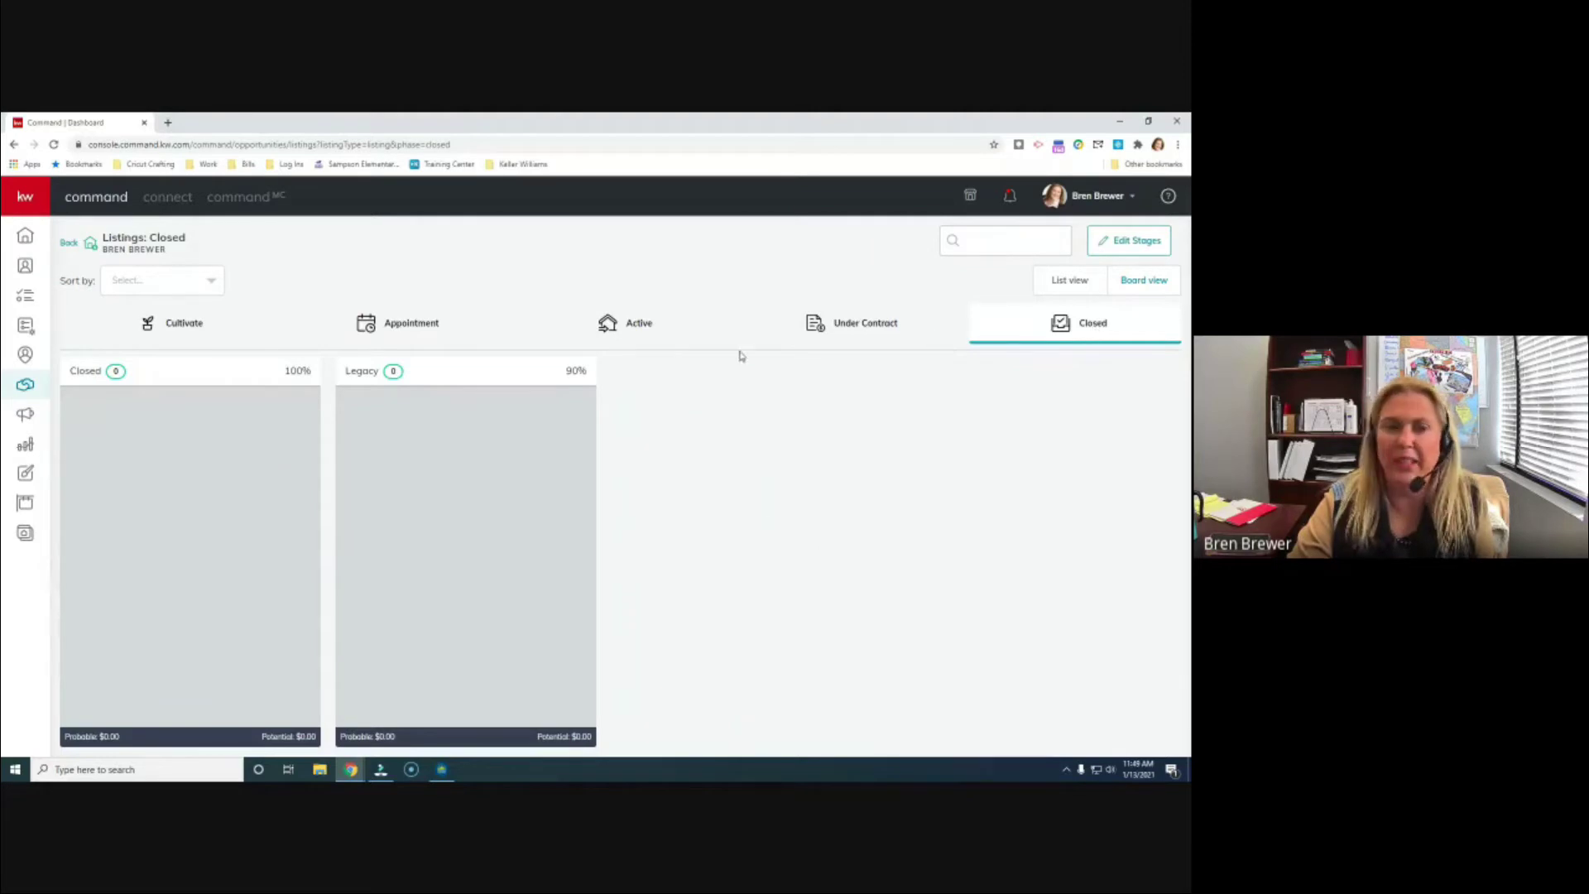
{"action": "left_click", "coordinate": [185, 328]}
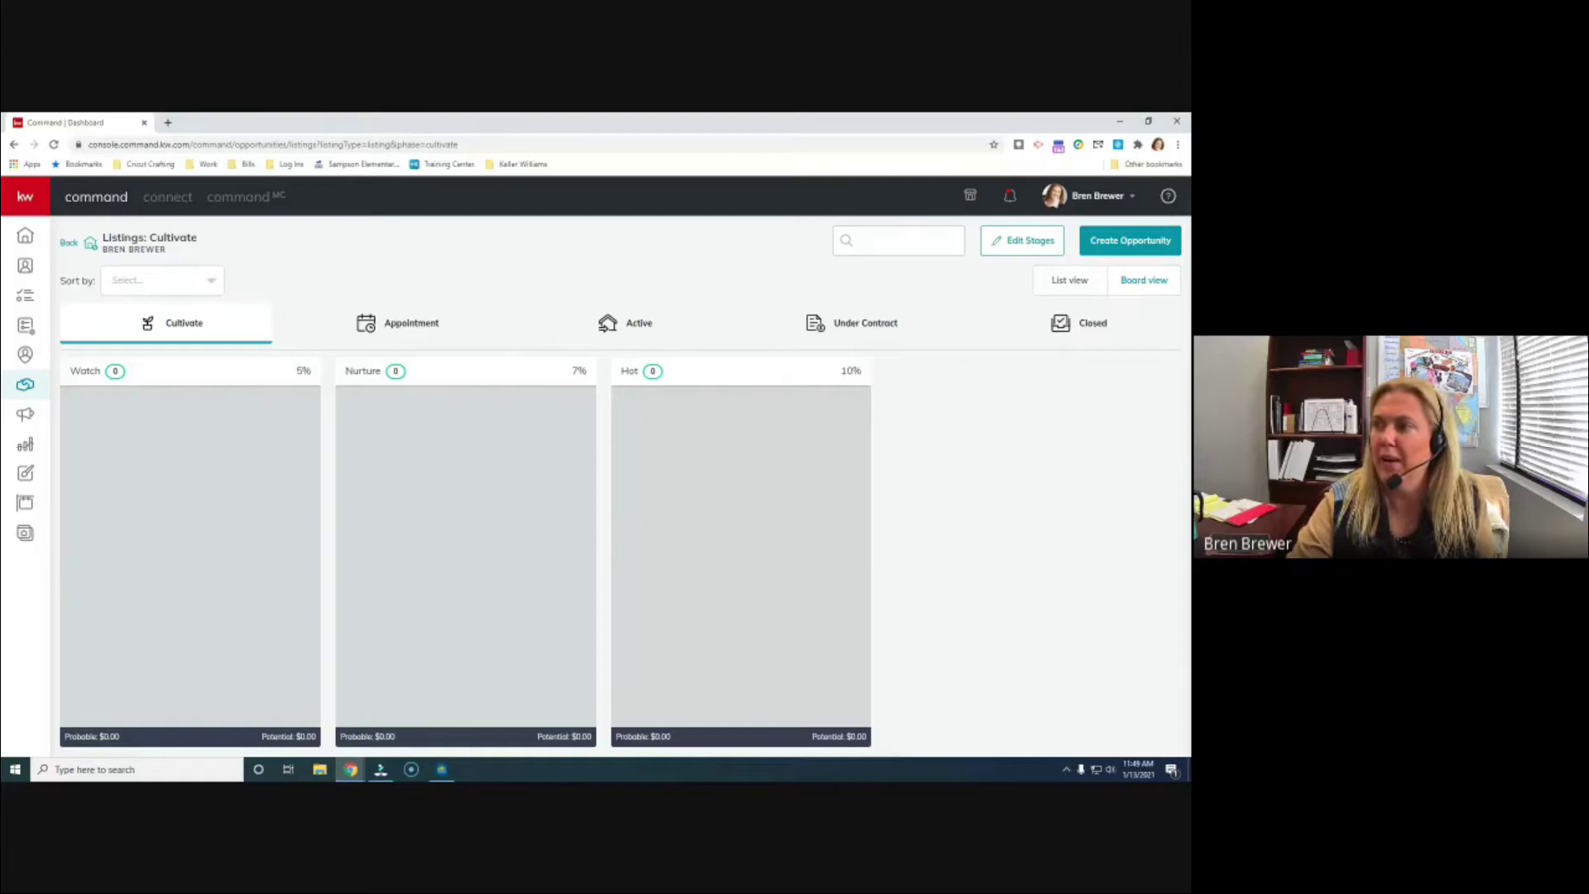
{"action": "left_click", "coordinate": [379, 327]}
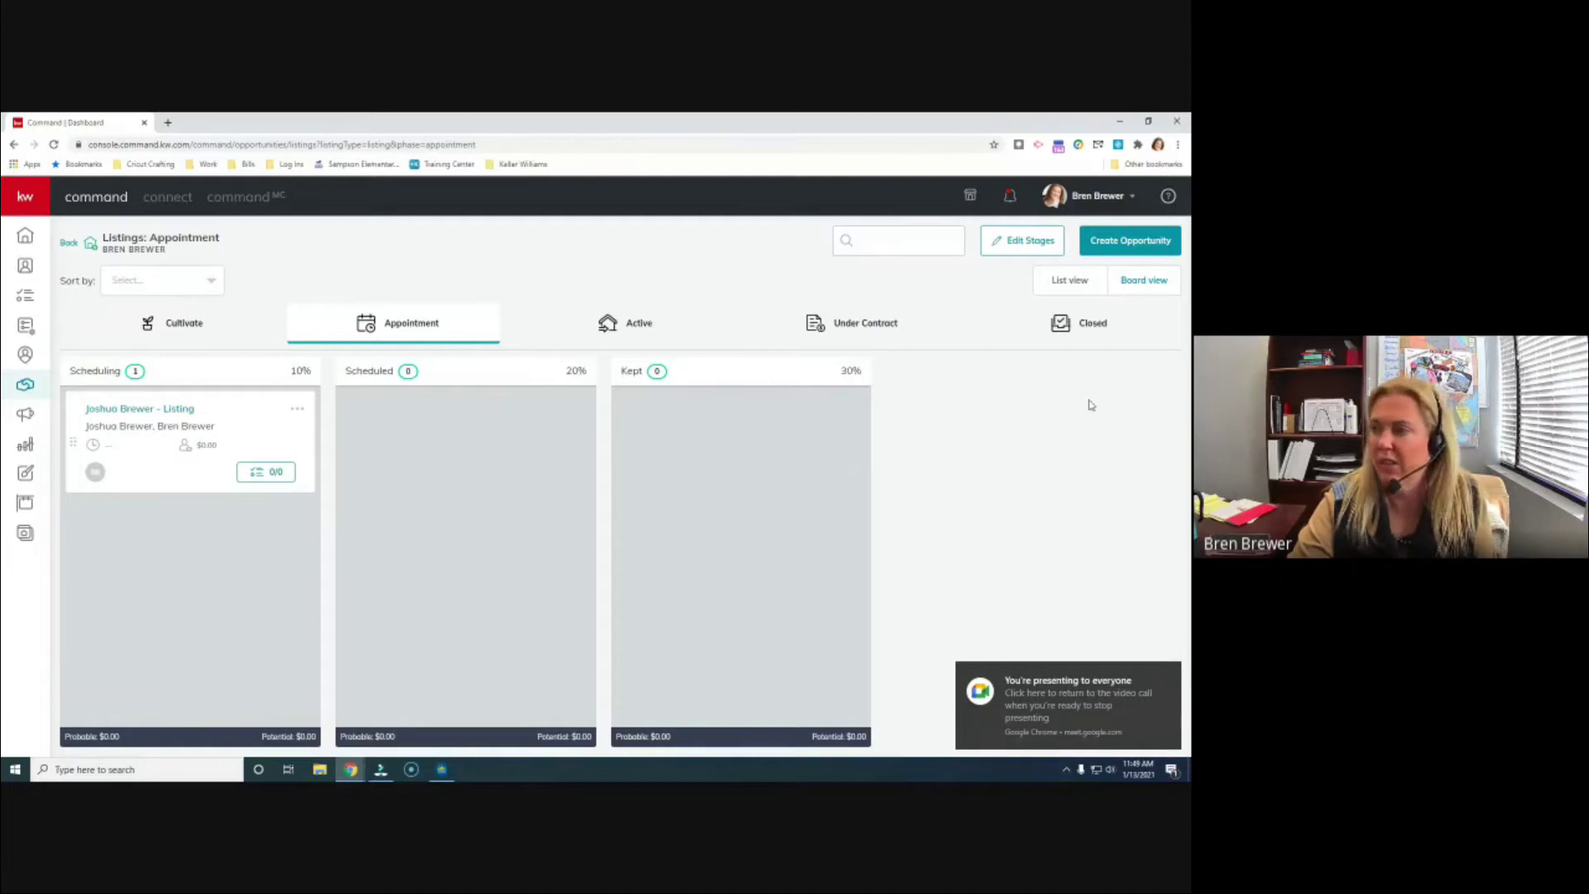
{"action": "left_click", "coordinate": [1100, 337]}
{"action": "left_click", "coordinate": [185, 326]}
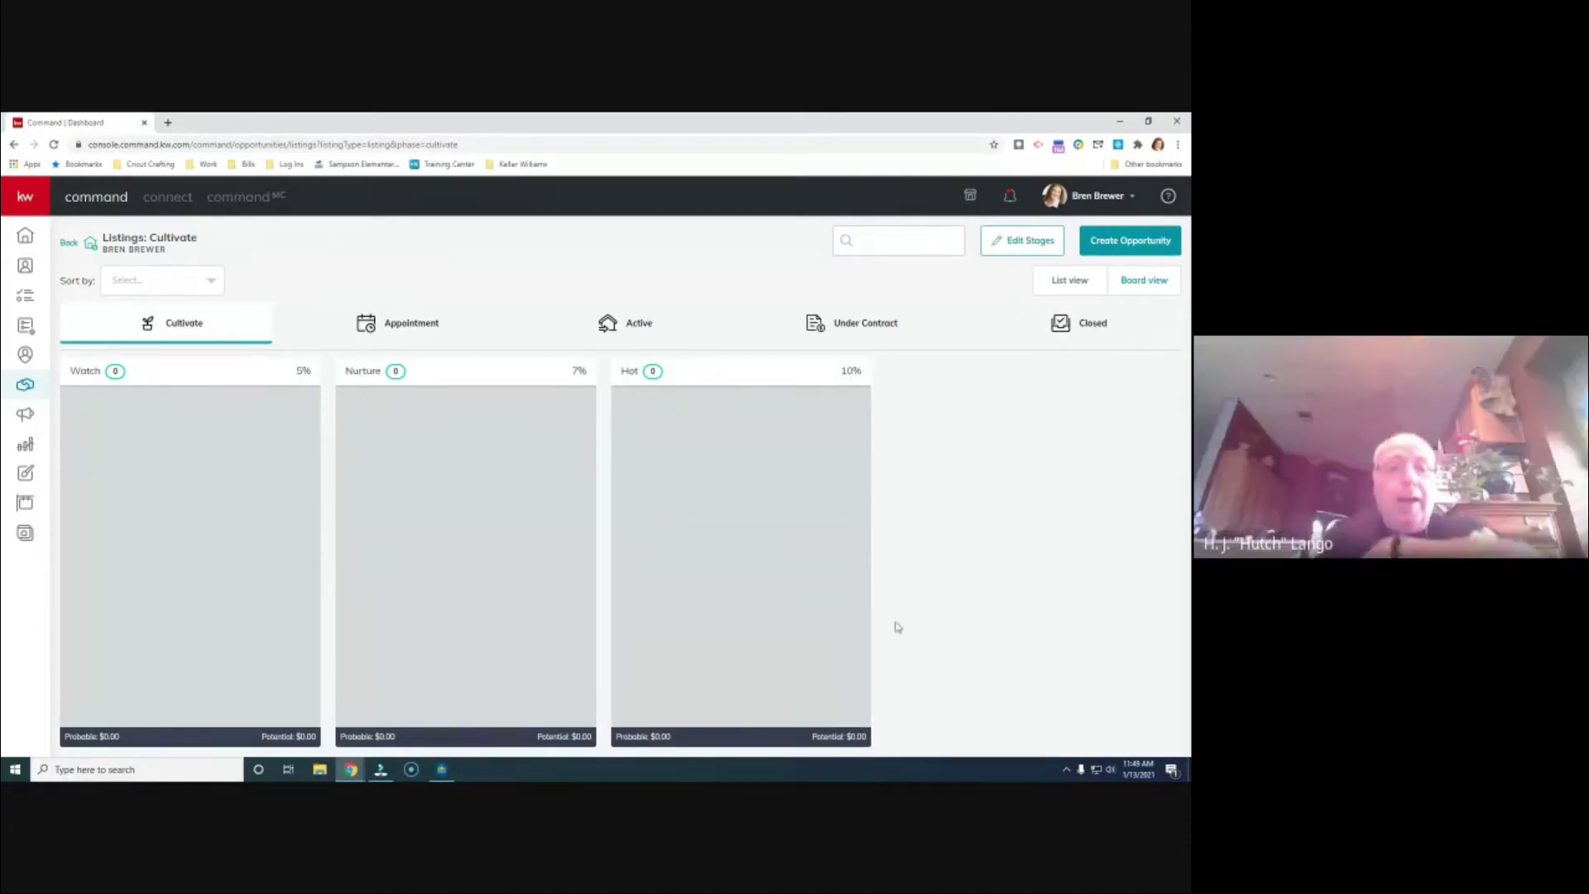
{"action": "left_click", "coordinate": [416, 327]}
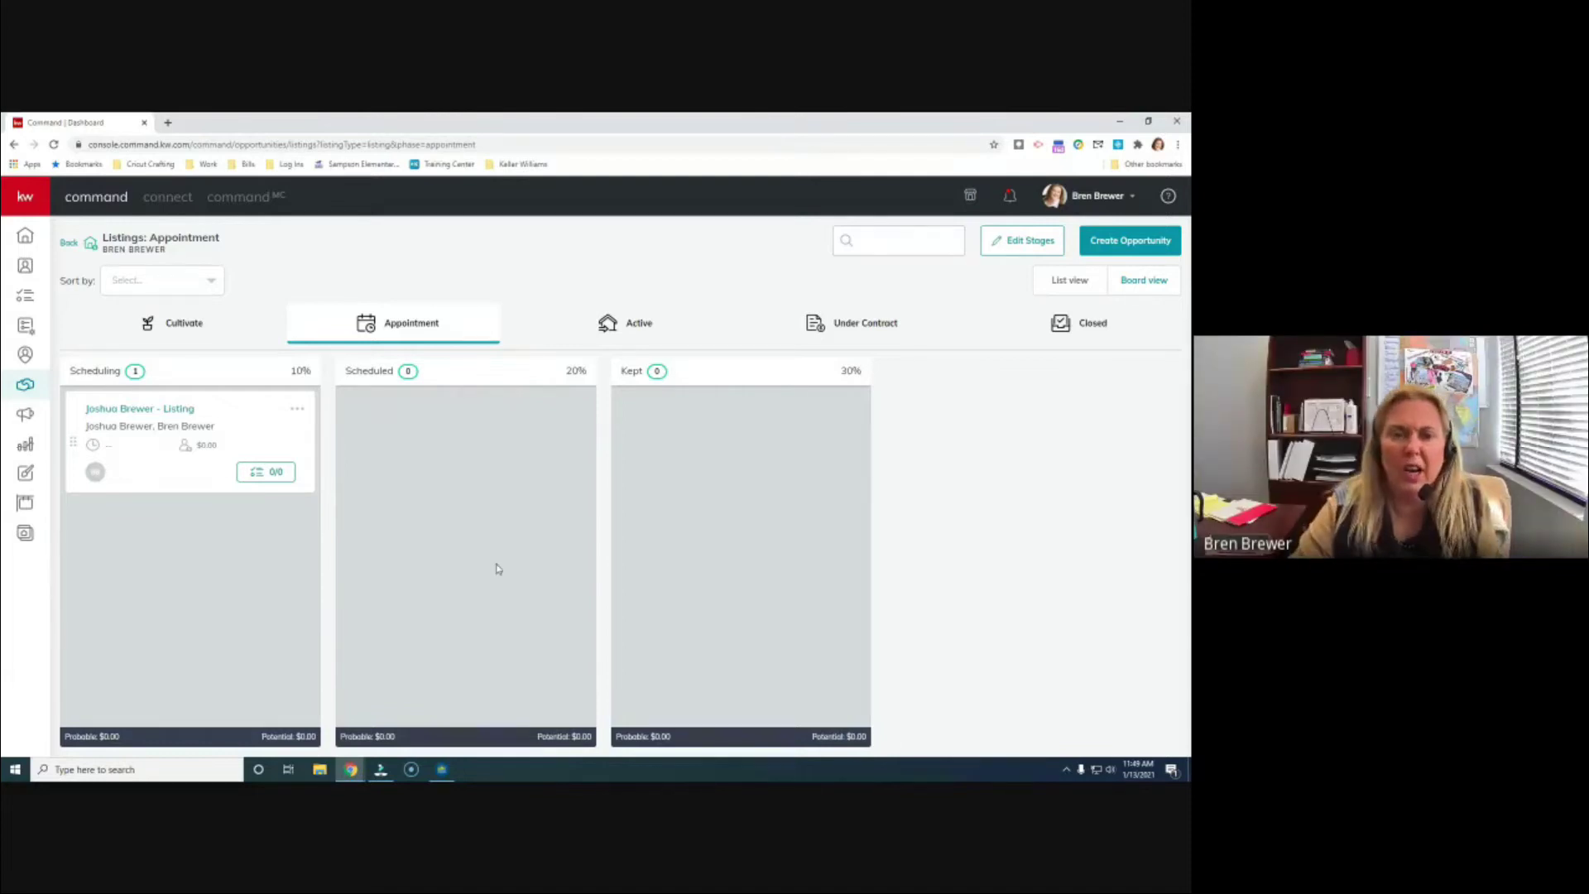
{"action": "left_click", "coordinate": [298, 411]}
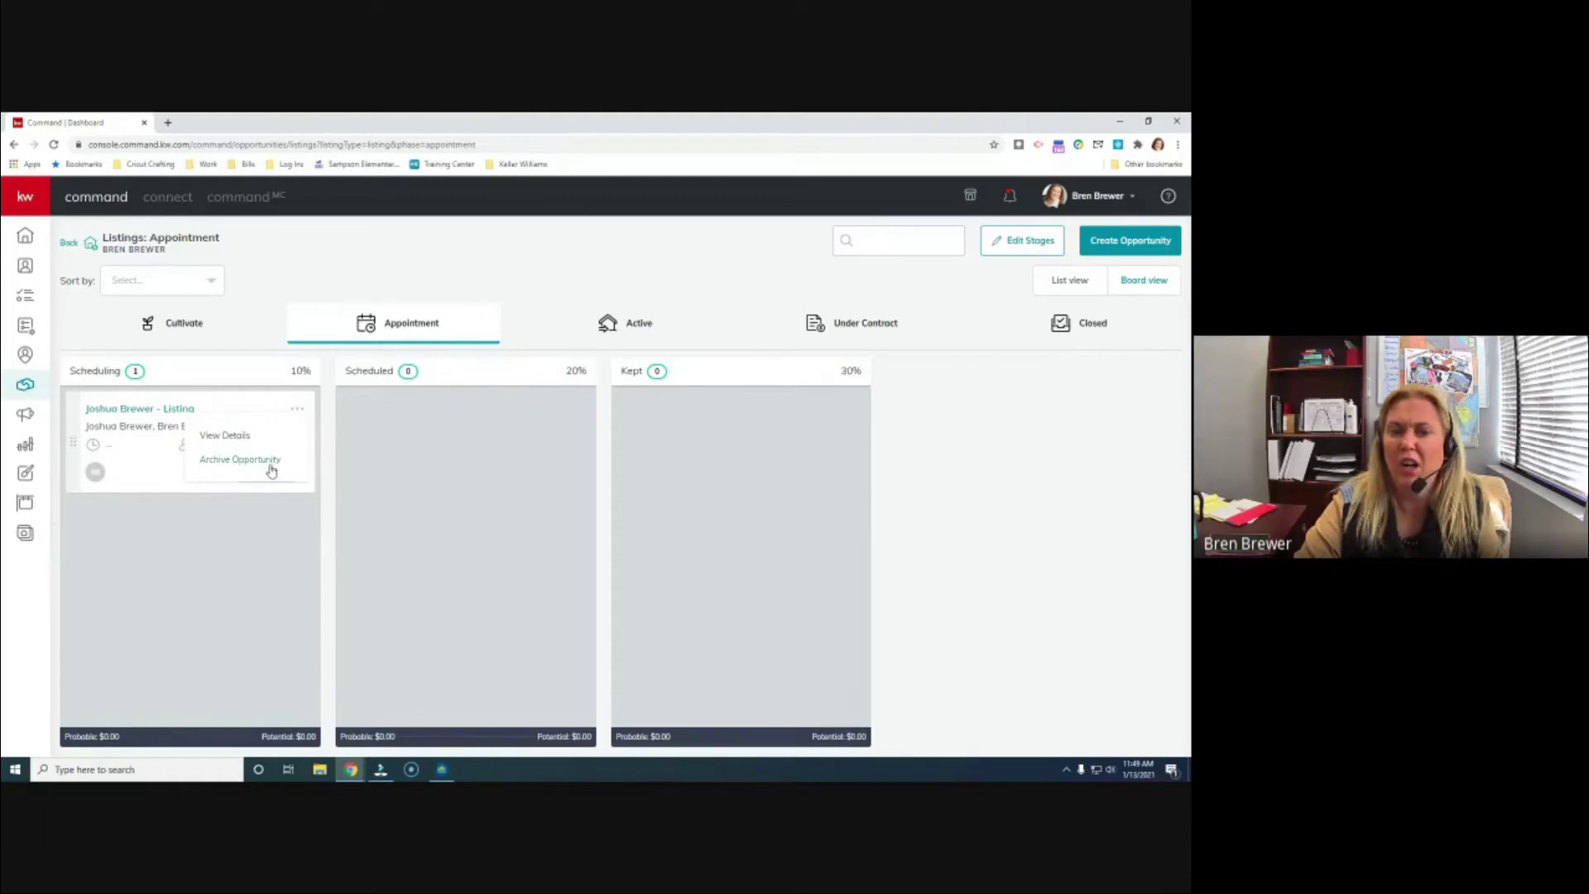
{"action": "left_click", "coordinate": [514, 509]}
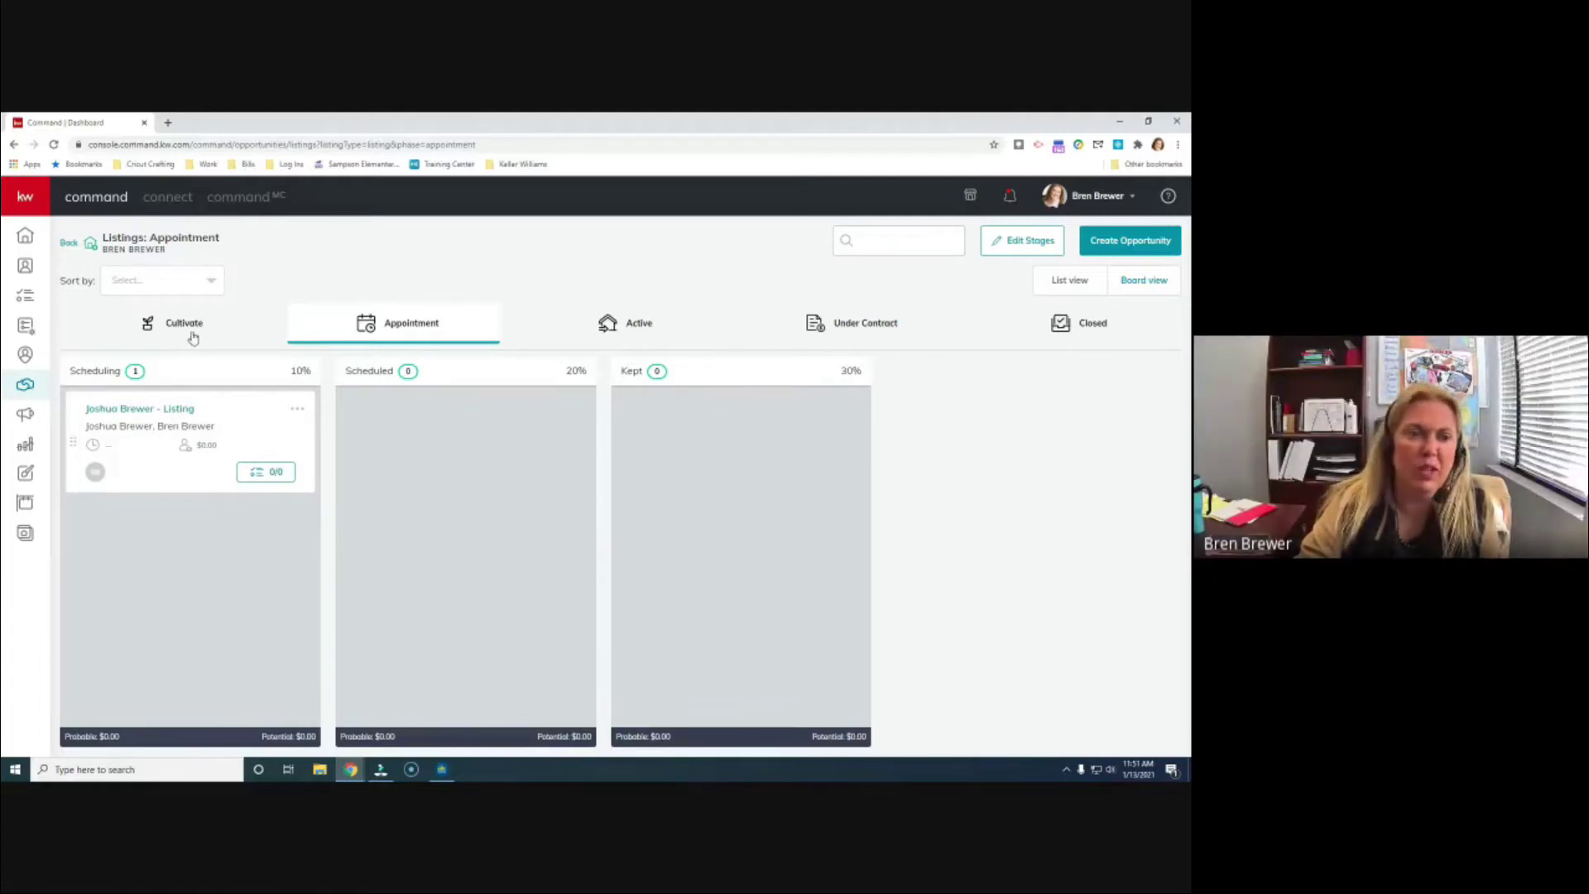
Step: Return to the opportunities dashboard and look over the Listings, Buyers and Leases pipelines, GCI figures, ratio and activity chart
{"action": "left_click", "coordinate": [25, 386]}
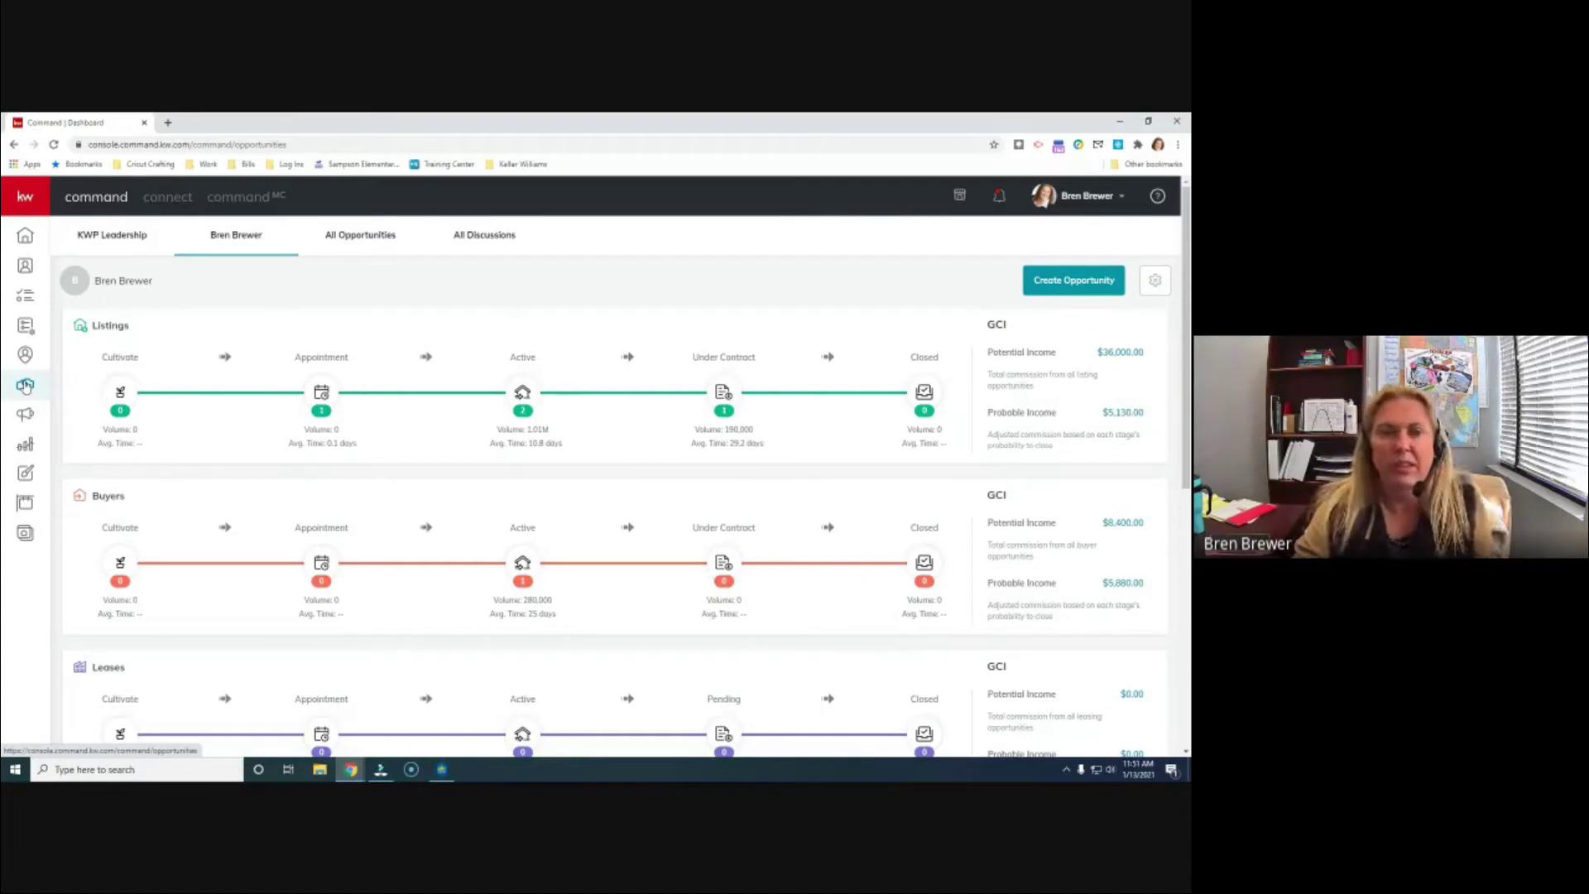
{"action": "scroll", "coordinate": [300, 434], "scroll_direction": "down", "scroll_amount": 1}
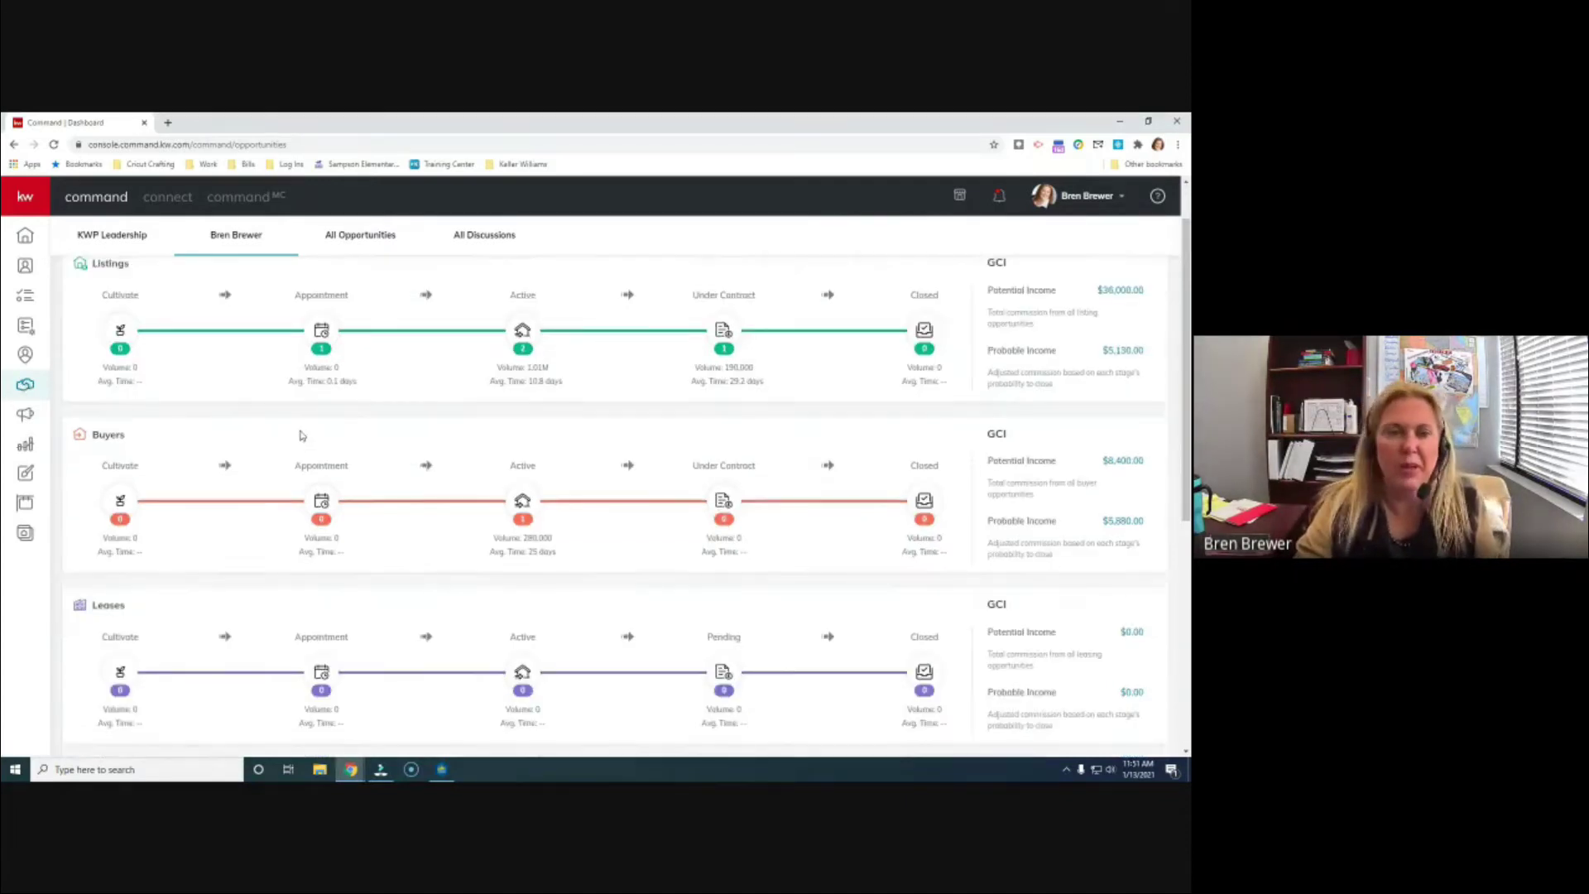
{"action": "scroll", "coordinate": [302, 435], "scroll_direction": "up", "scroll_amount": 1}
{"action": "scroll", "coordinate": [189, 571], "scroll_direction": "down", "scroll_amount": 2}
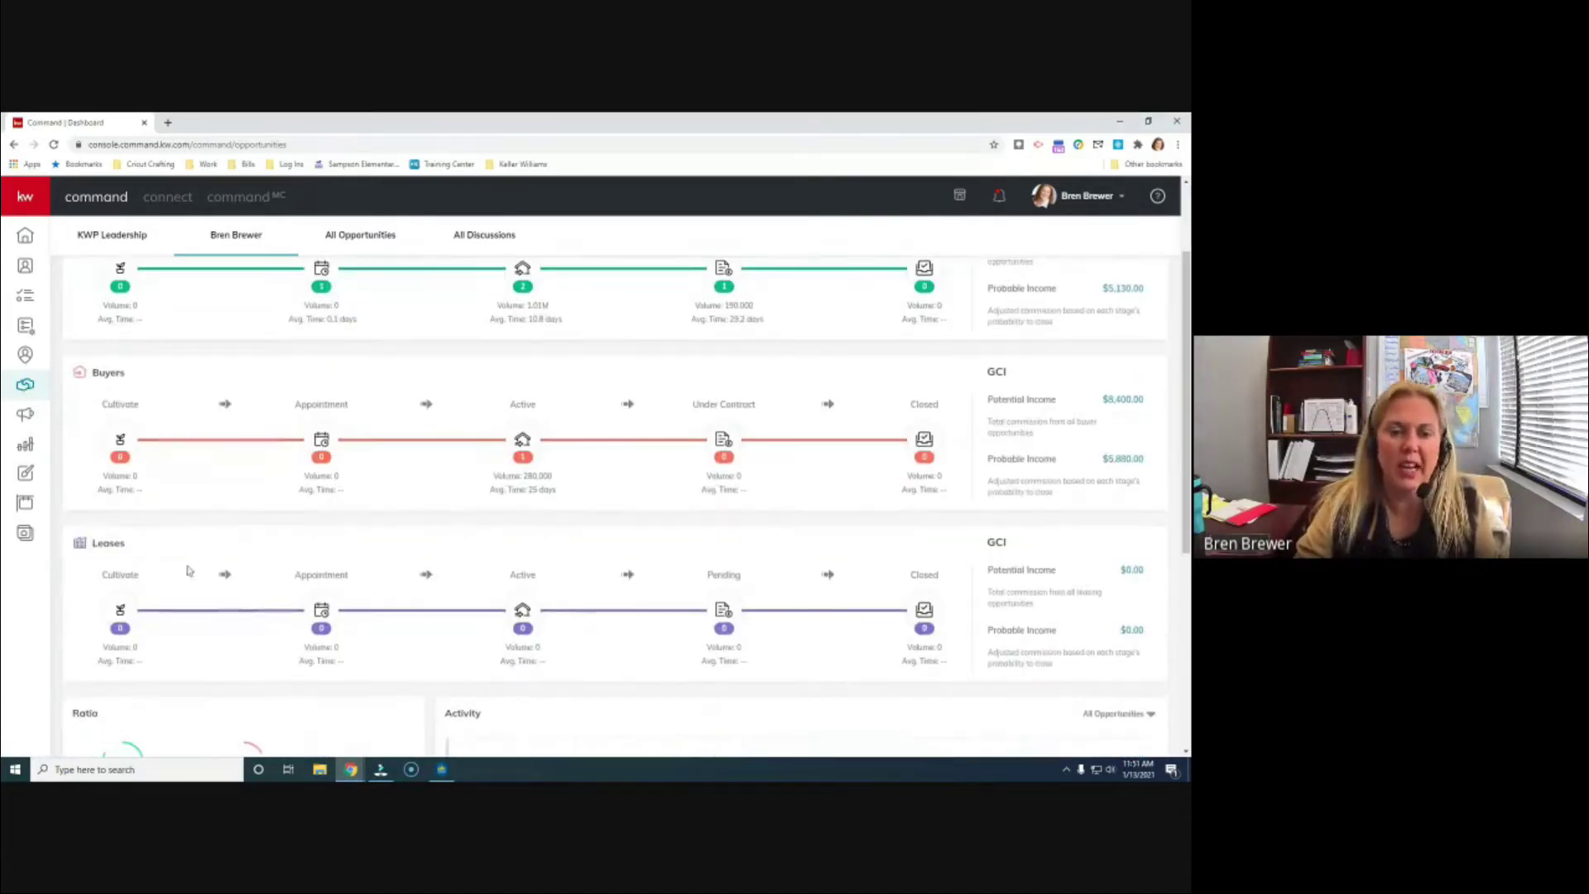
{"action": "scroll", "coordinate": [190, 572], "scroll_direction": "down", "scroll_amount": 1}
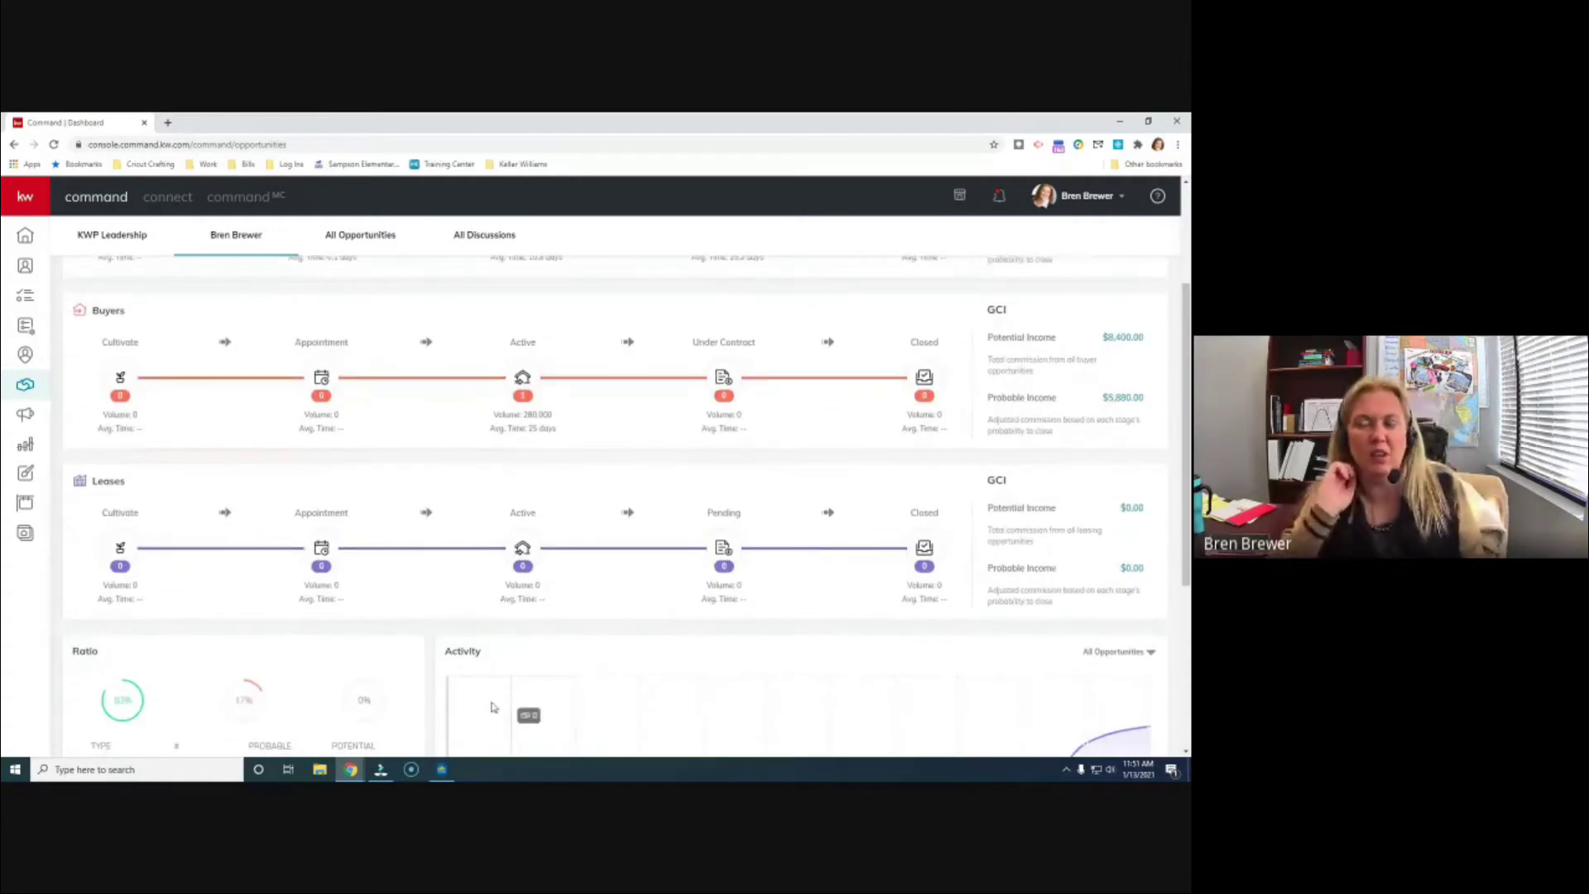
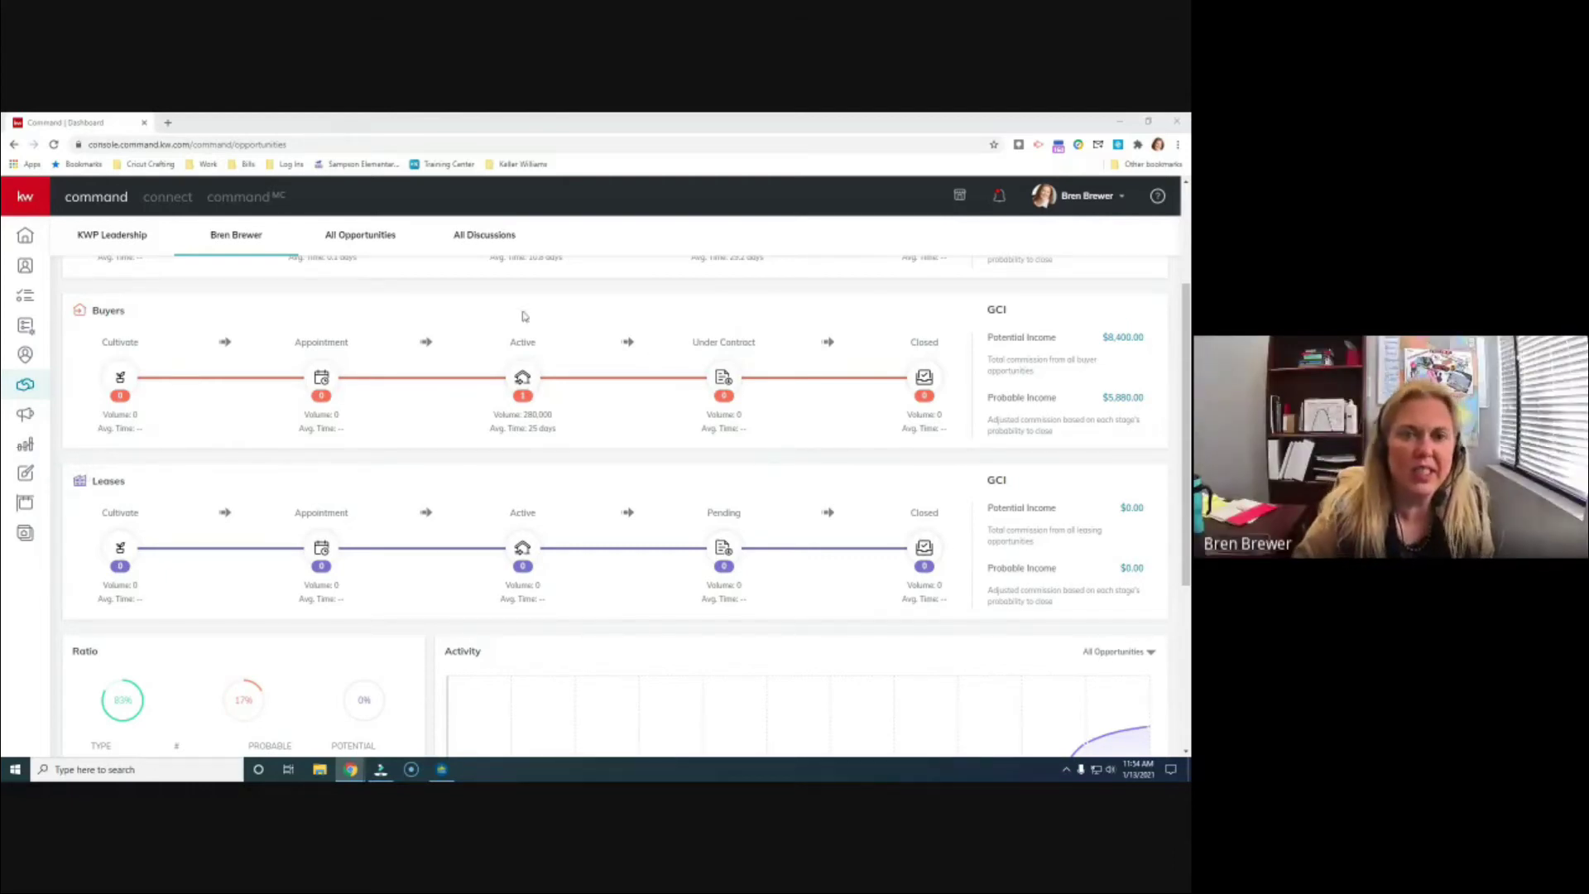
{"action": "scroll", "coordinate": [259, 422], "scroll_direction": "up", "scroll_amount": 3}
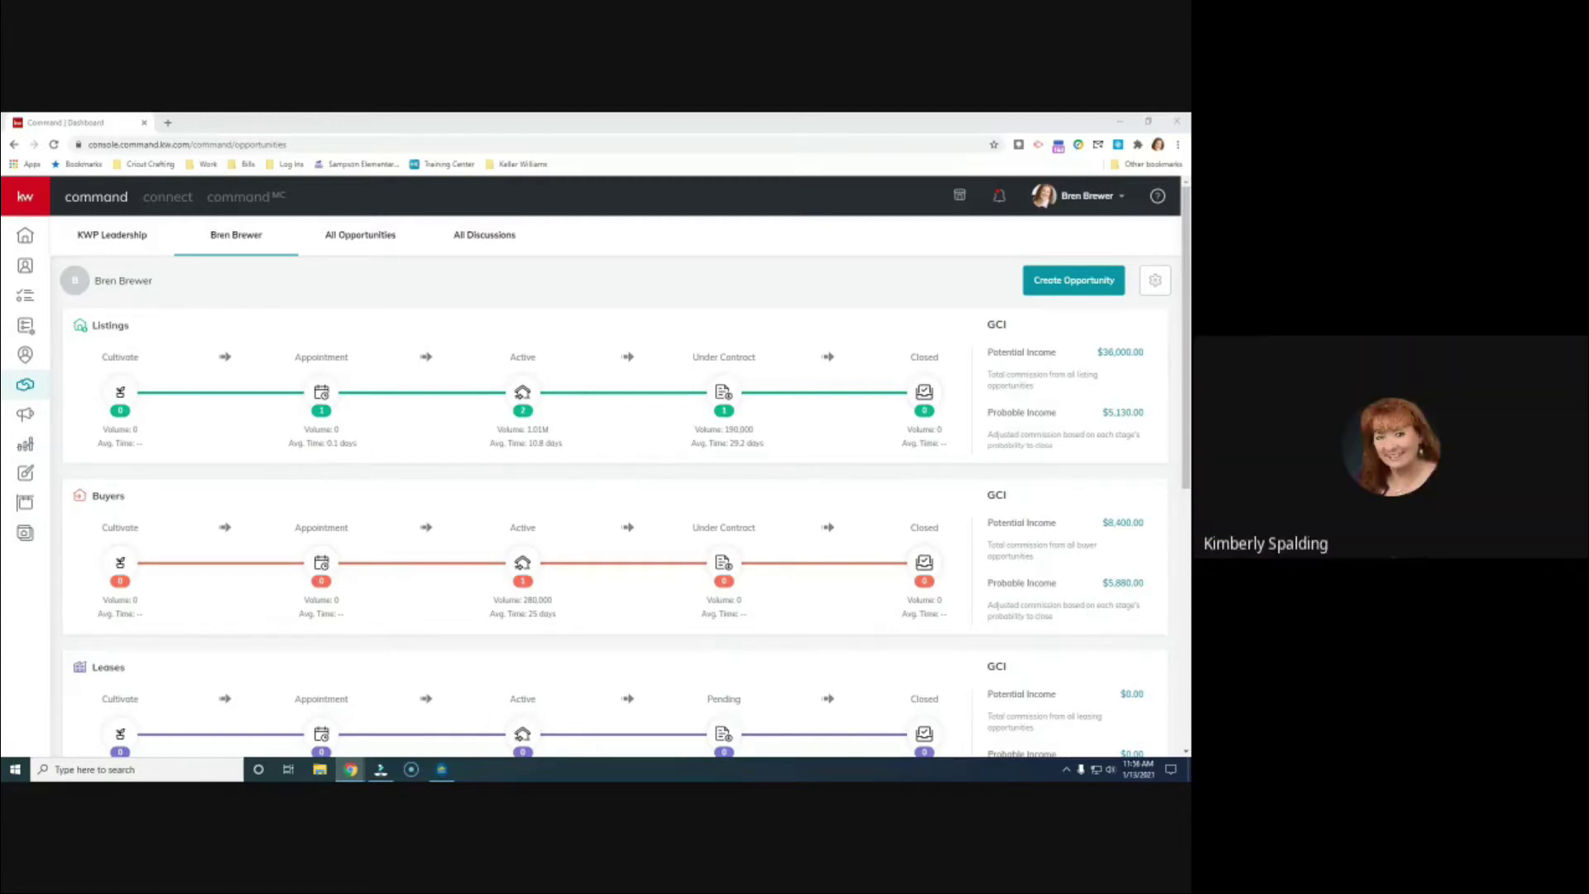
{"action": "scroll", "coordinate": [480, 518], "scroll_direction": "down", "scroll_amount": 2}
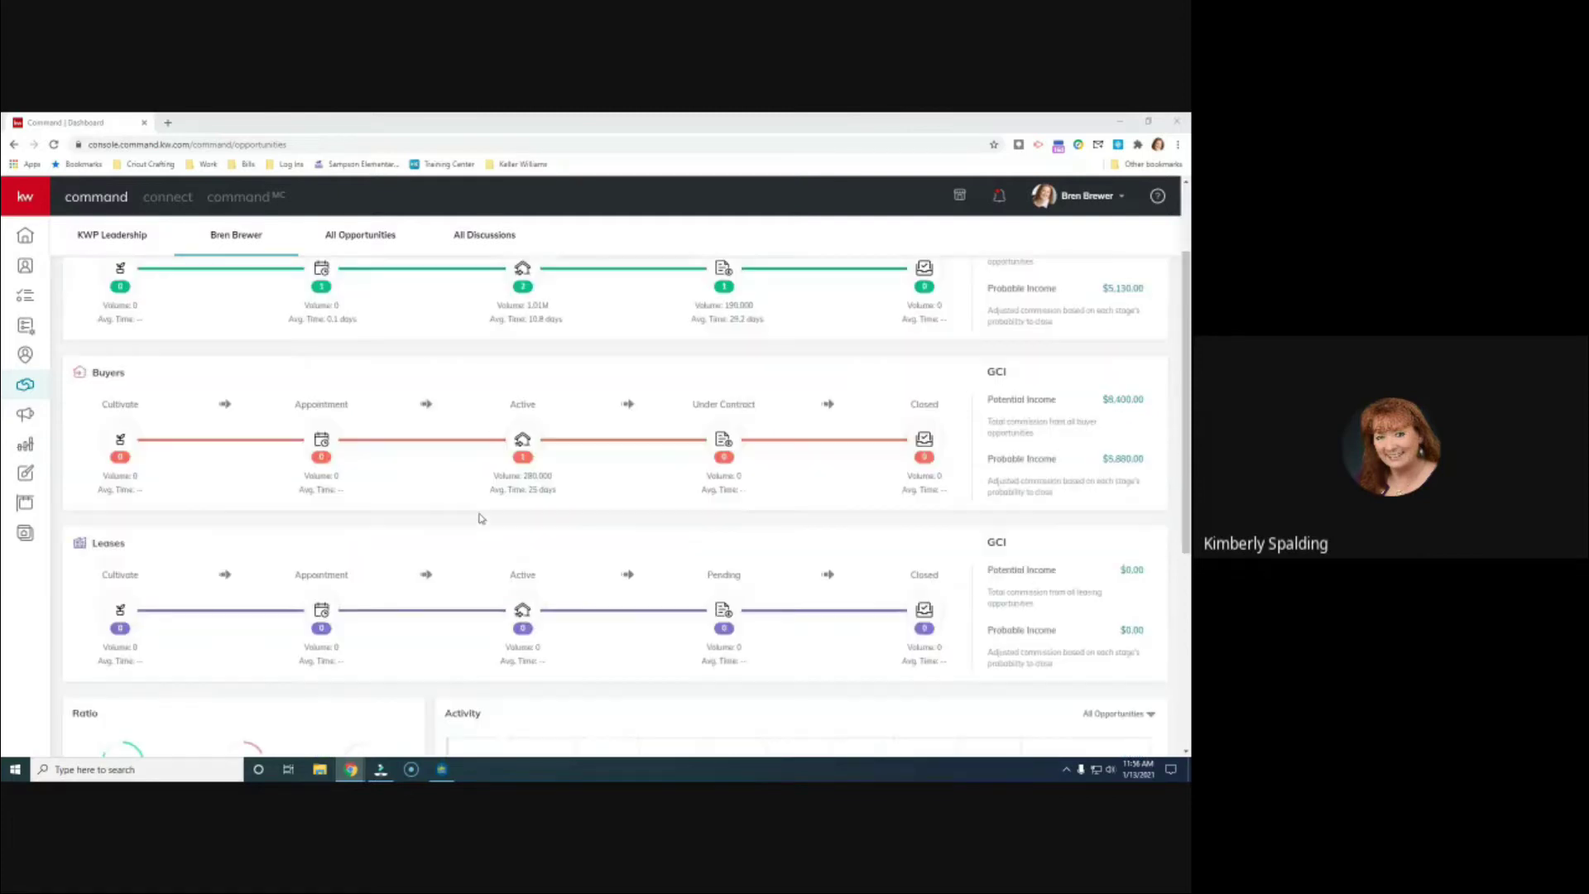
{"action": "scroll", "coordinate": [480, 518], "scroll_direction": "down", "scroll_amount": 2}
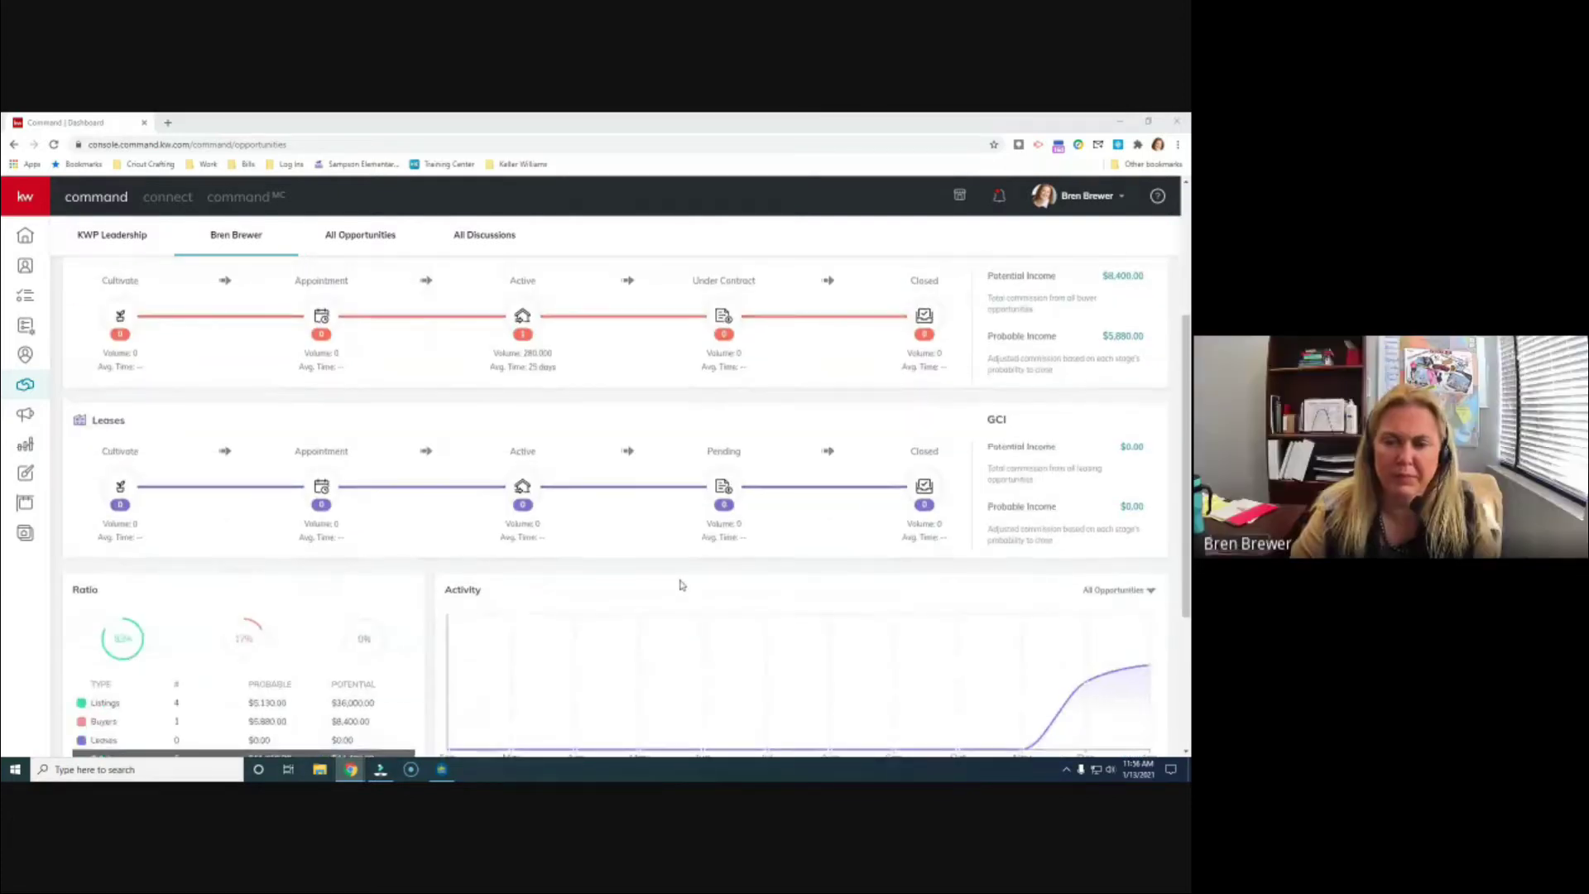
{"action": "scroll", "coordinate": [681, 585], "scroll_direction": "up", "scroll_amount": 4}
{"action": "scroll", "coordinate": [745, 568], "scroll_direction": "down", "scroll_amount": 4}
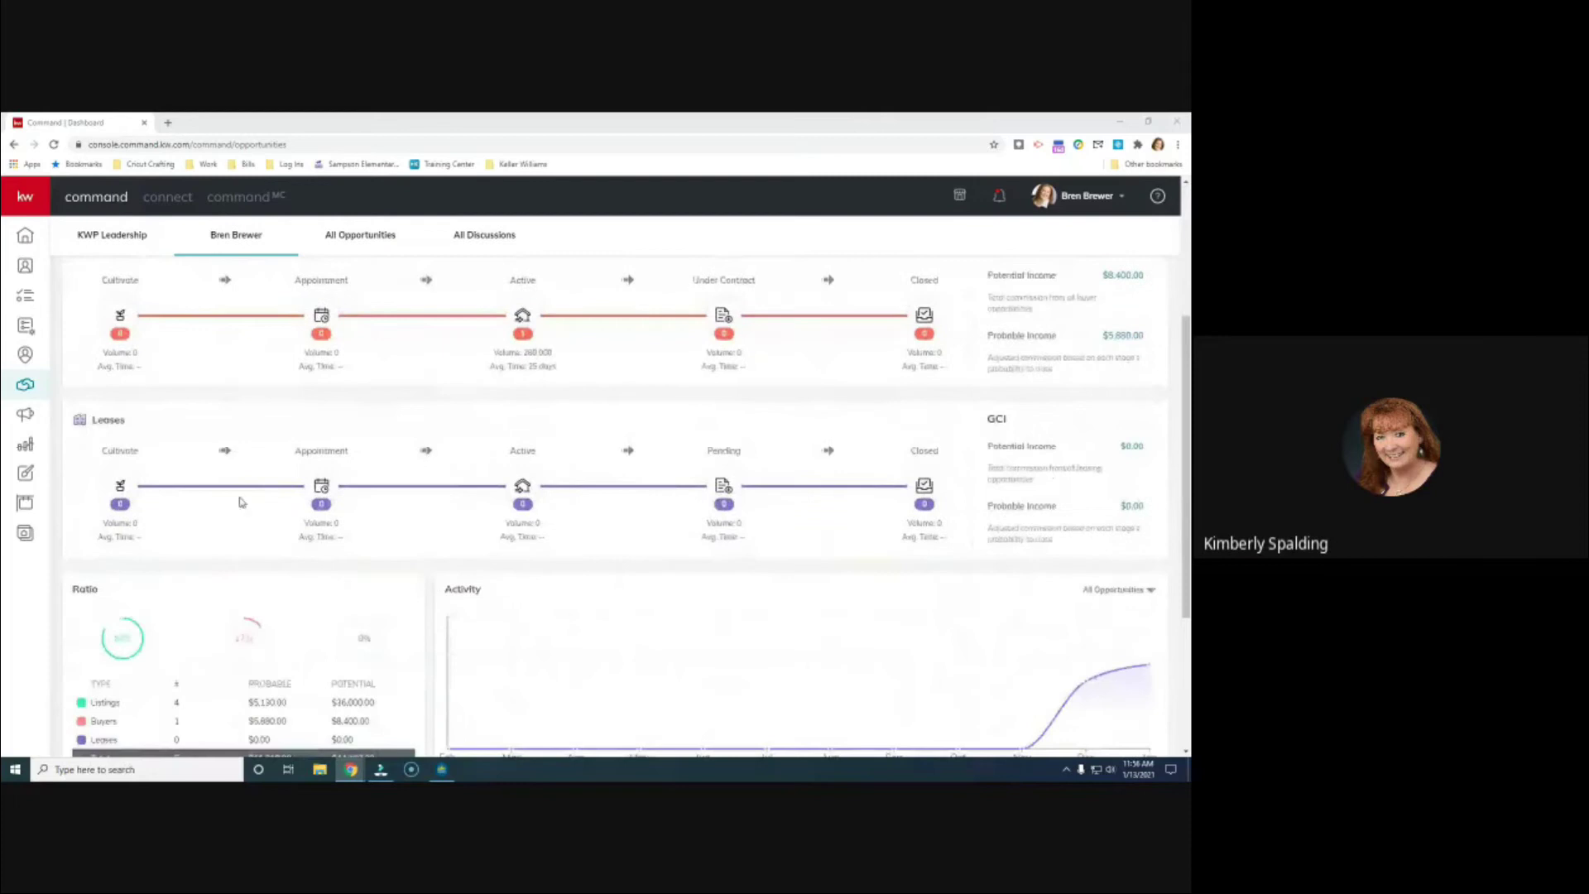
{"action": "scroll", "coordinate": [1058, 344], "scroll_direction": "up", "scroll_amount": 4}
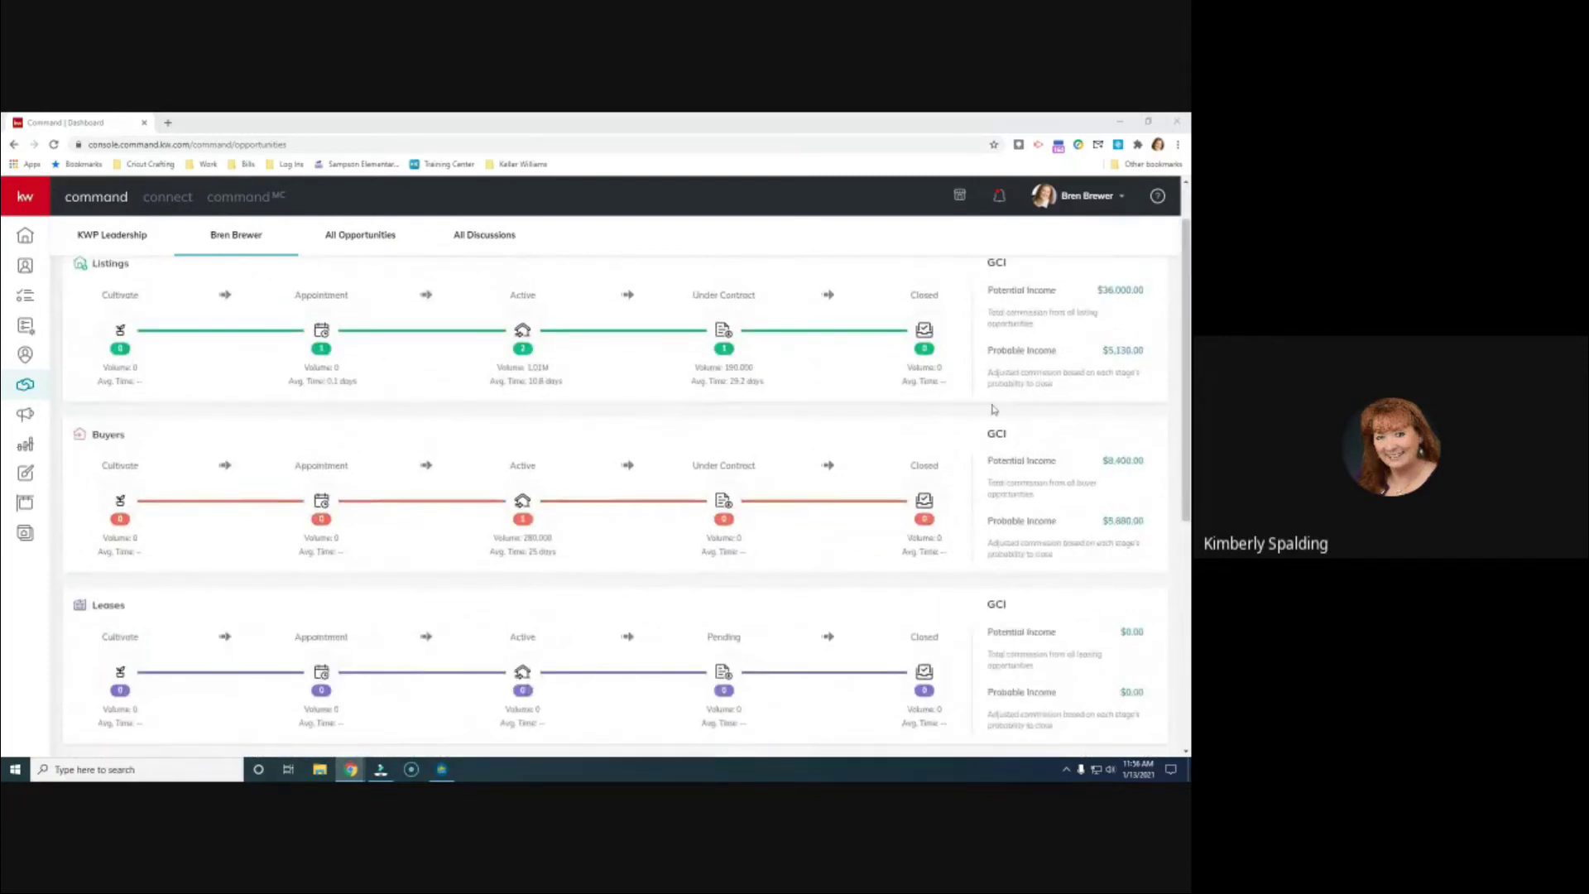
Step: Start a new opportunity of type Tenant and set its estimated closed date to 1/13/2021
{"action": "left_click", "coordinate": [1069, 282]}
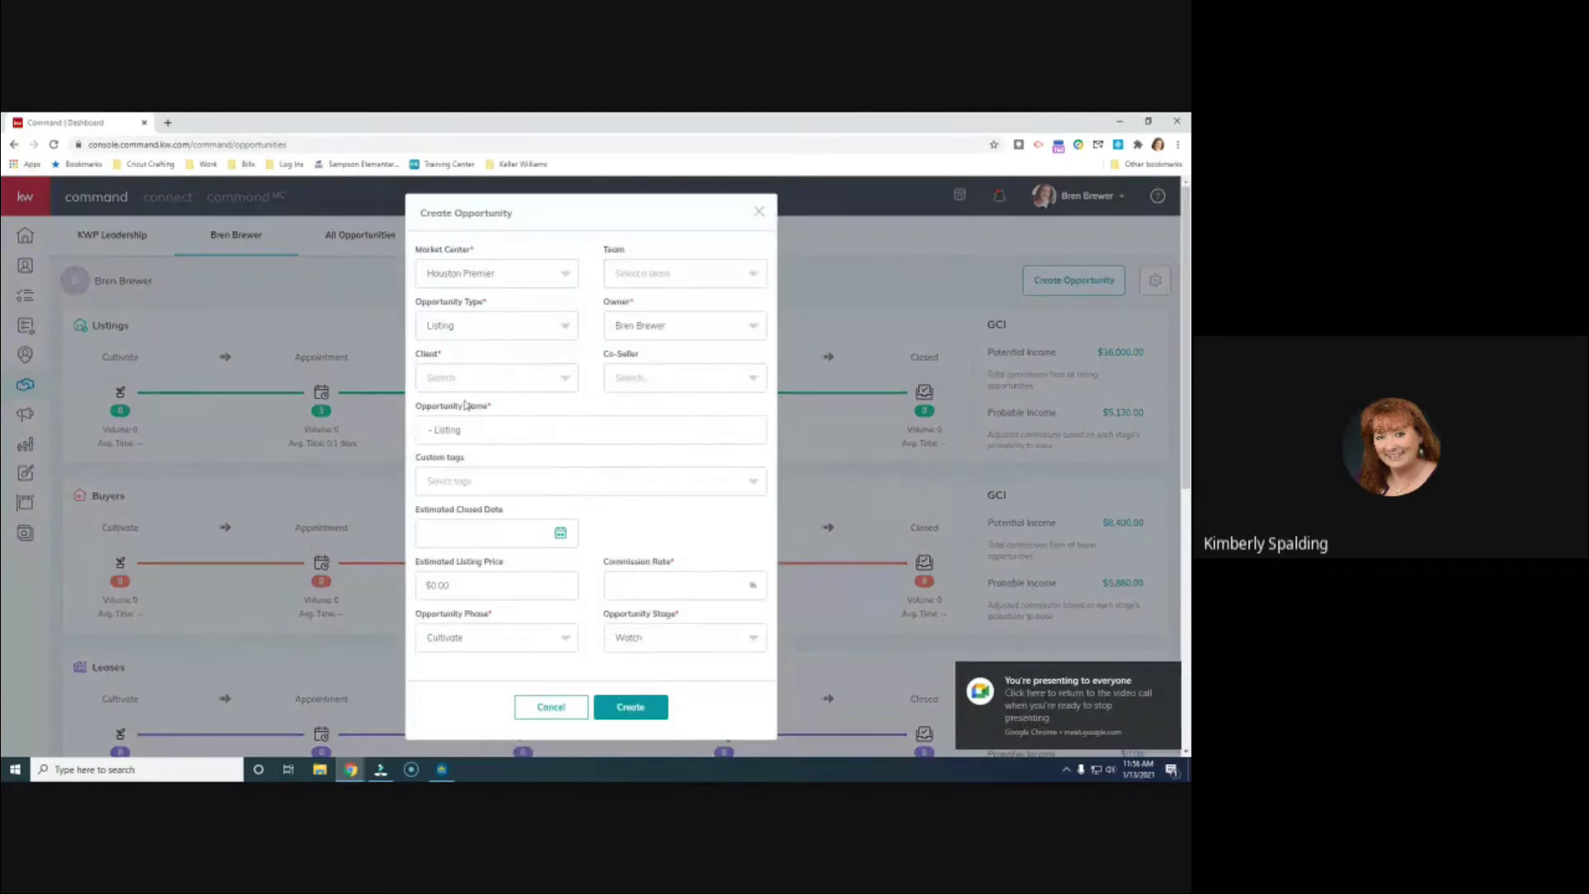
{"action": "left_click", "coordinate": [524, 324]}
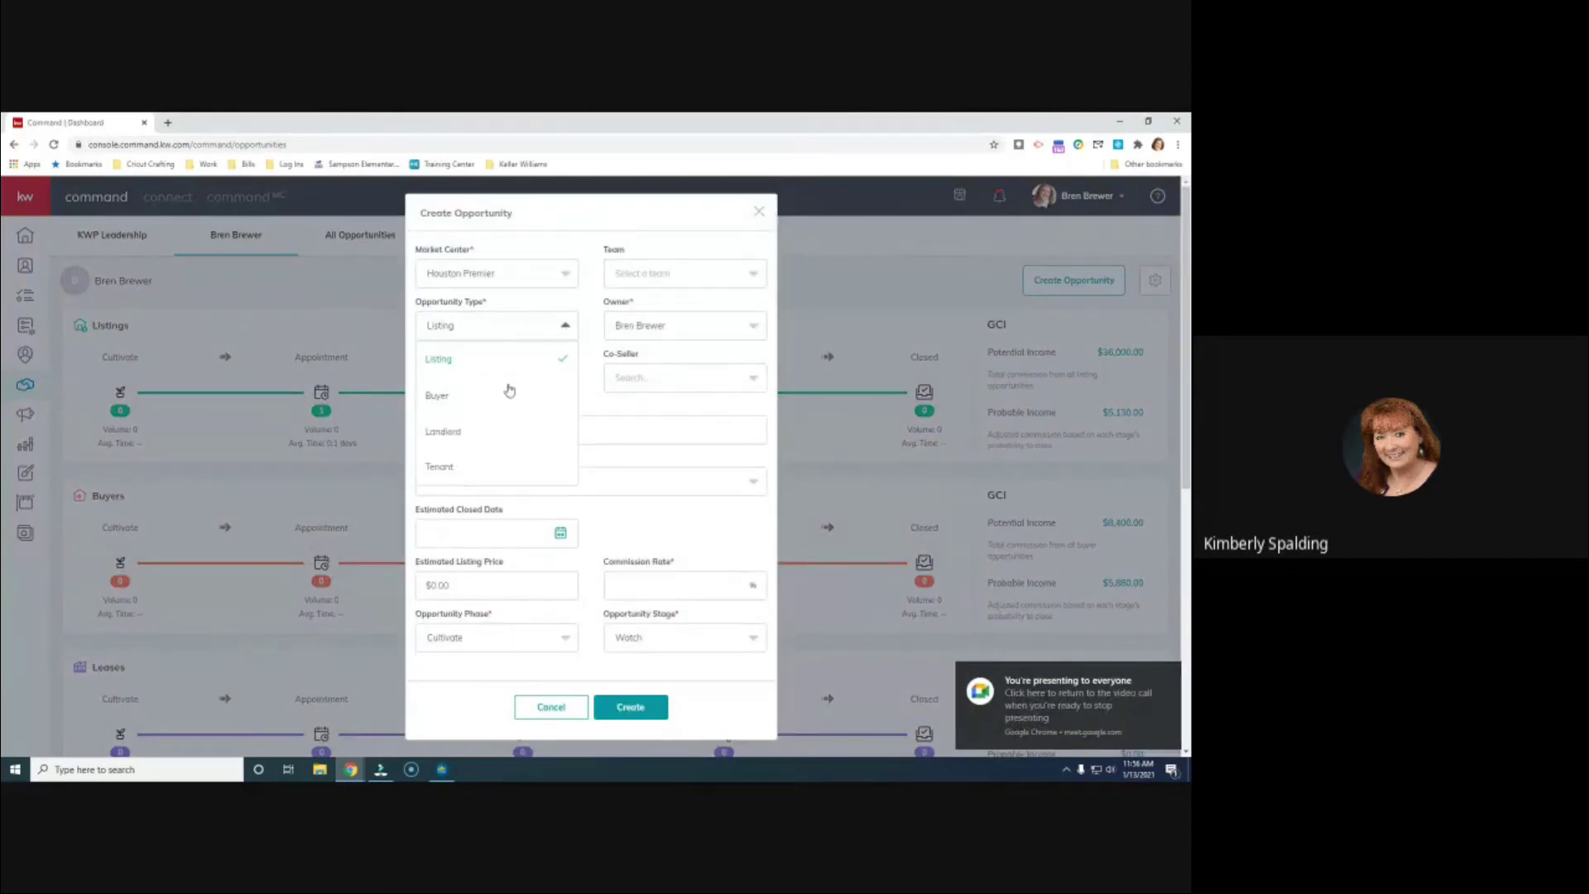
{"action": "left_click", "coordinate": [466, 468]}
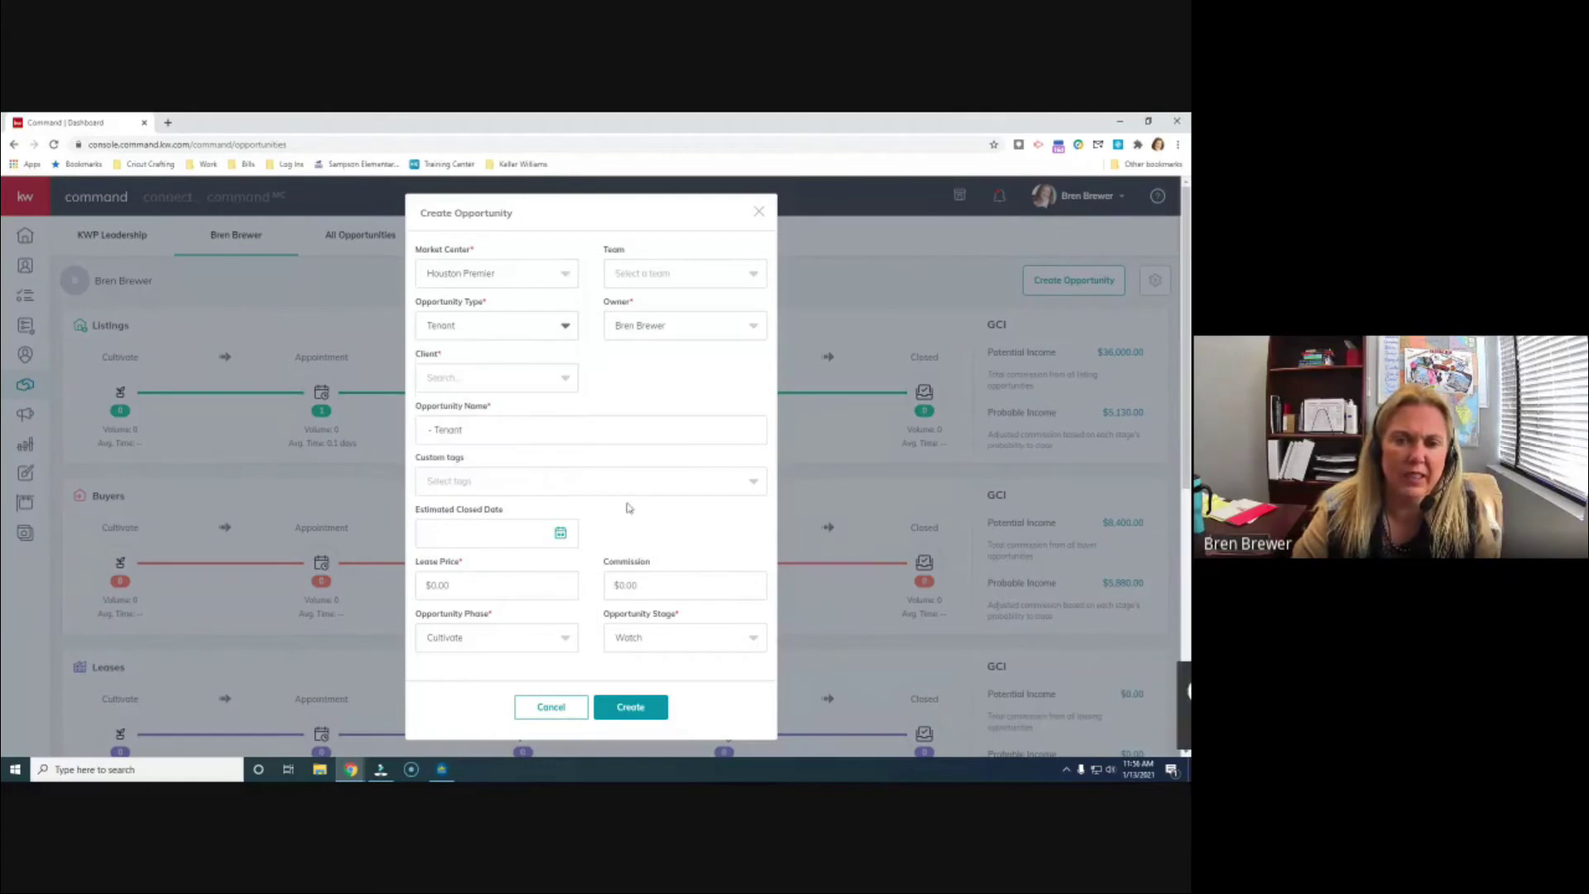
{"action": "left_click", "coordinate": [465, 542]}
{"action": "scroll", "coordinate": [529, 569], "scroll_direction": "down", "scroll_amount": 2}
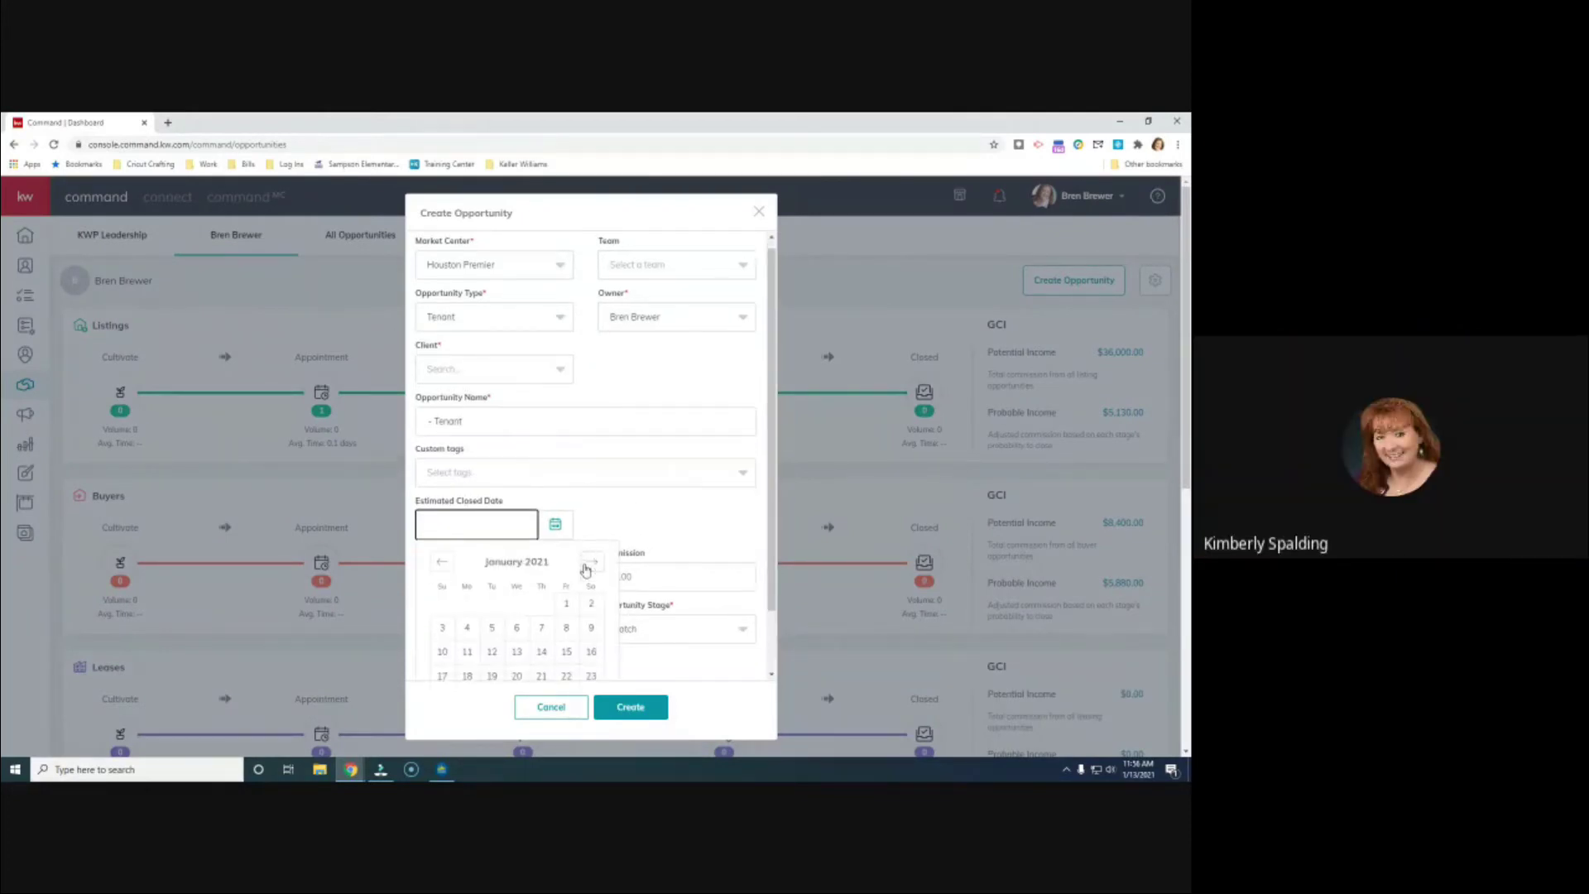
{"action": "left_click", "coordinate": [517, 580]}
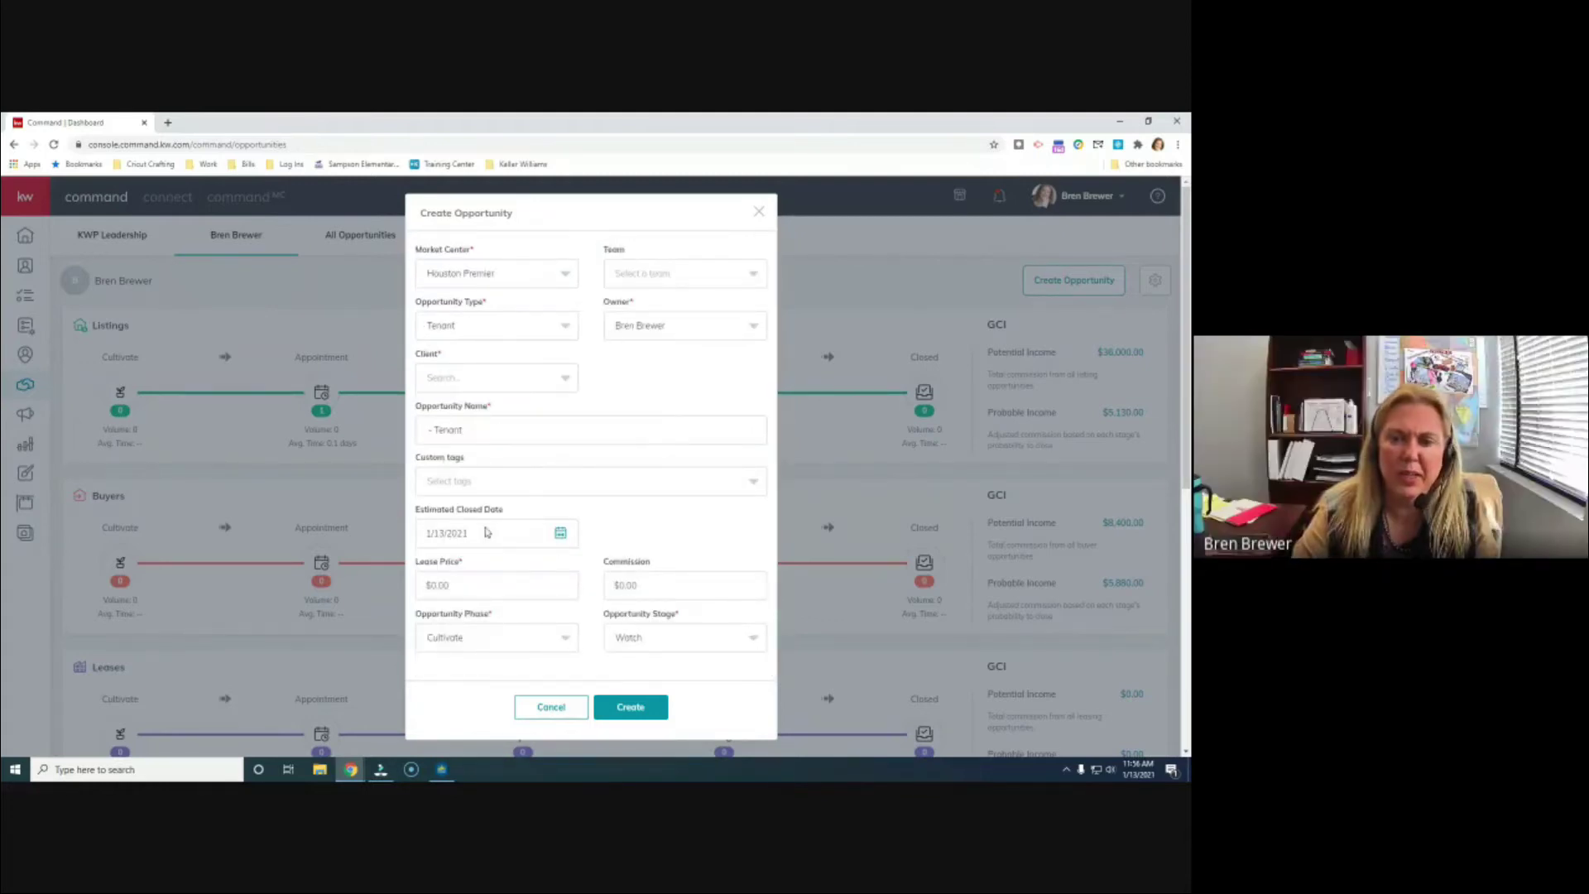
Step: Create and add the custom tags "2021" and "pool" to the tenant opportunity
{"action": "left_click", "coordinate": [755, 482]}
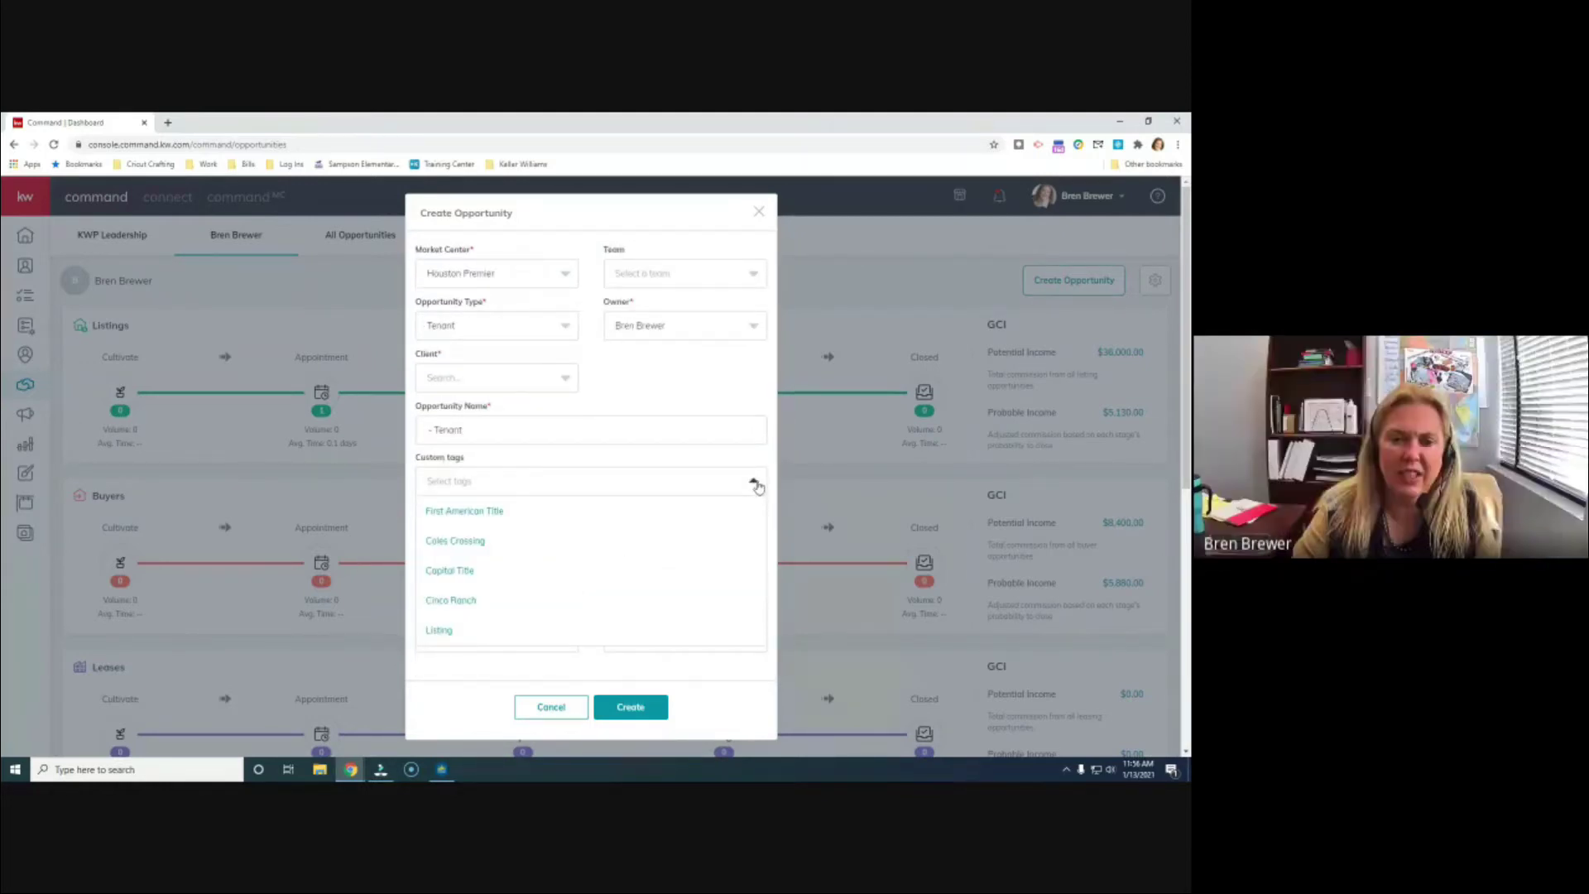
{"action": "left_click", "coordinate": [755, 484]}
{"action": "left_click", "coordinate": [532, 482]}
{"action": "type", "text": "2021"}
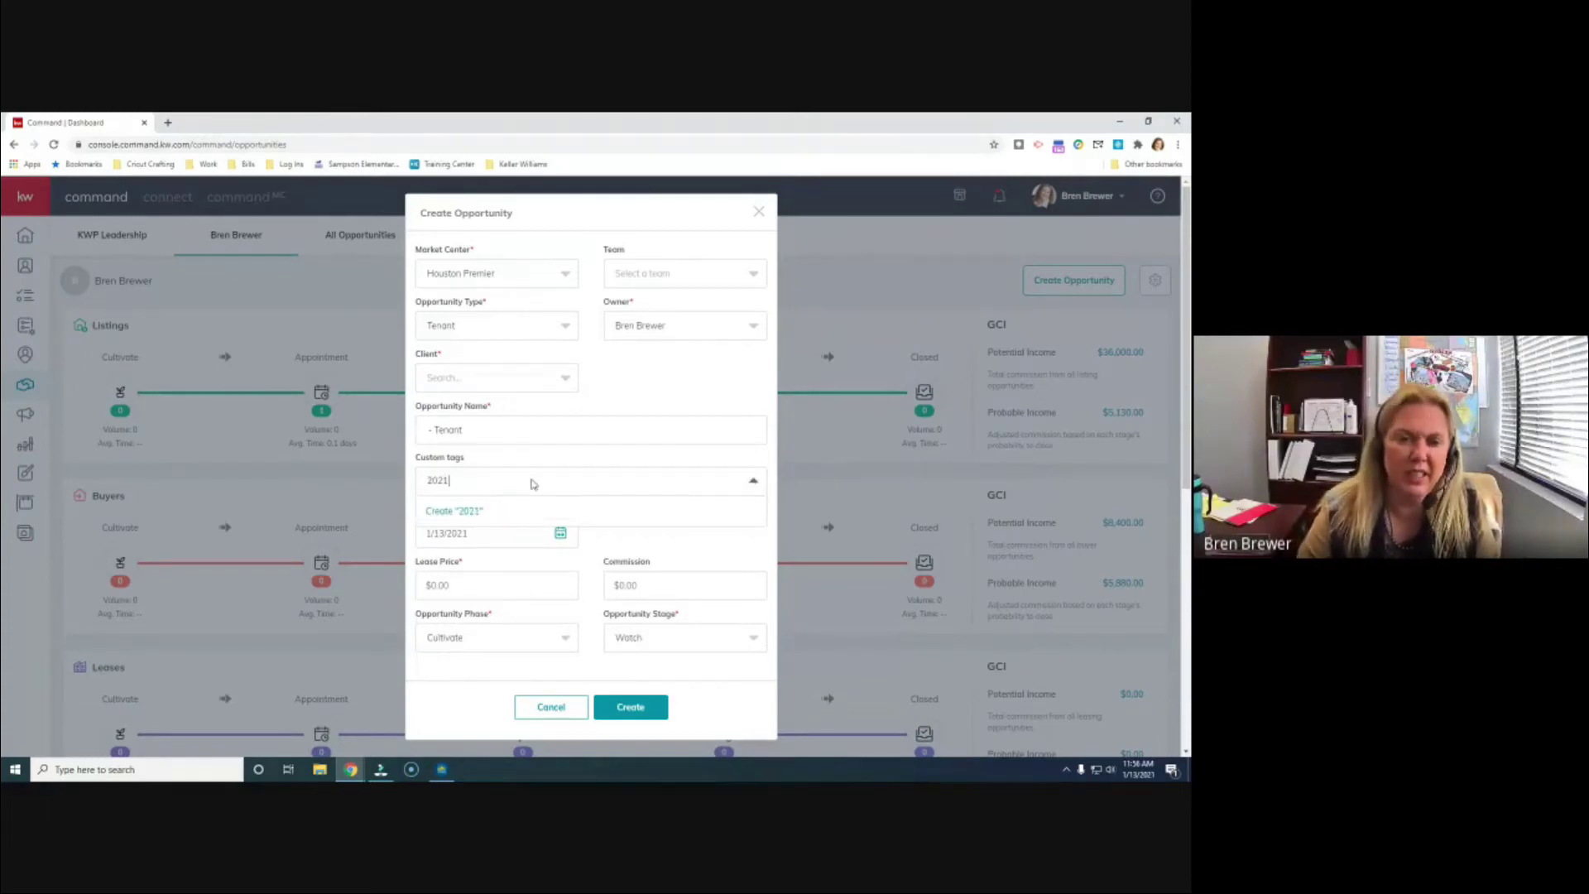
{"action": "left_click", "coordinate": [517, 516]}
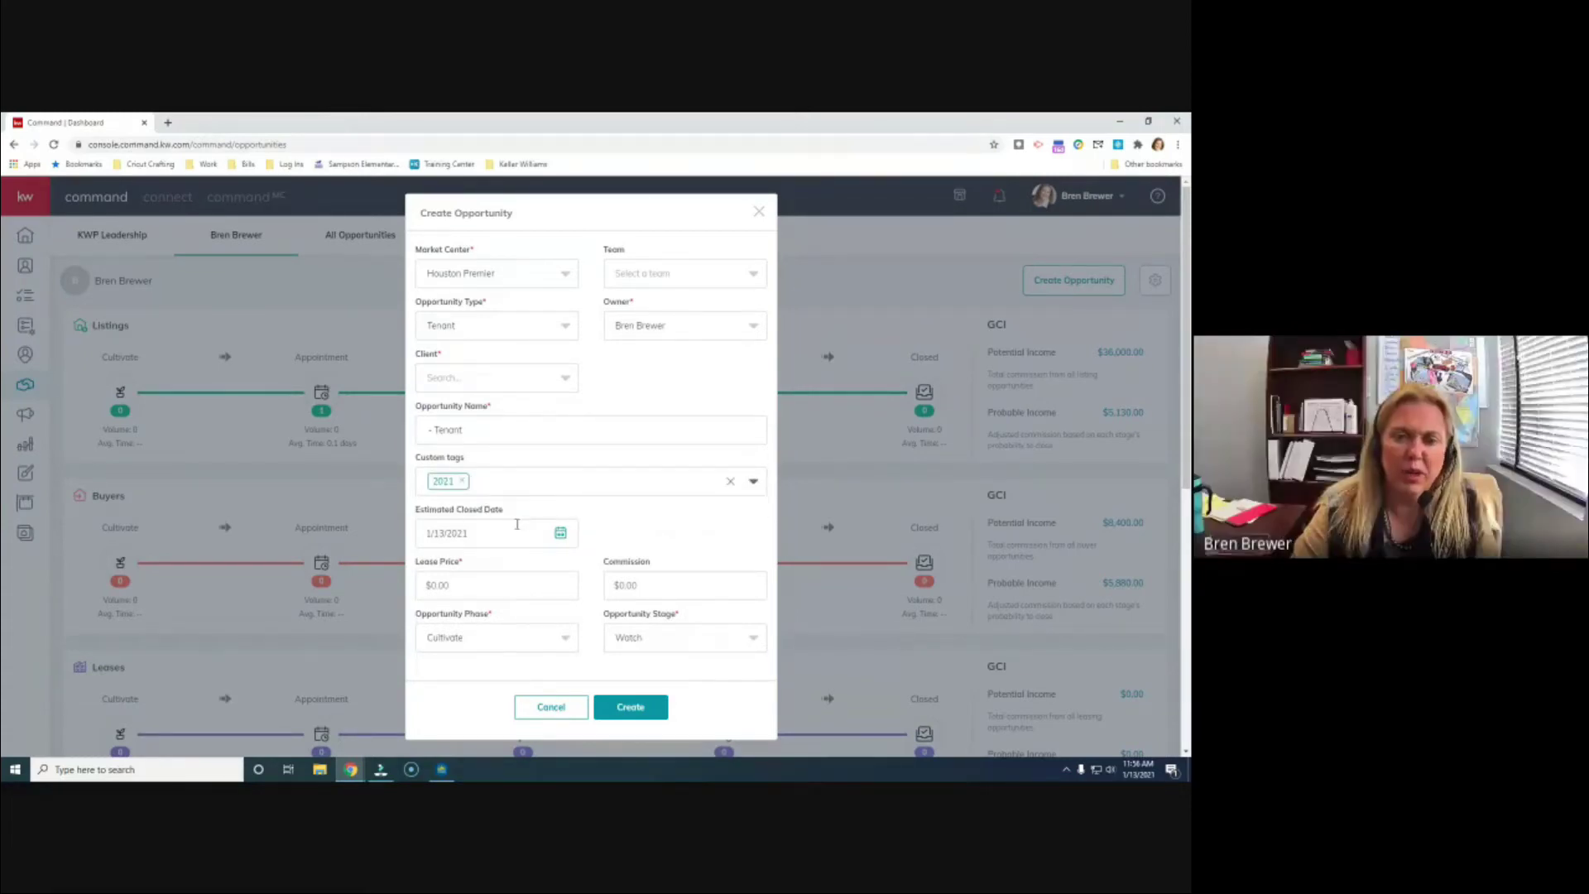
{"action": "scroll", "coordinate": [618, 570], "scroll_direction": "down", "scroll_amount": 2}
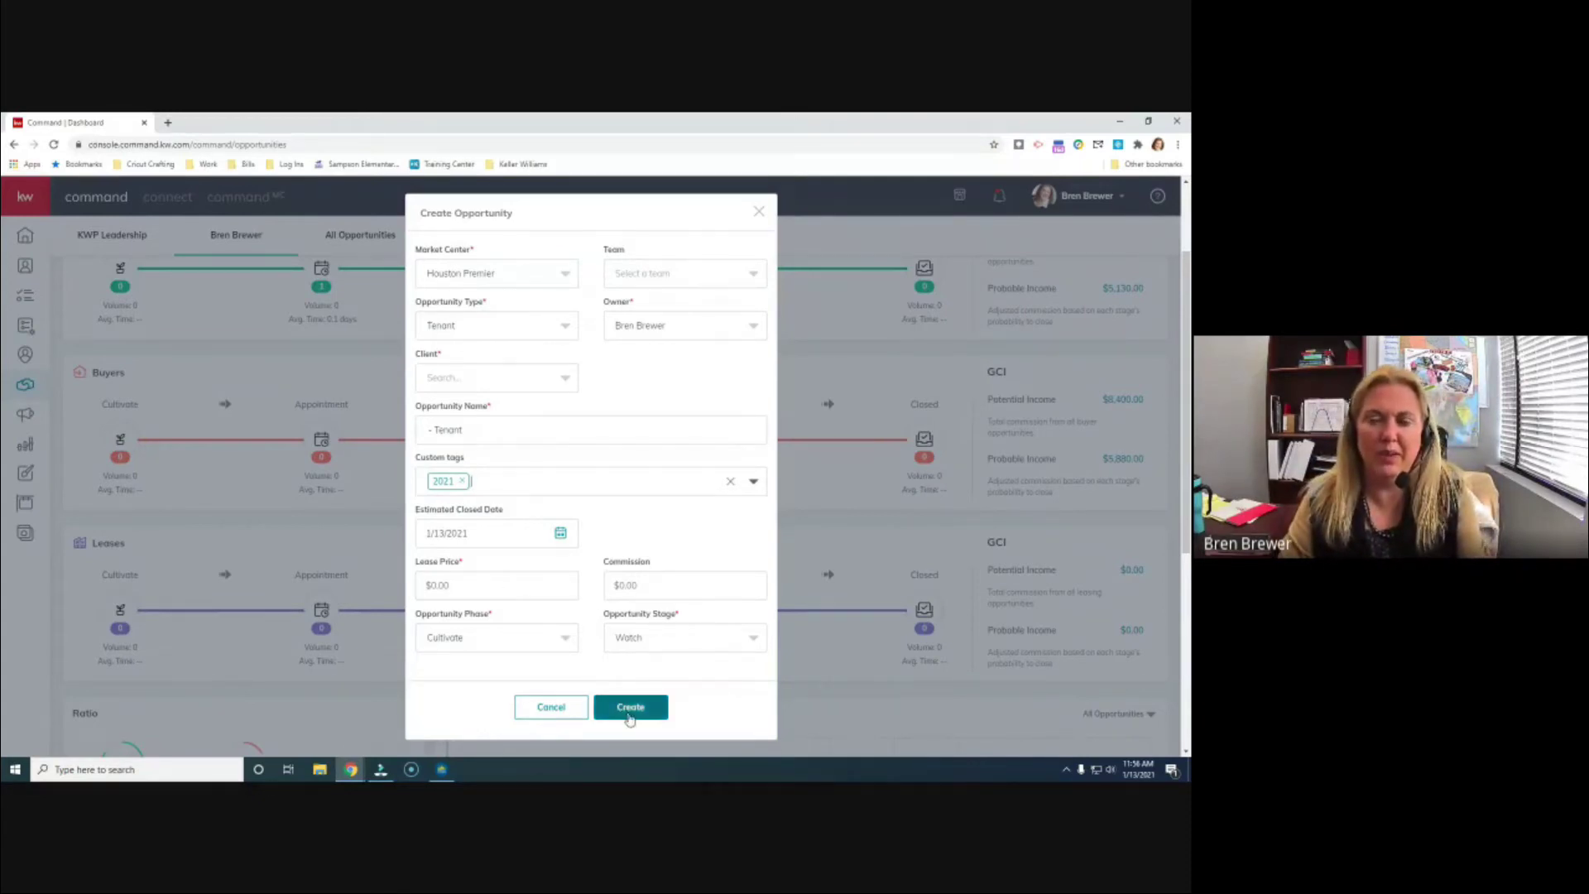
{"action": "type", "text": "pool"}
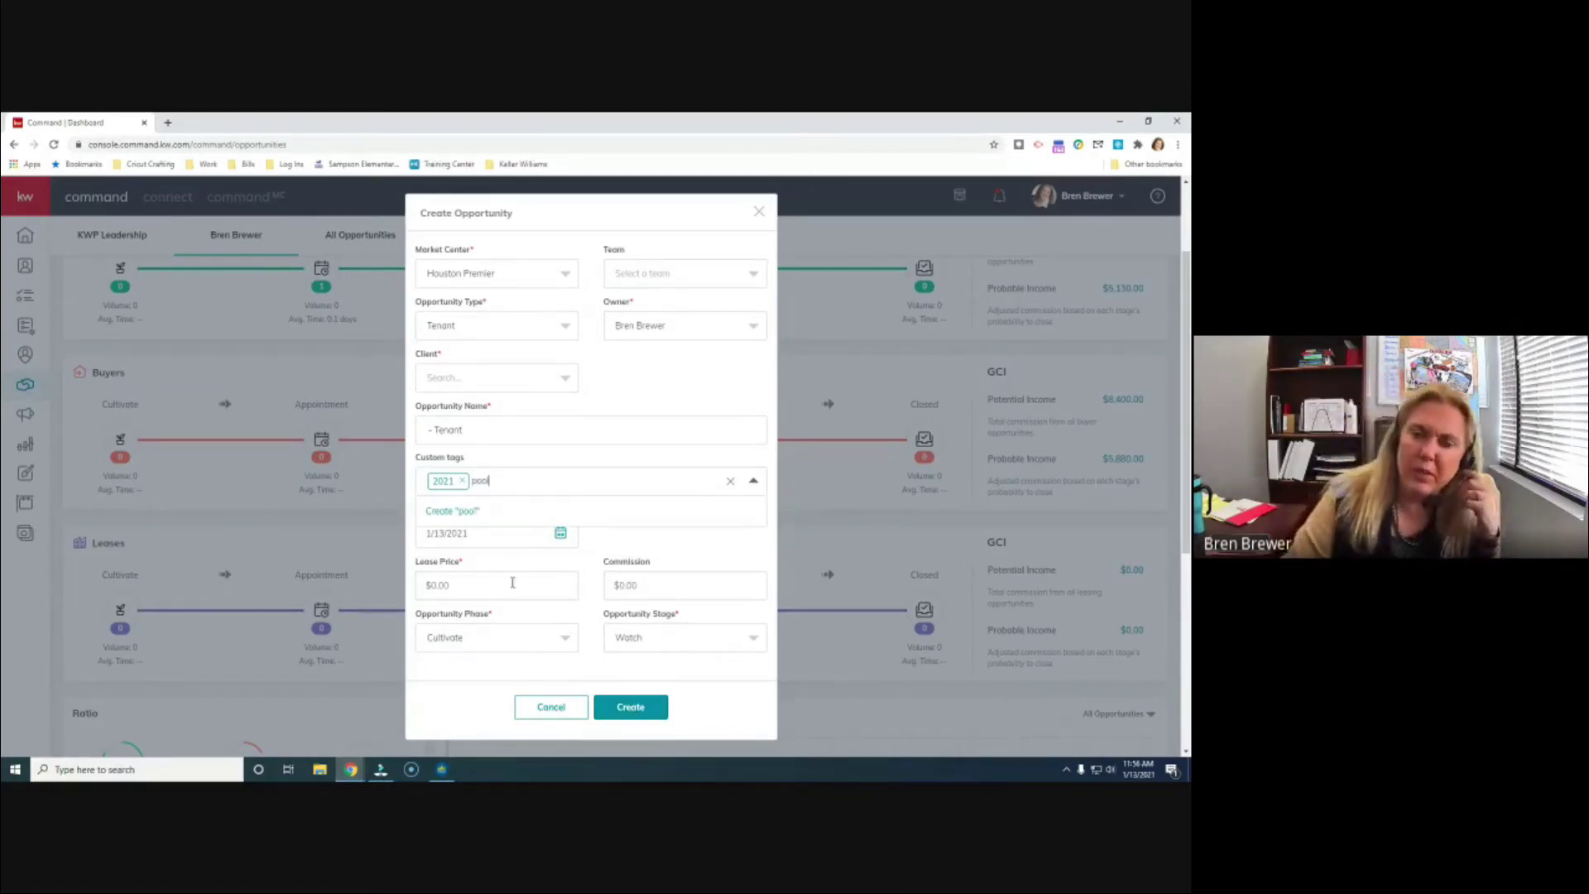
{"action": "left_click", "coordinate": [472, 511]}
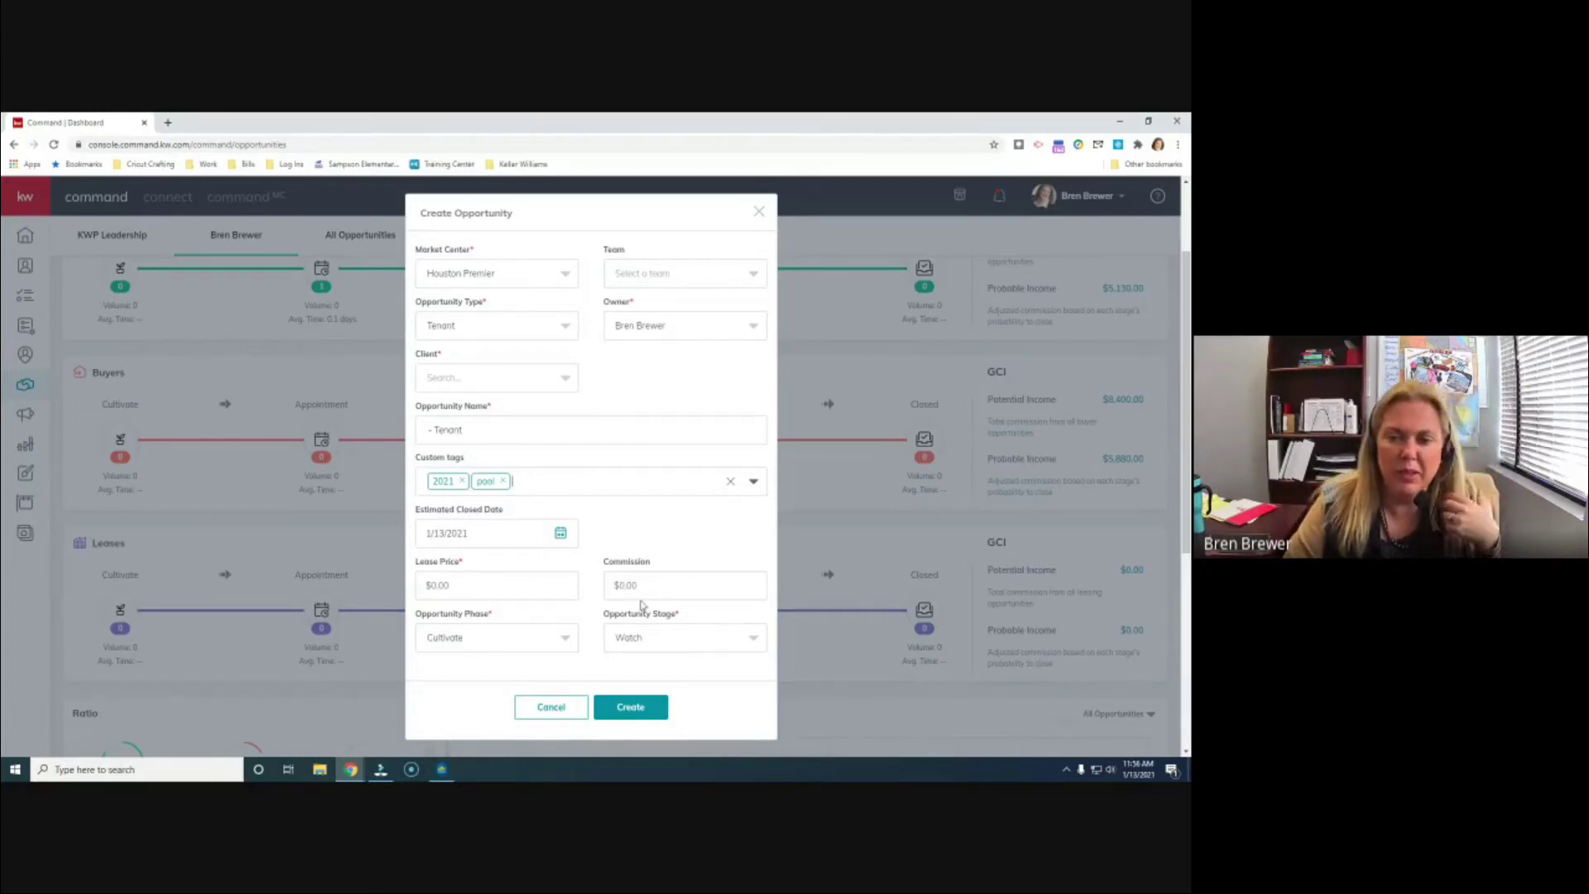
Step: Set the lease price to $1,500, choose the agent's own contact as the client, and create the tenant opportunity
{"action": "left_click", "coordinate": [473, 588]}
{"action": "type", "text": "1500"}
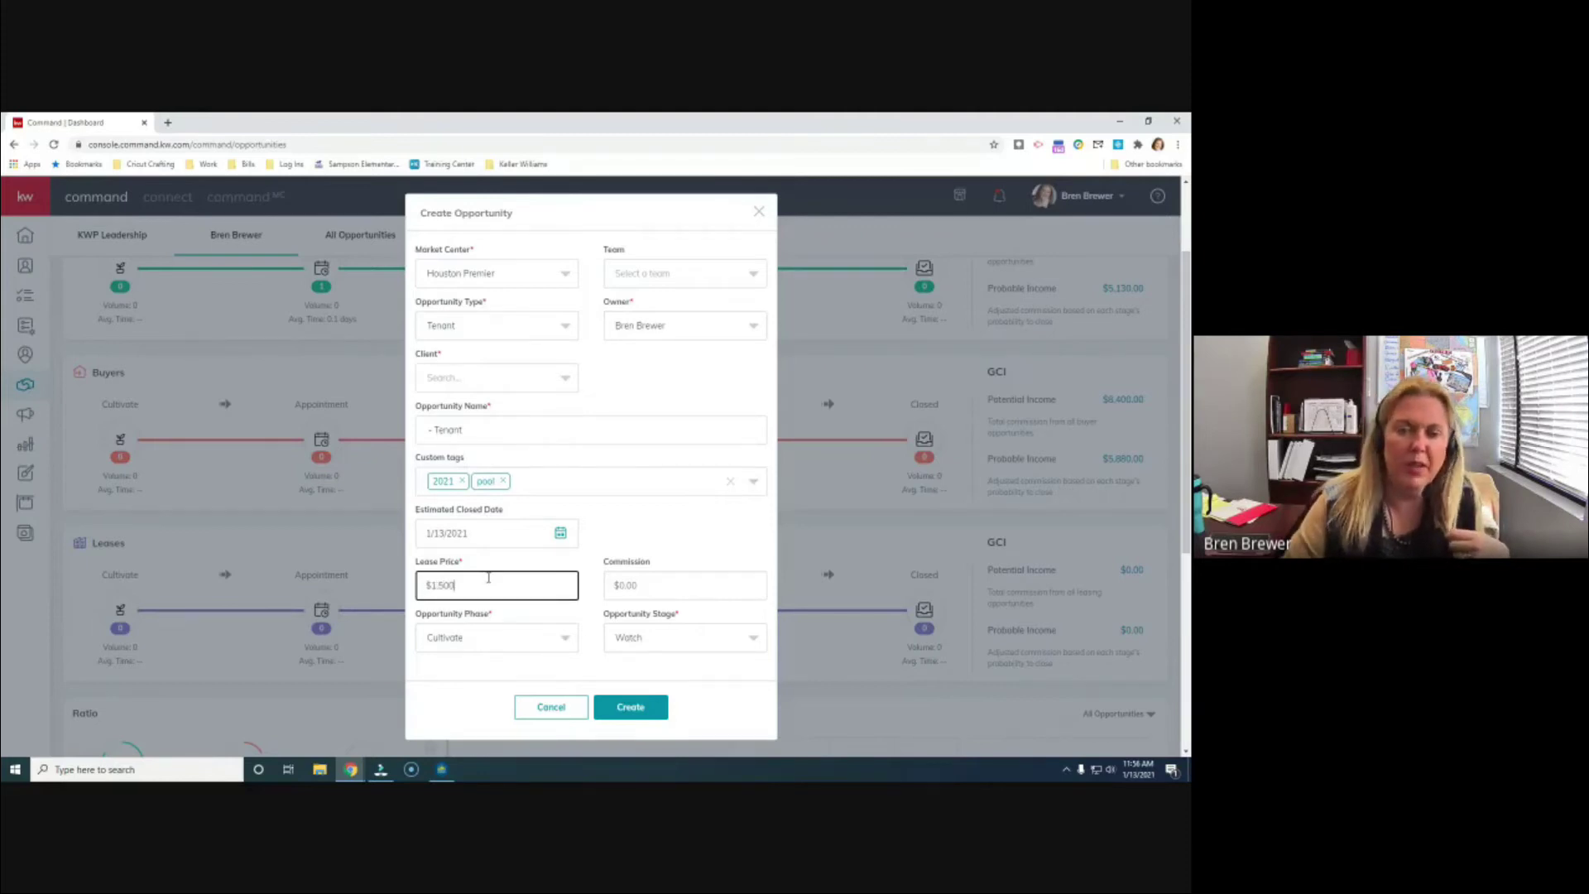
{"action": "left_click", "coordinate": [631, 706]}
{"action": "left_click", "coordinate": [491, 368]}
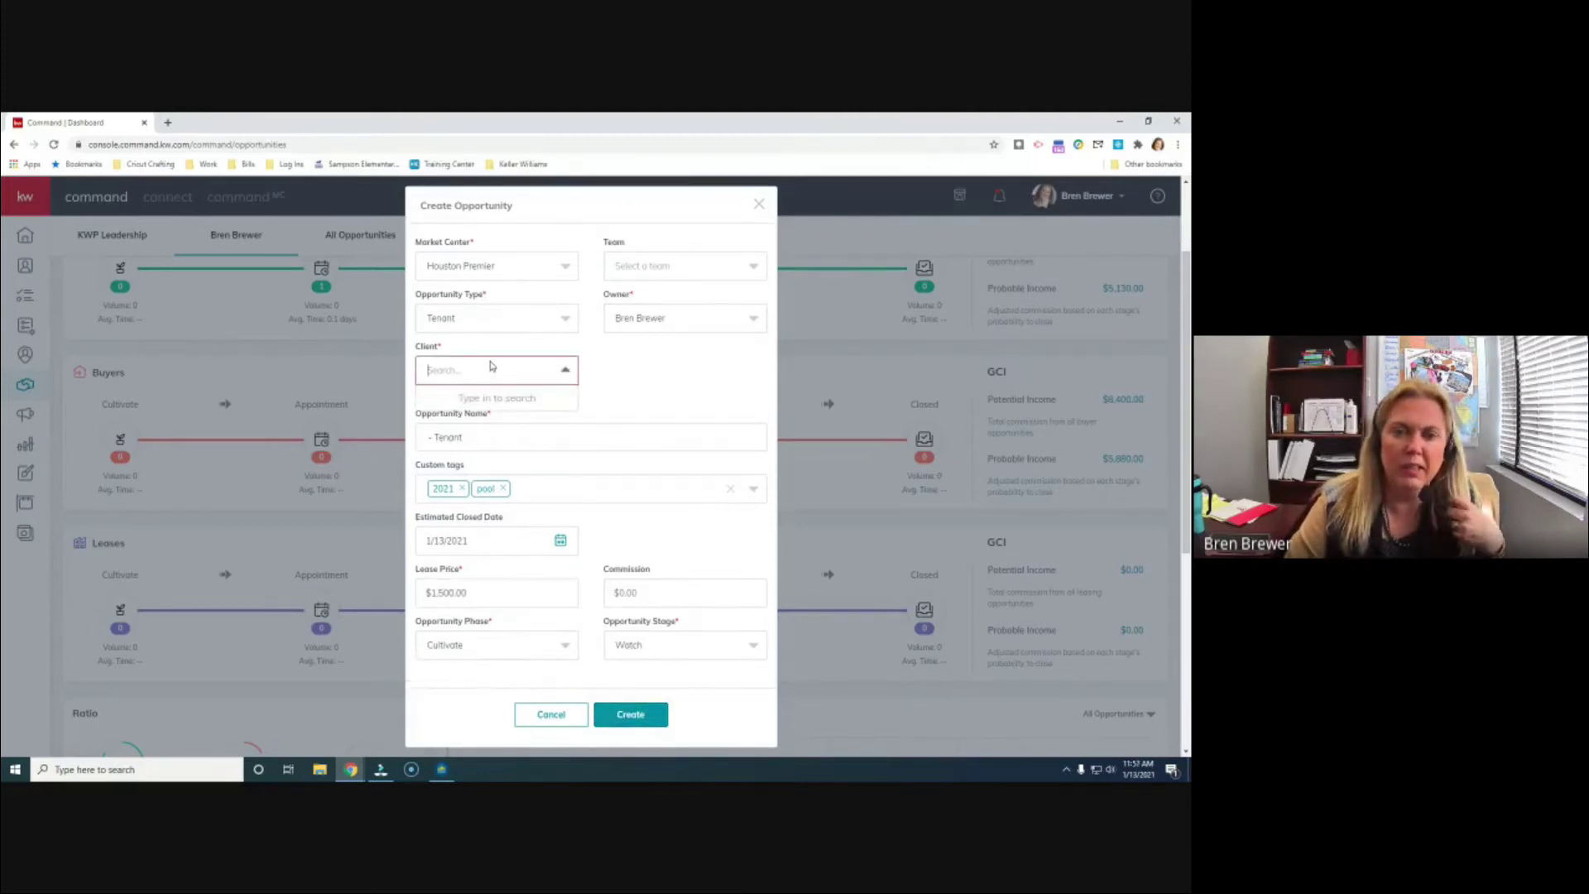
{"action": "type", "text": "bren"}
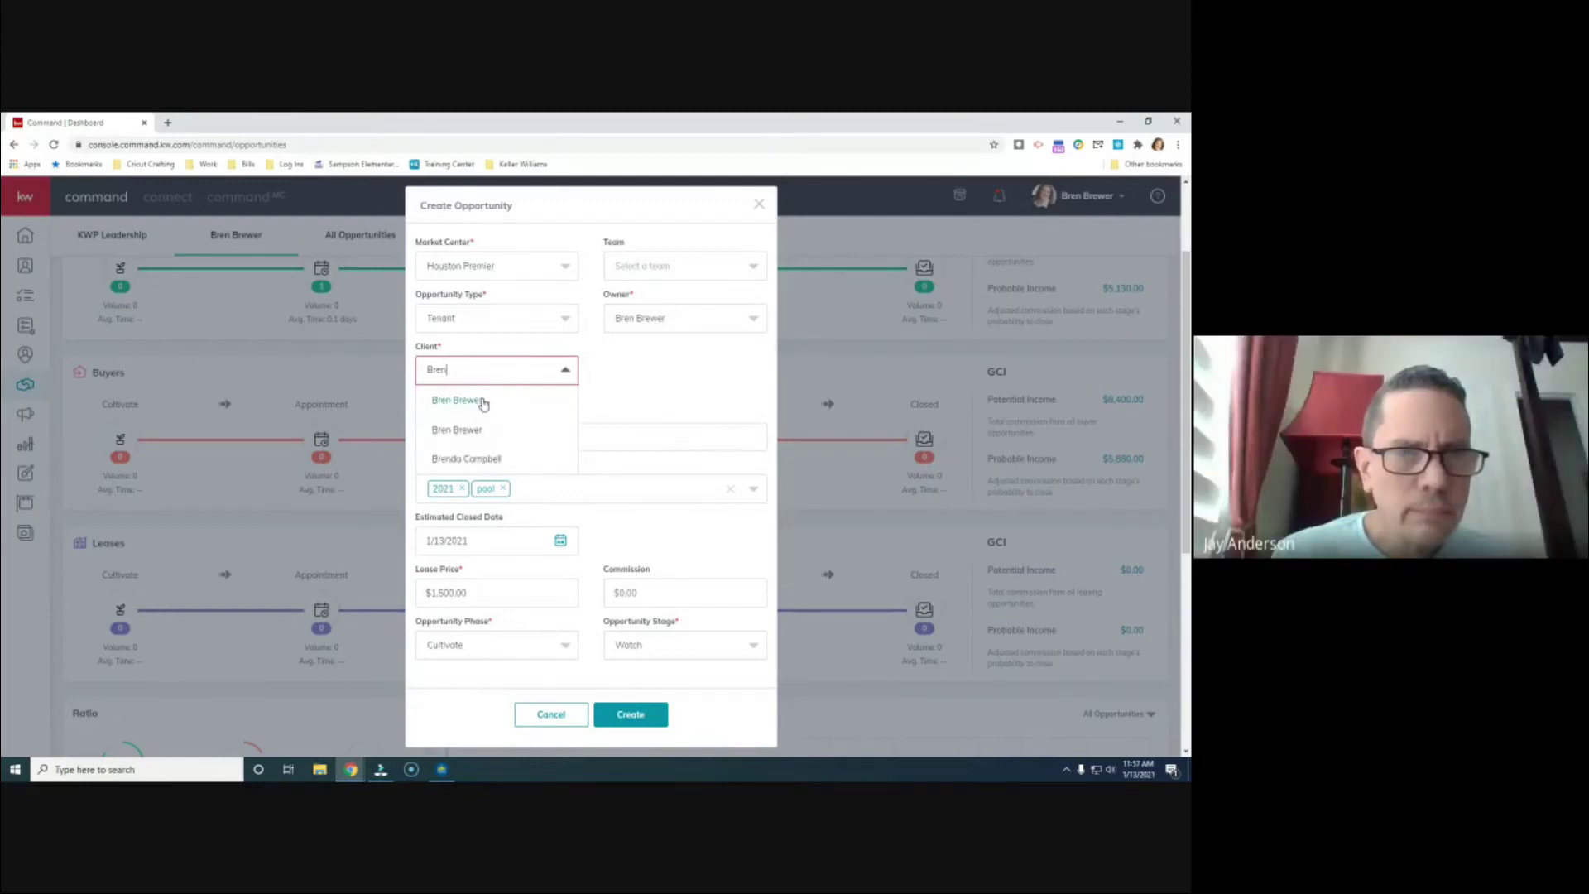
{"action": "left_click", "coordinate": [488, 402]}
{"action": "left_click", "coordinate": [630, 706]}
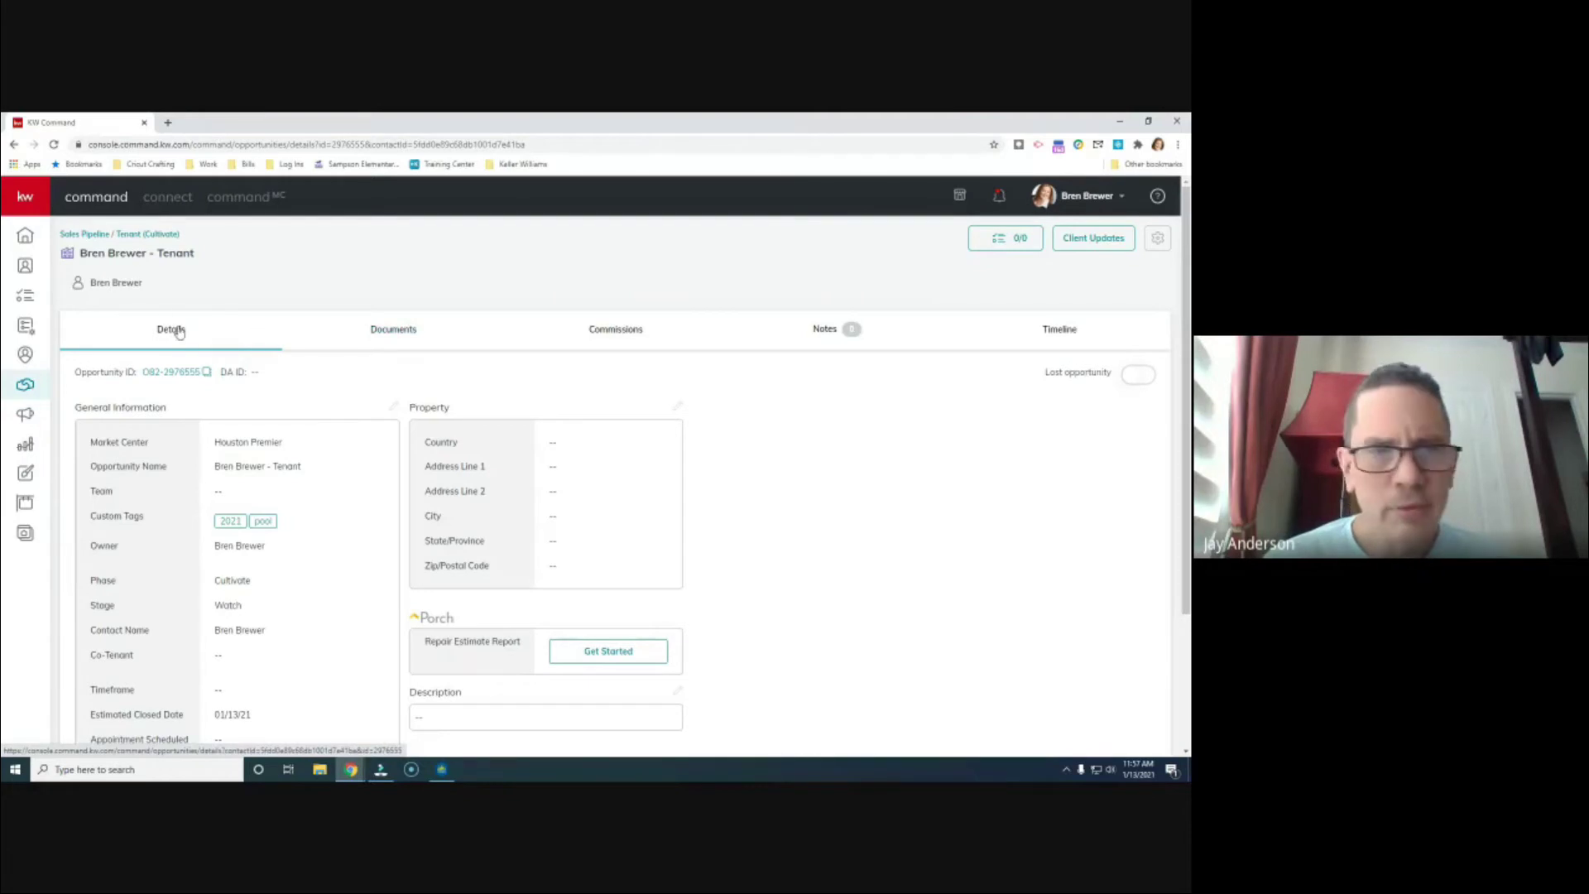
Step: Apply the Residential Lease checklist type to the new tenant opportunity's documents
{"action": "left_click", "coordinate": [346, 327]}
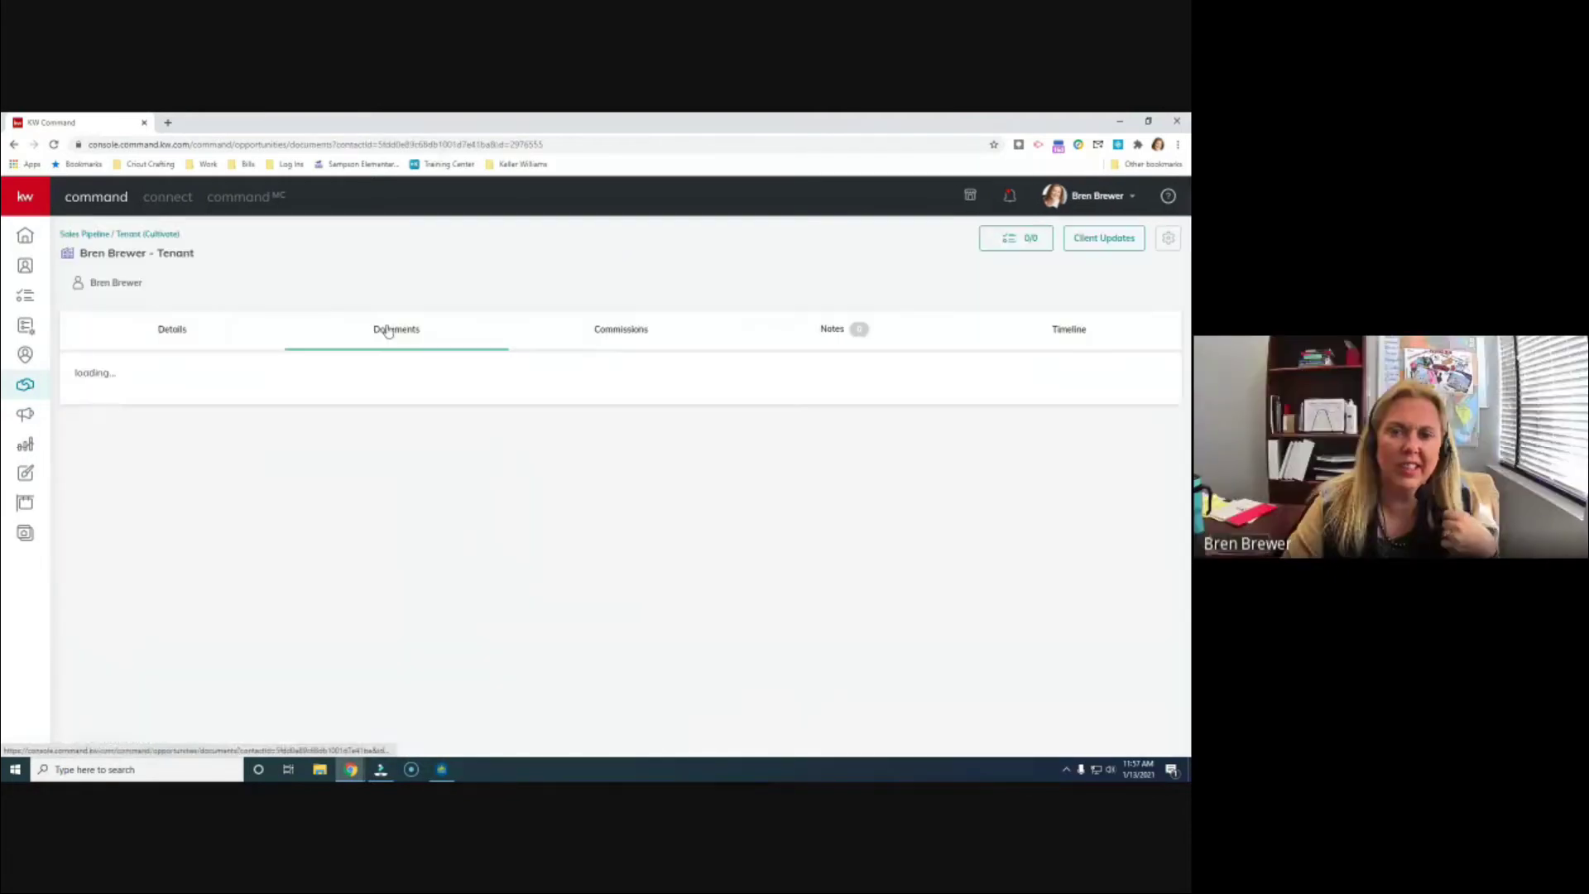
{"action": "left_click", "coordinate": [185, 418]}
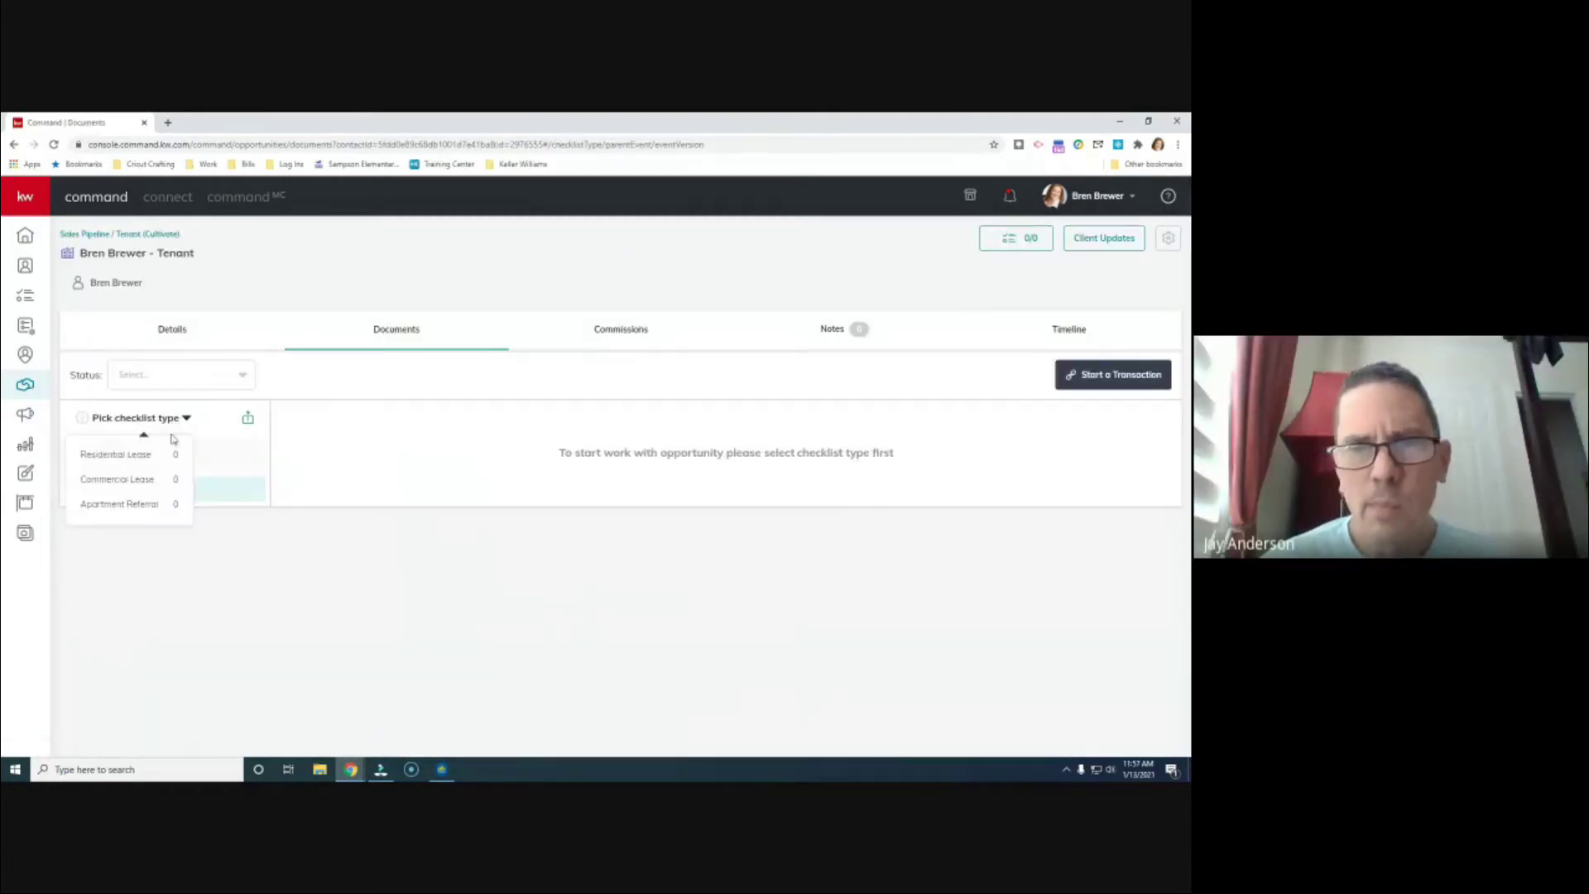
{"action": "left_click", "coordinate": [124, 479]}
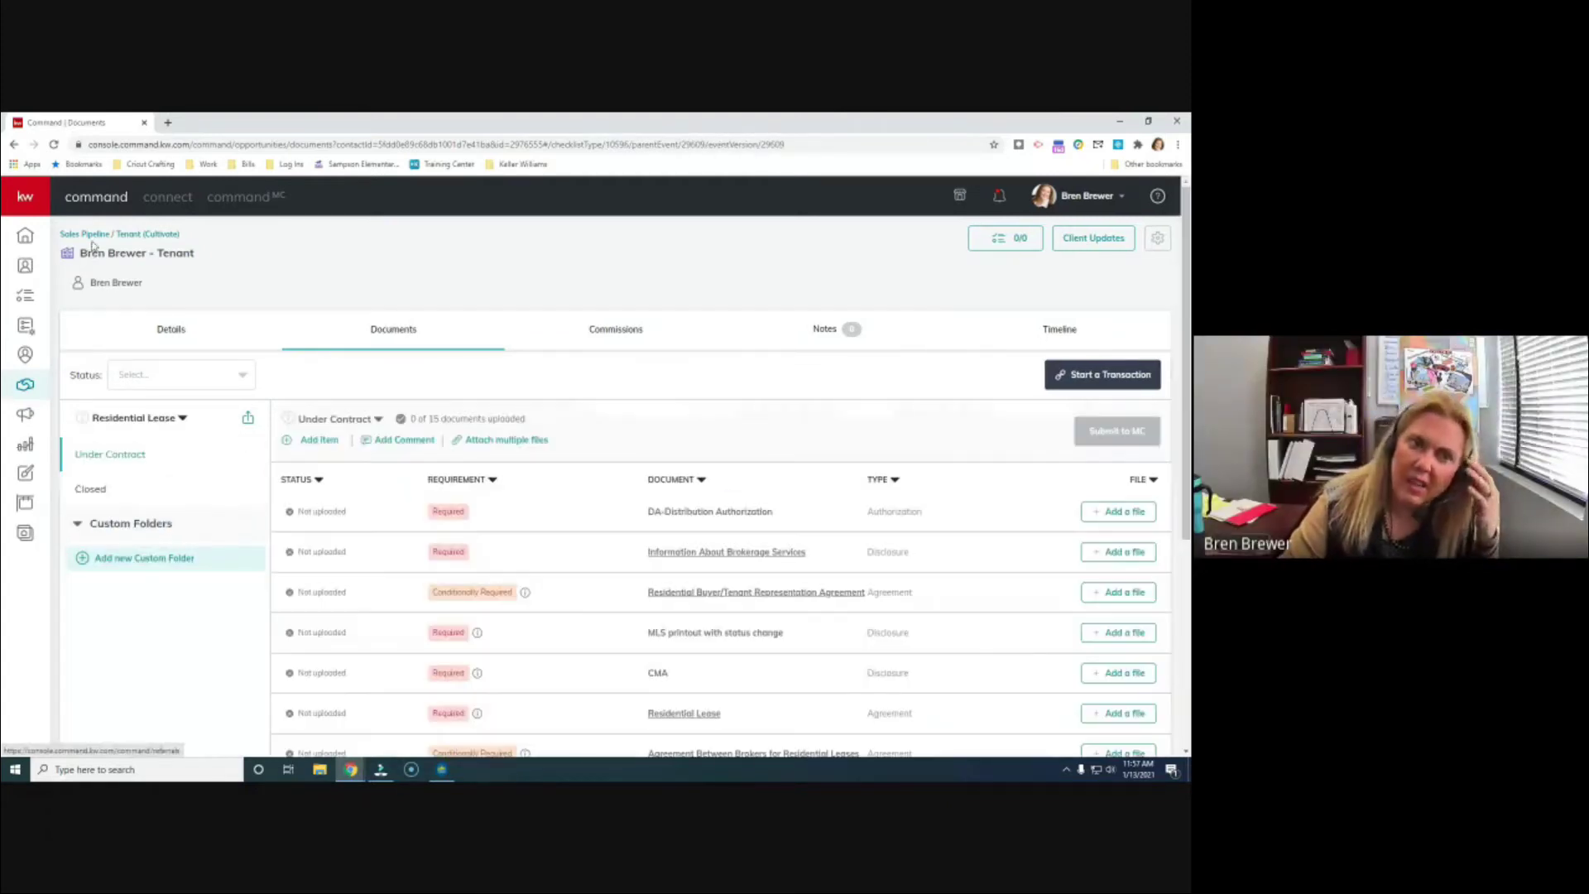
Step: Move the tenant opportunity from the Leases pipeline's Cultivate board to Closed, confirming a January 2021 occupancy date
{"action": "left_click", "coordinate": [91, 235]}
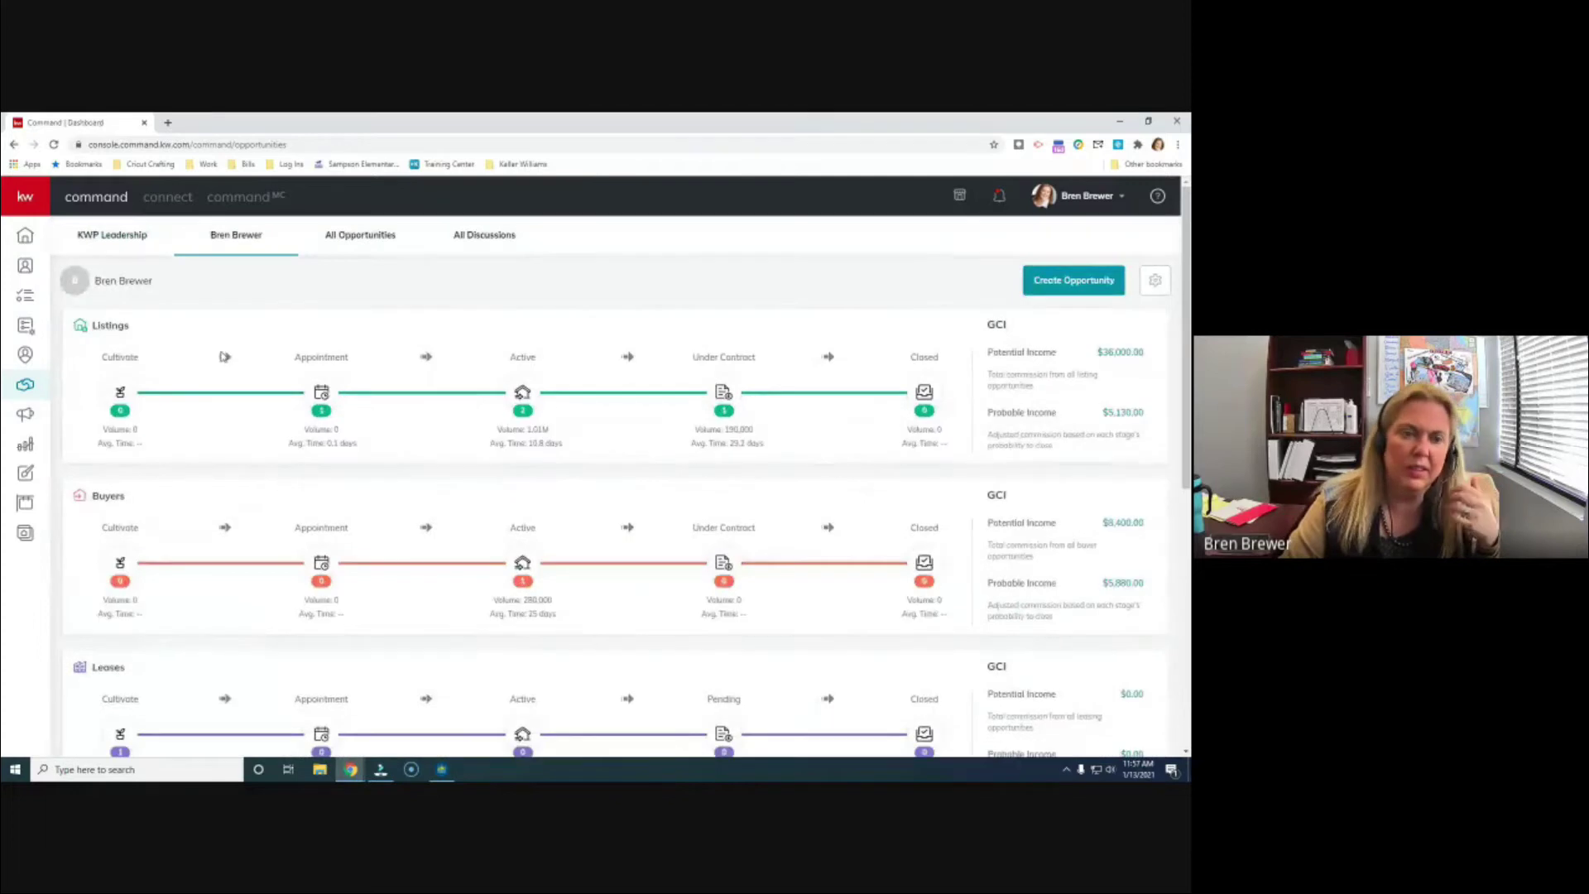
{"action": "scroll", "coordinate": [176, 523], "scroll_direction": "down", "scroll_amount": 3}
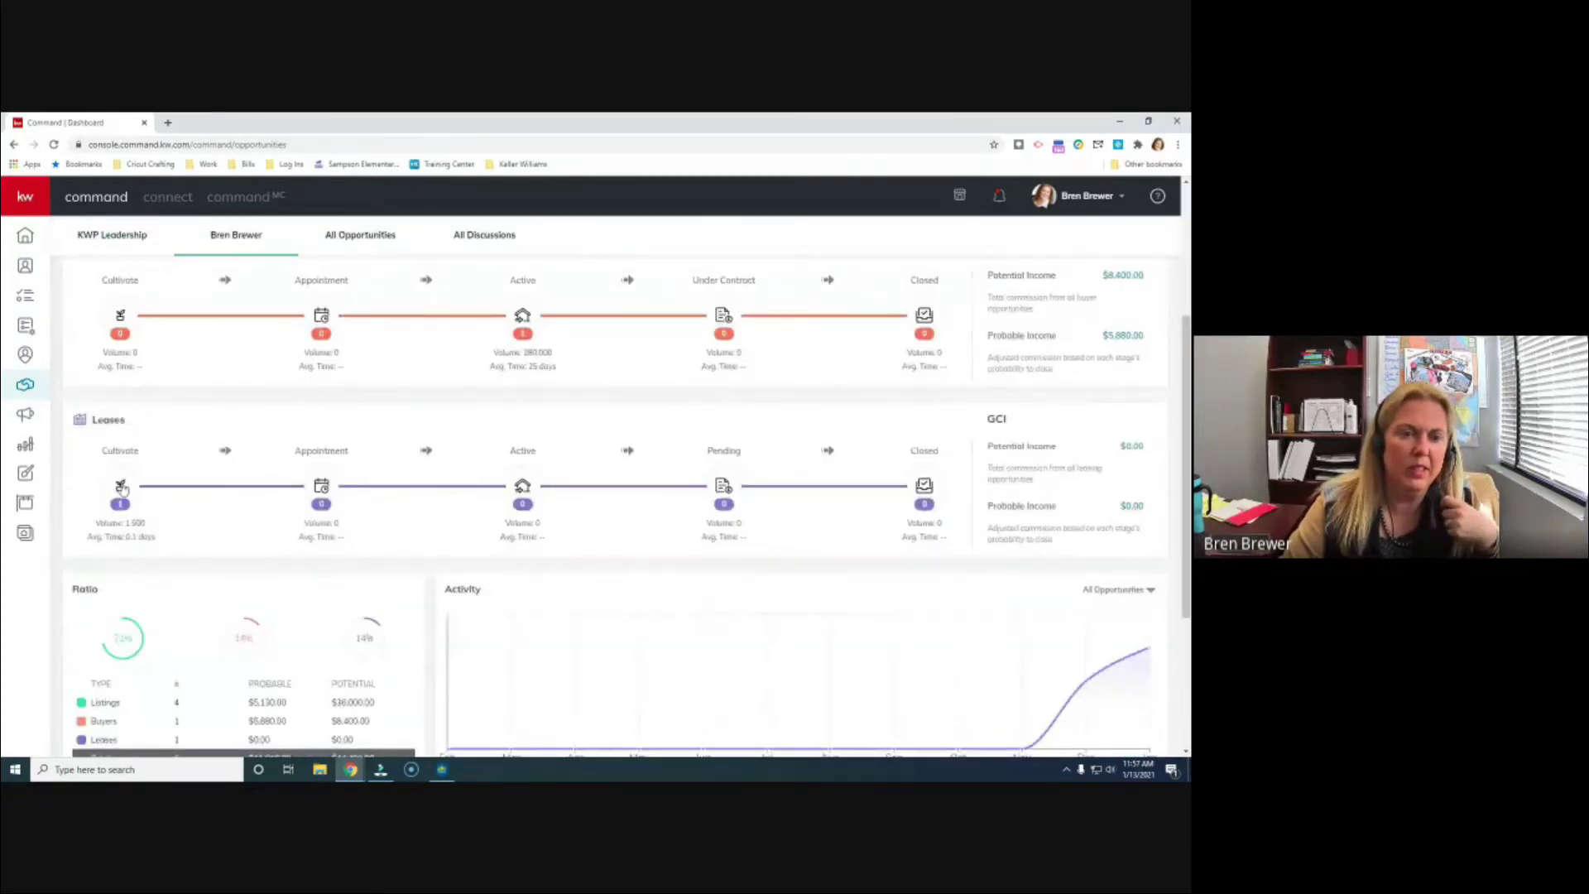
{"action": "left_click", "coordinate": [122, 488]}
{"action": "left_click_drag", "start_coordinate": [192, 441], "coordinate": [1132, 338]}
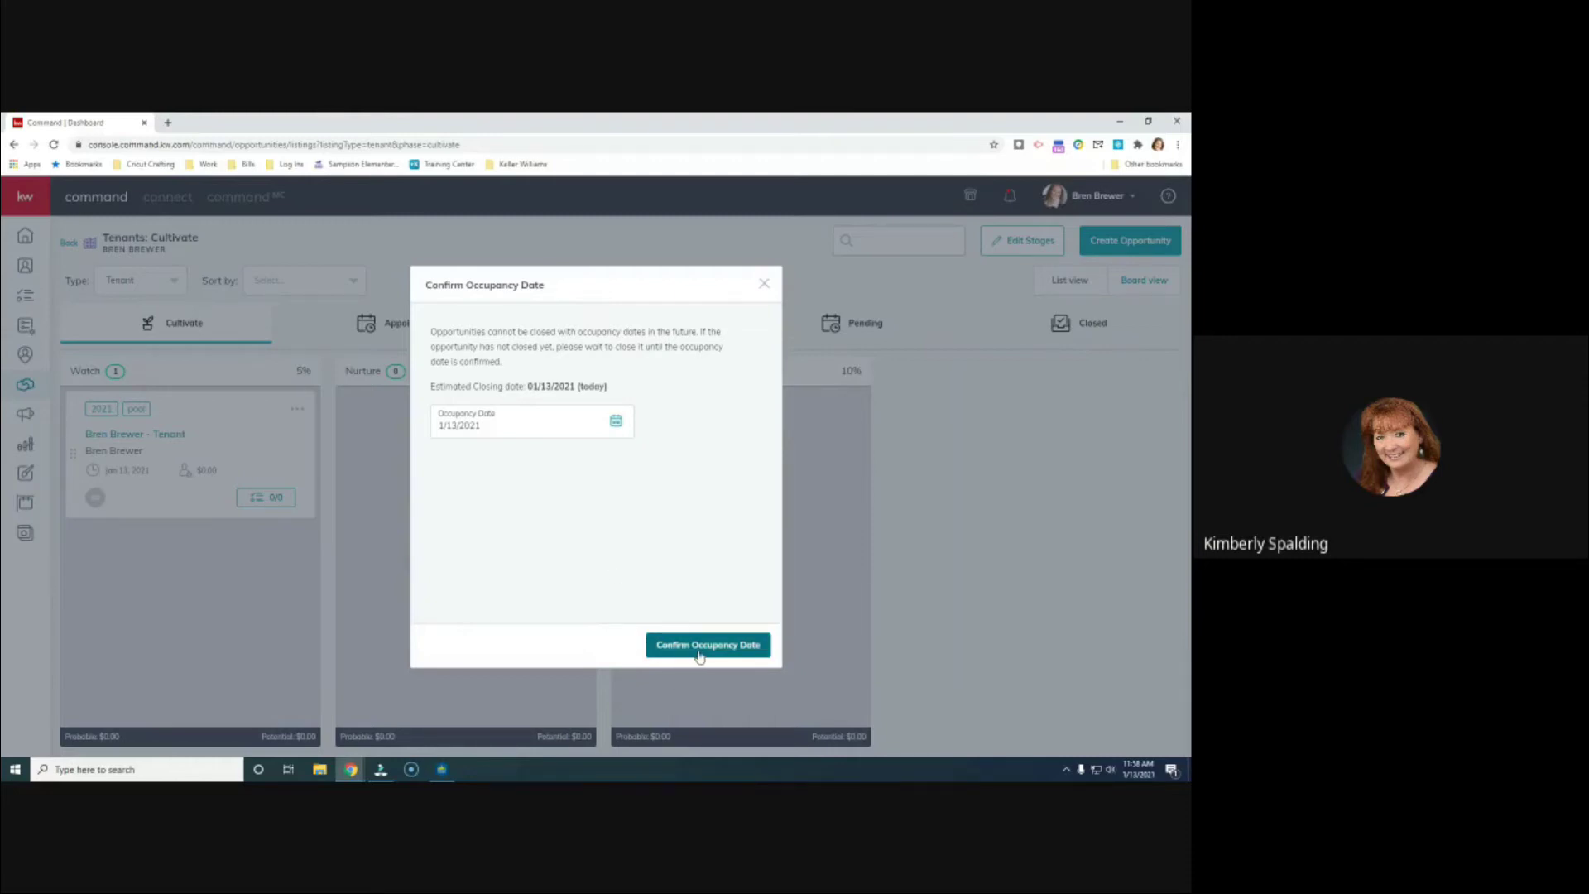
{"action": "left_click", "coordinate": [614, 421]}
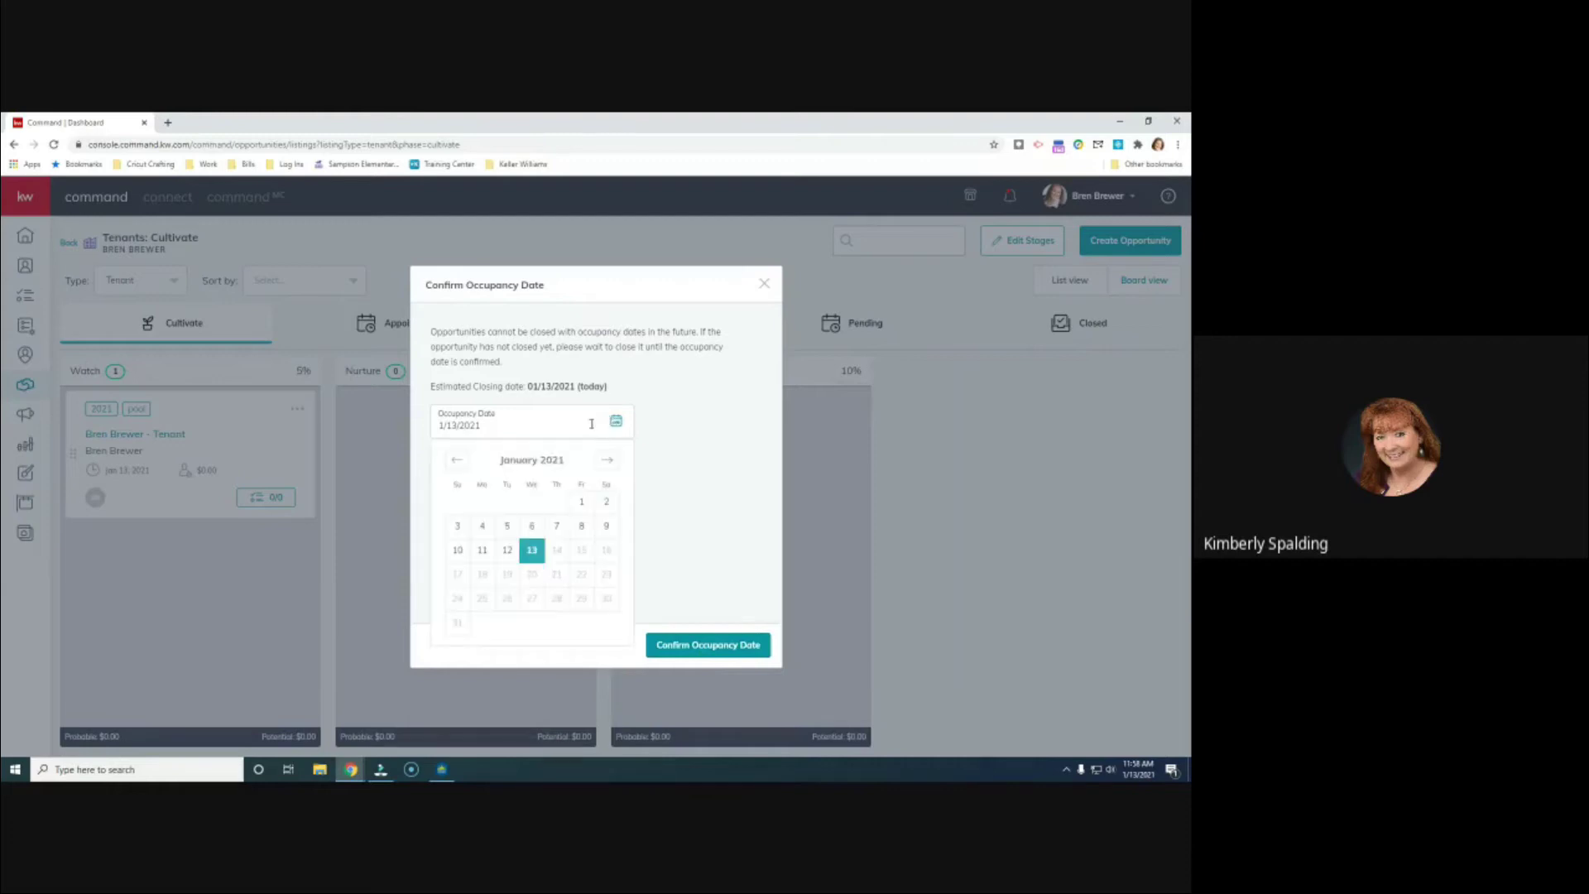
{"action": "left_click", "coordinate": [485, 549]}
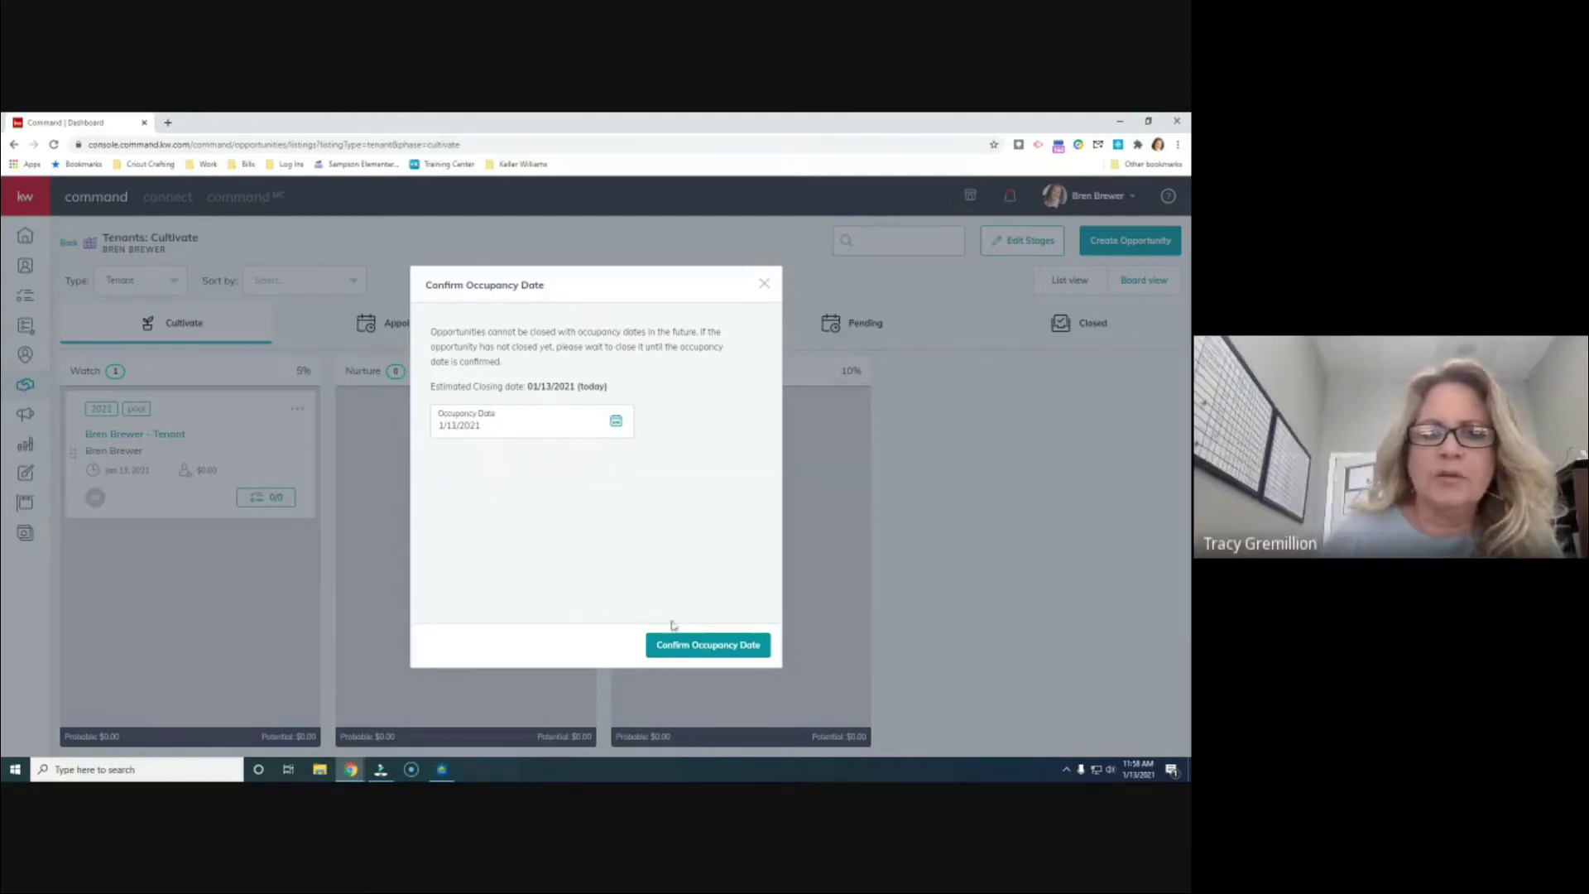
{"action": "left_click", "coordinate": [725, 650]}
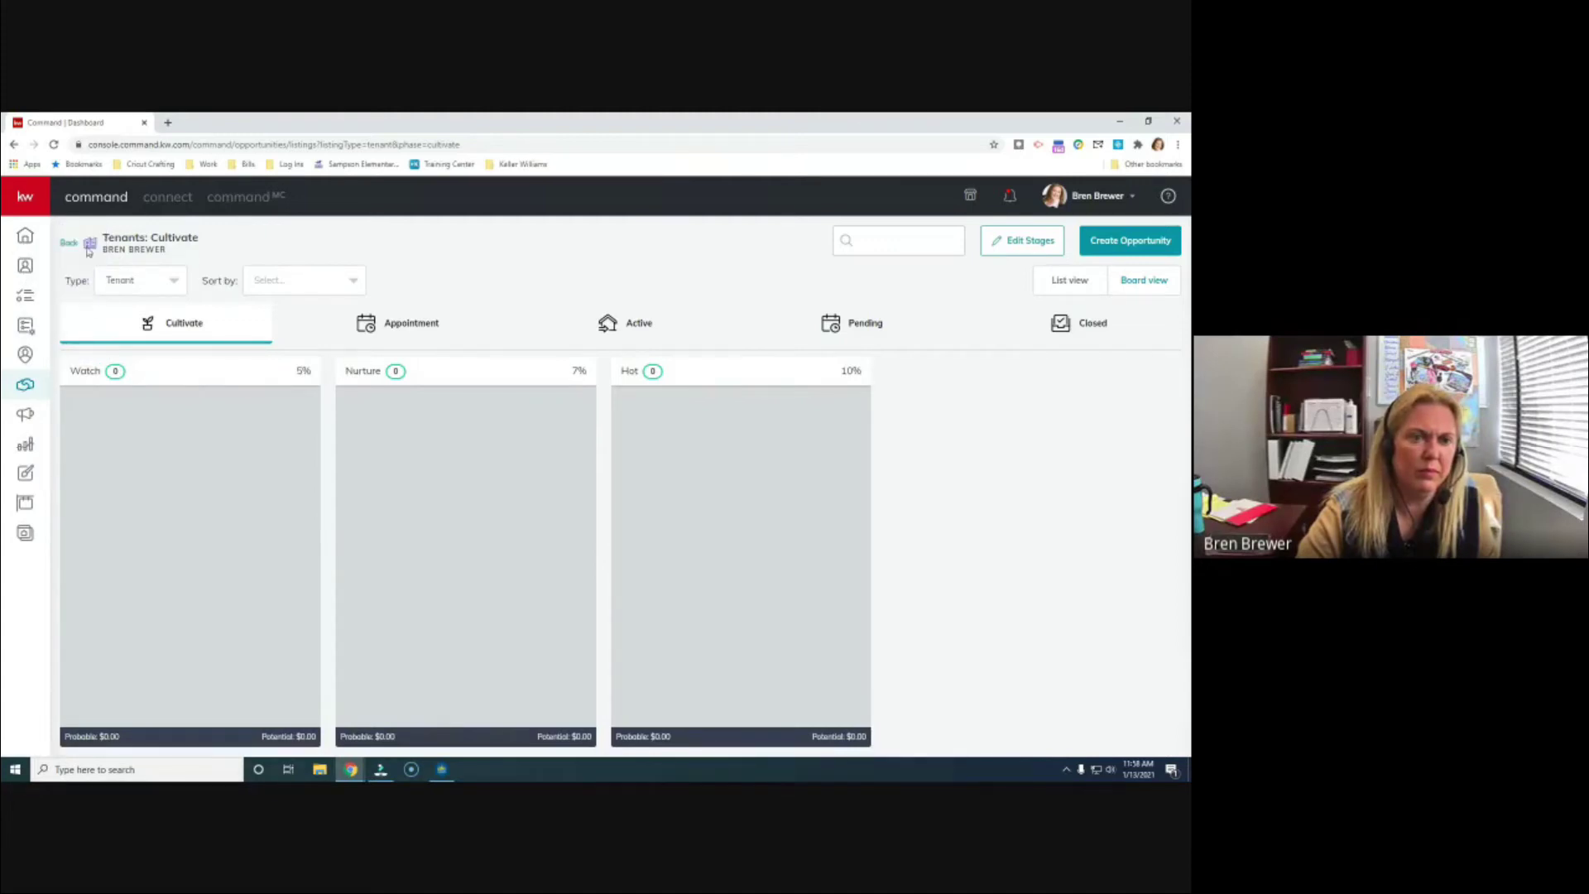
Step: Return to the opportunities dashboard and review the three pipelines, the ratio table, the activity chart and the Closing This Month list
{"action": "left_click", "coordinate": [70, 245]}
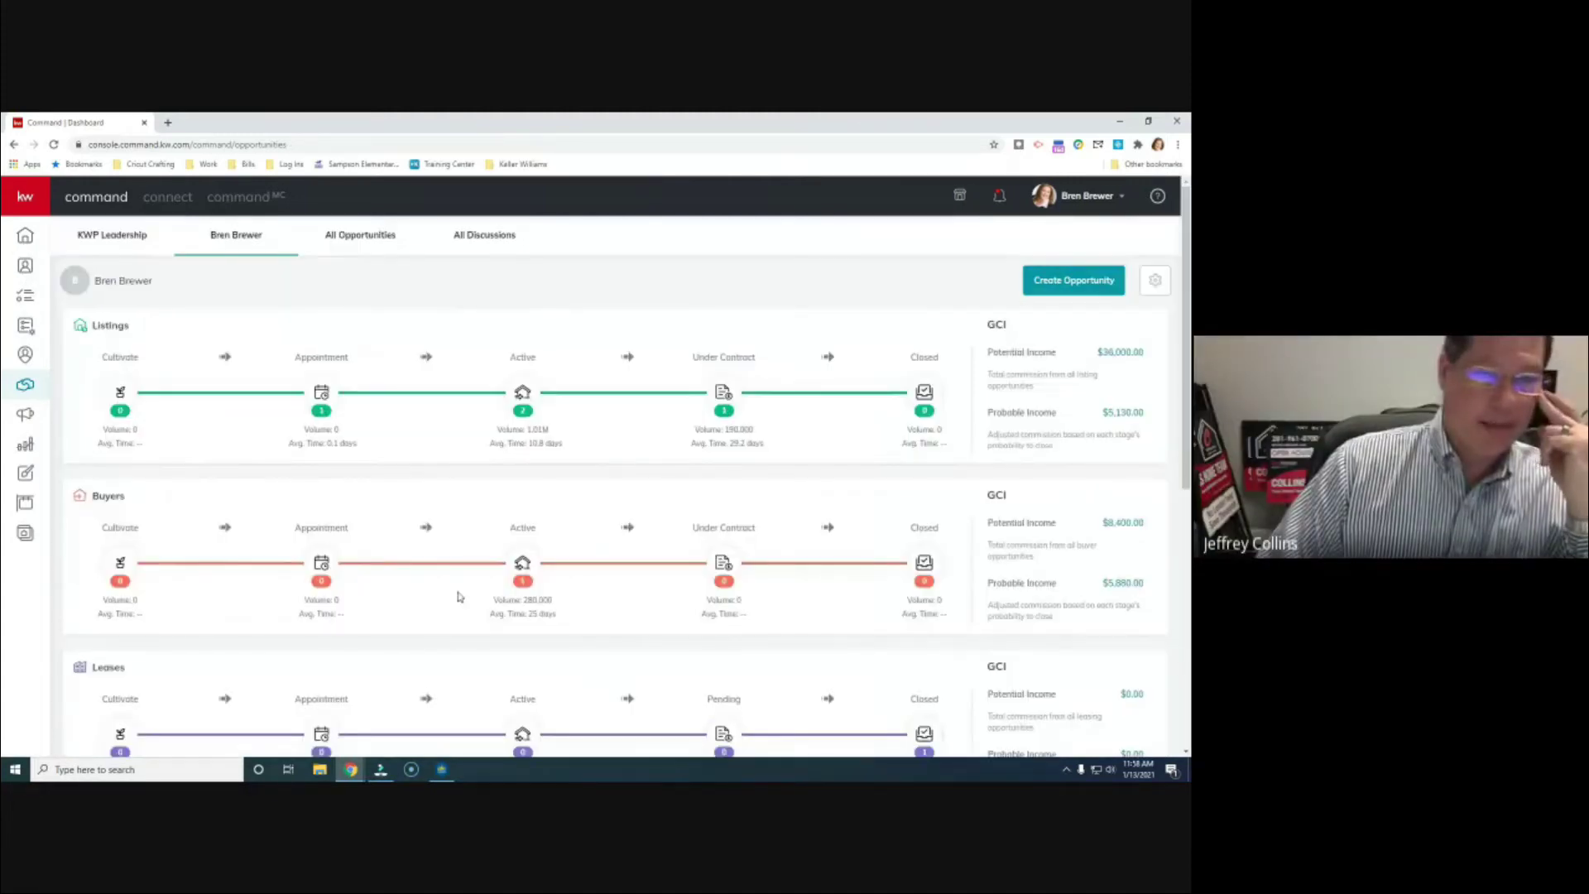
{"action": "scroll", "coordinate": [497, 600], "scroll_direction": "down", "scroll_amount": 1}
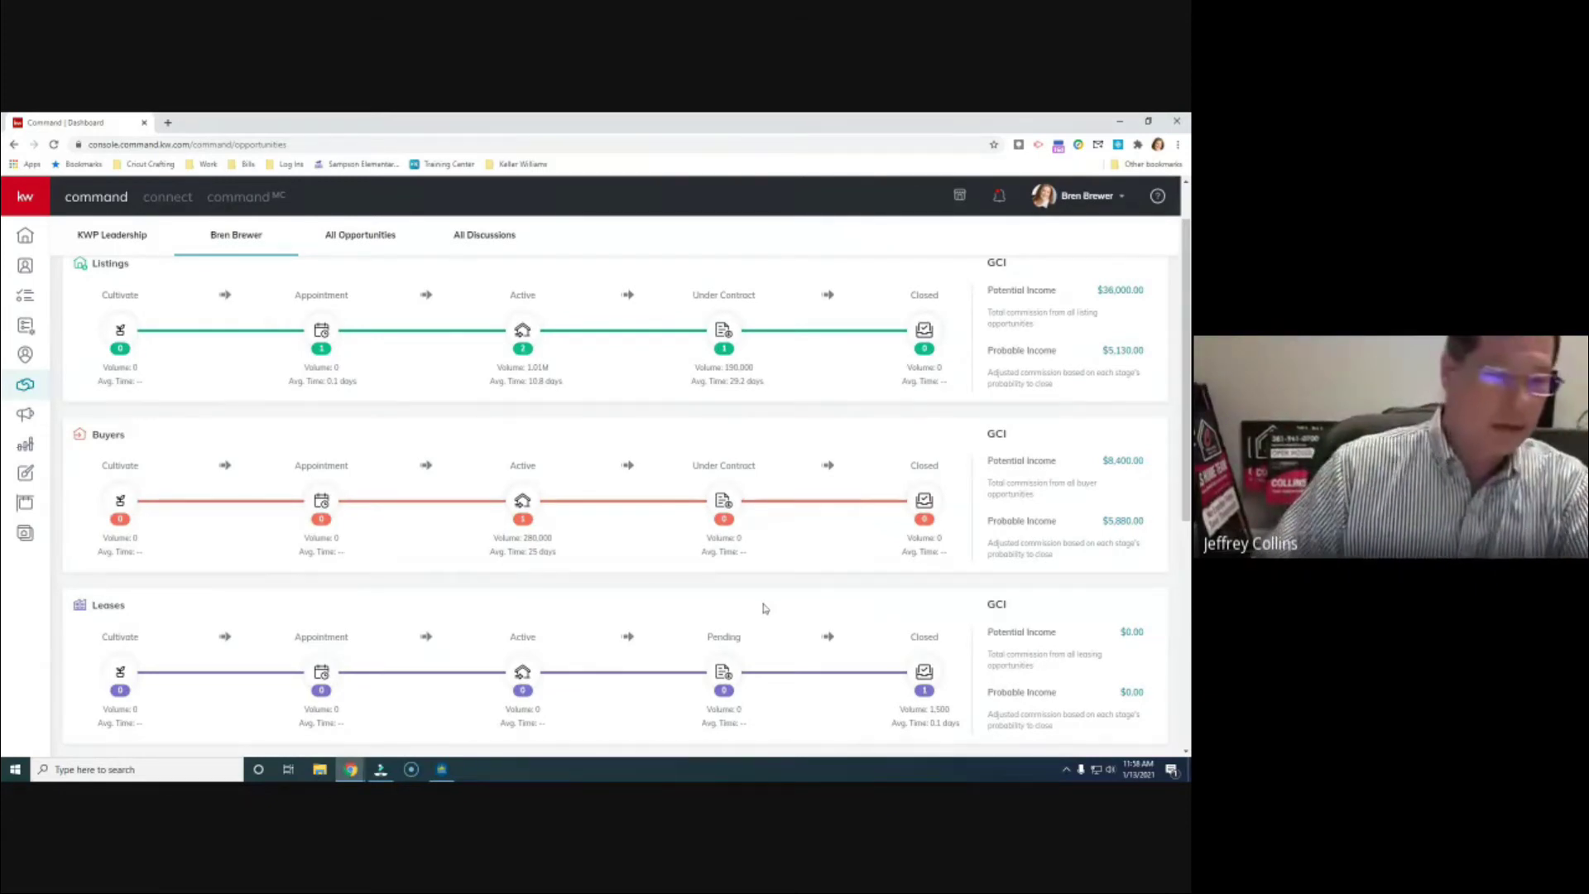
{"action": "scroll", "coordinate": [763, 607], "scroll_direction": "down", "scroll_amount": 2}
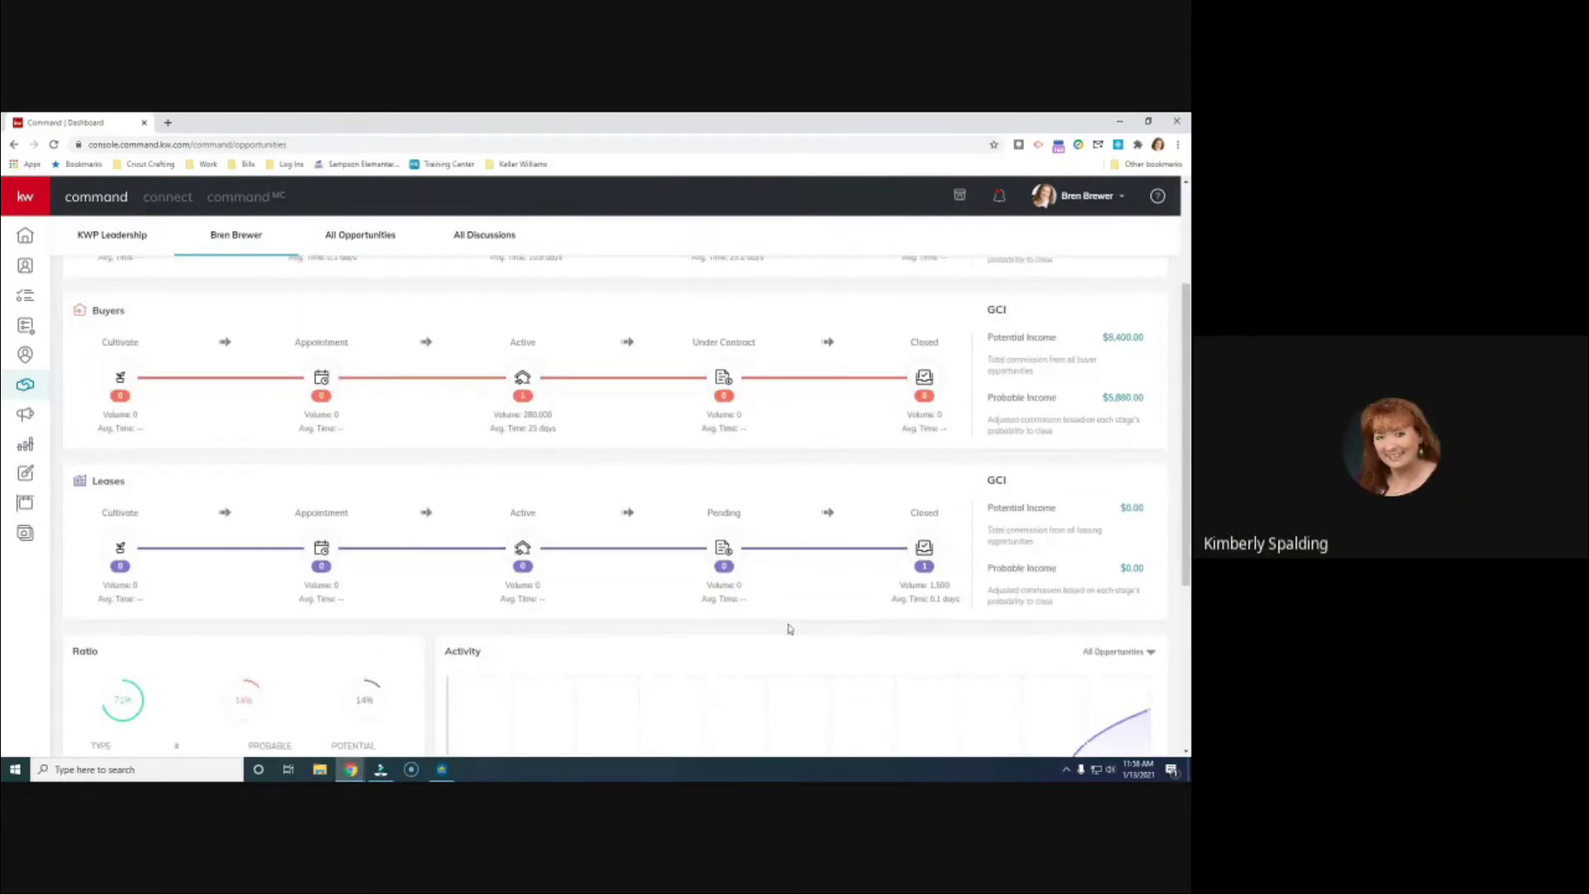
{"action": "scroll", "coordinate": [789, 629], "scroll_direction": "down", "scroll_amount": 1}
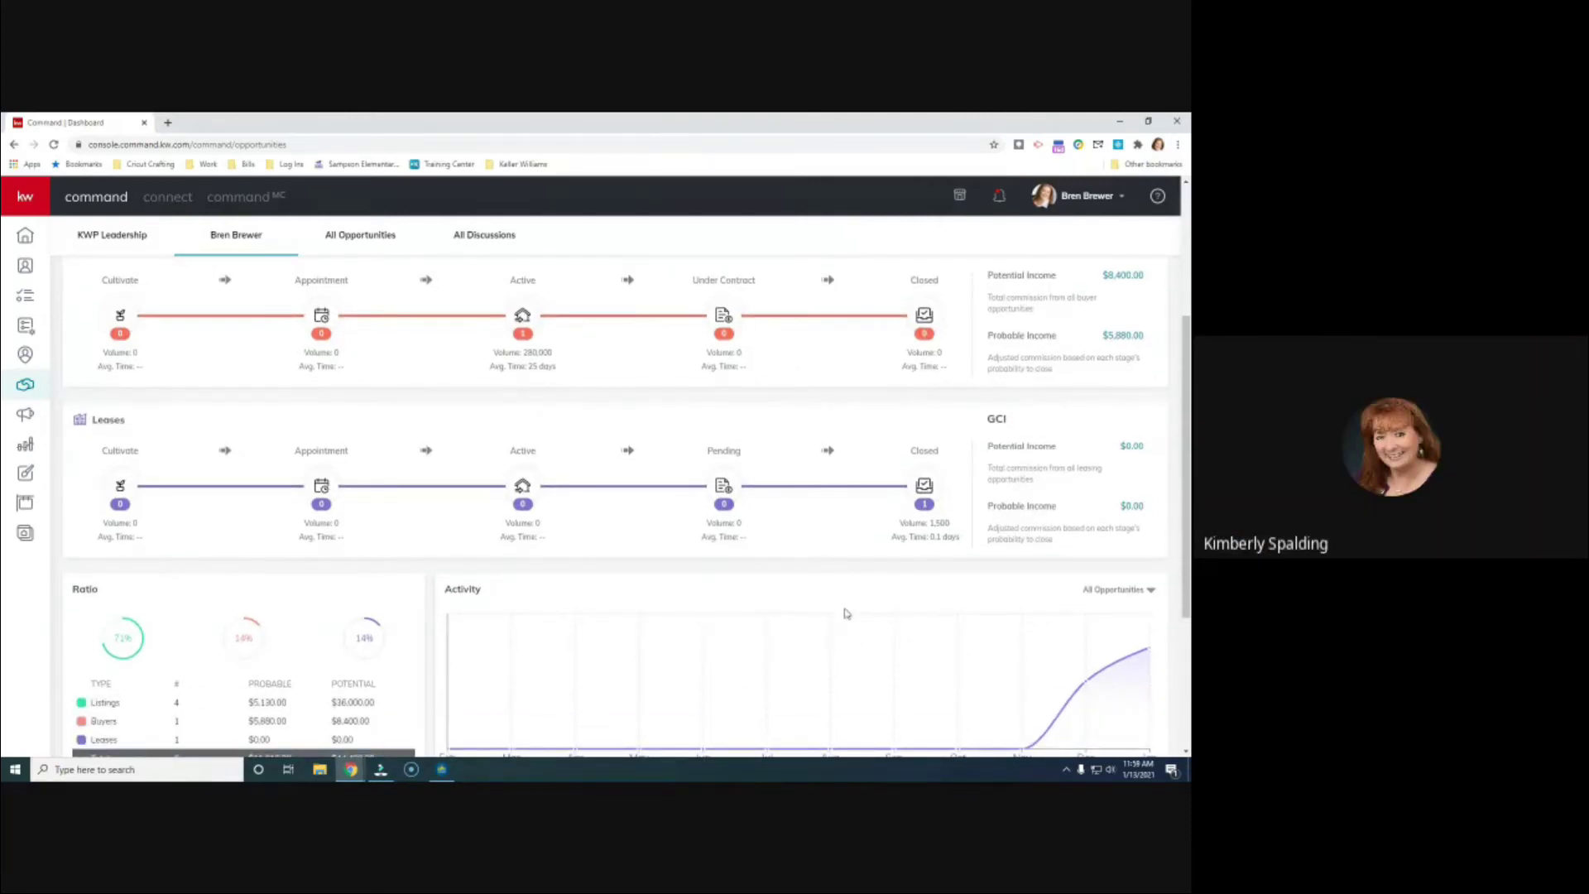
{"action": "scroll", "coordinate": [846, 614], "scroll_direction": "down", "scroll_amount": 1}
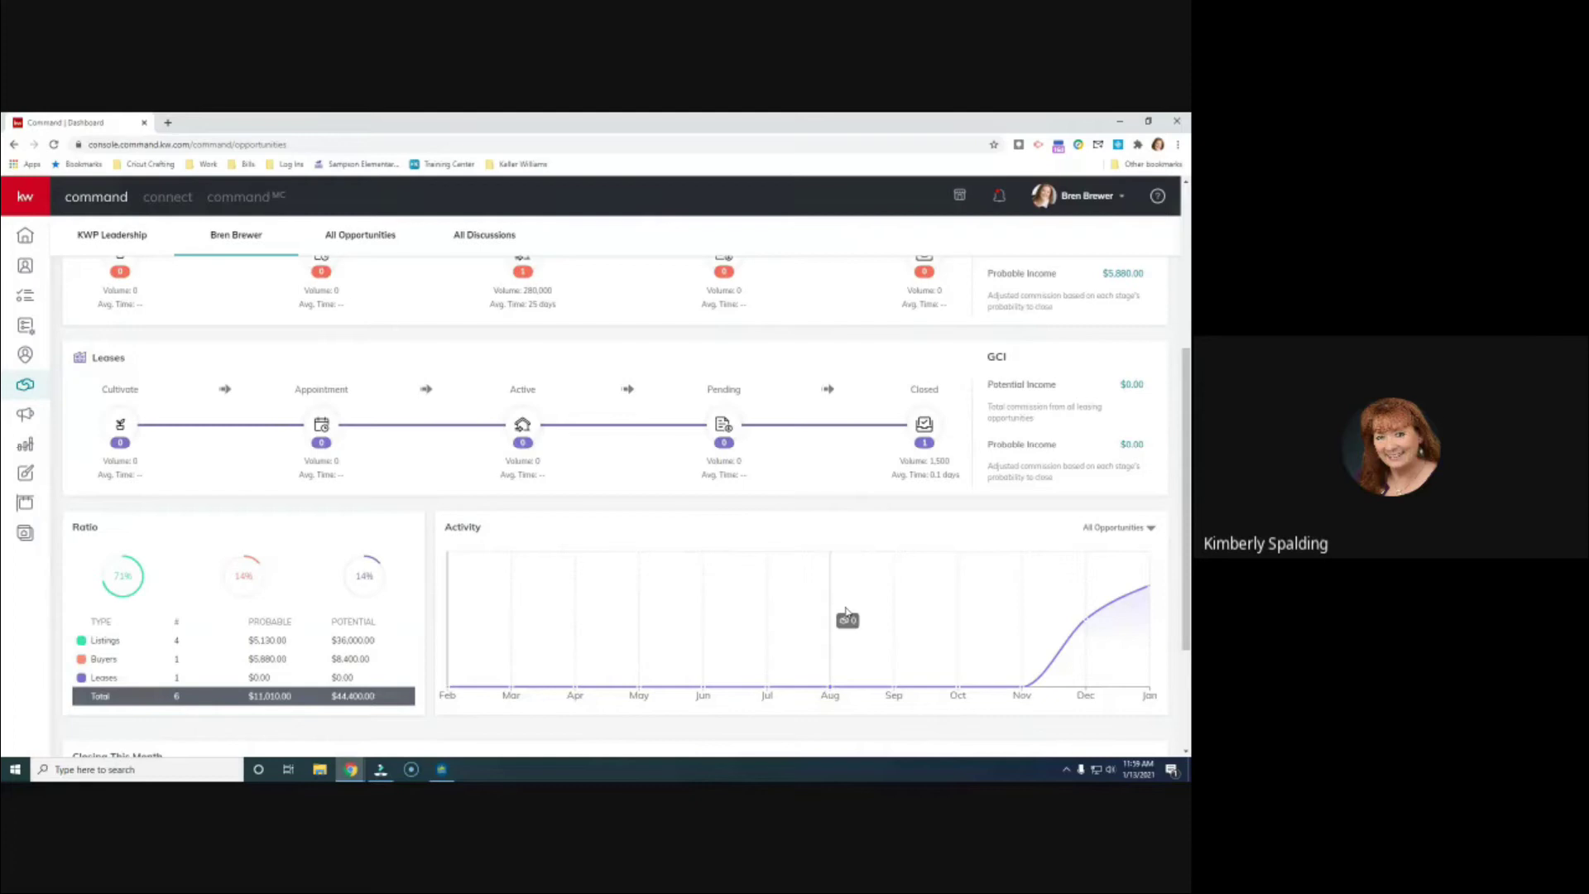
{"action": "scroll", "coordinate": [846, 614], "scroll_direction": "down", "scroll_amount": 1}
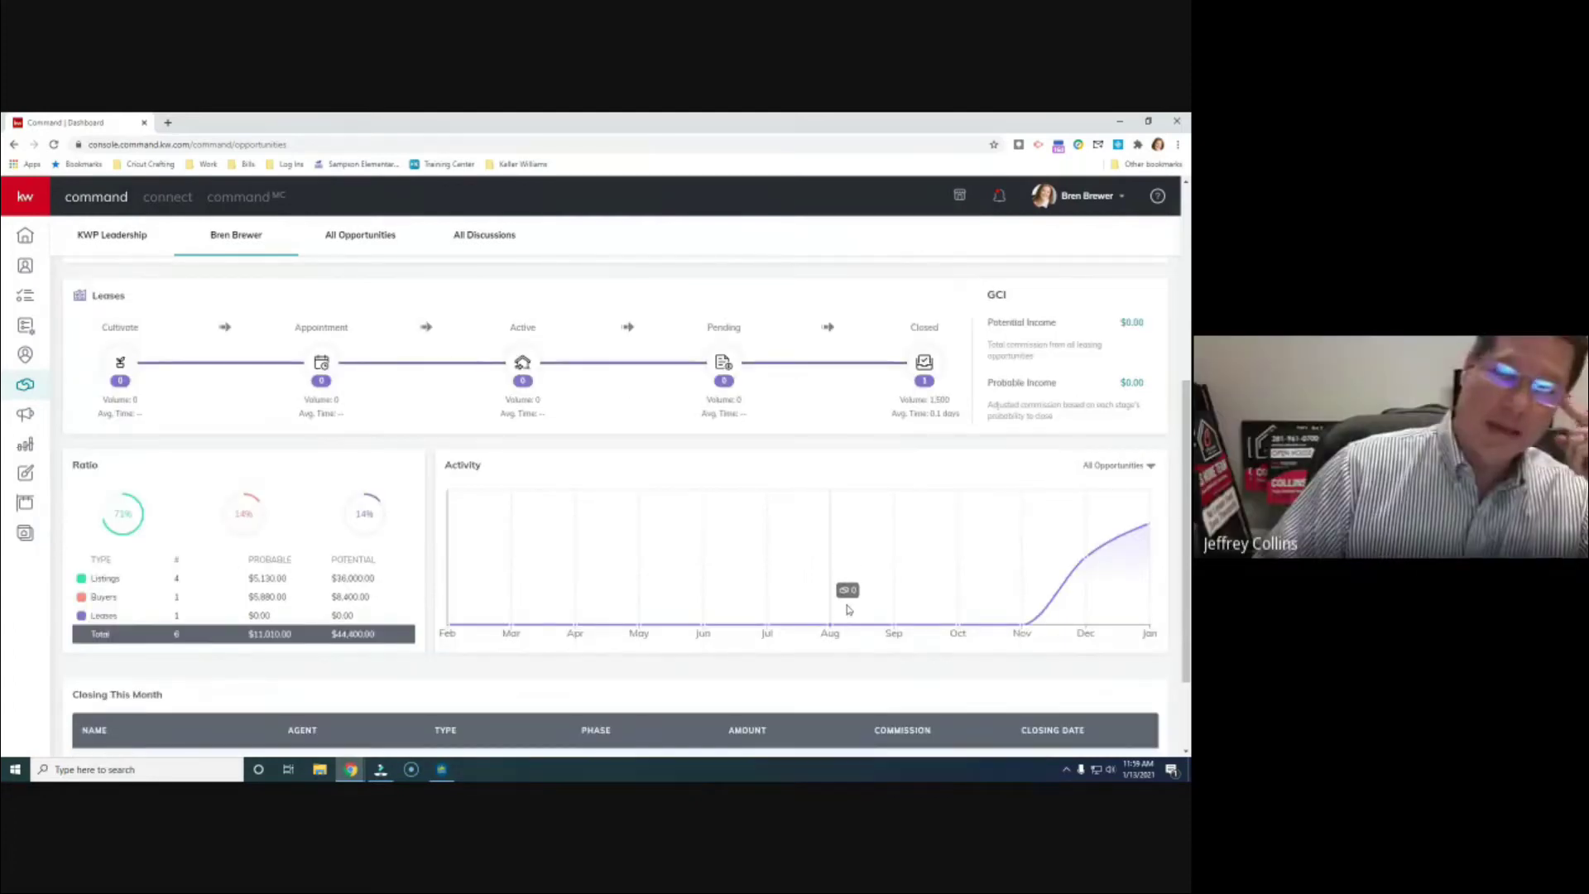
{"action": "scroll", "coordinate": [847, 609], "scroll_direction": "up", "scroll_amount": 1}
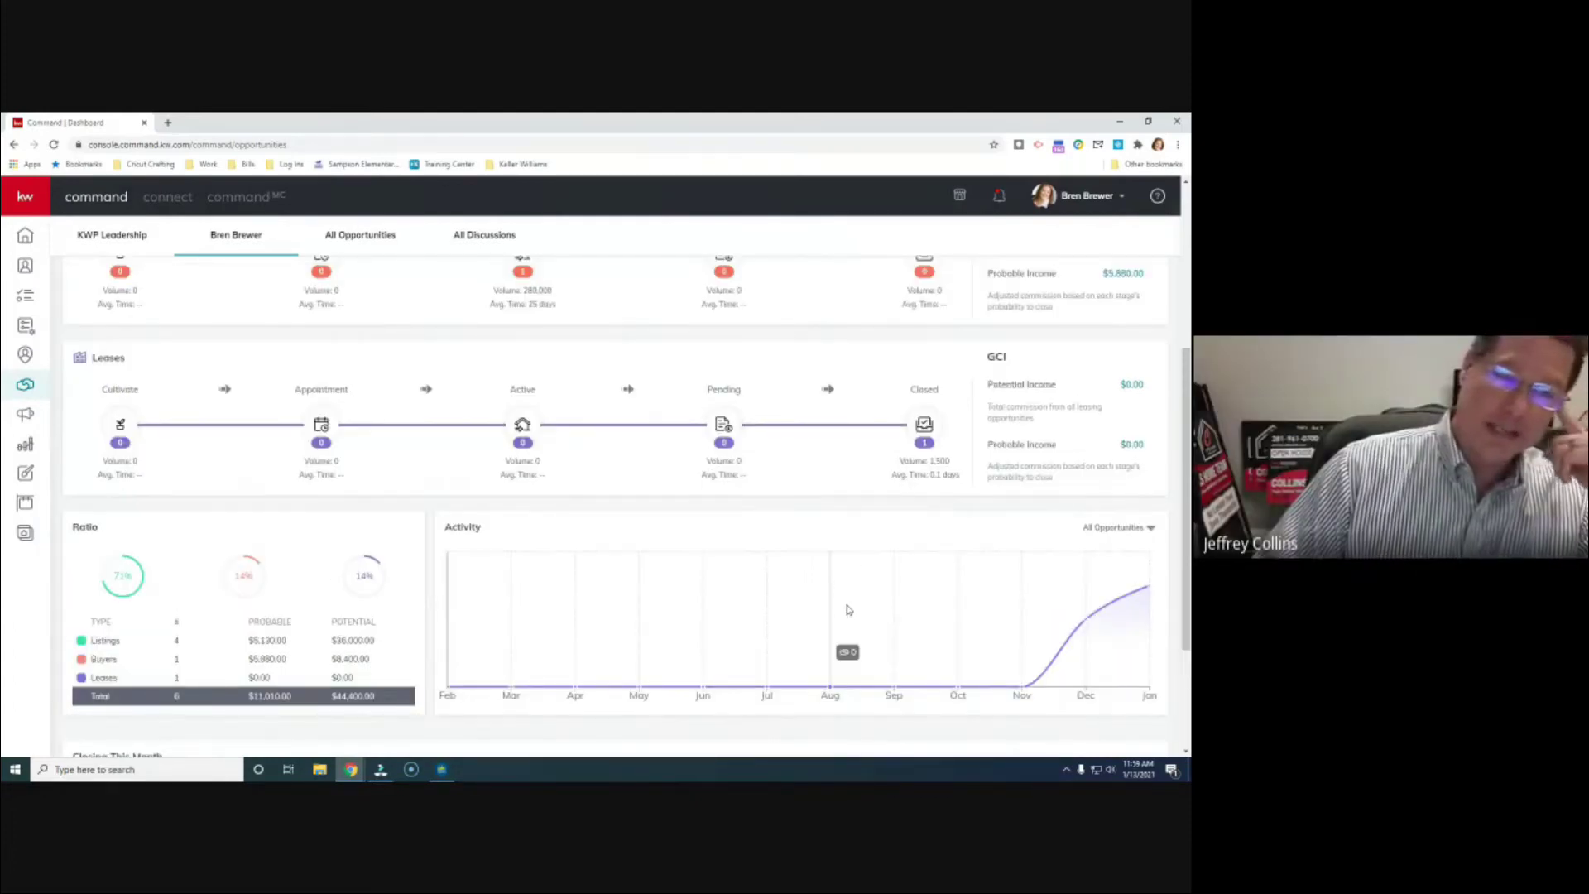
{"action": "scroll", "coordinate": [847, 609], "scroll_direction": "up", "scroll_amount": 5}
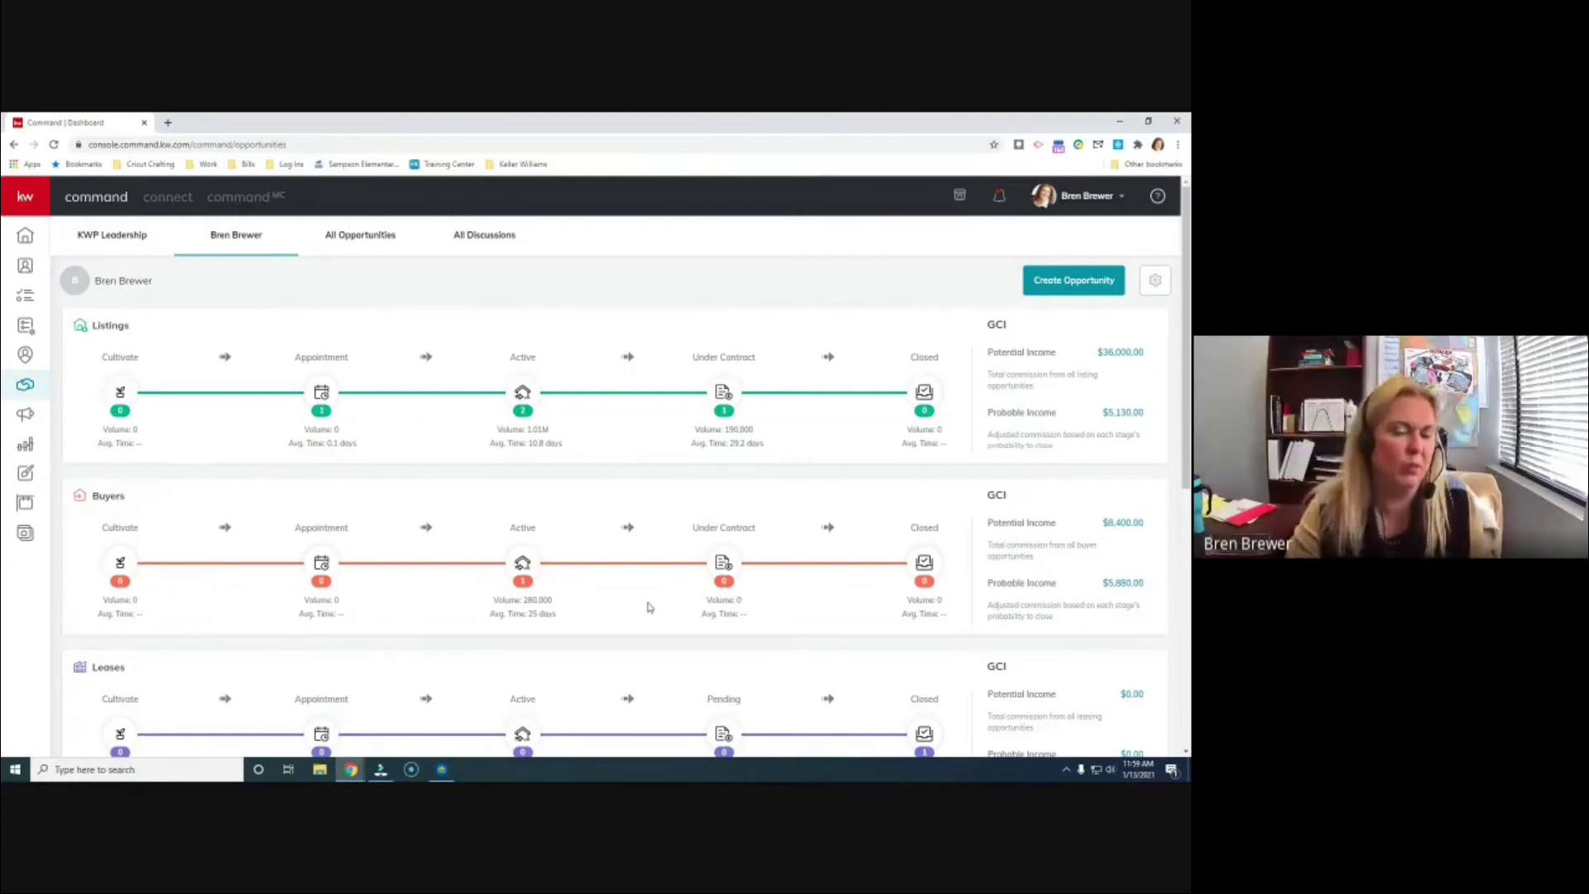
{"action": "scroll", "coordinate": [447, 593], "scroll_direction": "down", "scroll_amount": 3}
{"action": "scroll", "coordinate": [464, 593], "scroll_direction": "down", "scroll_amount": 4}
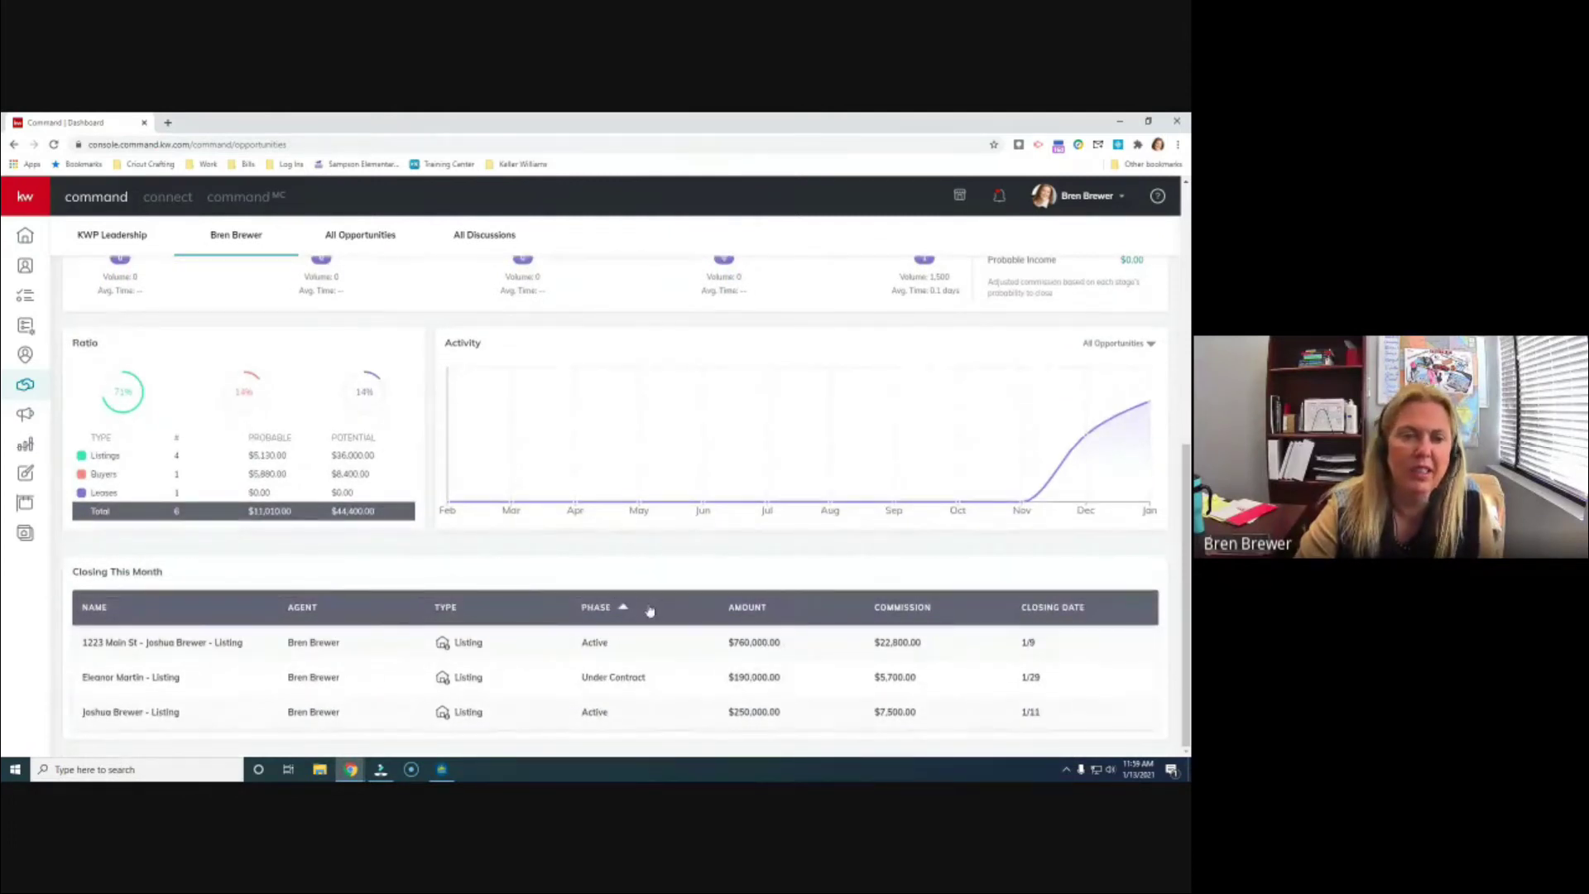
{"action": "scroll", "coordinate": [649, 610], "scroll_direction": "up", "scroll_amount": 7}
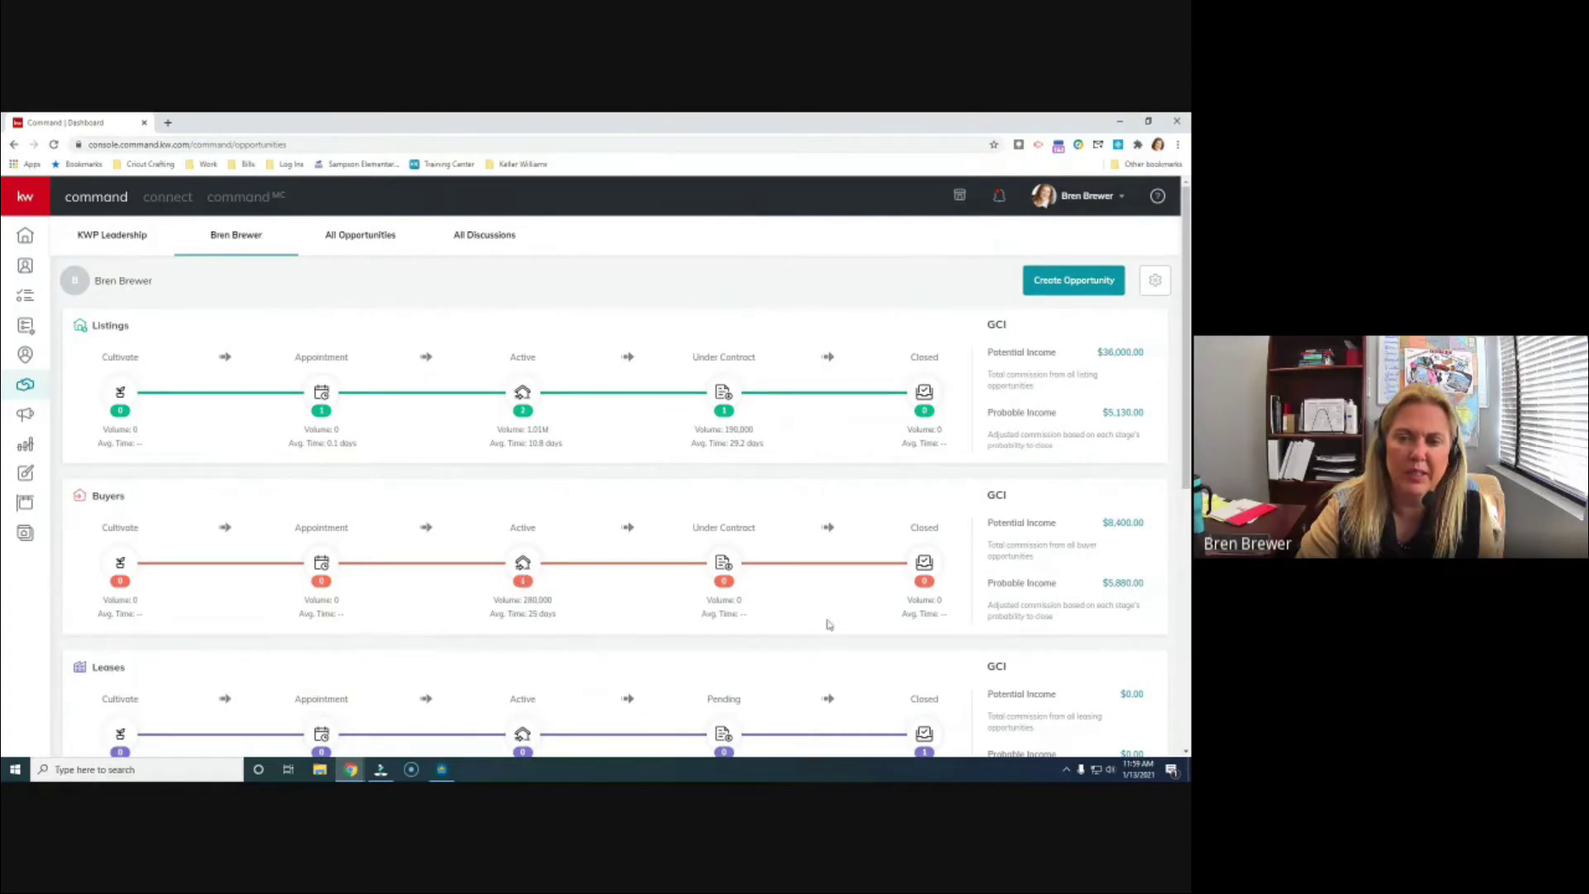
{"action": "scroll", "coordinate": [670, 479], "scroll_direction": "down", "scroll_amount": 1}
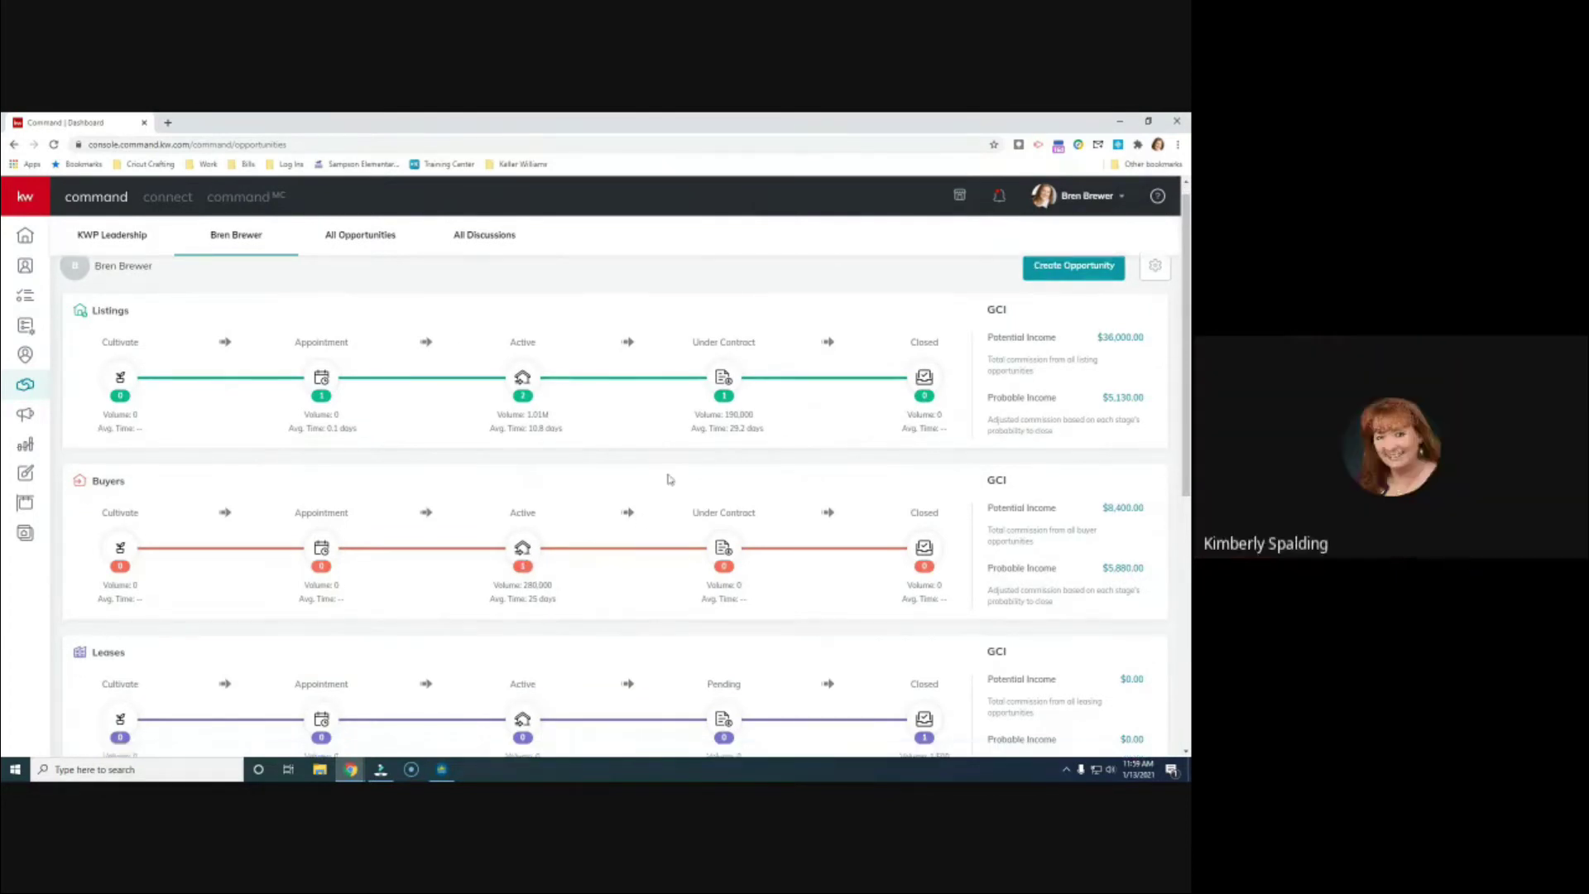
Step: Open the buyer opportunity in the Showing stage of the Buyers pipeline's Active phase and view its documents
{"action": "scroll", "coordinate": [670, 479], "scroll_direction": "down", "scroll_amount": 3}
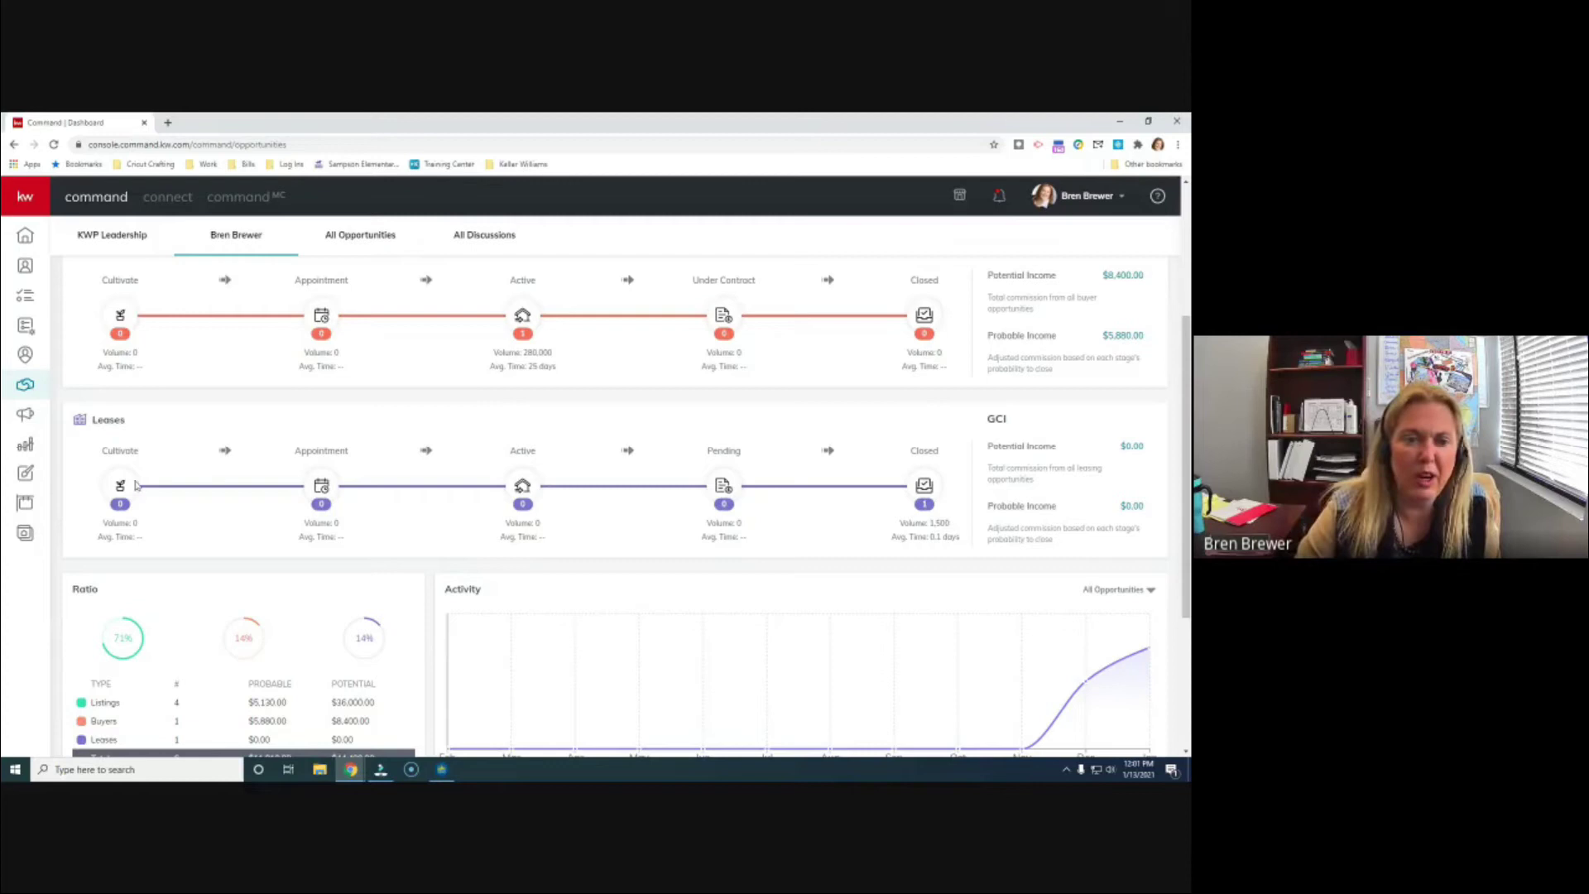
{"action": "scroll", "coordinate": [645, 628], "scroll_direction": "up", "scroll_amount": 2}
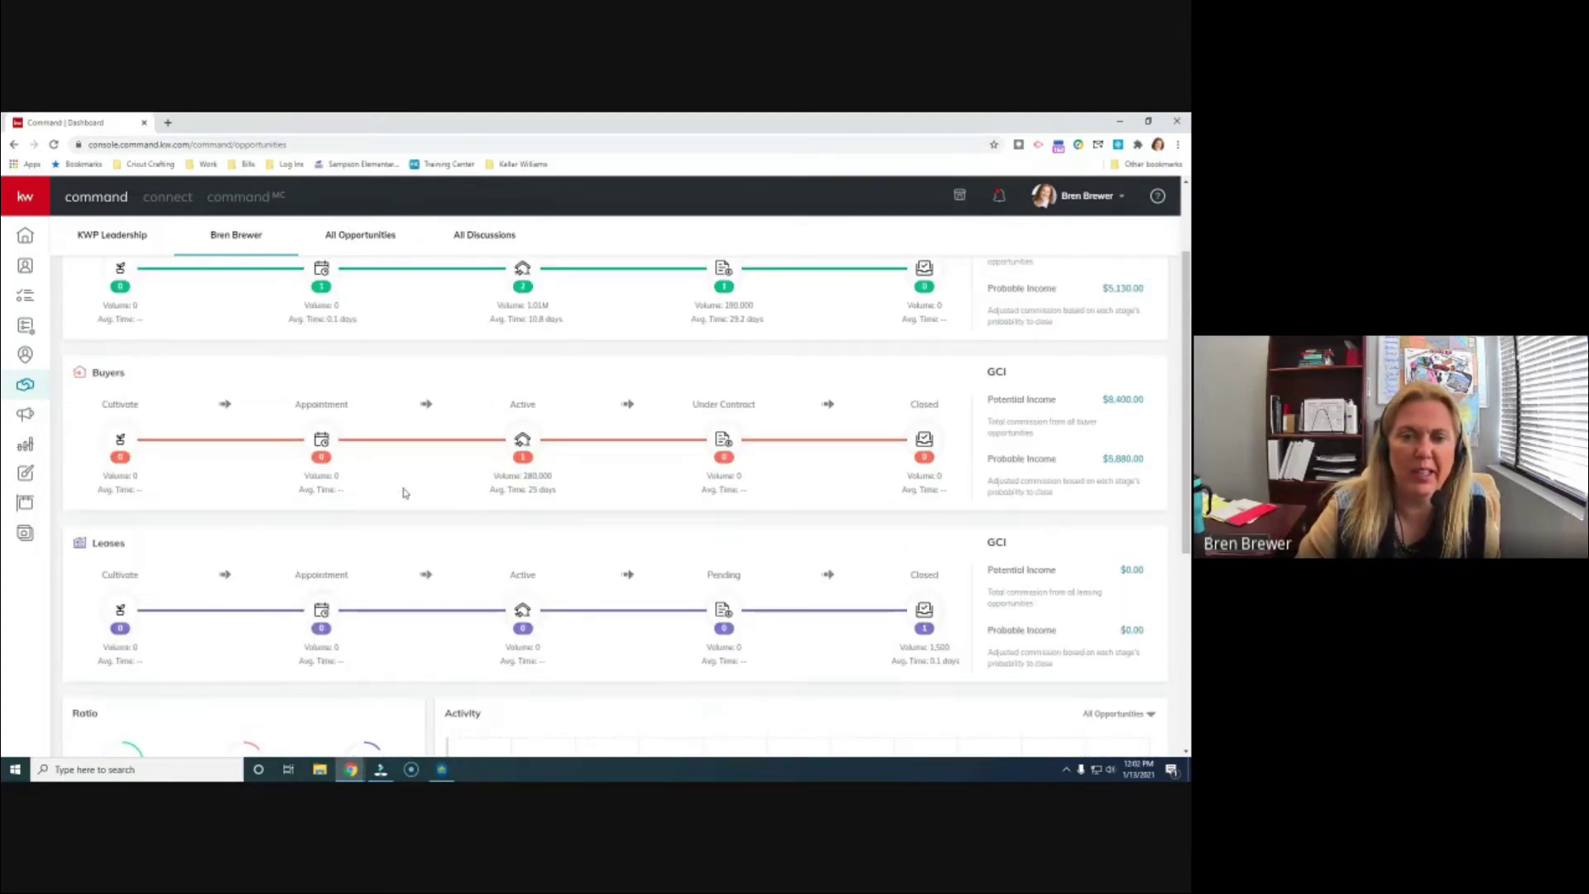
{"action": "left_click", "coordinate": [521, 444]}
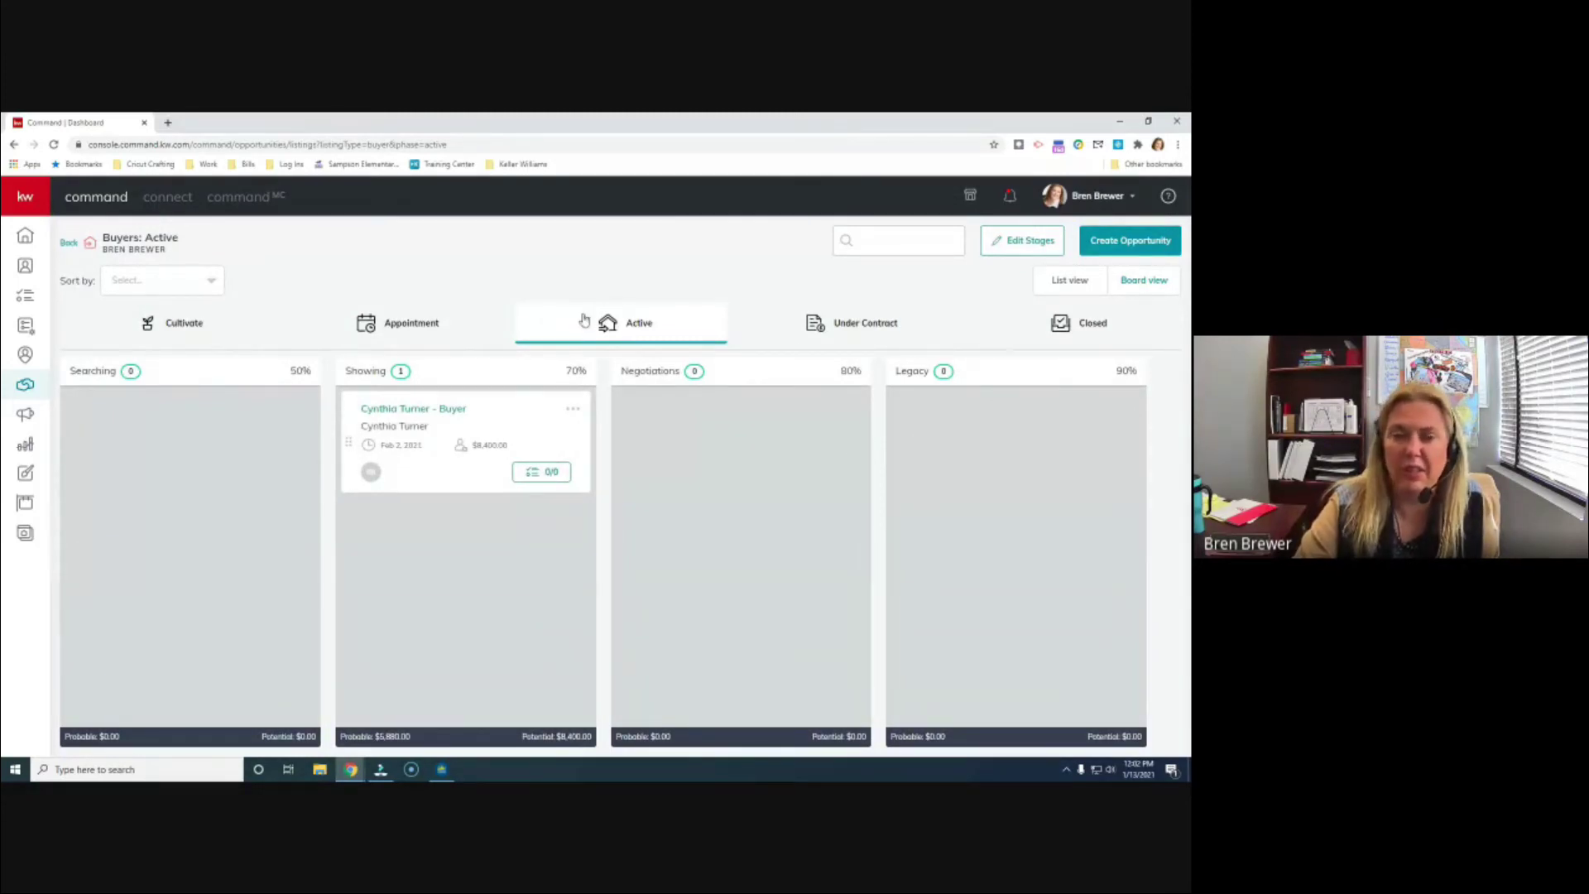
{"action": "left_click", "coordinate": [414, 405]}
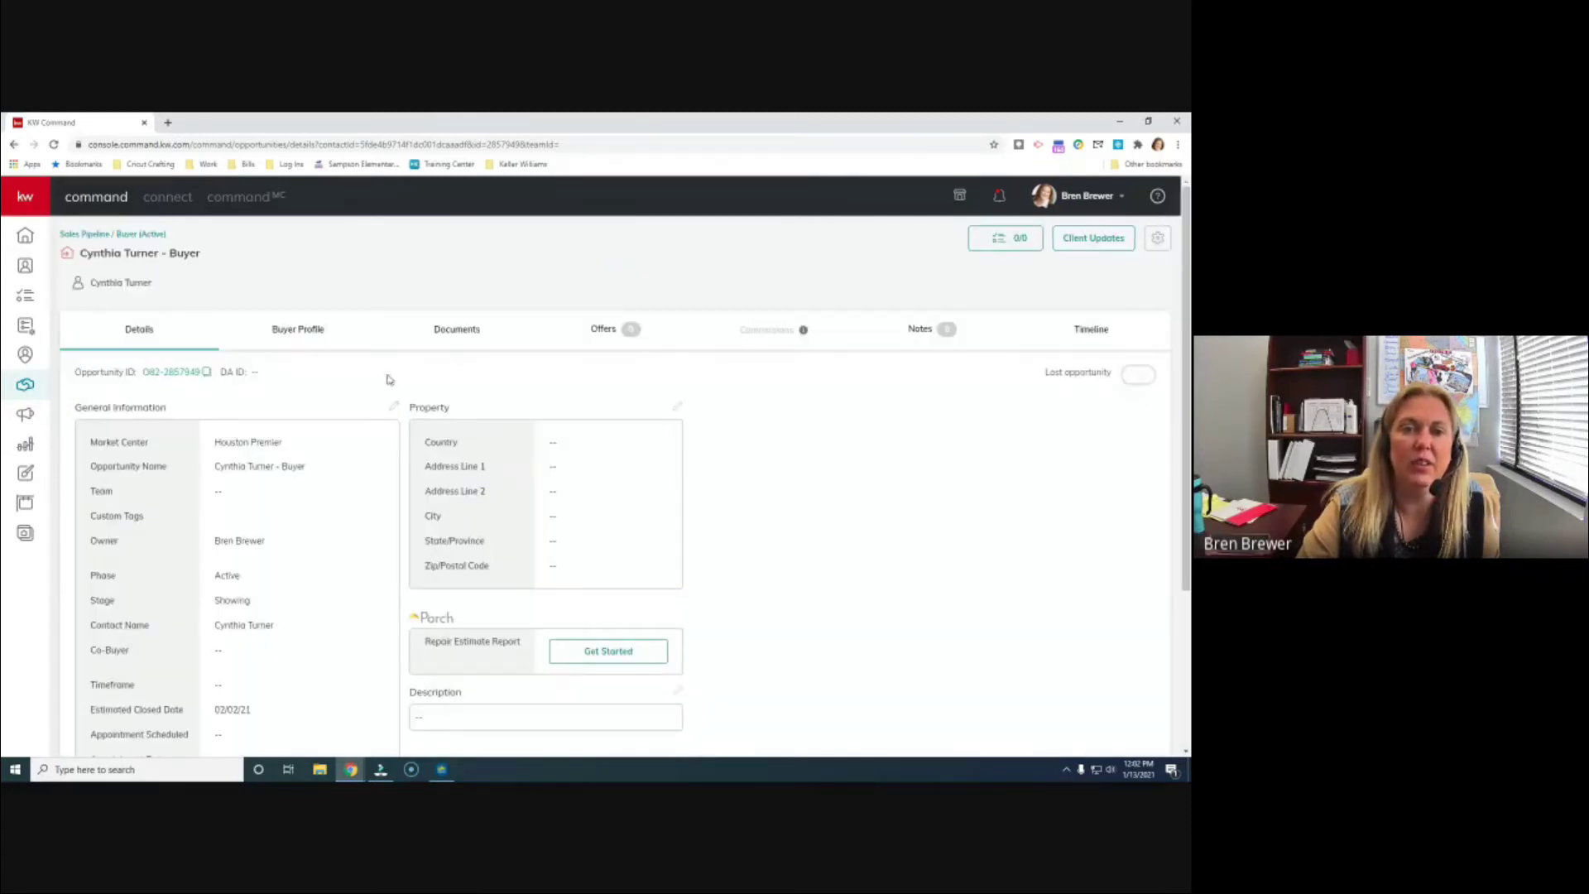
{"action": "left_click", "coordinate": [437, 330]}
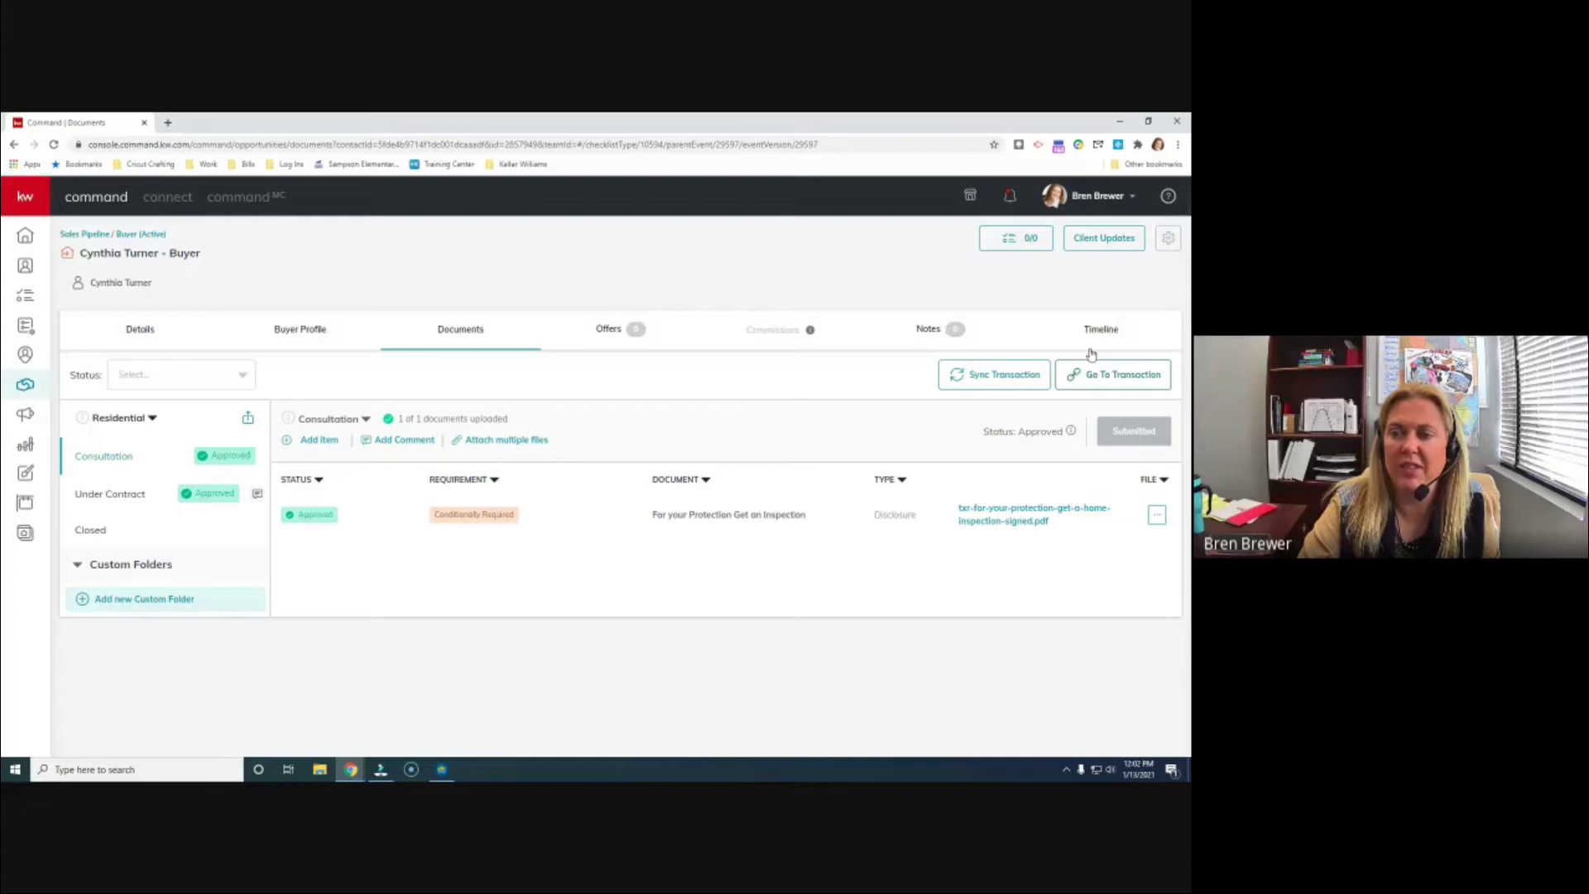
Step: Go to the buyer opportunity's linked transaction in DocuSign Rooms, logging in with the account e-mail and password
{"action": "left_click", "coordinate": [1111, 382]}
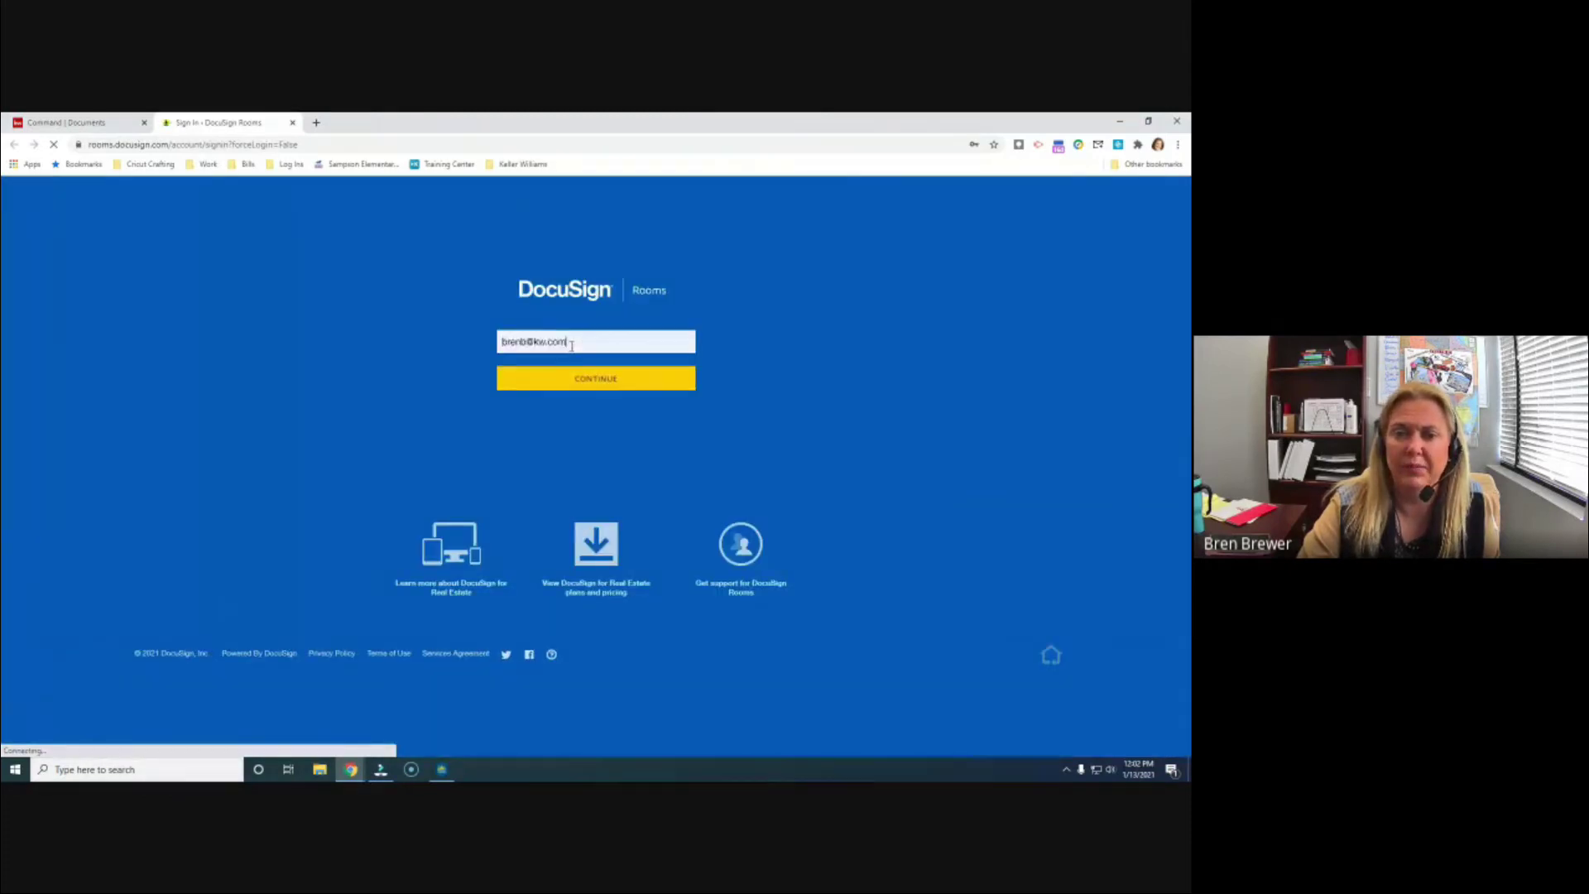
{"action": "left_click", "coordinate": [604, 383]}
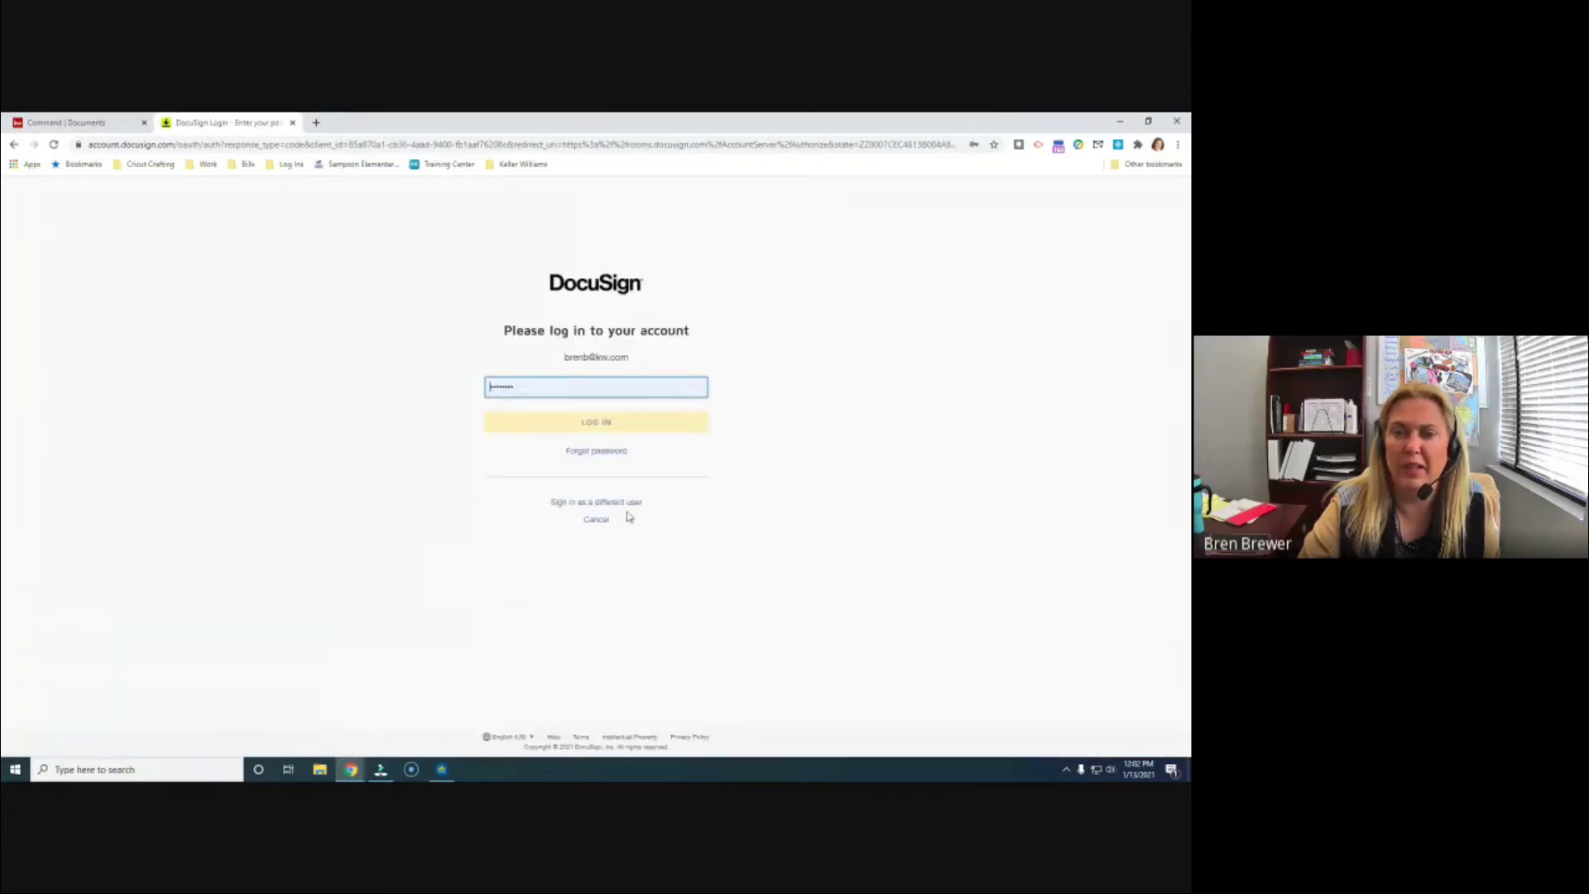
{"action": "left_click", "coordinate": [628, 421]}
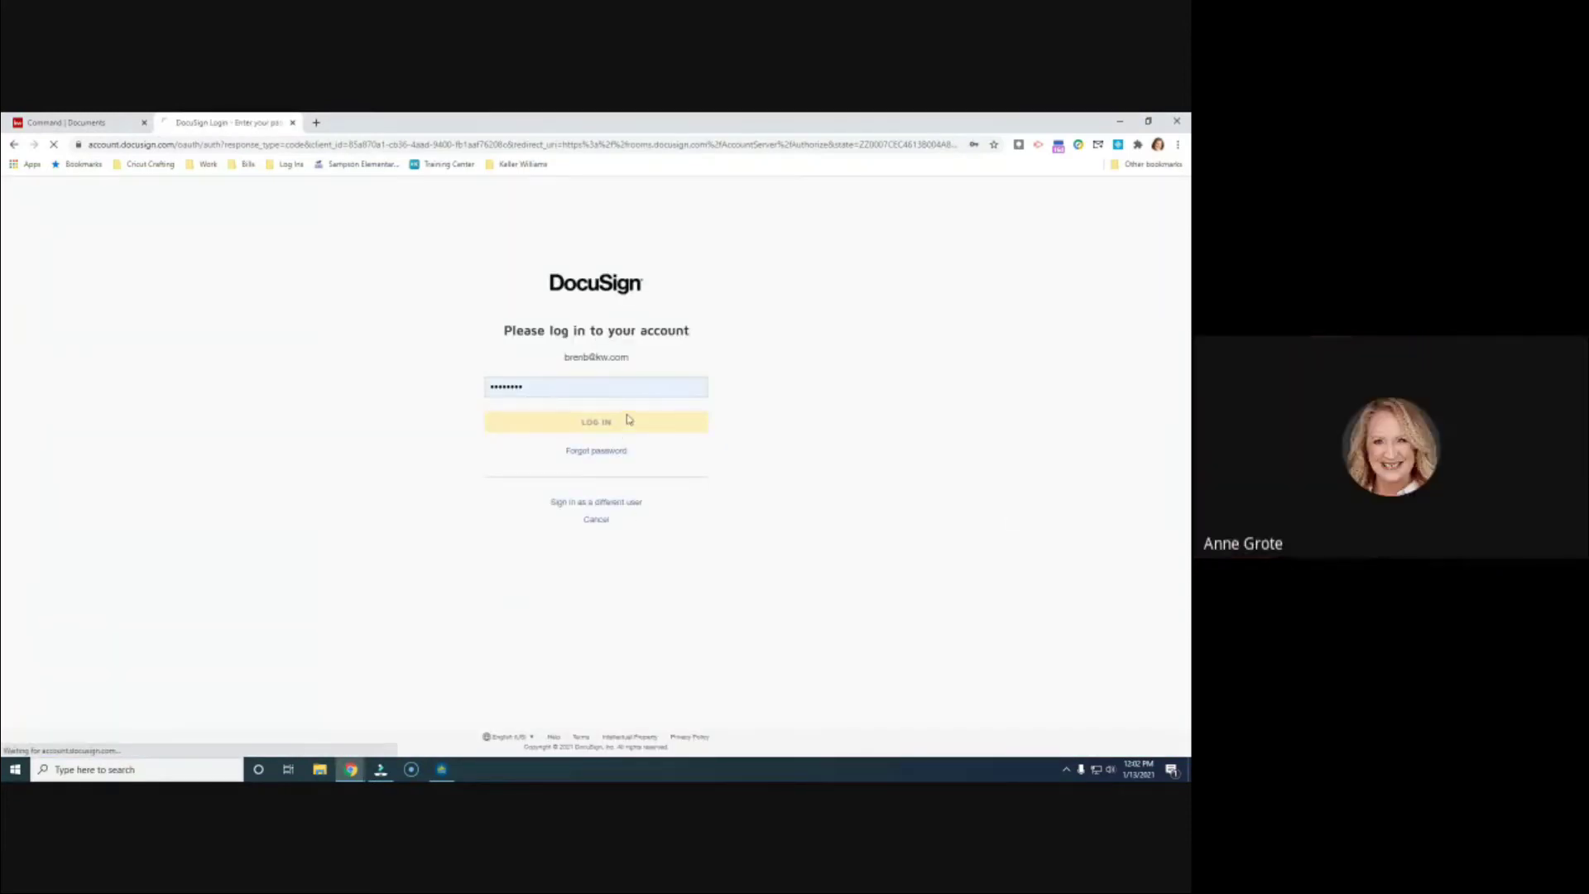
Step: Switch back to KW Command, view the buyer opportunity's details, and return to the opportunities dashboard
{"action": "left_click", "coordinate": [88, 124]}
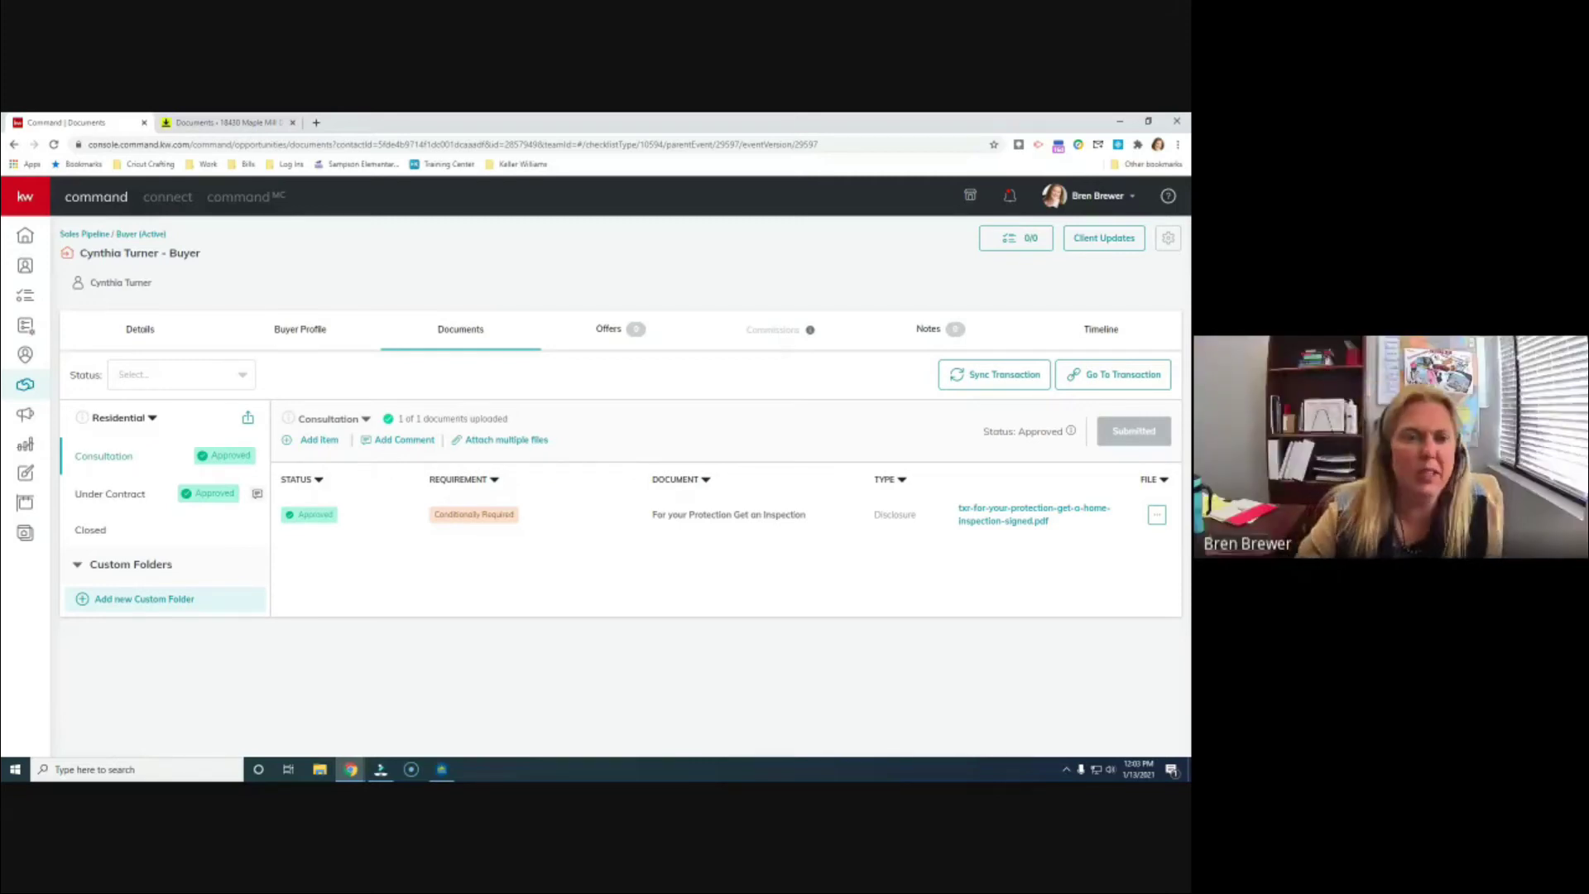
{"action": "left_click", "coordinate": [138, 333]}
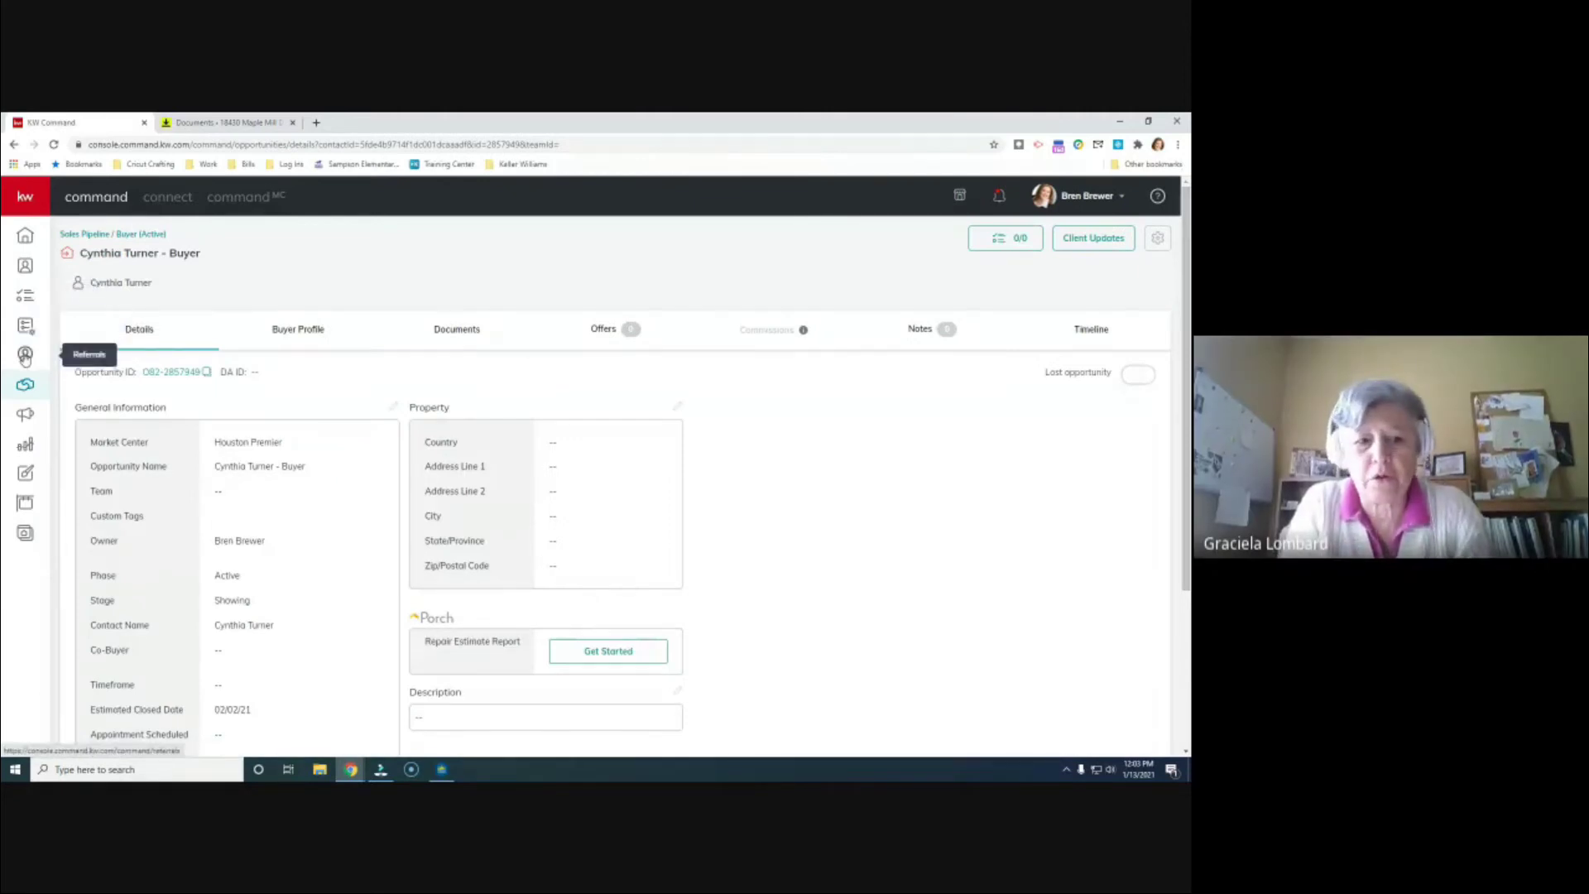
{"action": "left_click", "coordinate": [24, 384]}
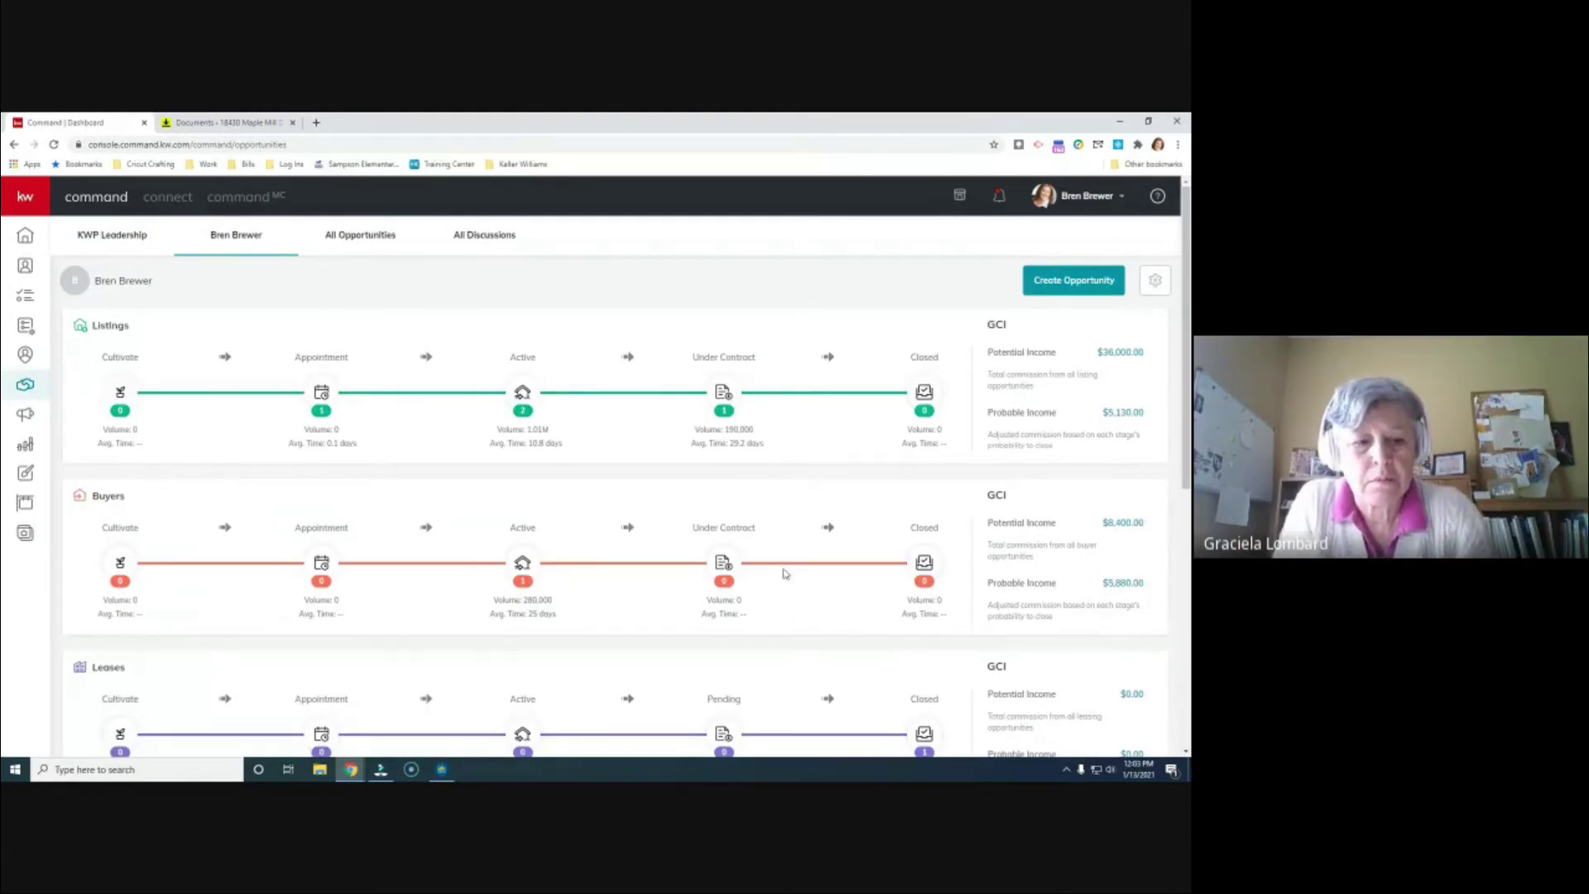
Step: Review the dashboard's ratio totals and Closing This Month list, dismissing the screen-presenting notification
{"action": "scroll", "coordinate": [784, 573], "scroll_direction": "down", "scroll_amount": 3}
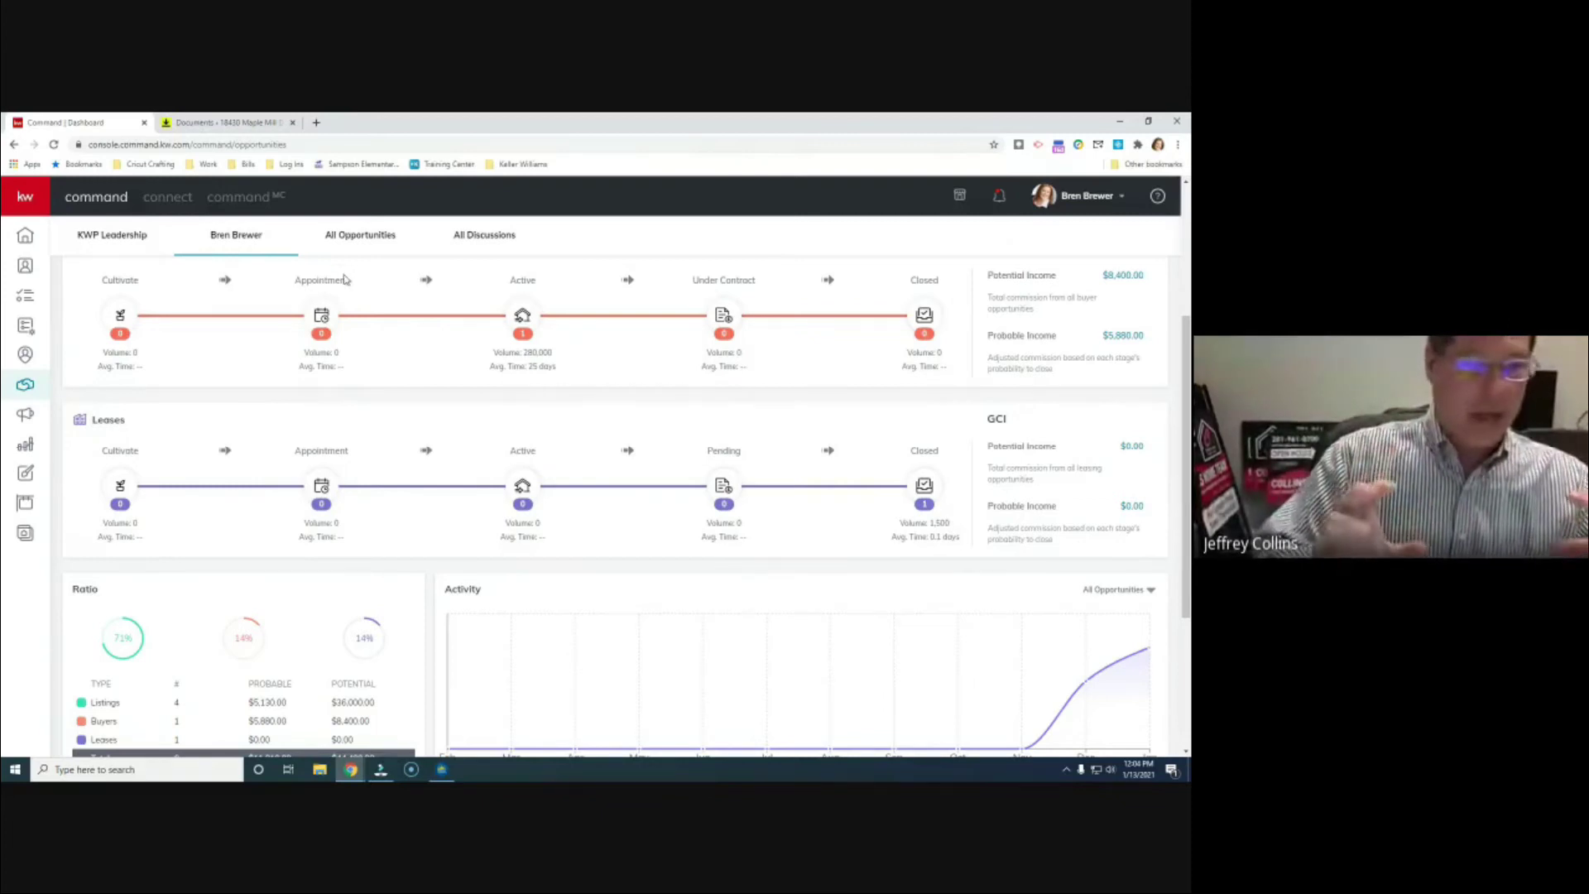
{"action": "scroll", "coordinate": [354, 348], "scroll_direction": "down", "scroll_amount": 3}
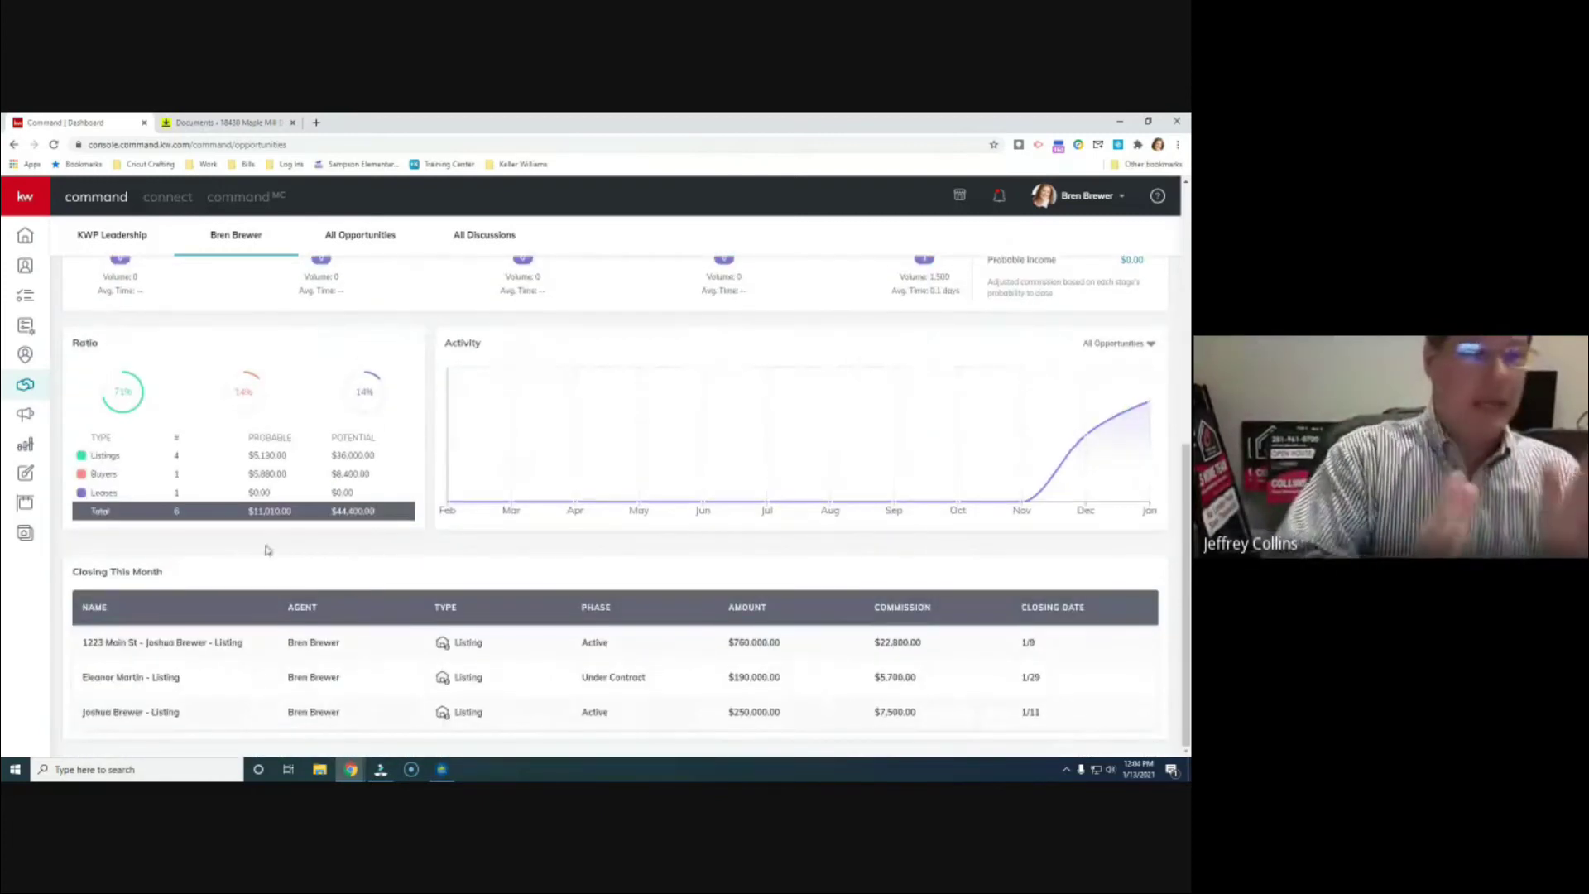
{"action": "left_click_drag", "start_coordinate": [331, 510], "coordinate": [376, 579]}
{"action": "left_click", "coordinate": [328, 561]}
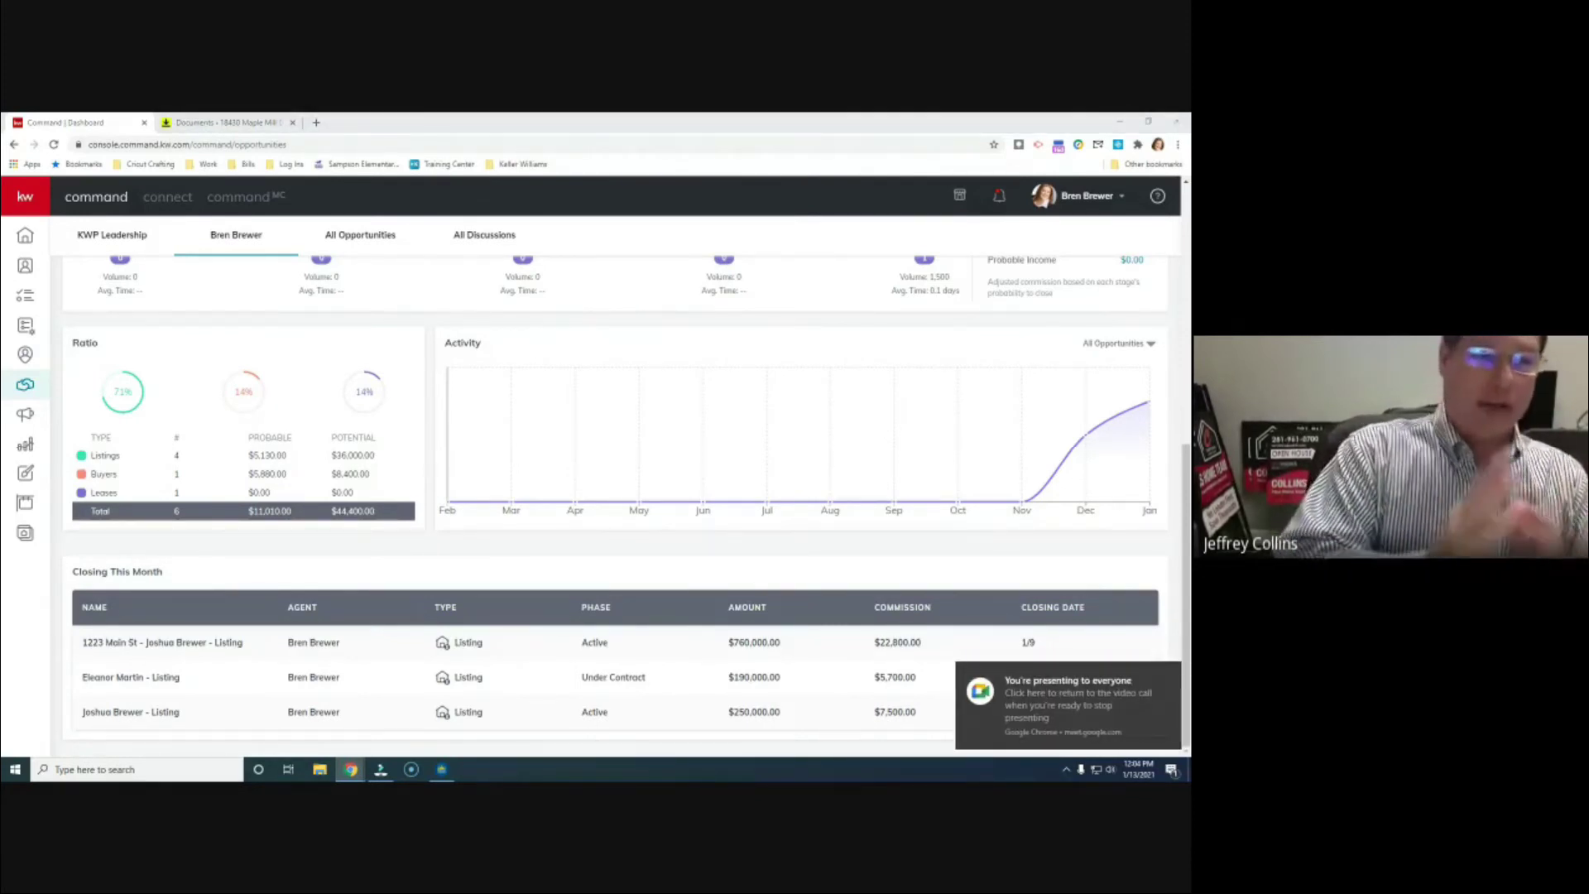
{"action": "left_click", "coordinate": [1167, 674]}
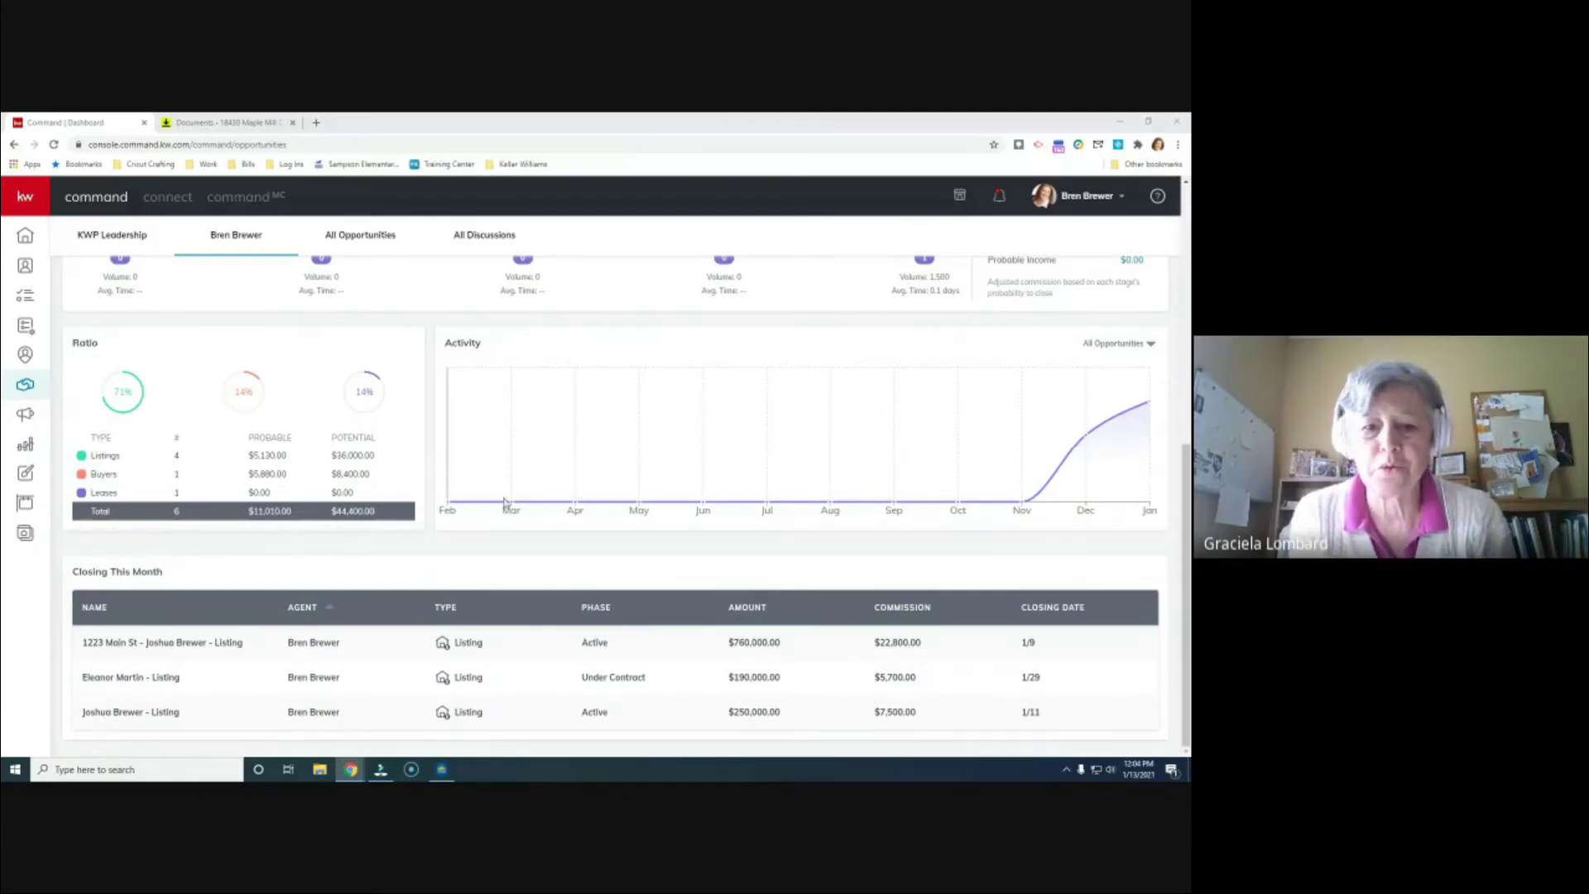
{"action": "scroll", "coordinate": [535, 517], "scroll_direction": "up", "scroll_amount": 1}
{"action": "scroll", "coordinate": [534, 517], "scroll_direction": "up", "scroll_amount": 4}
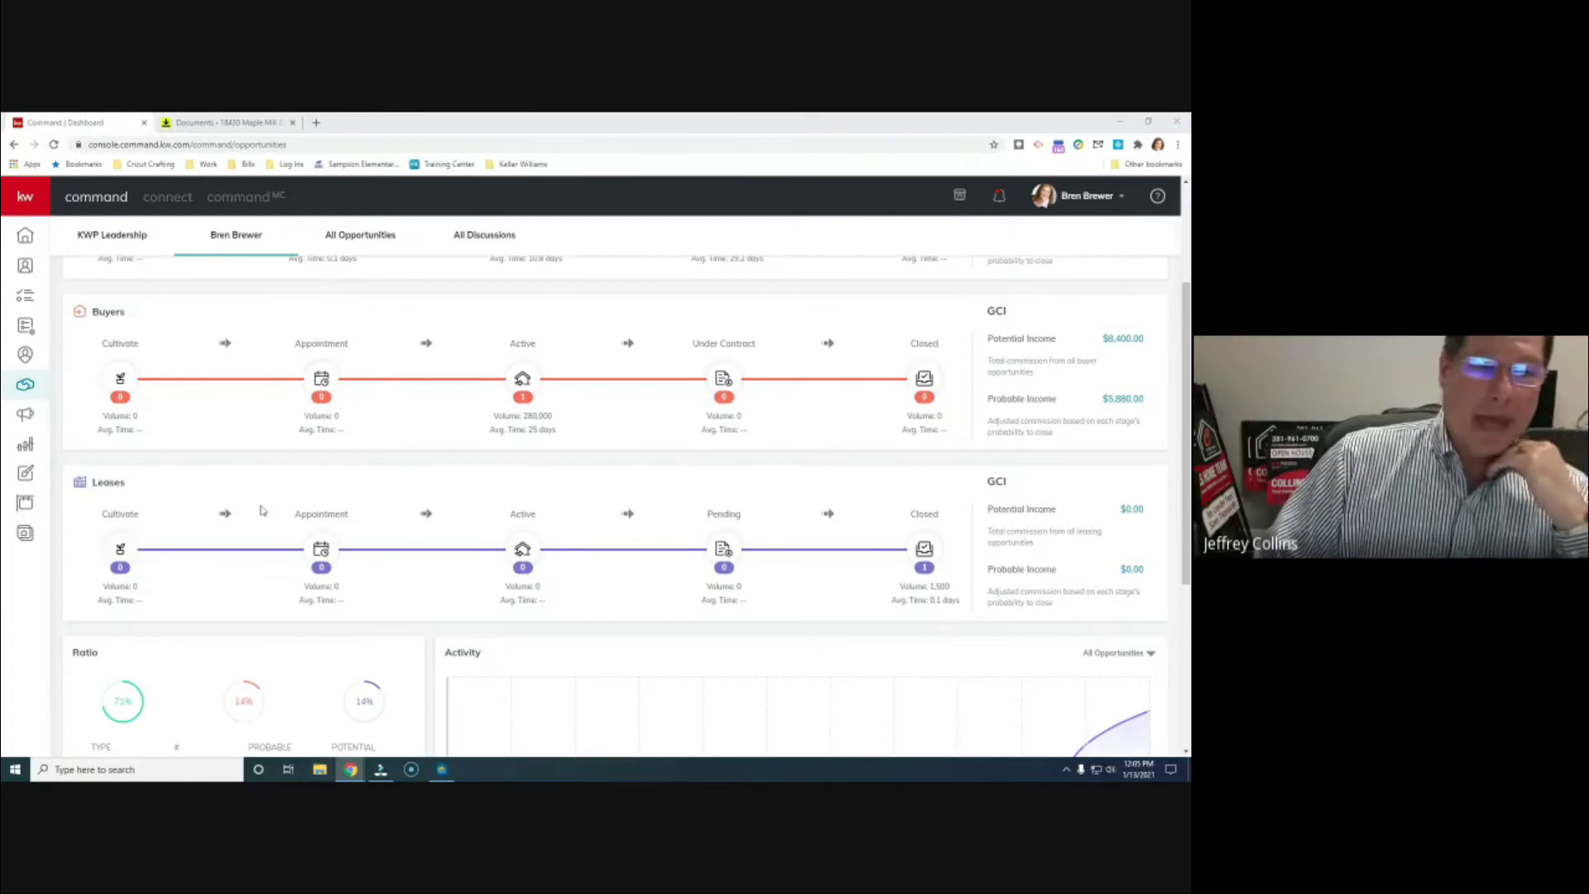
{"action": "scroll", "coordinate": [769, 654], "scroll_direction": "down", "scroll_amount": 2}
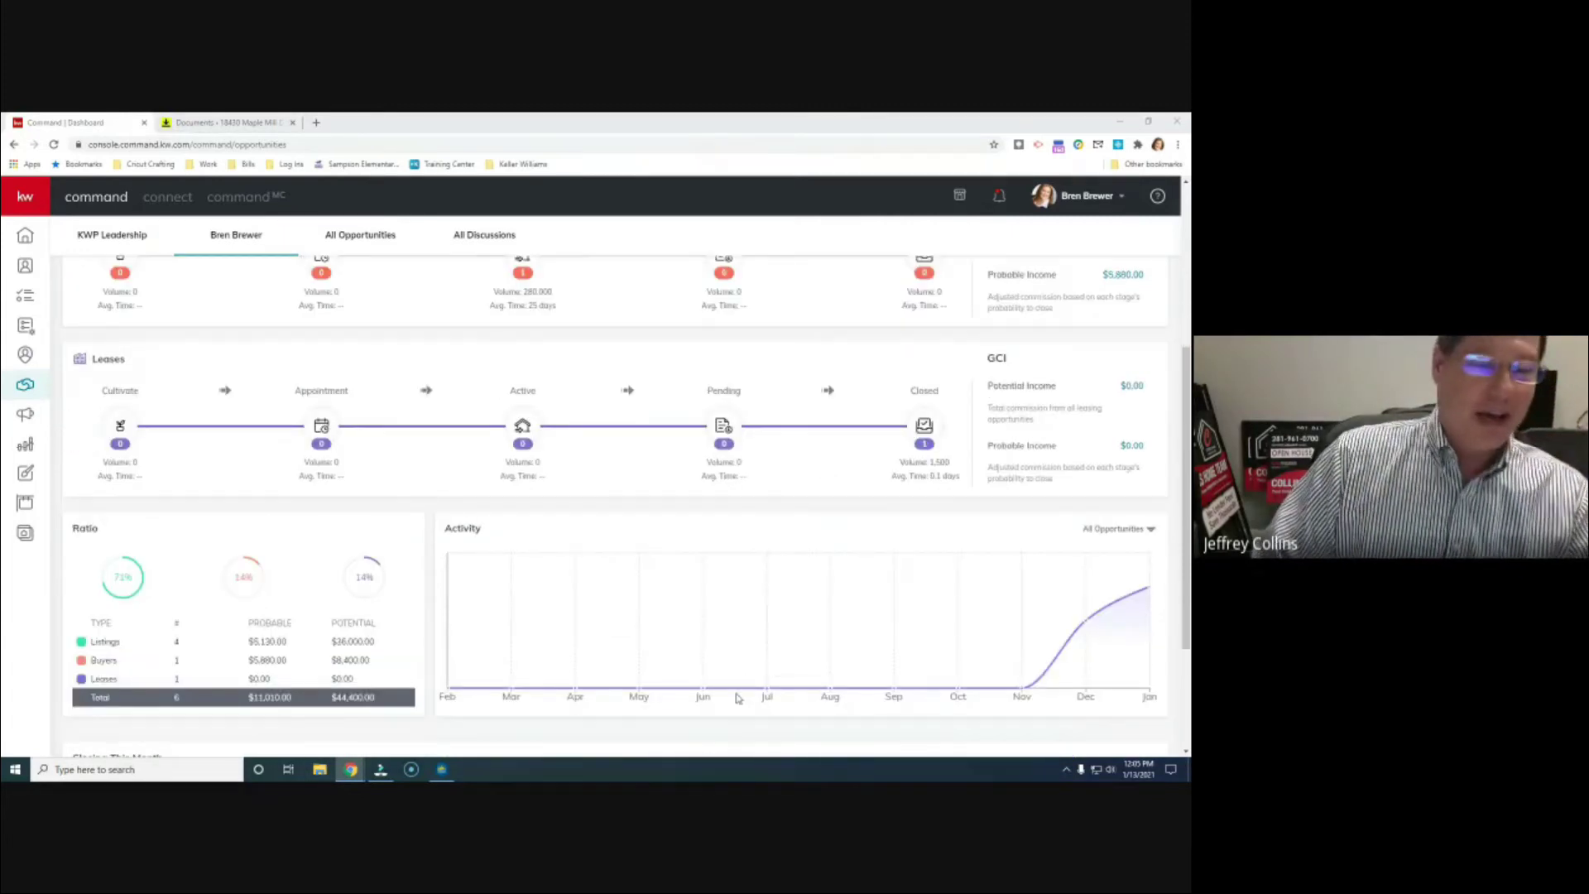
{"action": "scroll", "coordinate": [519, 609], "scroll_direction": "down", "scroll_amount": 3}
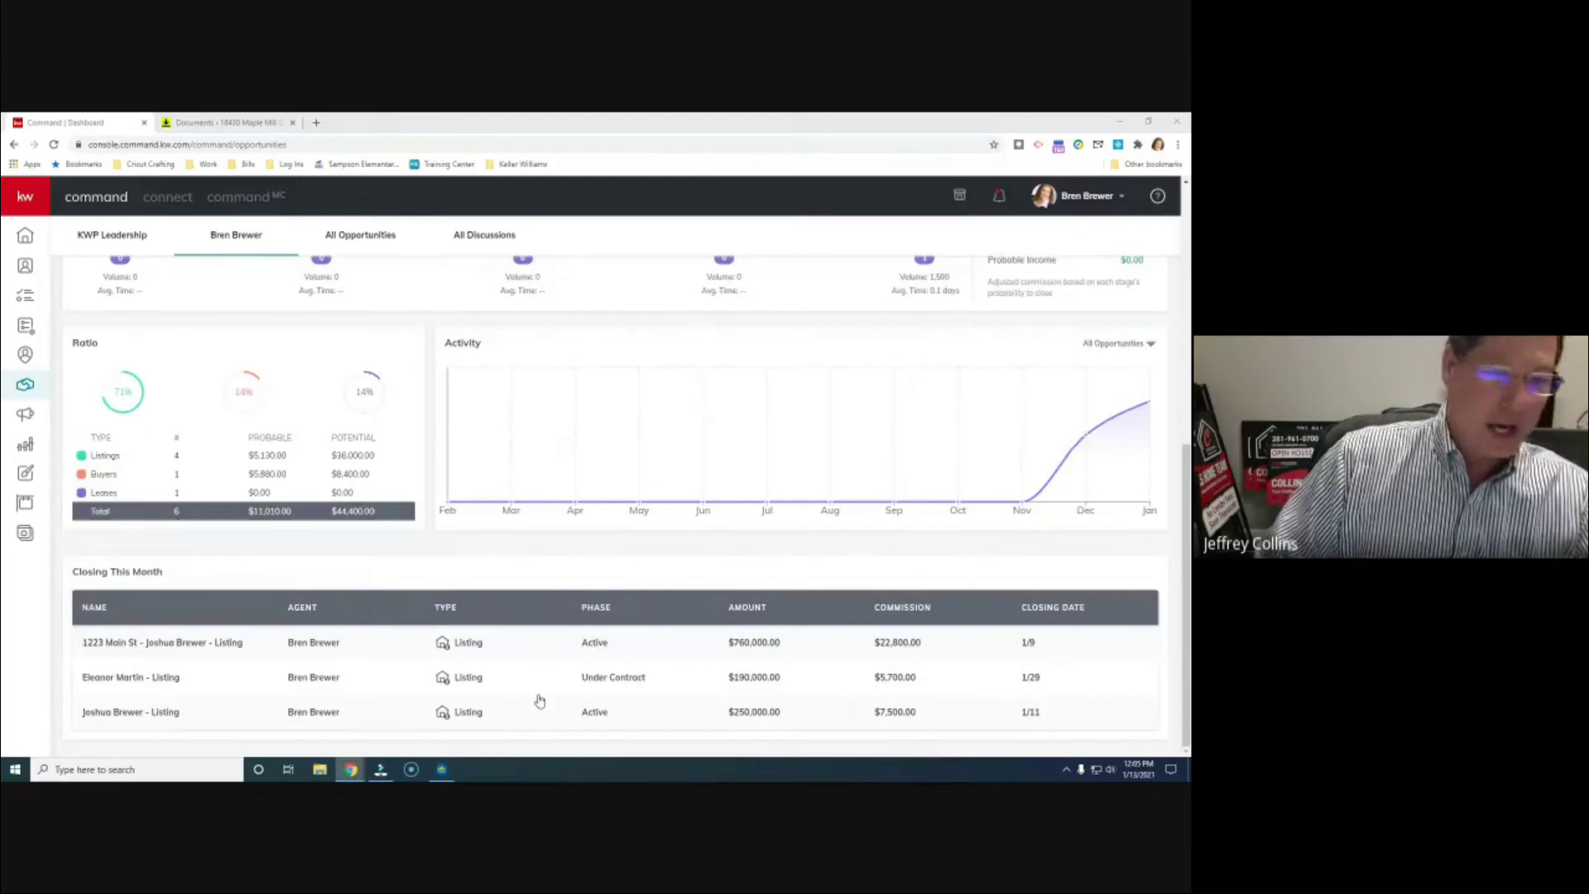
{"action": "scroll", "coordinate": [536, 700], "scroll_direction": "up", "scroll_amount": 2}
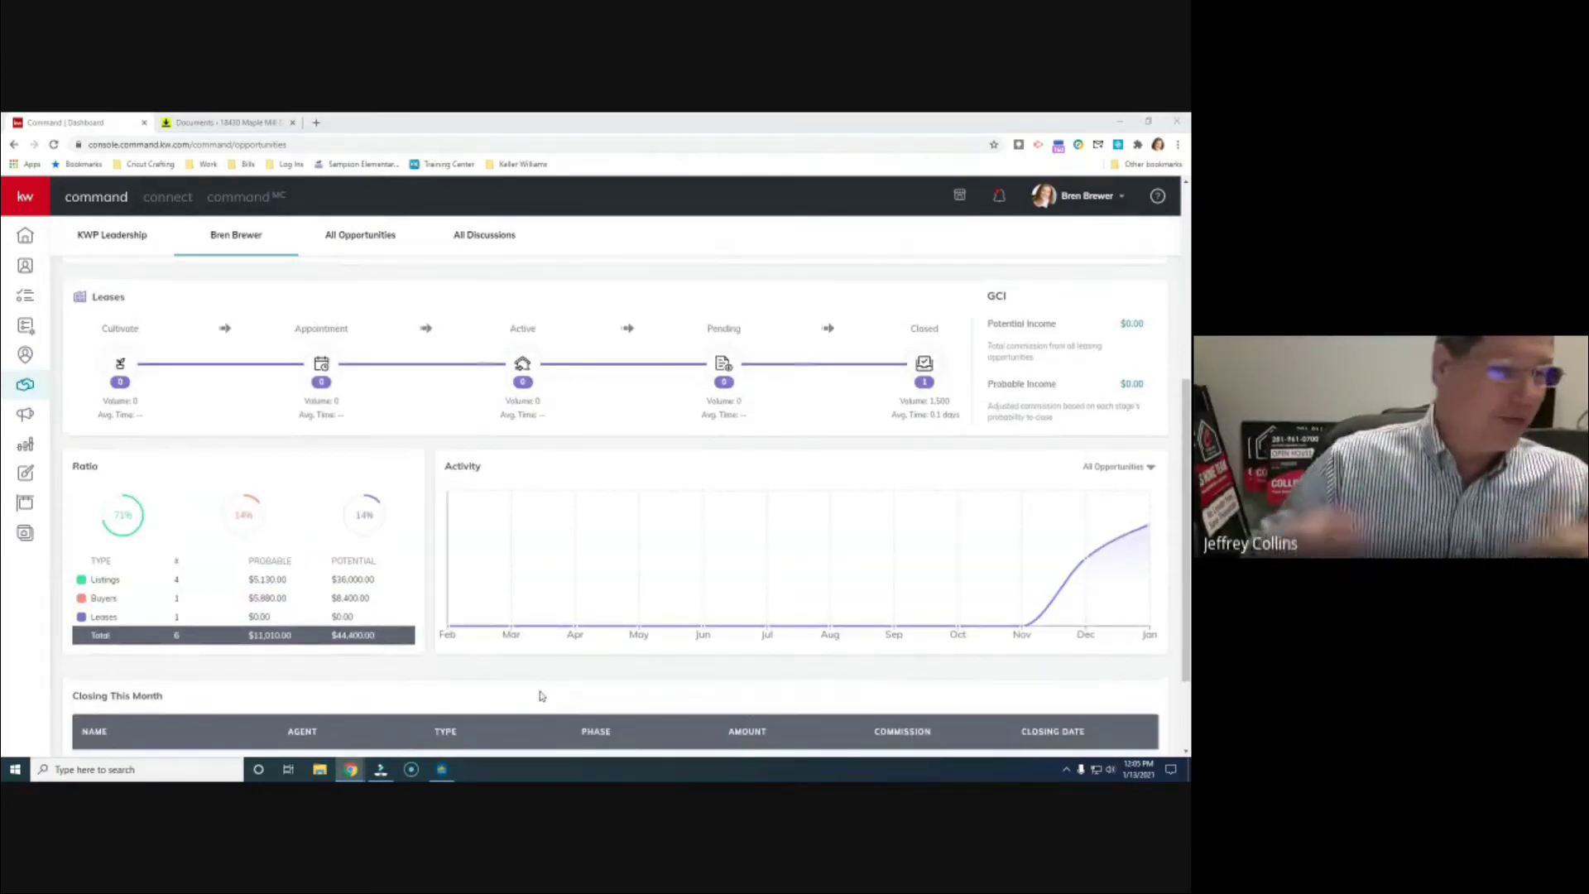
{"action": "scroll", "coordinate": [542, 695], "scroll_direction": "up", "scroll_amount": 5}
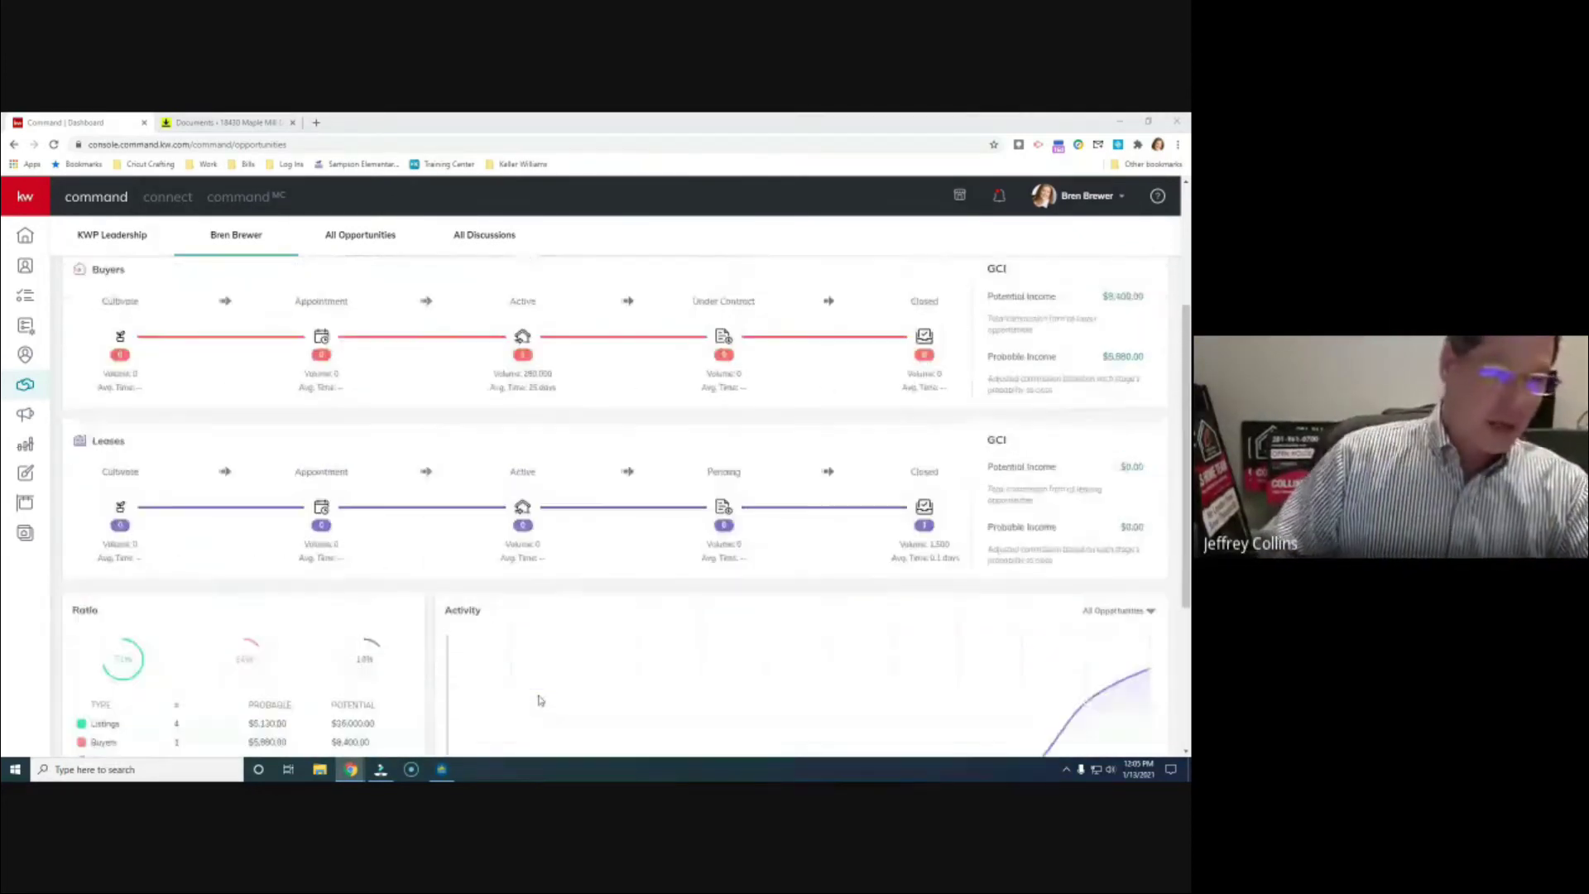
{"action": "scroll", "coordinate": [546, 681], "scroll_direction": "down", "scroll_amount": 5}
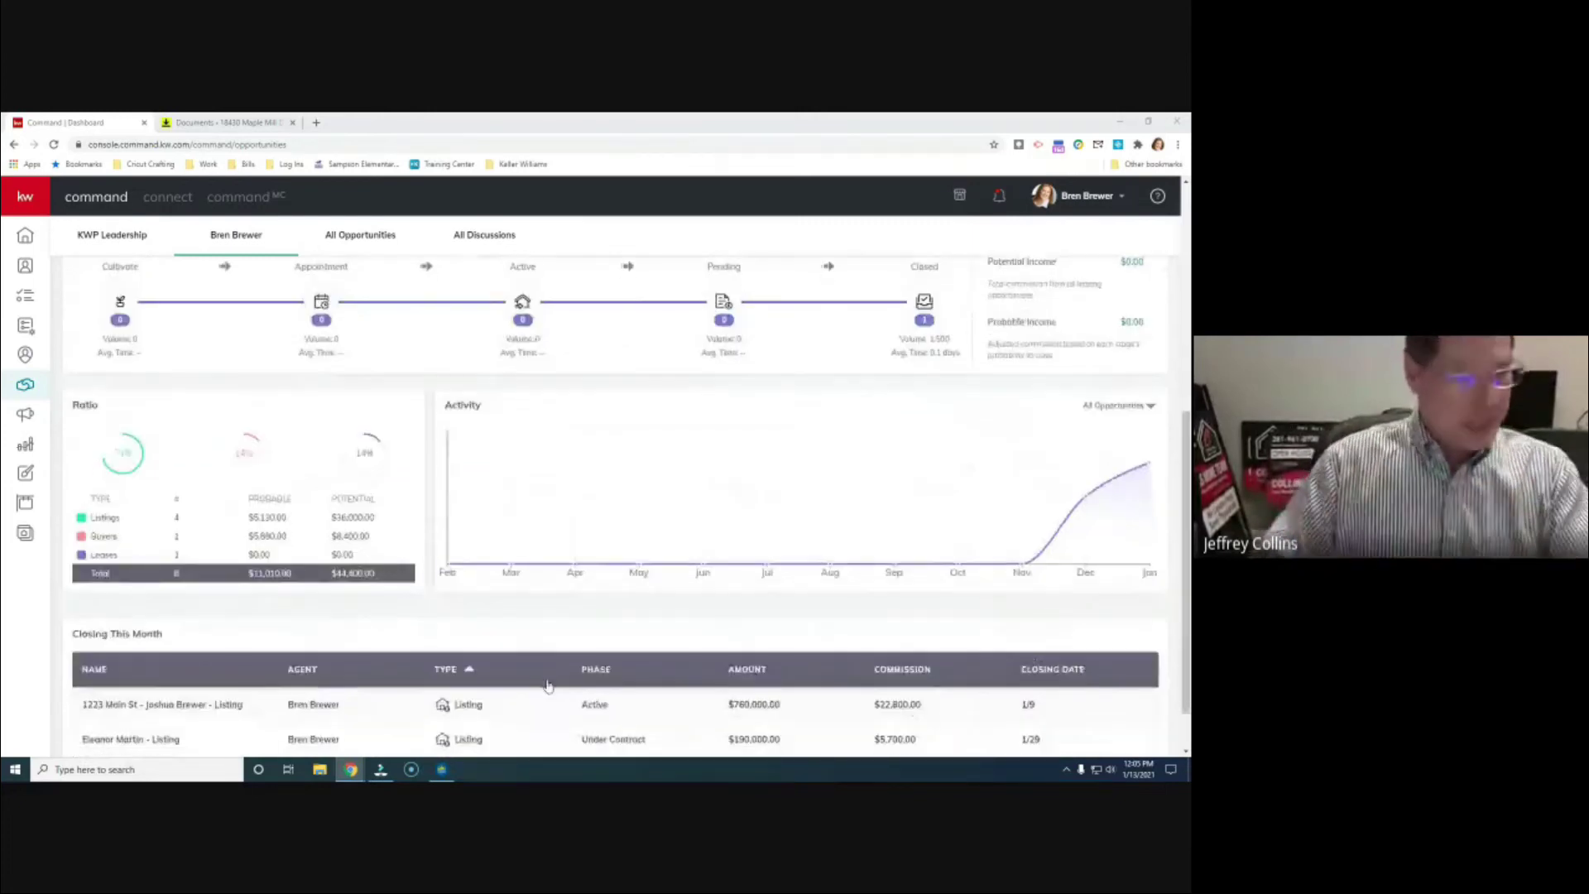
{"action": "scroll", "coordinate": [547, 685], "scroll_direction": "up", "scroll_amount": 1}
{"action": "scroll", "coordinate": [548, 685], "scroll_direction": "up", "scroll_amount": 4}
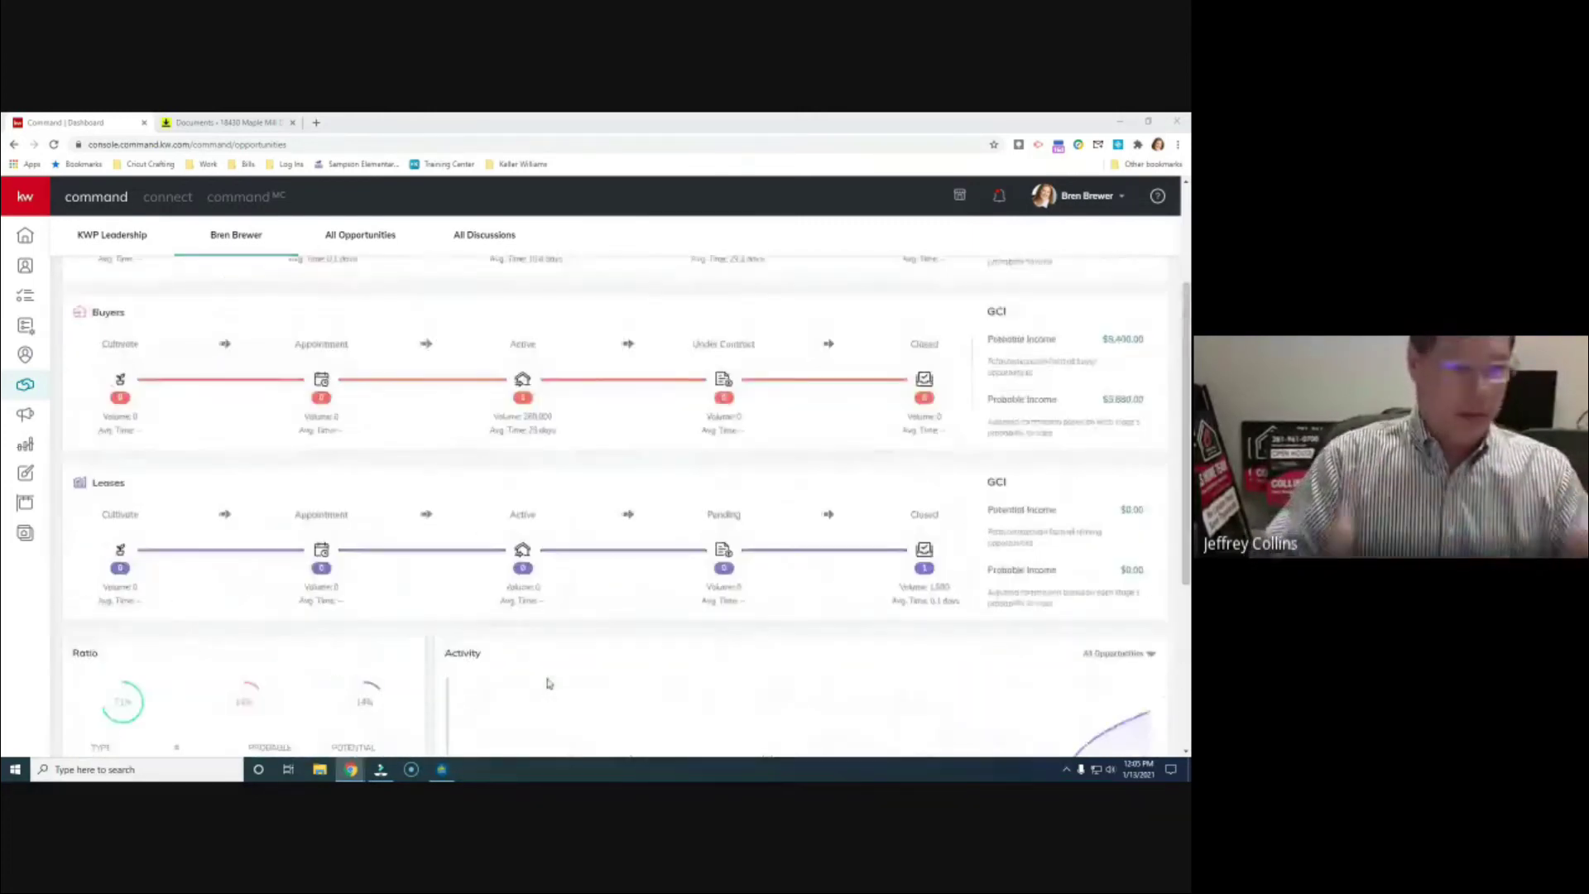
{"action": "scroll", "coordinate": [554, 677], "scroll_direction": "down", "scroll_amount": 3}
{"action": "scroll", "coordinate": [559, 681], "scroll_direction": "down", "scroll_amount": 1}
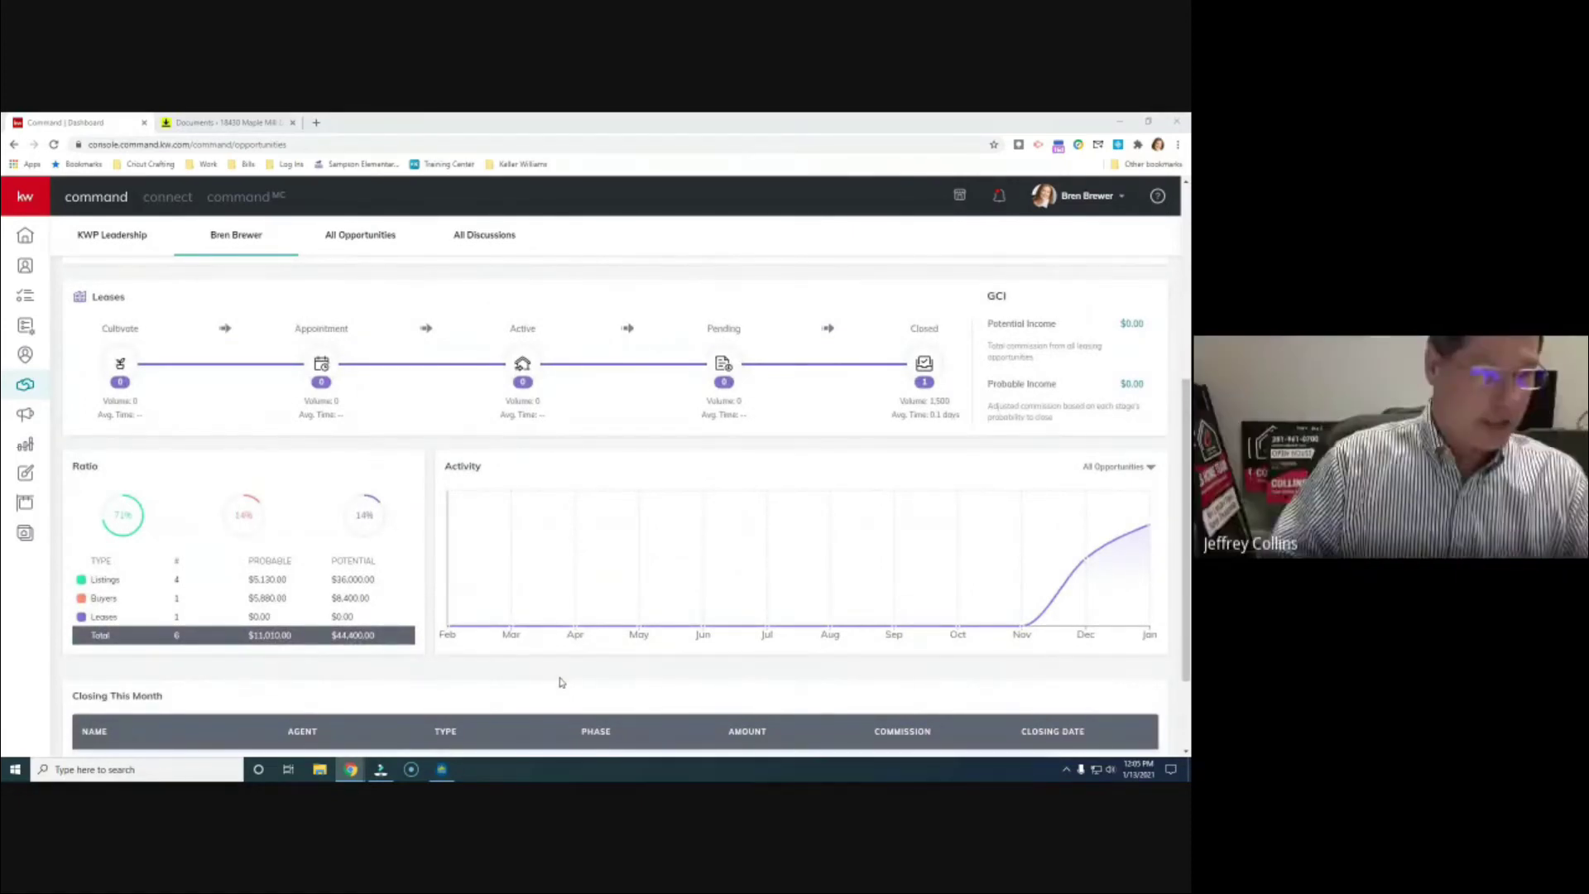
{"action": "scroll", "coordinate": [561, 681], "scroll_direction": "up", "scroll_amount": 4}
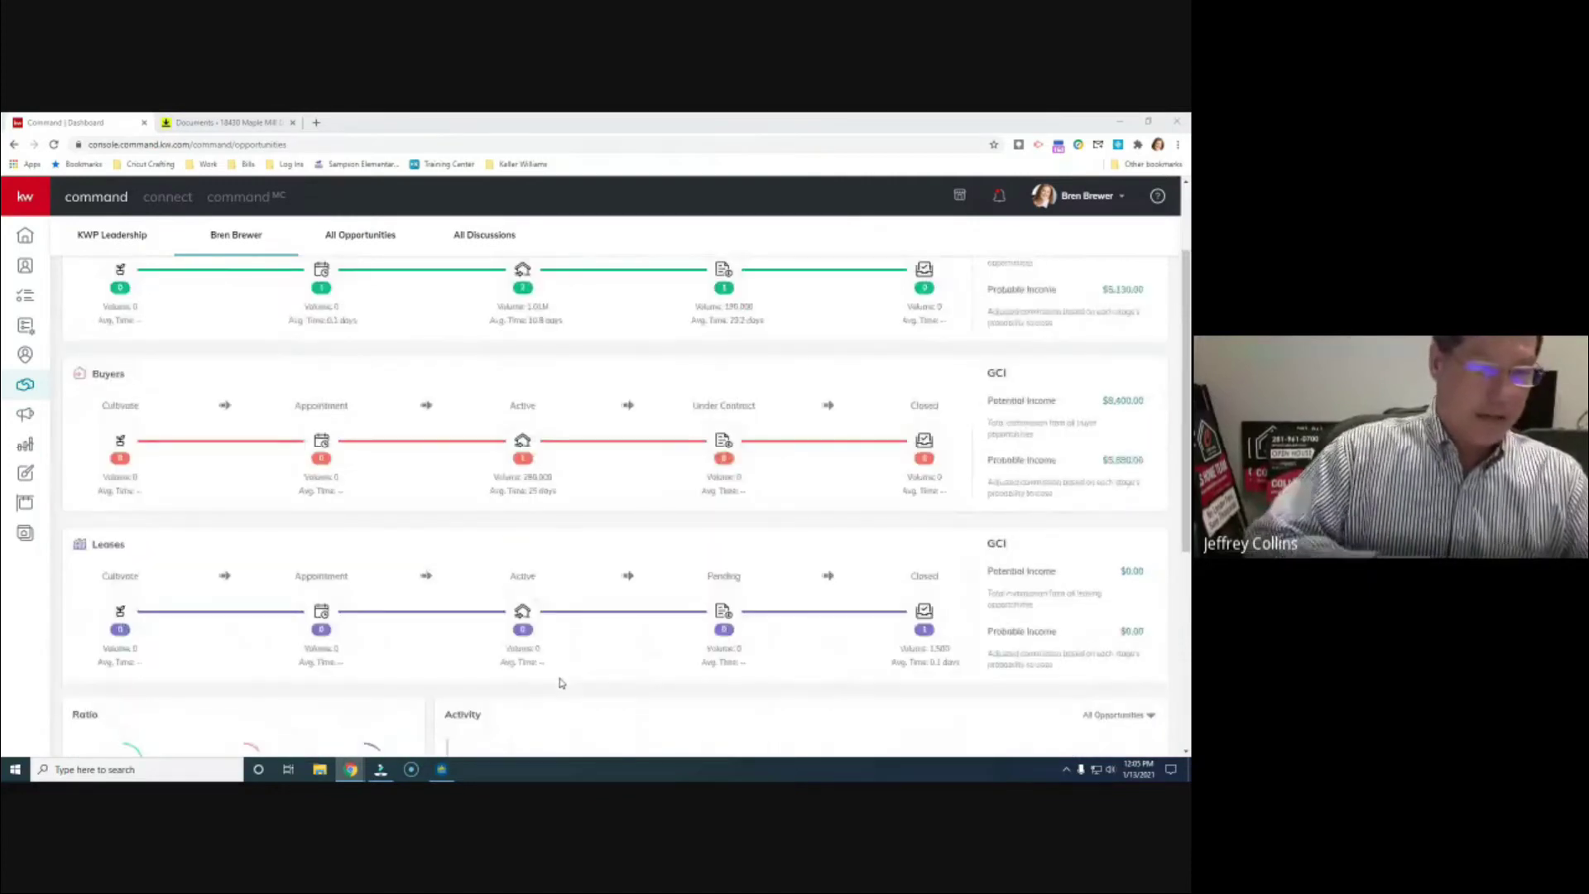
{"action": "scroll", "coordinate": [561, 681], "scroll_direction": "down", "scroll_amount": 5}
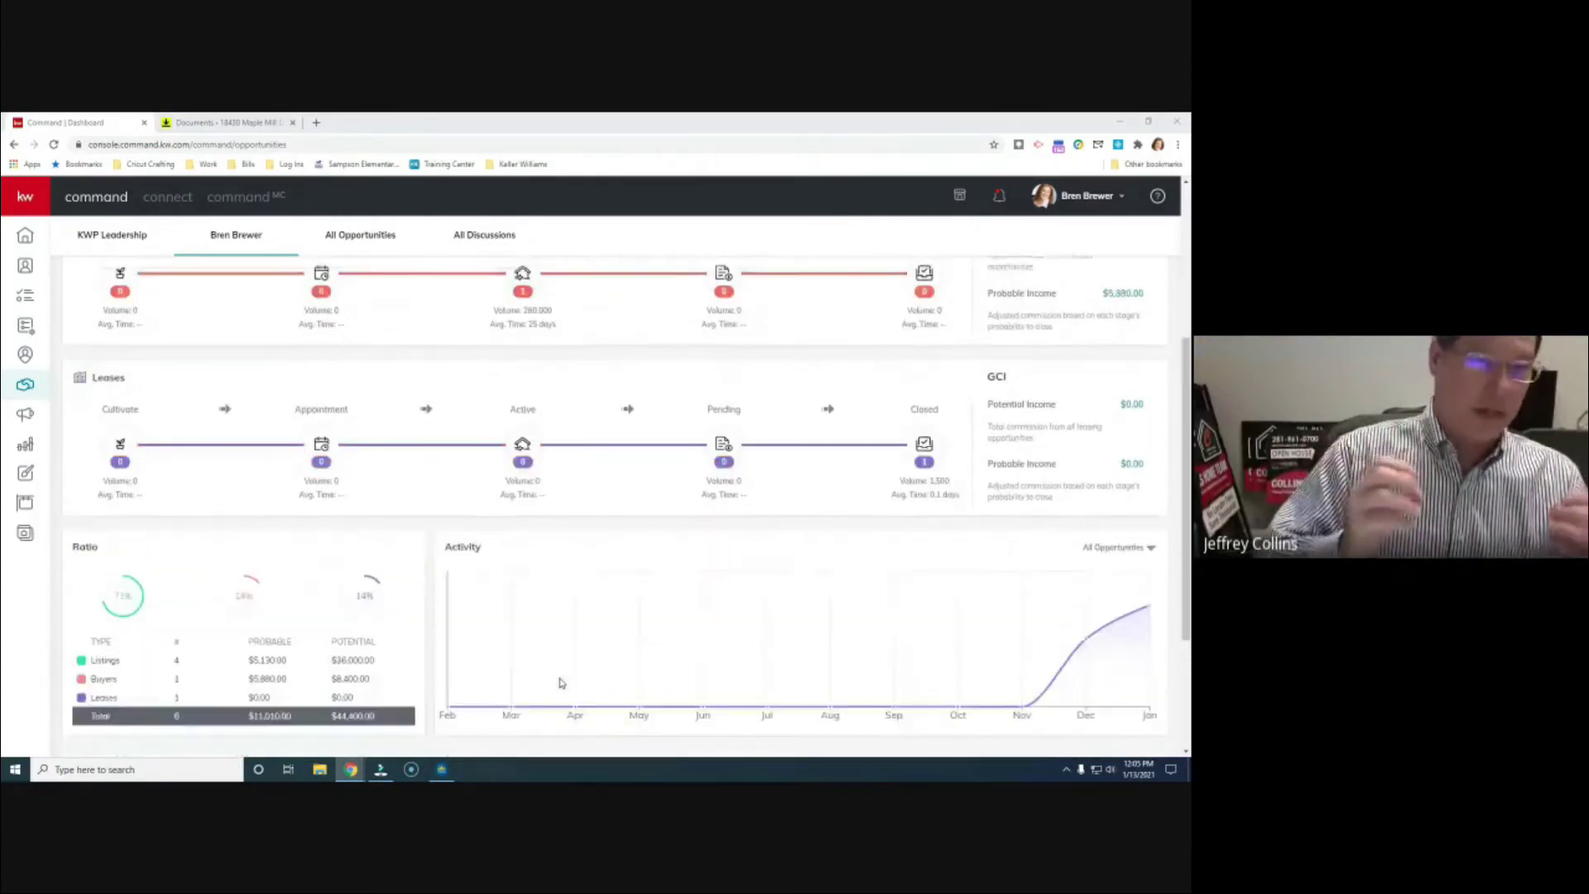
{"action": "left_click", "coordinate": [560, 682]}
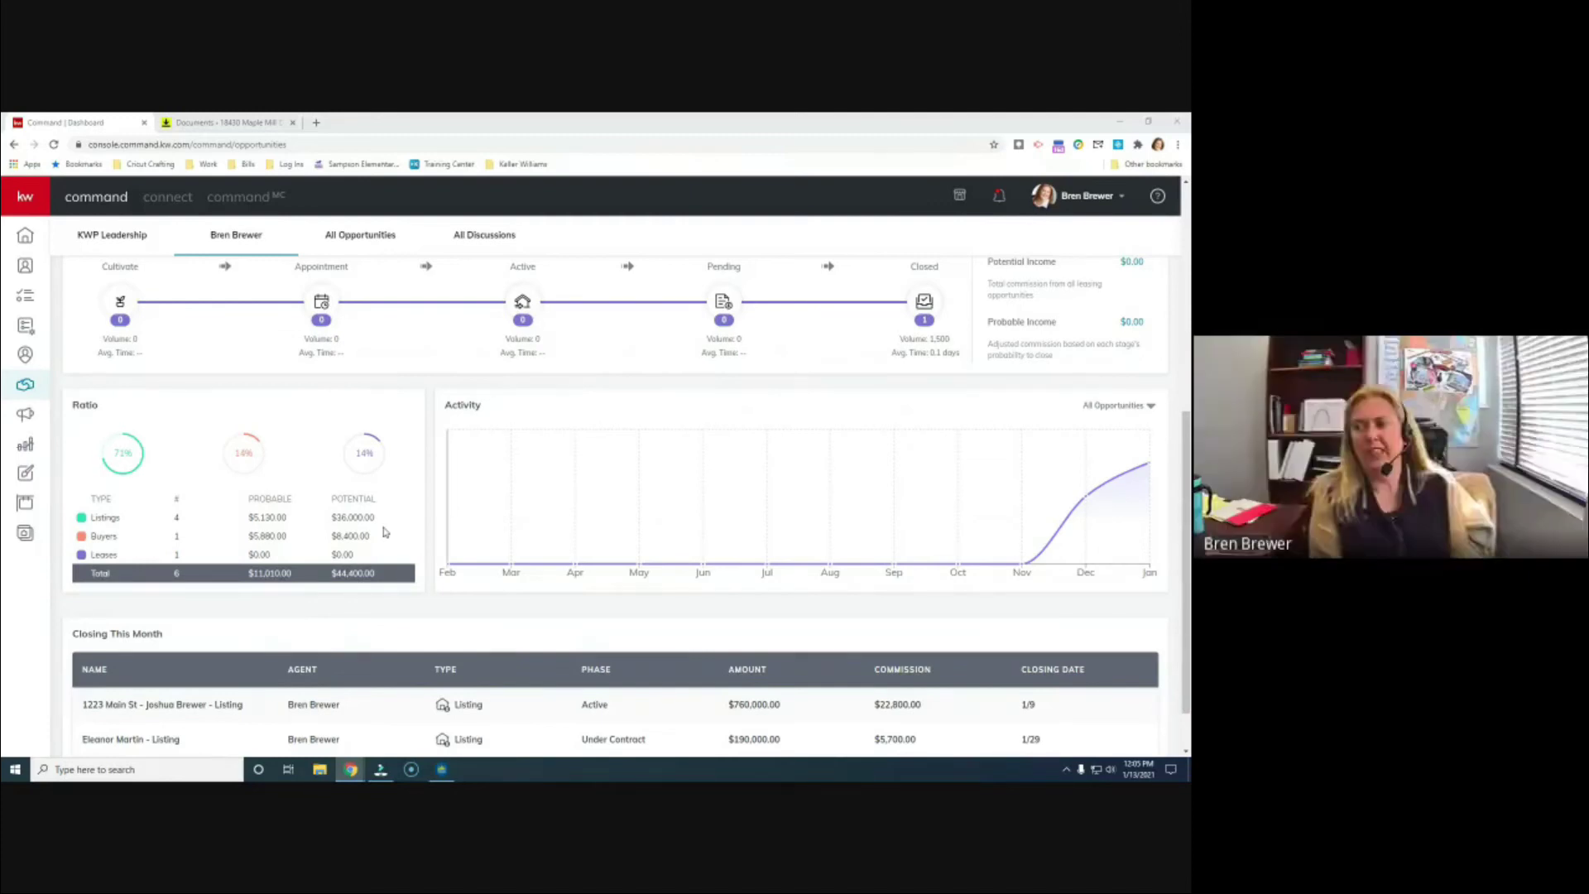
Step: Go to the home dashboard and show the Goals vs. Actuals figures for This Month
{"action": "left_click", "coordinate": [27, 237]}
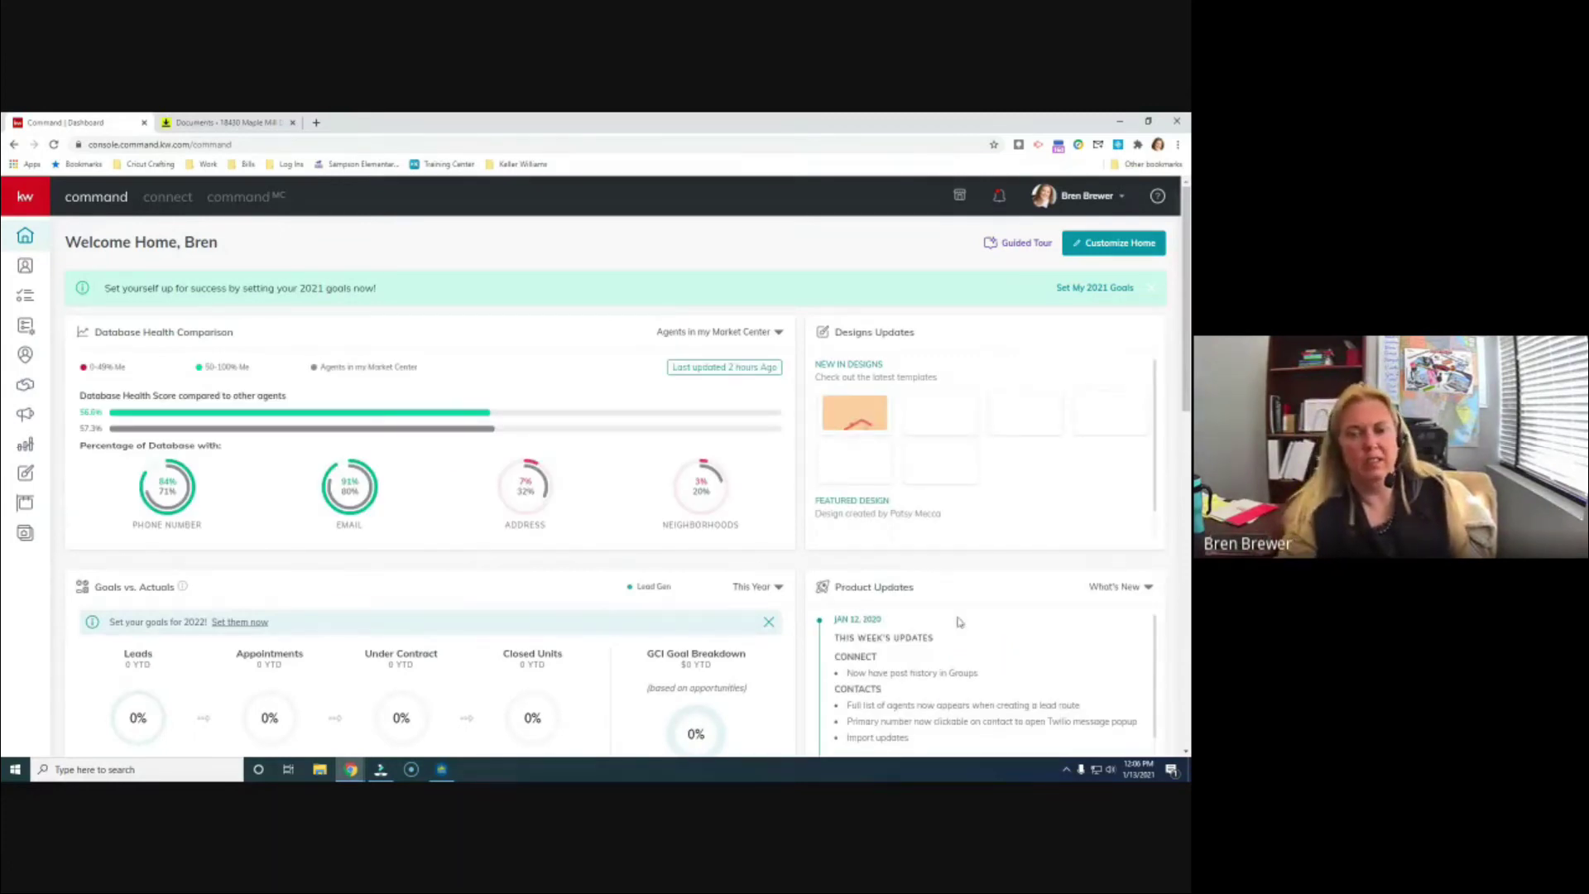
{"action": "scroll", "coordinate": [959, 622], "scroll_direction": "down", "scroll_amount": 3}
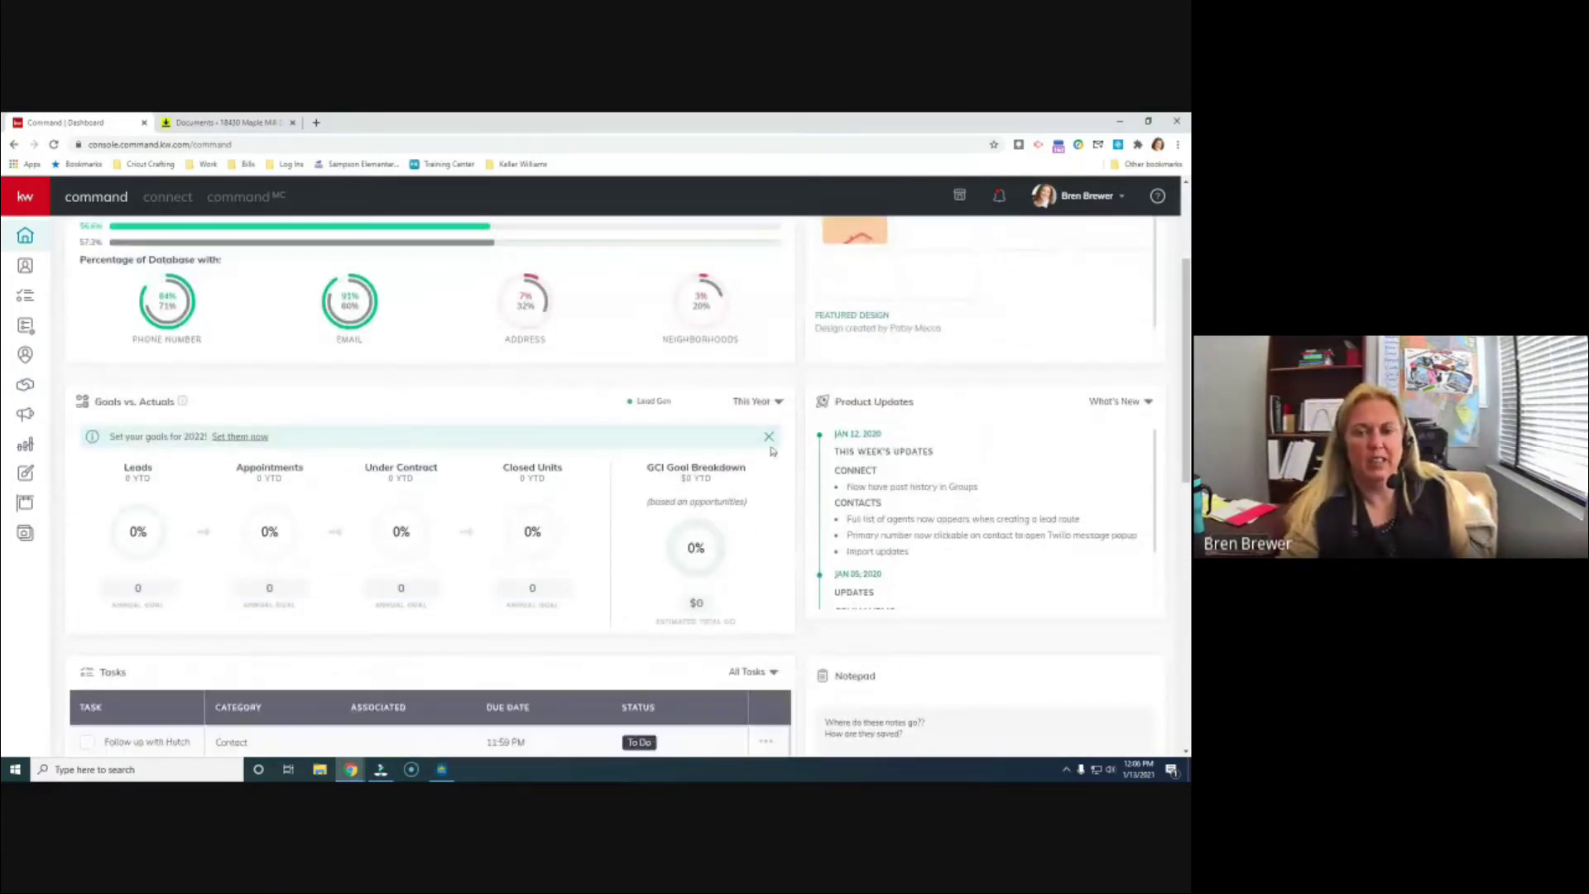
{"action": "left_click", "coordinate": [755, 402]}
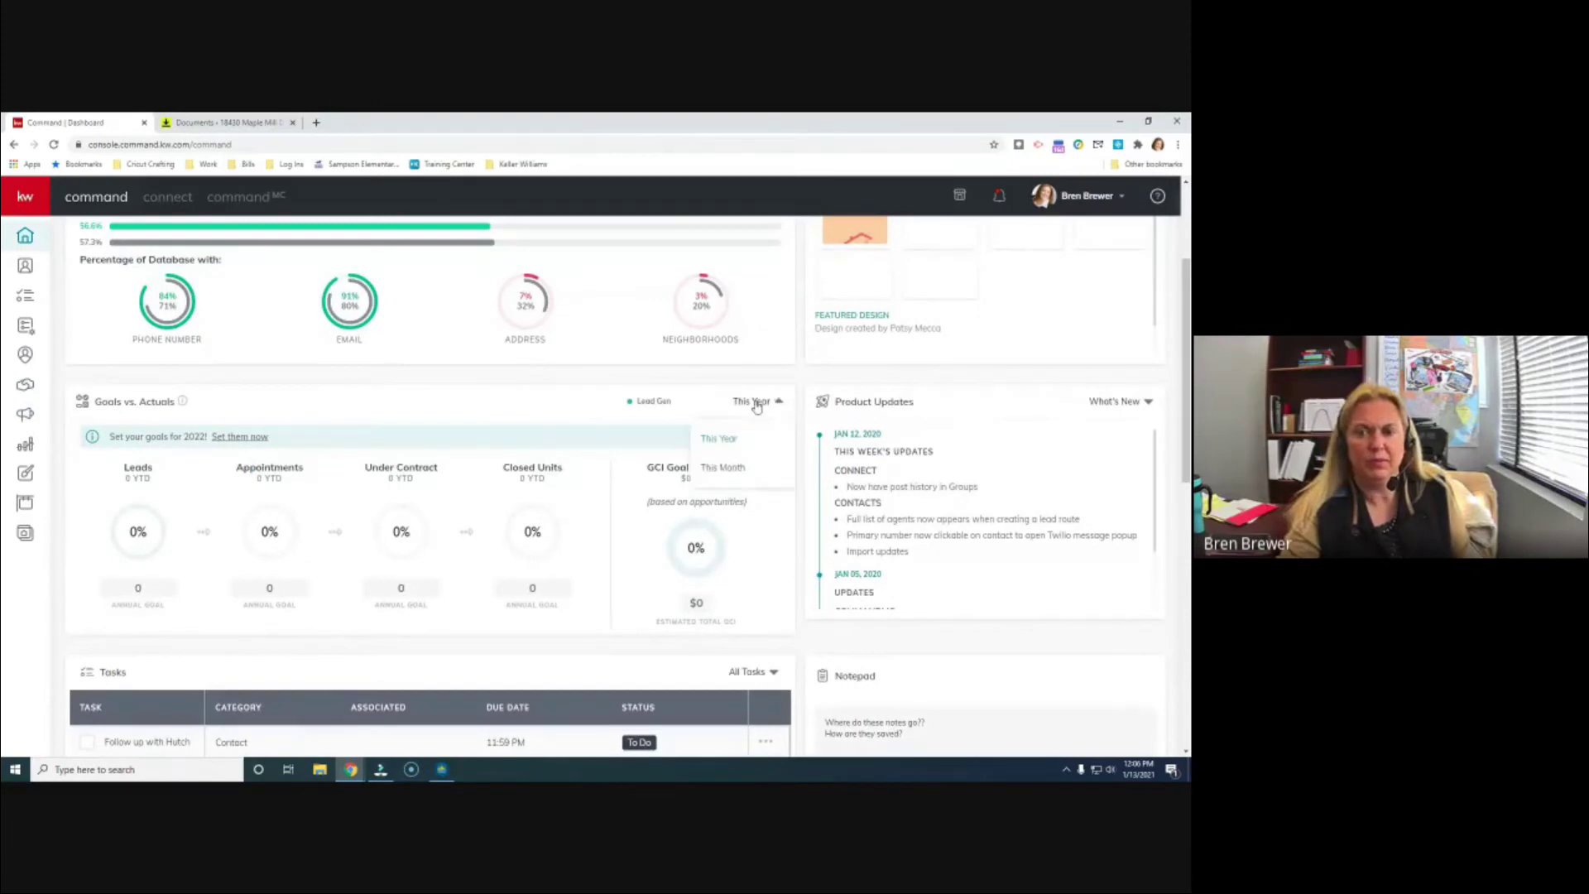
{"action": "left_click", "coordinate": [743, 443]}
{"action": "left_click", "coordinate": [765, 405]}
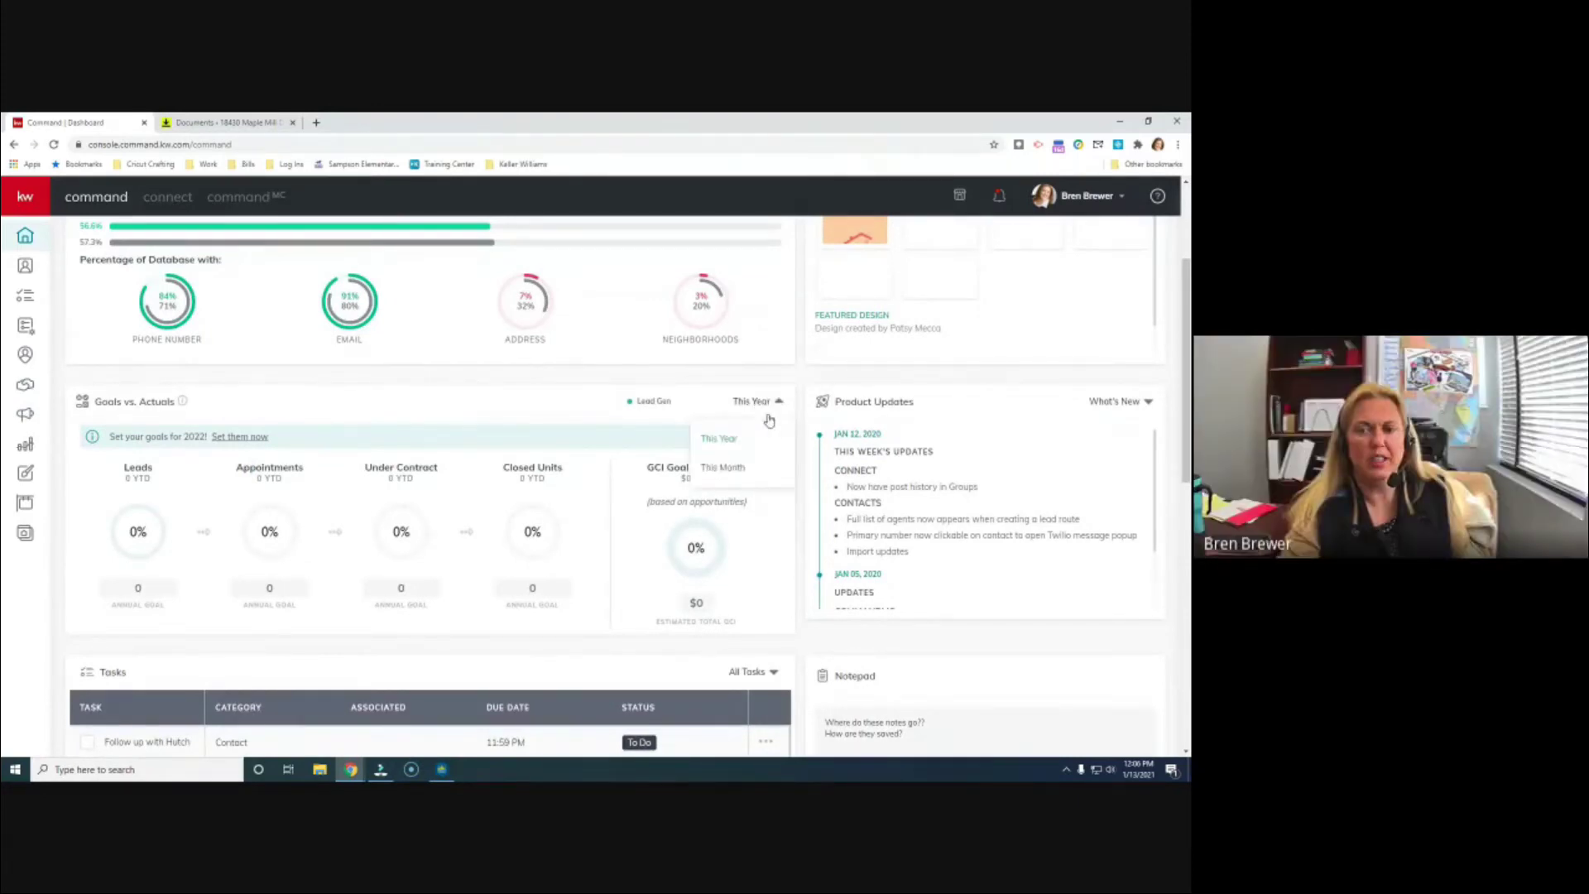
{"action": "left_click", "coordinate": [749, 468]}
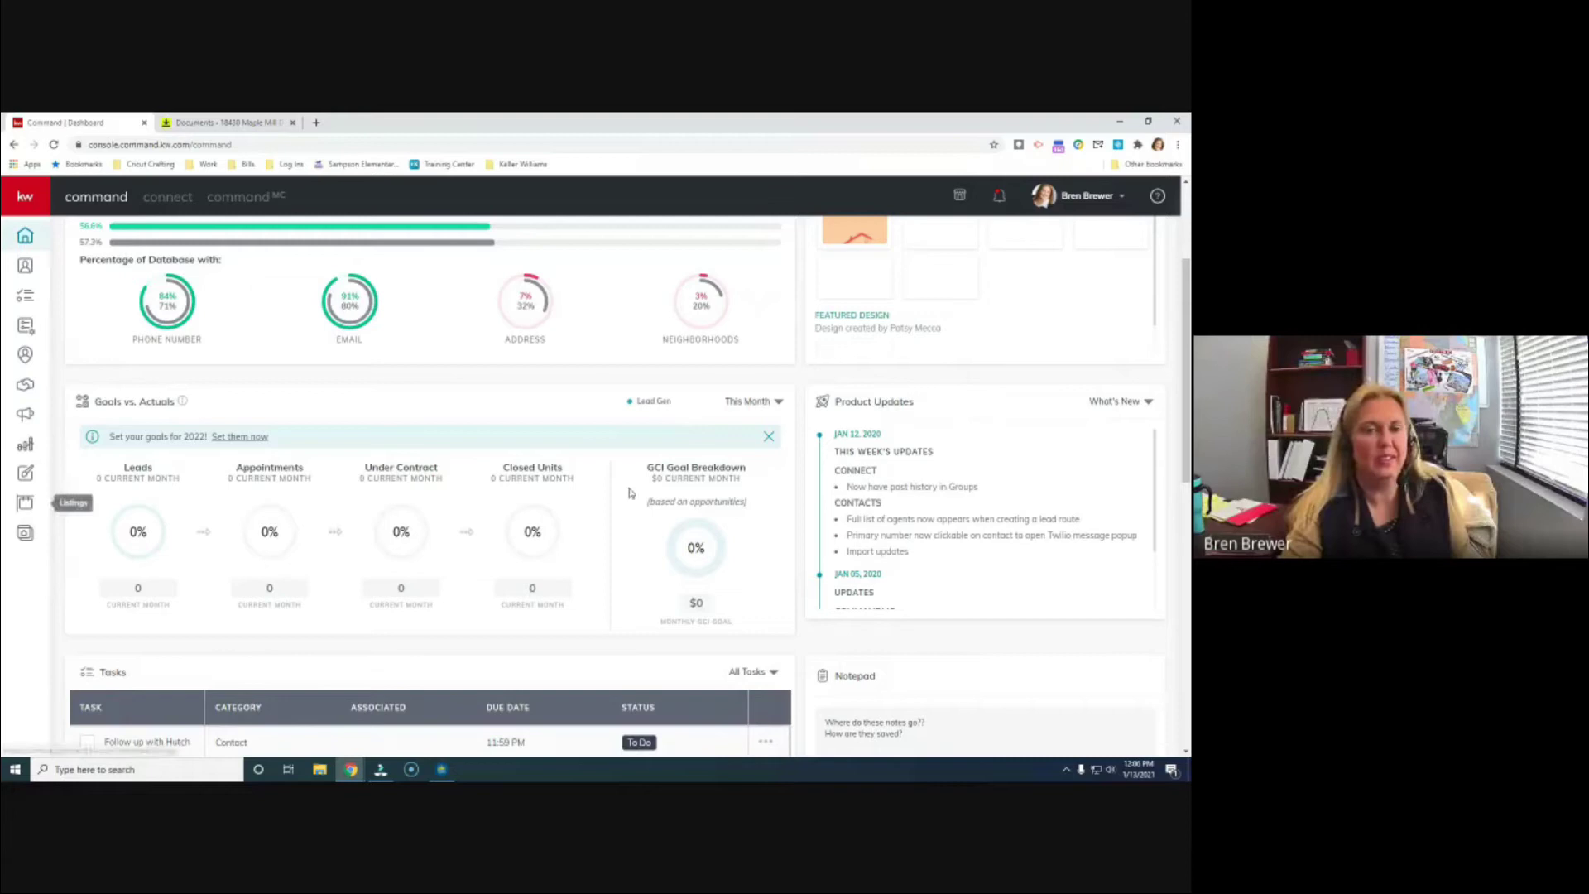
Step: View the goal-setting guide from Goals vs. Actuals and the contact tasks page, returning to the home dashboard
{"action": "left_click", "coordinate": [246, 437]}
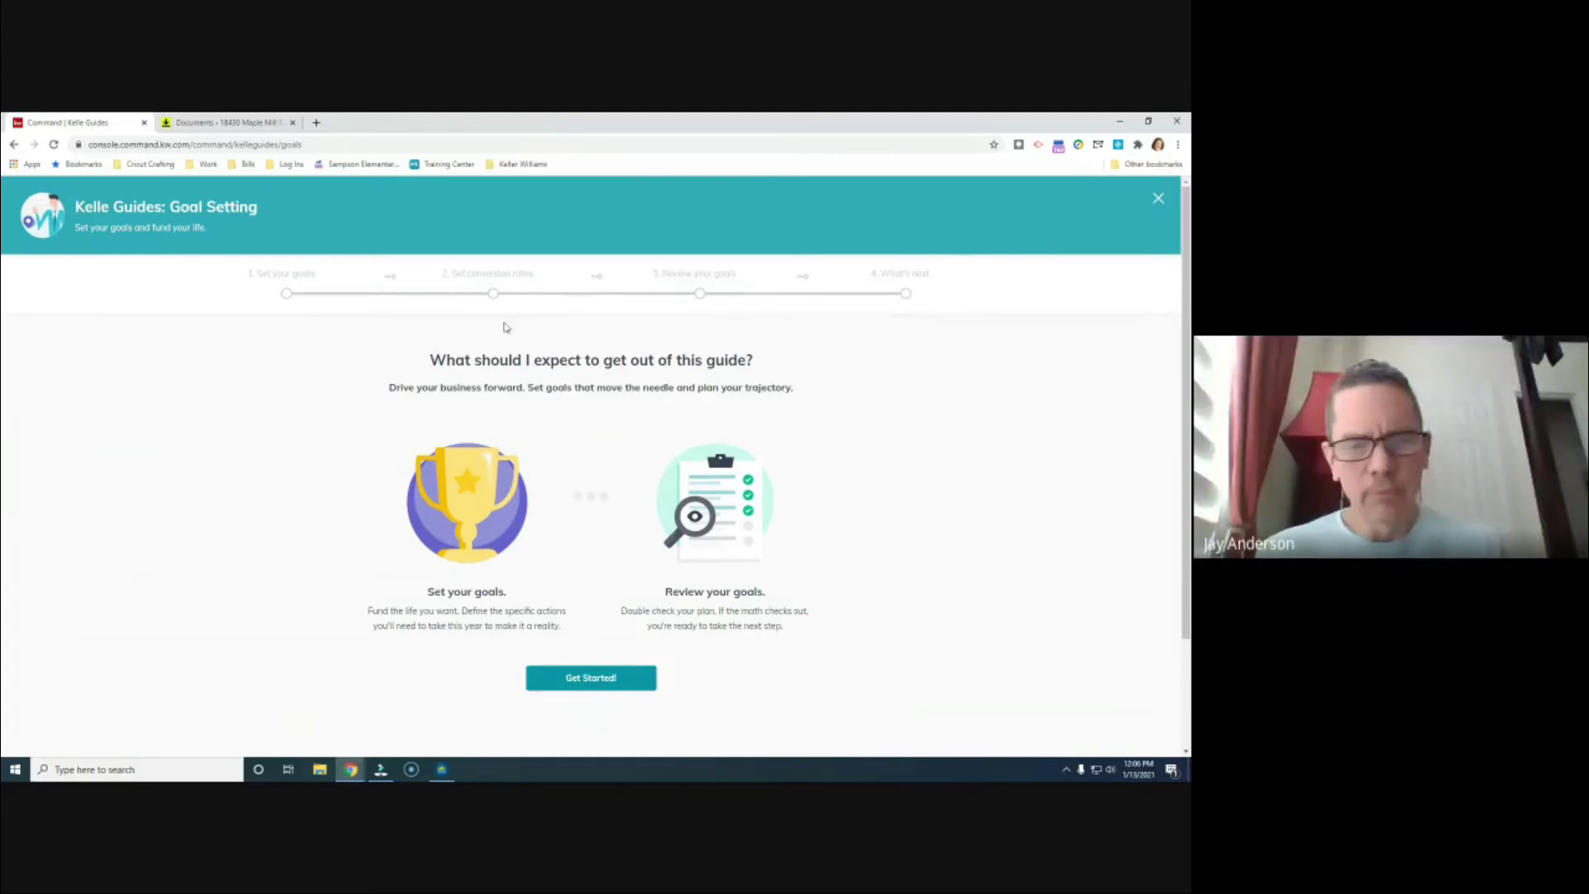
{"action": "left_click", "coordinate": [17, 146]}
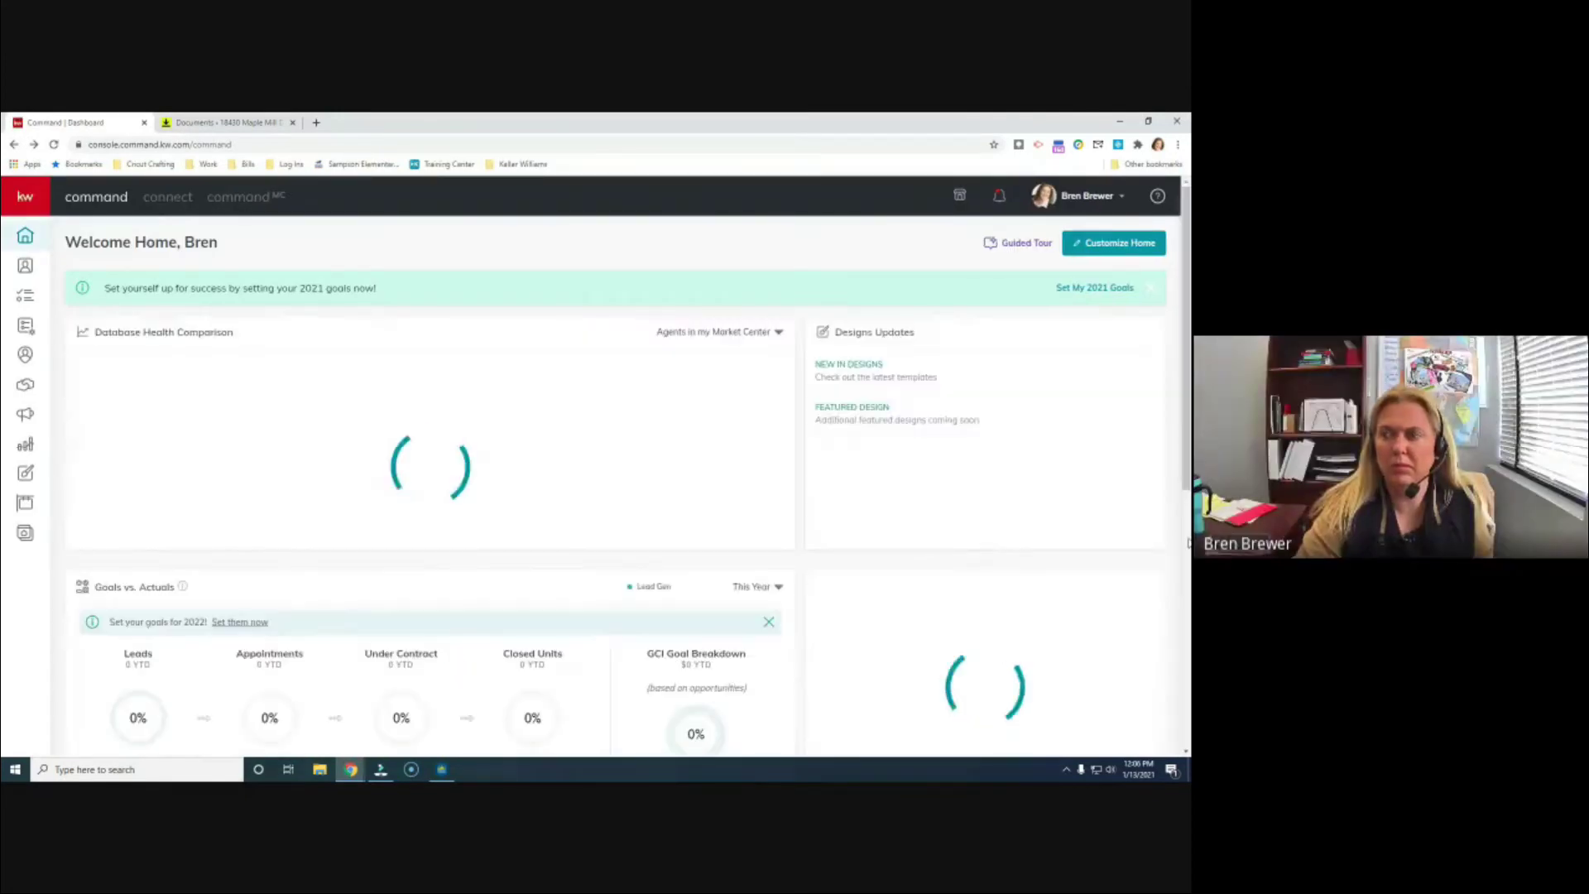
{"action": "left_click", "coordinate": [24, 298]}
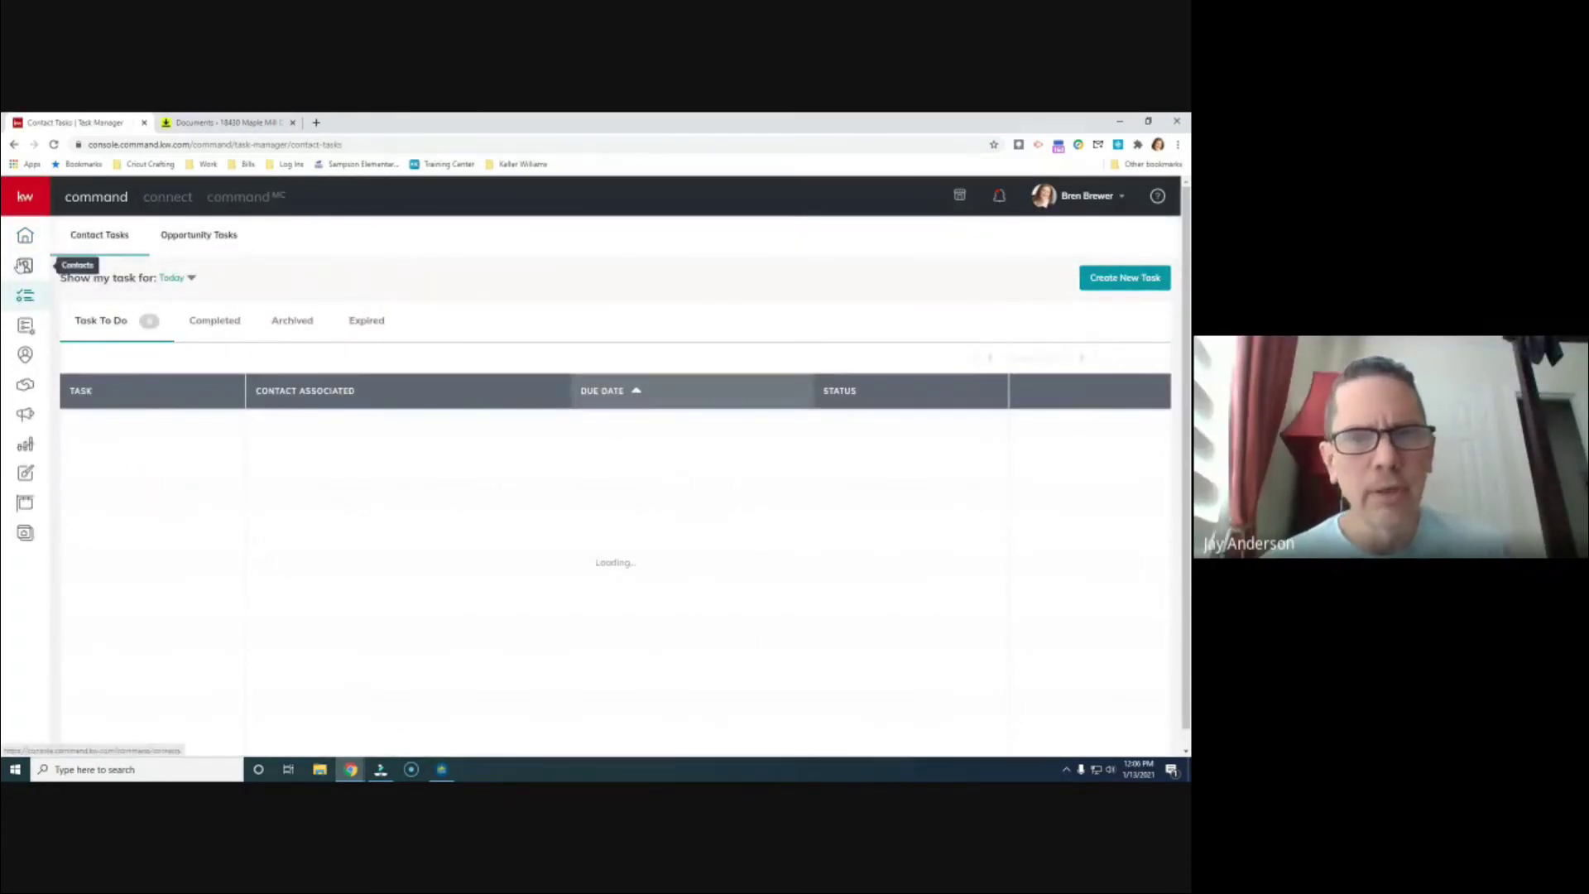
{"action": "left_click", "coordinate": [25, 238]}
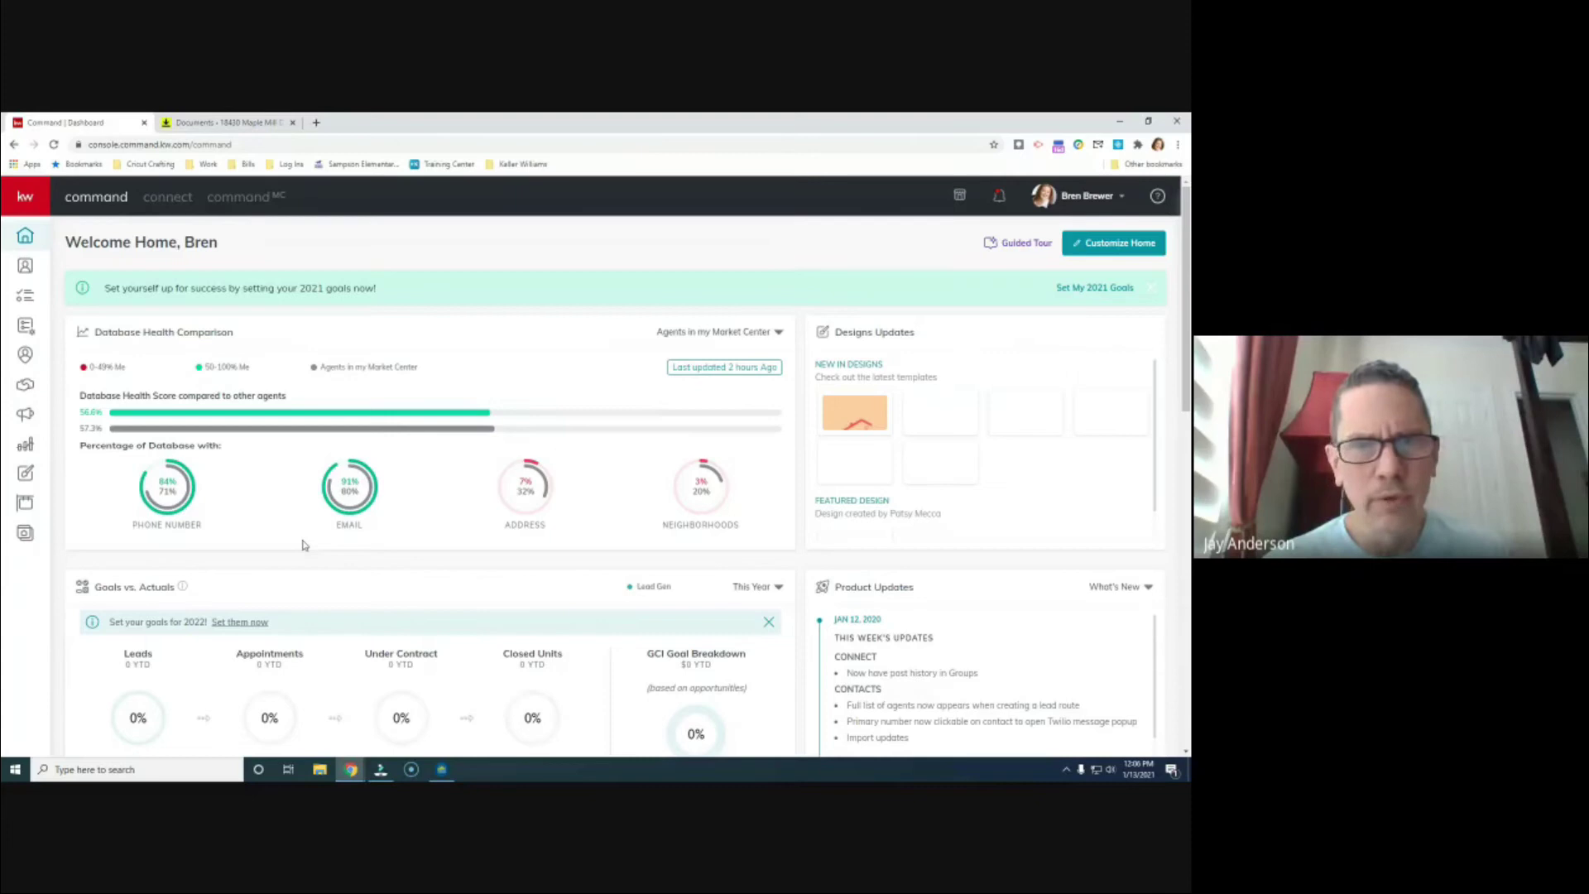
Step: View the contact tasks due today, preview one of the monthly check-in call tasks, and return to the home dashboard
{"action": "left_click", "coordinate": [27, 296]}
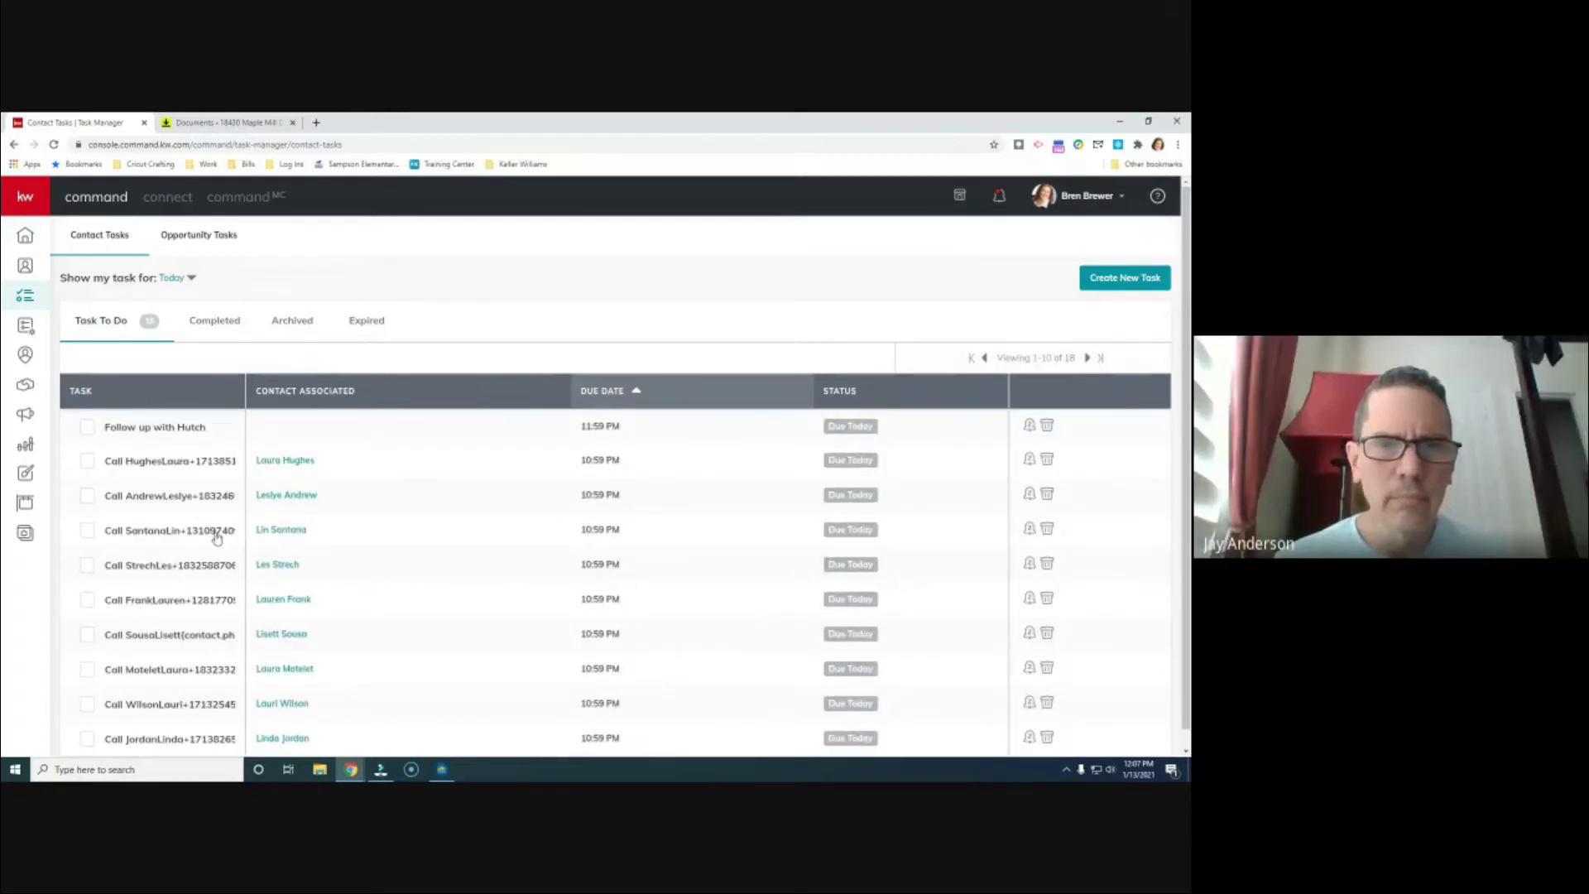
{"action": "scroll", "coordinate": [189, 511], "scroll_direction": "down", "scroll_amount": 1}
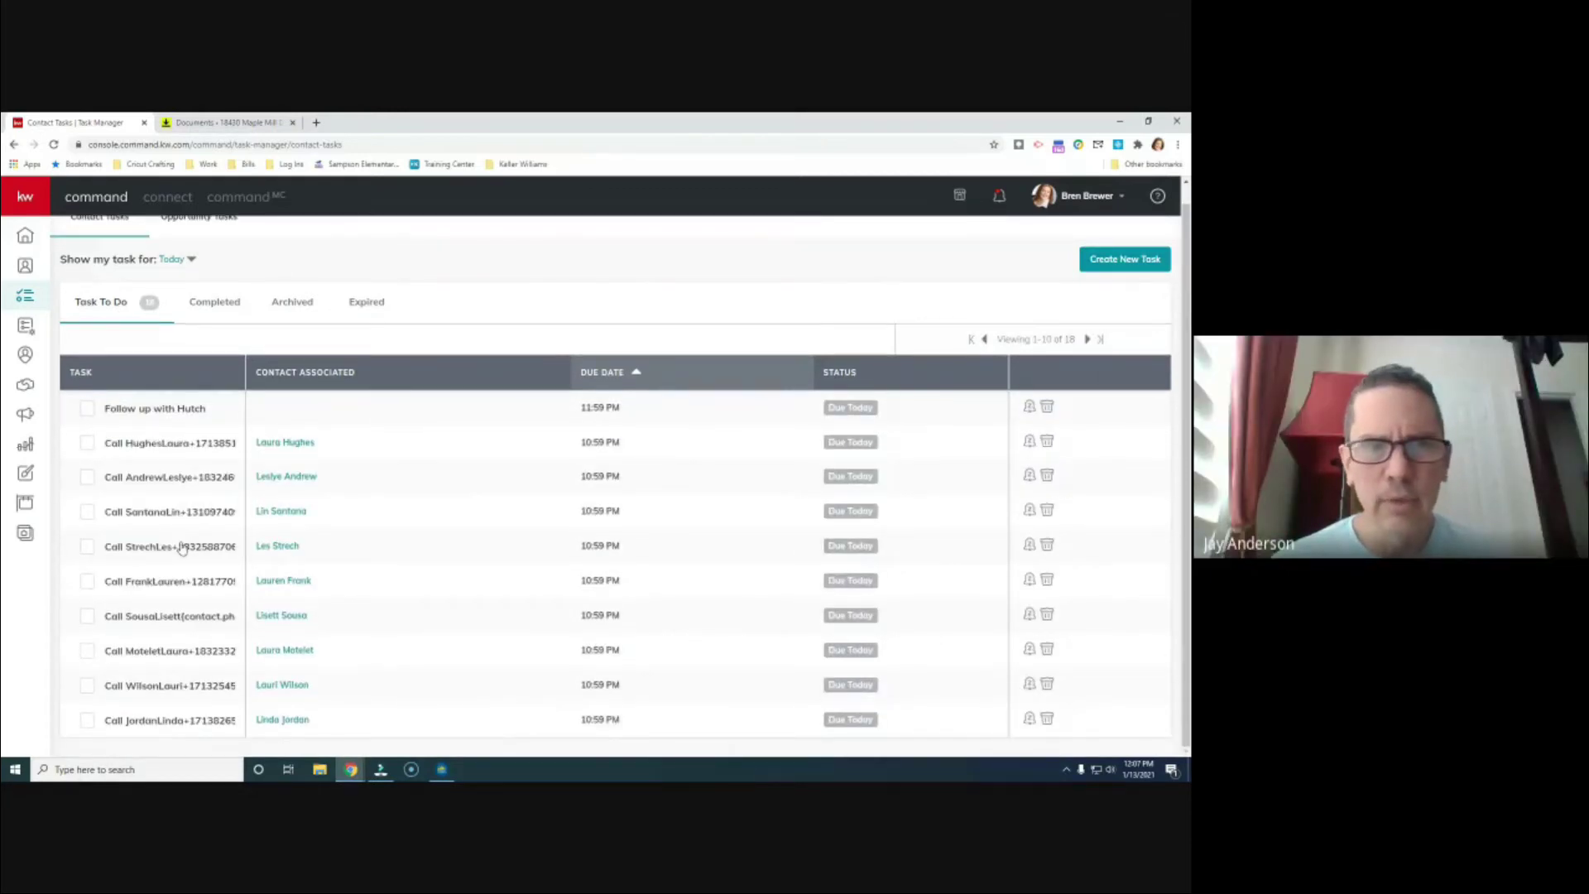
{"action": "left_click", "coordinate": [182, 548]}
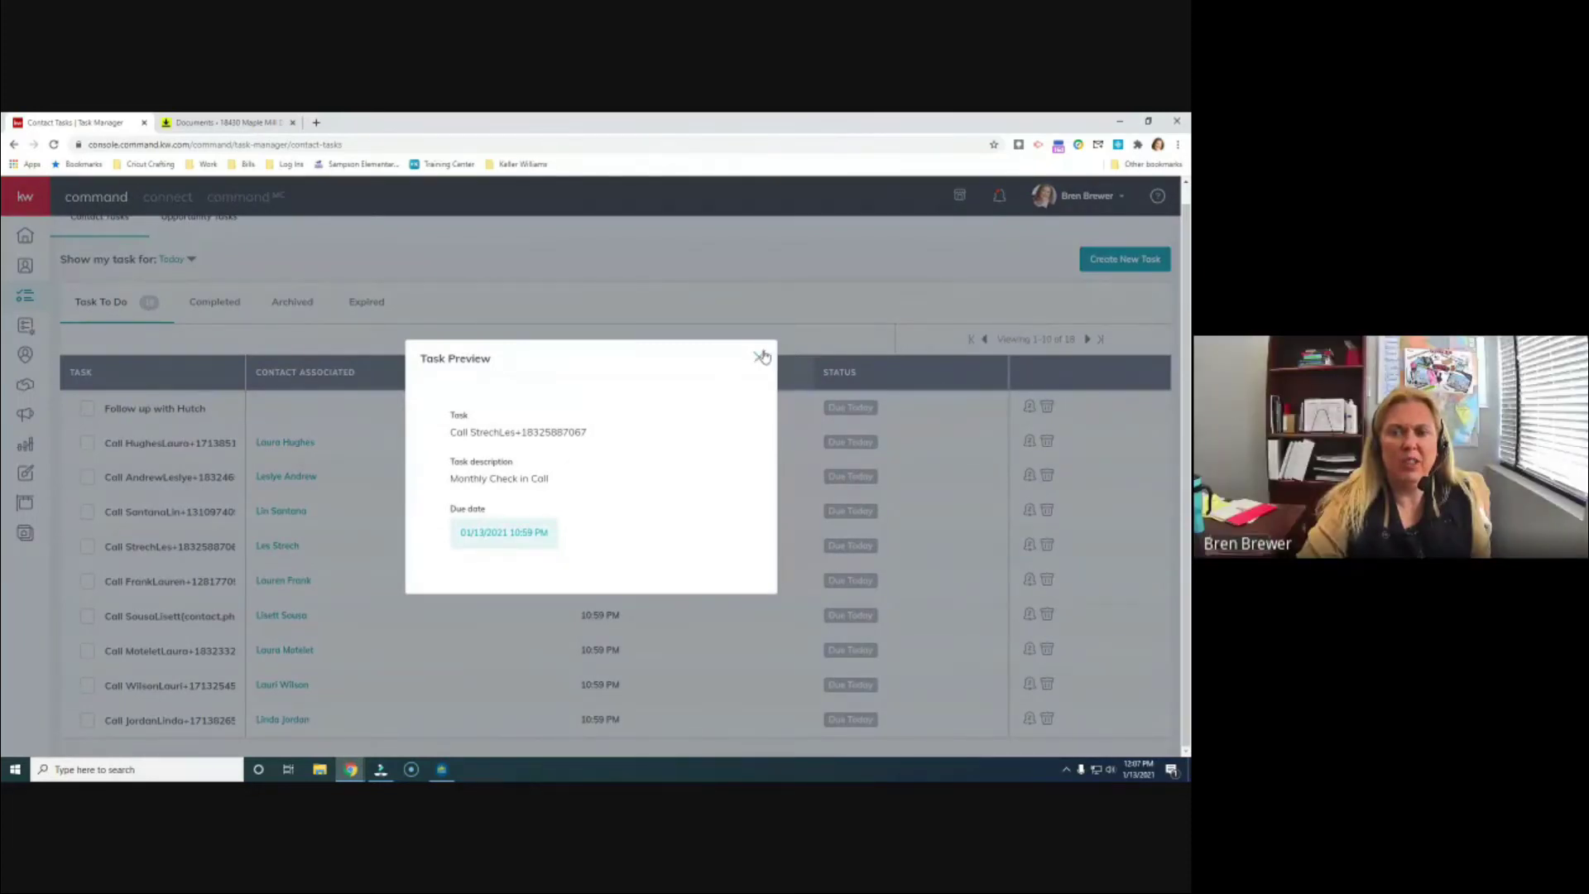
{"action": "left_click", "coordinate": [758, 357]}
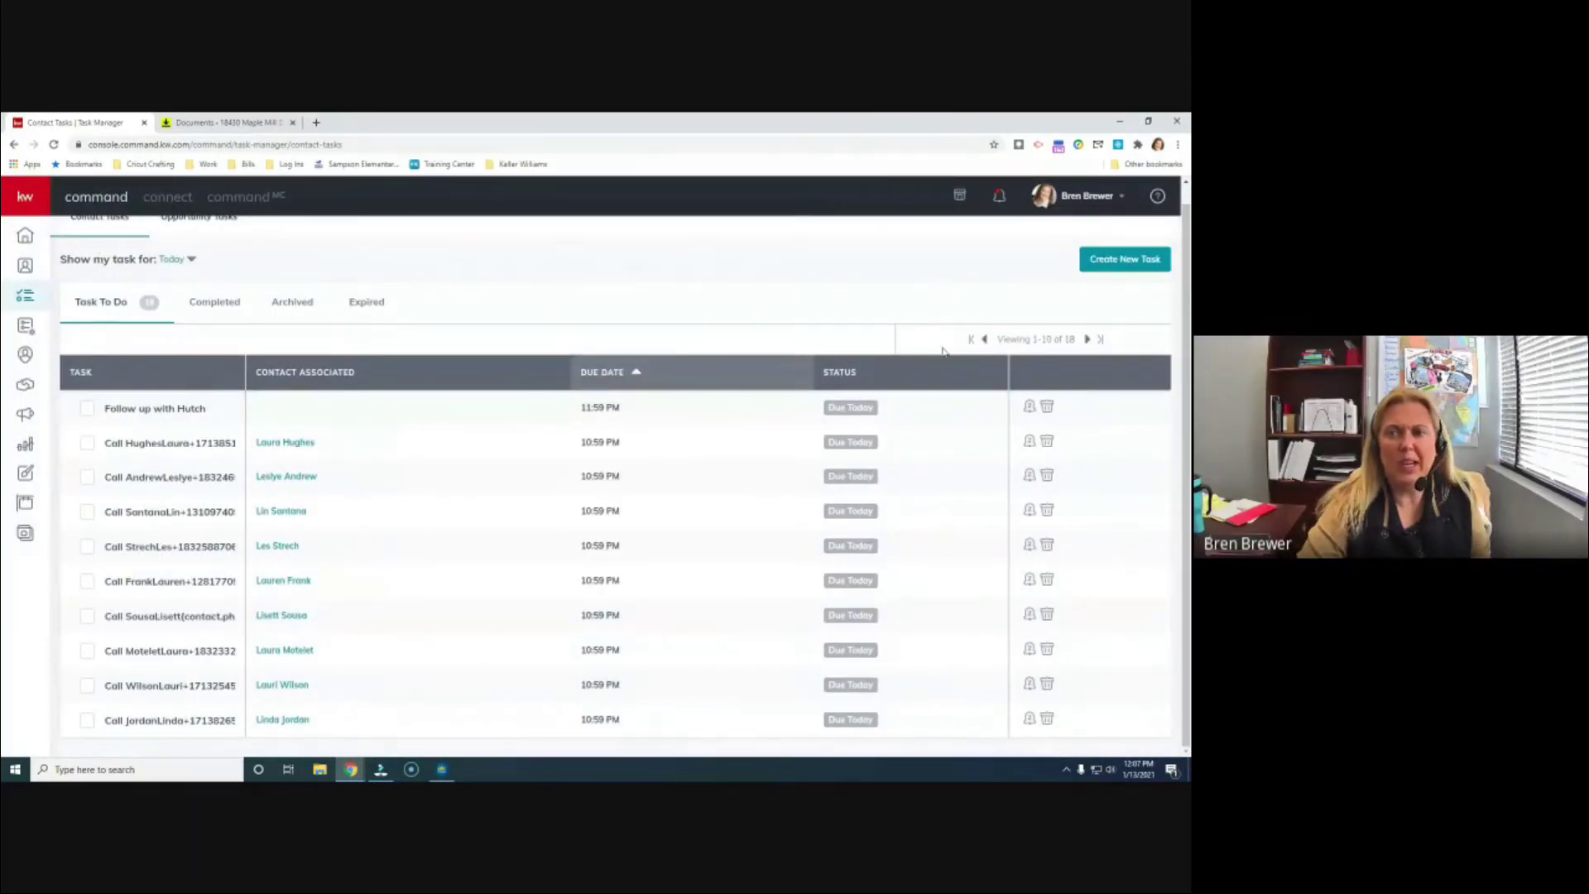
{"action": "scroll", "coordinate": [1061, 326], "scroll_direction": "up", "scroll_amount": 1}
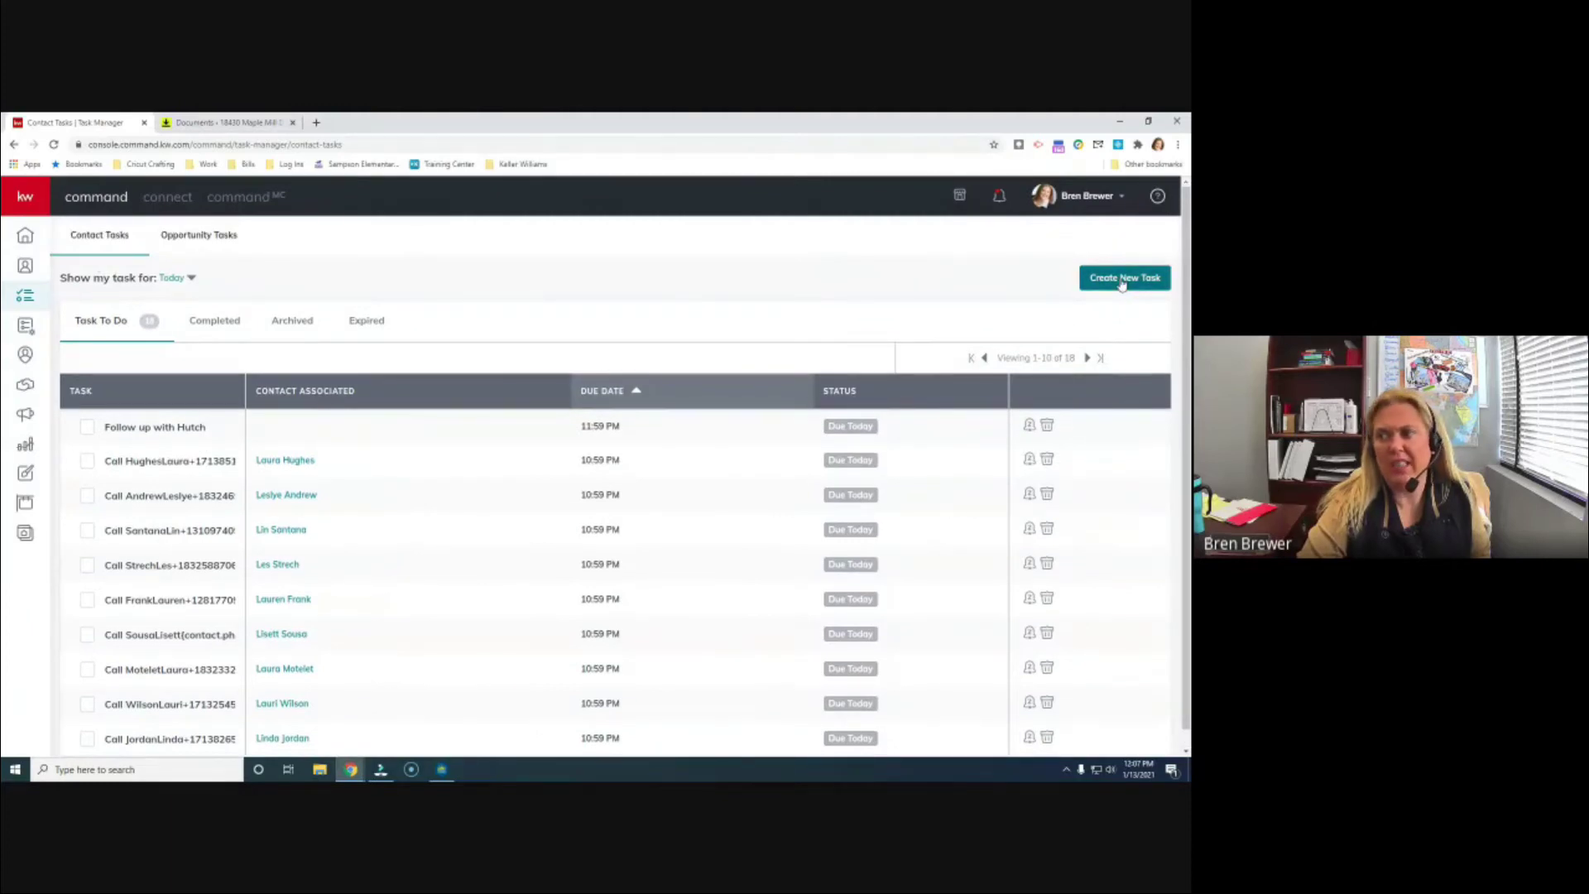
{"action": "left_click", "coordinate": [23, 239]}
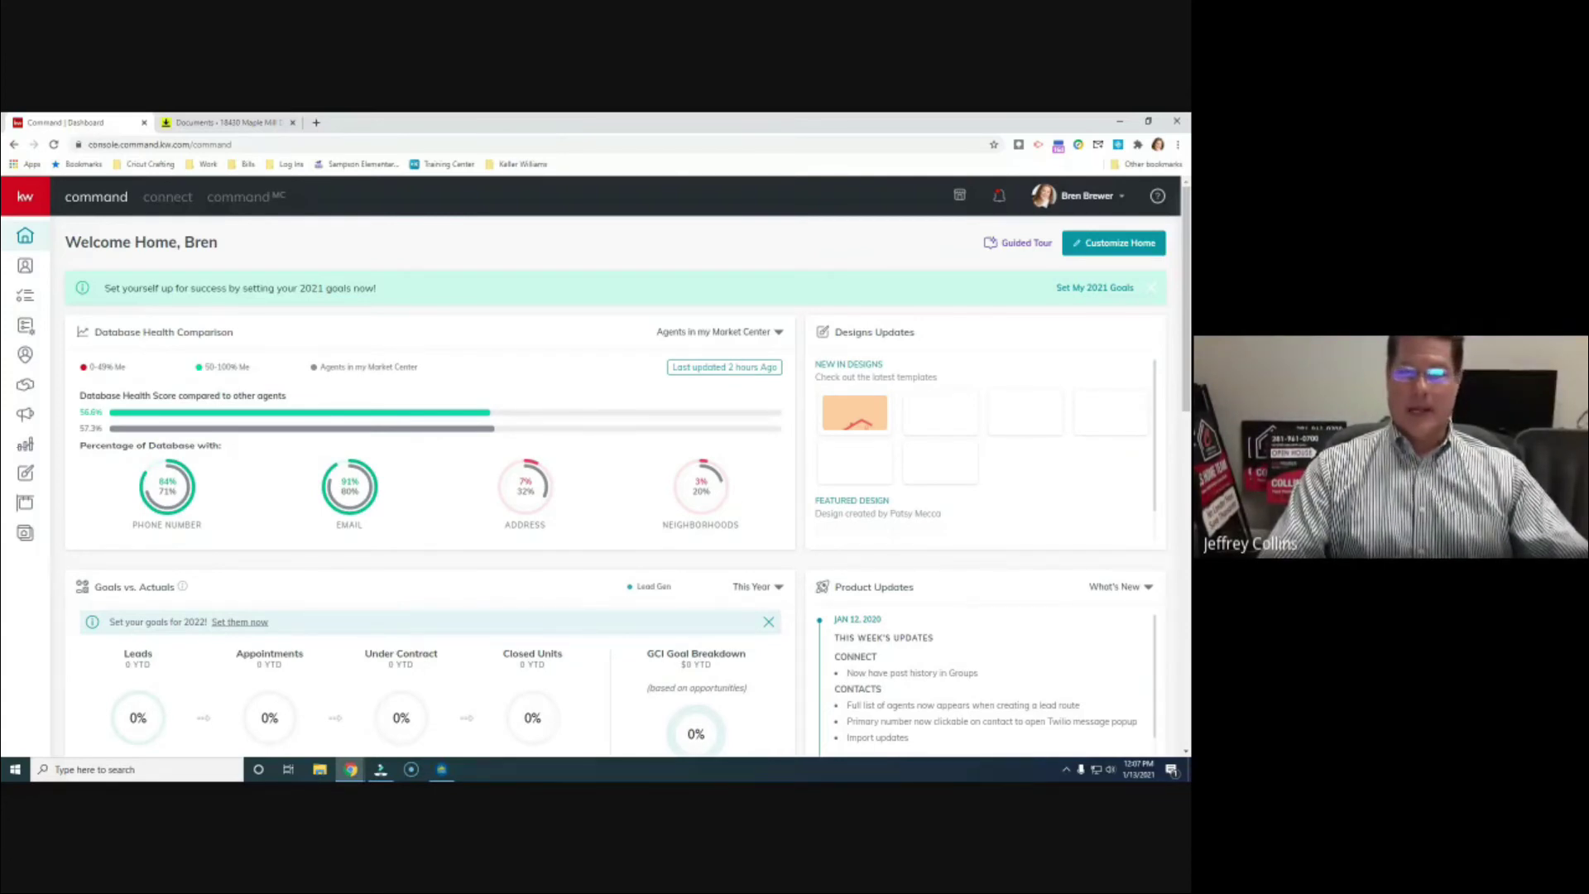
Step: Browse the trending ideas in the Keller Cloud Ideas portal from the help options, then return to Command and close the help information
{"action": "left_click", "coordinate": [1157, 198]}
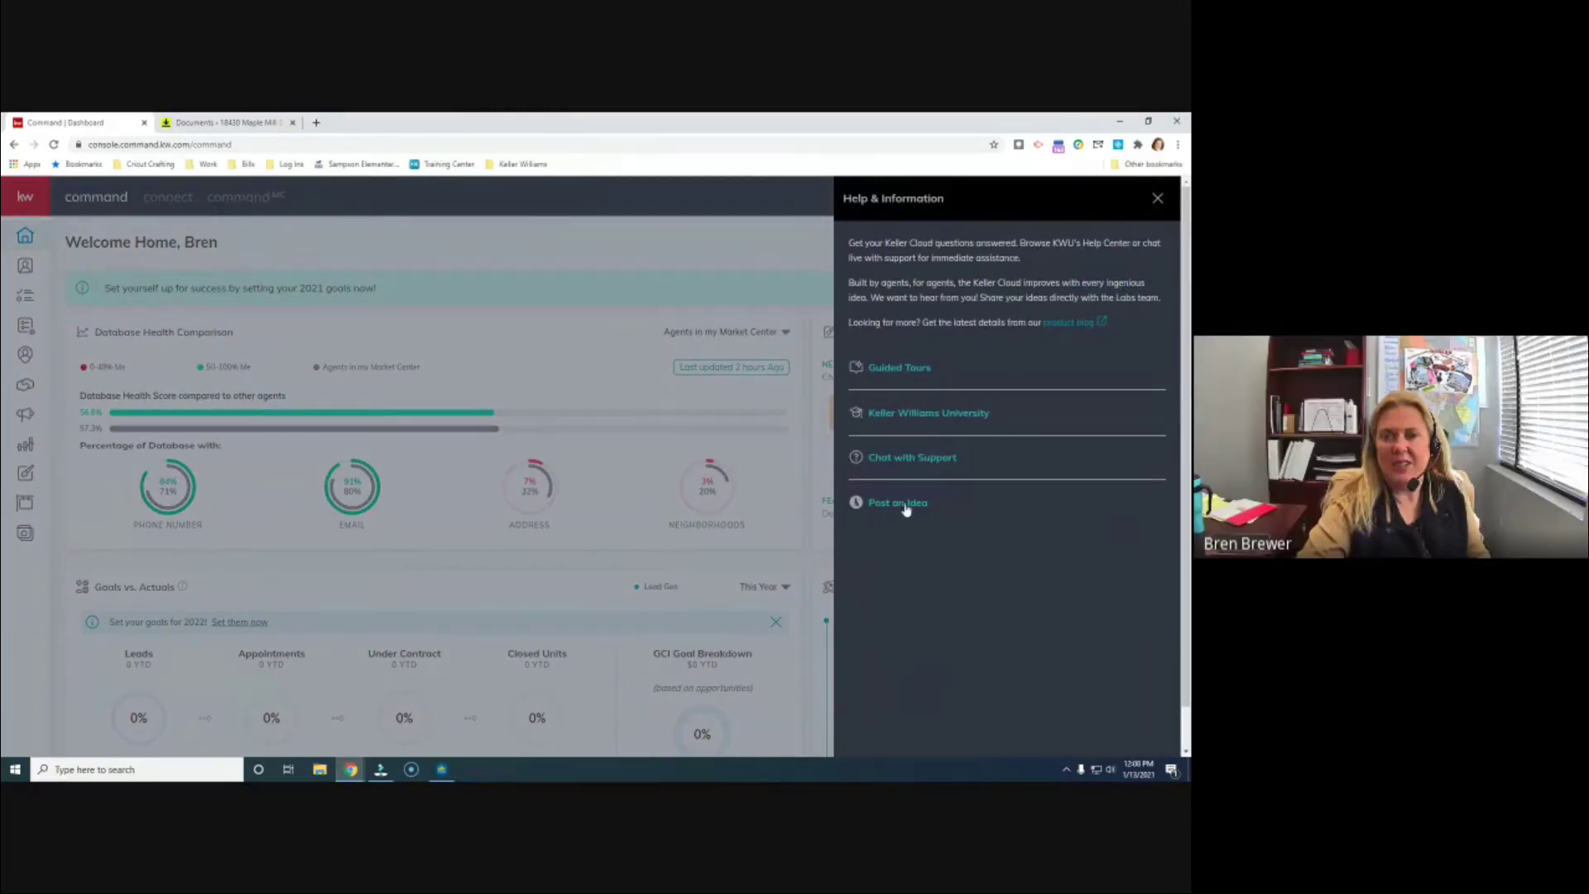
{"action": "left_click", "coordinate": [906, 506]}
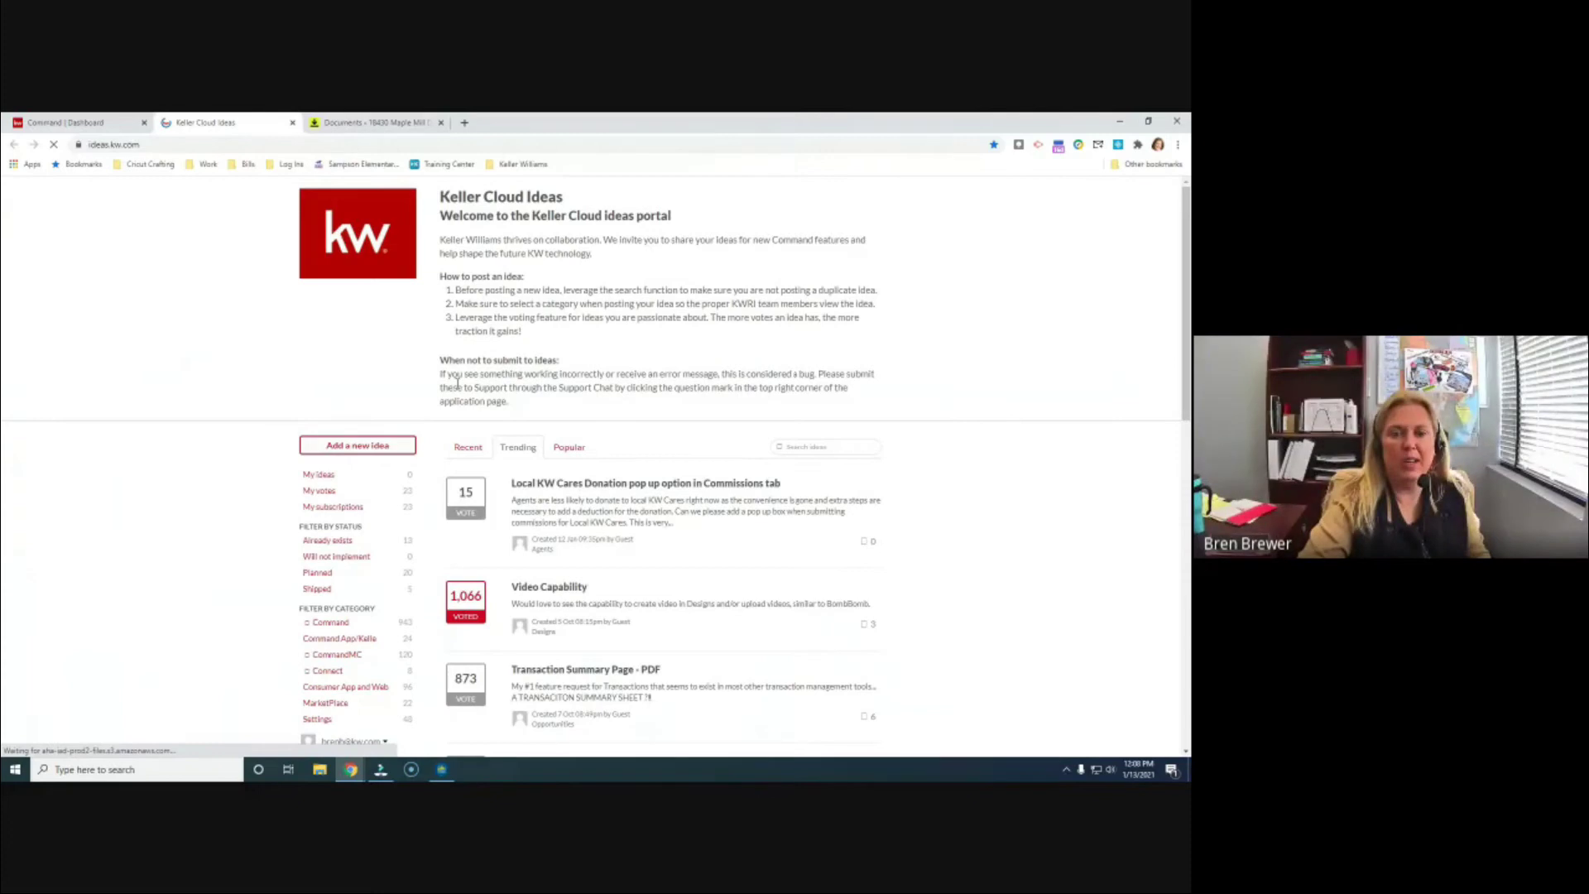
{"action": "scroll", "coordinate": [457, 382], "scroll_direction": "down", "scroll_amount": 2}
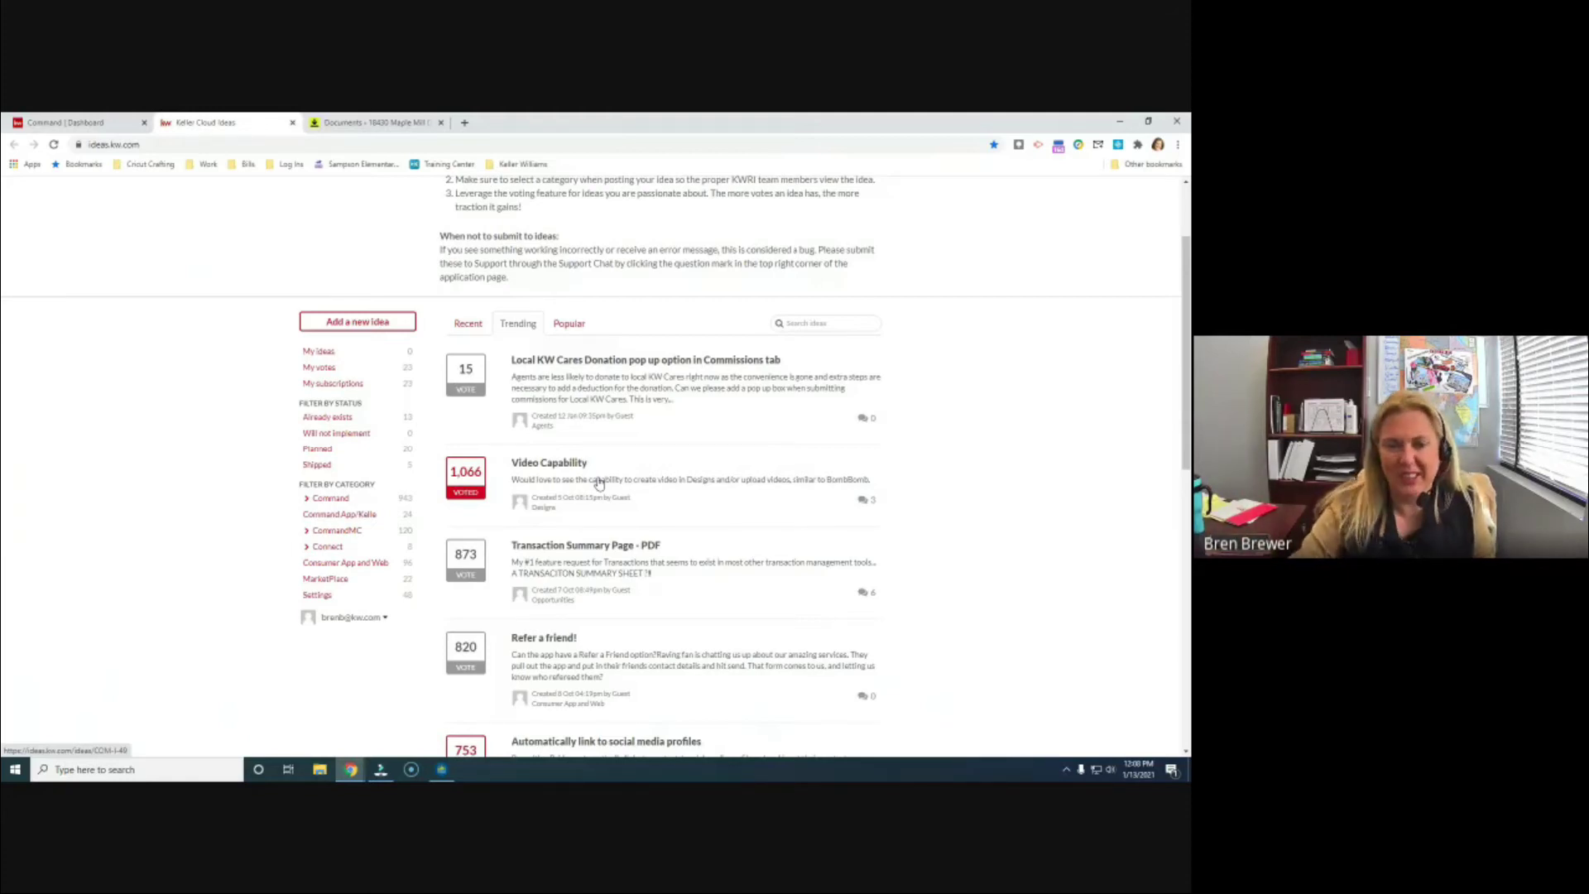
{"action": "left_click", "coordinate": [63, 122]}
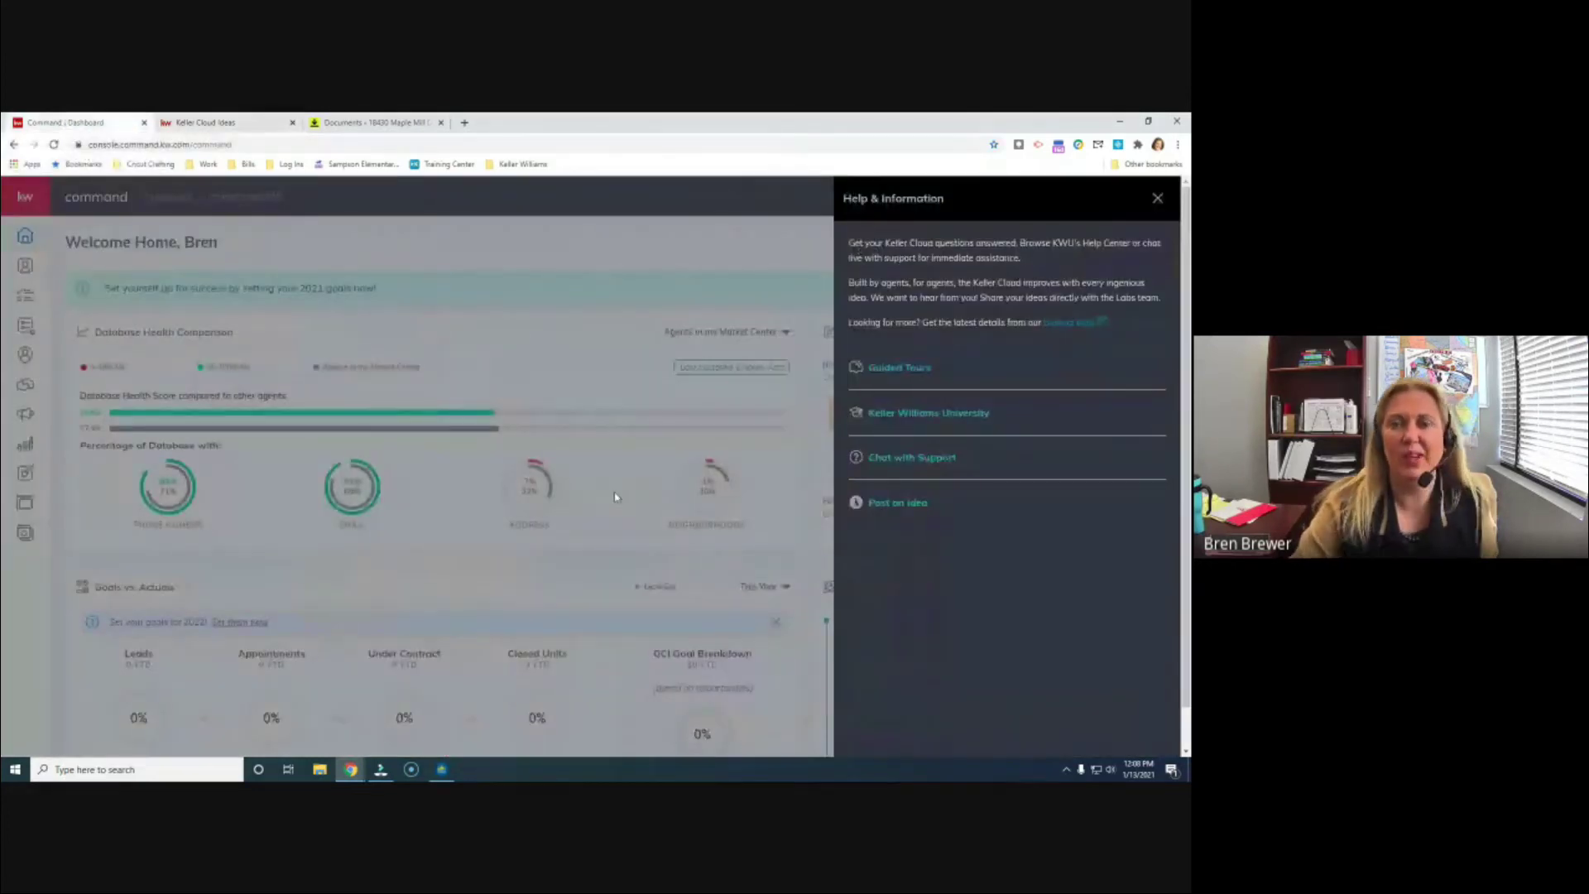
{"action": "left_click", "coordinate": [1157, 199]}
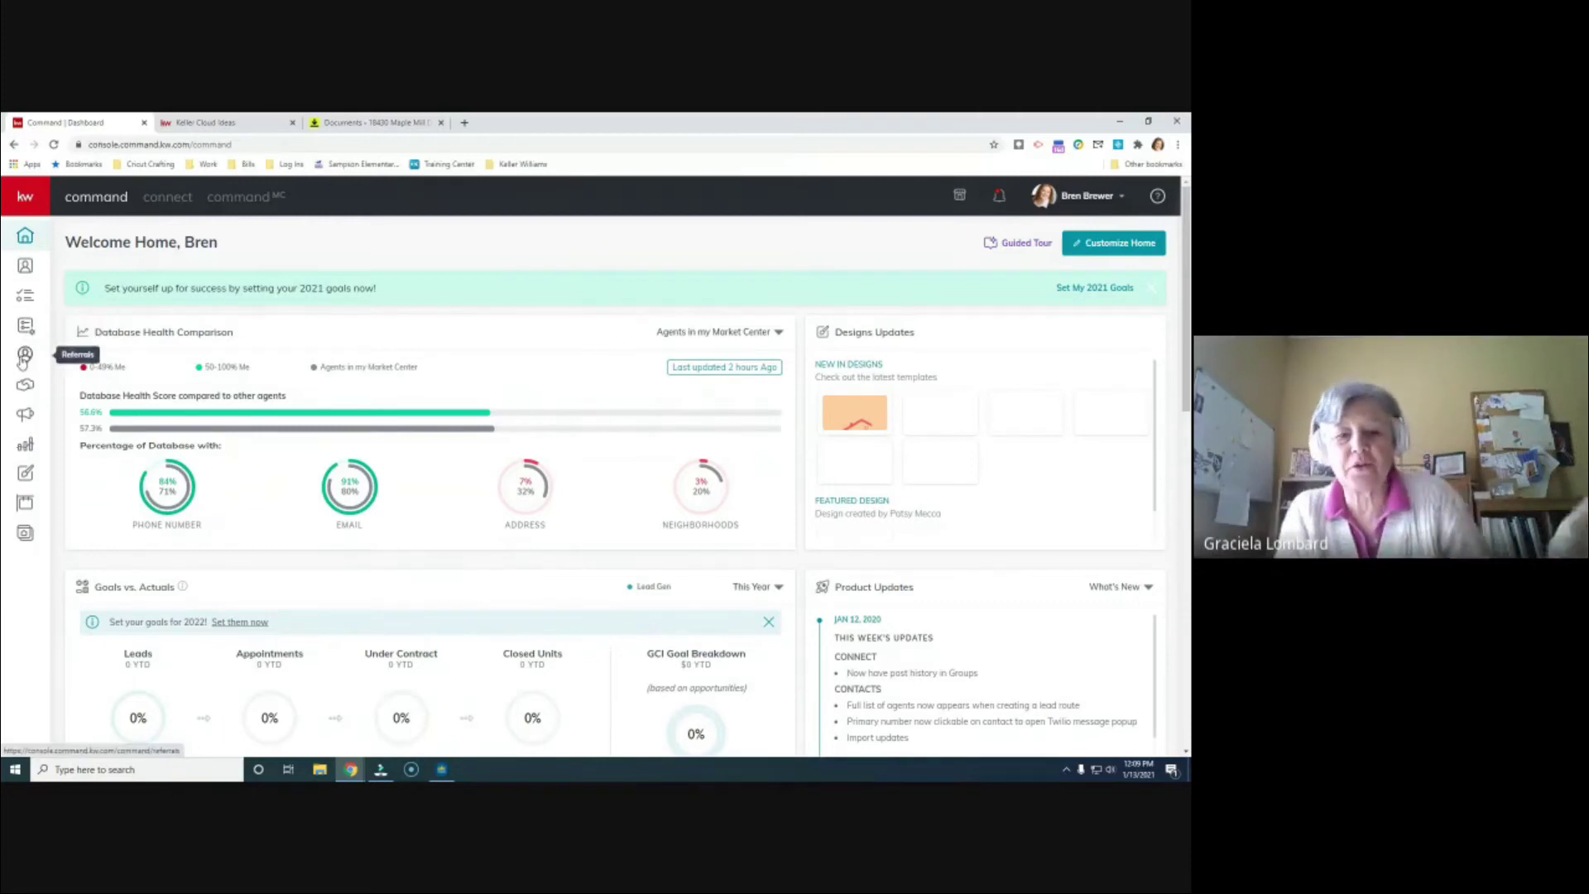
Step: Open the stage editor for the Appointment phase of the personal Listings pipeline in Opportunities
{"action": "left_click", "coordinate": [18, 390]}
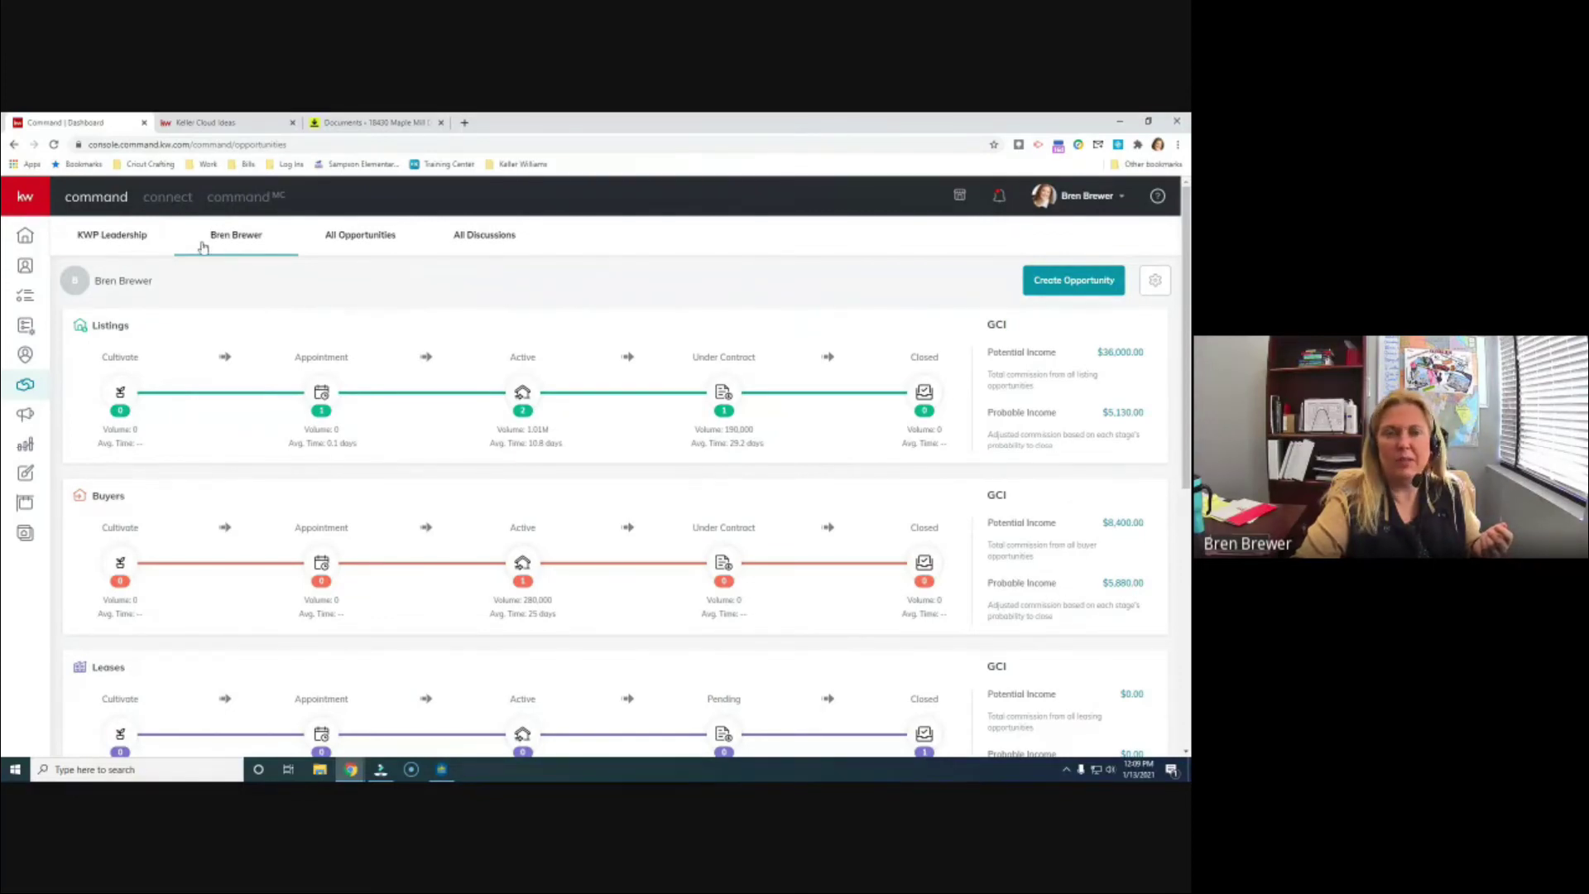
{"action": "left_click", "coordinate": [331, 400]}
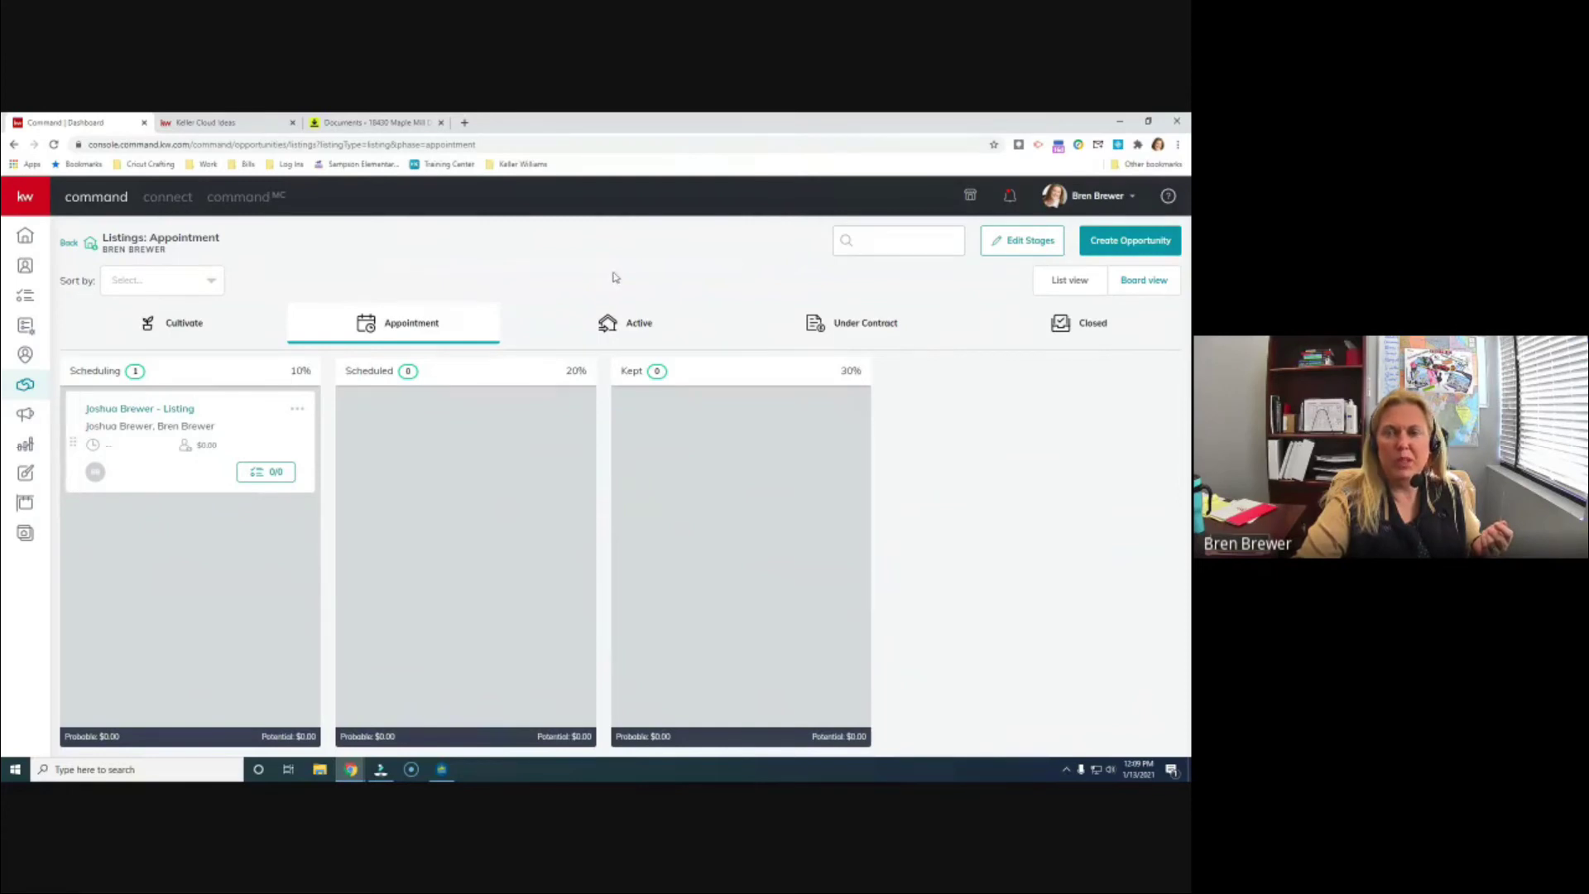
{"action": "left_click", "coordinate": [1023, 241]}
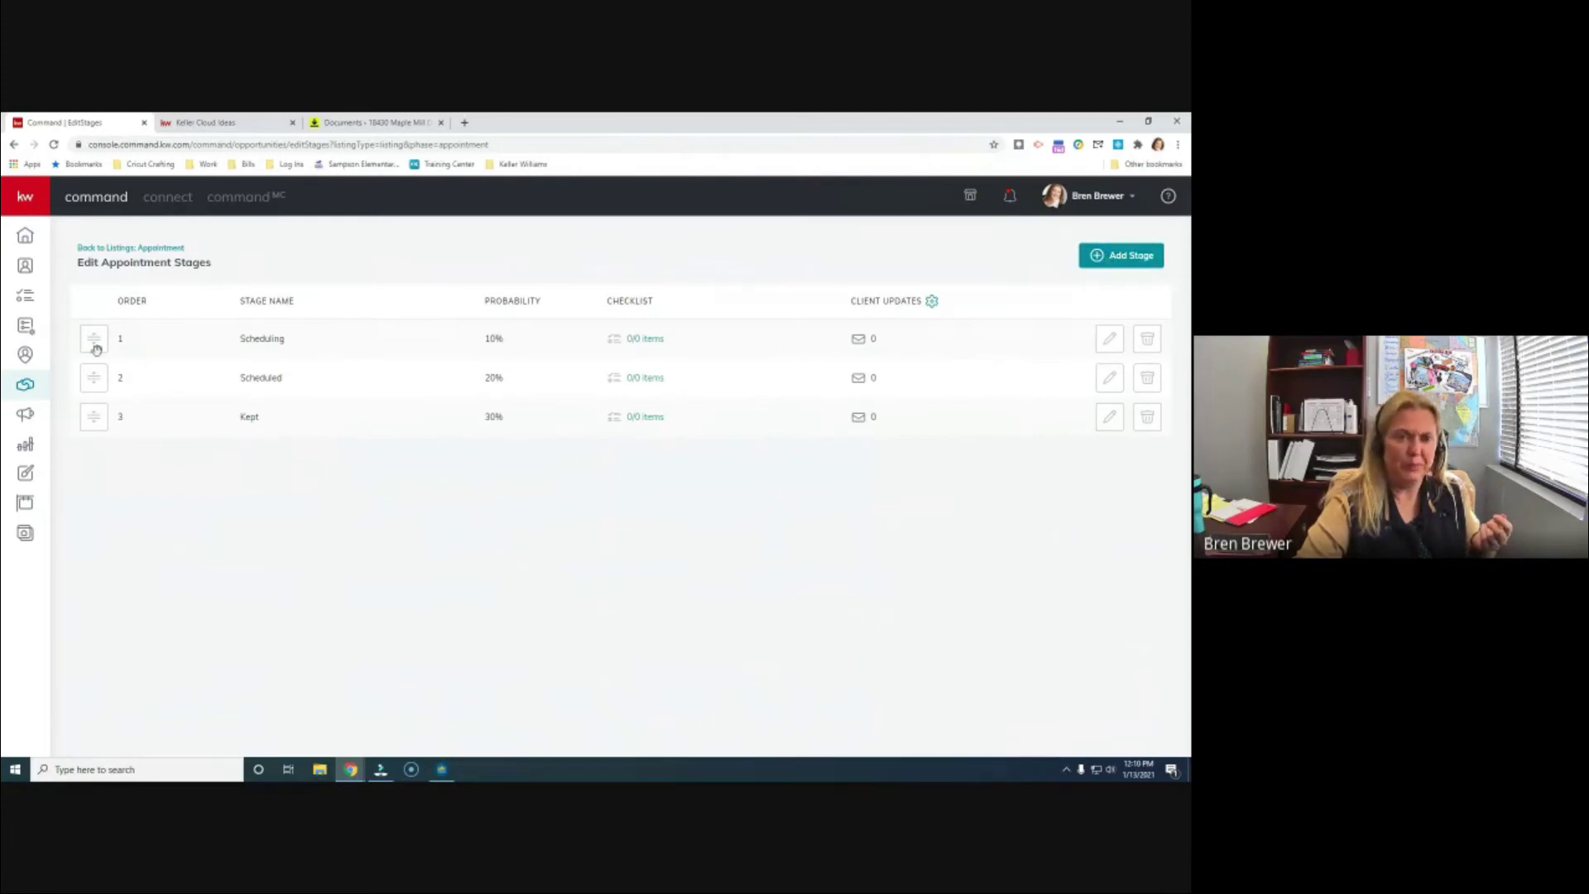
{"action": "mouse_move", "coordinate": [94, 337]}
{"action": "left_mouse_down"}
{"action": "mouse_move", "coordinate": [92, 389]}
{"action": "mouse_move", "coordinate": [91, 336]}
{"action": "left_mouse_up"}
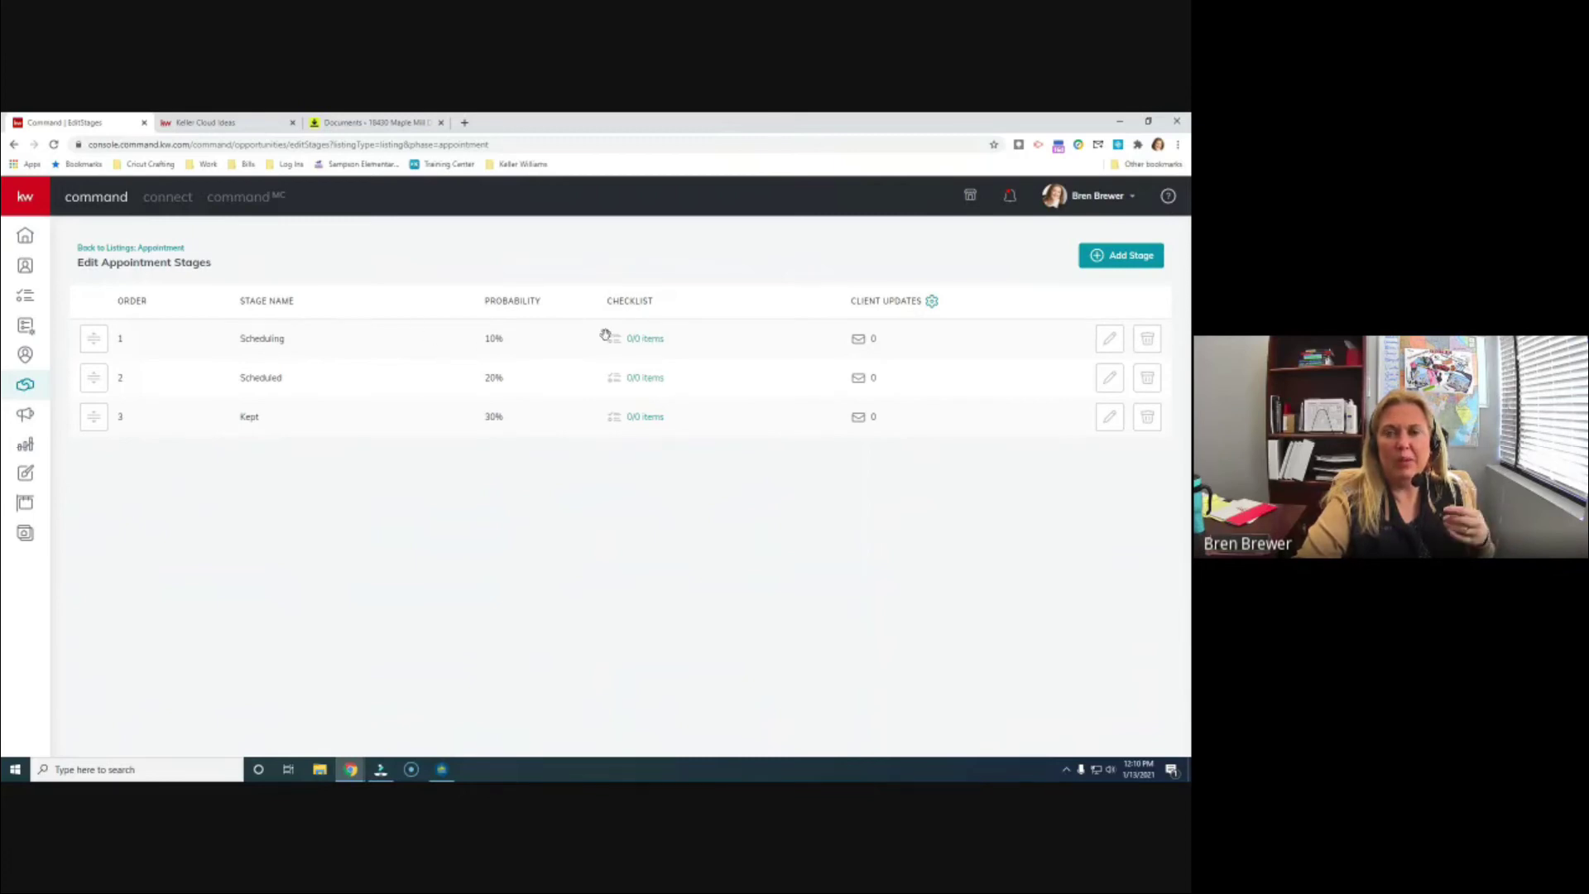
Step: Add a checklist item "to do task" with Client Update enabled to the Scheduling stage and save the checklist
{"action": "left_click", "coordinate": [645, 339]}
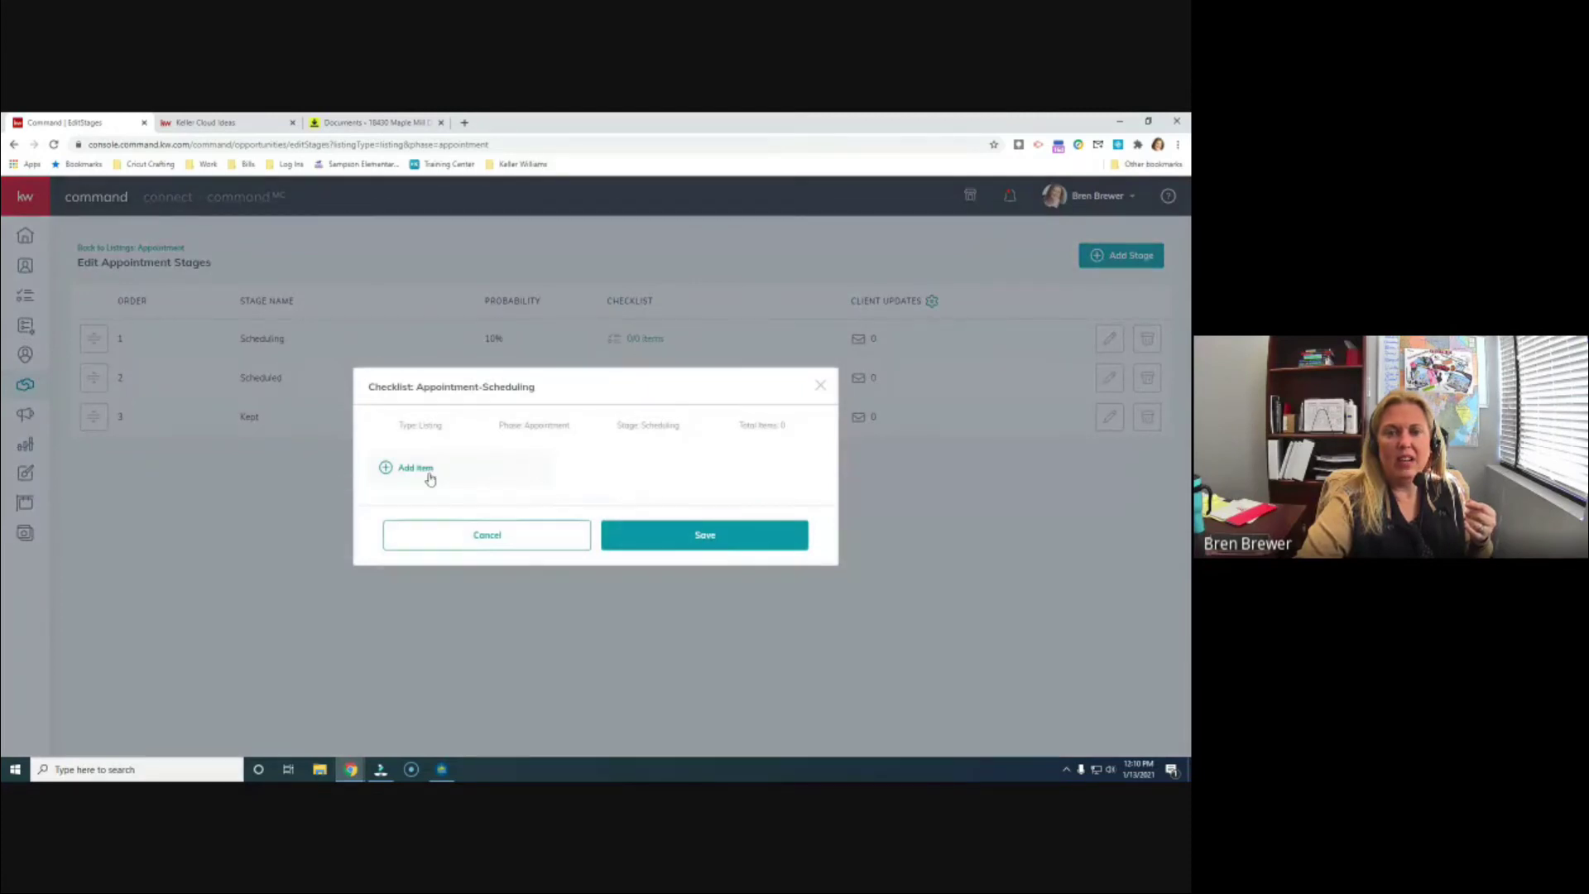
{"action": "left_click", "coordinate": [425, 469]}
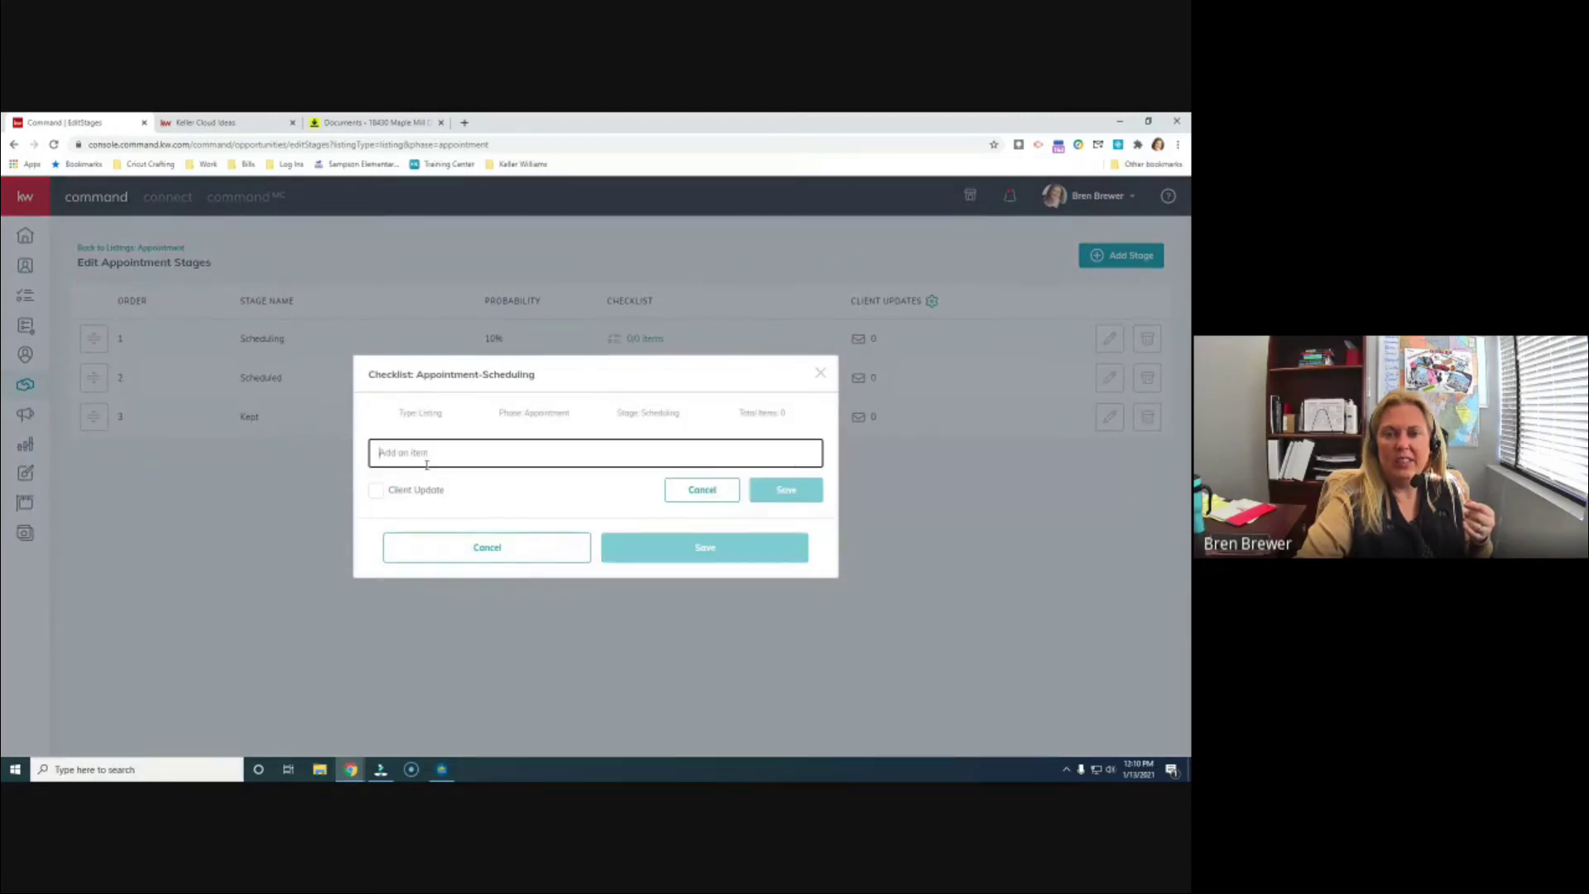
{"action": "left_click", "coordinate": [374, 491]}
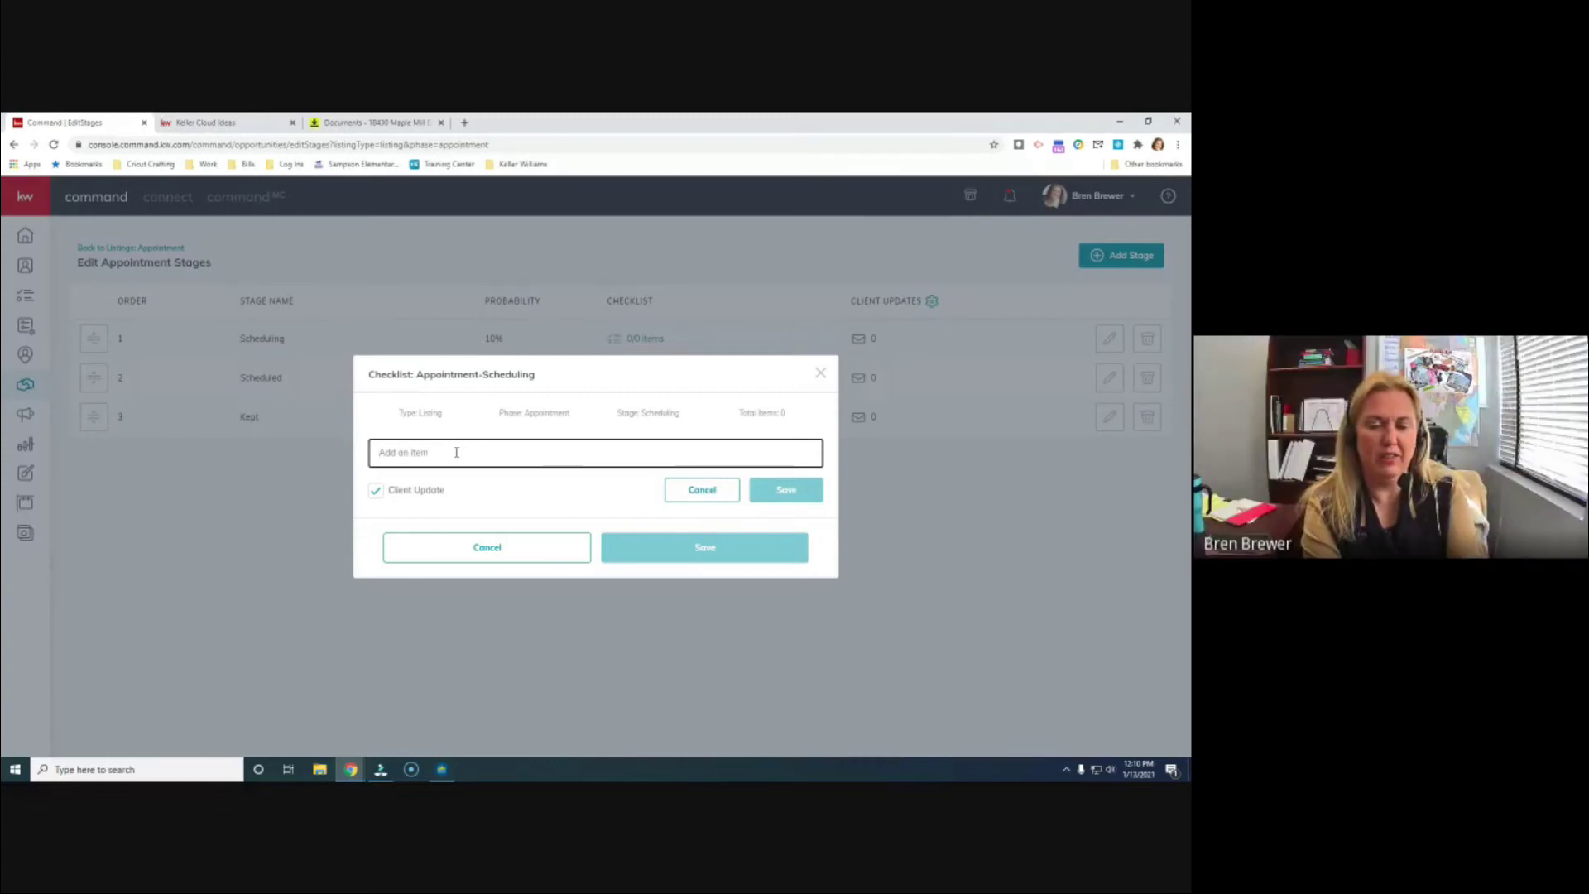
{"action": "type", "text": "to do task"}
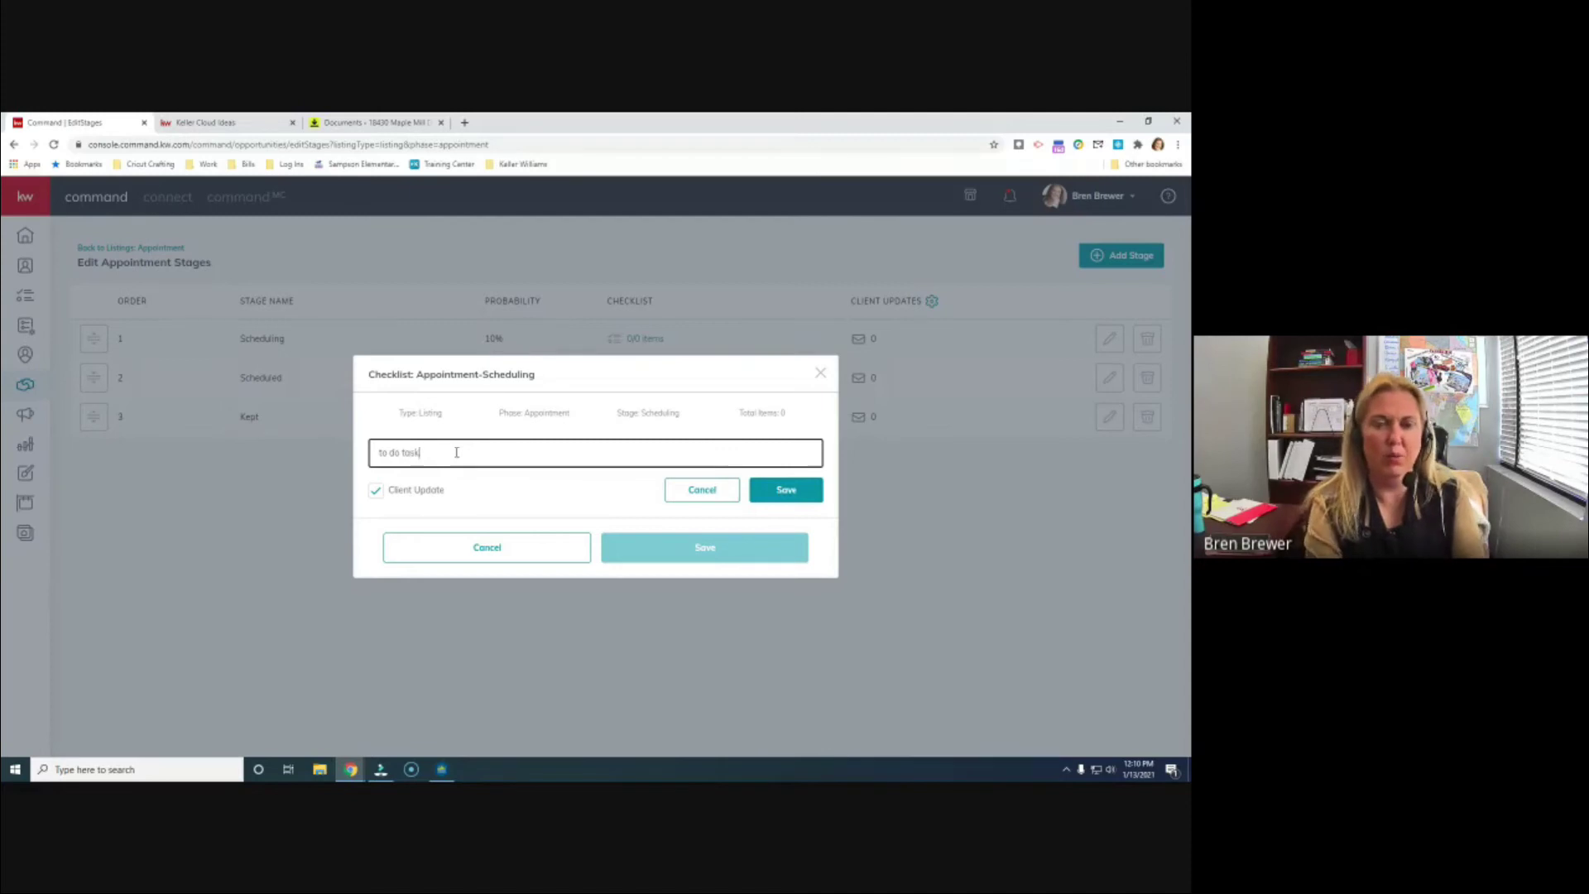
{"action": "left_click", "coordinate": [776, 489]}
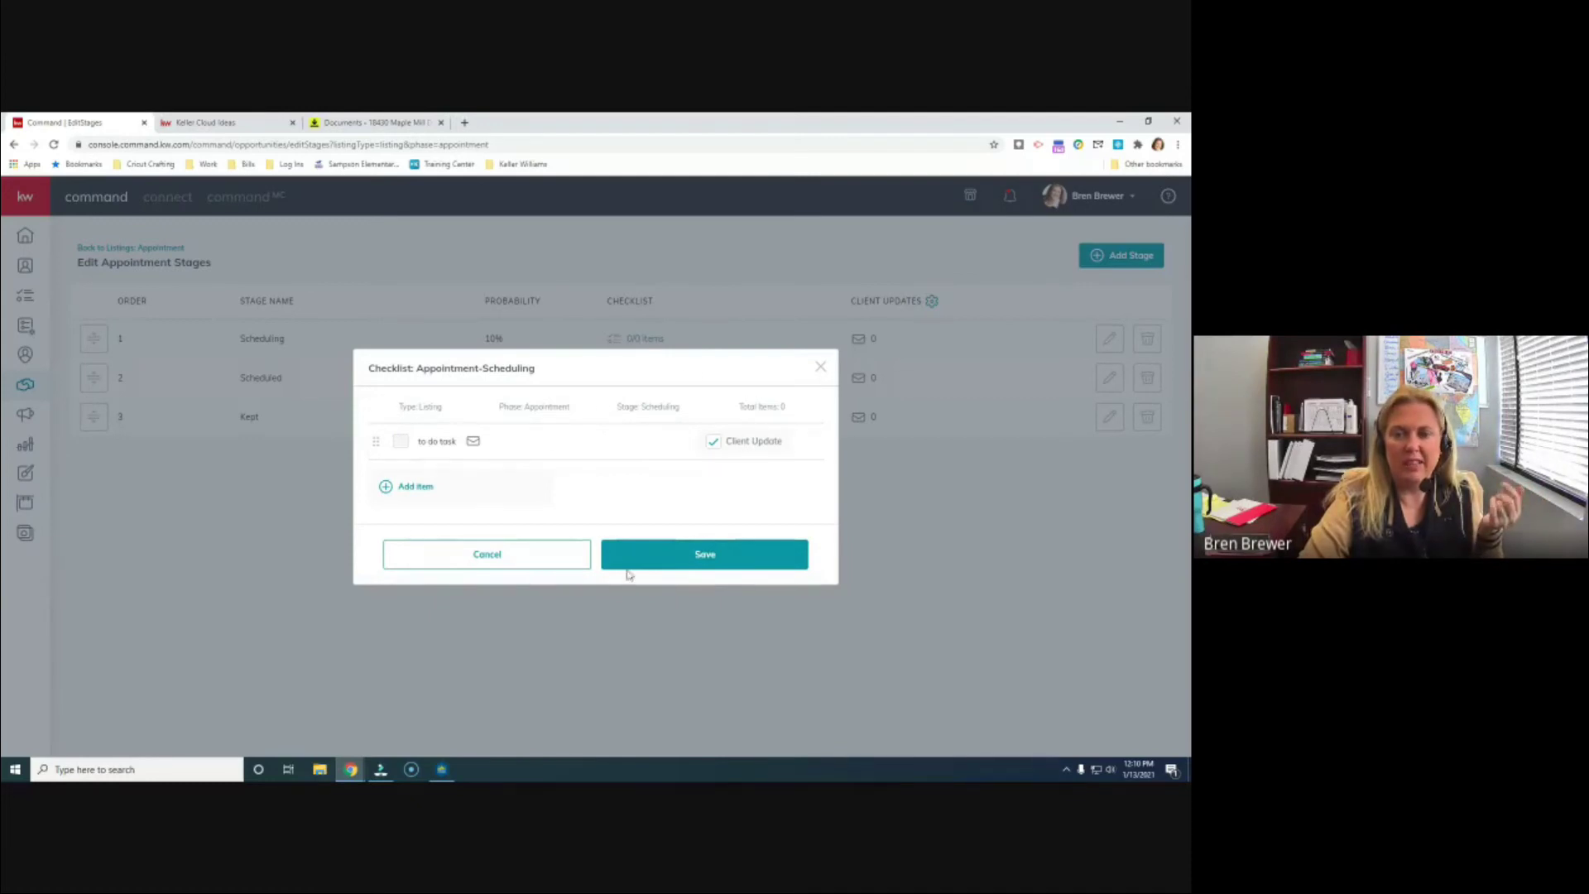
{"action": "left_click", "coordinate": [671, 560]}
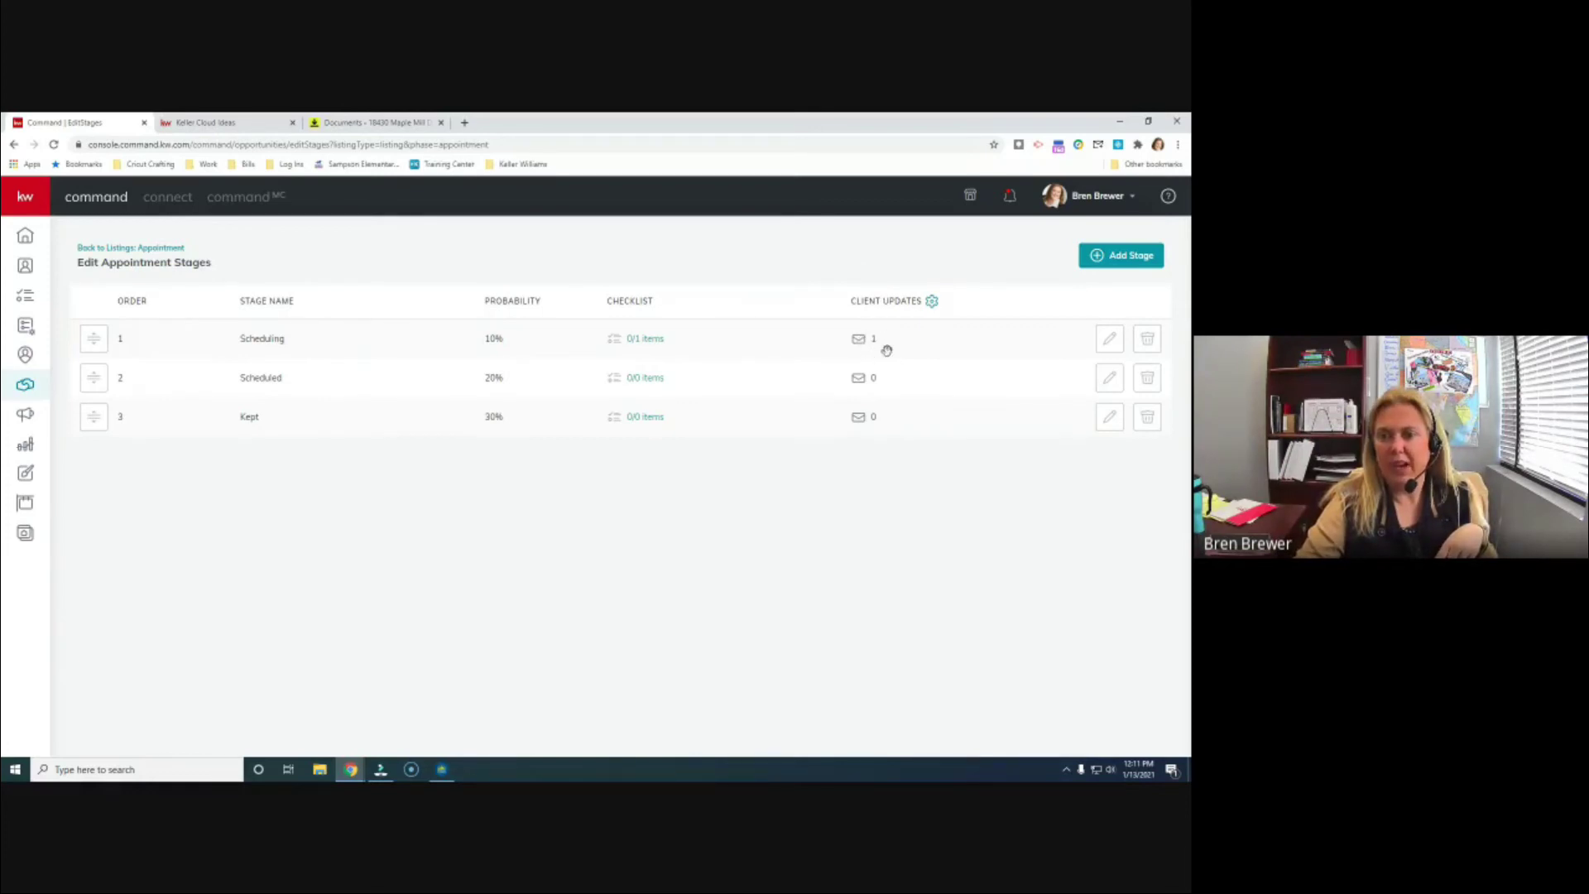
Step: Review the Scheduling stage's checklist, discard a blank new item, and close the checklist by saving
{"action": "left_click", "coordinate": [646, 343]}
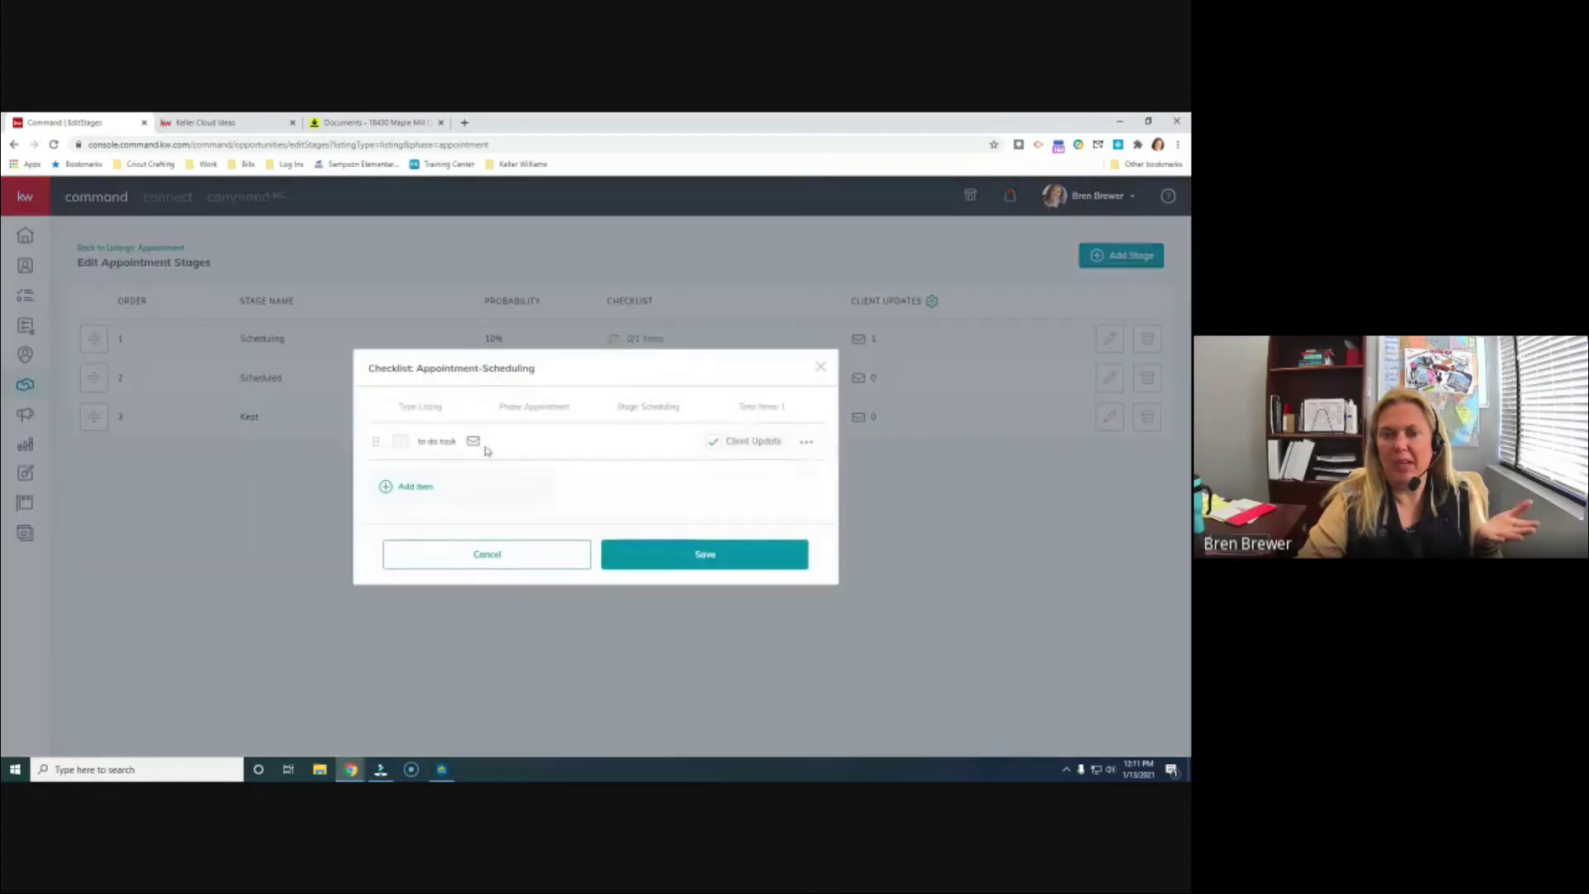
{"action": "left_click", "coordinate": [404, 490]}
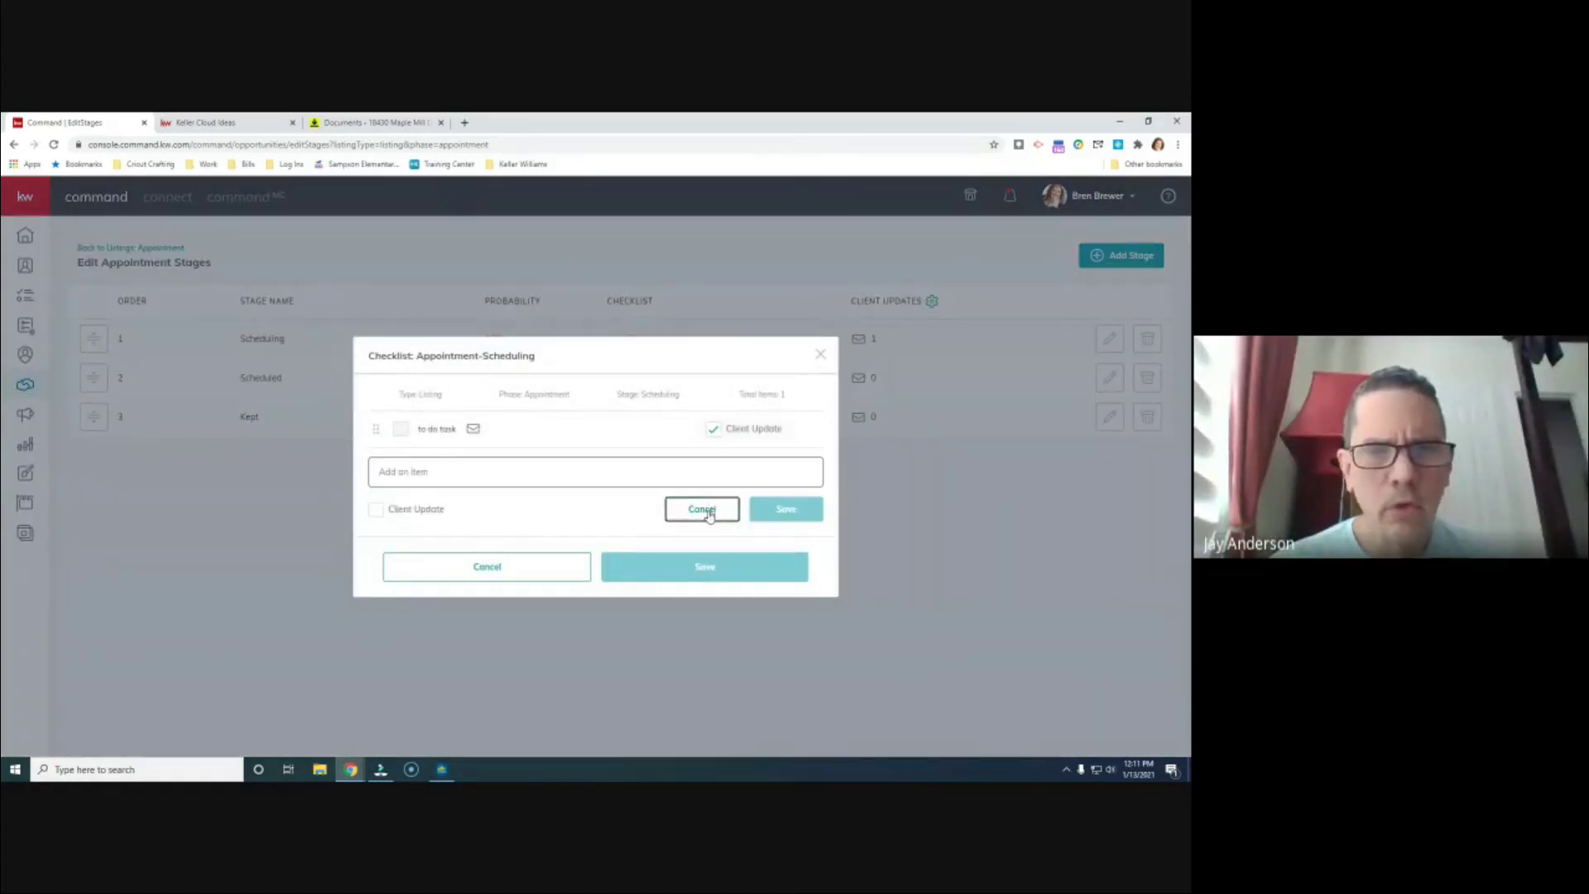
{"action": "left_click", "coordinate": [702, 509]}
{"action": "left_click", "coordinate": [723, 554]}
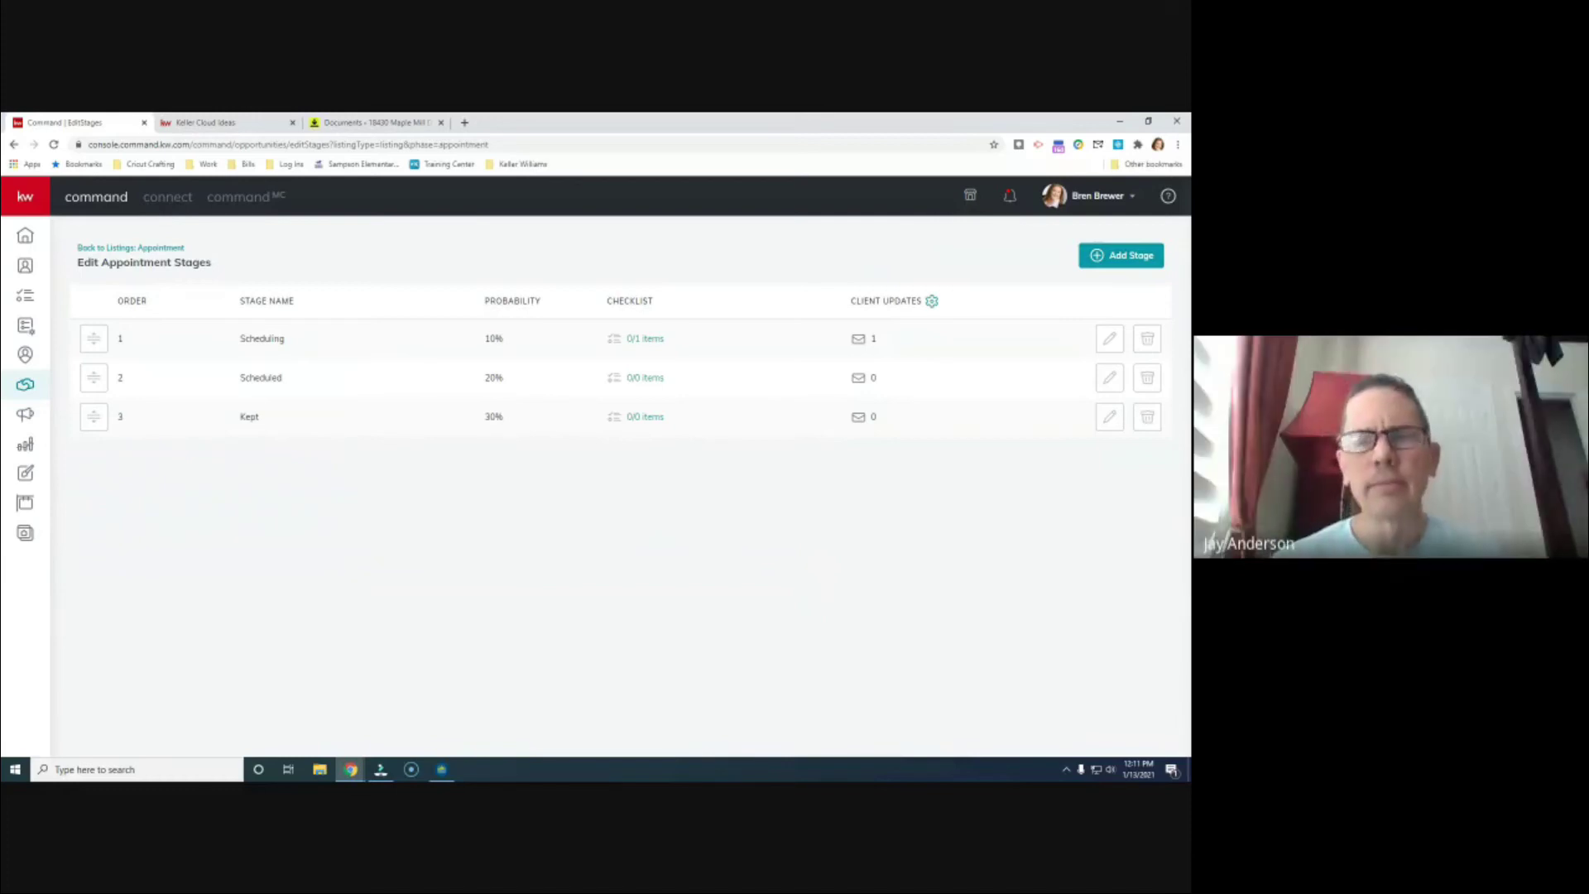
Step: Open the Client Update settings for opportunities and examine the instructions, send time, sender and recipient options
{"action": "left_click", "coordinate": [932, 301]}
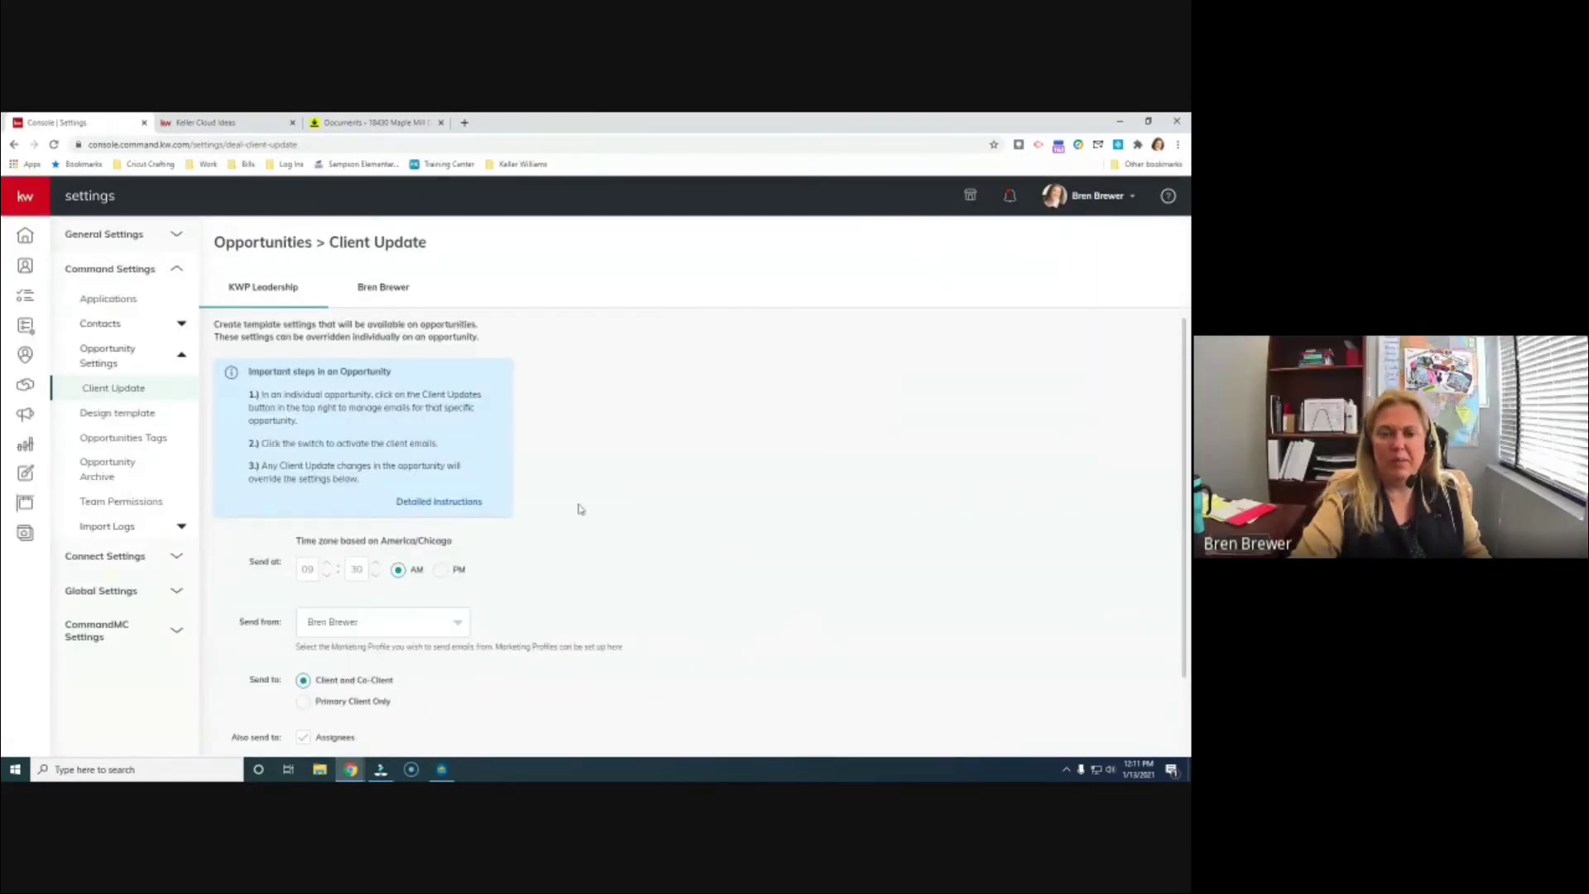
{"action": "scroll", "coordinate": [579, 509], "scroll_direction": "down", "scroll_amount": 1}
{"action": "scroll", "coordinate": [499, 610], "scroll_direction": "up", "scroll_amount": 1}
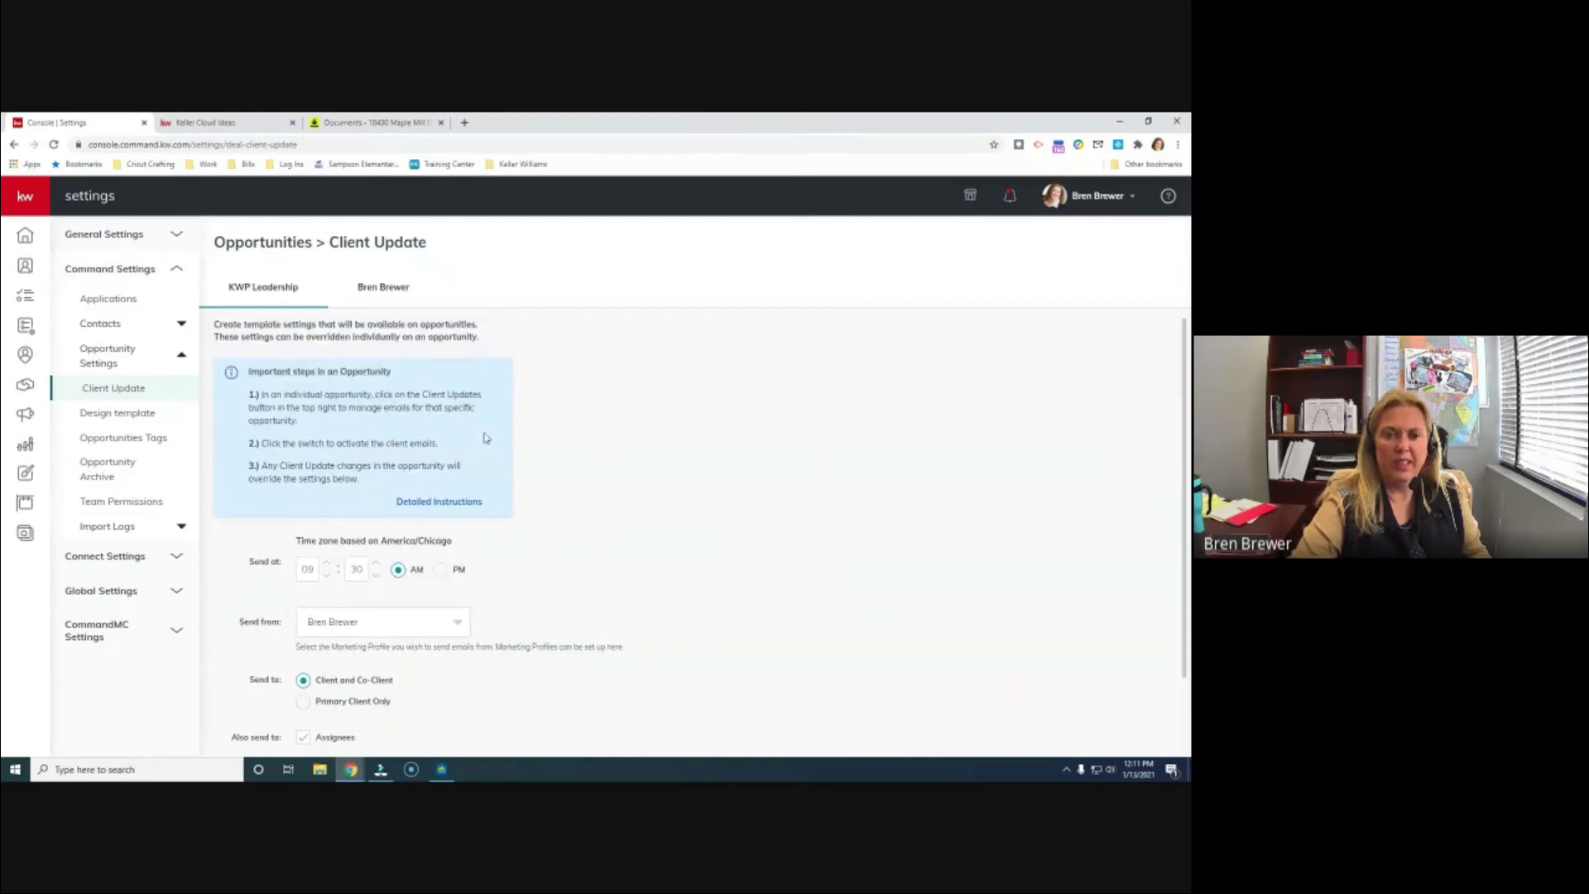
{"action": "scroll", "coordinate": [561, 435], "scroll_direction": "down", "scroll_amount": 1}
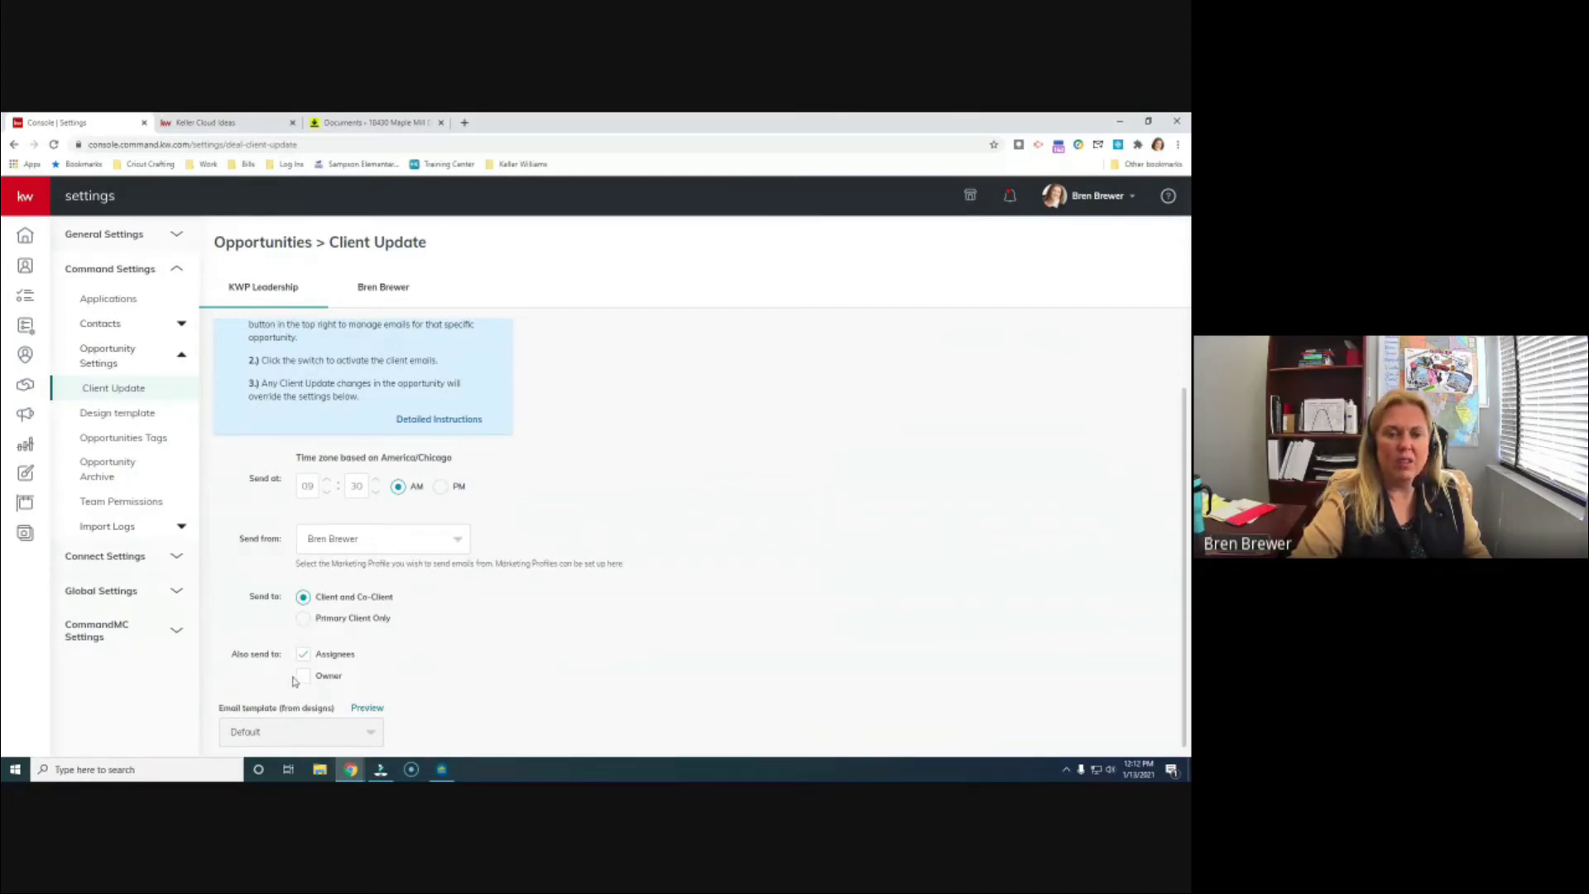
Step: Preview the default client update email template, close it, and return to the home dashboard
{"action": "left_click", "coordinate": [362, 710]}
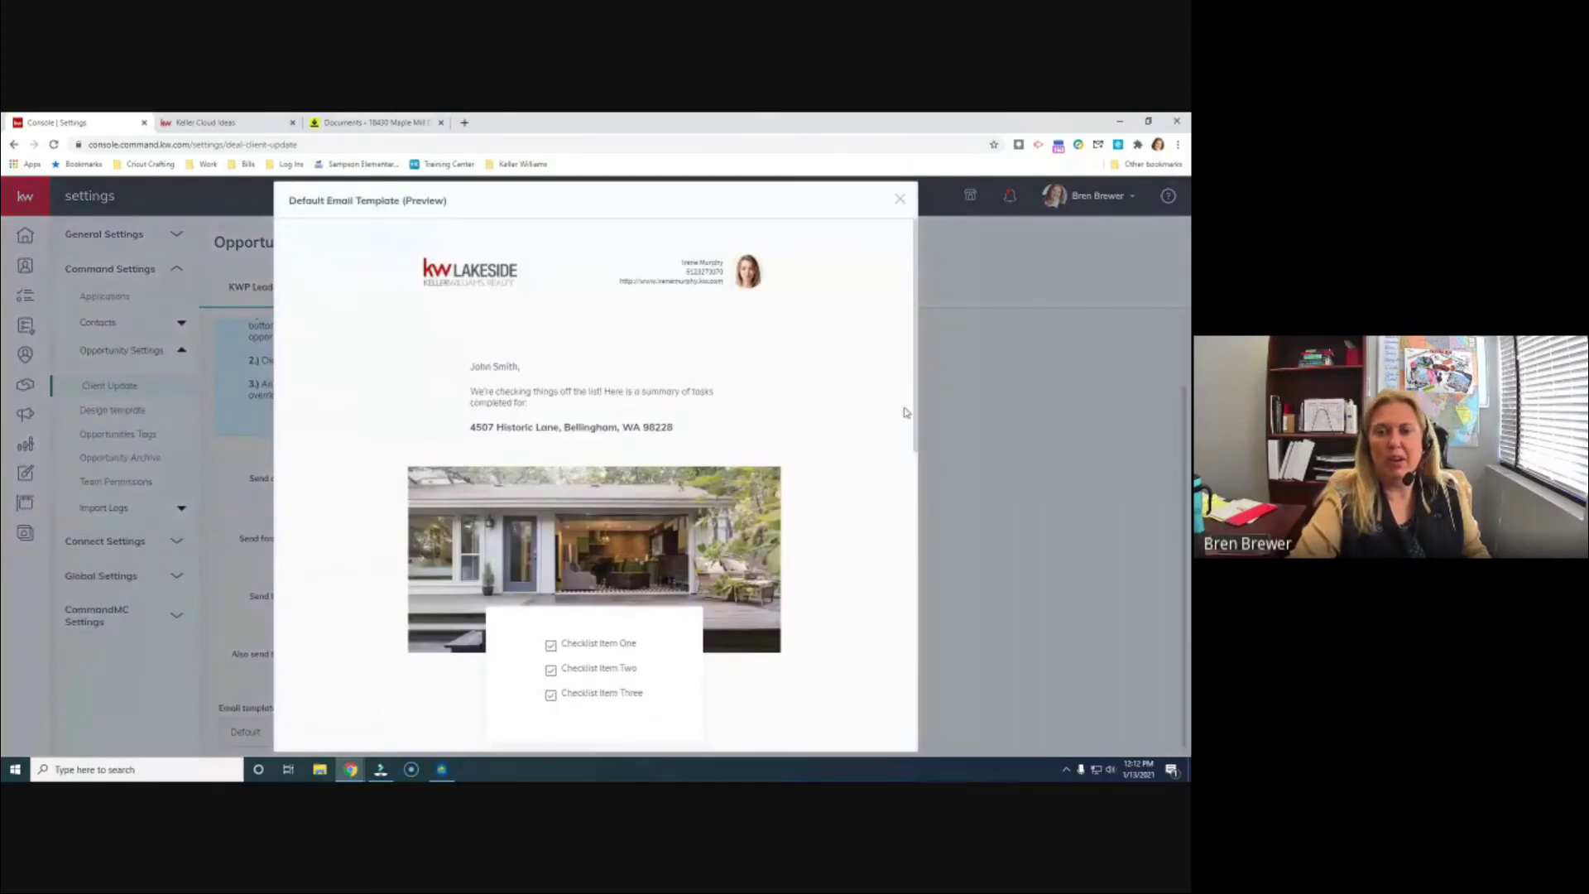
{"action": "scroll", "coordinate": [886, 405], "scroll_direction": "down", "scroll_amount": 3}
{"action": "scroll", "coordinate": [886, 406], "scroll_direction": "up", "scroll_amount": 3}
{"action": "scroll", "coordinate": [886, 405], "scroll_direction": "down", "scroll_amount": 8}
{"action": "scroll", "coordinate": [886, 408], "scroll_direction": "up", "scroll_amount": 8}
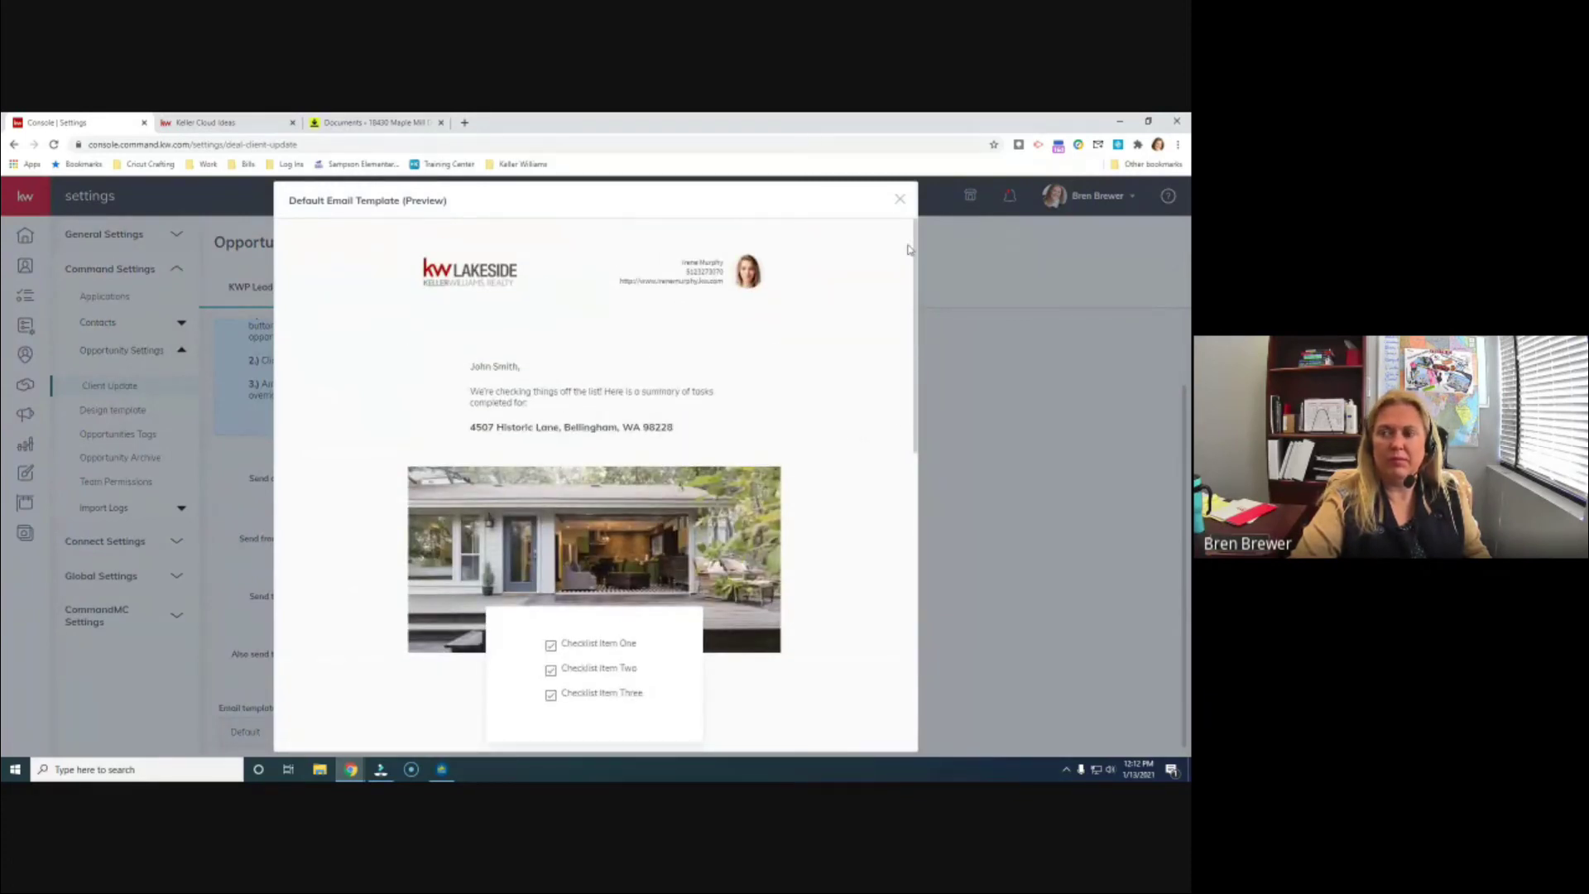
{"action": "left_click", "coordinate": [898, 201]}
{"action": "scroll", "coordinate": [786, 518], "scroll_direction": "up", "scroll_amount": 2}
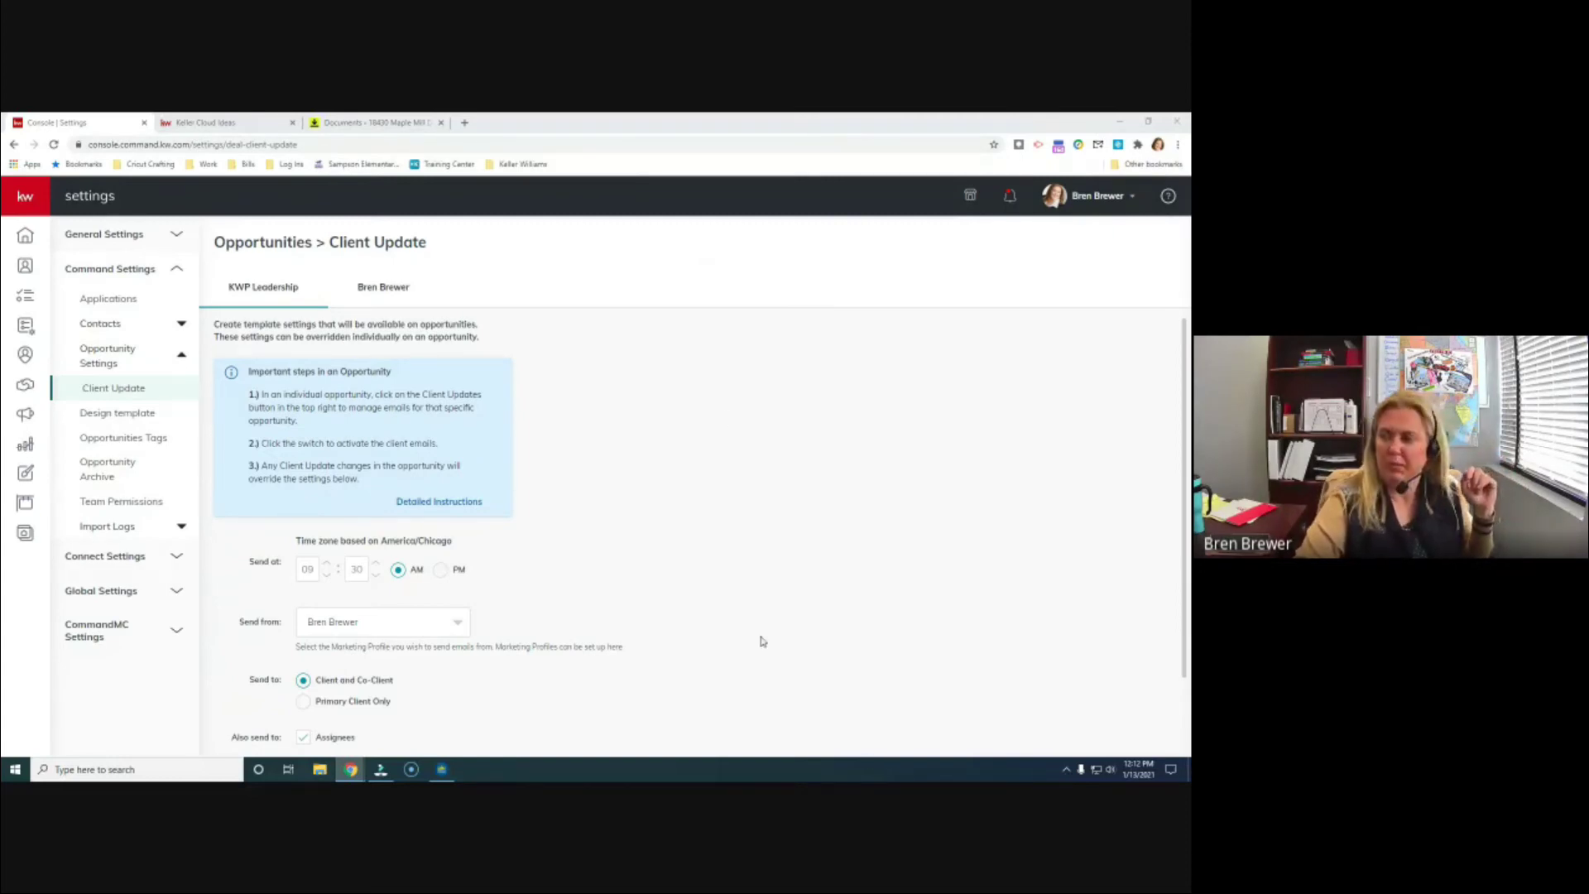
{"action": "left_click", "coordinate": [25, 238]}
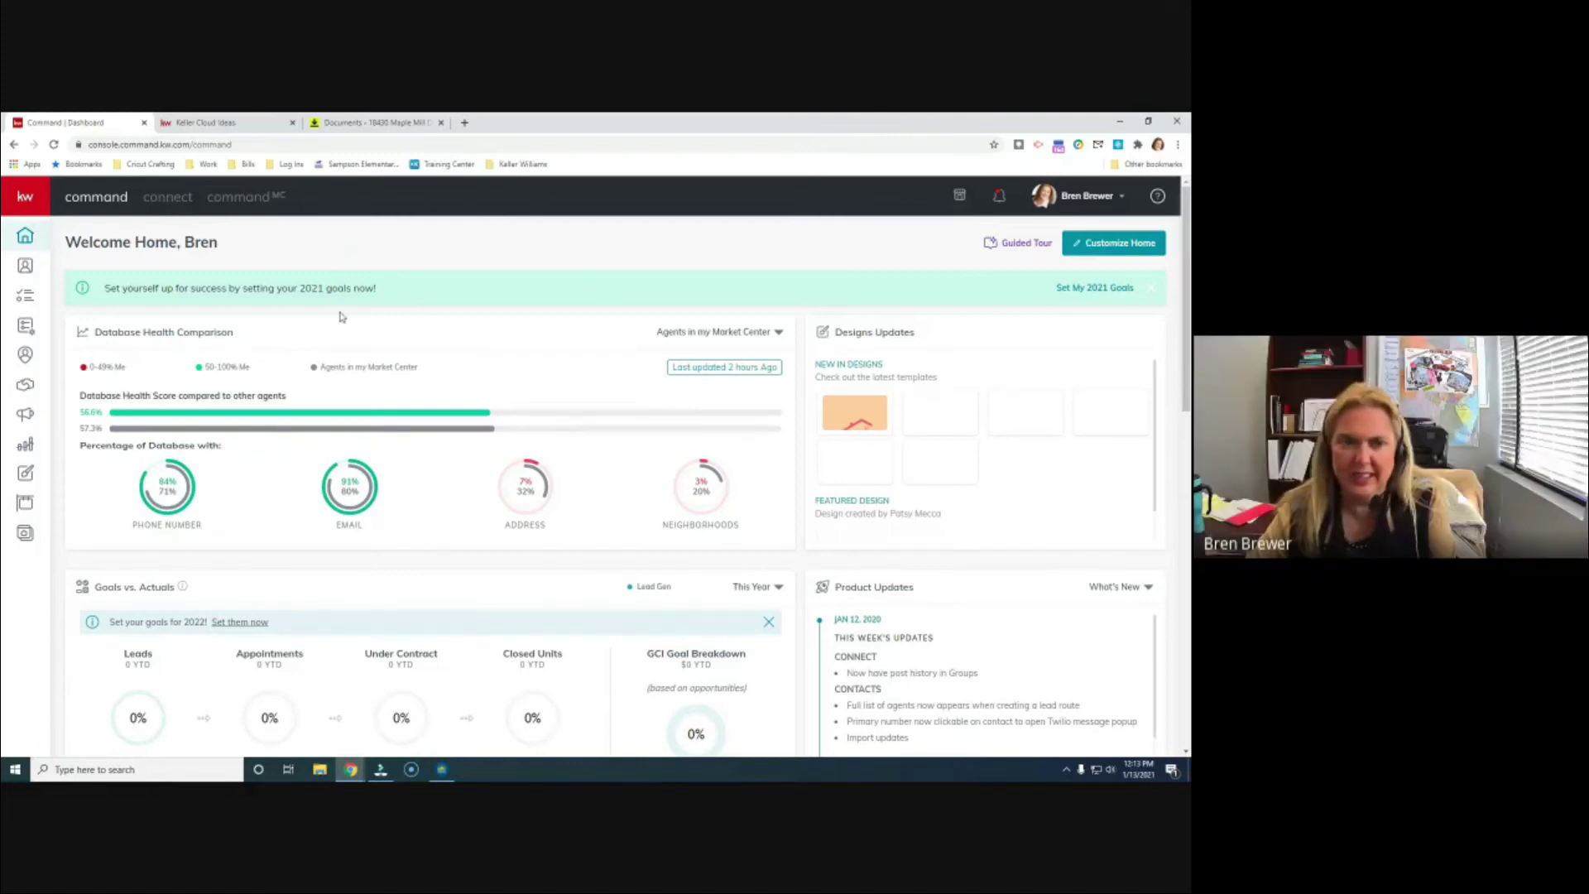
Step: Switch to DocuSign Rooms and open the Integrations settings in the account preferences
{"action": "left_click", "coordinate": [360, 131]}
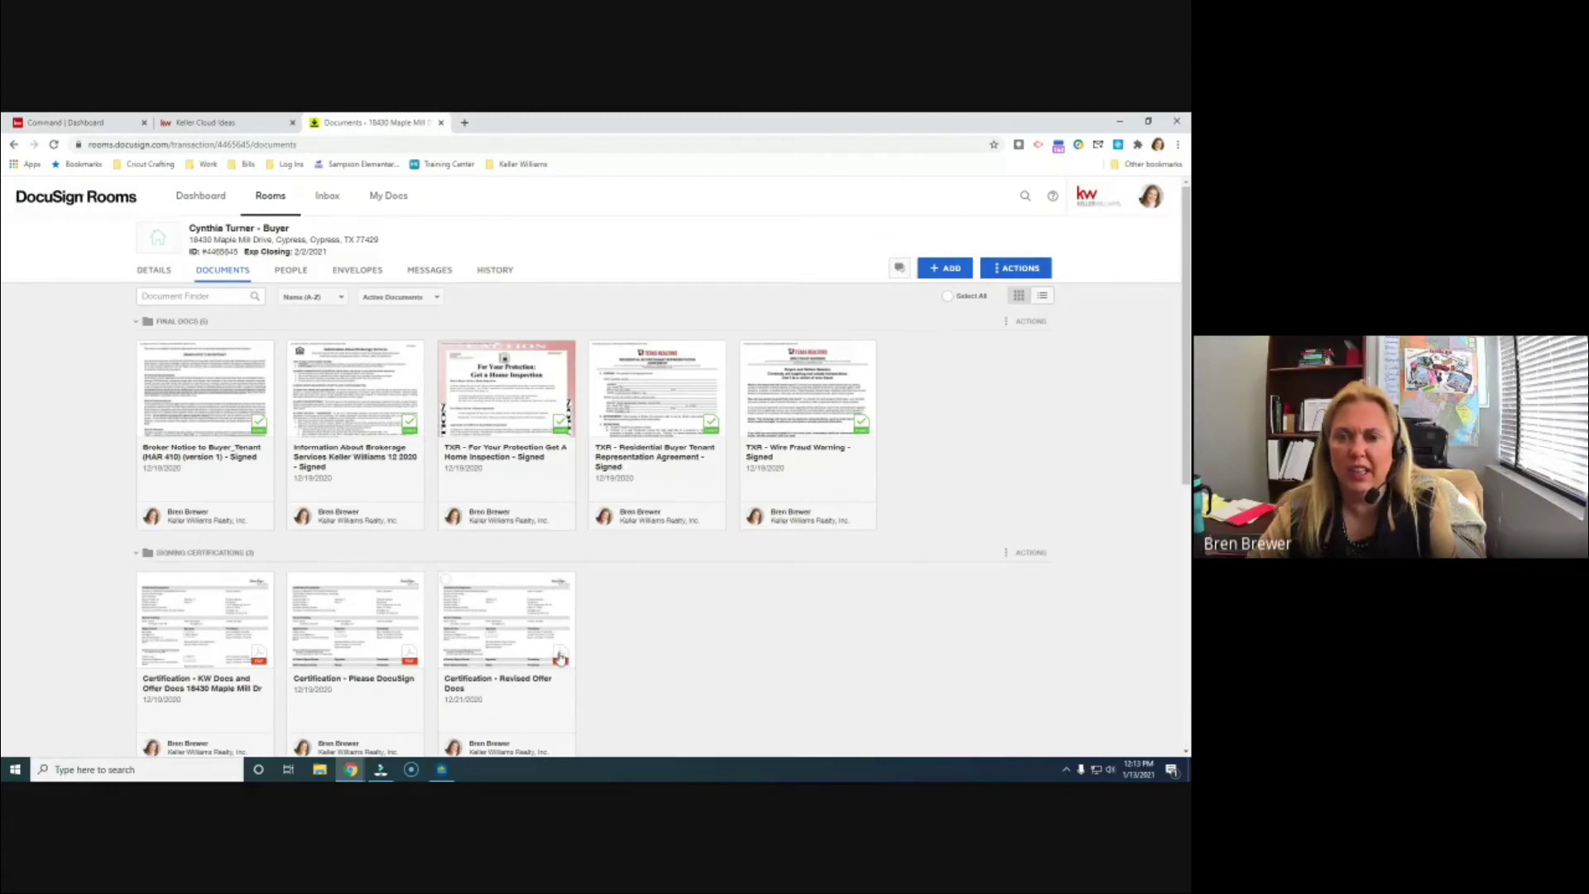
{"action": "left_click", "coordinate": [1157, 212]}
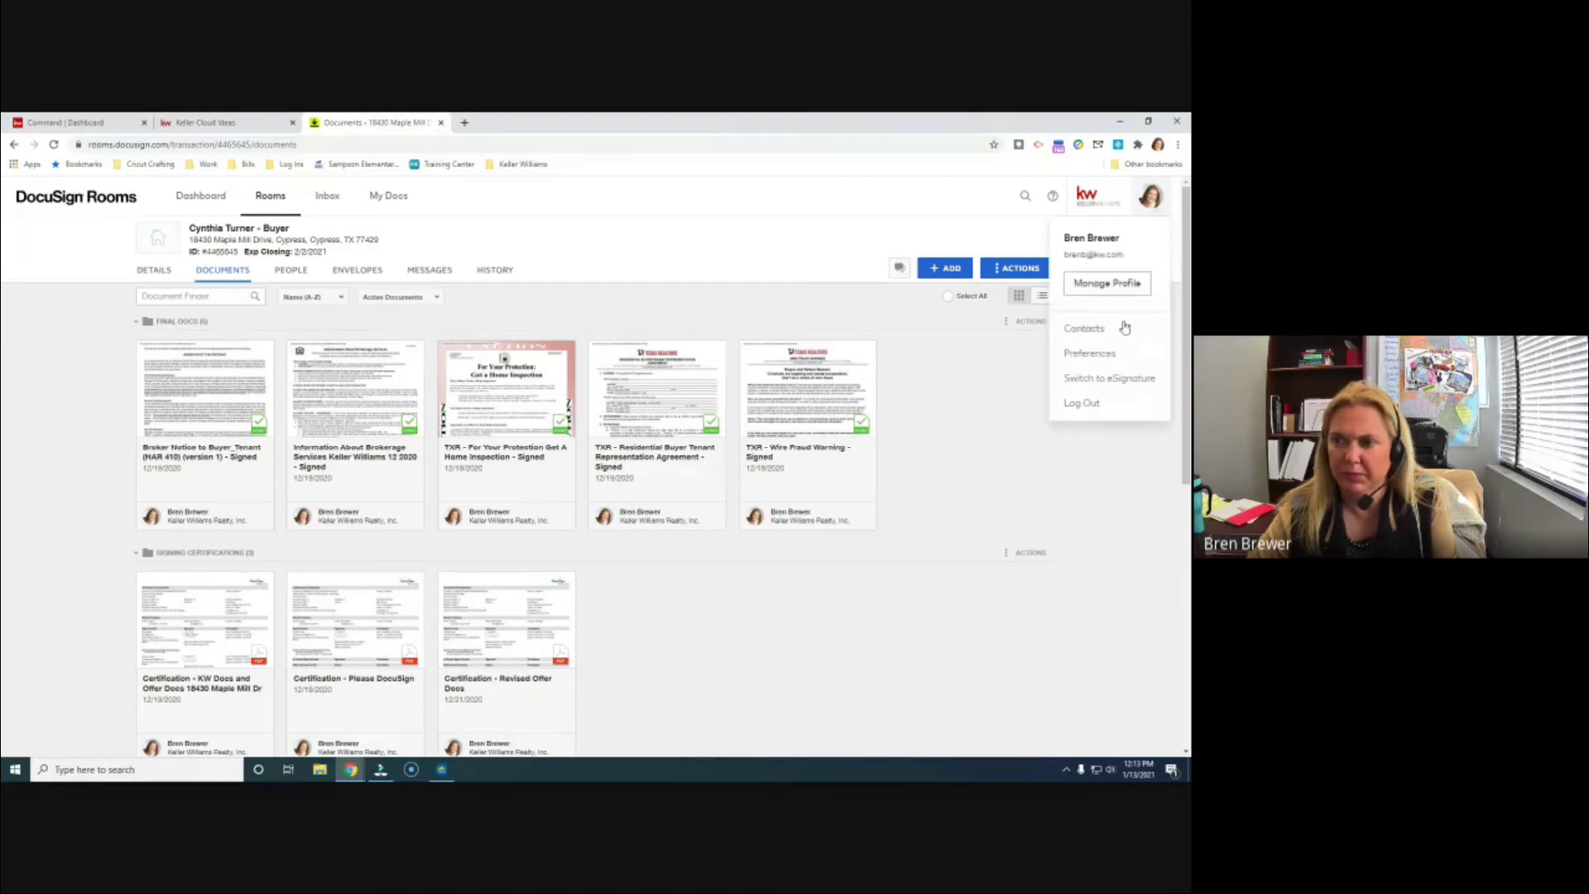
{"action": "left_click", "coordinate": [1089, 354]}
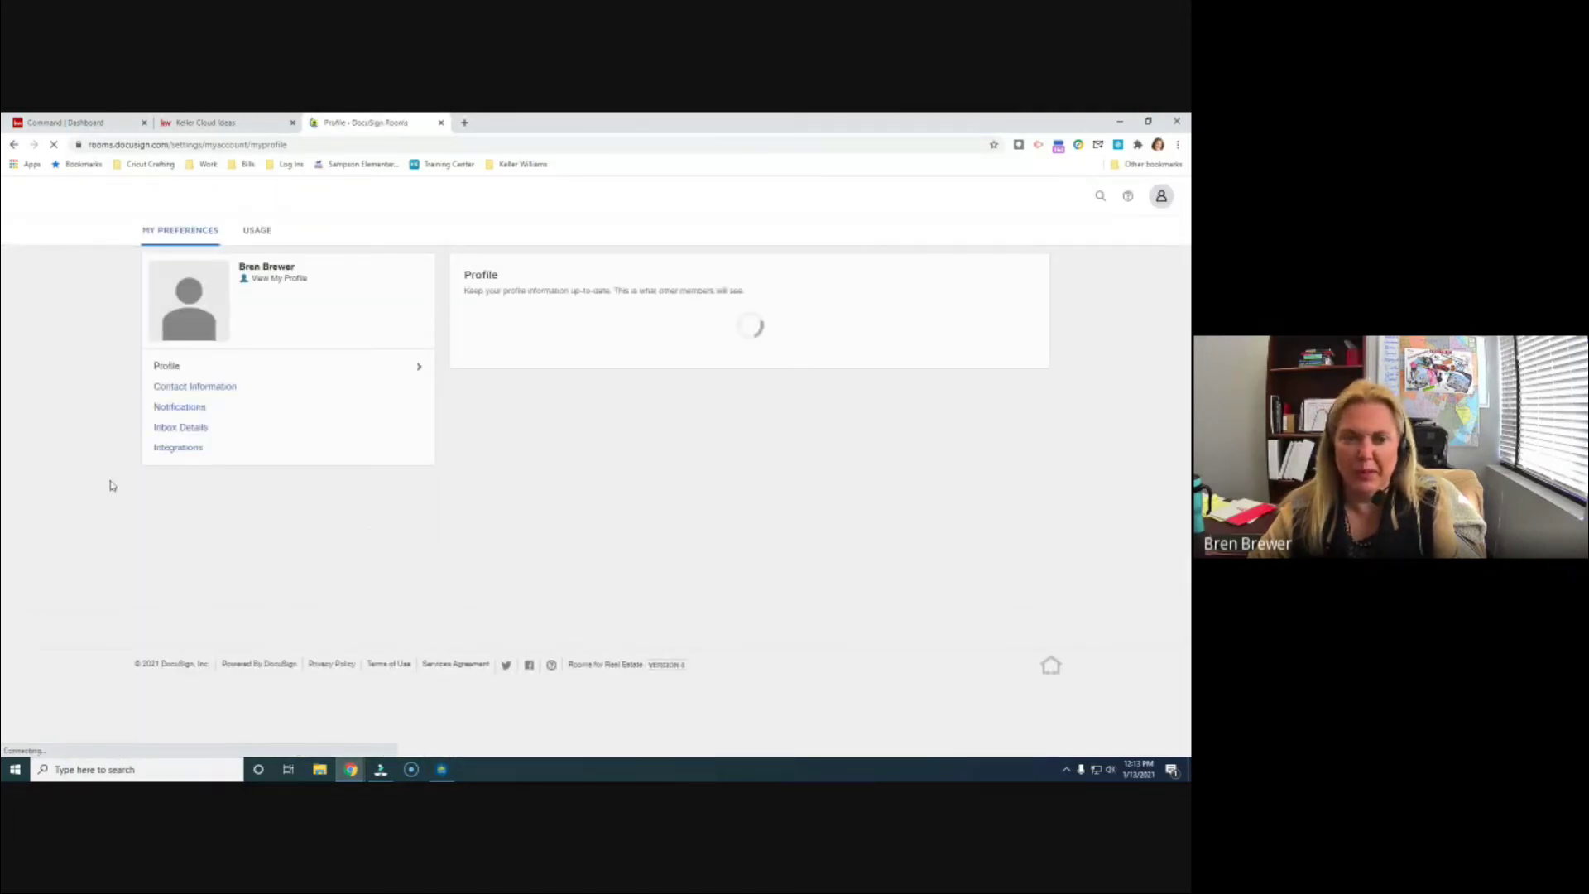
{"action": "left_click", "coordinate": [153, 449]}
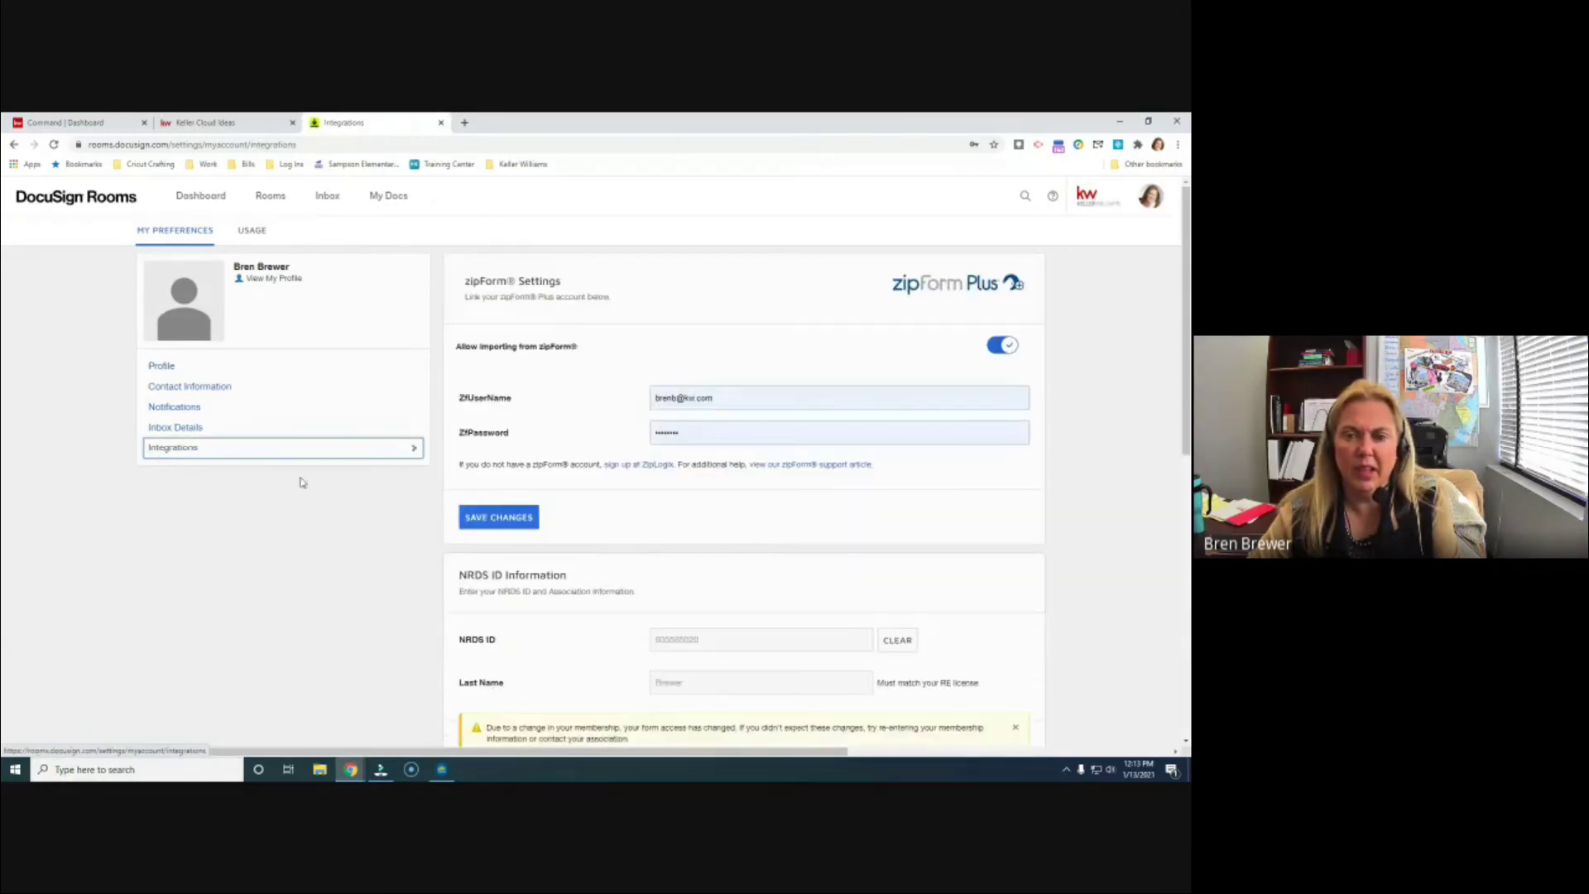
Step: Check the zipForm and NRDS ID integration settings, and switch to the account settings in KW Command
{"action": "scroll", "coordinate": [777, 351], "scroll_direction": "down", "scroll_amount": 1}
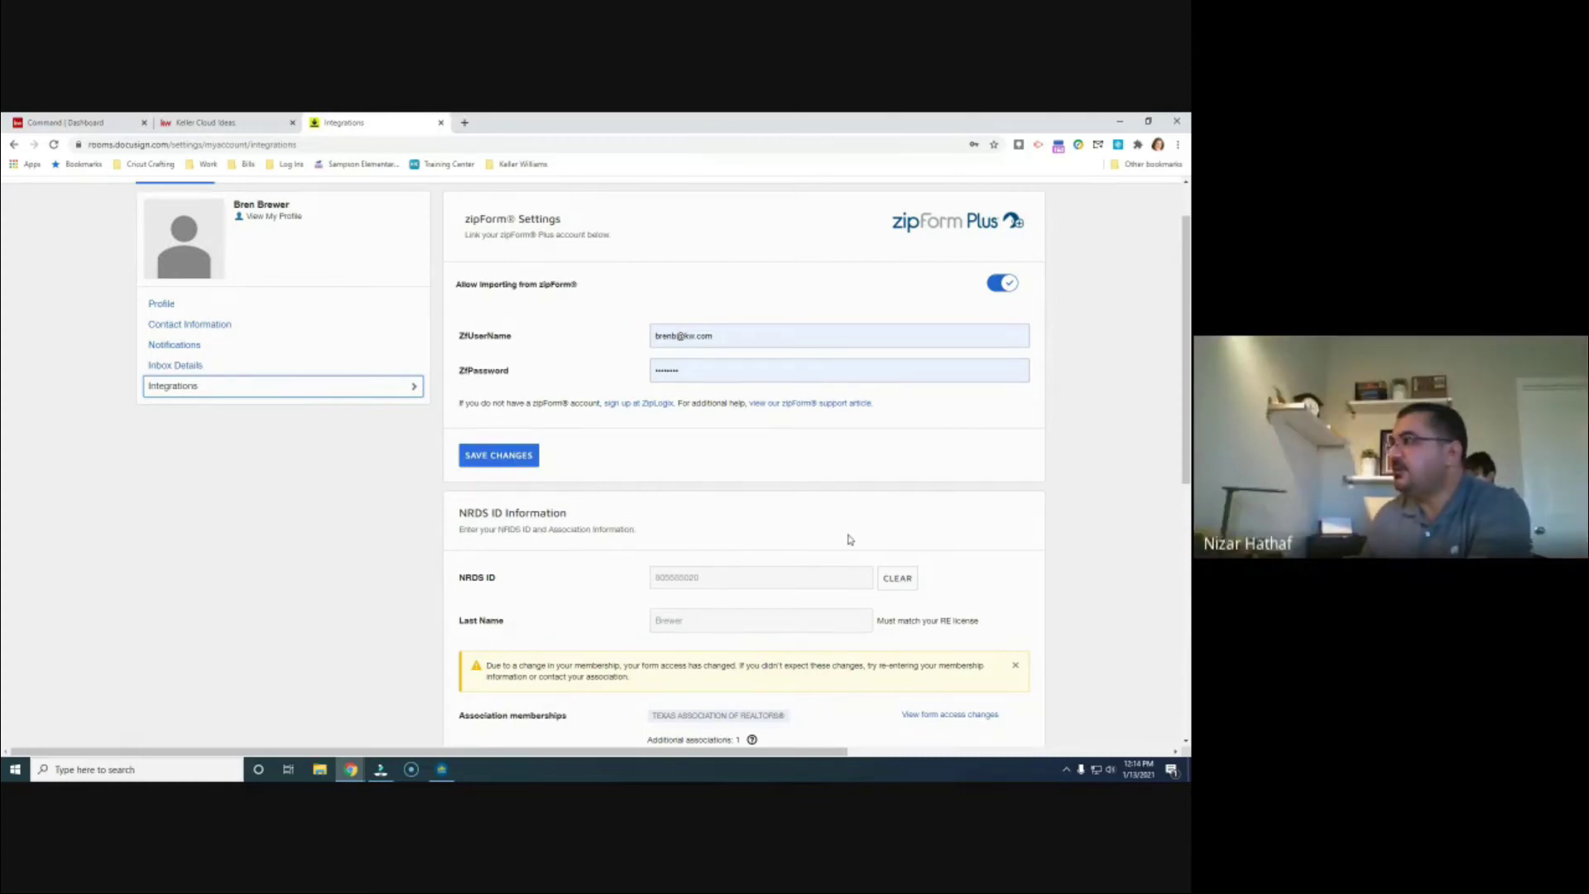
{"action": "scroll", "coordinate": [848, 535], "scroll_direction": "up", "scroll_amount": 1}
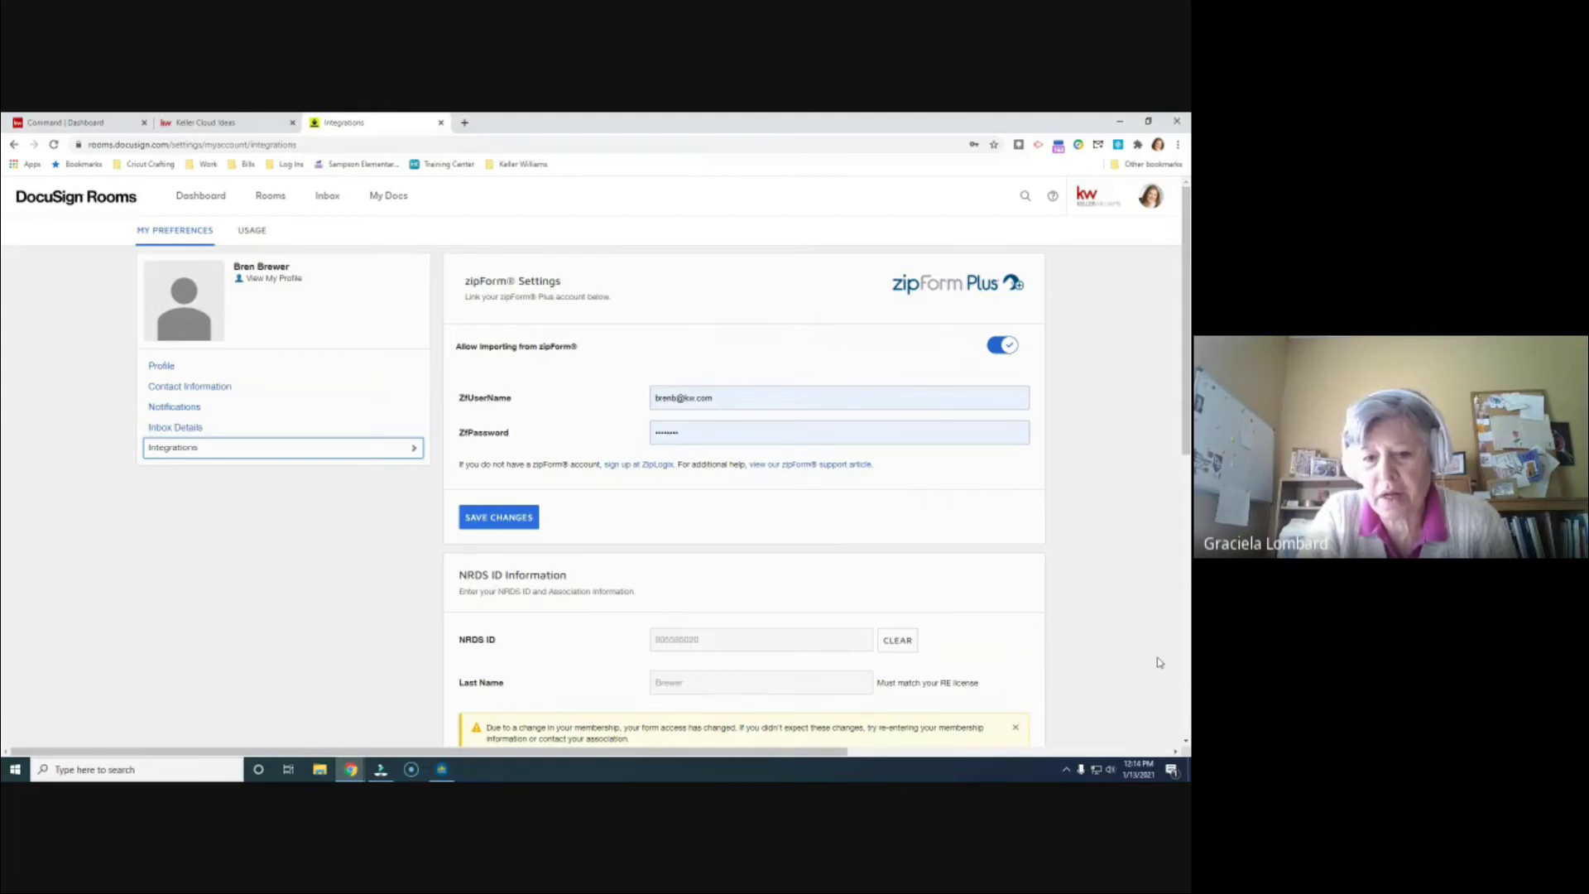
{"action": "left_click", "coordinate": [56, 124]}
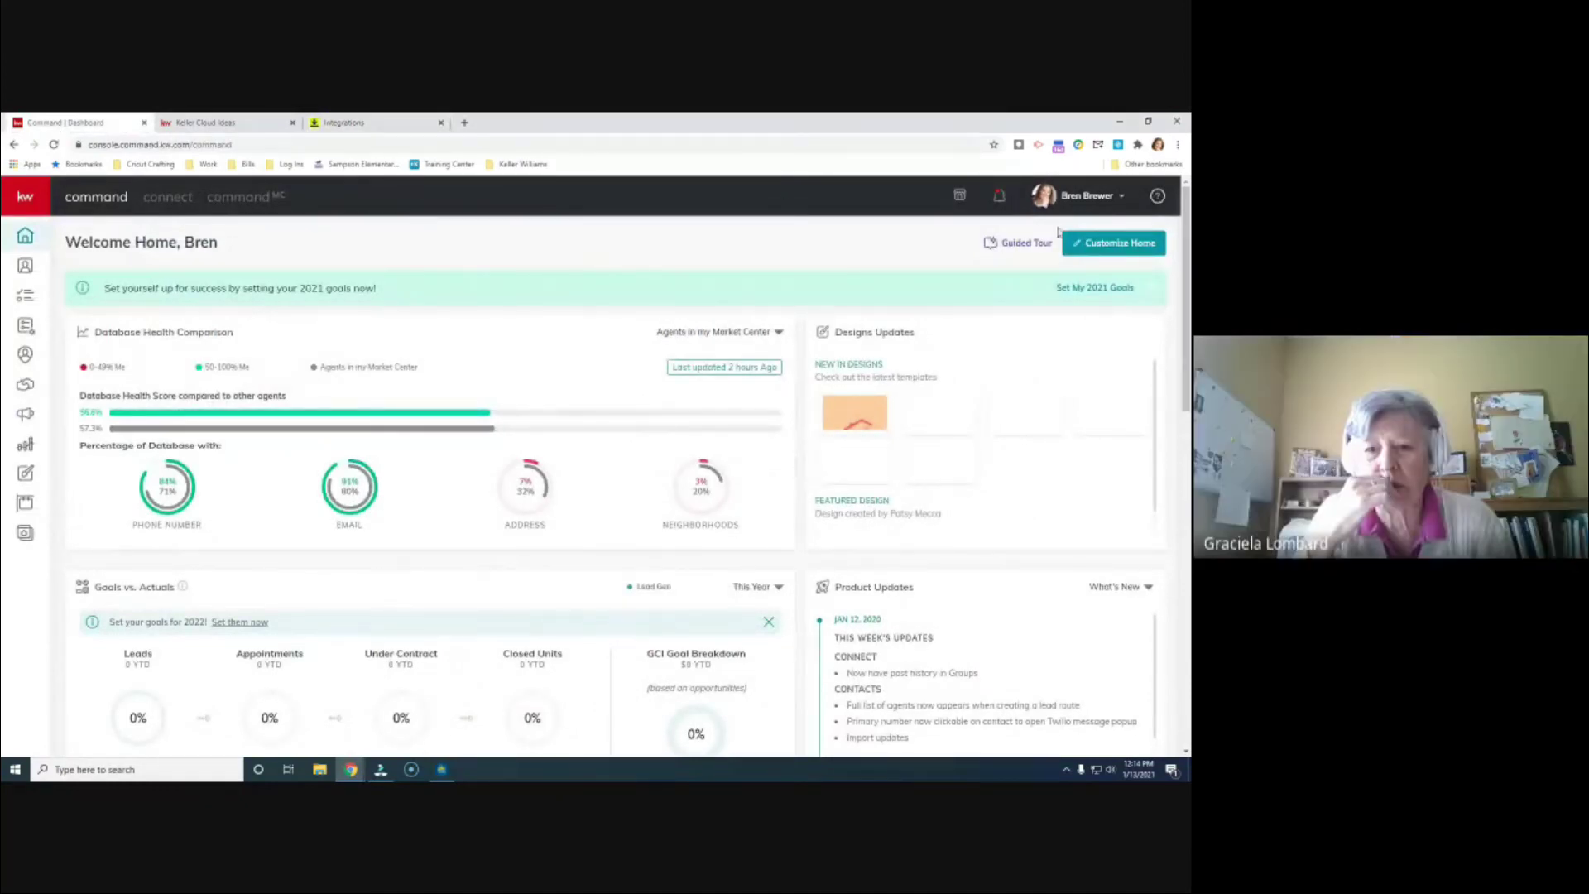
{"action": "left_click", "coordinate": [1072, 201]}
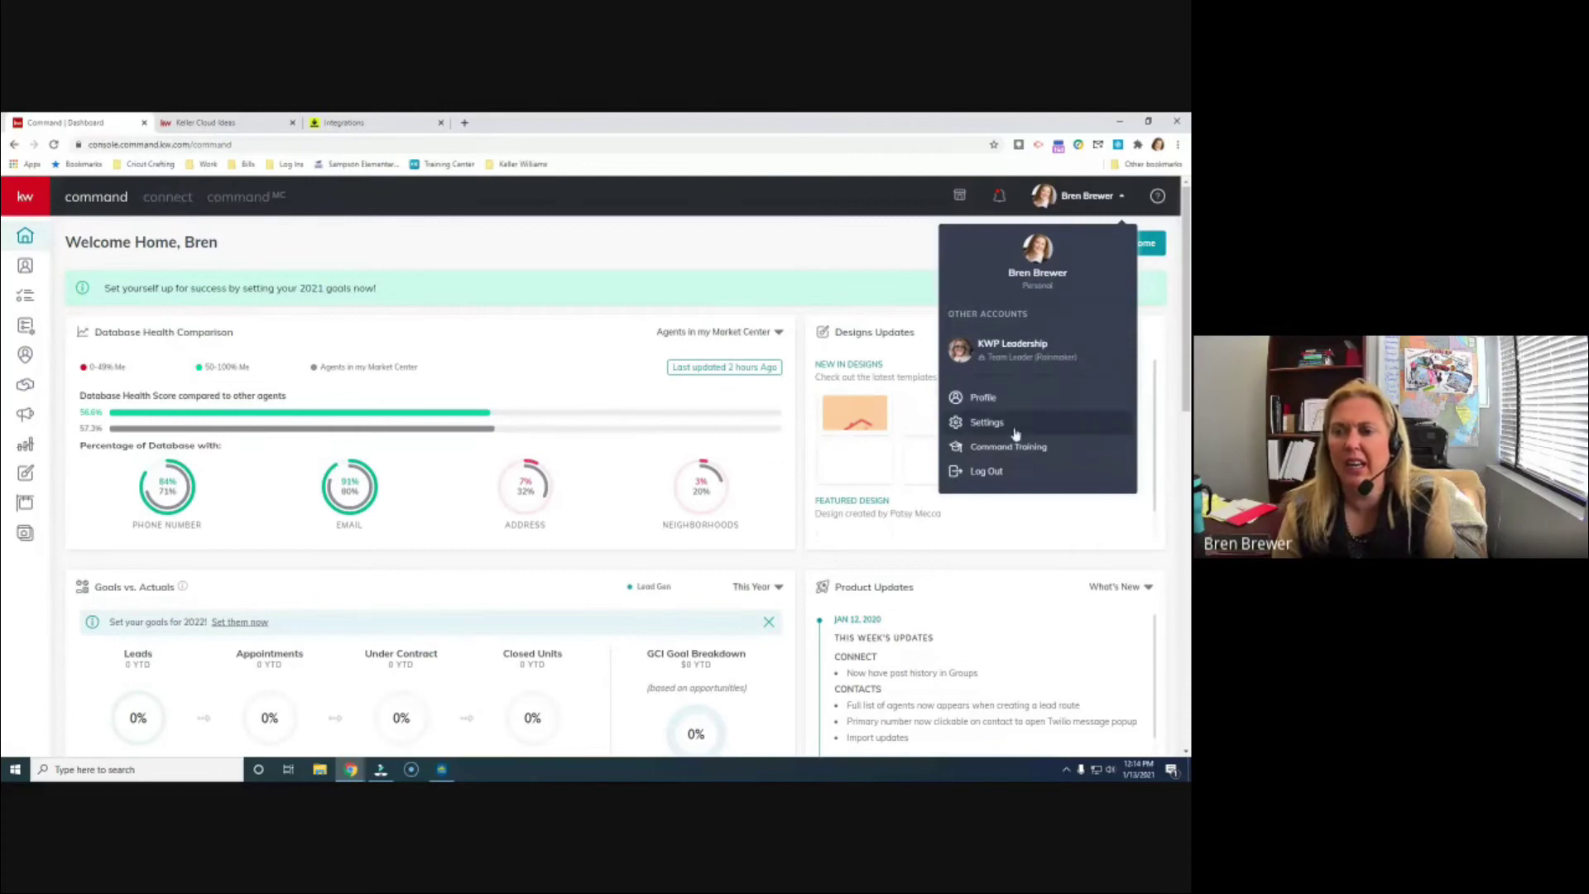
{"action": "left_click", "coordinate": [1010, 423]}
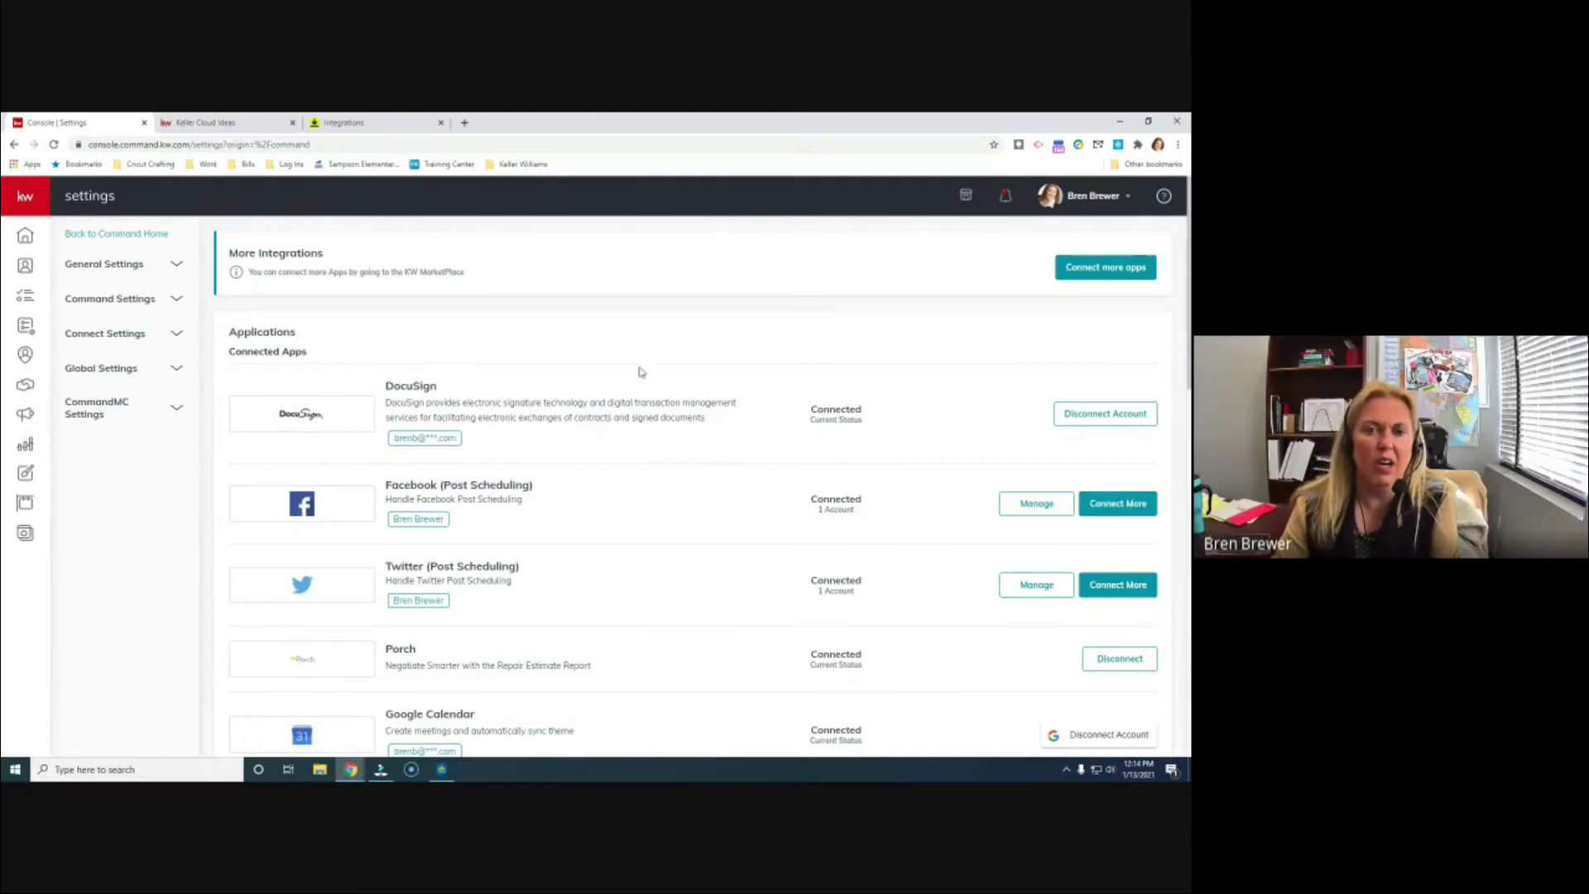
Step: Open Contact Tags in the Command contact settings and browse to the third page of the tag list
{"action": "left_click", "coordinate": [179, 334]}
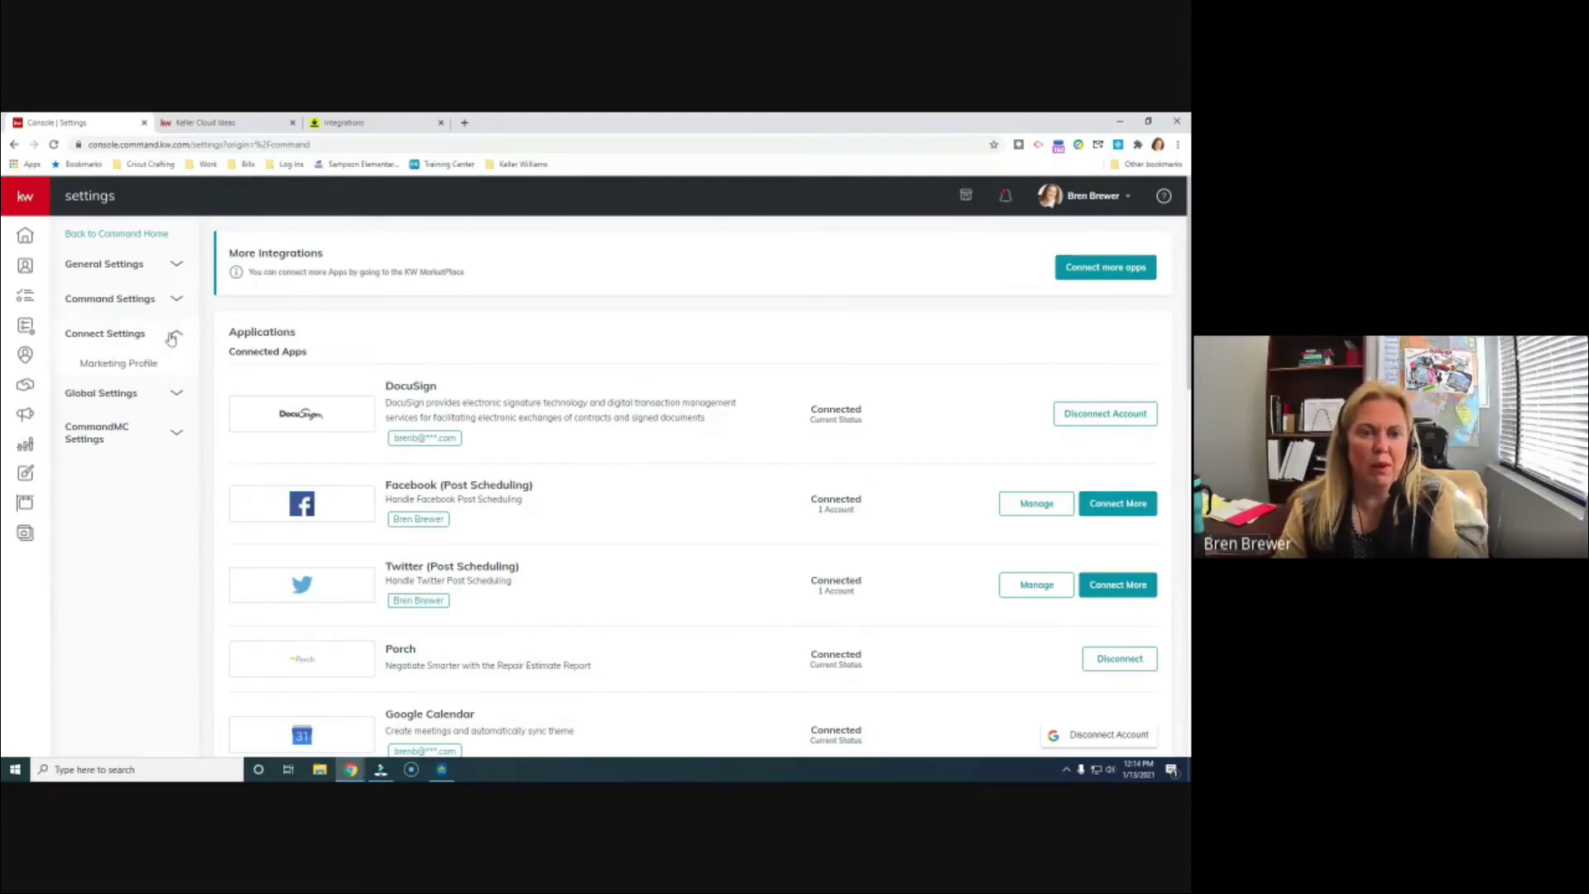
{"action": "left_click", "coordinate": [174, 291]}
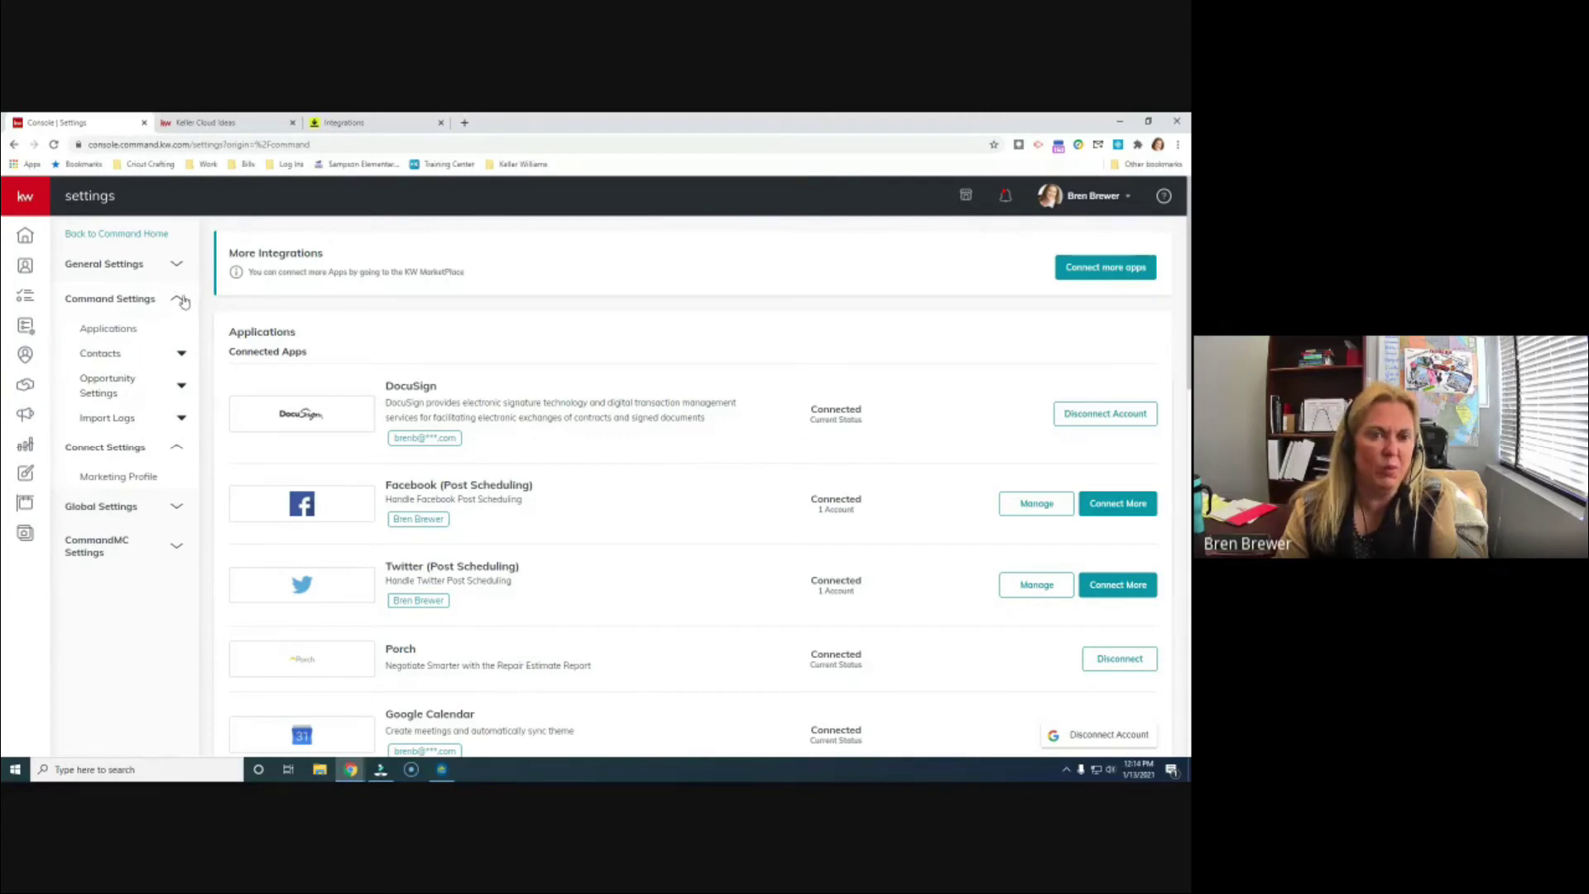
{"action": "left_click", "coordinate": [178, 354]}
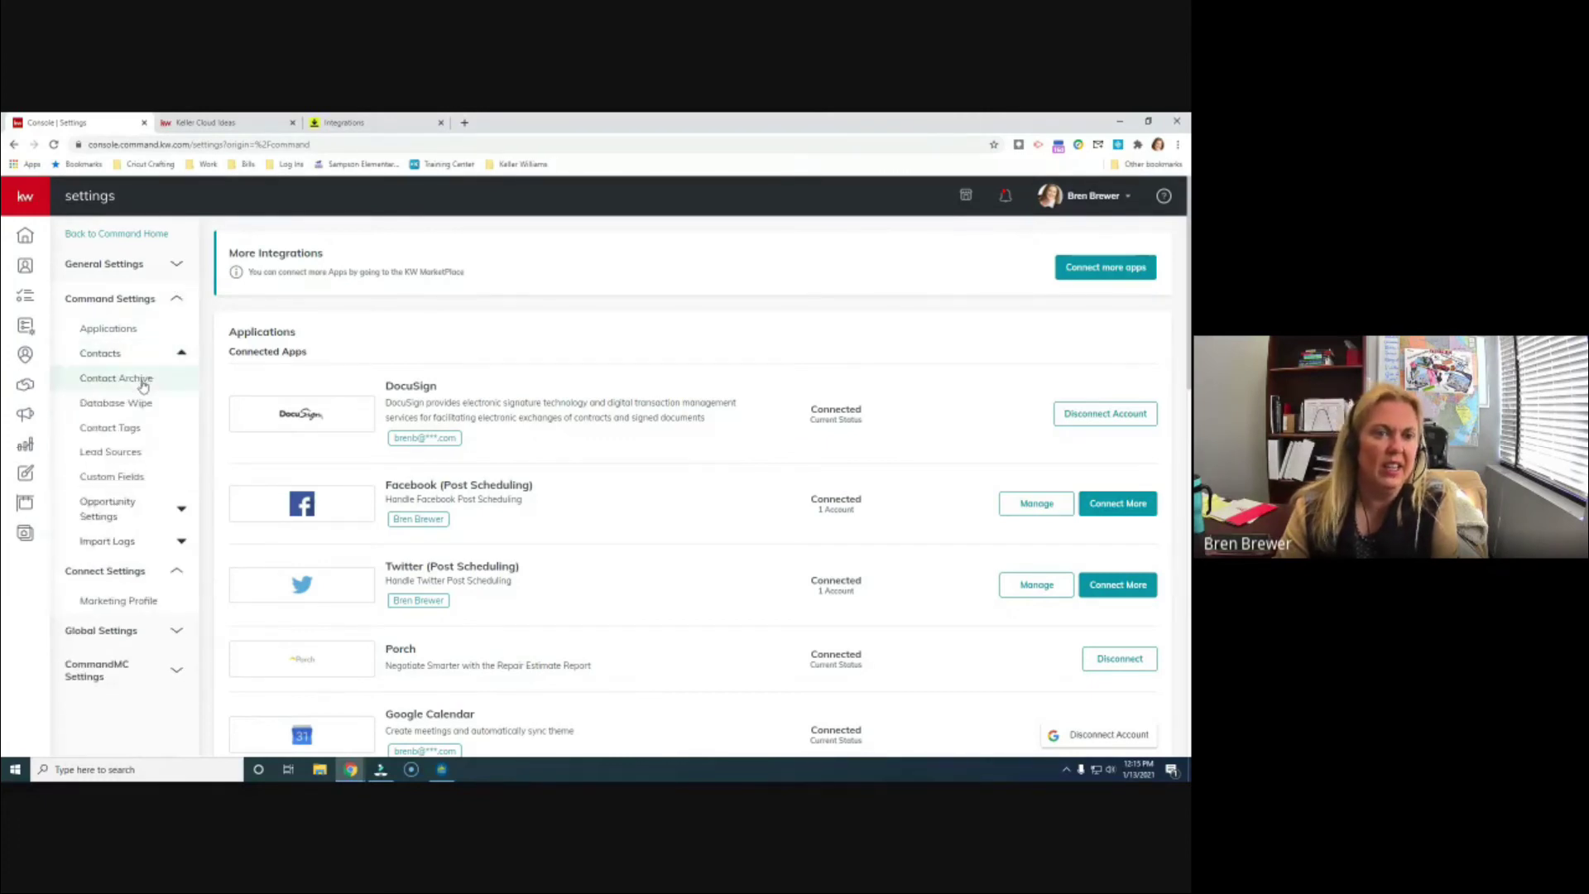
{"action": "left_click", "coordinate": [134, 429]}
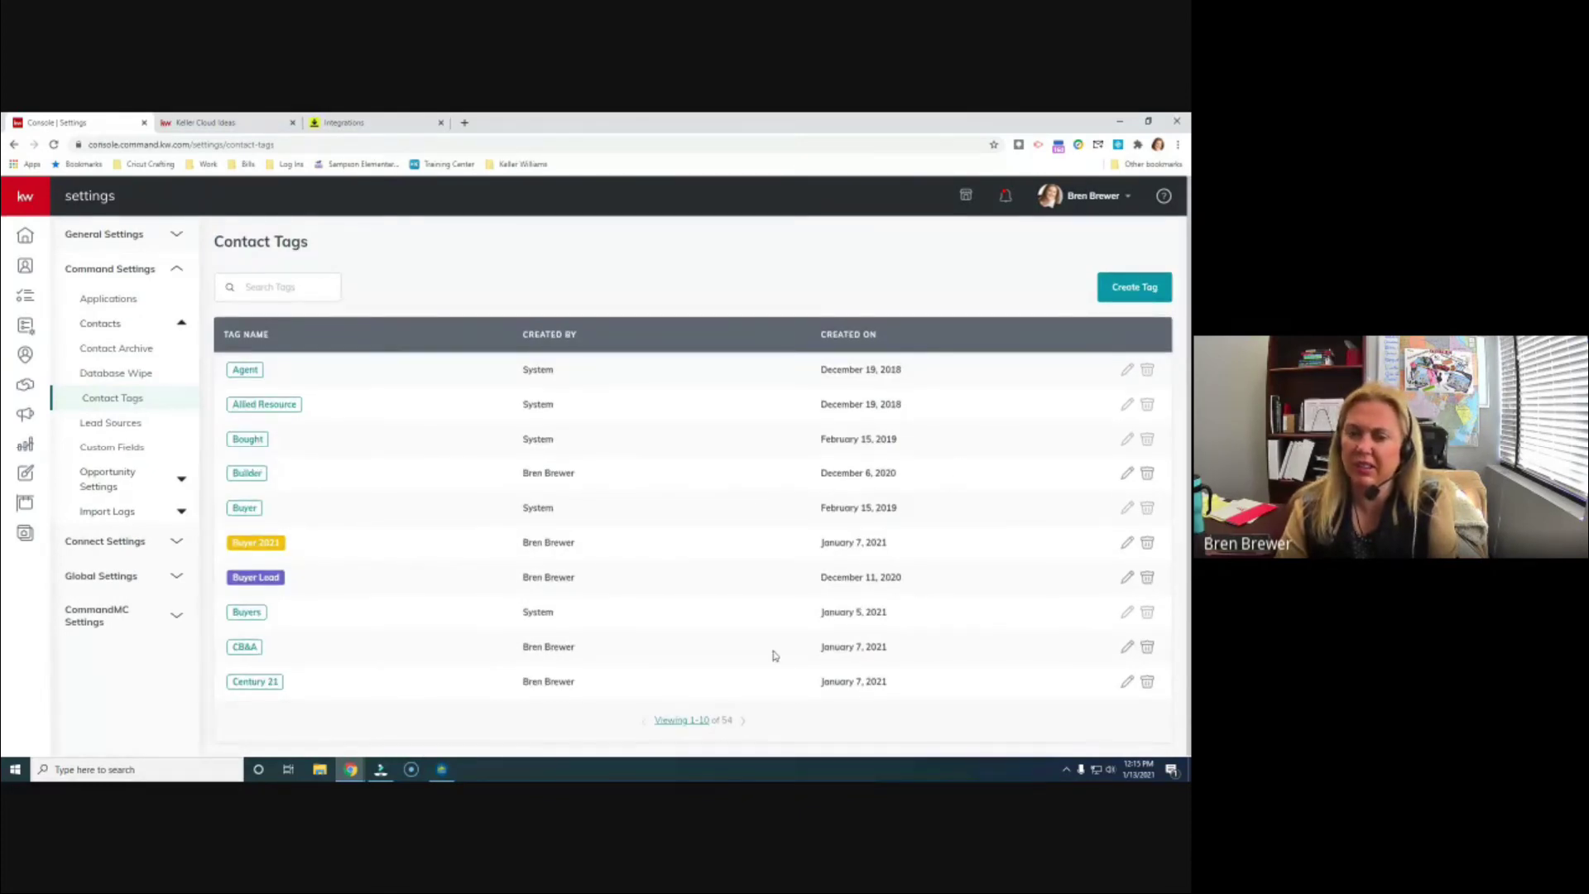
{"action": "left_click", "coordinate": [741, 722]}
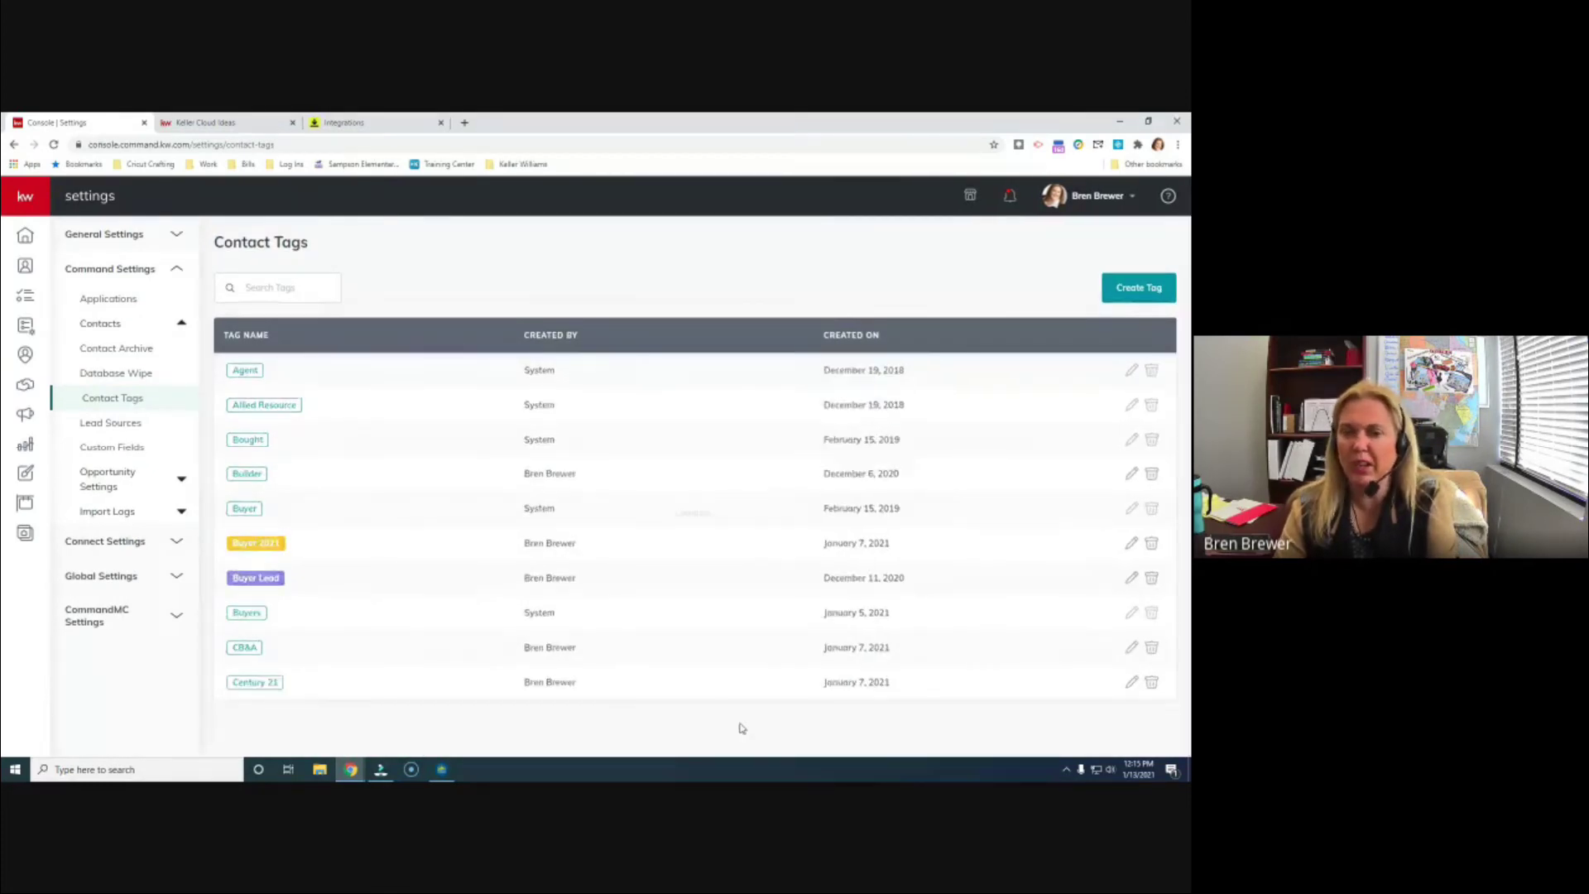
{"action": "left_click", "coordinate": [742, 721]}
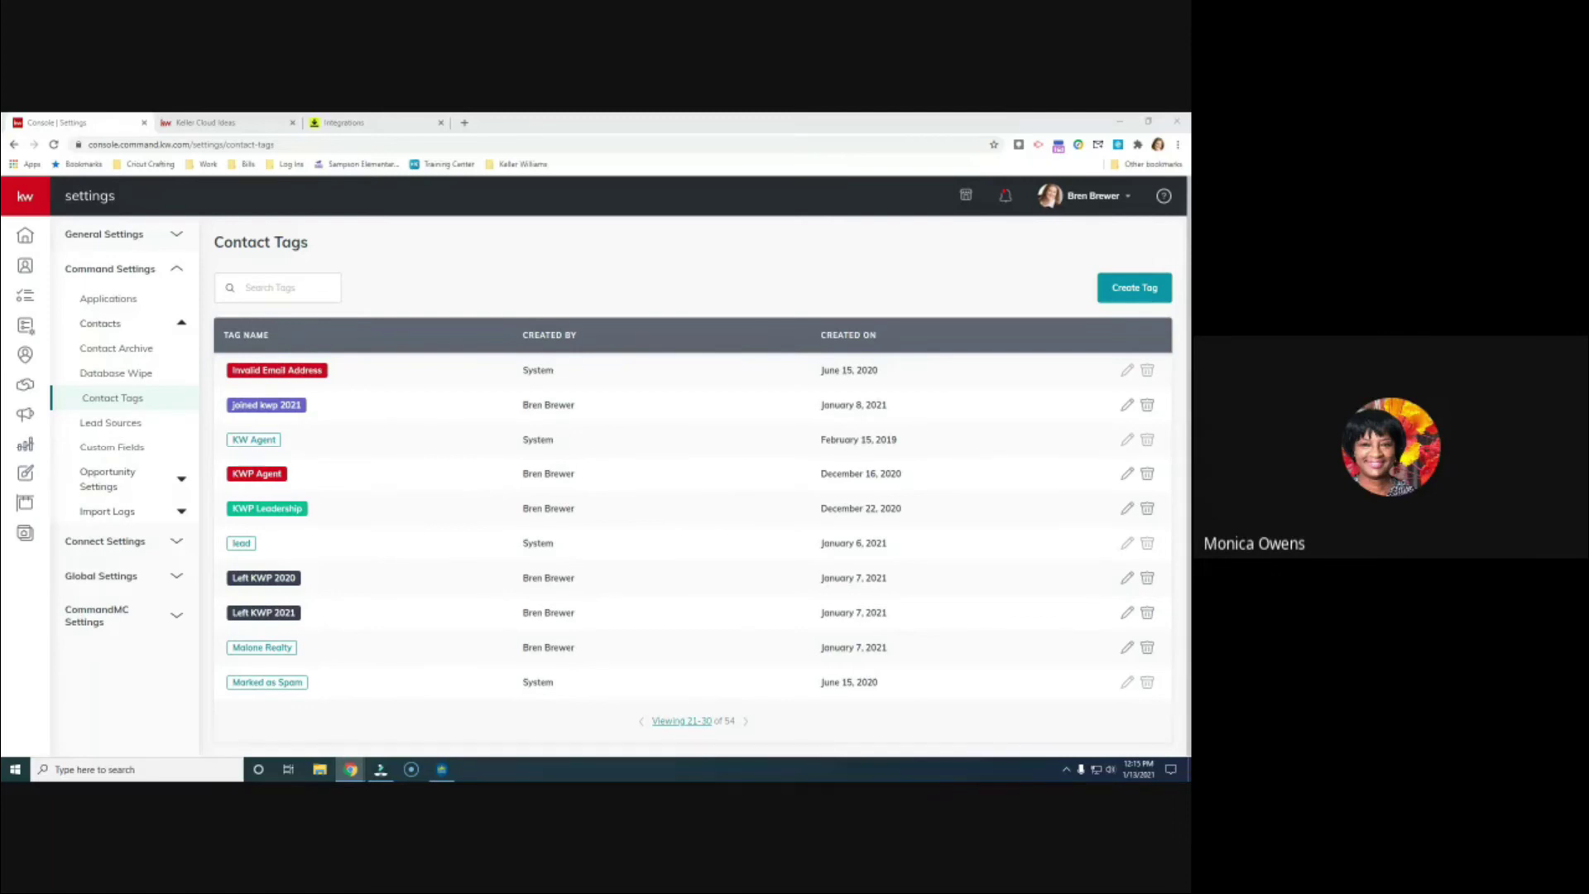
Step: Switch to the DocuSign Rooms dashboard, dismiss the authorization prompt, and open the documents of the first recently viewed buyer room
{"action": "left_click", "coordinate": [339, 124]}
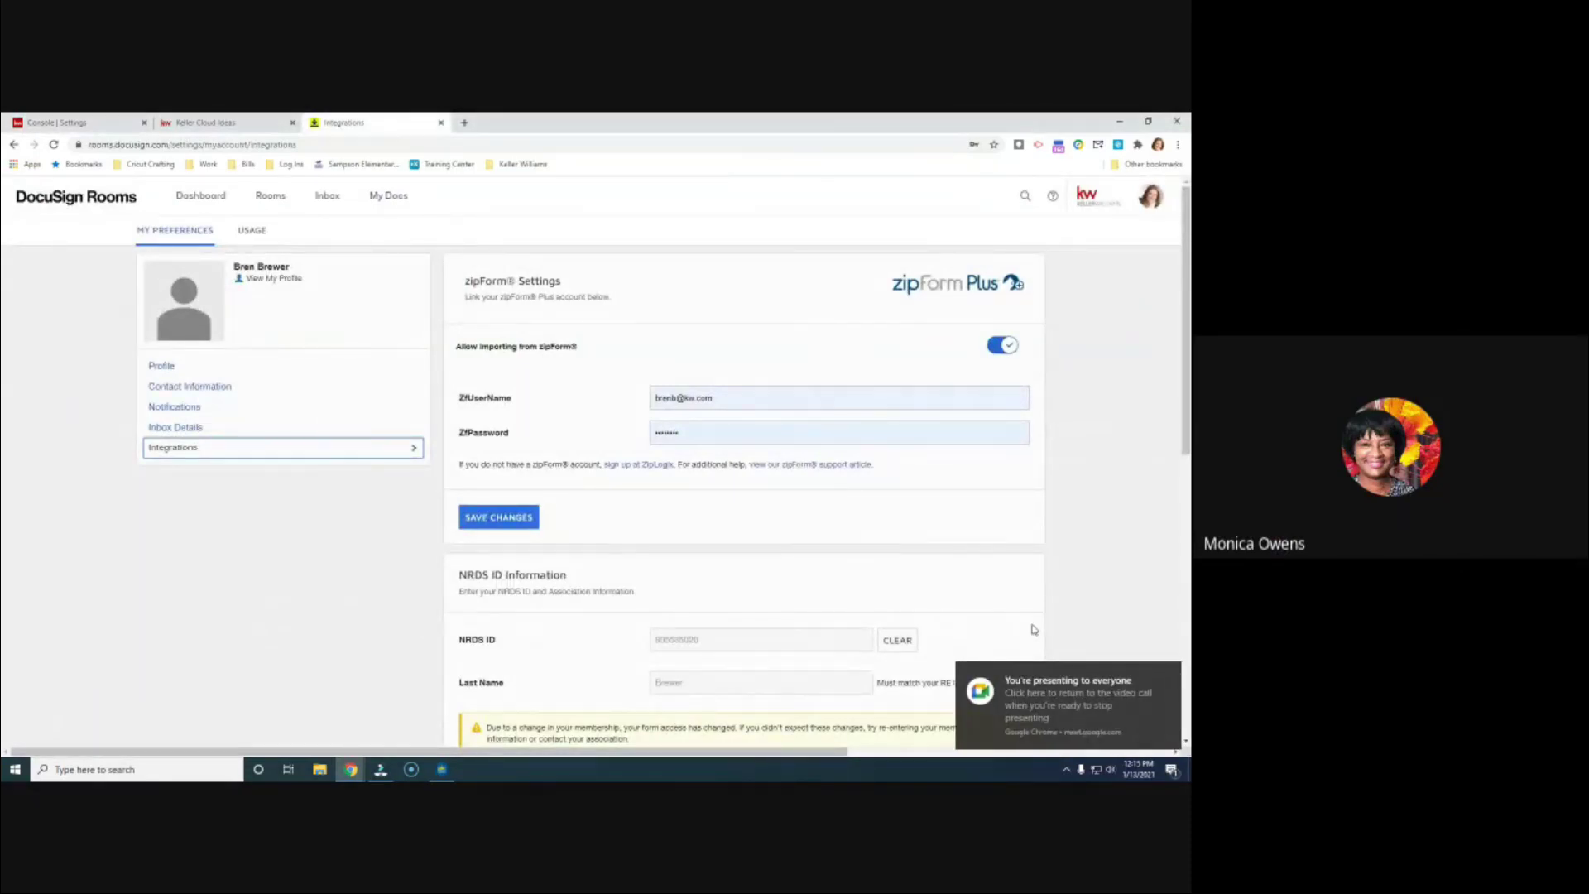
{"action": "left_click", "coordinate": [201, 196]}
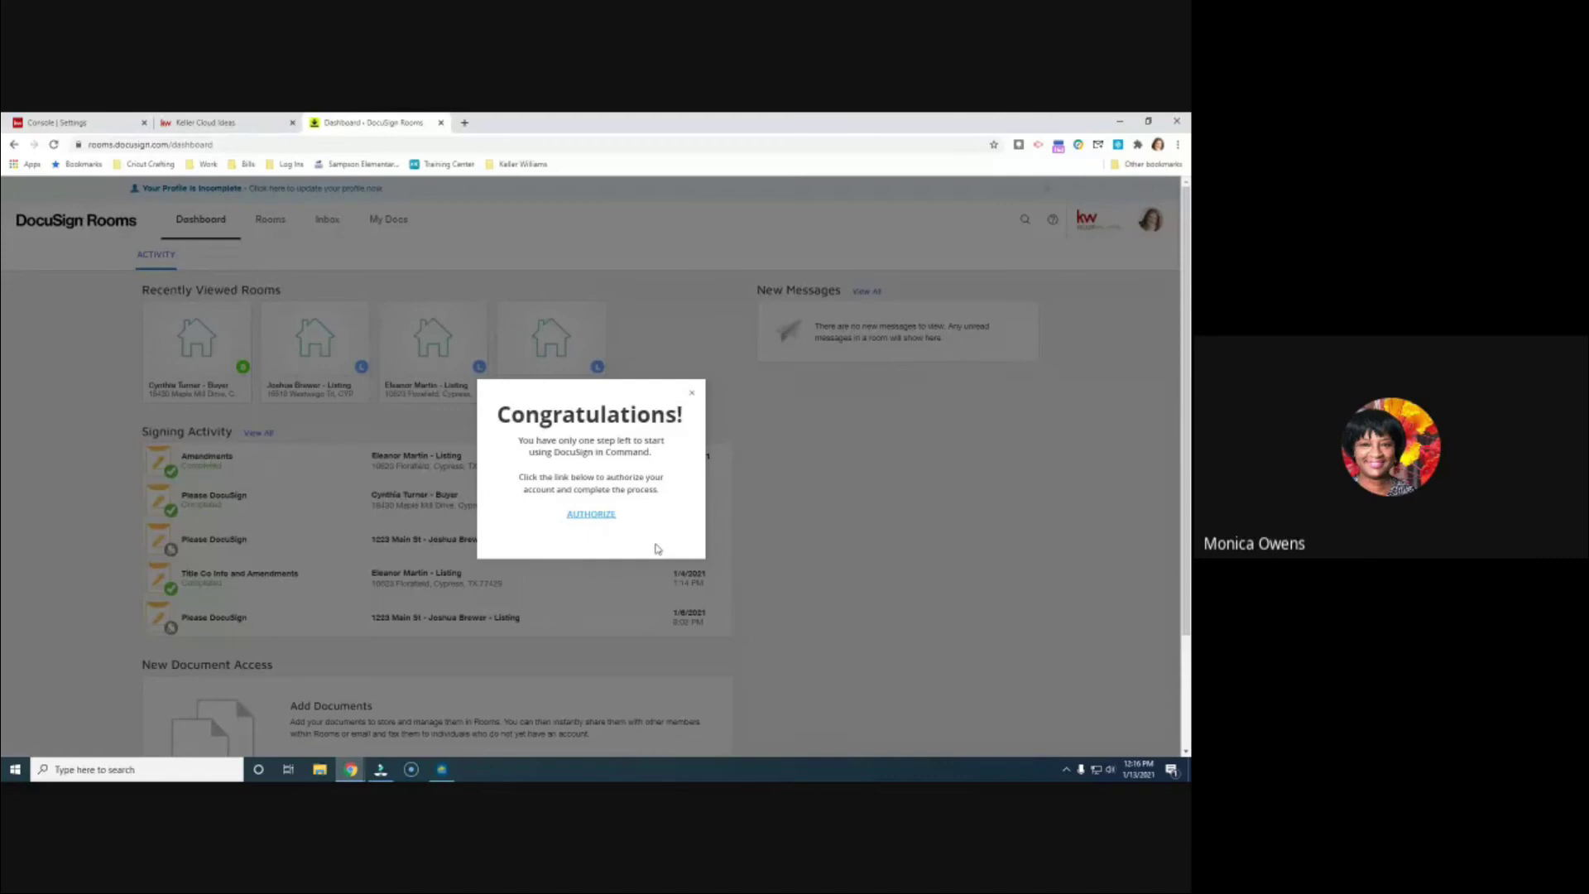
{"action": "left_click", "coordinate": [688, 395]}
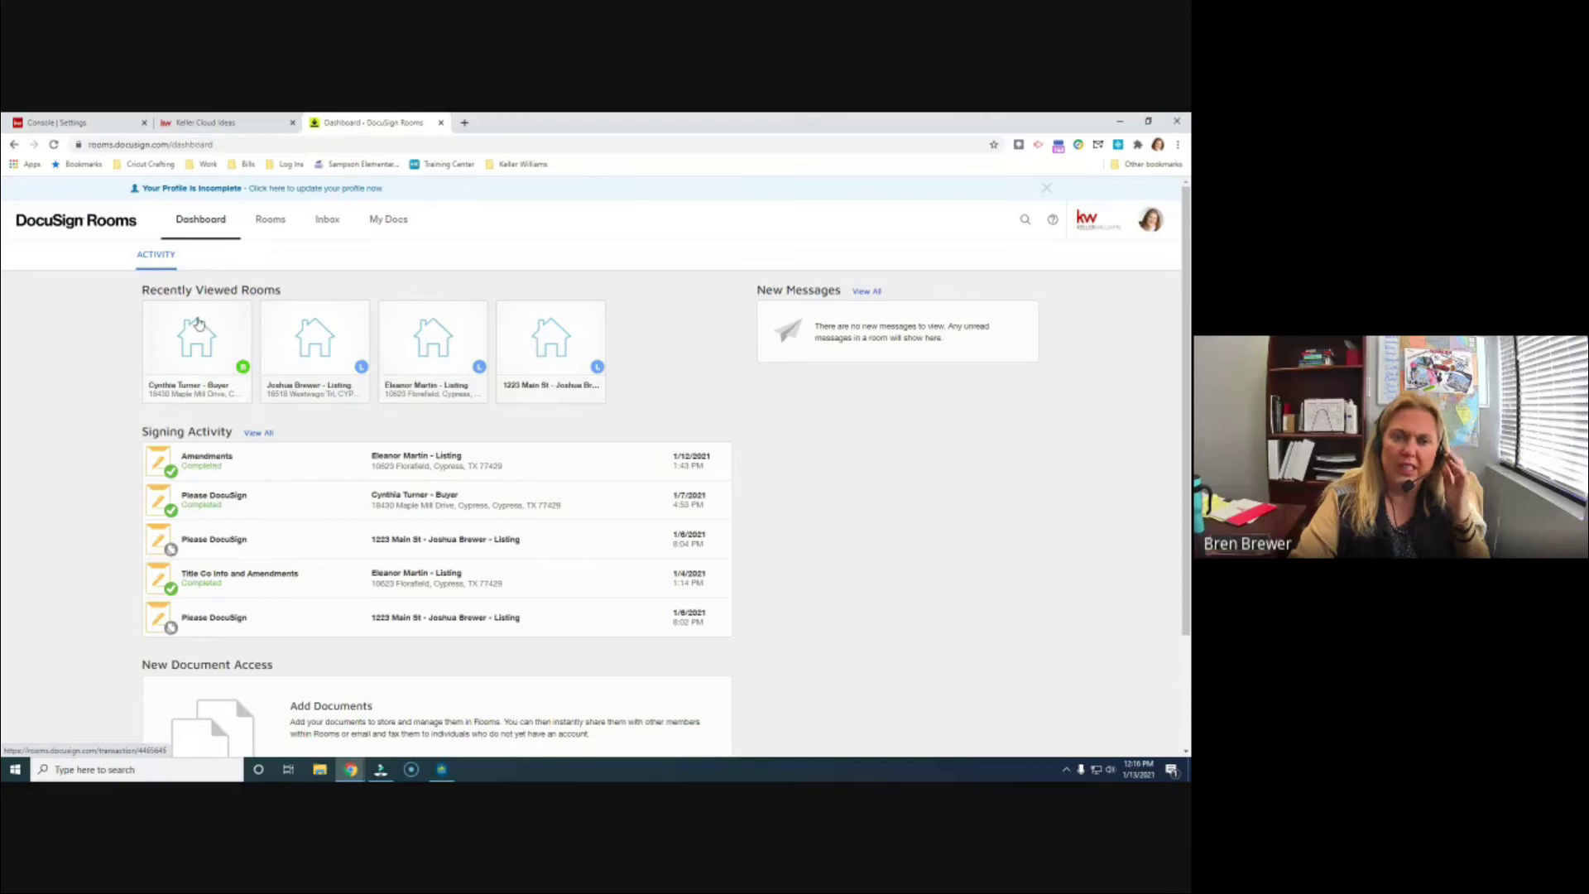
{"action": "left_click", "coordinate": [181, 341]}
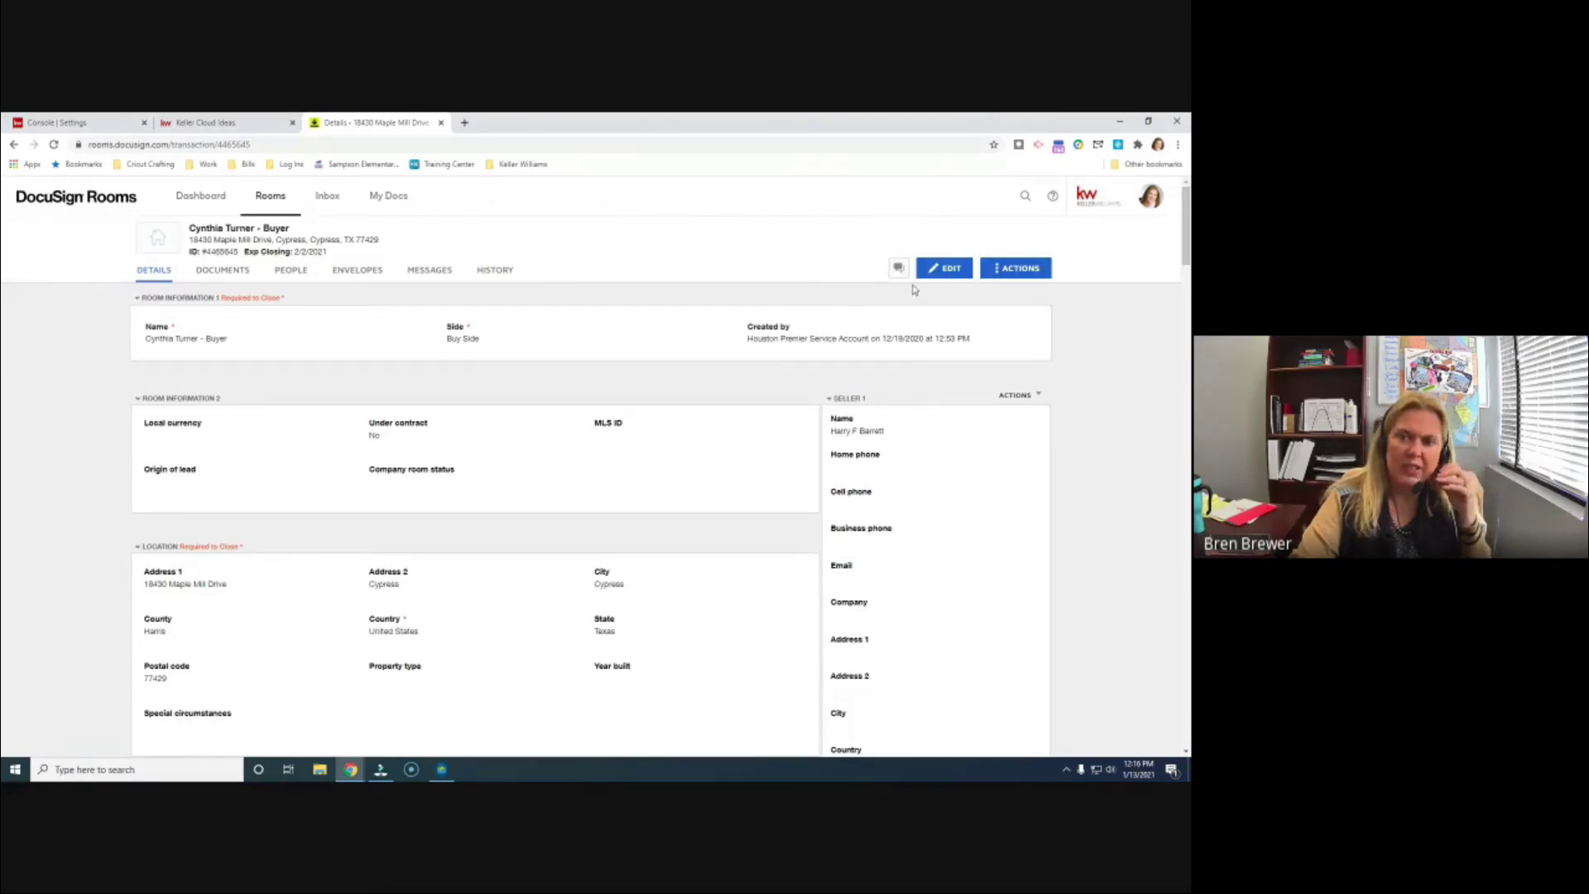
{"action": "left_click", "coordinate": [227, 273]}
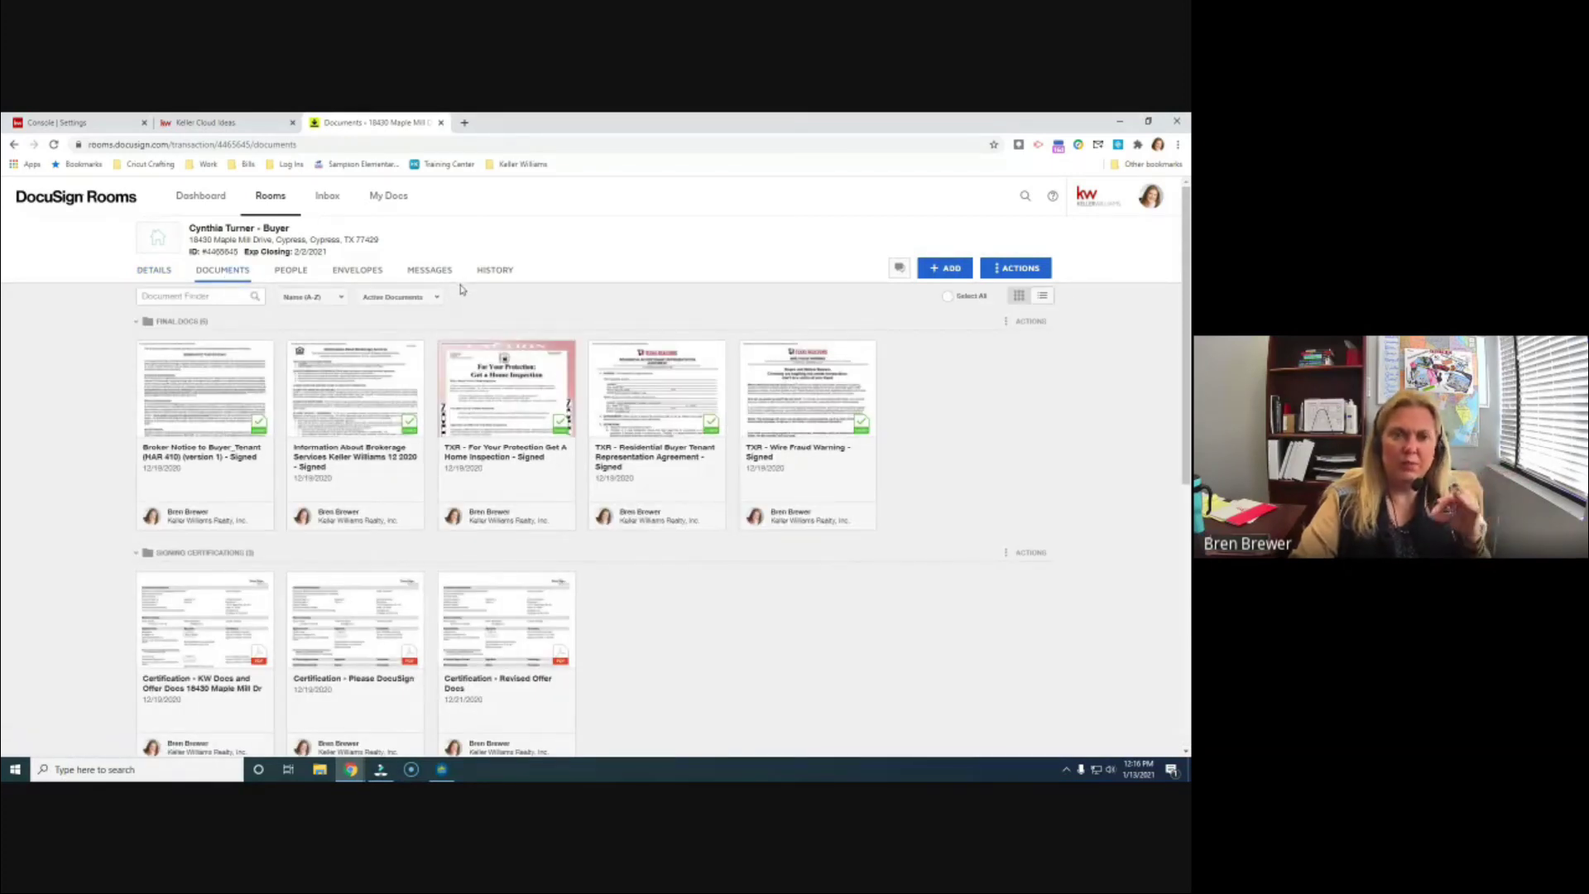
Step: Preview adding room documents from zipForm and cancel the account-linking form
{"action": "left_click", "coordinate": [941, 273]}
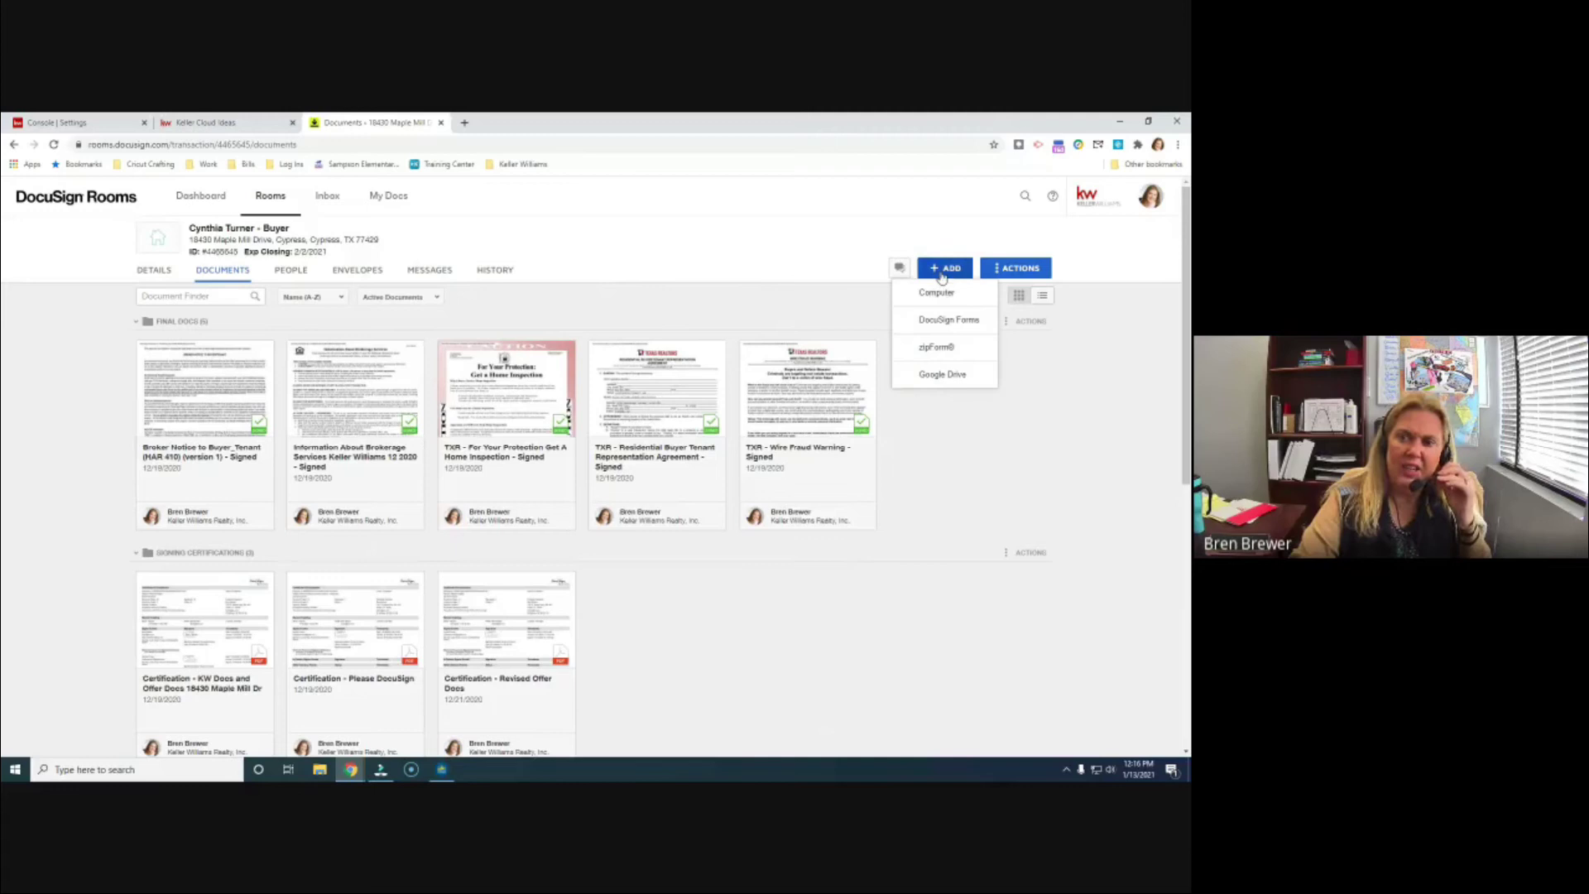
{"action": "left_click", "coordinate": [938, 349]}
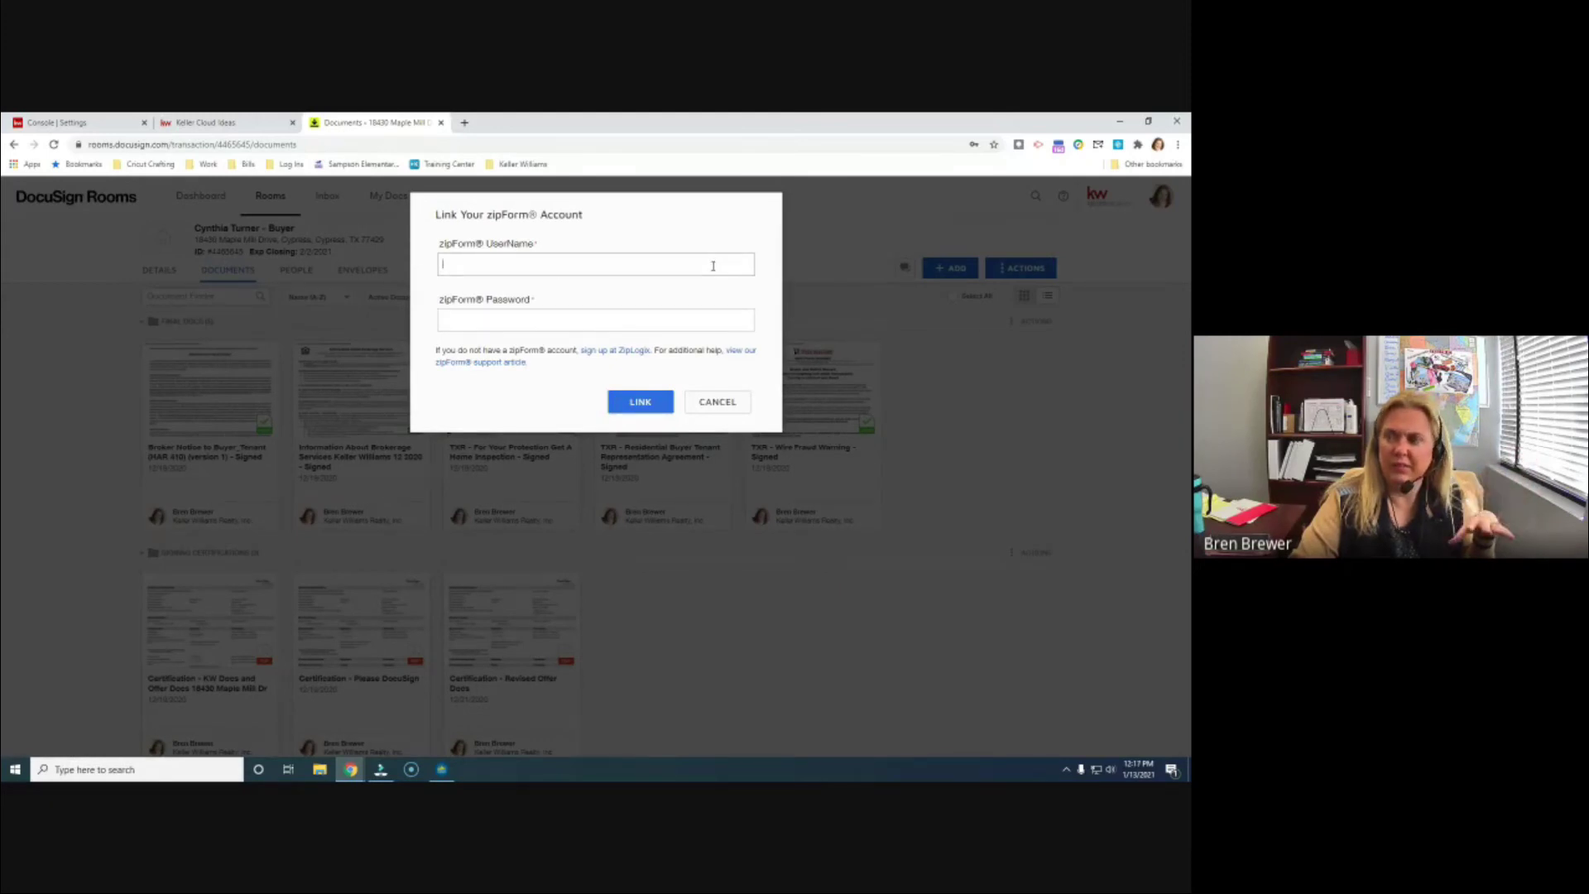
{"action": "left_click", "coordinate": [704, 405]}
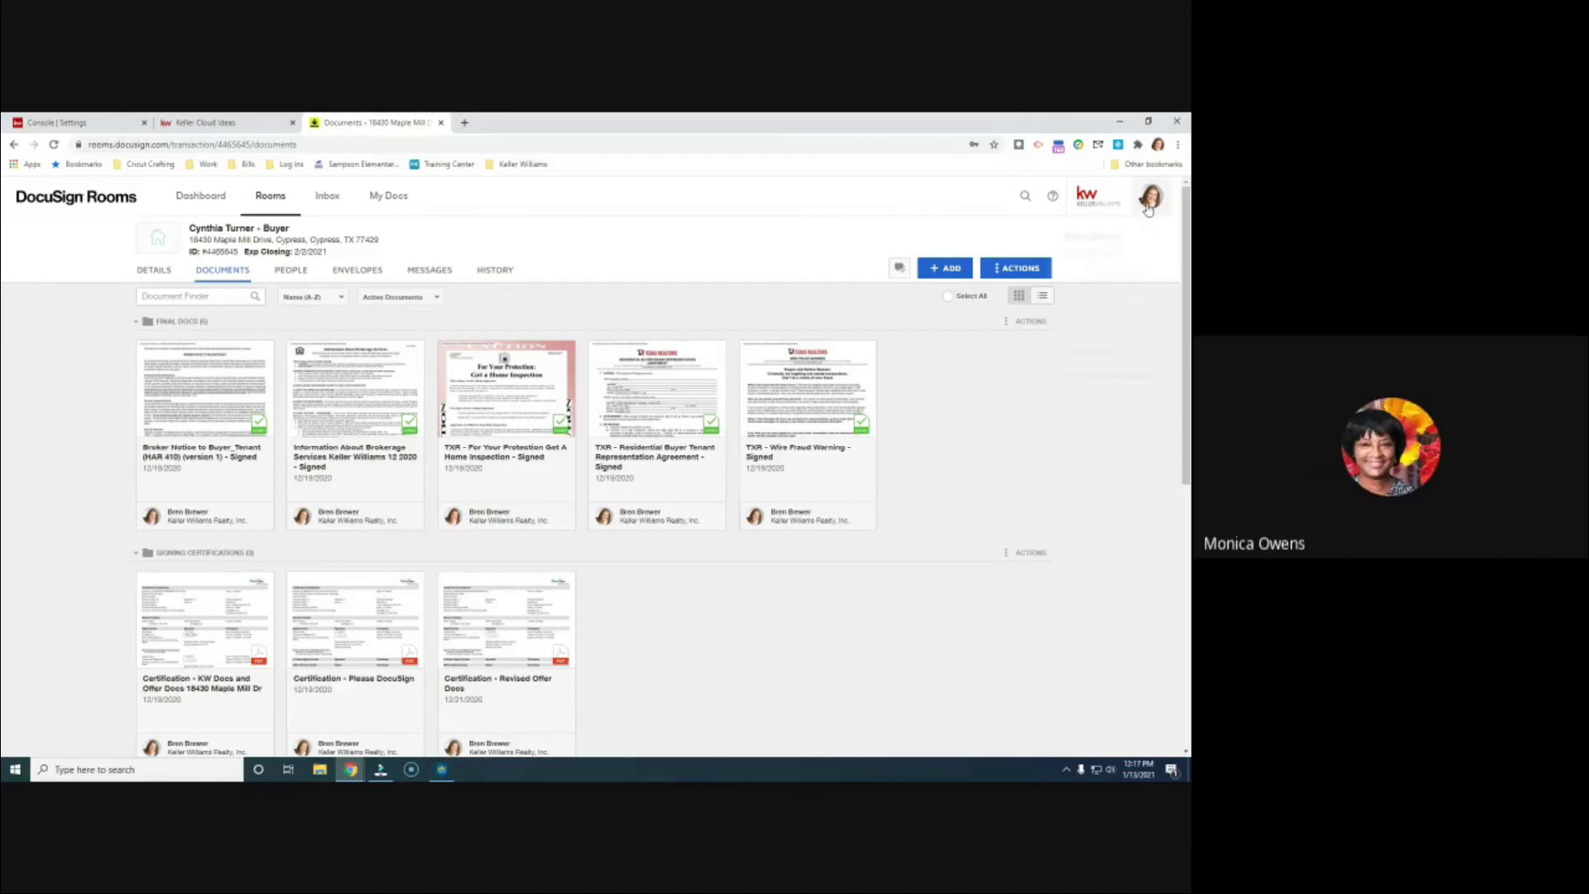
Step: Return to Integrations in the account preferences and examine the zipForm, NRDS ID, NWMLS and cloud storage settings
{"action": "left_click", "coordinate": [1096, 369]}
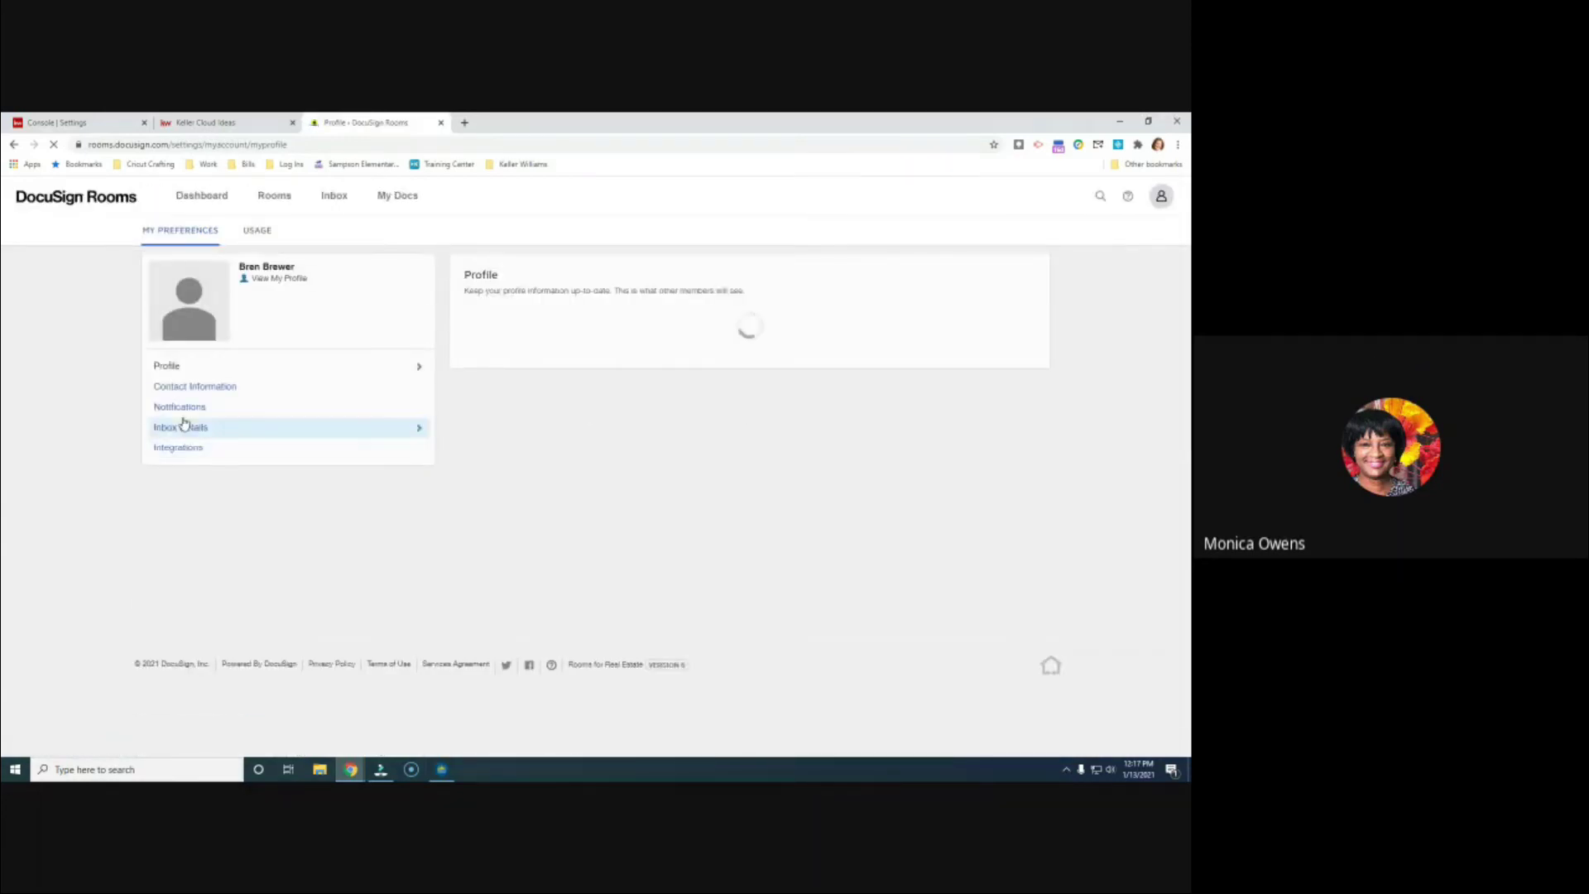
{"action": "left_click", "coordinate": [184, 447]}
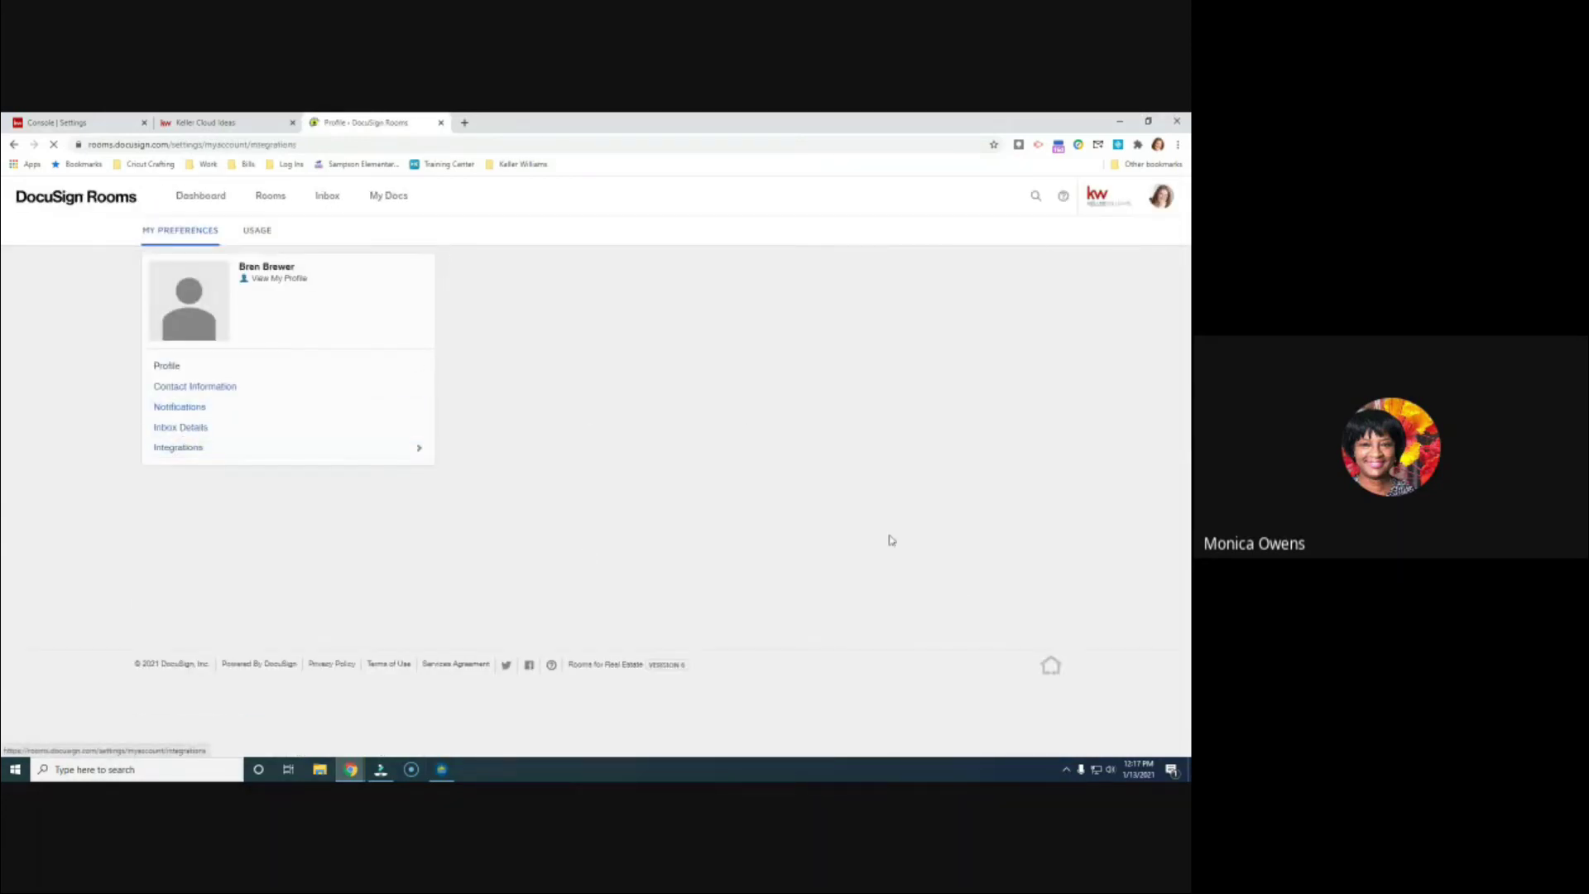
{"action": "scroll", "coordinate": [878, 470], "scroll_direction": "down", "scroll_amount": 2}
{"action": "scroll", "coordinate": [881, 469], "scroll_direction": "down", "scroll_amount": 2}
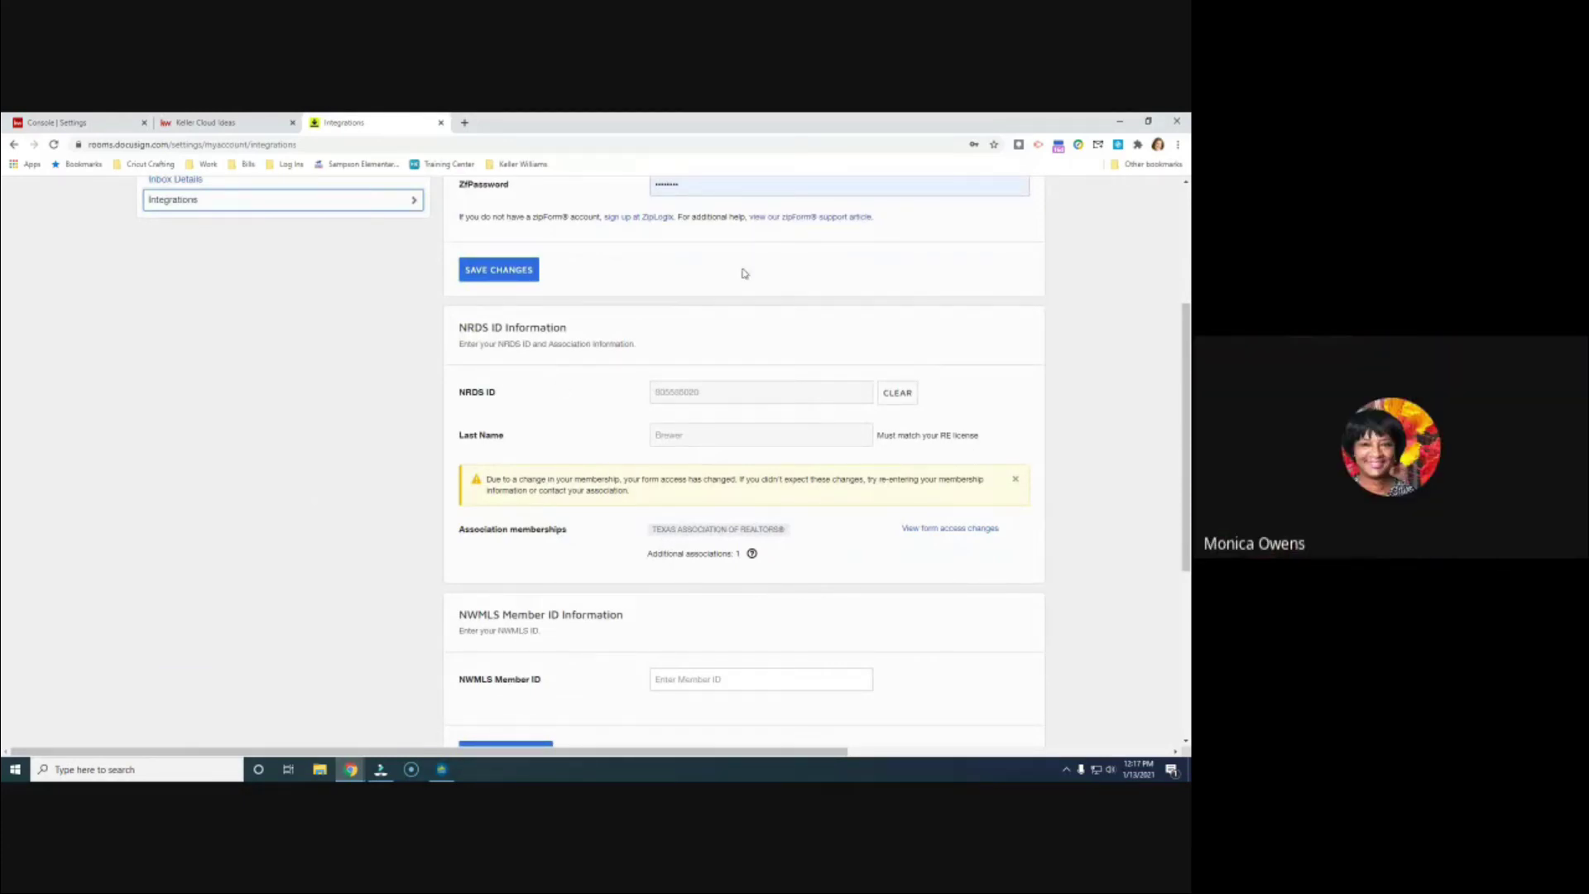
{"action": "scroll", "coordinate": [837, 485], "scroll_direction": "down", "scroll_amount": 2}
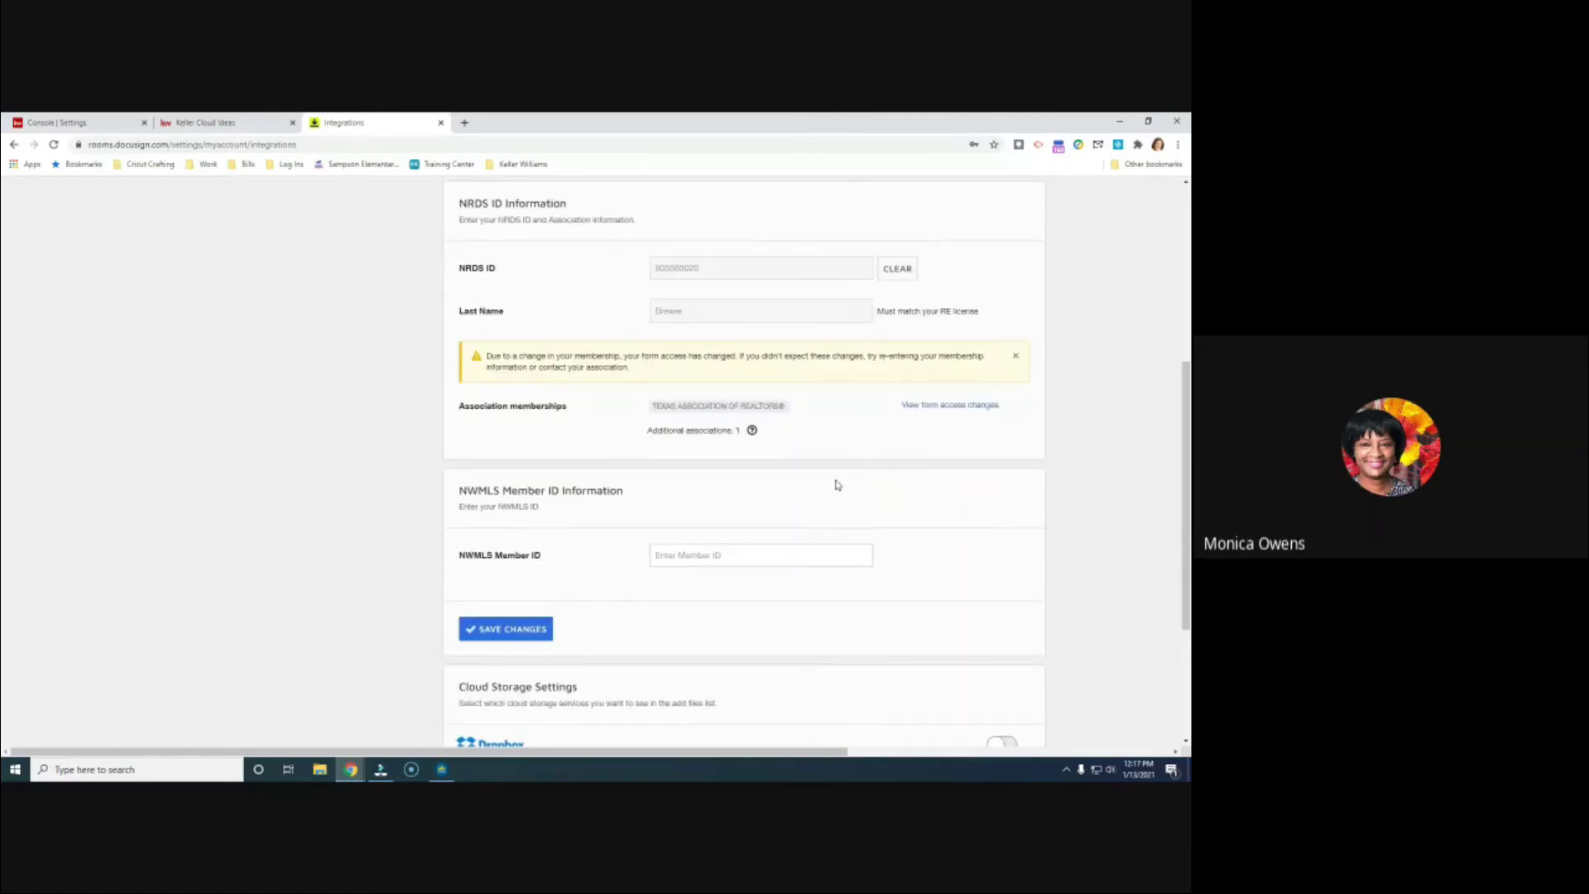
{"action": "scroll", "coordinate": [835, 484], "scroll_direction": "down", "scroll_amount": 1}
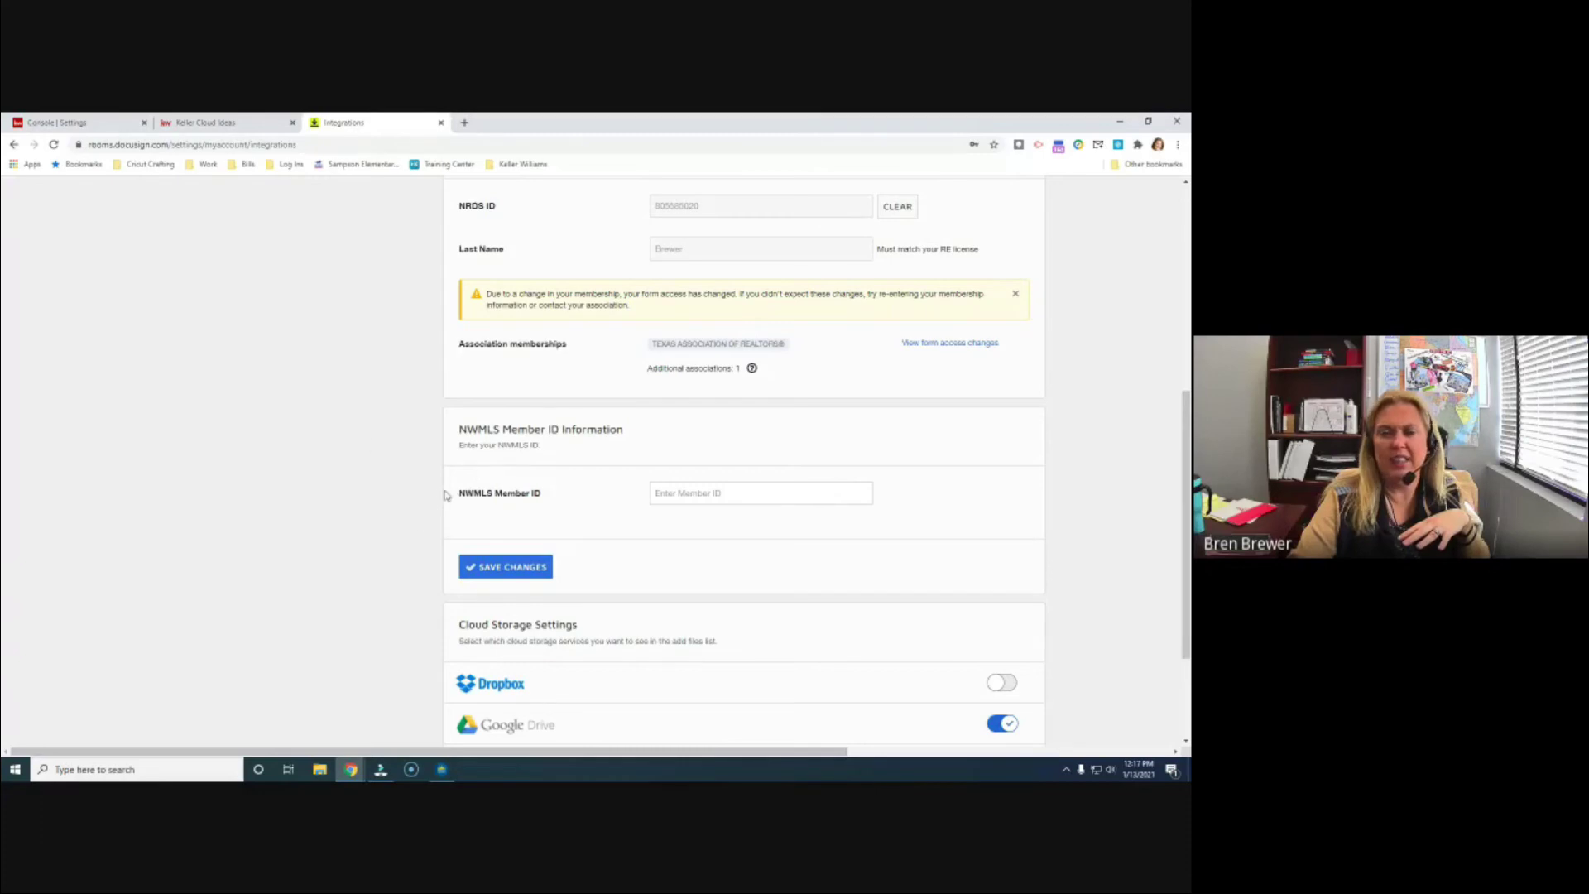
{"action": "scroll", "coordinate": [747, 526], "scroll_direction": "up", "scroll_amount": 2}
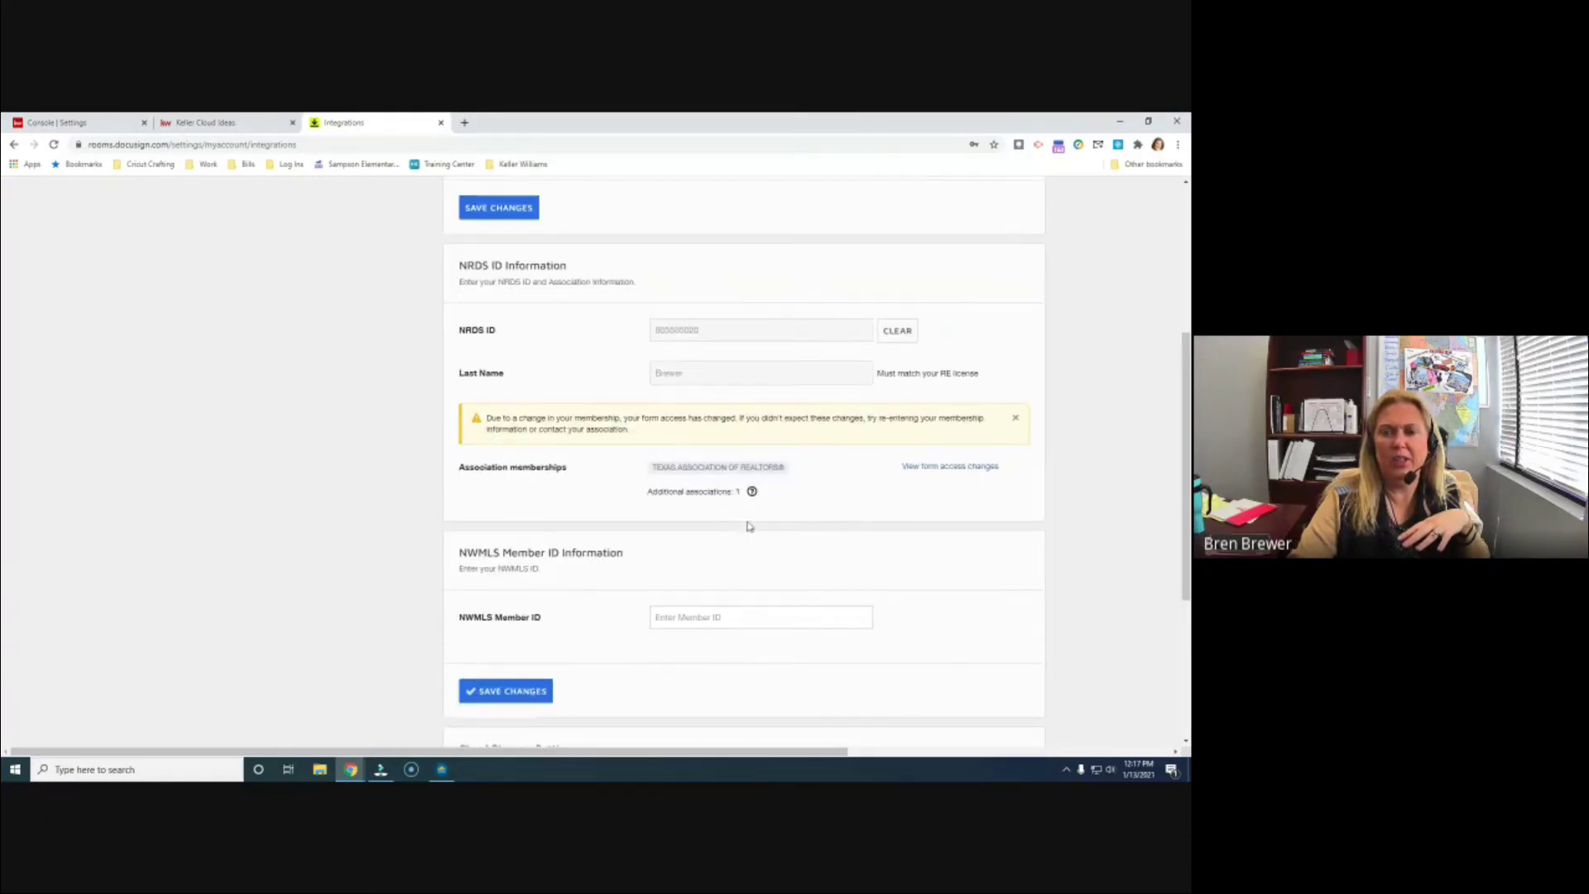
{"action": "scroll", "coordinate": [767, 521], "scroll_direction": "up", "scroll_amount": 1}
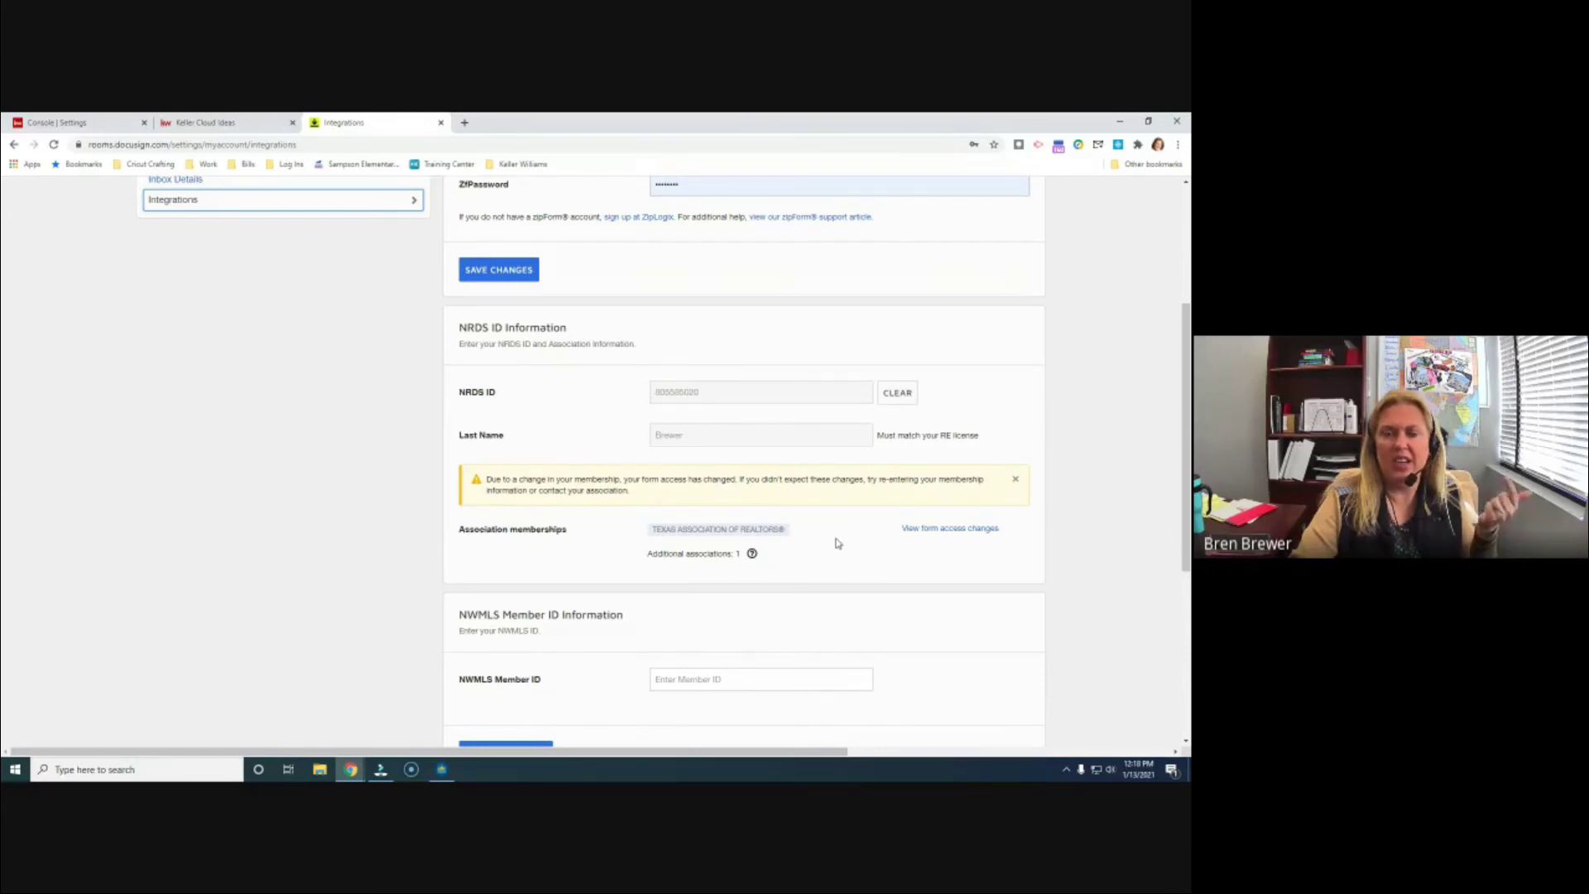
{"action": "scroll", "coordinate": [834, 544], "scroll_direction": "up", "scroll_amount": 3}
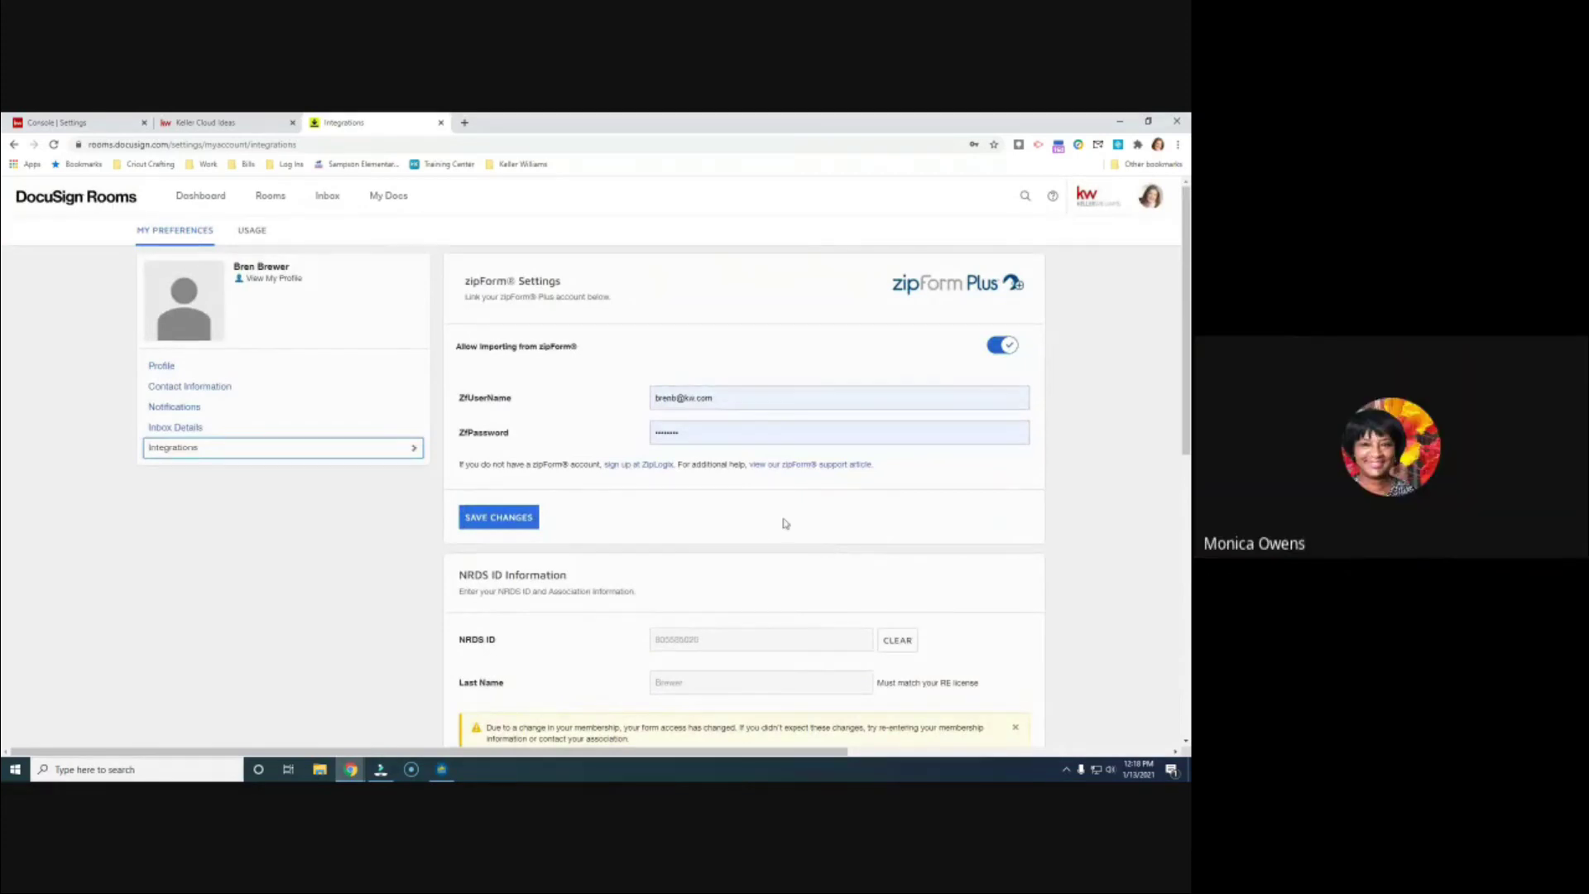
{"action": "scroll", "coordinate": [784, 525], "scroll_direction": "down", "scroll_amount": 3}
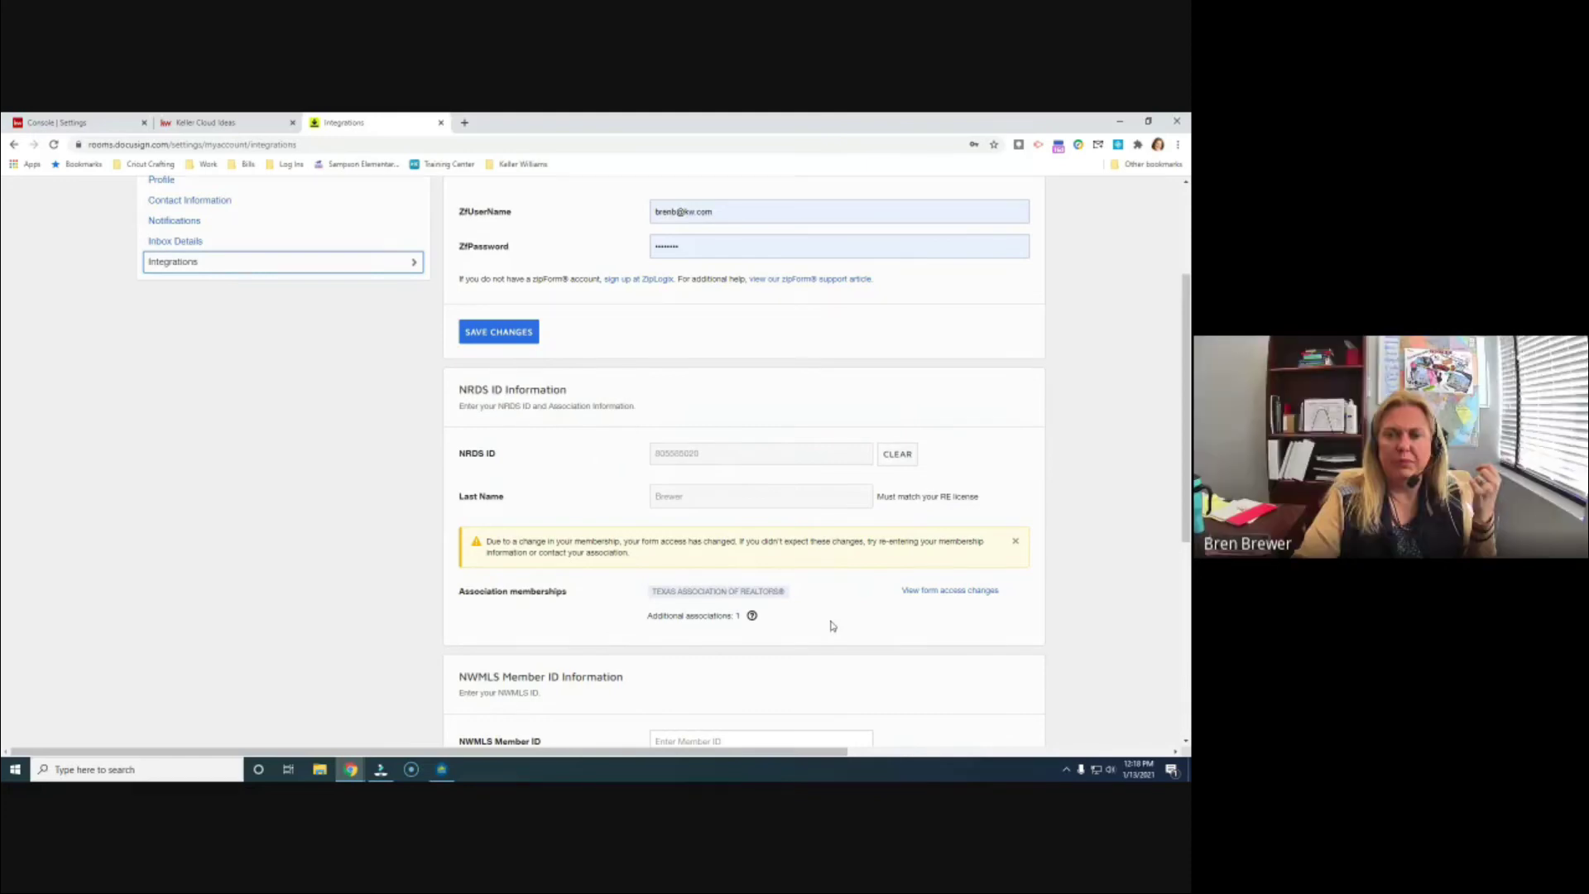
{"action": "scroll", "coordinate": [833, 625], "scroll_direction": "up", "scroll_amount": 3}
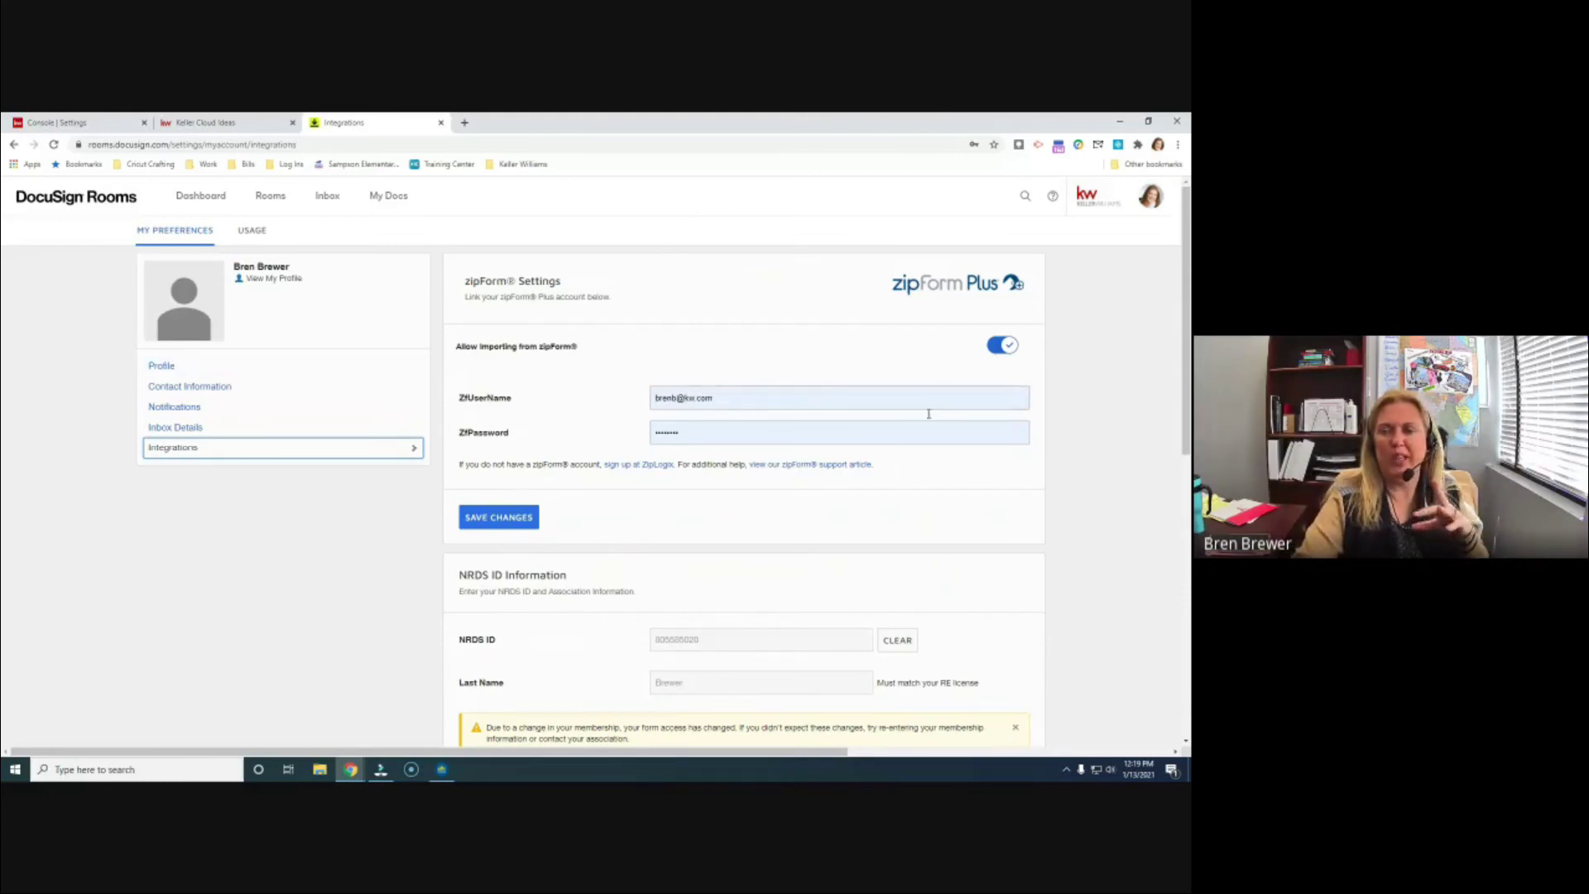
Step: Switch to KW Command and browse the SmartPlans library's Keller Williams and Top Rated plans
{"action": "left_click", "coordinate": [234, 126]}
{"action": "left_click", "coordinate": [104, 118]}
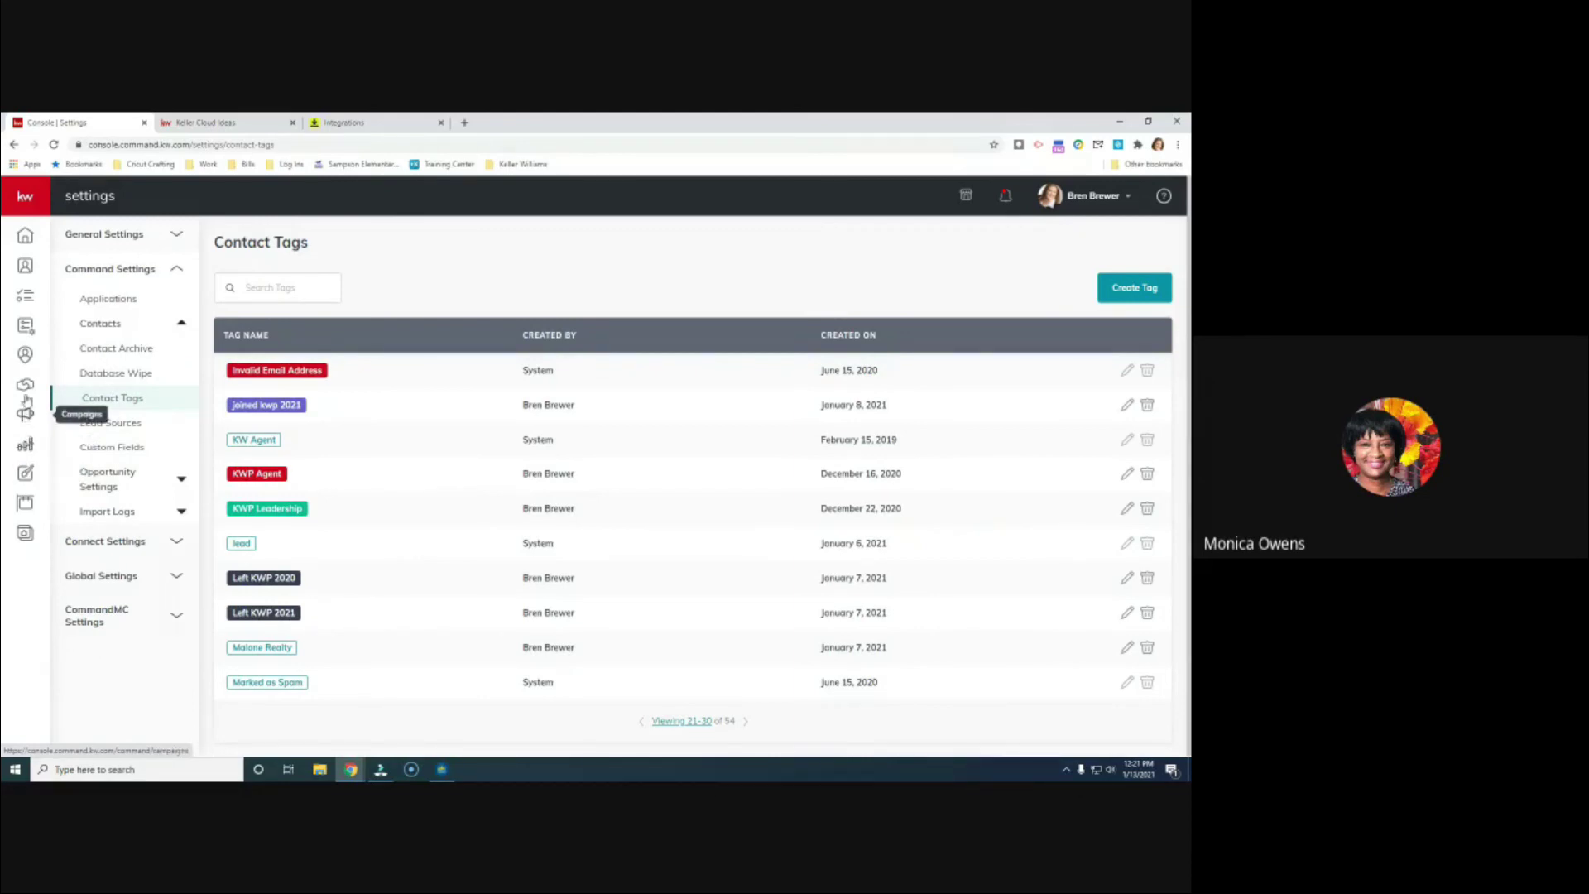
{"action": "left_click", "coordinate": [25, 325]}
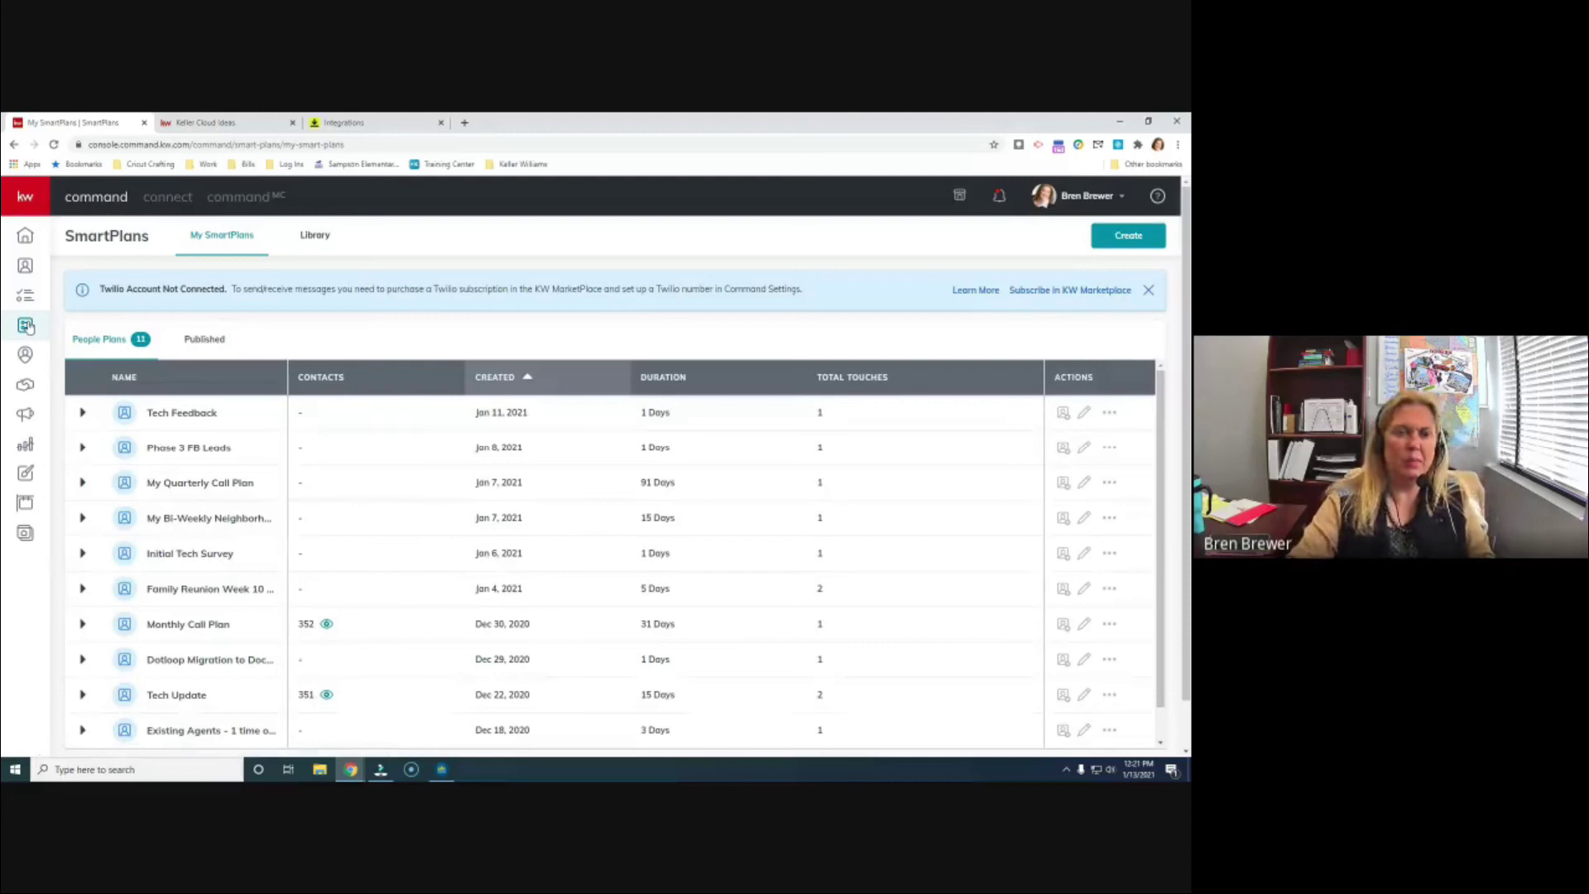
{"action": "left_click", "coordinate": [322, 235]}
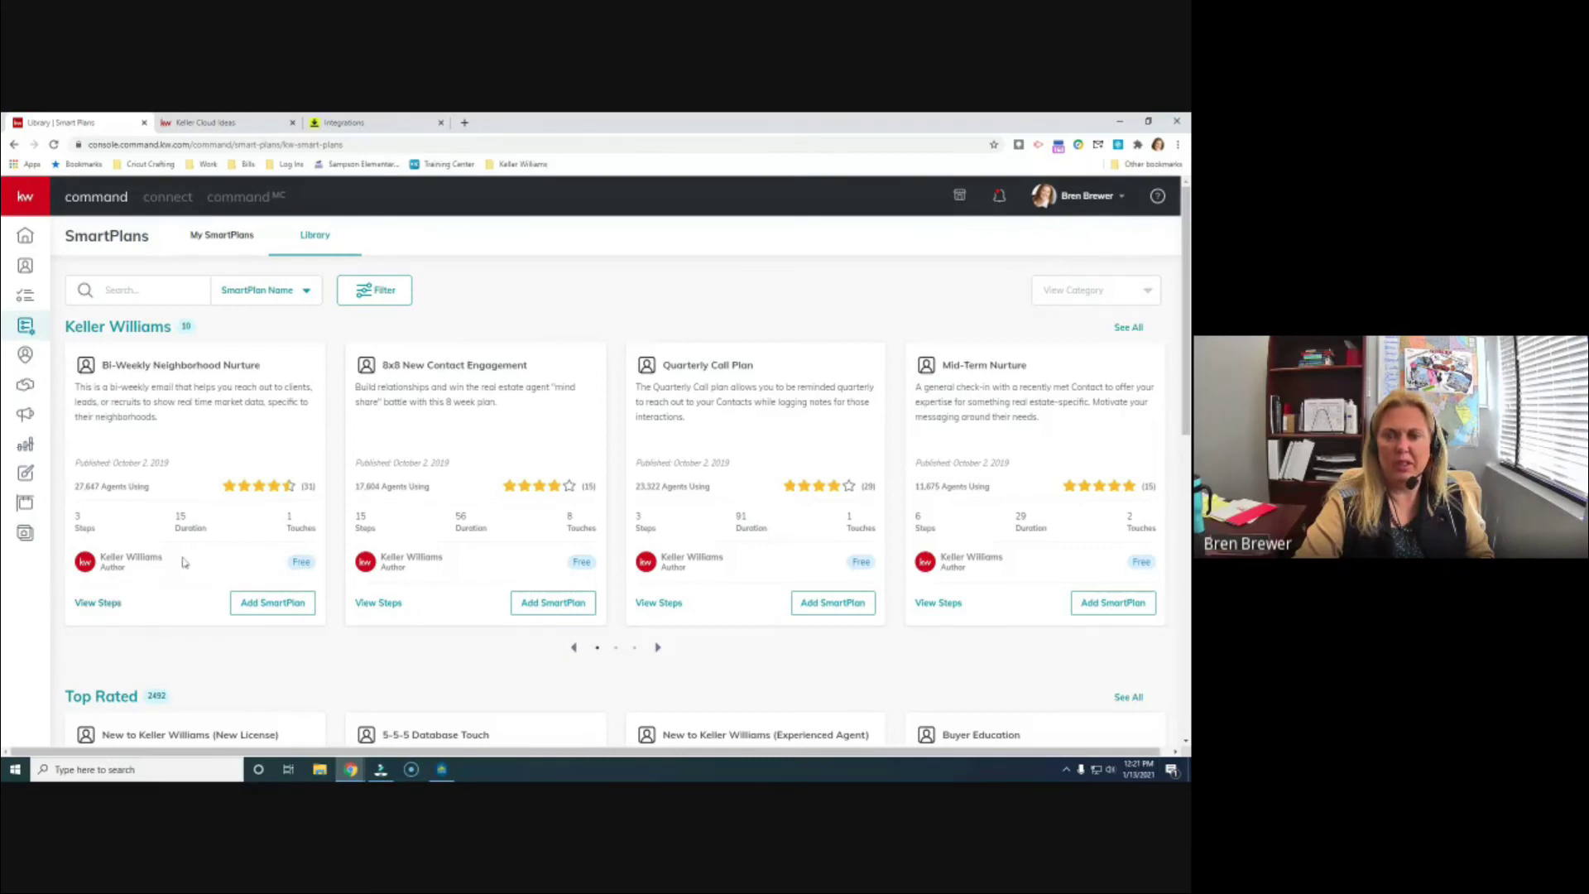
{"action": "scroll", "coordinate": [194, 560], "scroll_direction": "down", "scroll_amount": 2}
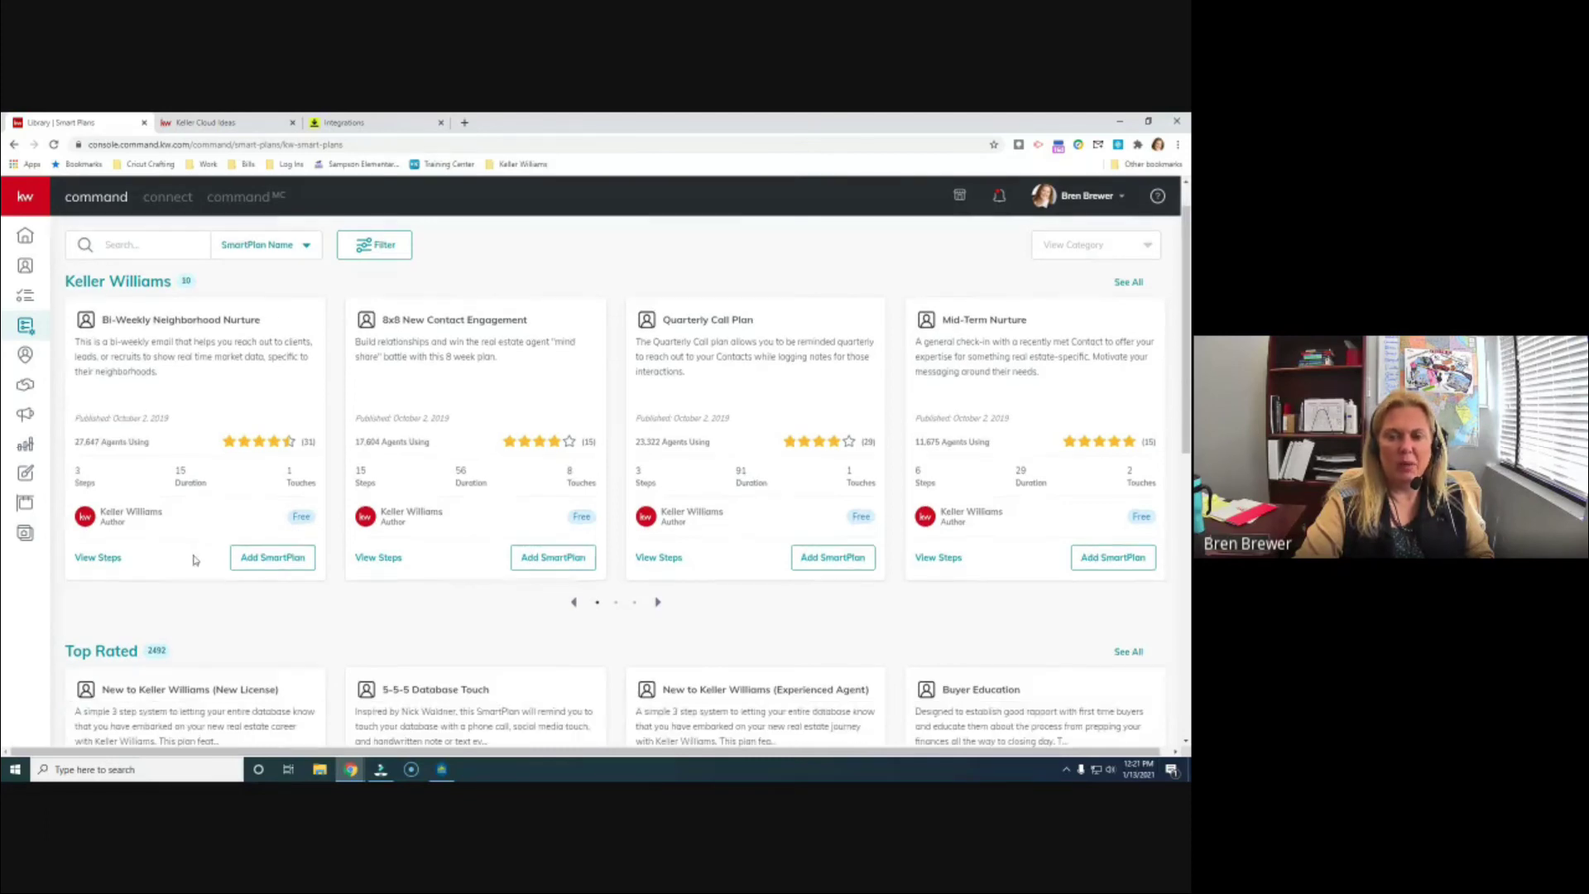
{"action": "scroll", "coordinate": [196, 560], "scroll_direction": "up", "scroll_amount": 1}
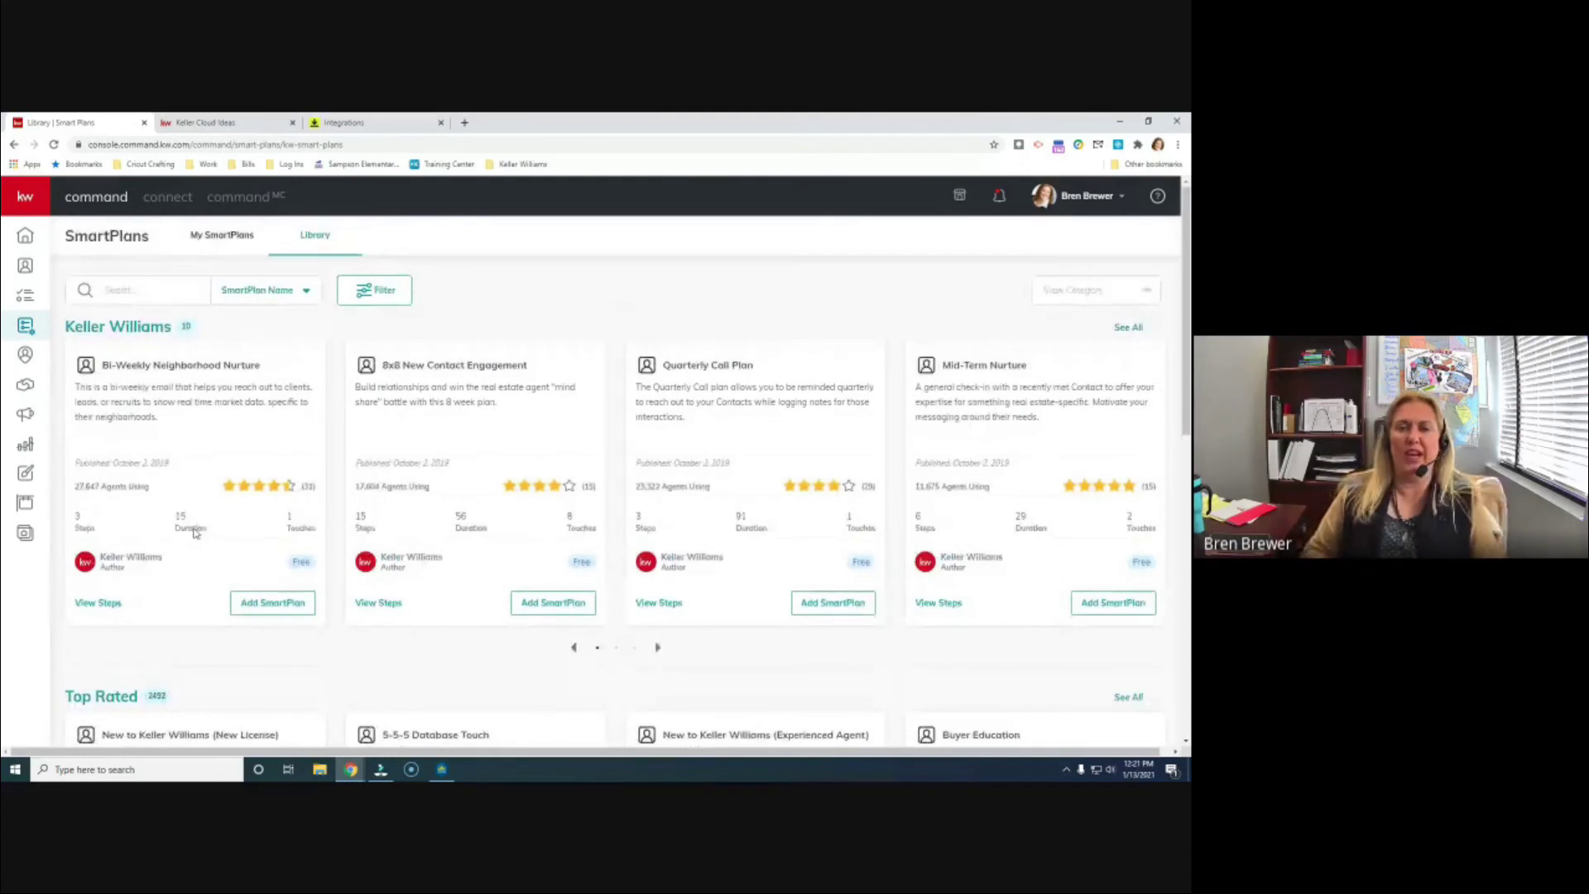
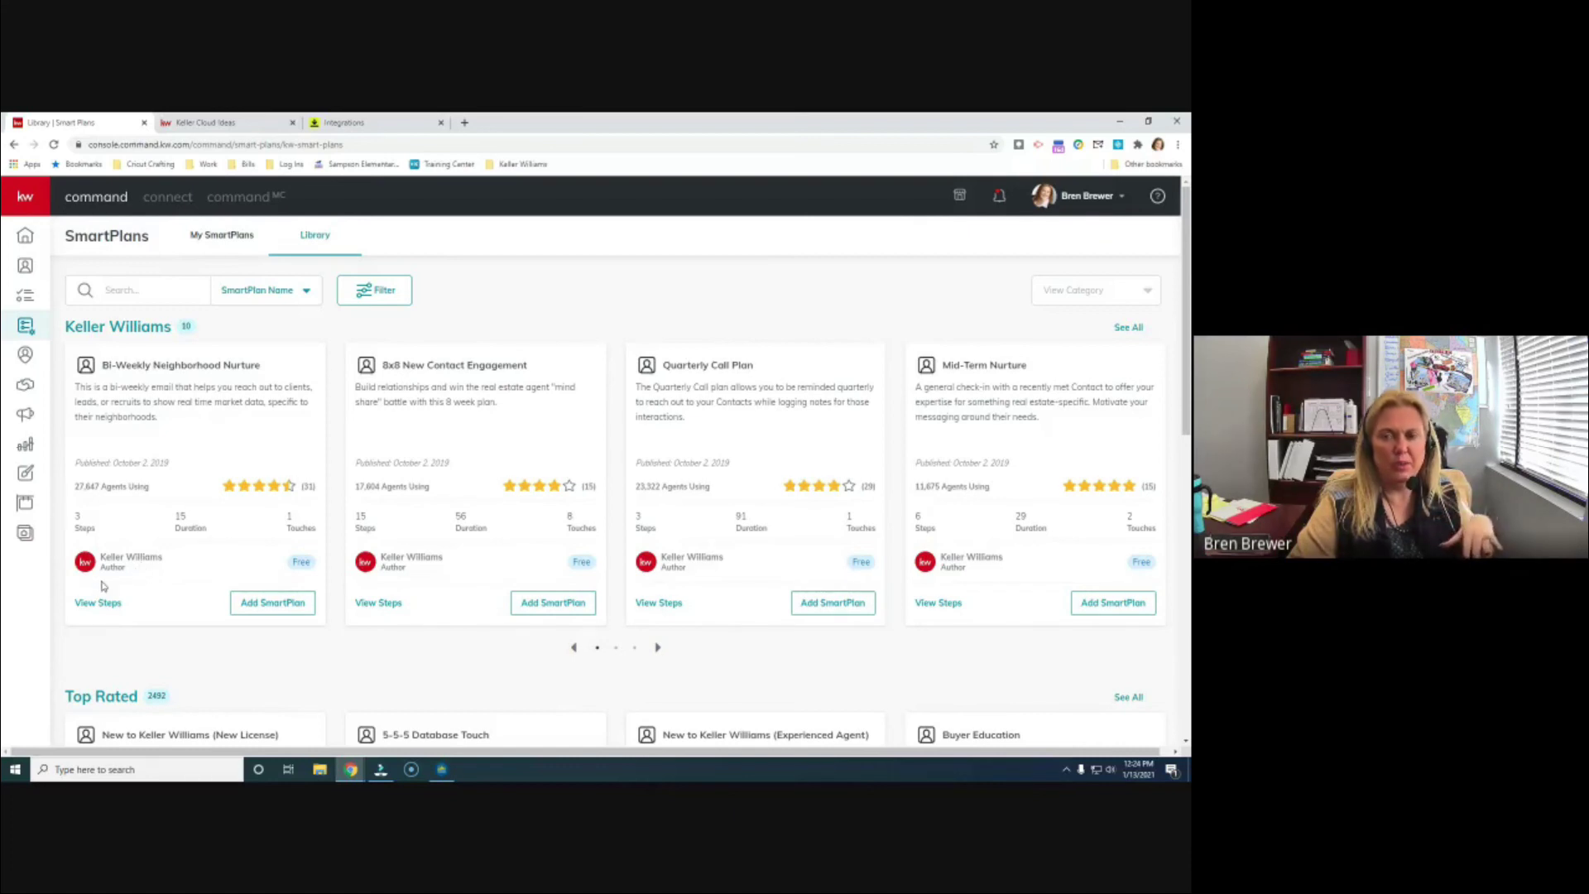
Step: Leave the SmartPlans library for My SmartPlans and view the contacts added to the Tech Update plan
{"action": "scroll", "coordinate": [240, 436], "scroll_direction": "down", "scroll_amount": 1}
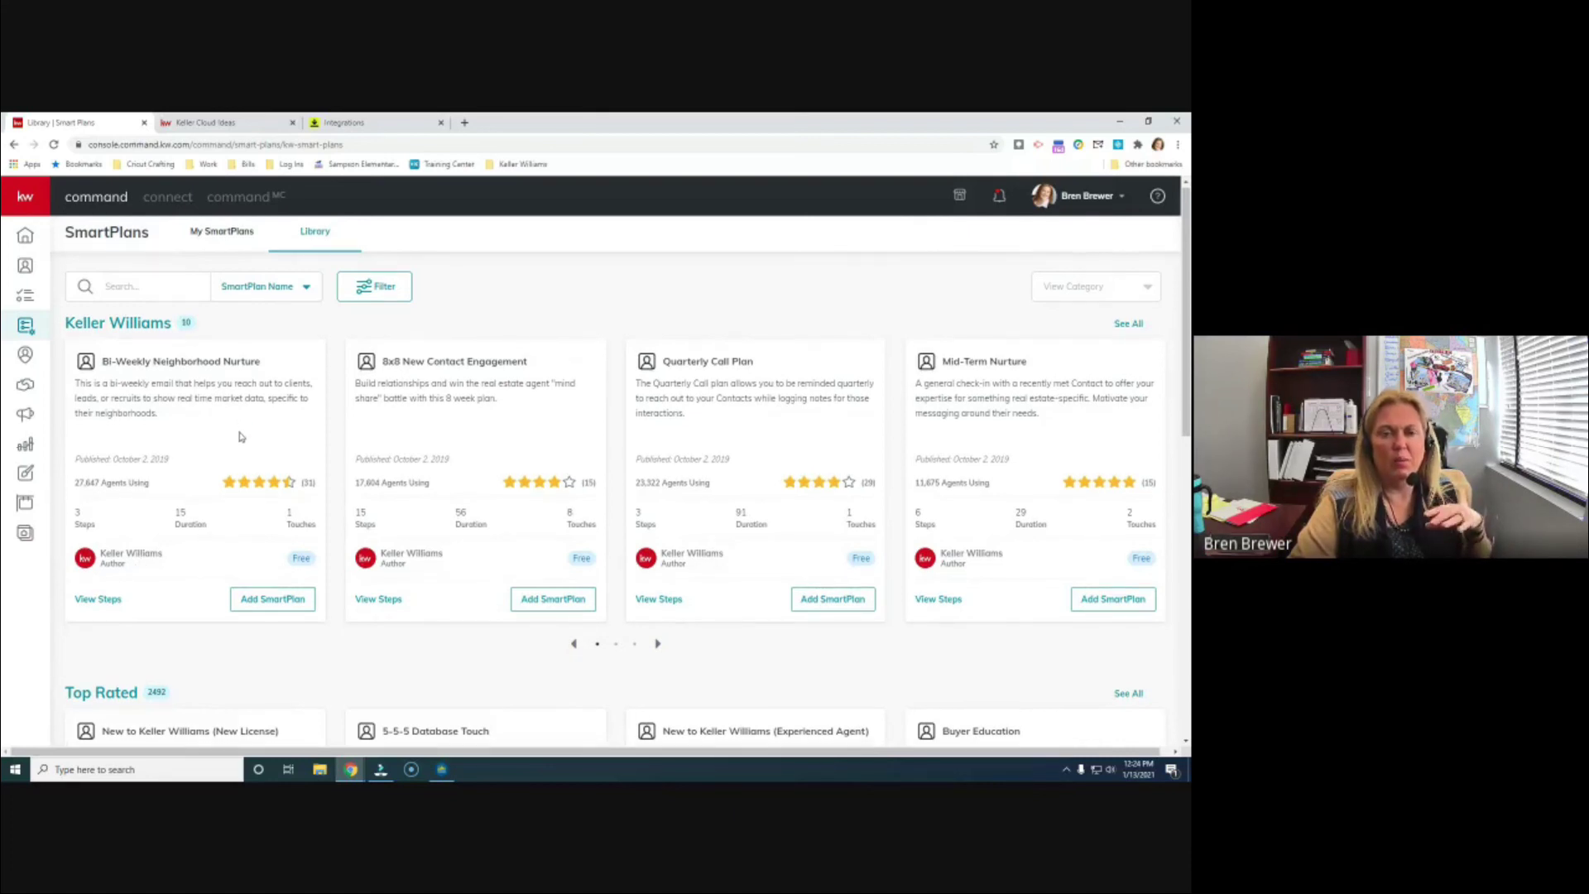
{"action": "scroll", "coordinate": [240, 436], "scroll_direction": "down", "scroll_amount": 1}
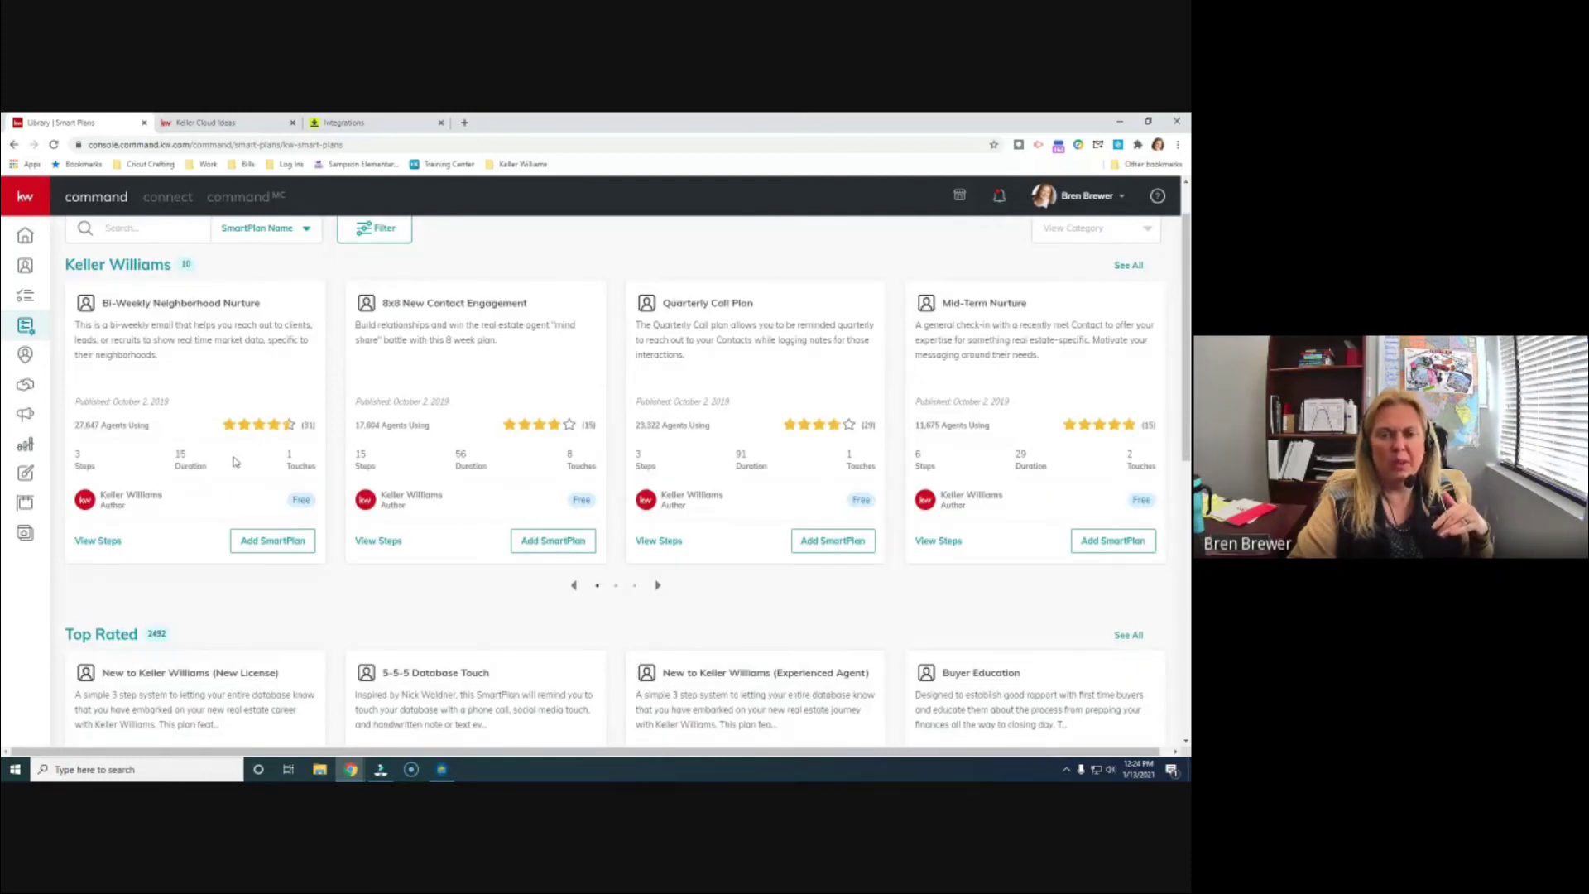
{"action": "scroll", "coordinate": [235, 461], "scroll_direction": "down", "scroll_amount": 1}
{"action": "scroll", "coordinate": [235, 462], "scroll_direction": "up", "scroll_amount": 1}
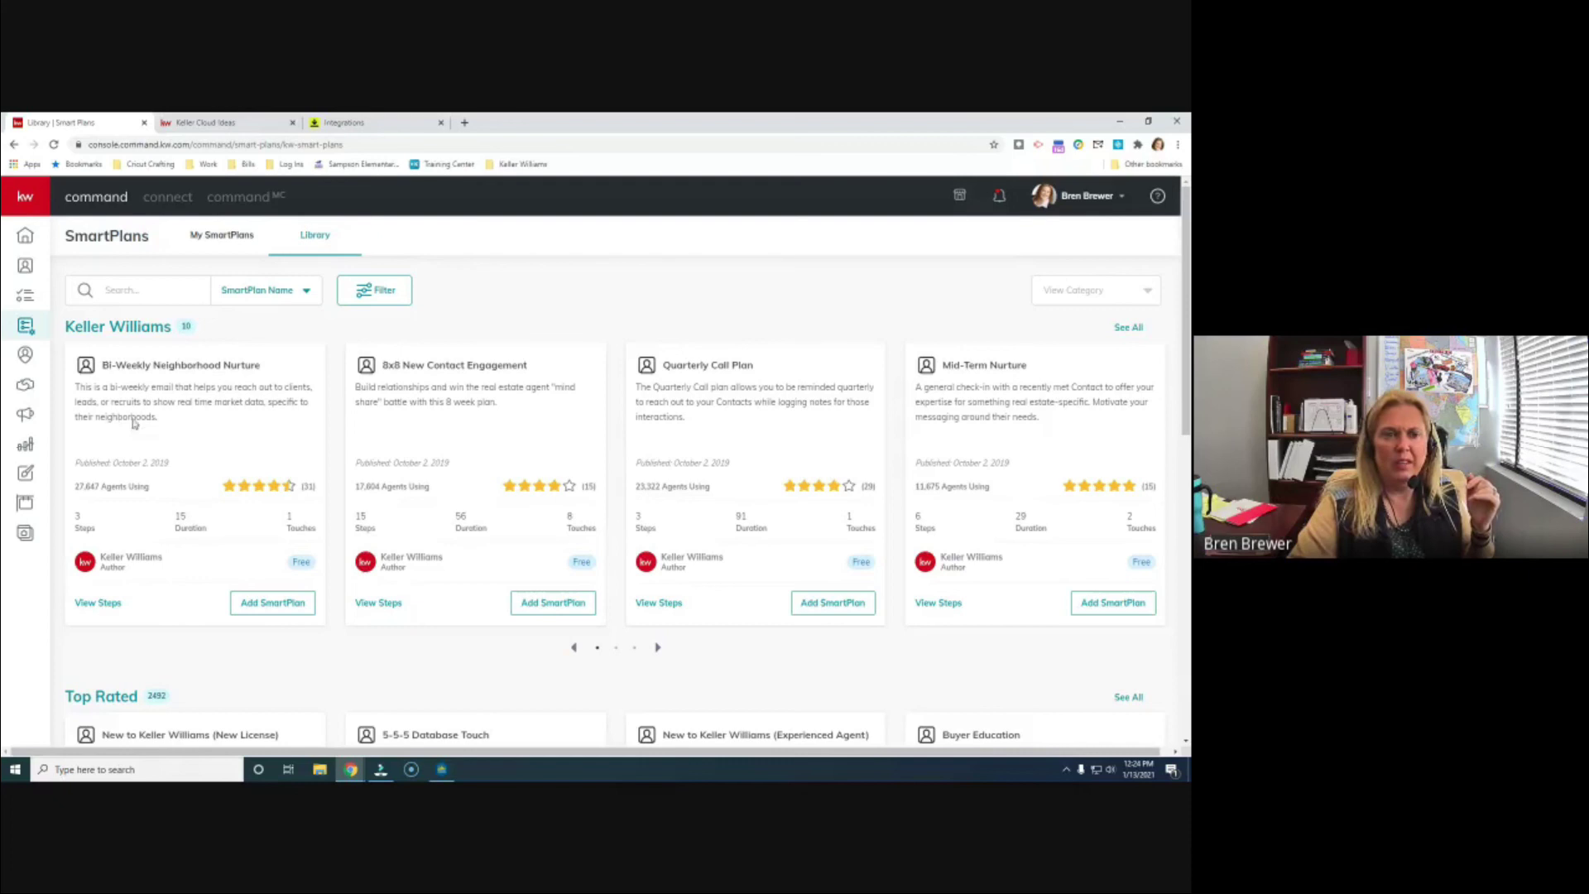
{"action": "left_click", "coordinate": [25, 328]}
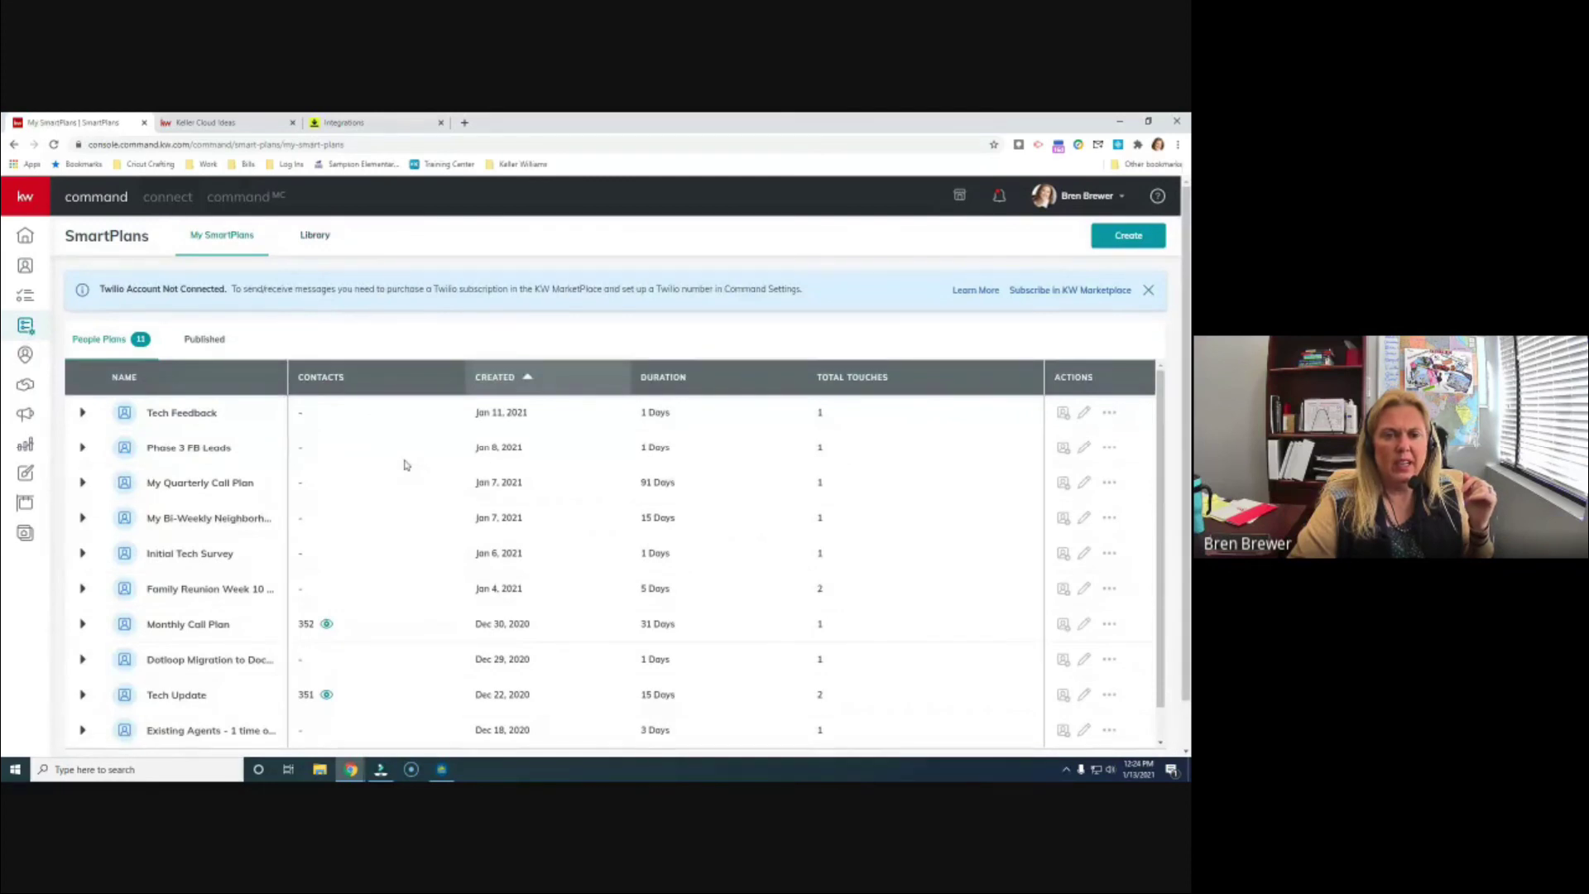
{"action": "scroll", "coordinate": [405, 464], "scroll_direction": "down", "scroll_amount": 2}
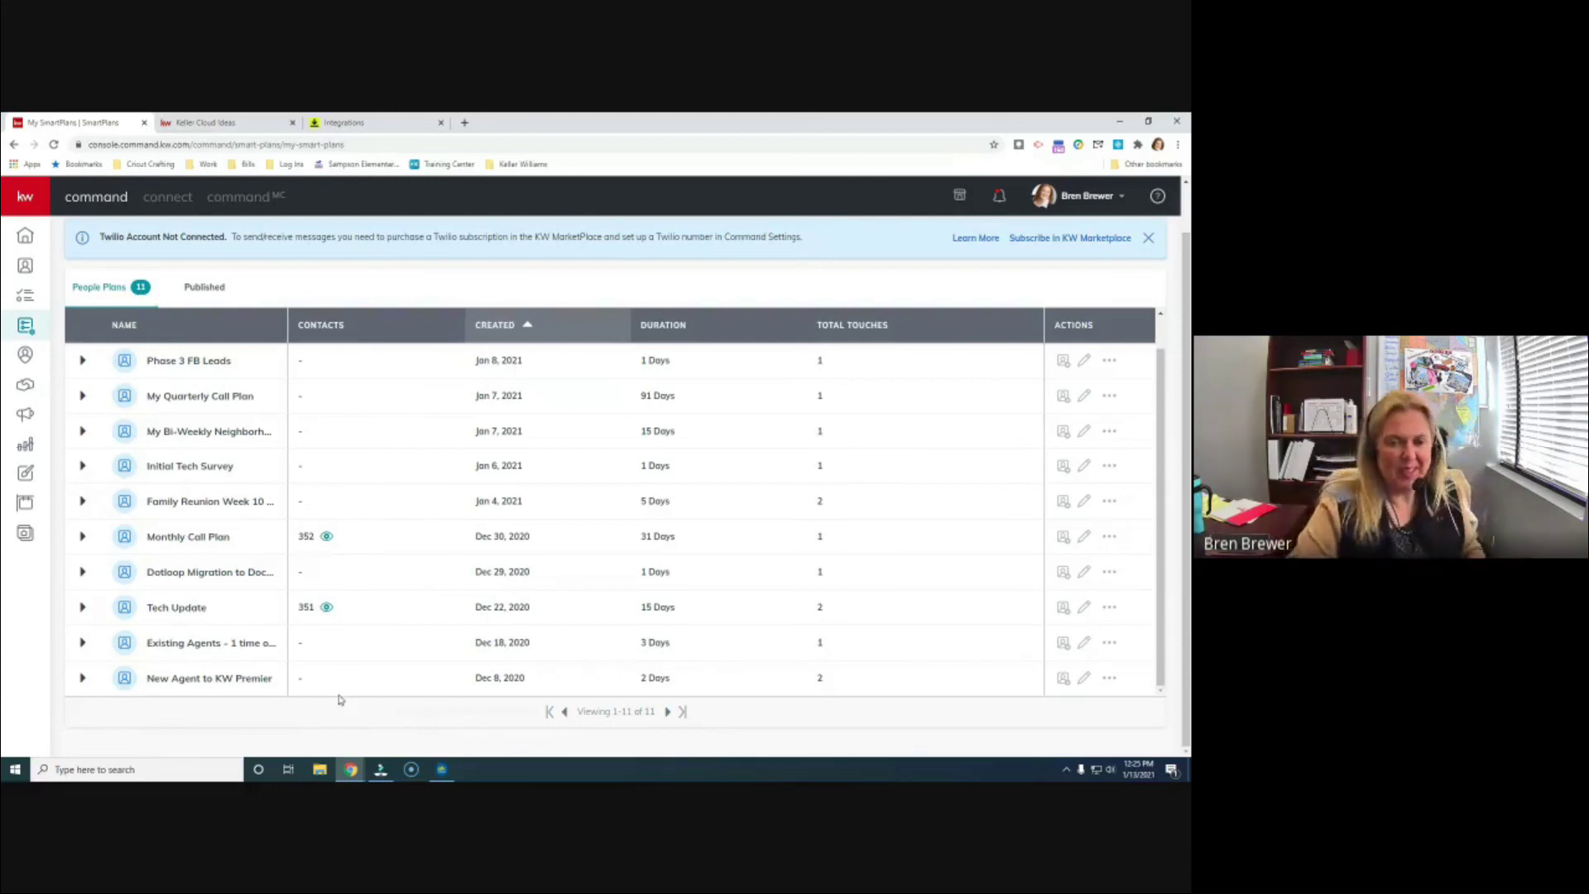
{"action": "left_click", "coordinate": [328, 606]}
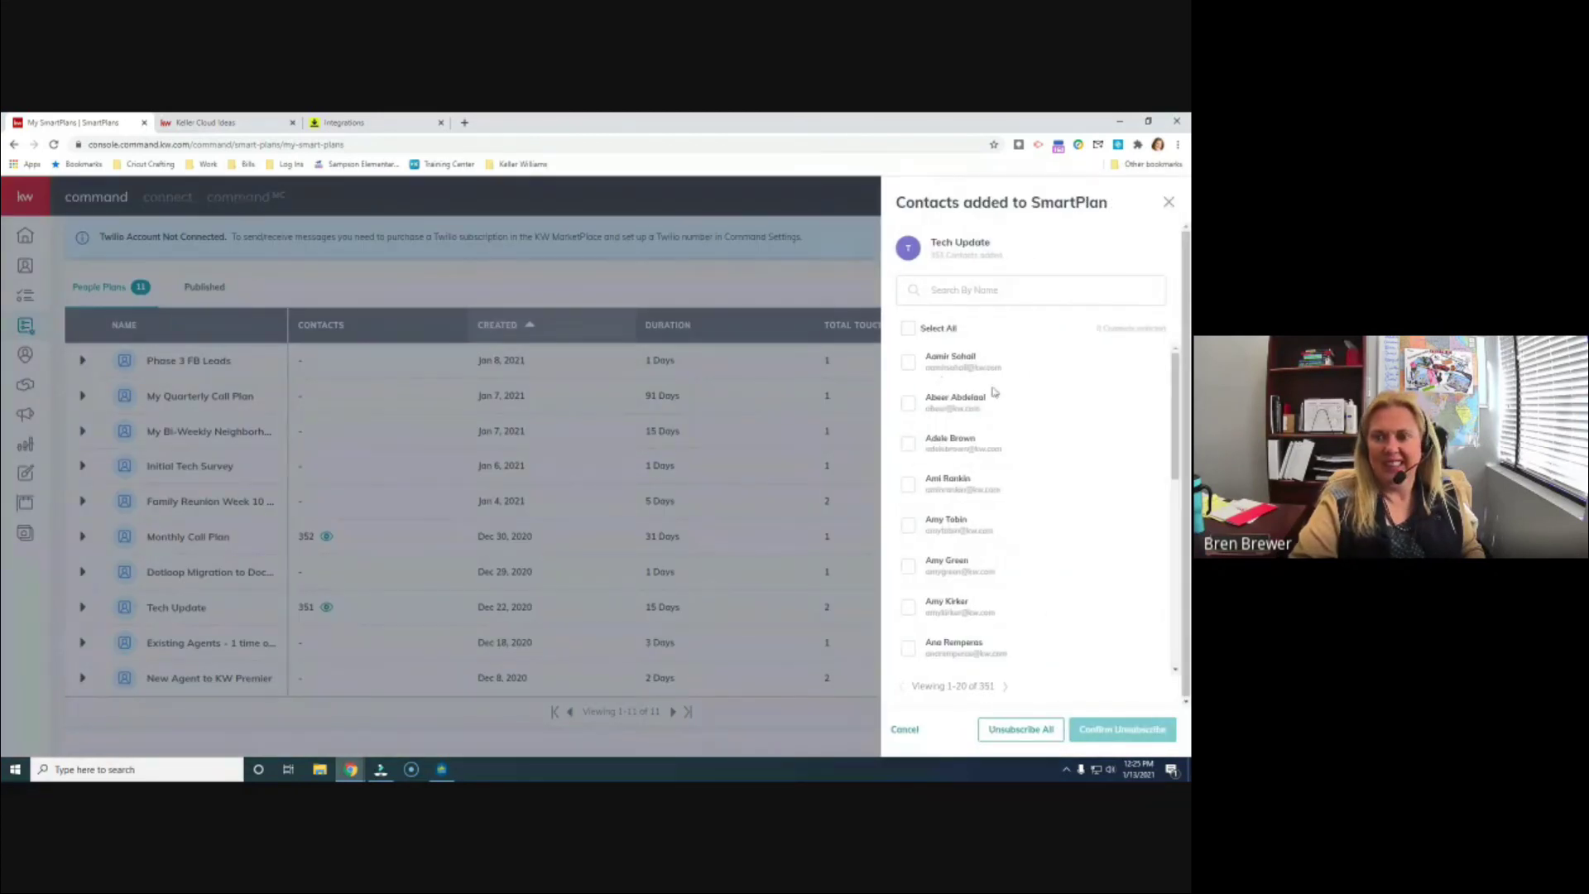
{"action": "left_click", "coordinate": [977, 359]}
{"action": "left_click", "coordinate": [451, 276]}
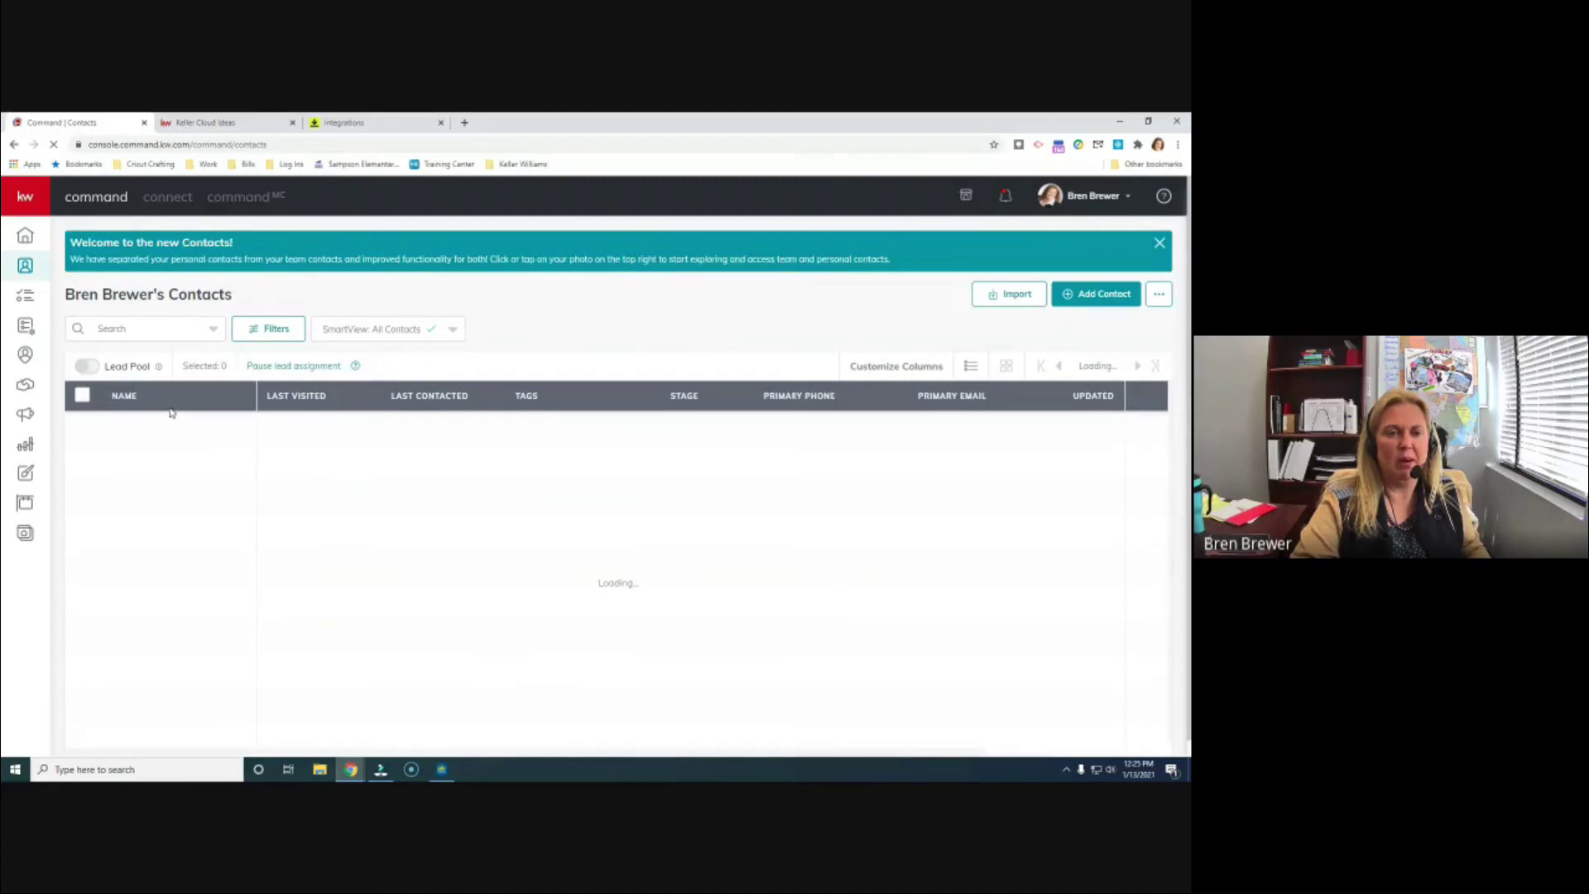
Step: Open the first record in Contacts and examine the SmartPlan, call and email entries on its timeline
{"action": "left_click", "coordinate": [137, 428]}
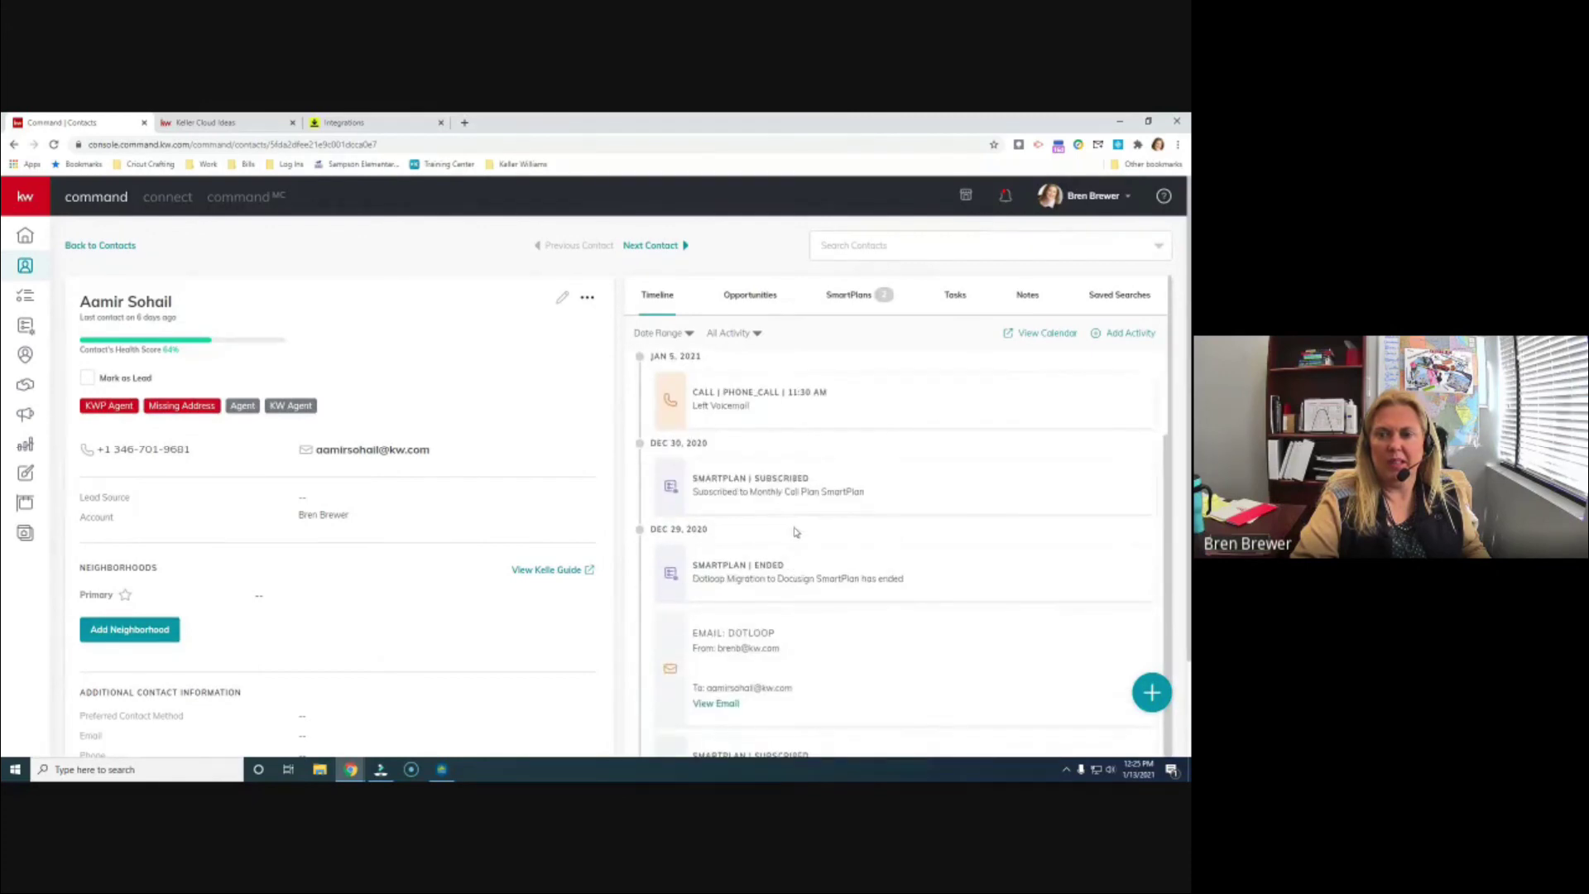
{"action": "scroll", "coordinate": [796, 533], "scroll_direction": "down", "scroll_amount": 2}
{"action": "scroll", "coordinate": [794, 546], "scroll_direction": "down", "scroll_amount": 2}
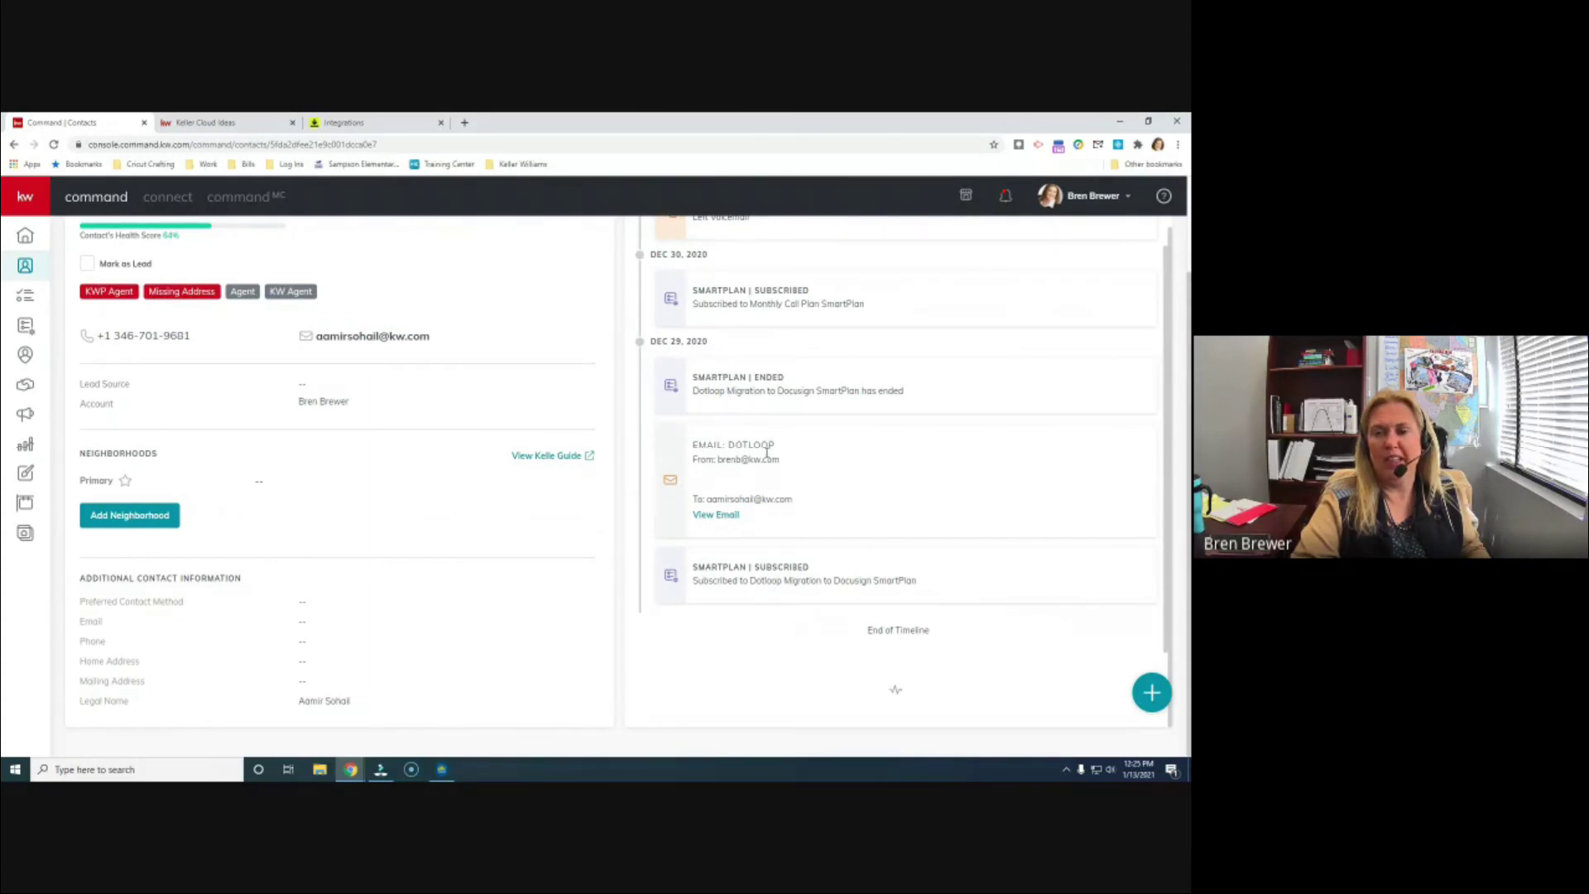
{"action": "scroll", "coordinate": [781, 519], "scroll_direction": "up", "scroll_amount": 2}
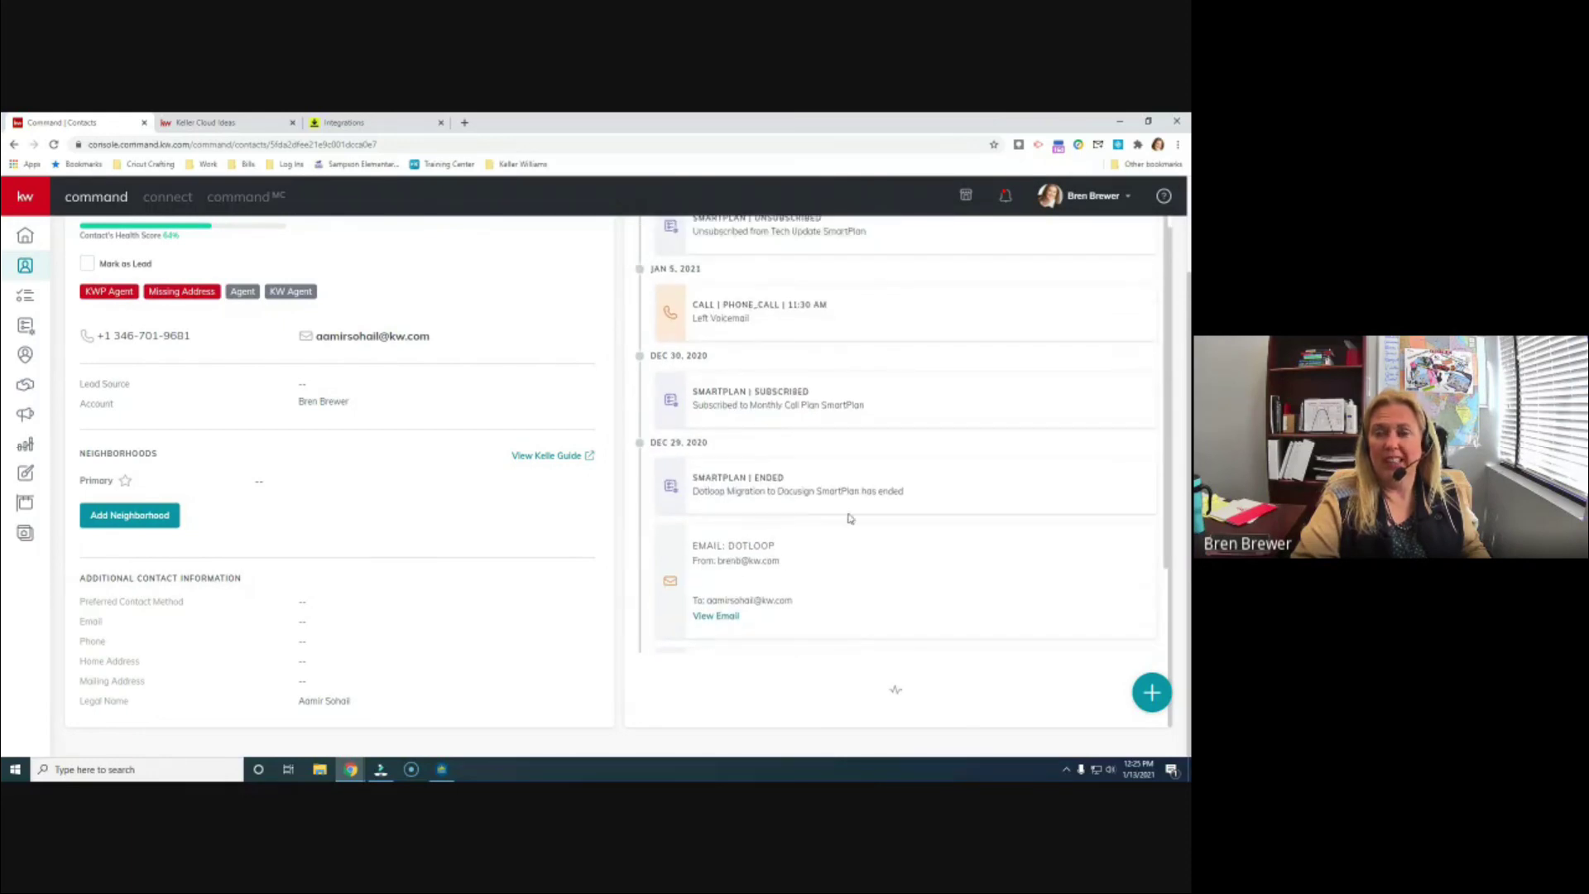
{"action": "scroll", "coordinate": [849, 519], "scroll_direction": "up", "scroll_amount": 1}
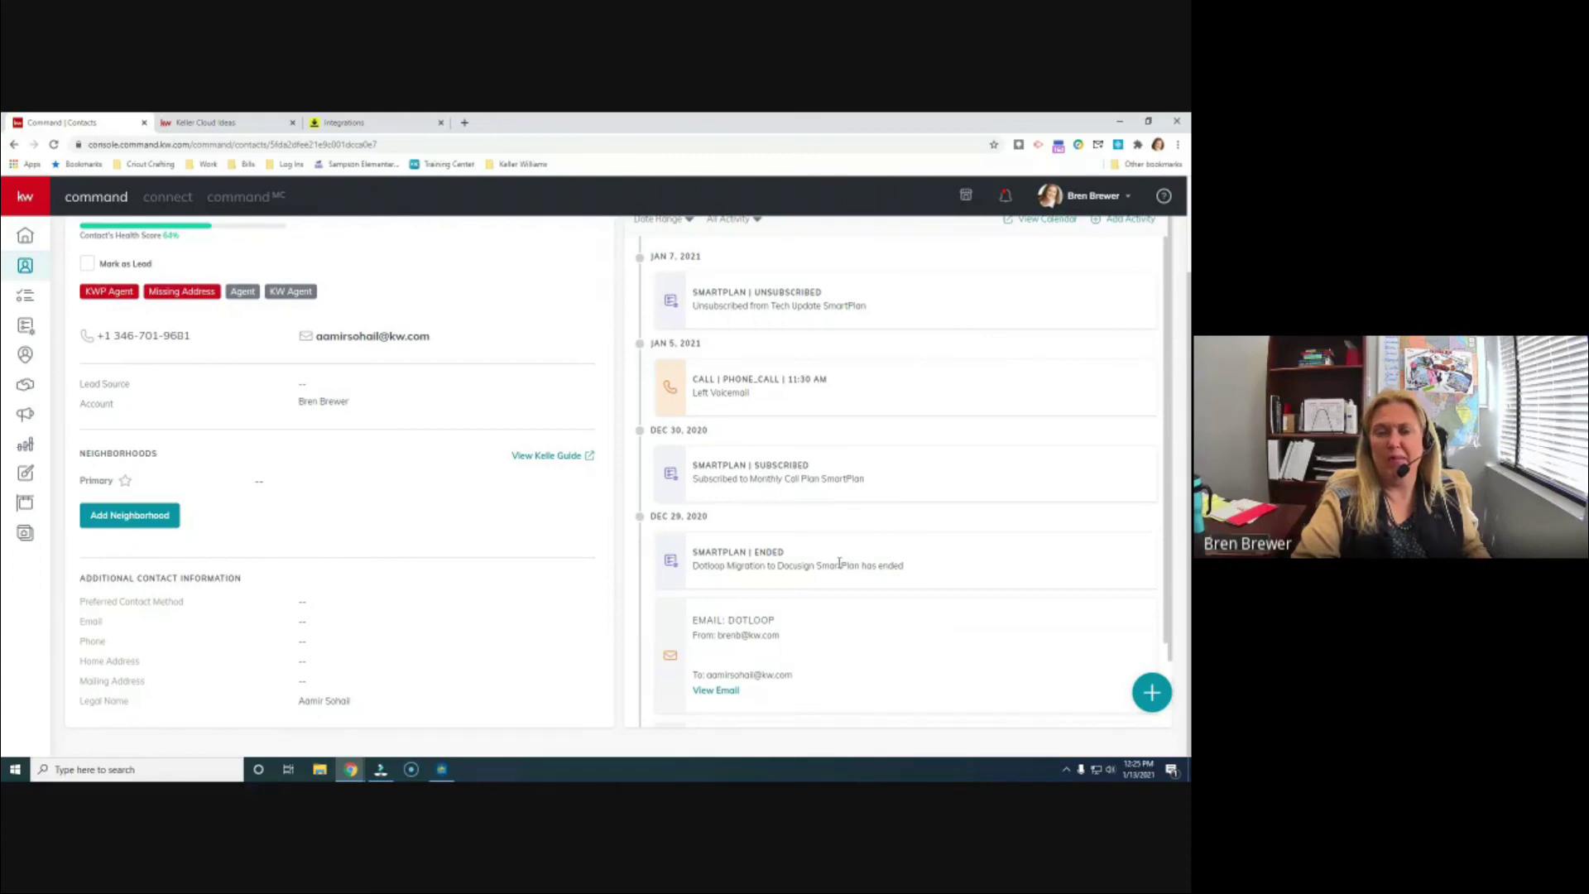
{"action": "scroll", "coordinate": [828, 561], "scroll_direction": "up", "scroll_amount": 2}
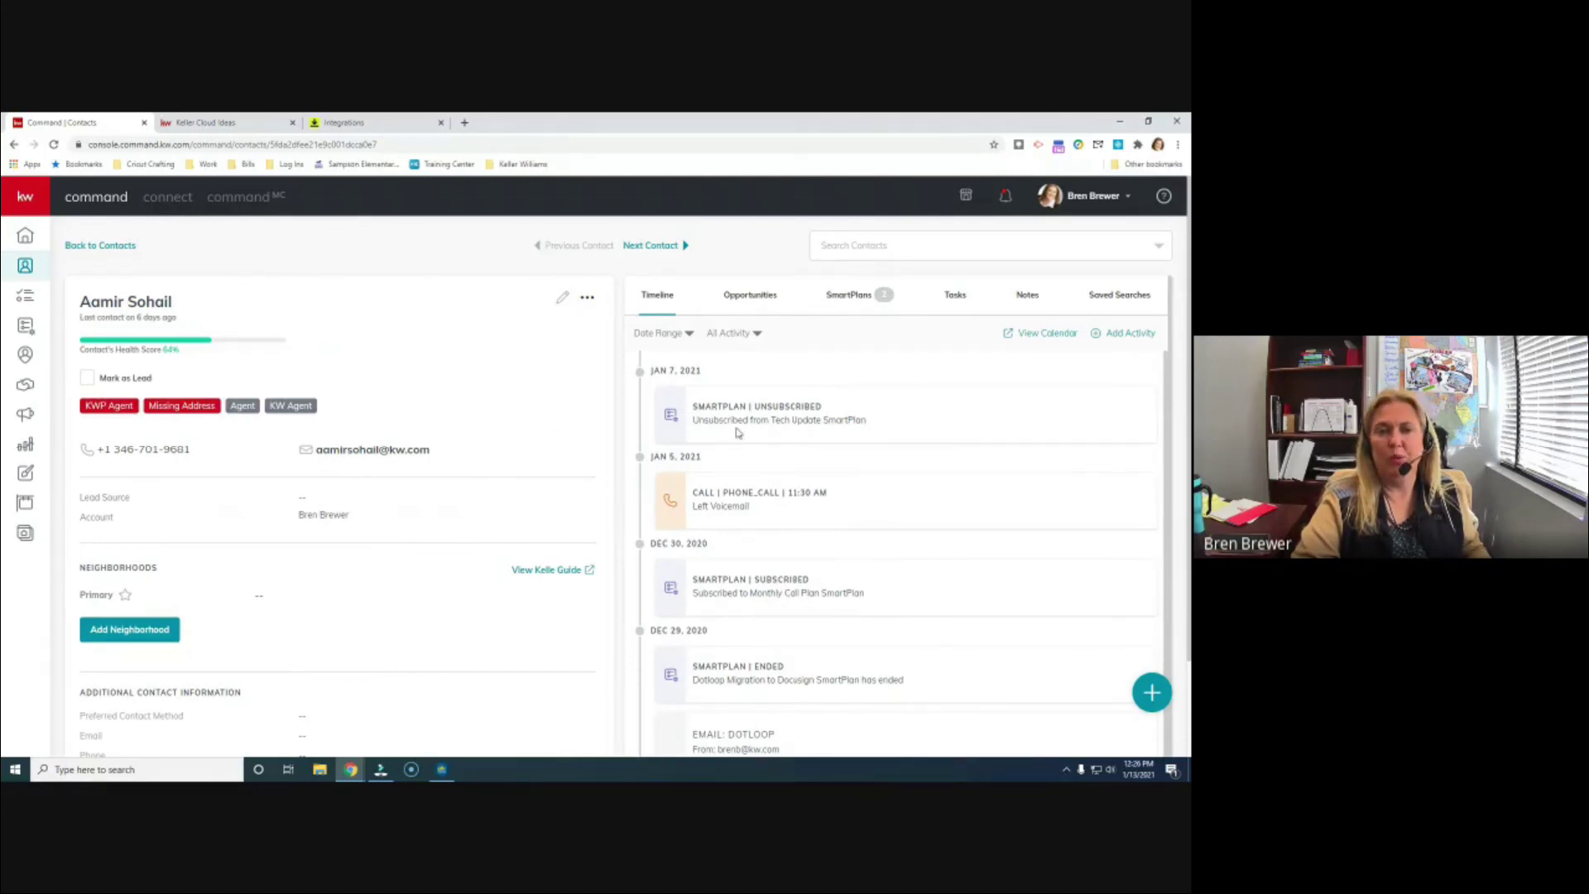
Step: Return to the home dashboard and preview the Thank You Card from the new design templates, closing the preview when done
{"action": "left_click", "coordinate": [25, 237]}
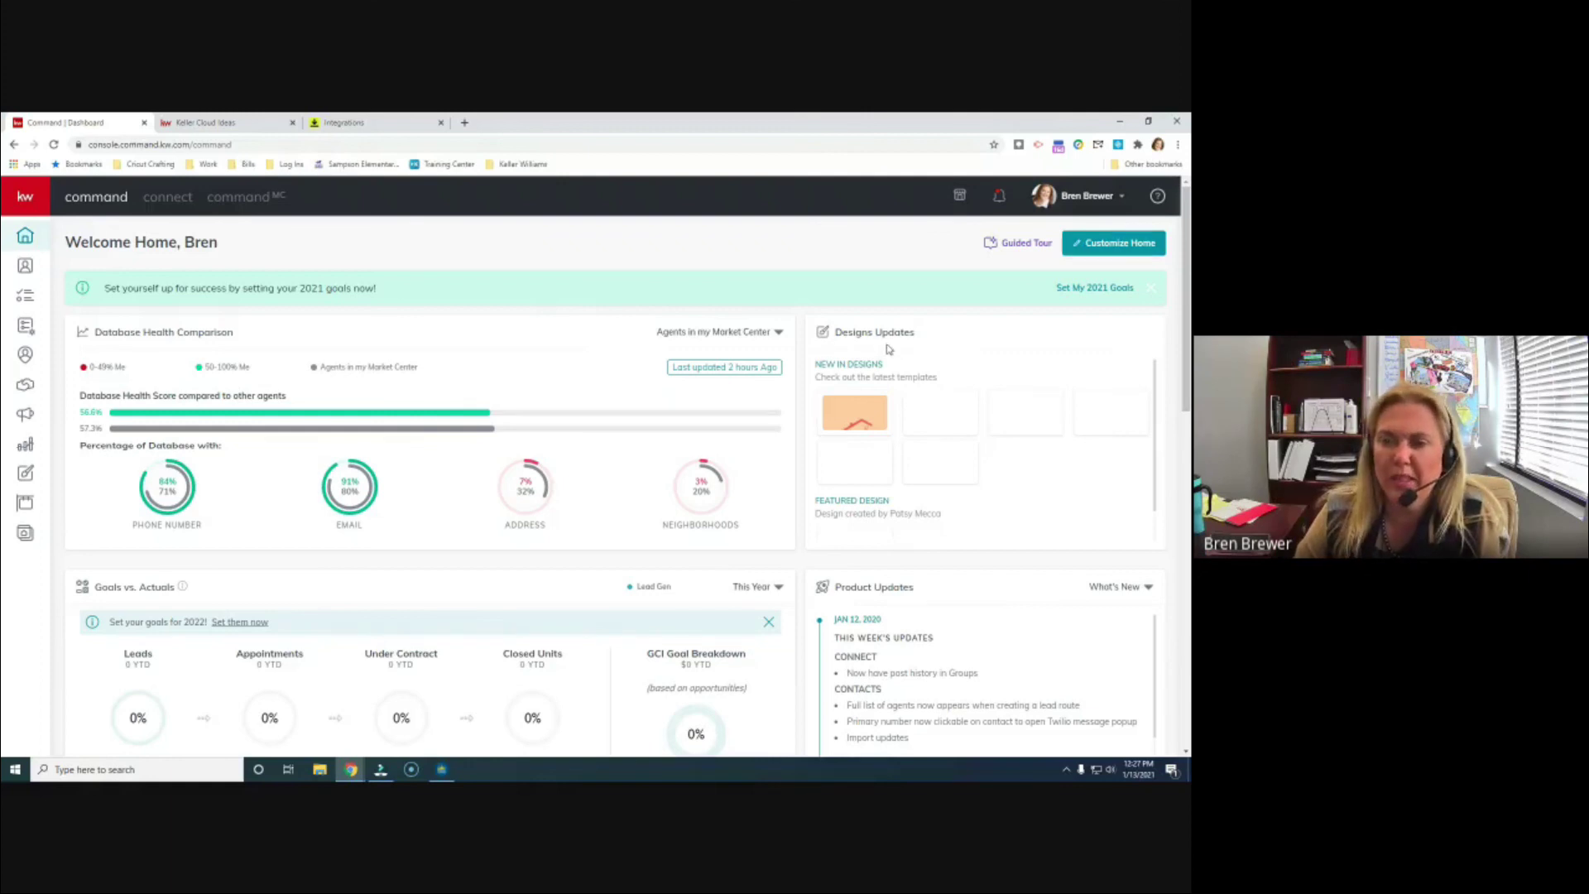
{"action": "scroll", "coordinate": [890, 349], "scroll_direction": "down", "scroll_amount": 1}
{"action": "scroll", "coordinate": [890, 351], "scroll_direction": "up", "scroll_amount": 1}
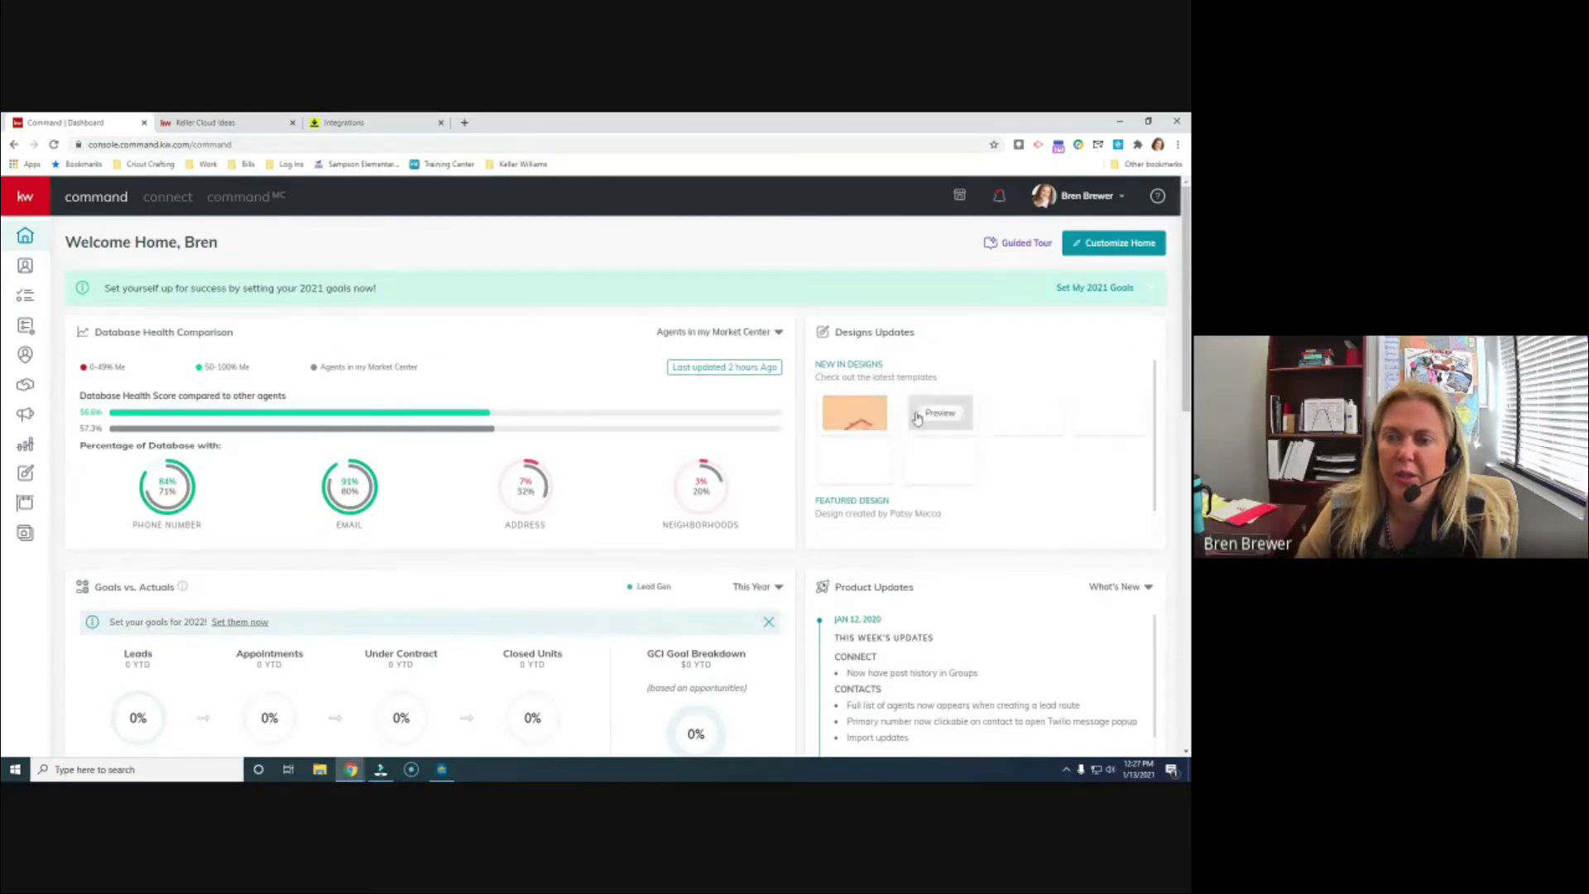
{"action": "scroll", "coordinate": [927, 455], "scroll_direction": "down", "scroll_amount": 3}
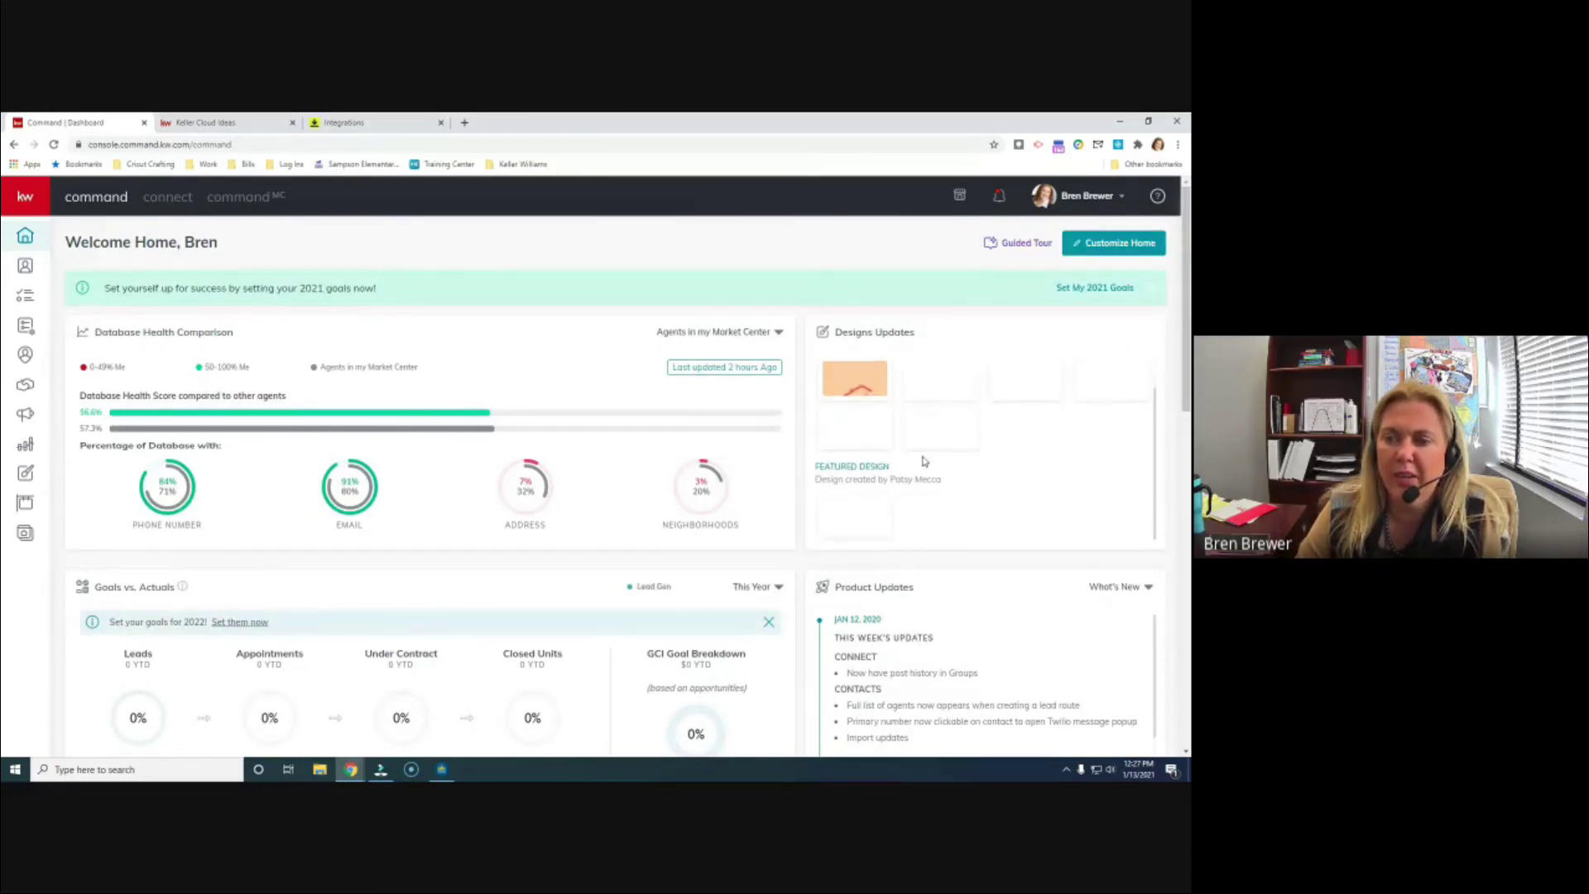
{"action": "scroll", "coordinate": [853, 463], "scroll_direction": "up", "scroll_amount": 3}
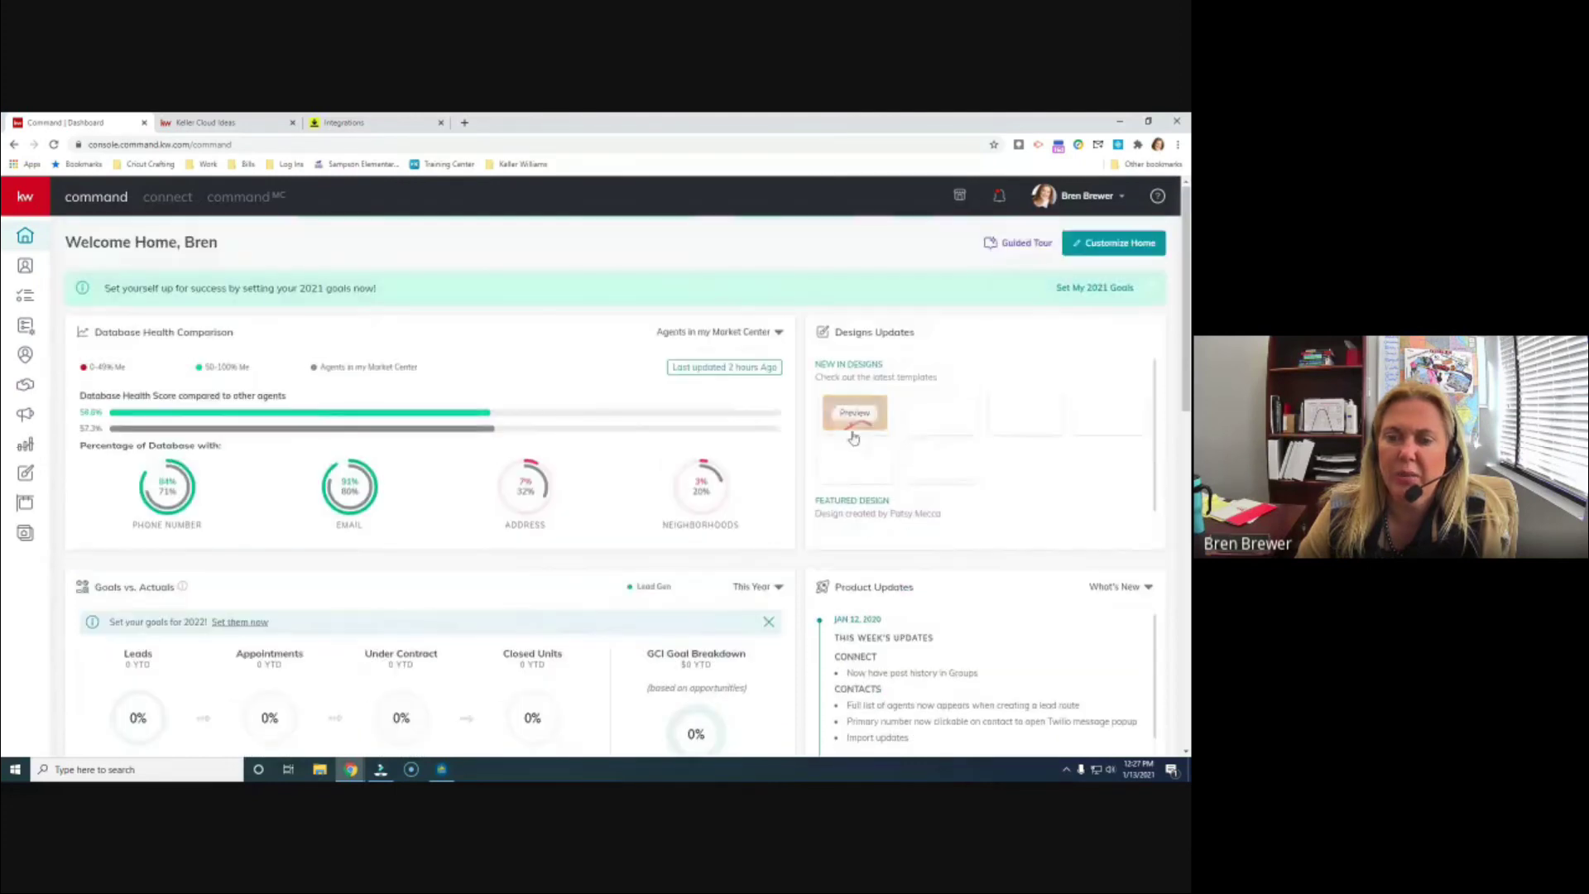
{"action": "left_click", "coordinate": [852, 426]}
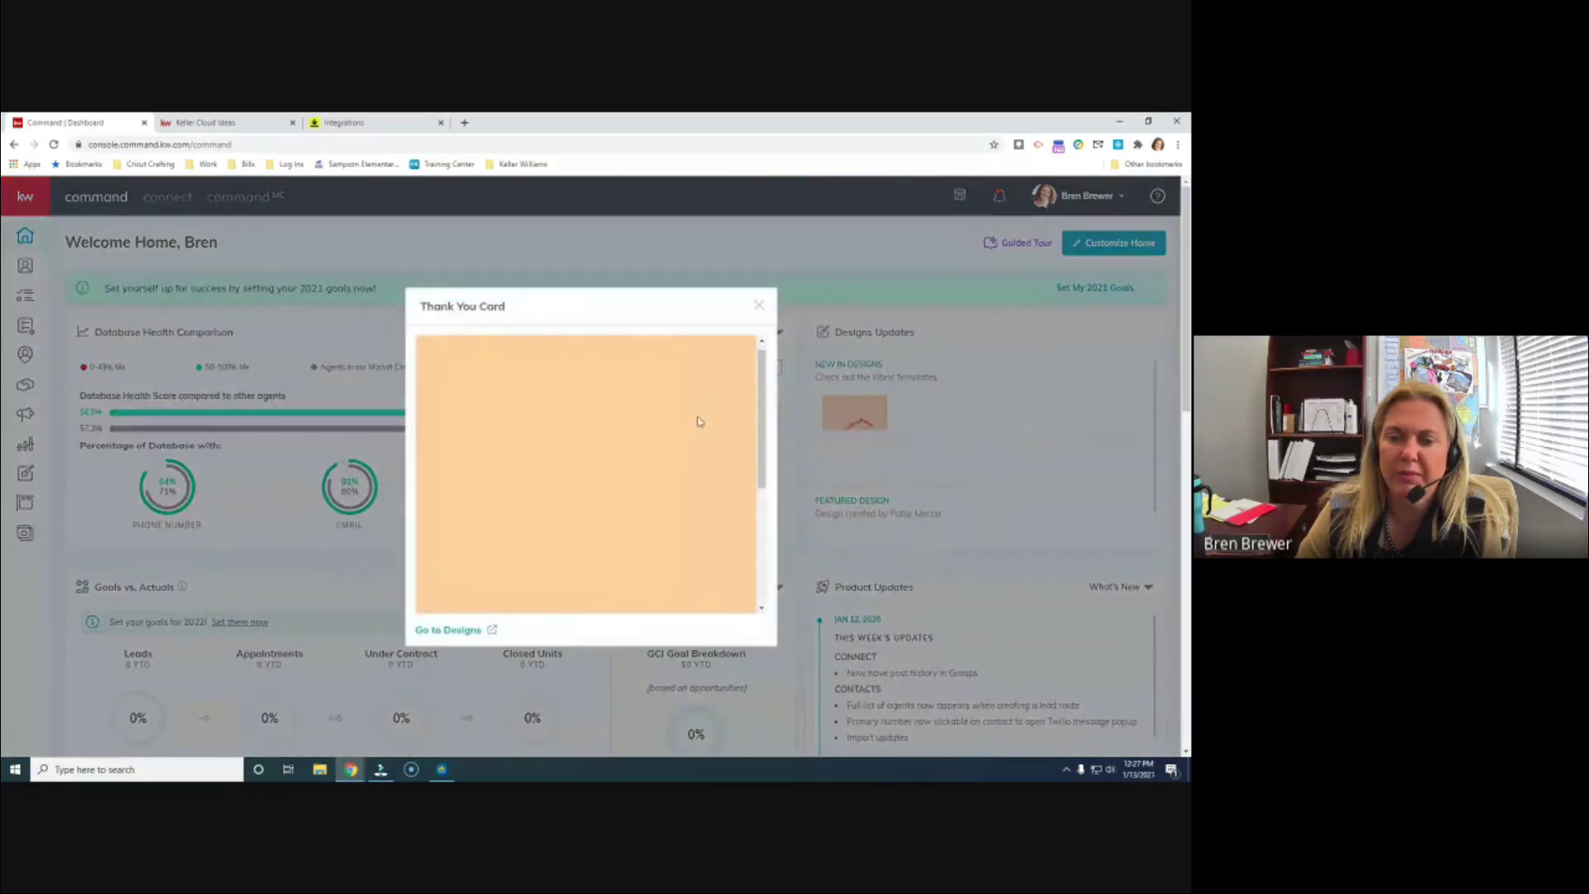
{"action": "scroll", "coordinate": [699, 422], "scroll_direction": "down", "scroll_amount": 3}
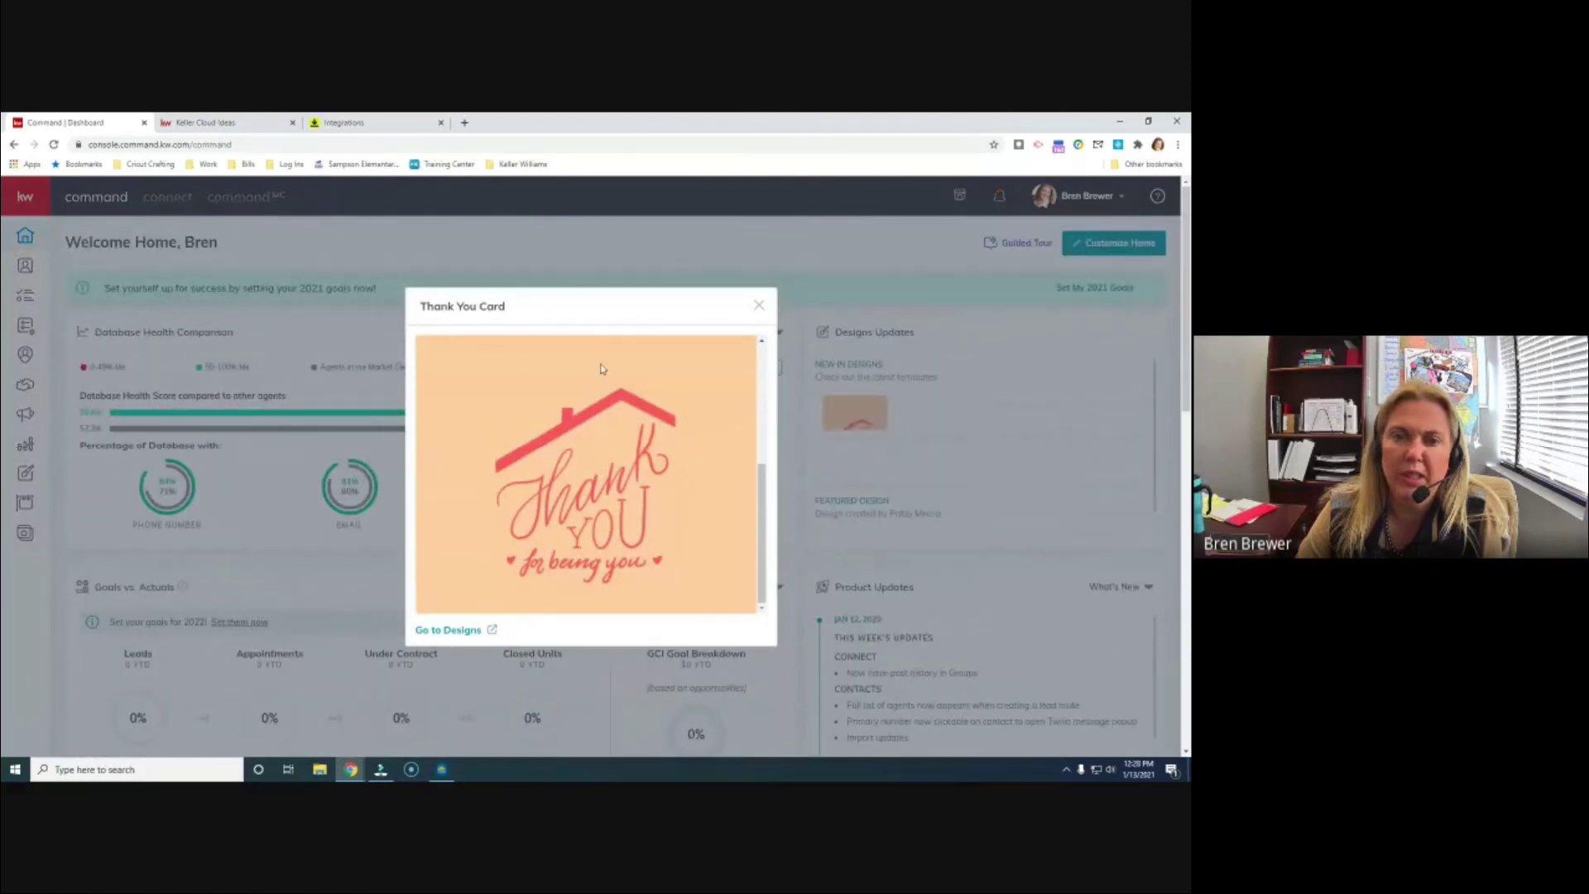
{"action": "left_click", "coordinate": [759, 306]}
Step: Try to preview other new templates in Designs Updates and close each preview
{"action": "left_click", "coordinate": [855, 414]}
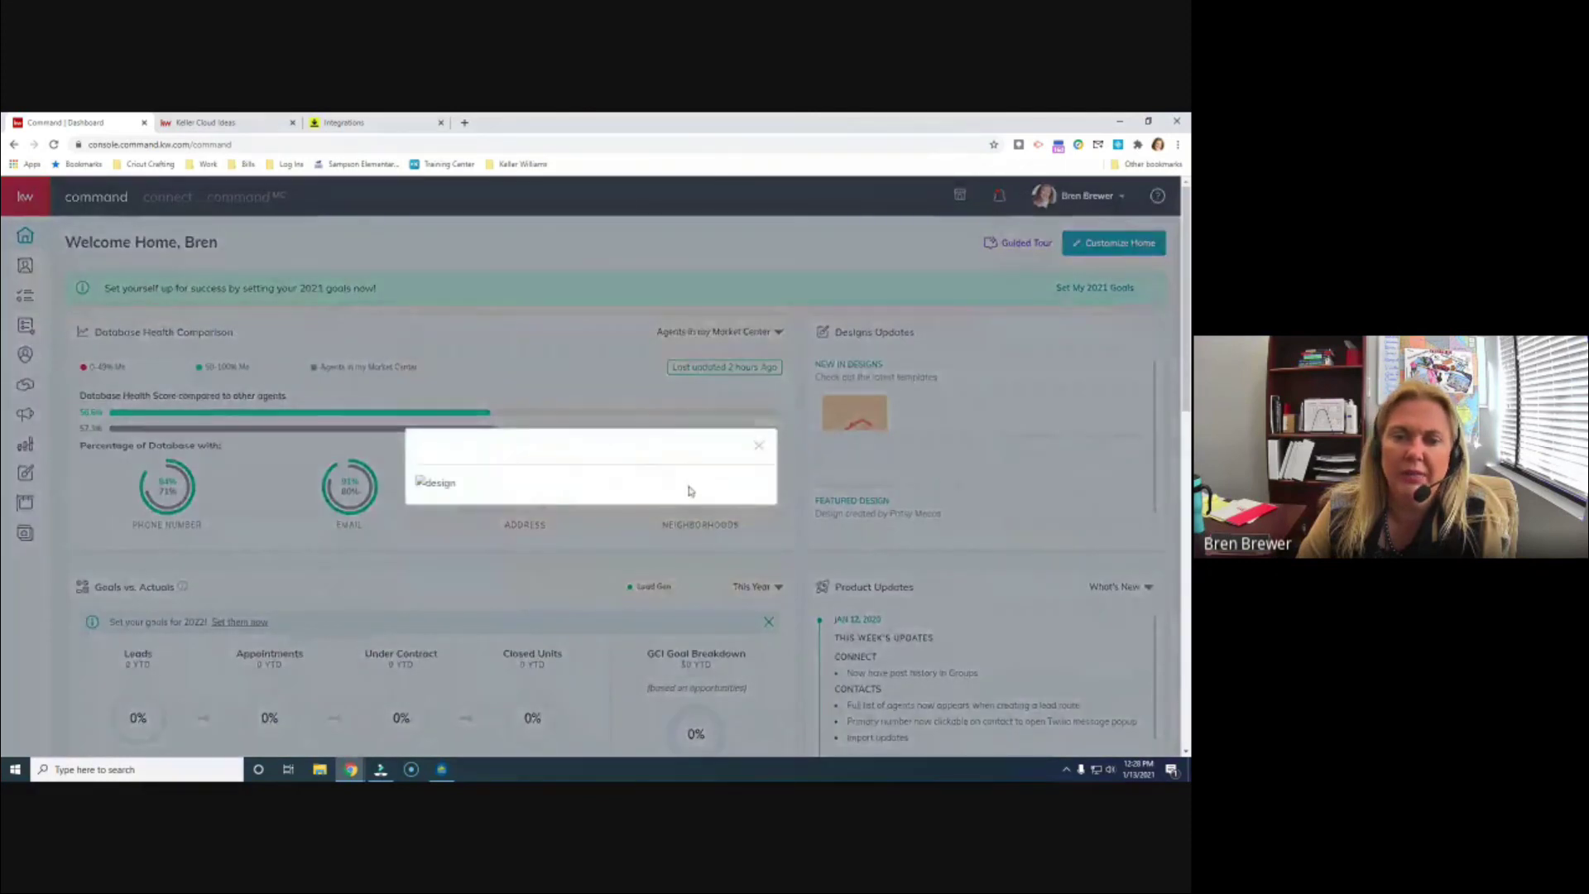
{"action": "left_click", "coordinate": [758, 446]}
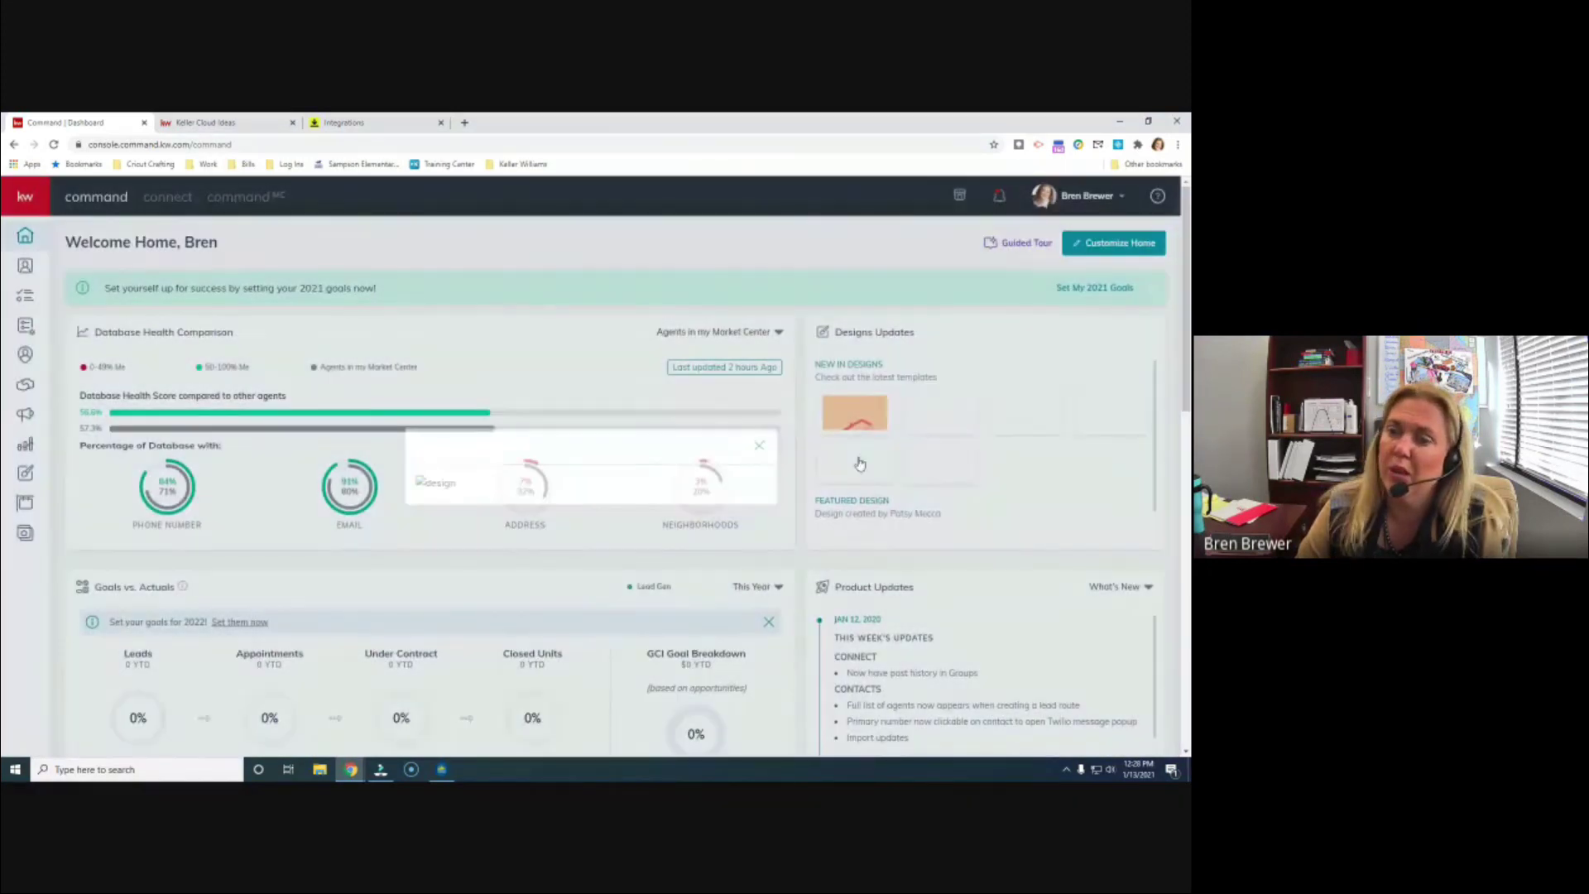
{"action": "left_click", "coordinate": [1025, 412]}
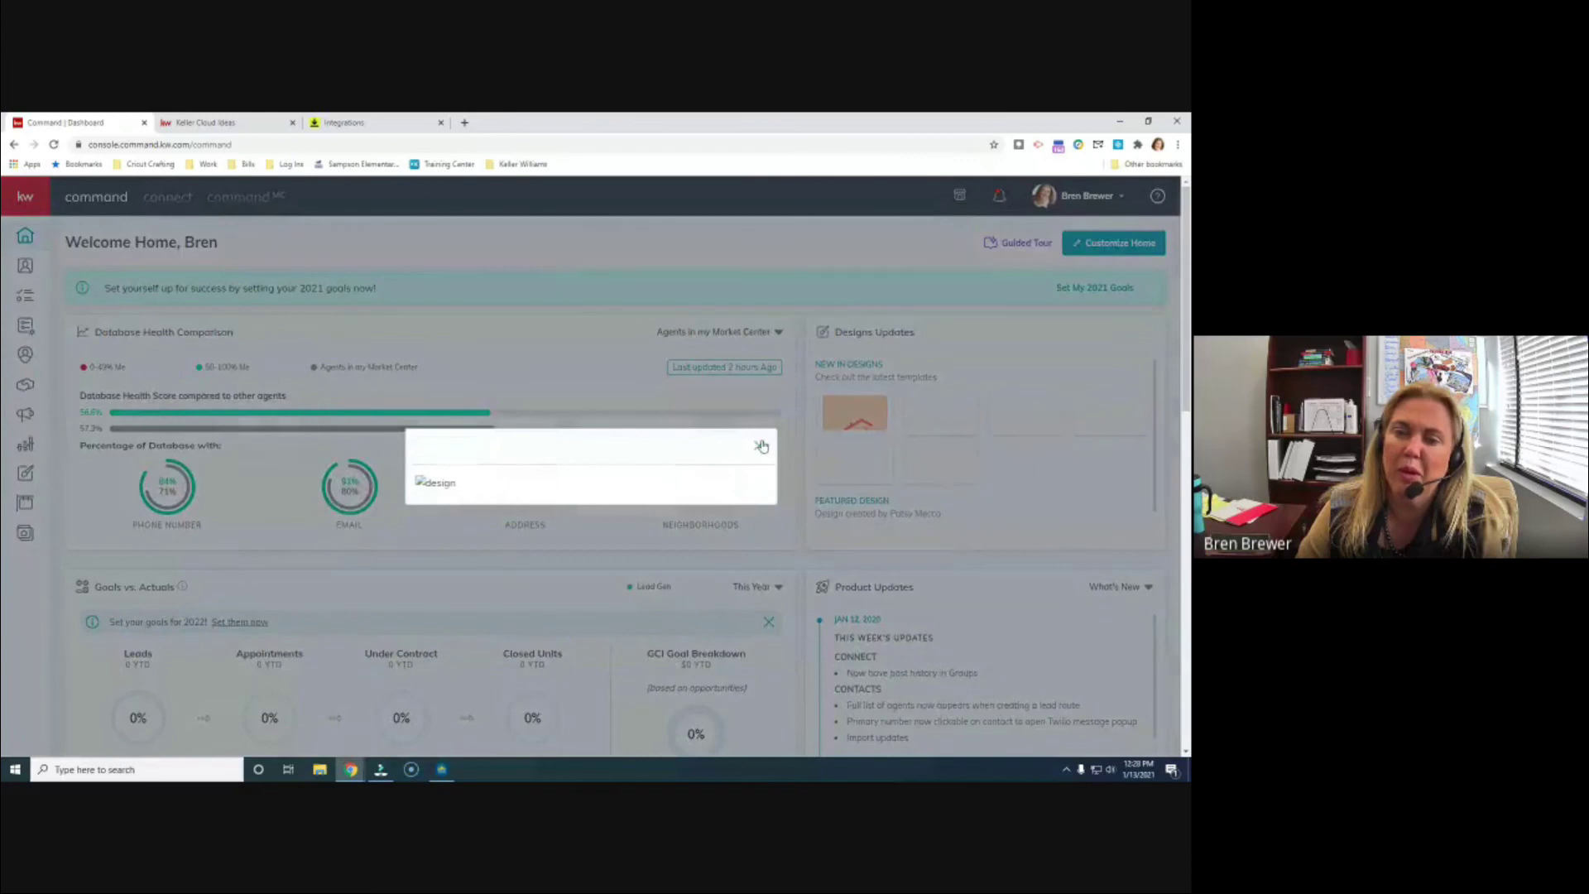
{"action": "left_click", "coordinate": [758, 446]}
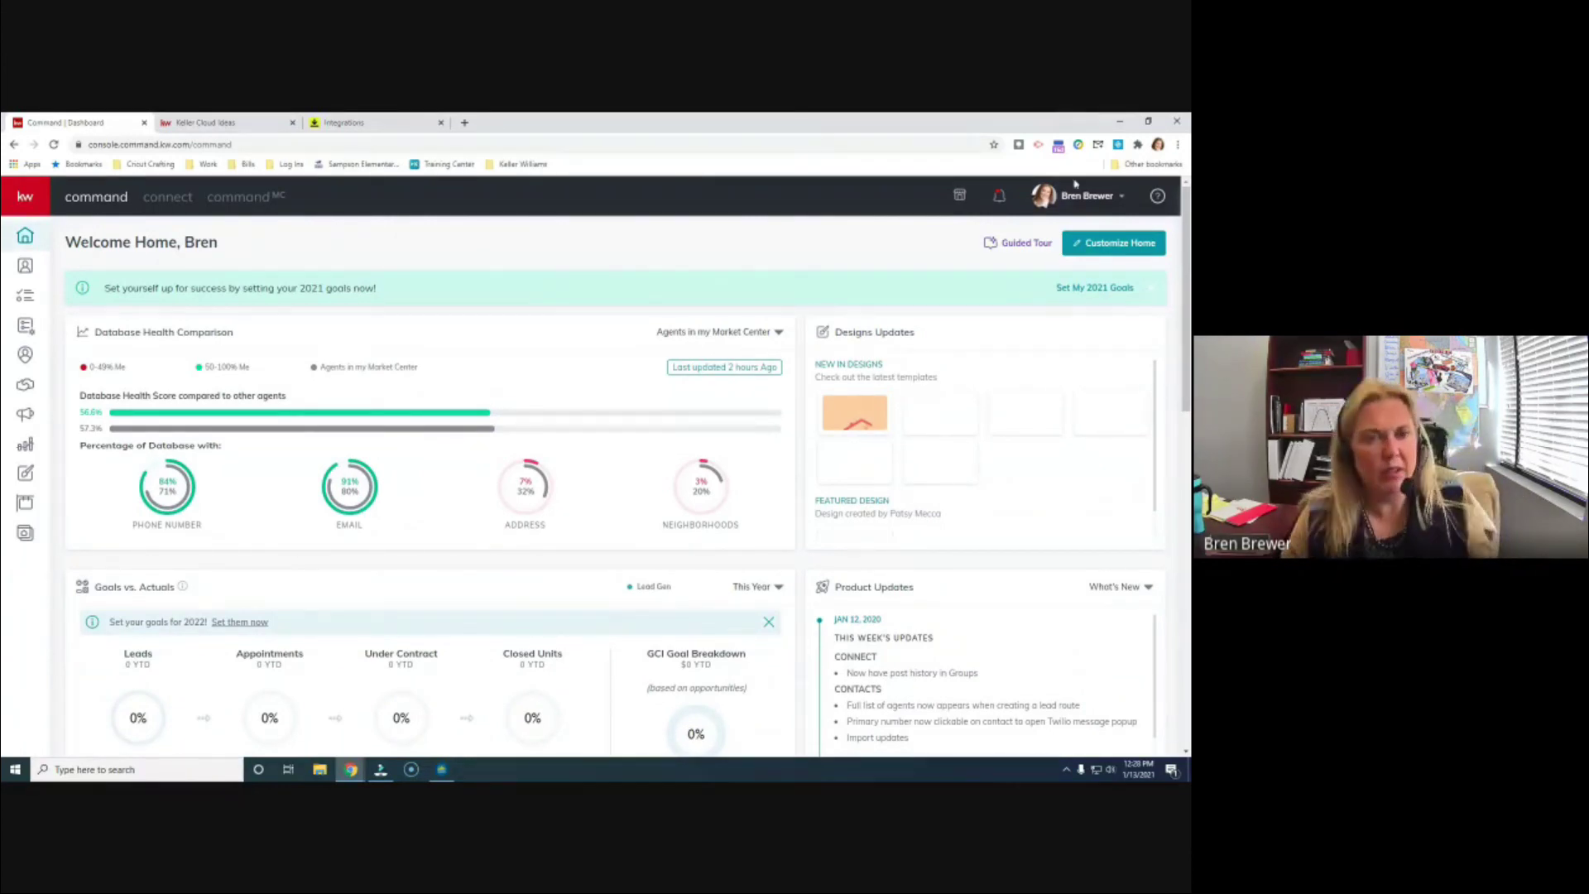
Step: Open the kw.webrand.com design templates in a new browser tab
{"action": "left_click", "coordinate": [464, 123]}
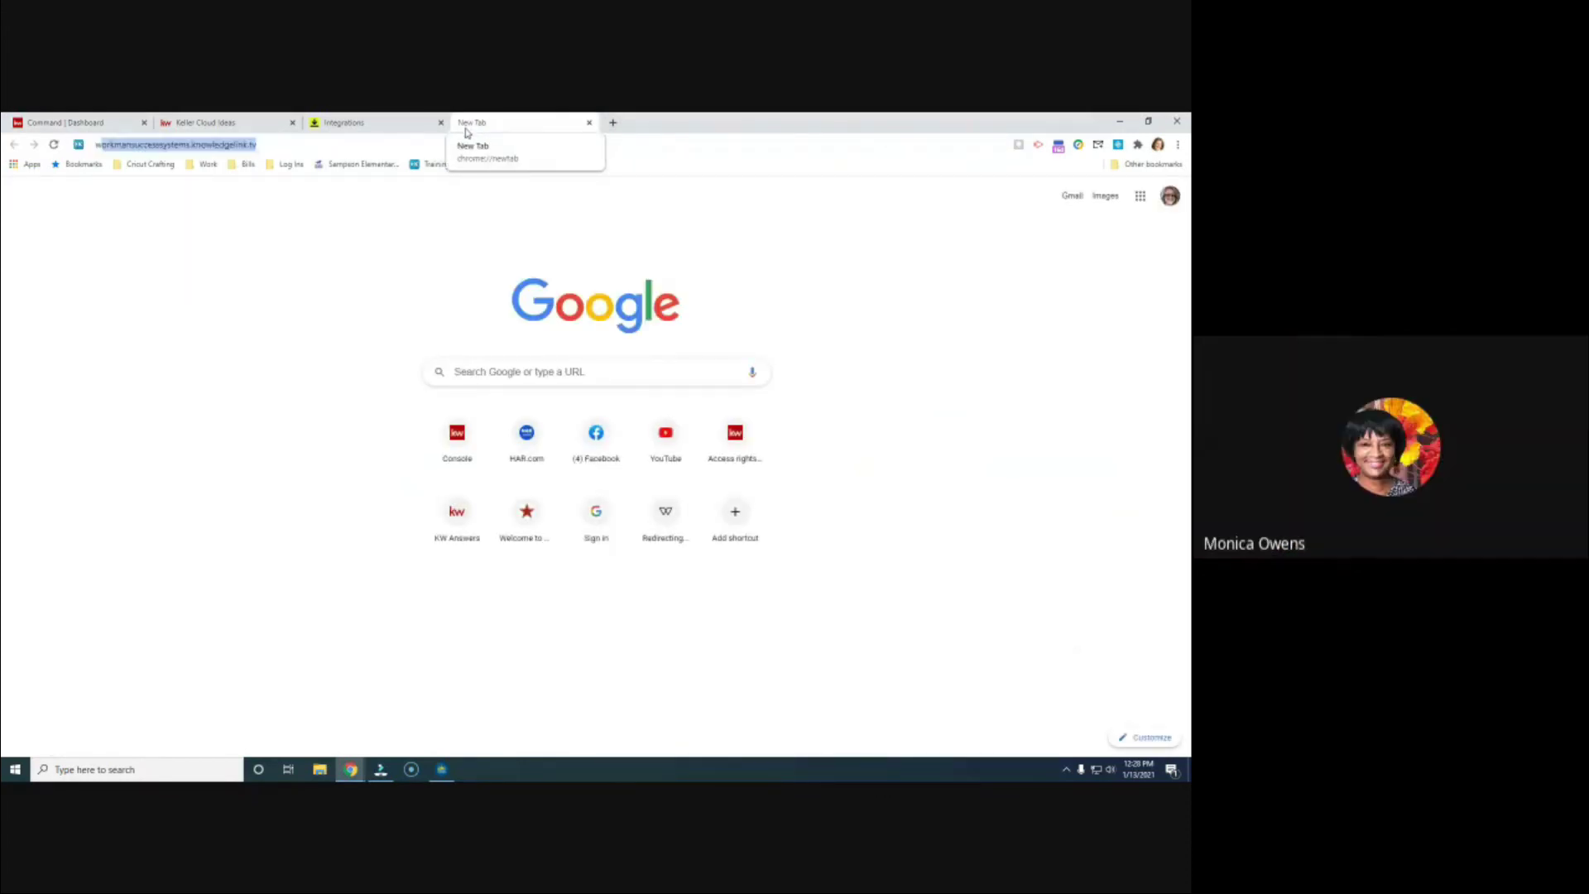
{"action": "type", "text": "we"}
{"action": "type", "text": "kw.we"}
{"action": "key", "text": "Return"}
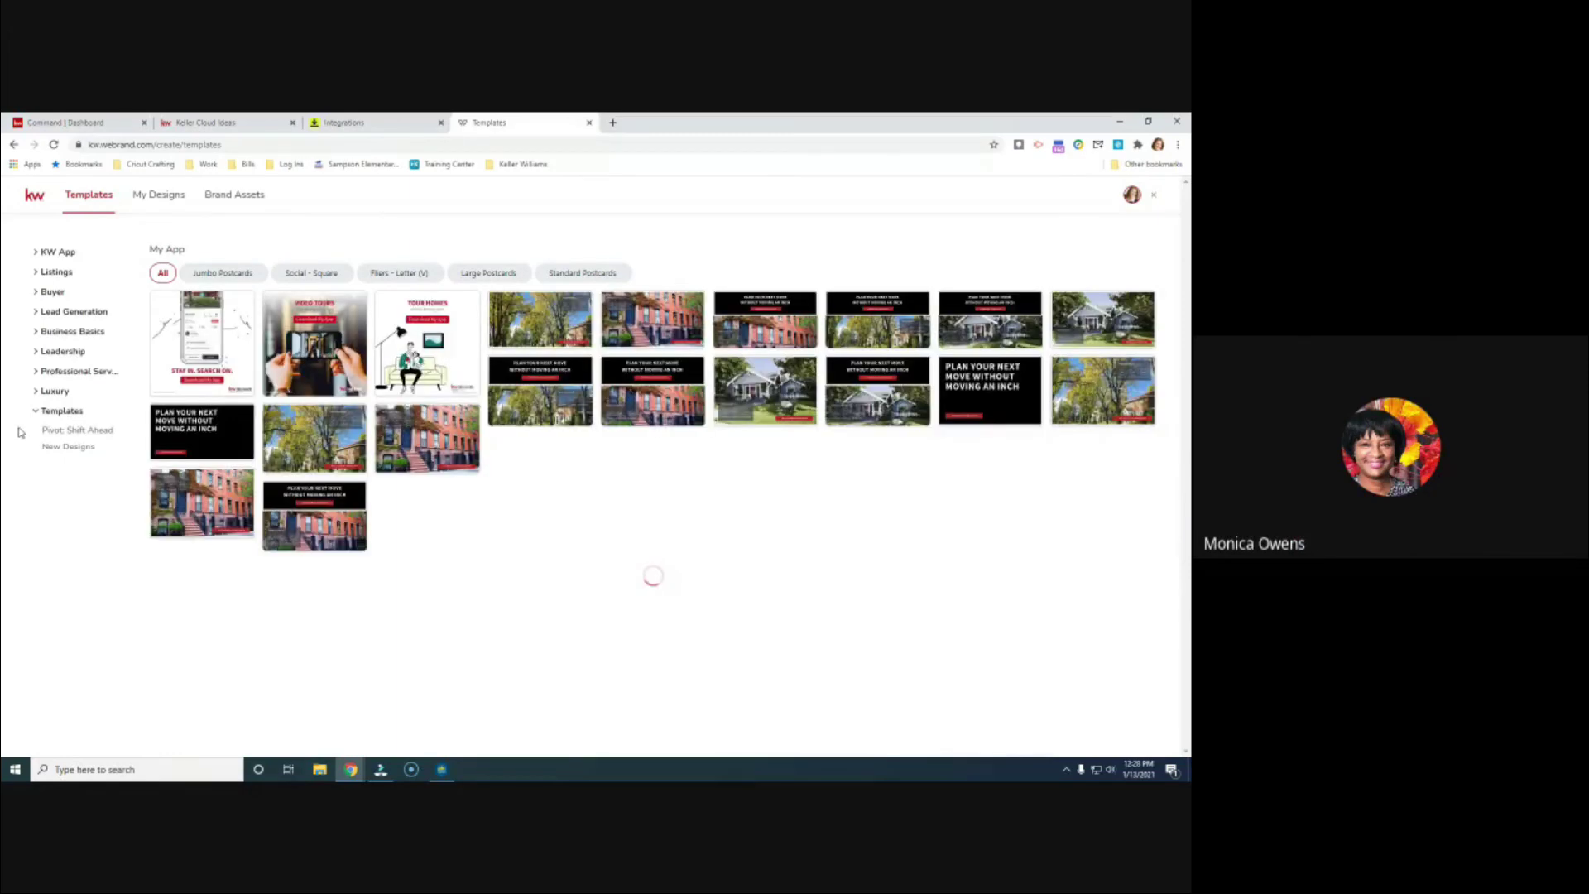
Step: Open the first Listing Presentation template from the Listings category for editing
{"action": "left_click", "coordinate": [58, 273]}
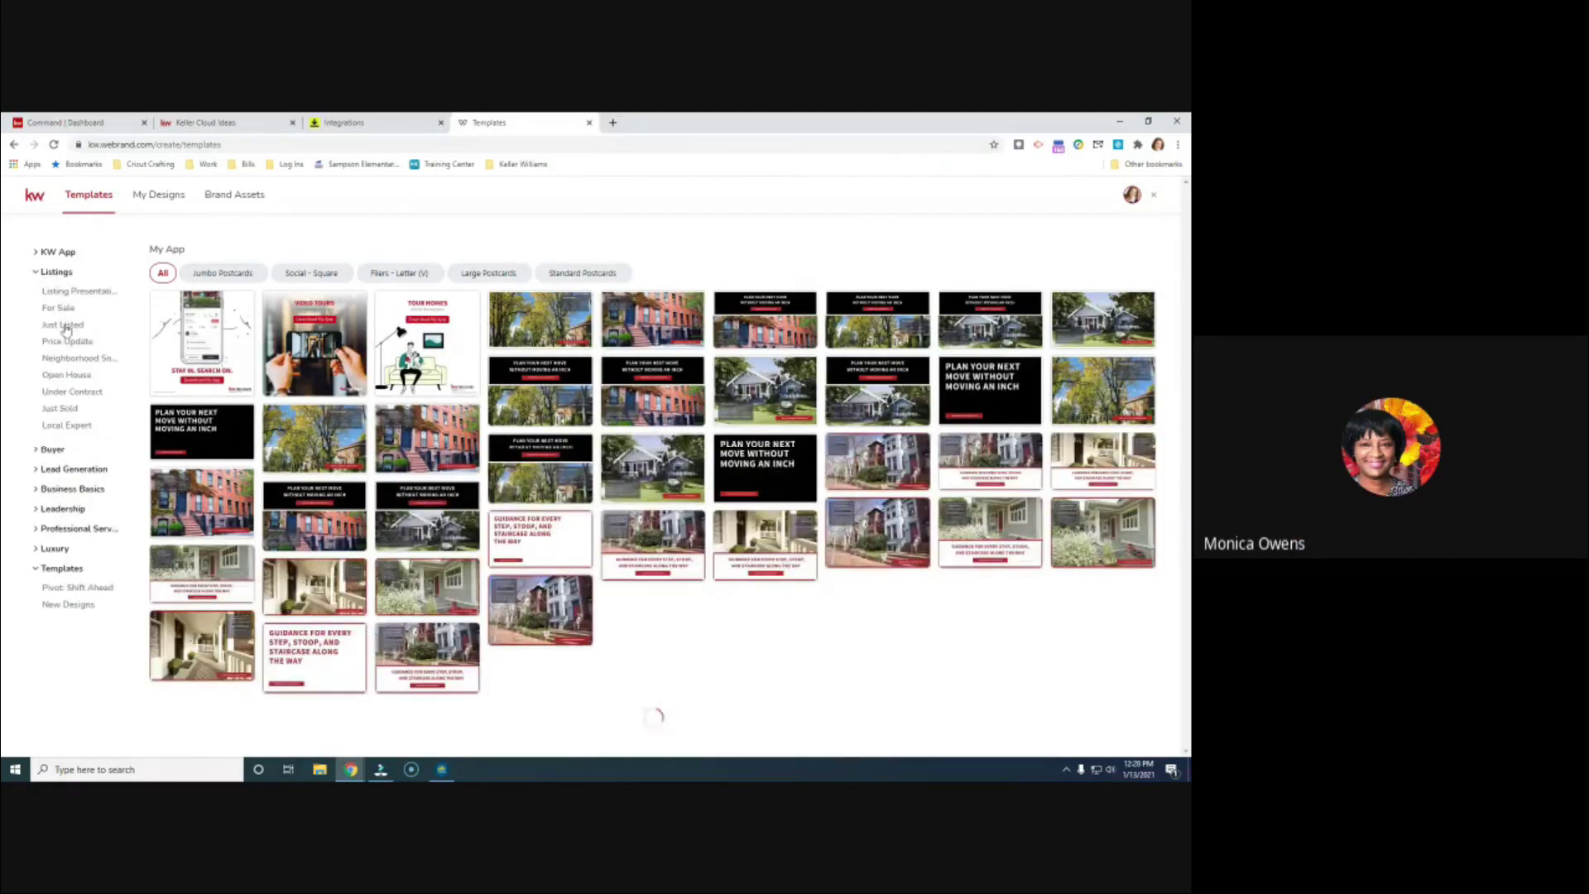
{"action": "left_click", "coordinate": [66, 293]}
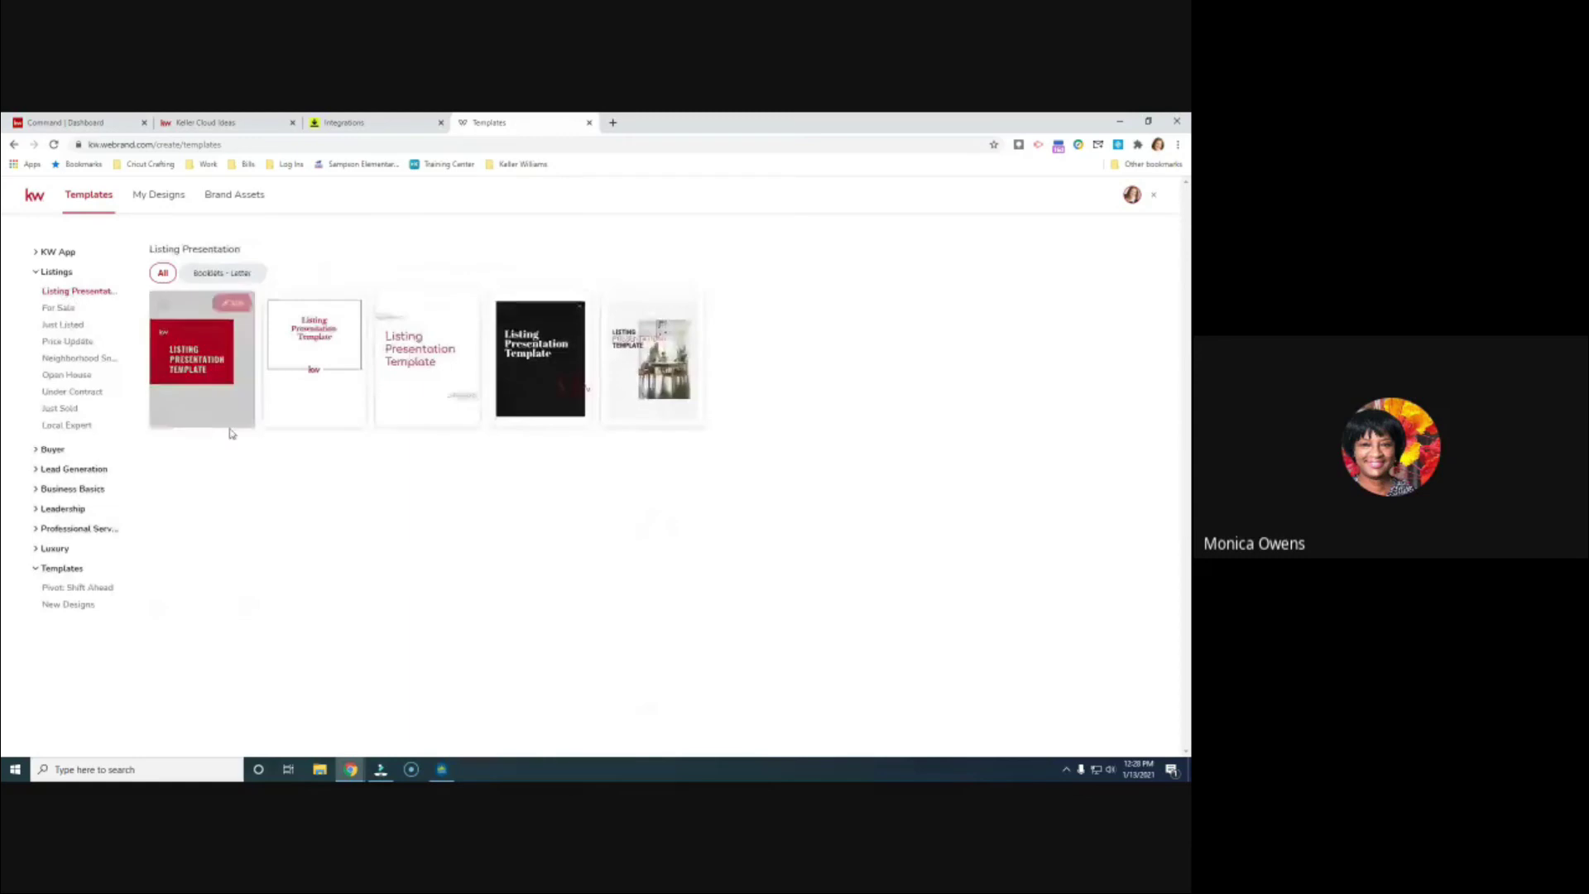
{"action": "left_click", "coordinate": [226, 305]}
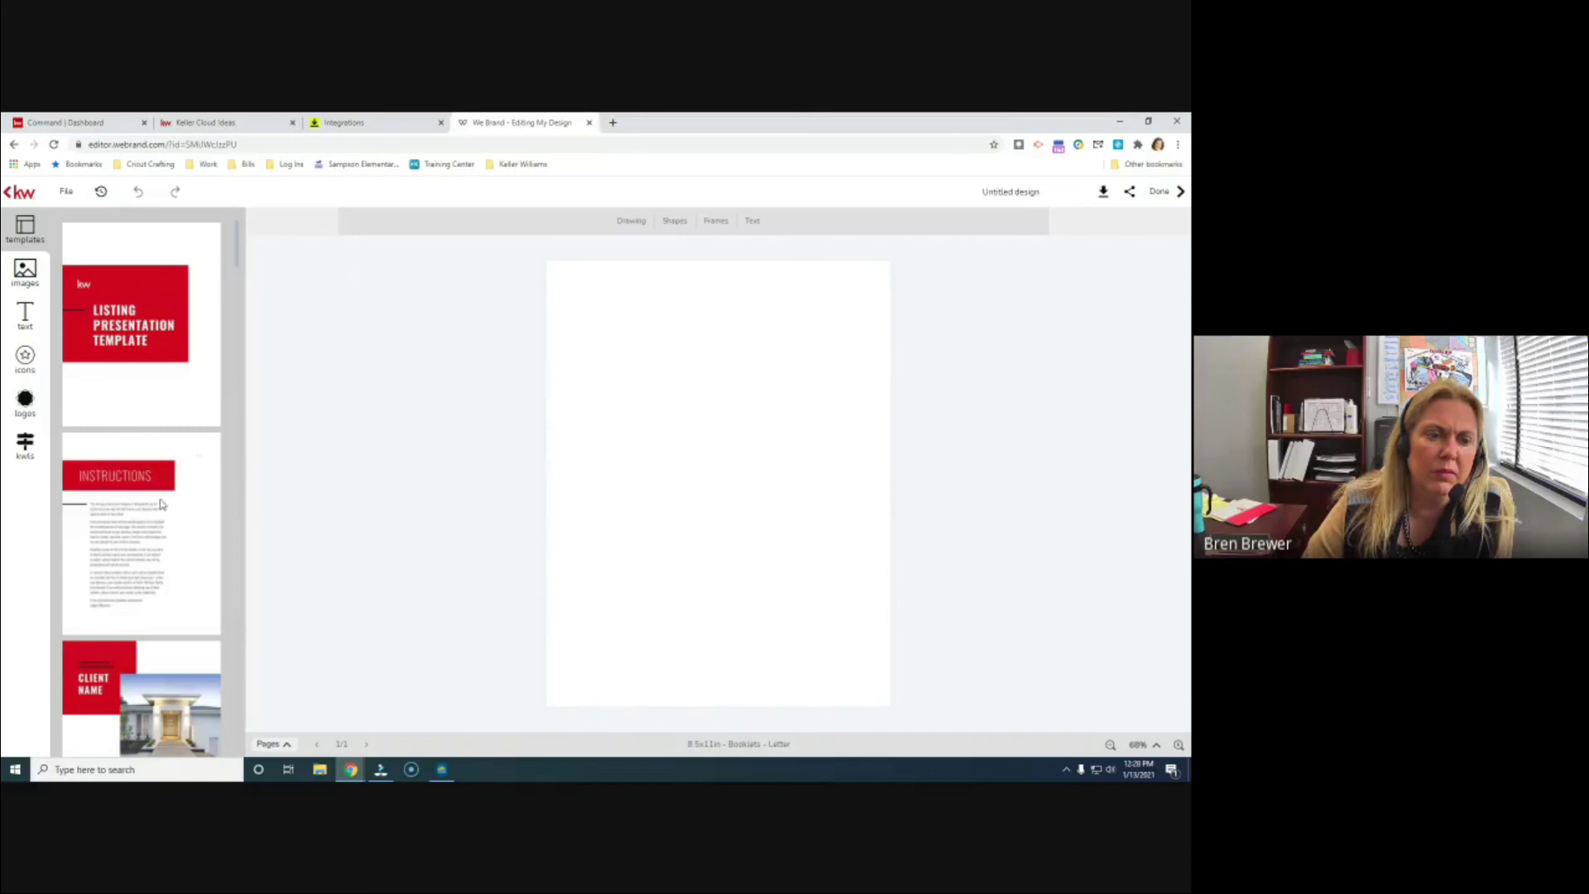
Step: Browse the page layouts of the listing presentation template and return to the template gallery
{"action": "scroll", "coordinate": [166, 503], "scroll_direction": "down", "scroll_amount": 5}
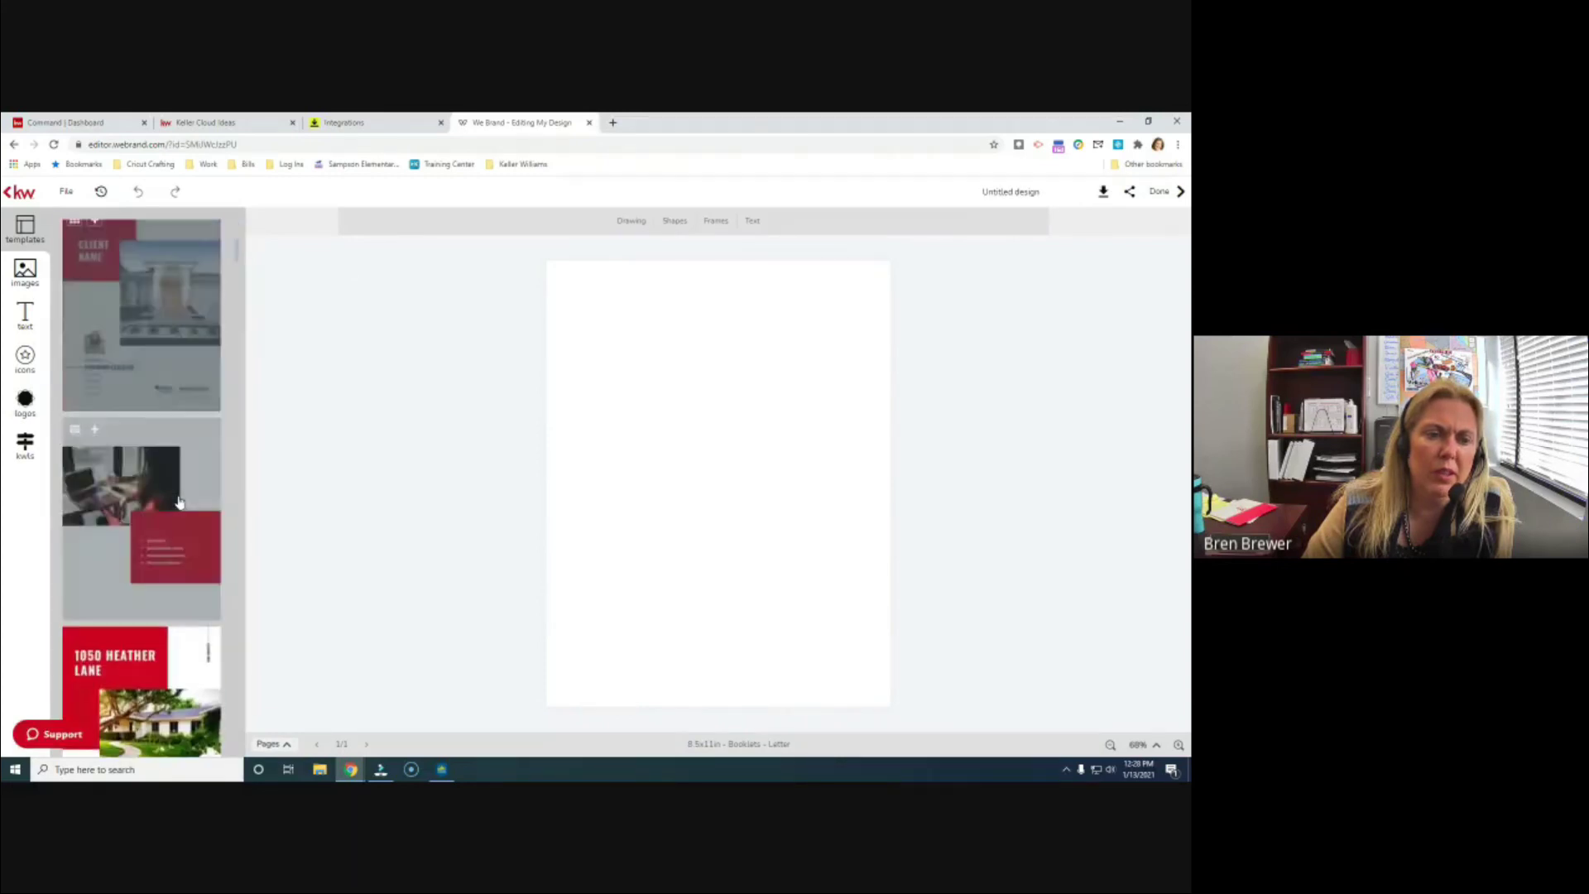
{"action": "scroll", "coordinate": [182, 505], "scroll_direction": "down", "scroll_amount": 5}
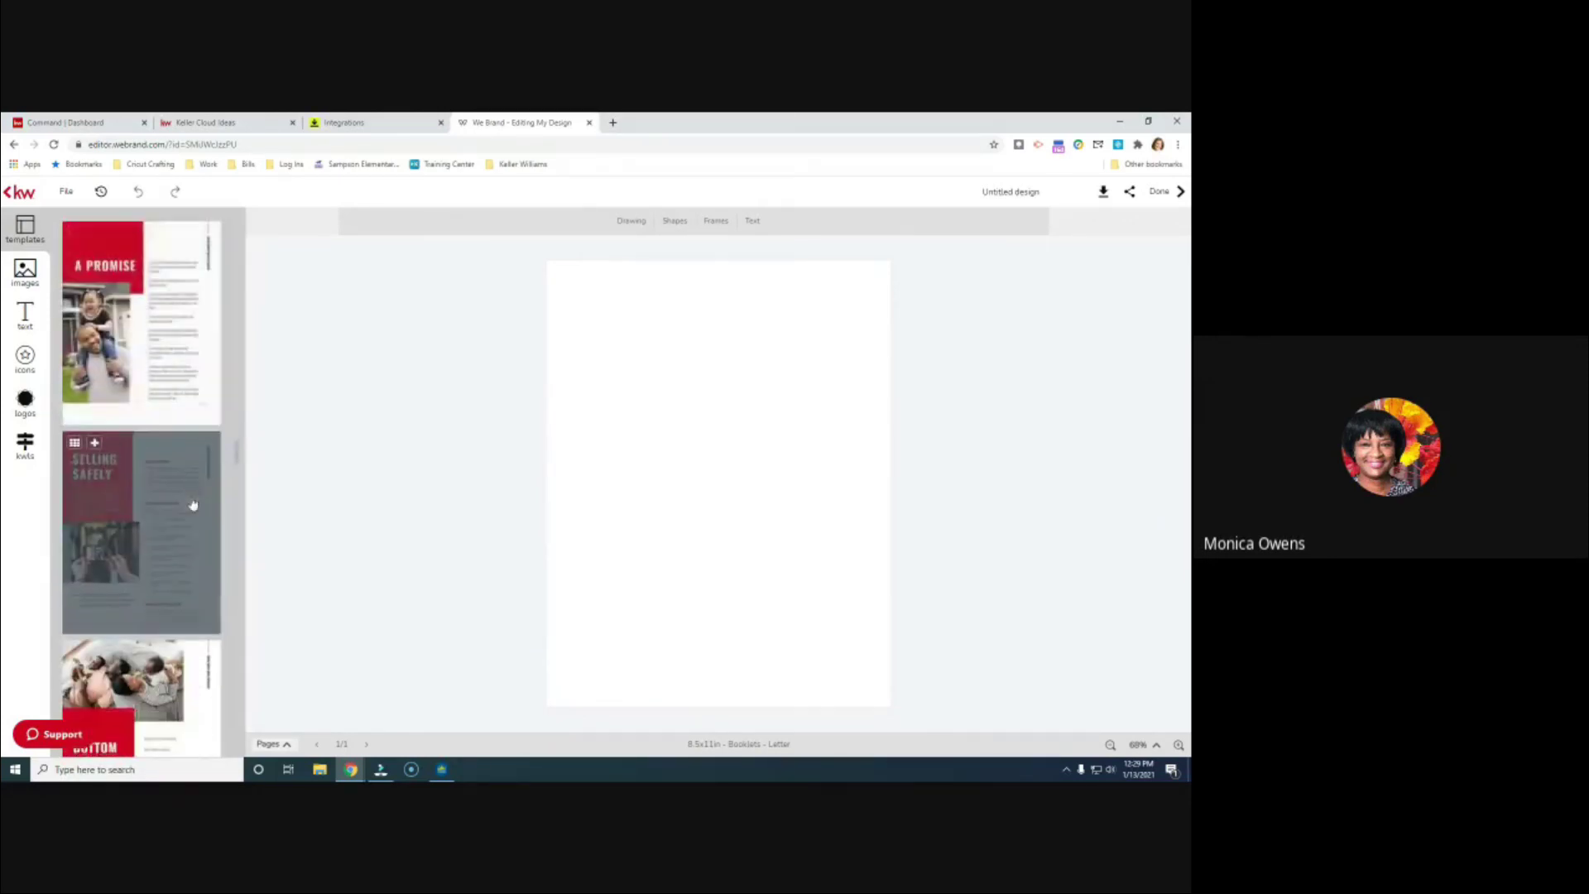
{"action": "scroll", "coordinate": [192, 504], "scroll_direction": "down", "scroll_amount": 10}
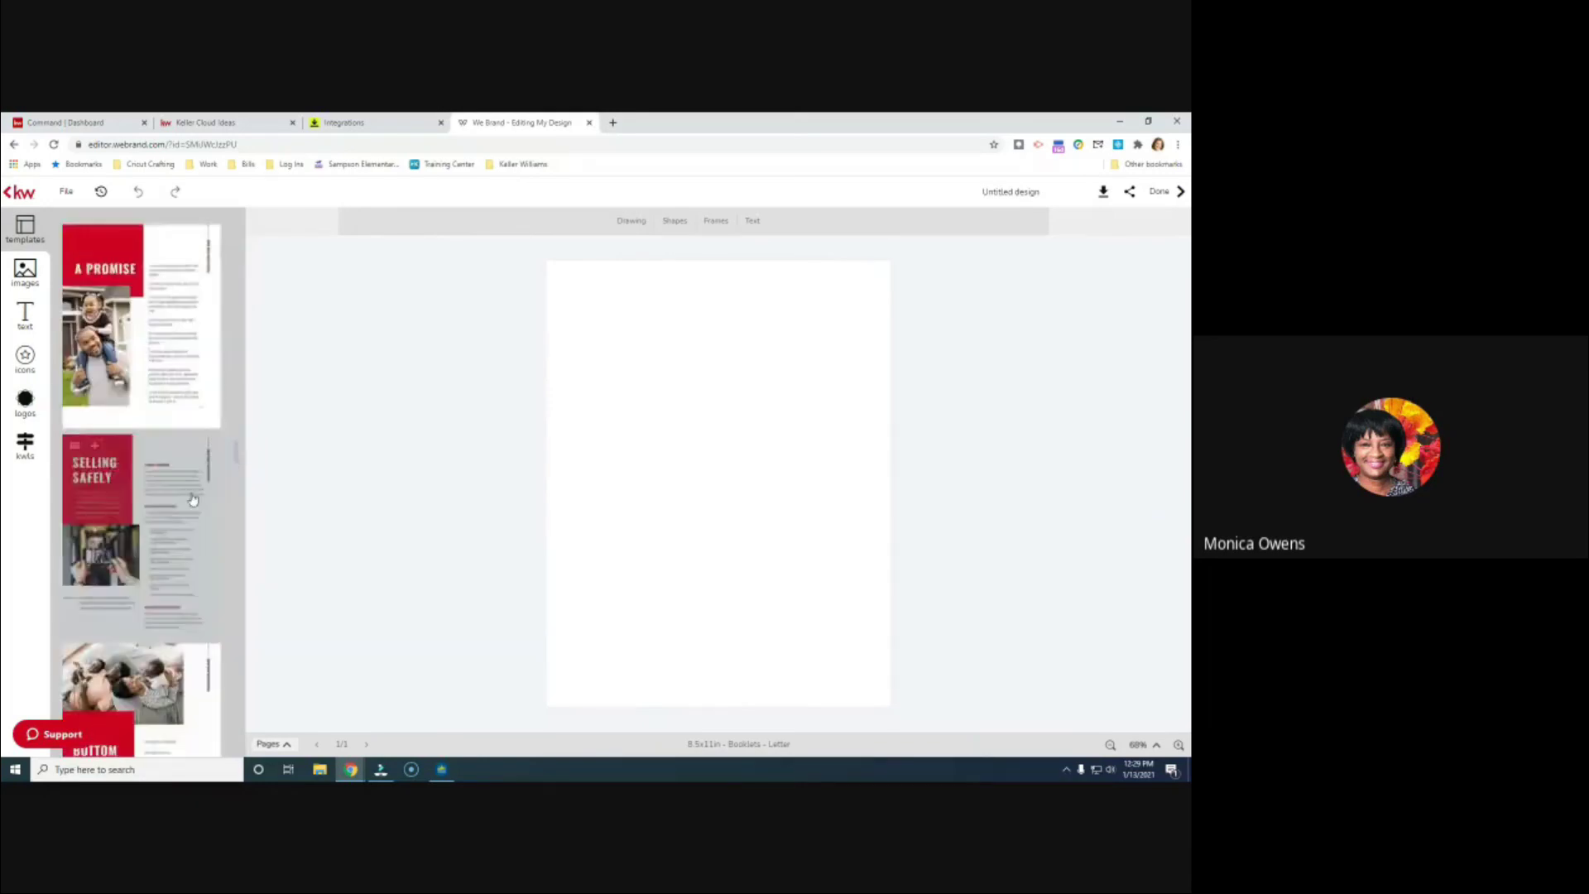
{"action": "scroll", "coordinate": [135, 469], "scroll_direction": "up", "scroll_amount": 5}
{"action": "left_click", "coordinate": [11, 194]}
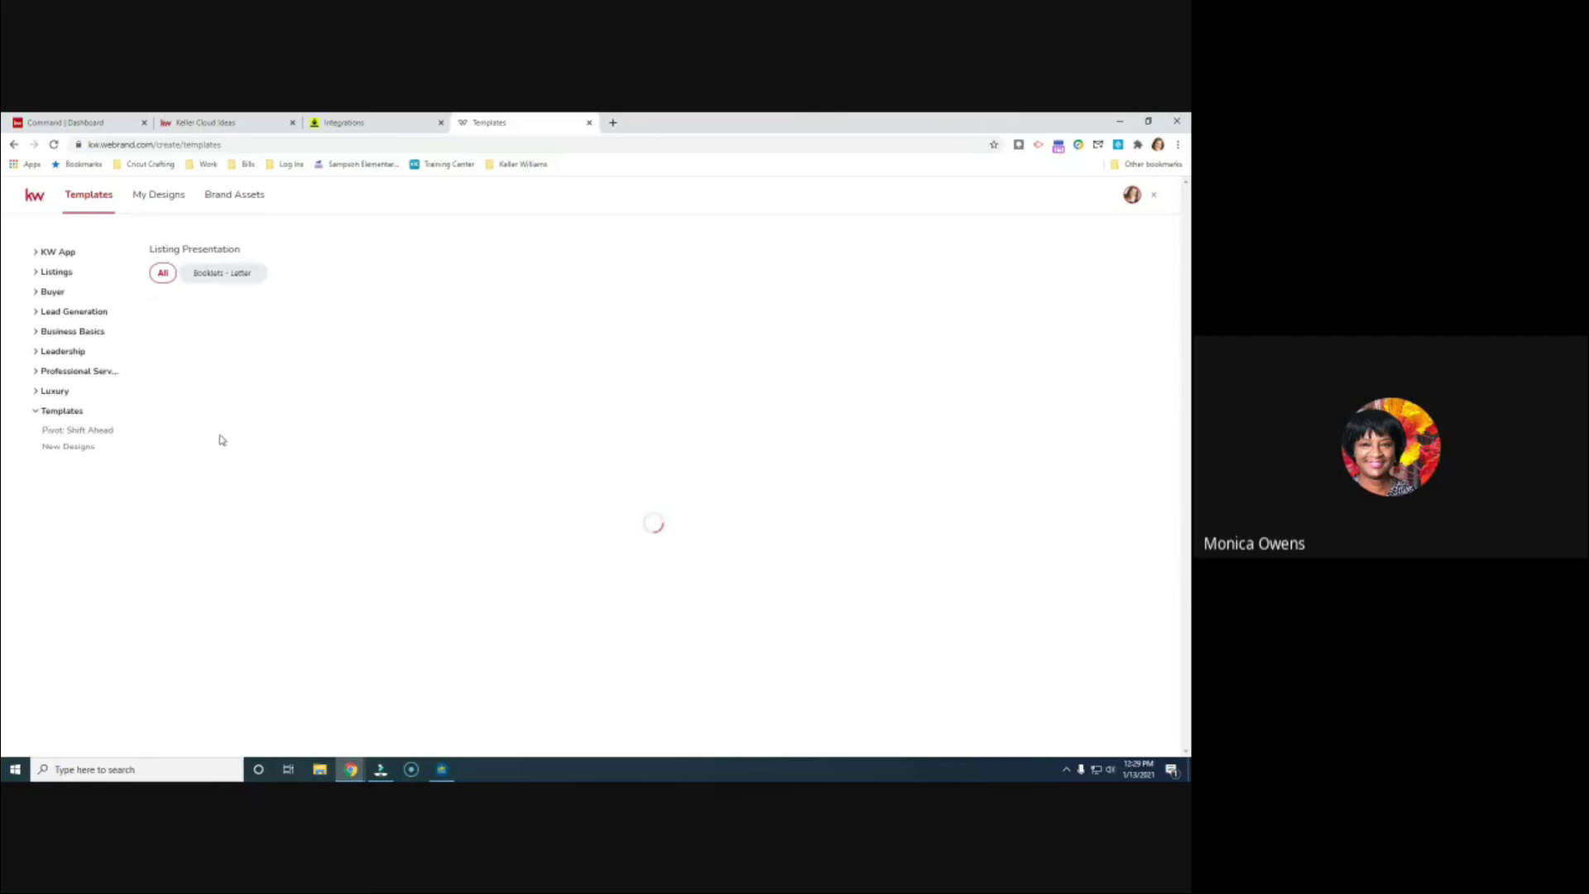
Step: Expand the Lead Generation, Business Basics and Leadership template categories to view their subcategories
{"action": "left_click", "coordinate": [59, 313]}
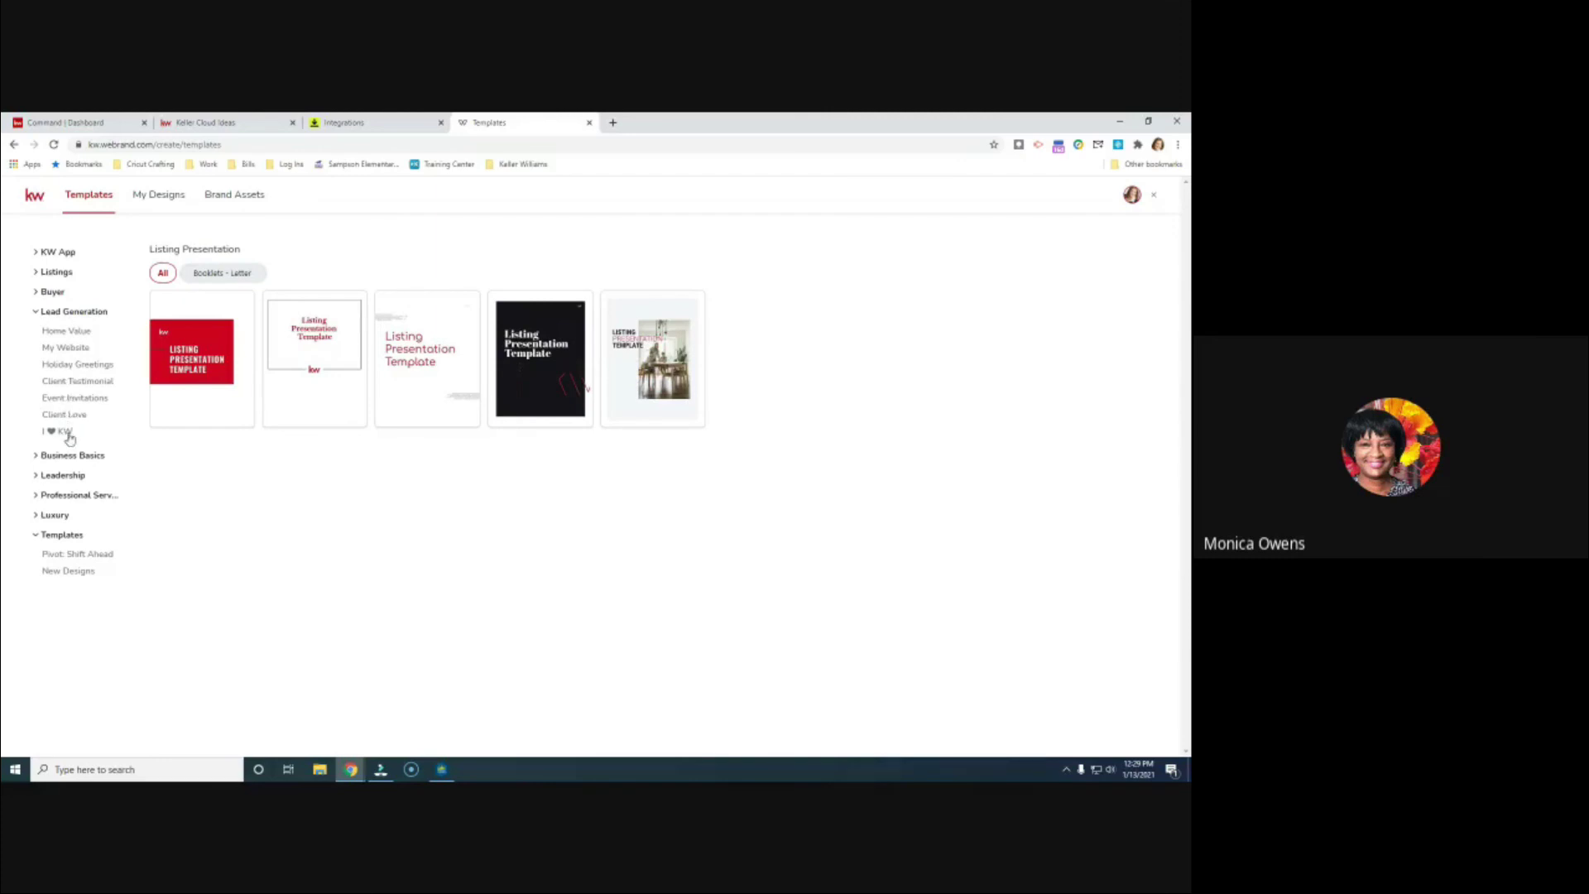
{"action": "left_click", "coordinate": [71, 458]}
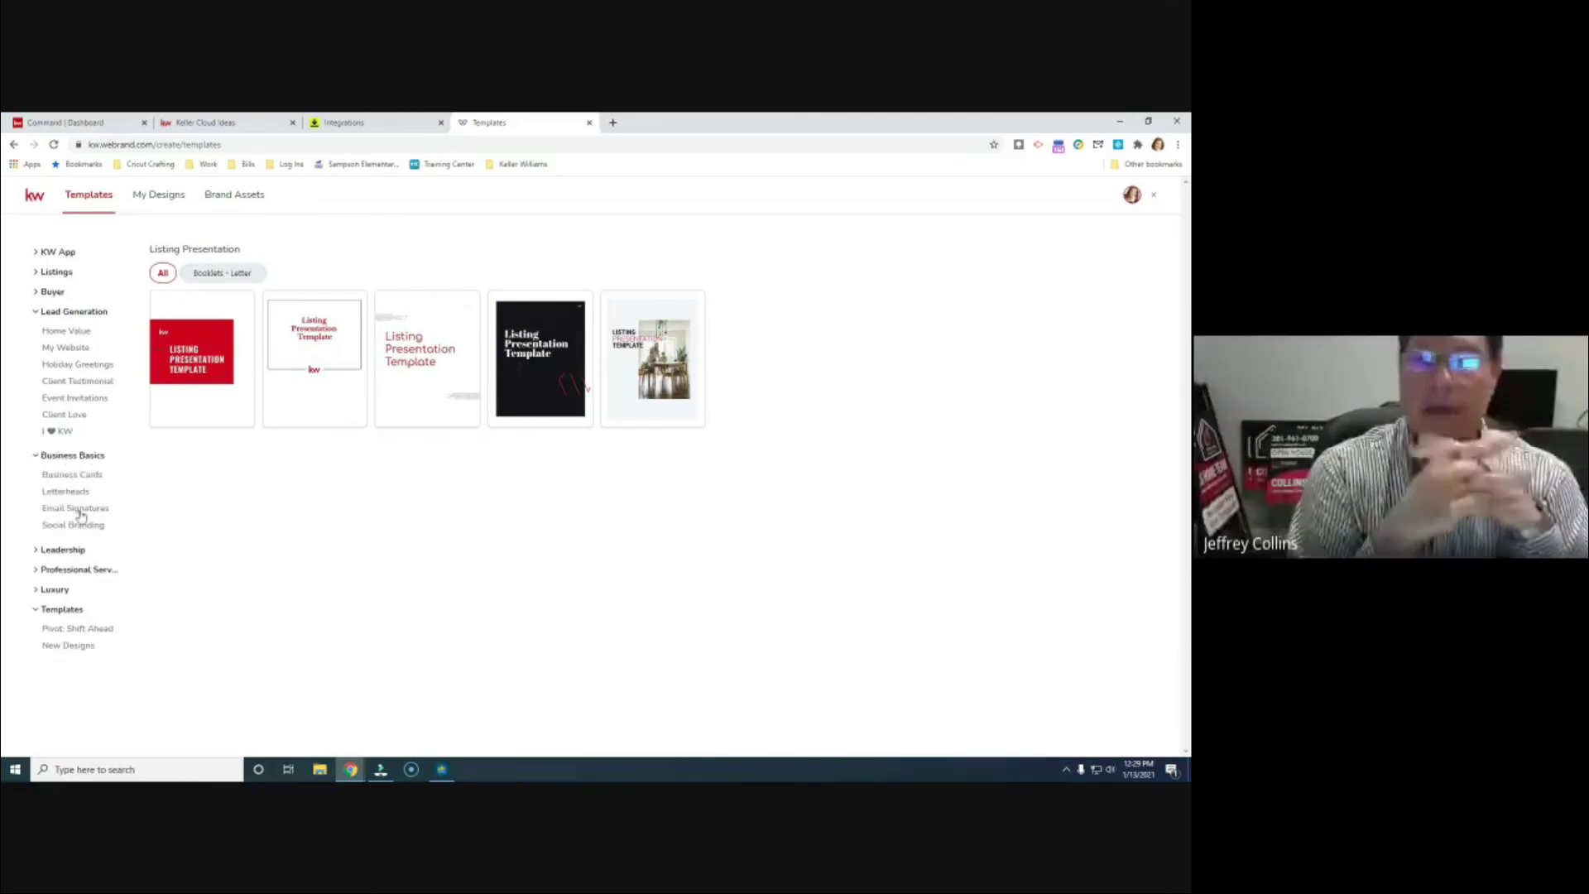
{"action": "left_click", "coordinate": [87, 549]}
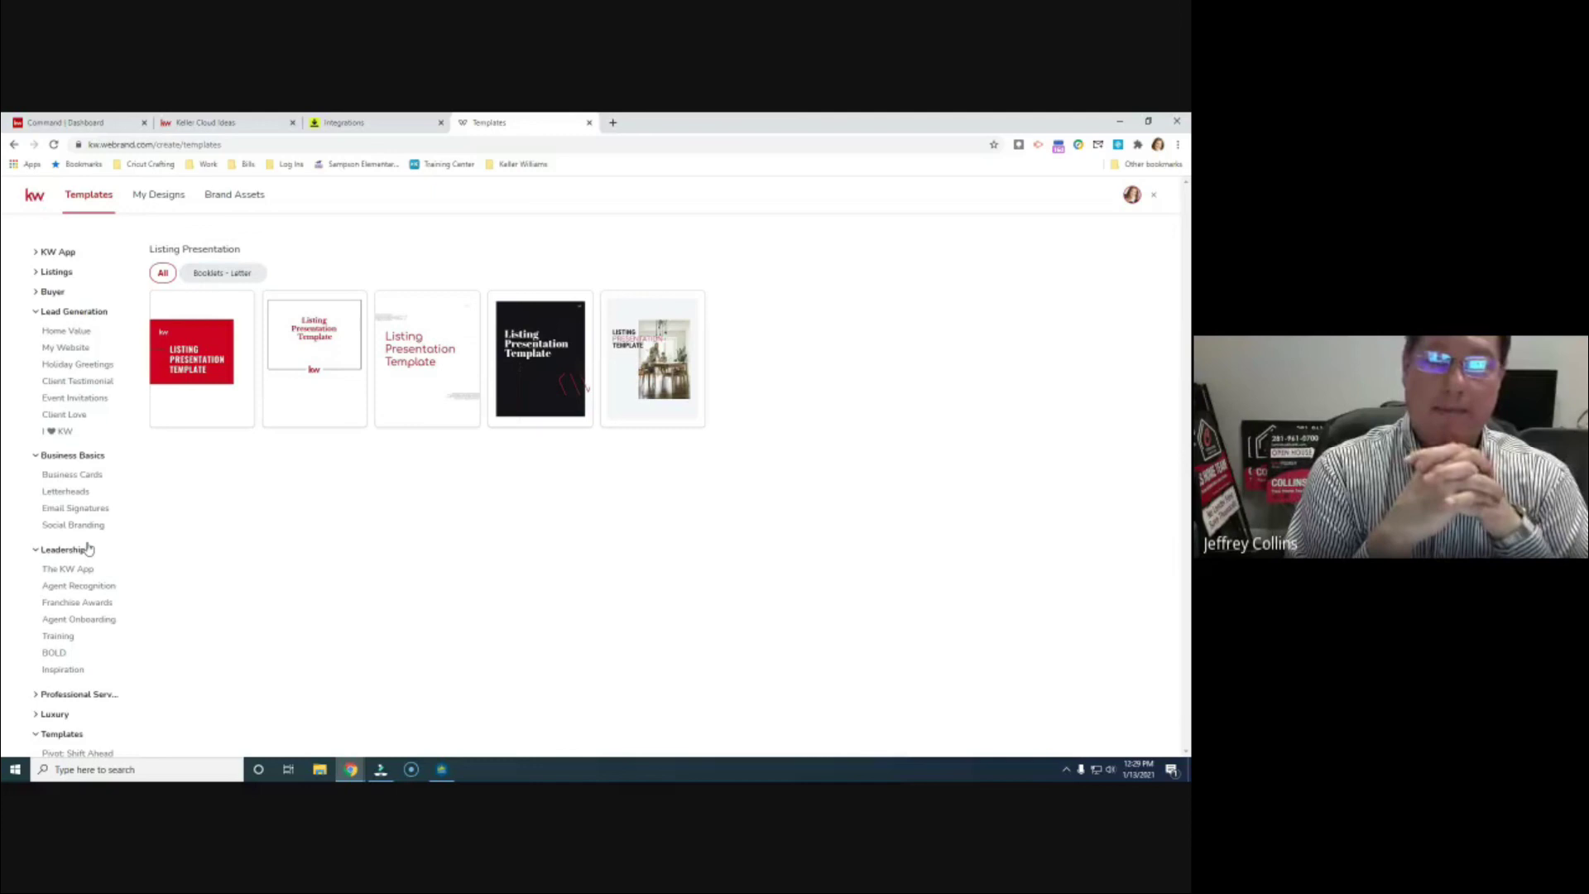
{"action": "scroll", "coordinate": [88, 549], "scroll_direction": "down", "scroll_amount": 1}
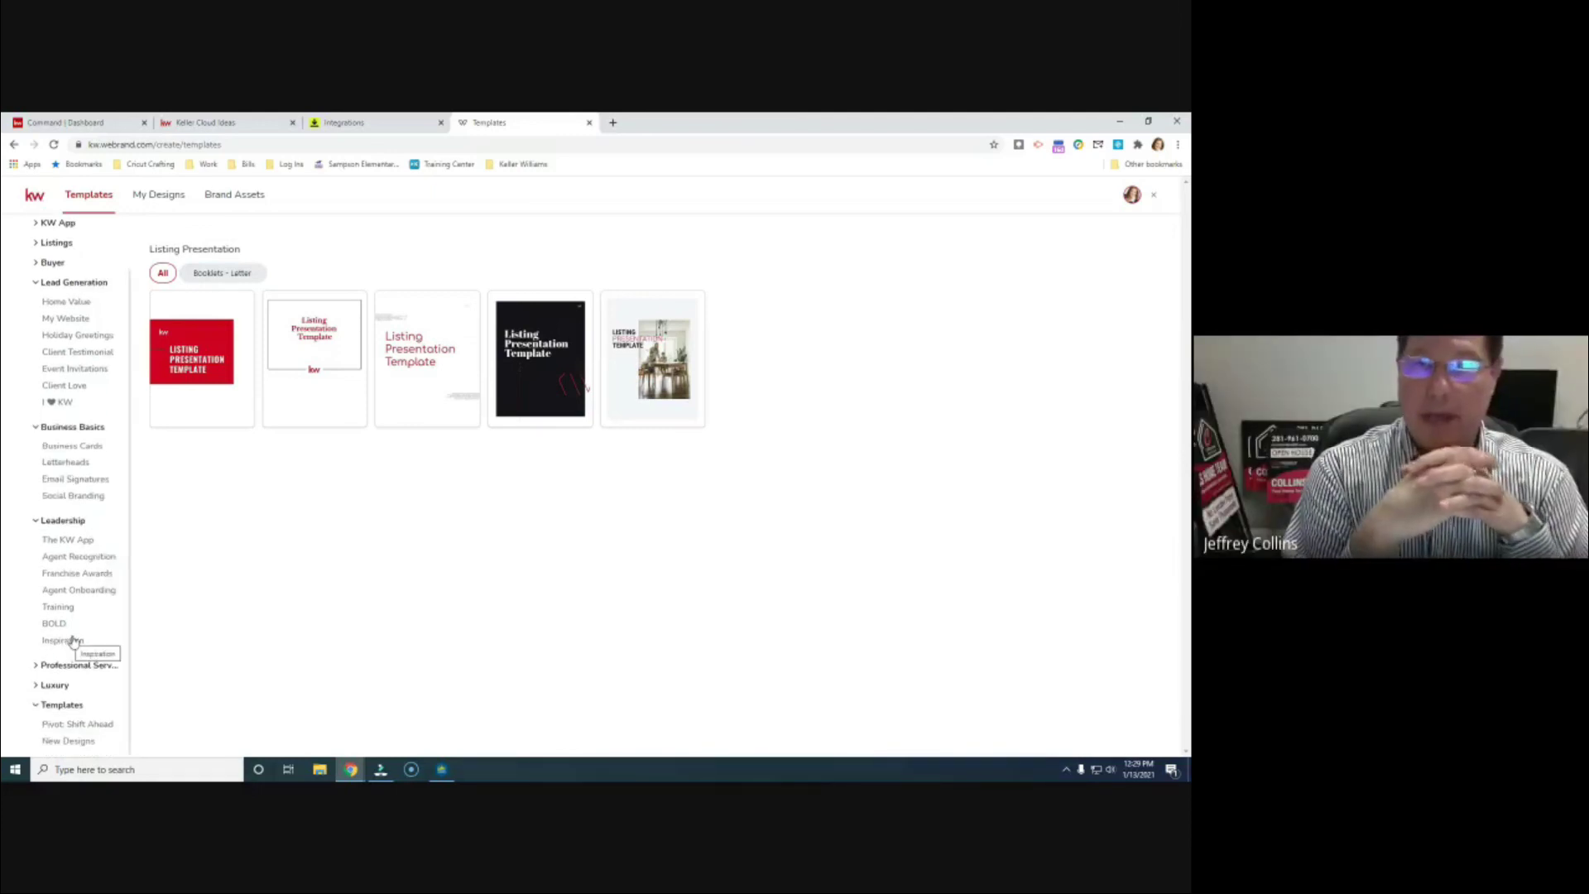
Step: Expand the Professional Services, Luxury, Buyer, Listings and KW App template categories to view their subcategories
{"action": "left_click", "coordinate": [75, 665]}
{"action": "scroll", "coordinate": [78, 628], "scroll_direction": "down", "scroll_amount": 2}
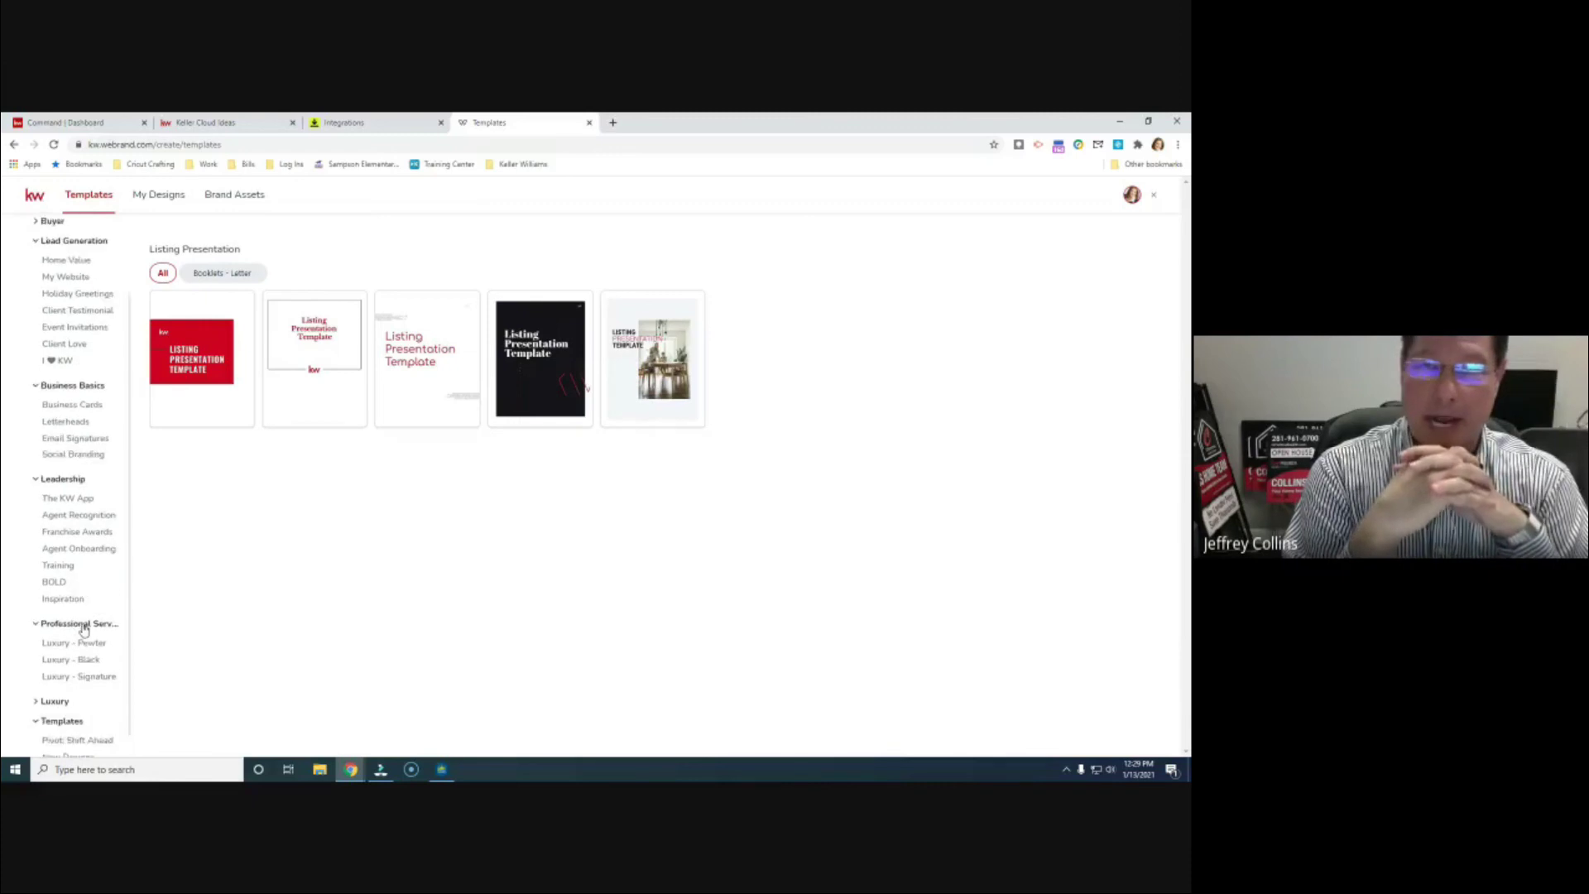
{"action": "left_click", "coordinate": [57, 686]}
{"action": "scroll", "coordinate": [60, 683], "scroll_direction": "down", "scroll_amount": 1}
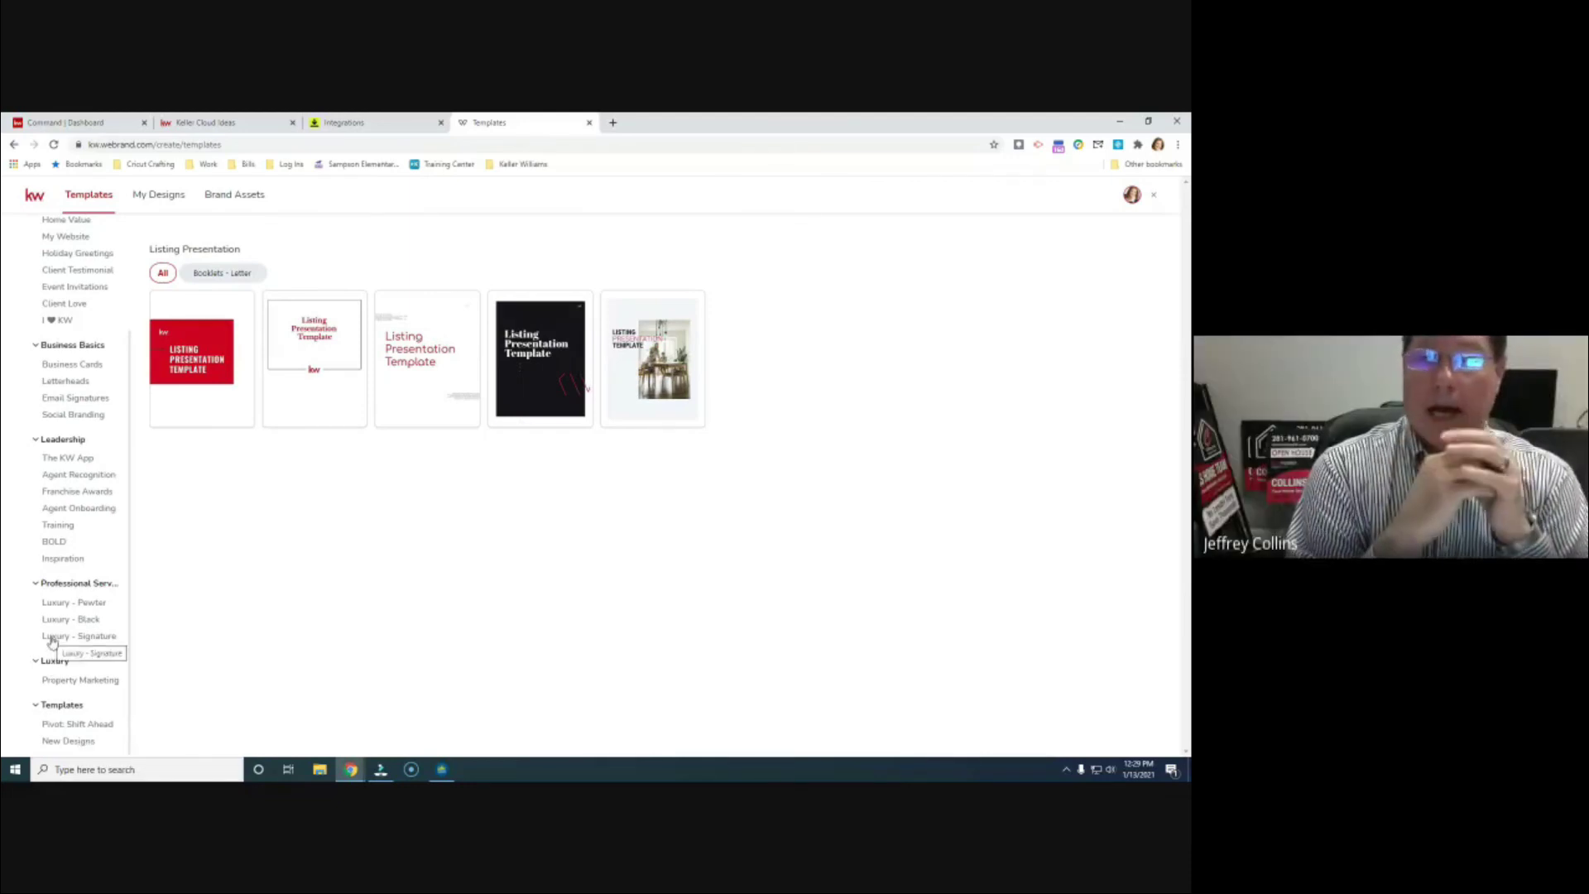
{"action": "scroll", "coordinate": [52, 641], "scroll_direction": "up", "scroll_amount": 2}
{"action": "left_click", "coordinate": [55, 297]}
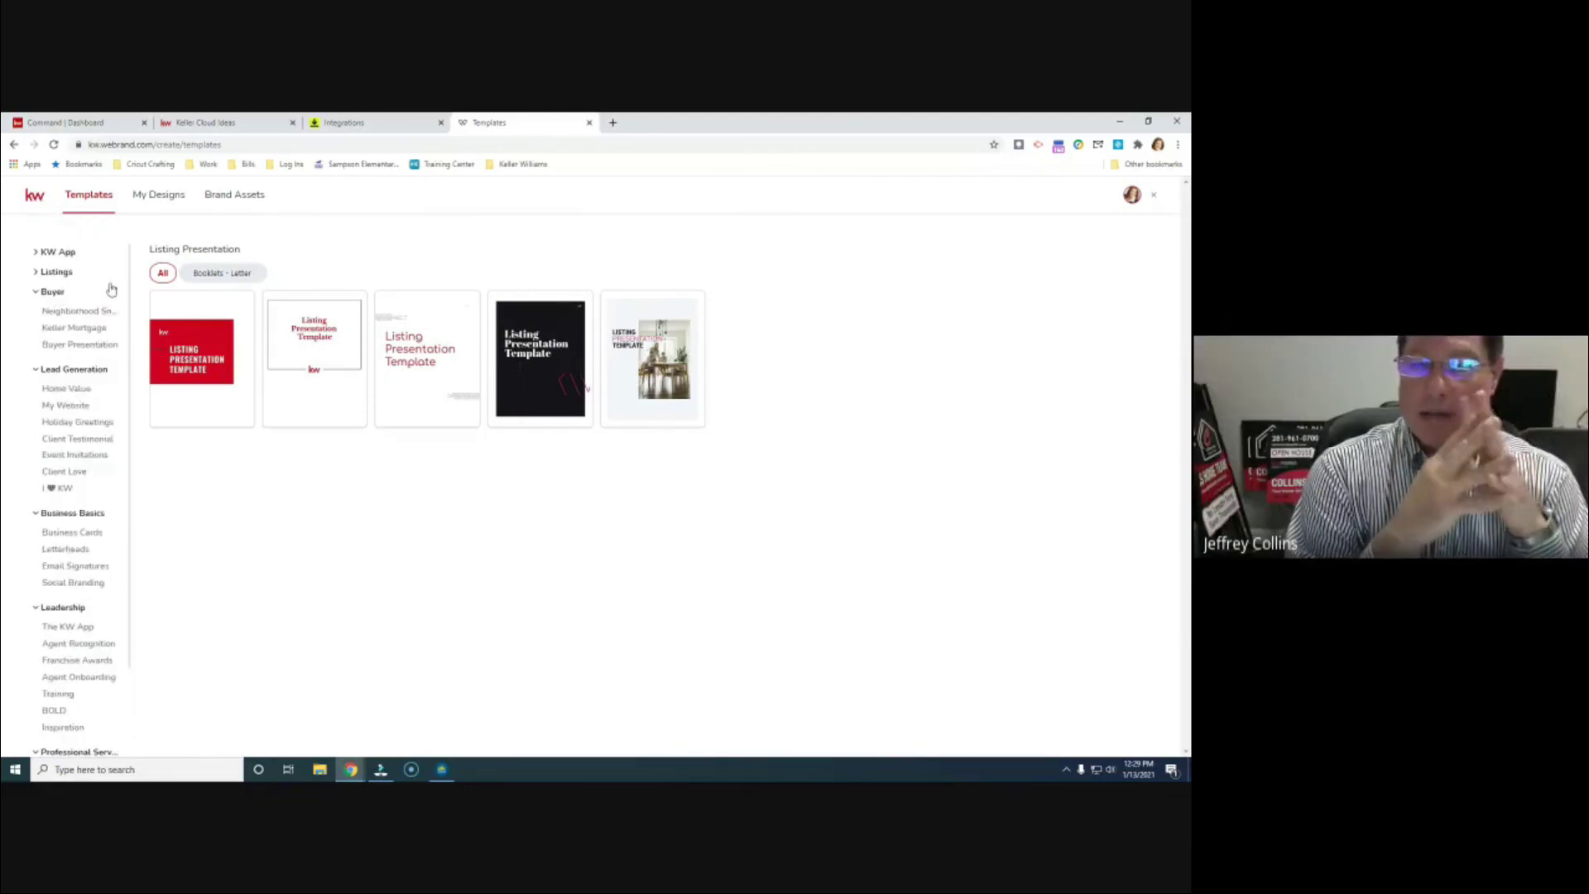
{"action": "left_click", "coordinate": [63, 273]}
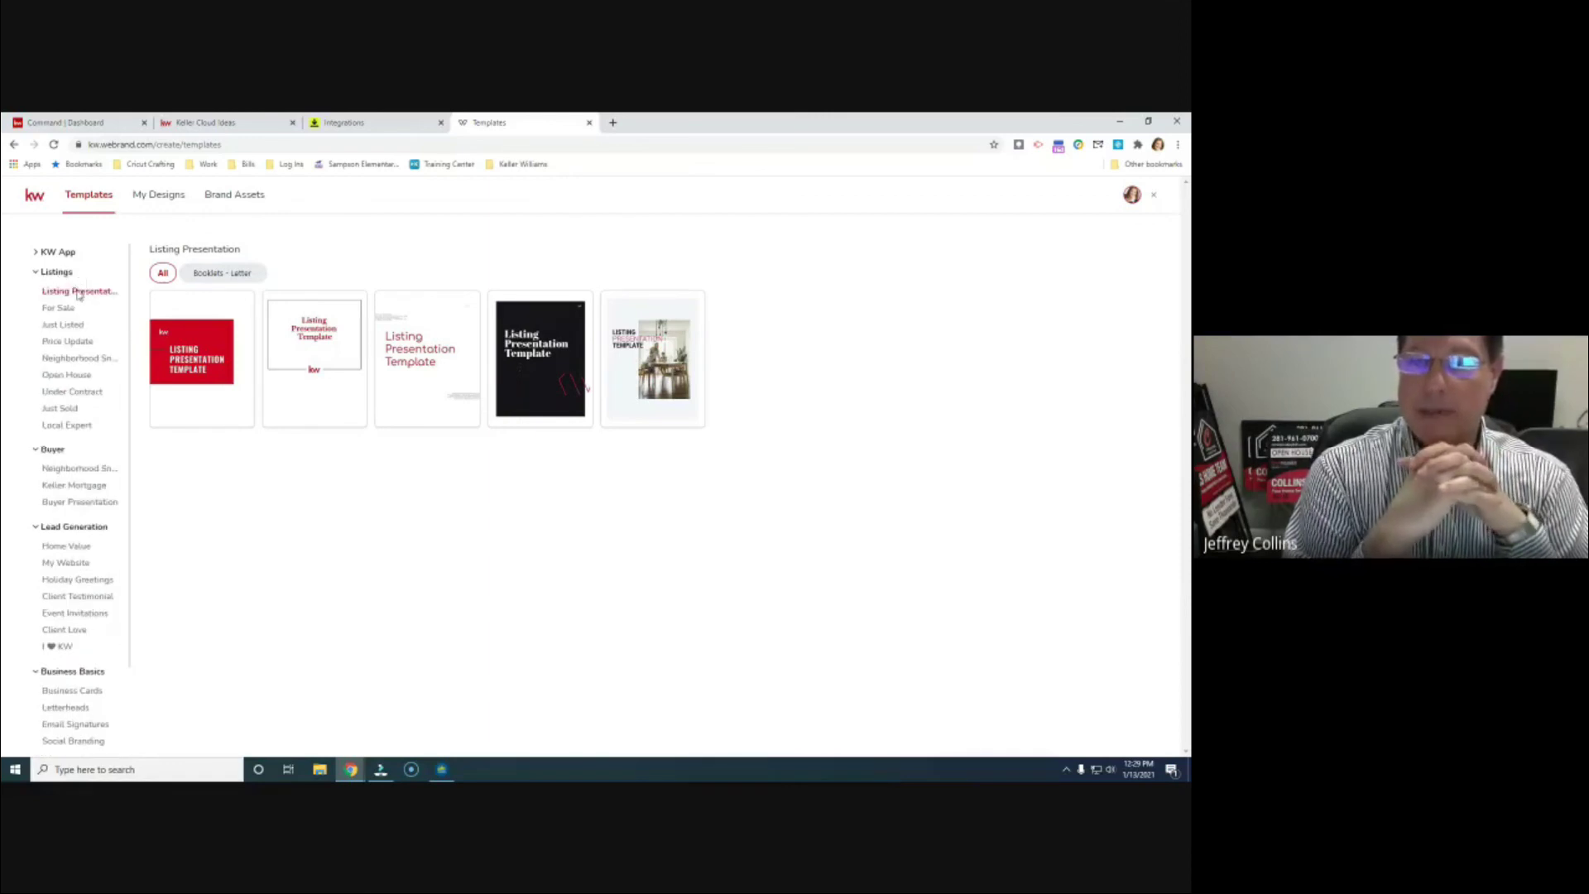
{"action": "left_click", "coordinate": [54, 253]}
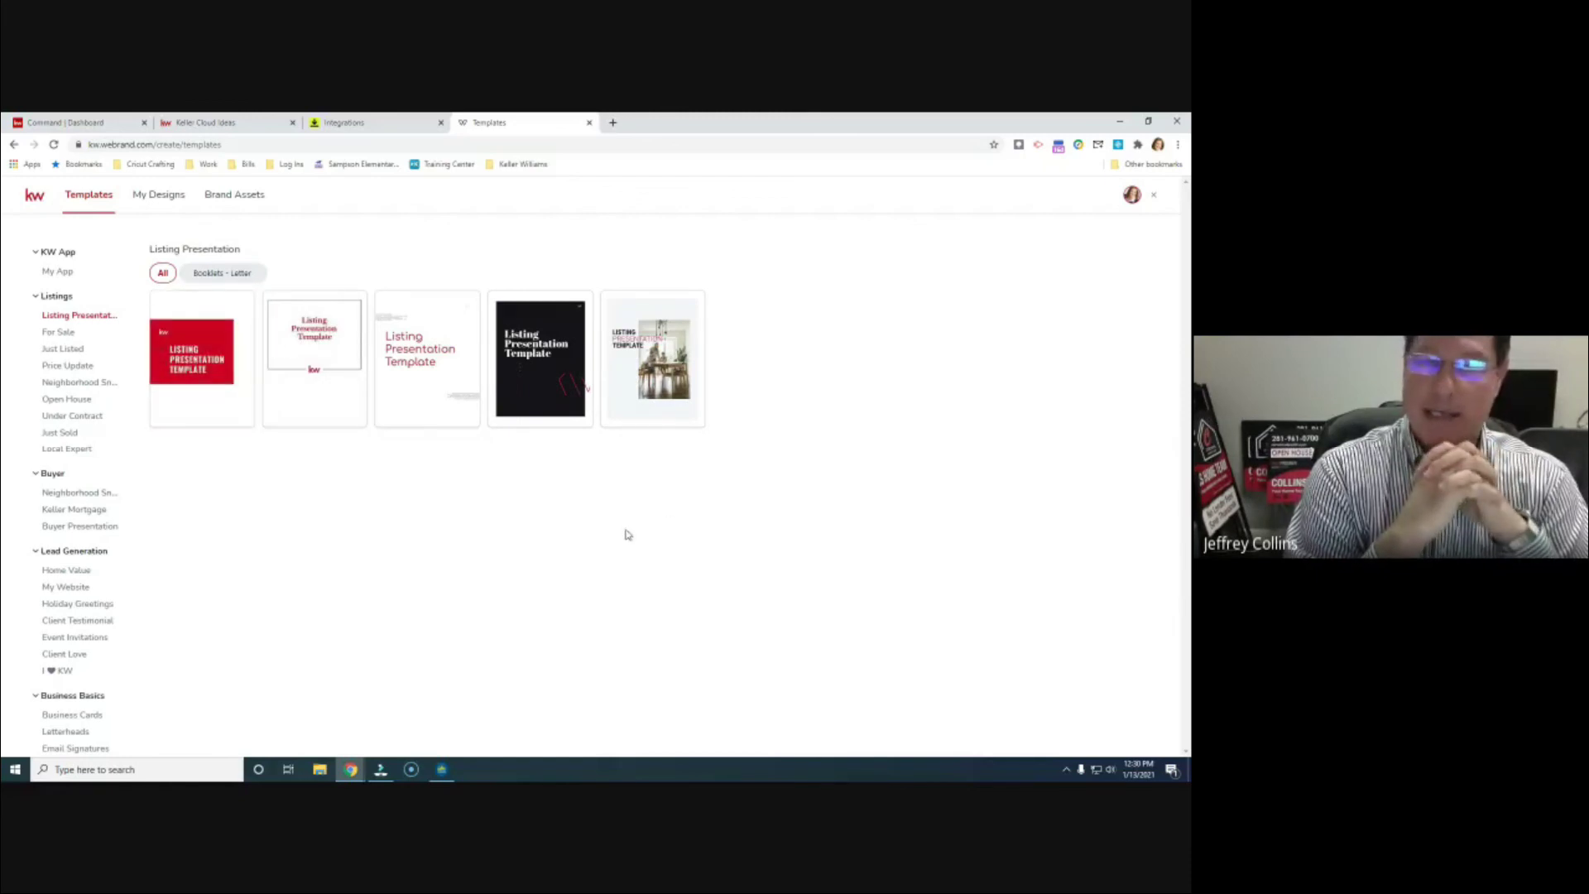
Step: Open the KW Connect home page in a new browser tab
{"action": "left_click", "coordinate": [612, 124]}
{"action": "type", "text": "kwco"}
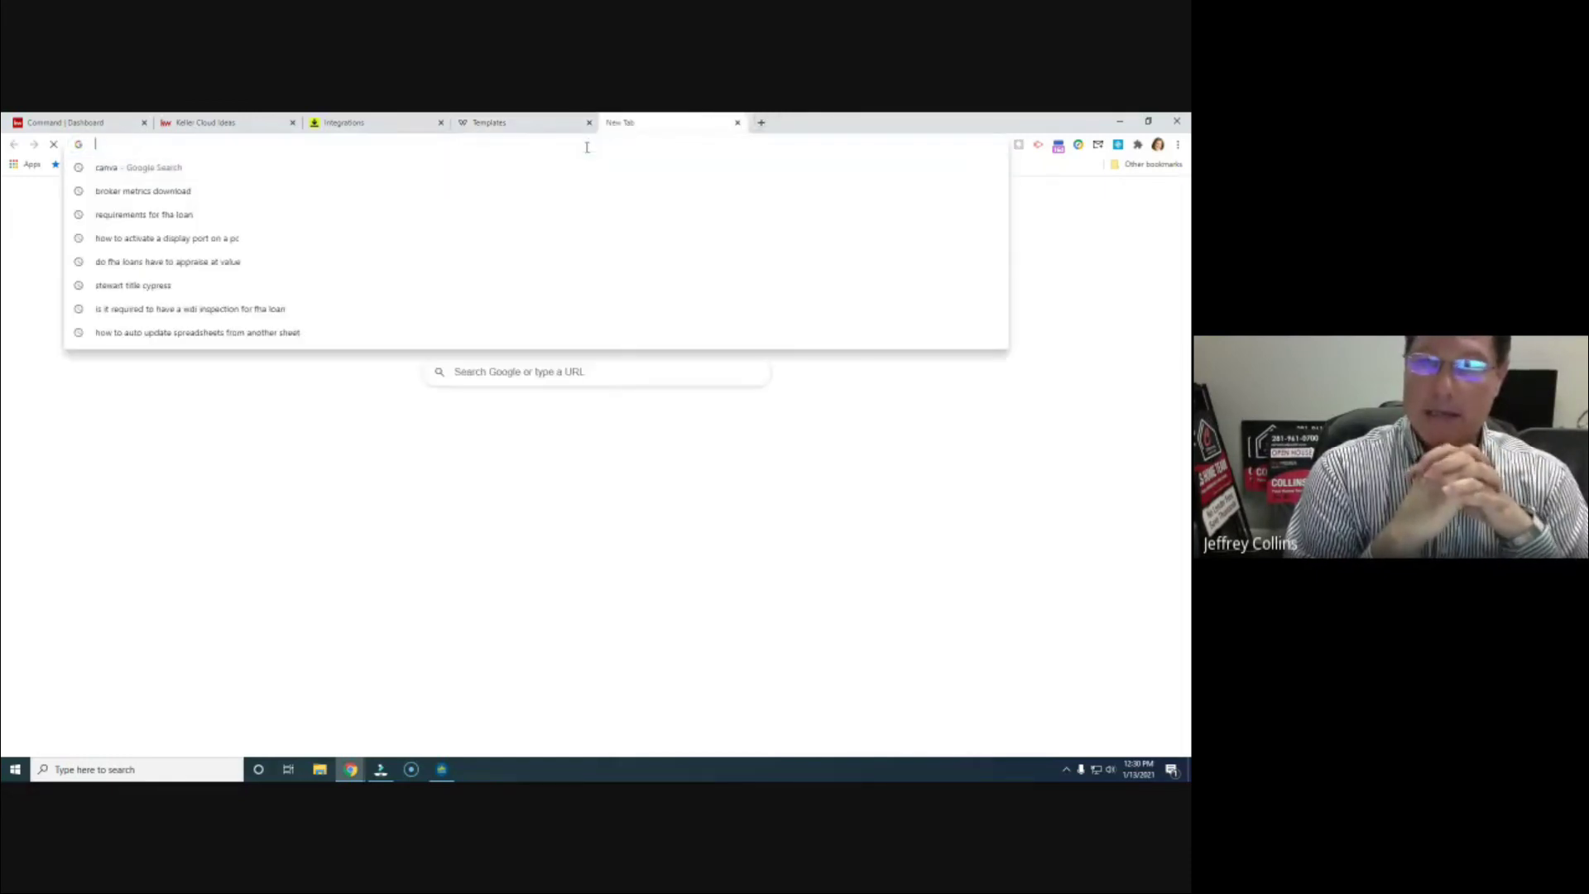
{"action": "type", "text": "nne"}
{"action": "key", "text": "Return"}
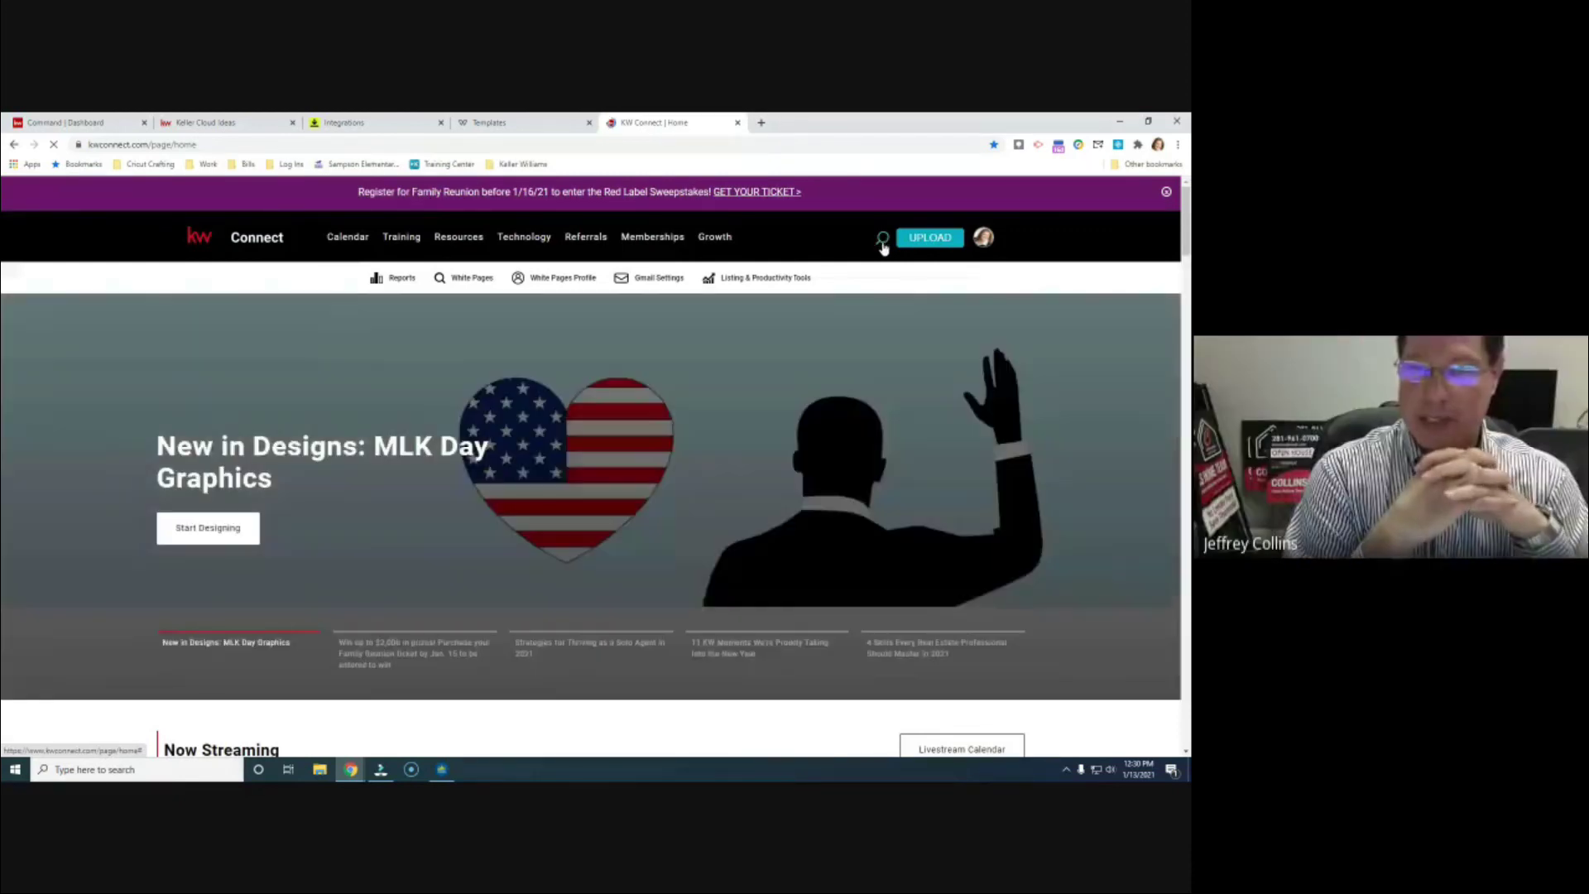
Step: Search all content on KW Connect for "prelisting packet"
{"action": "left_click", "coordinate": [882, 242]}
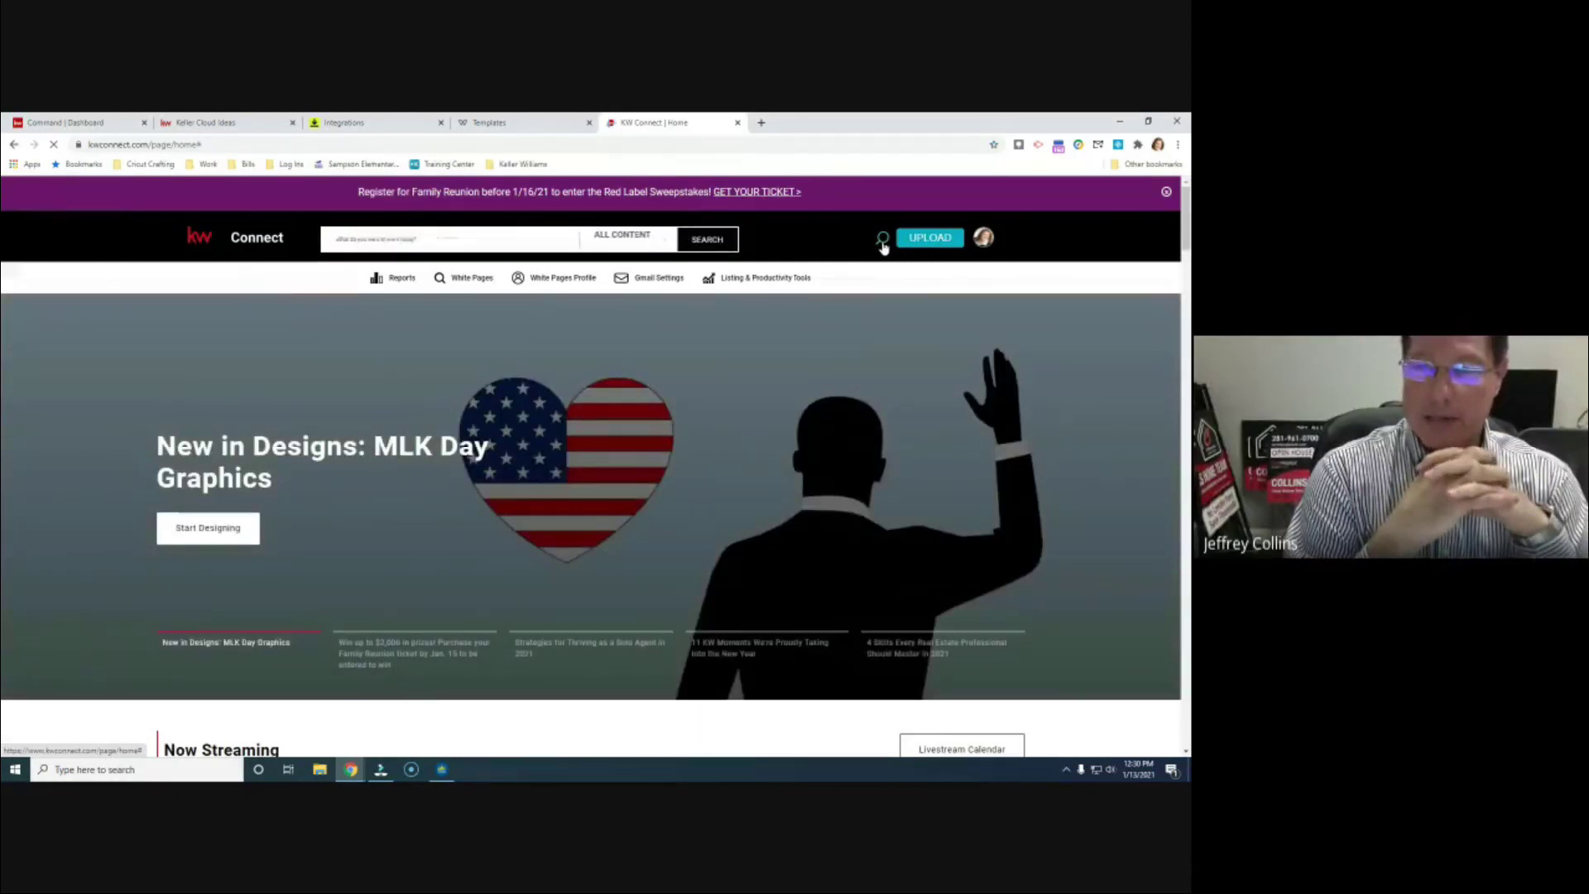
{"action": "left_click", "coordinate": [474, 238]}
{"action": "type", "text": "pow"}
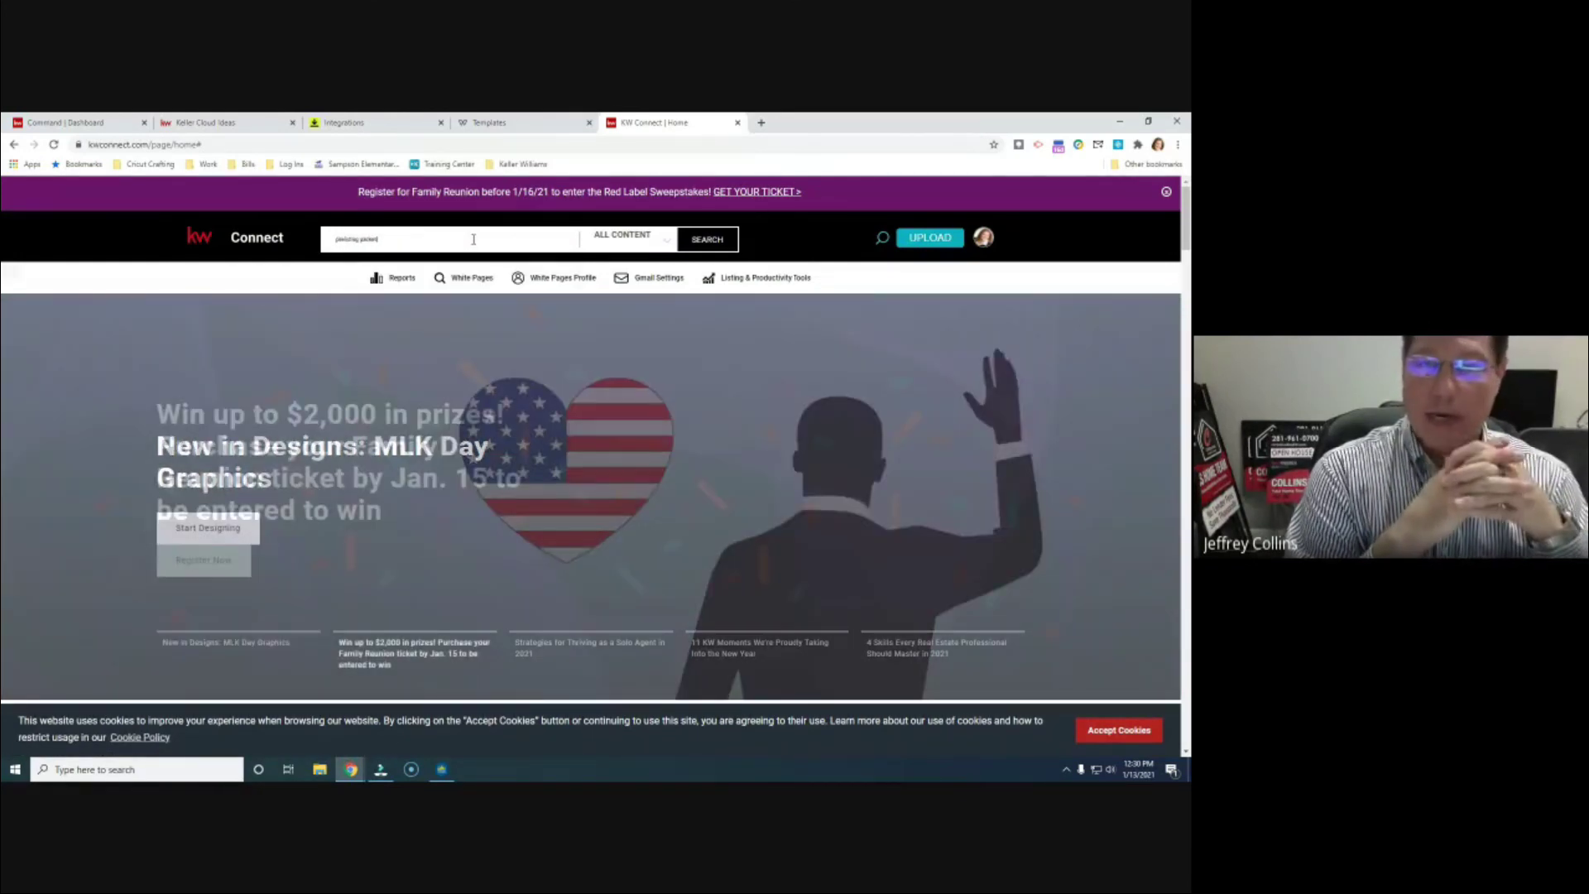
{"action": "key", "text": "Return"}
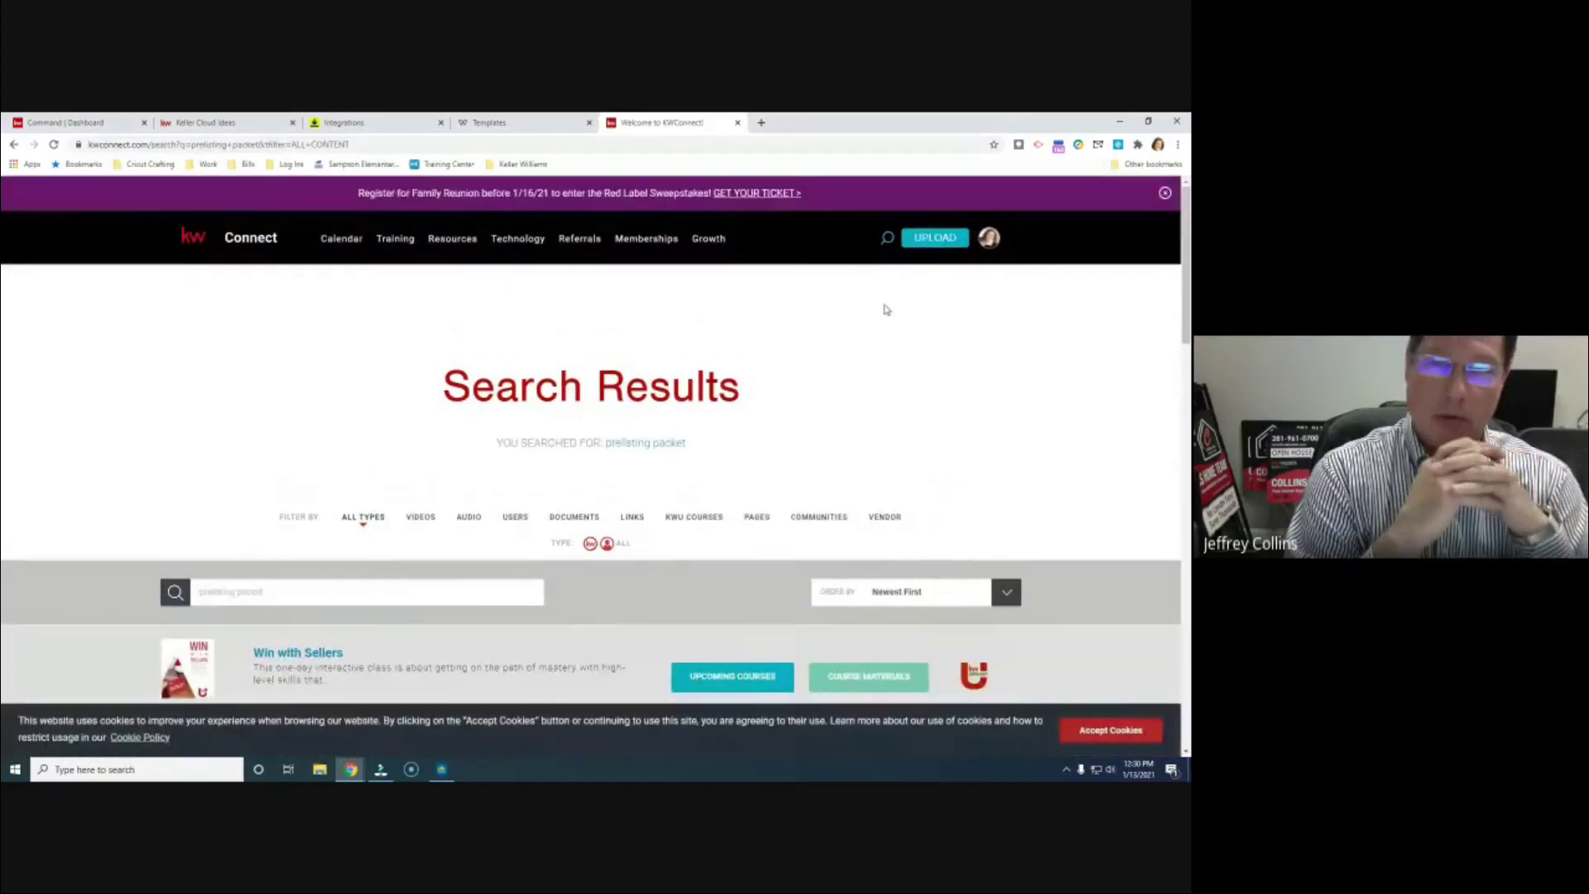
Step: Look through the prelisting packet search results for usable listing materials and return to the start of the list
{"action": "scroll", "coordinate": [885, 309], "scroll_direction": "down", "scroll_amount": 2}
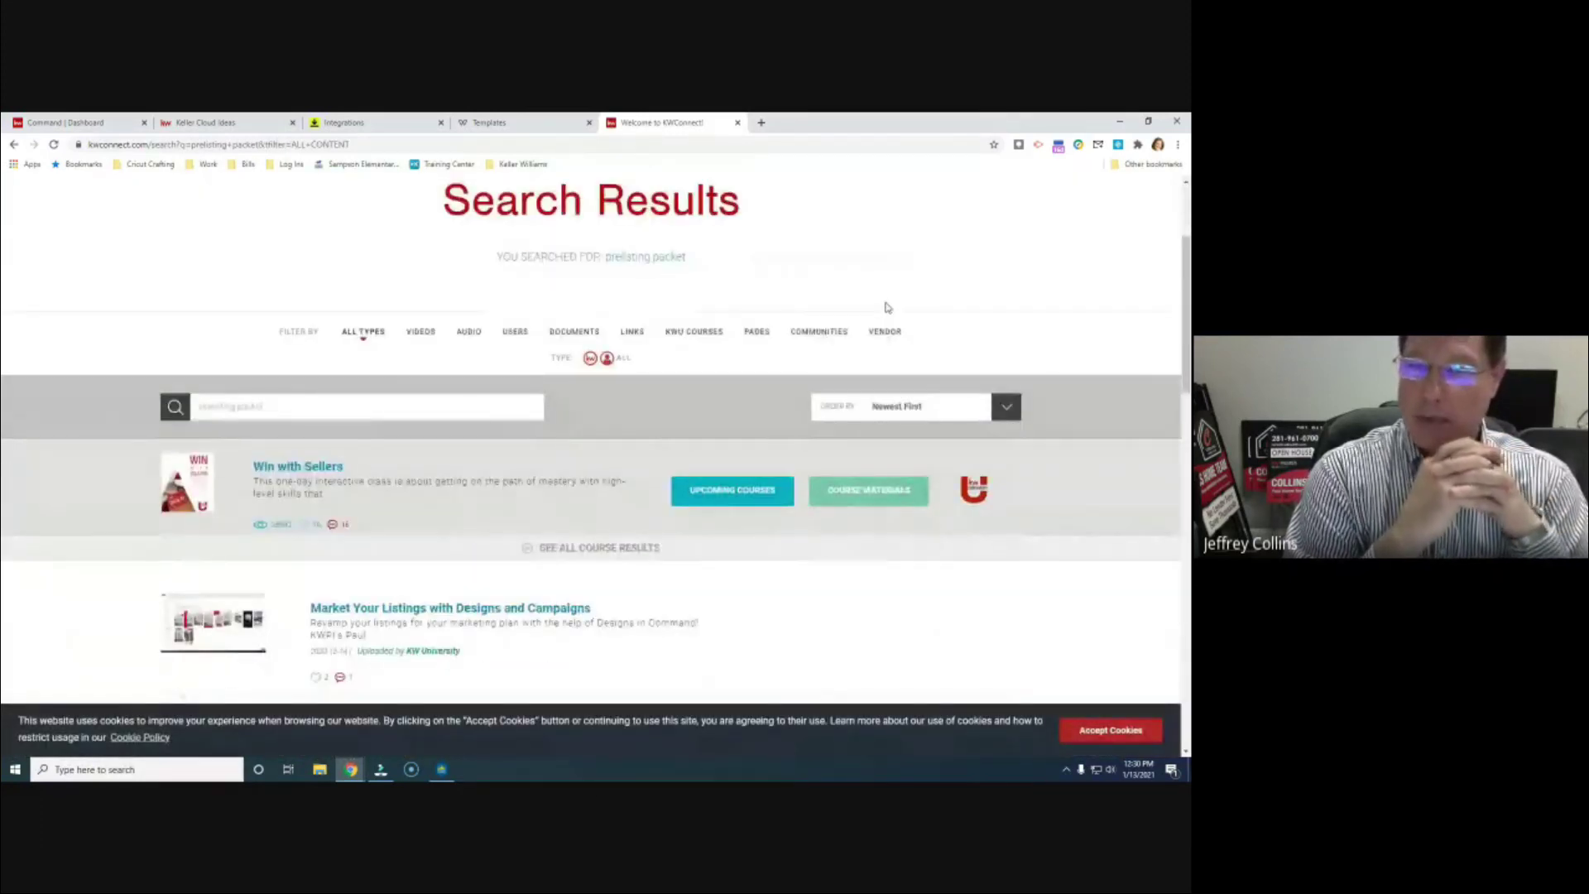
{"action": "scroll", "coordinate": [885, 308], "scroll_direction": "down", "scroll_amount": 2}
{"action": "scroll", "coordinate": [887, 308], "scroll_direction": "down", "scroll_amount": 1}
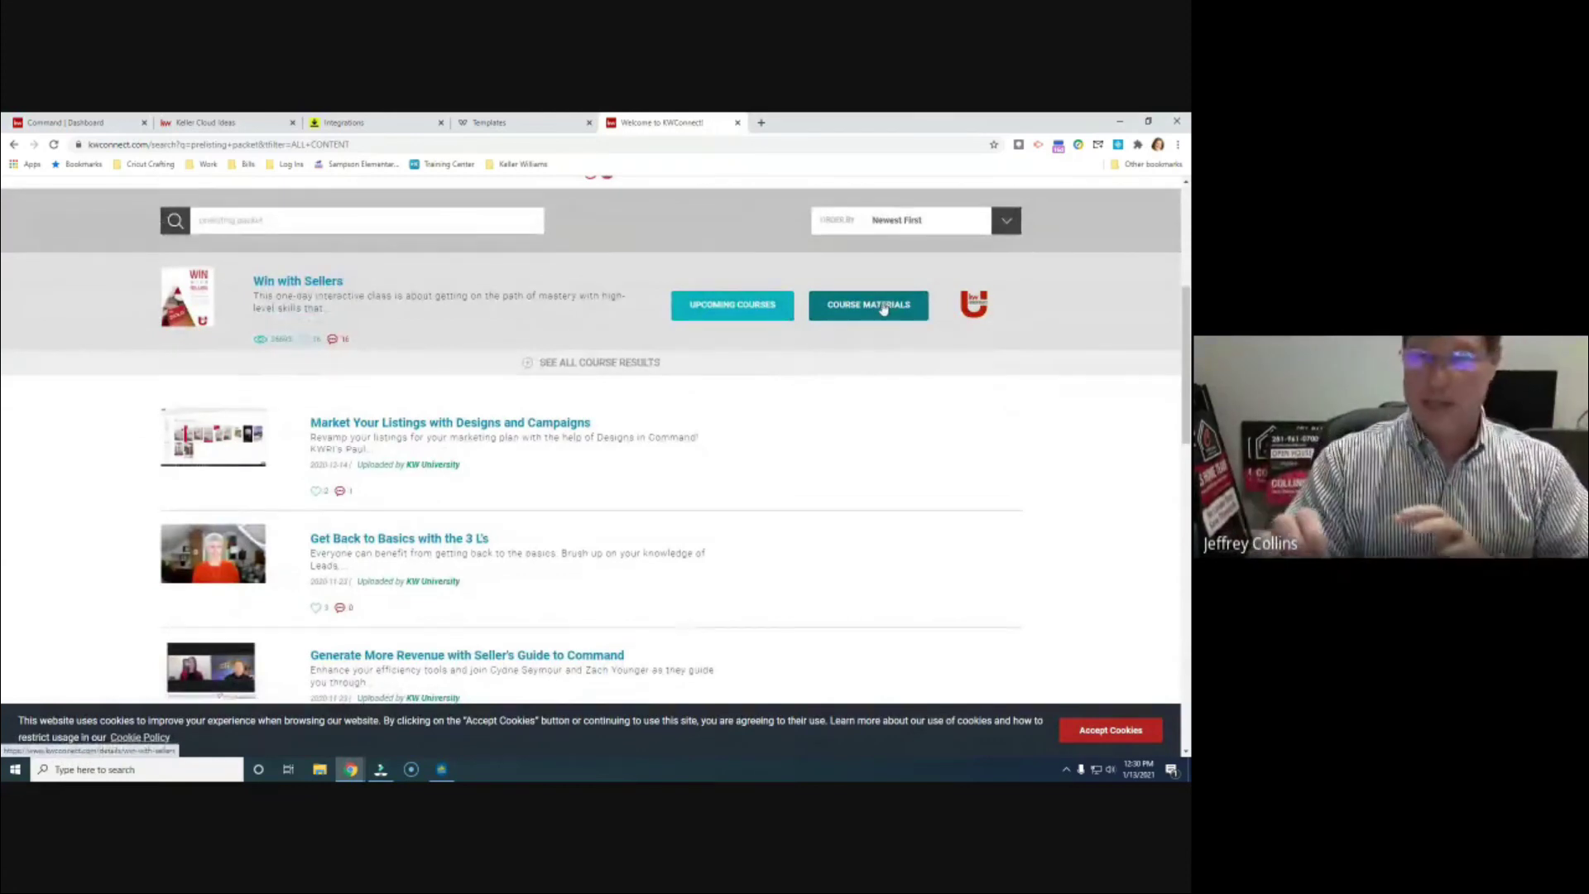
{"action": "scroll", "coordinate": [983, 263], "scroll_direction": "down", "scroll_amount": 3}
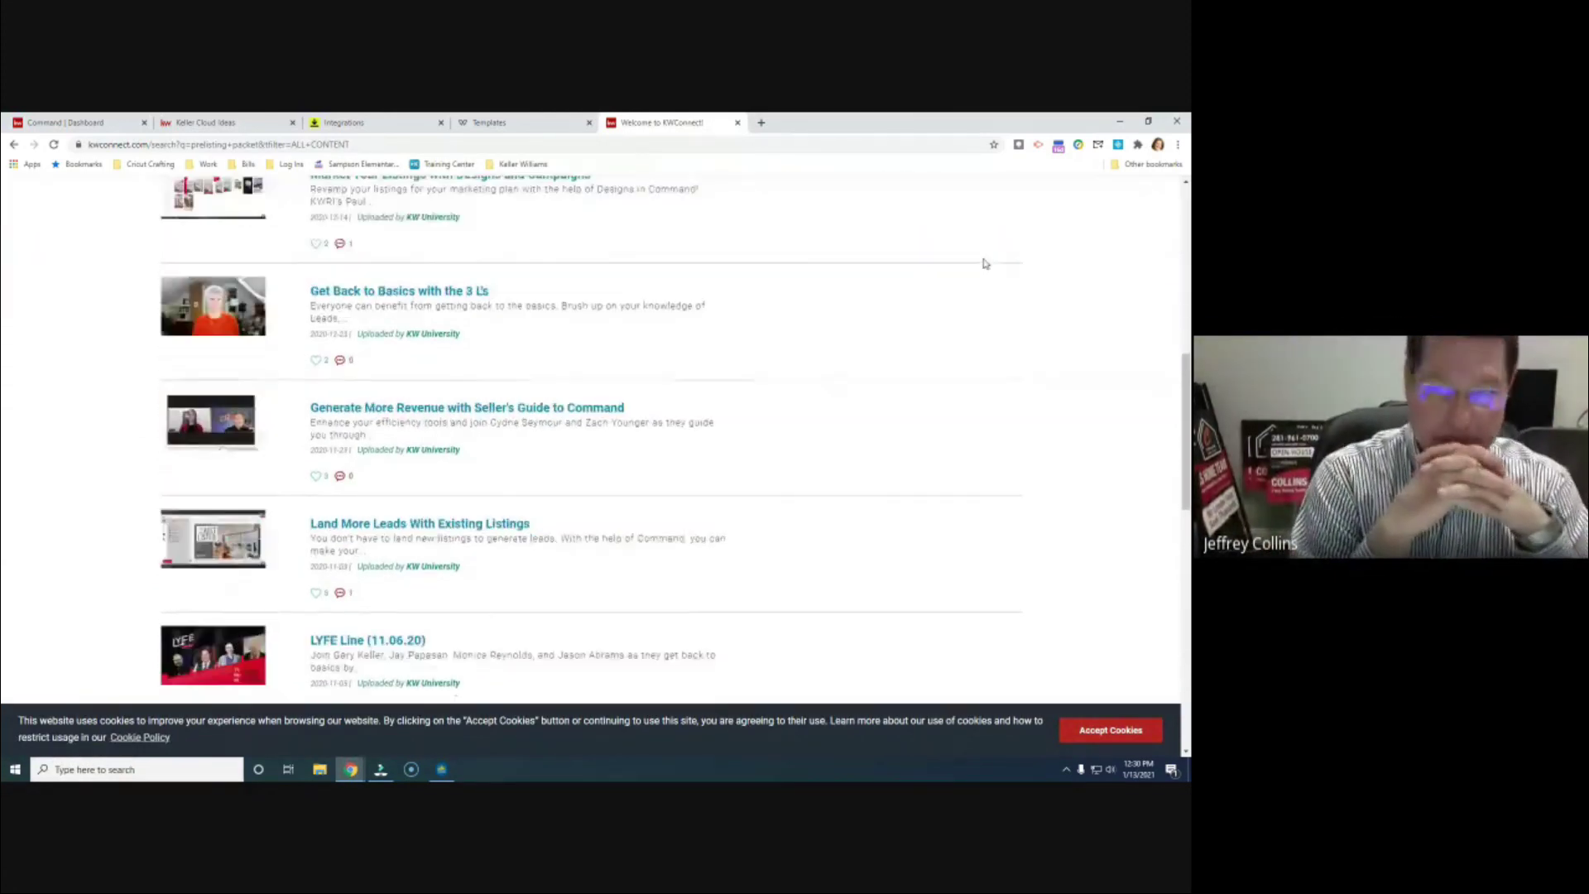
{"action": "scroll", "coordinate": [983, 263], "scroll_direction": "down", "scroll_amount": 1}
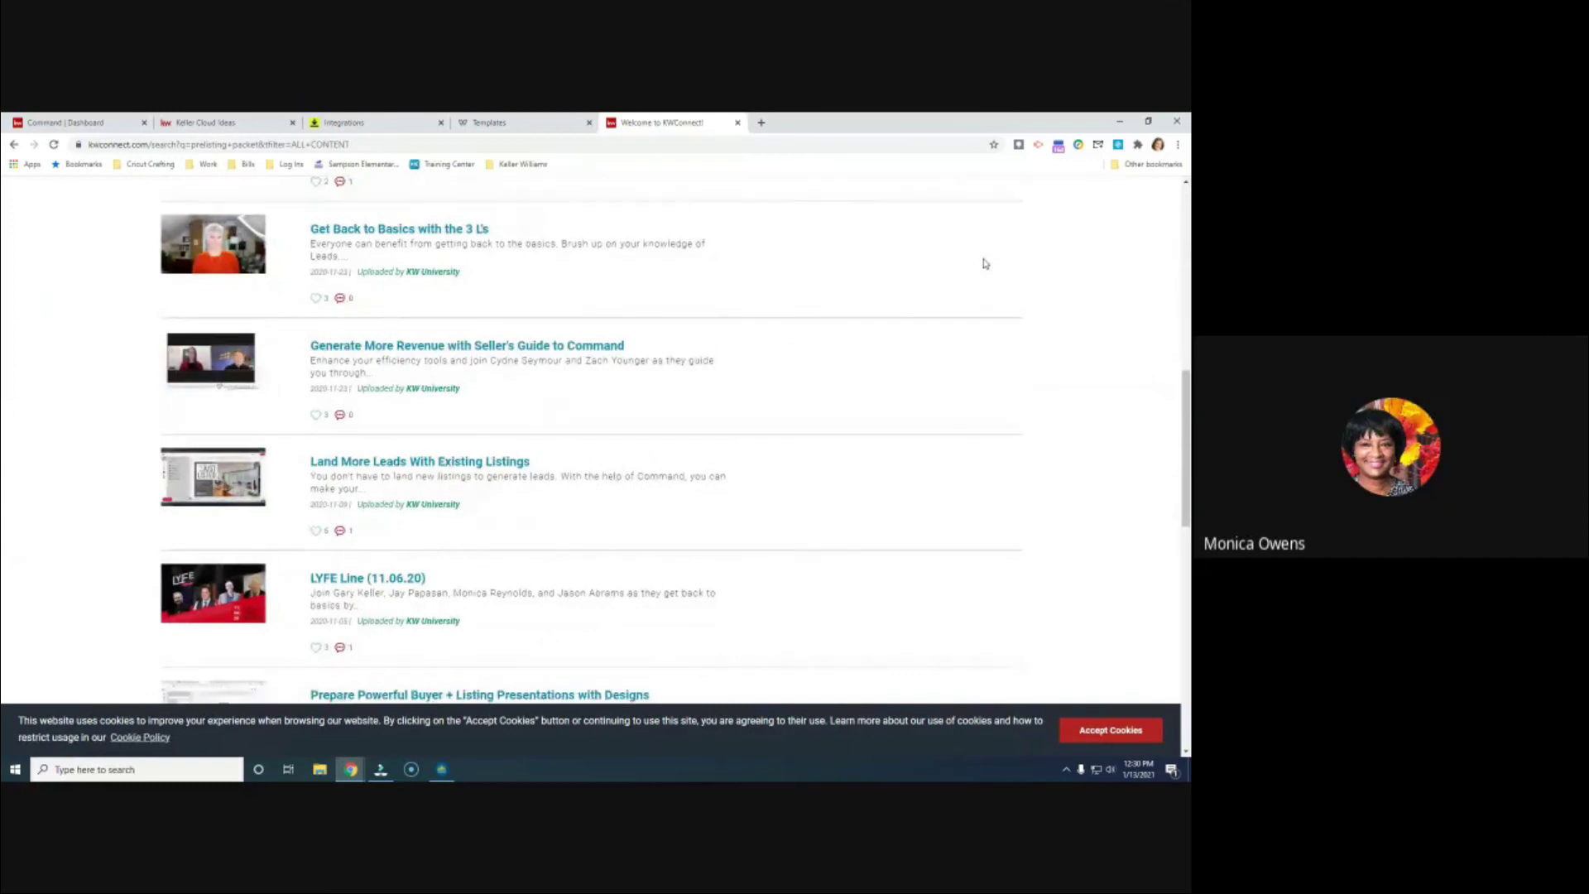
{"action": "scroll", "coordinate": [985, 263], "scroll_direction": "down", "scroll_amount": 4}
{"action": "scroll", "coordinate": [985, 261], "scroll_direction": "down", "scroll_amount": 3}
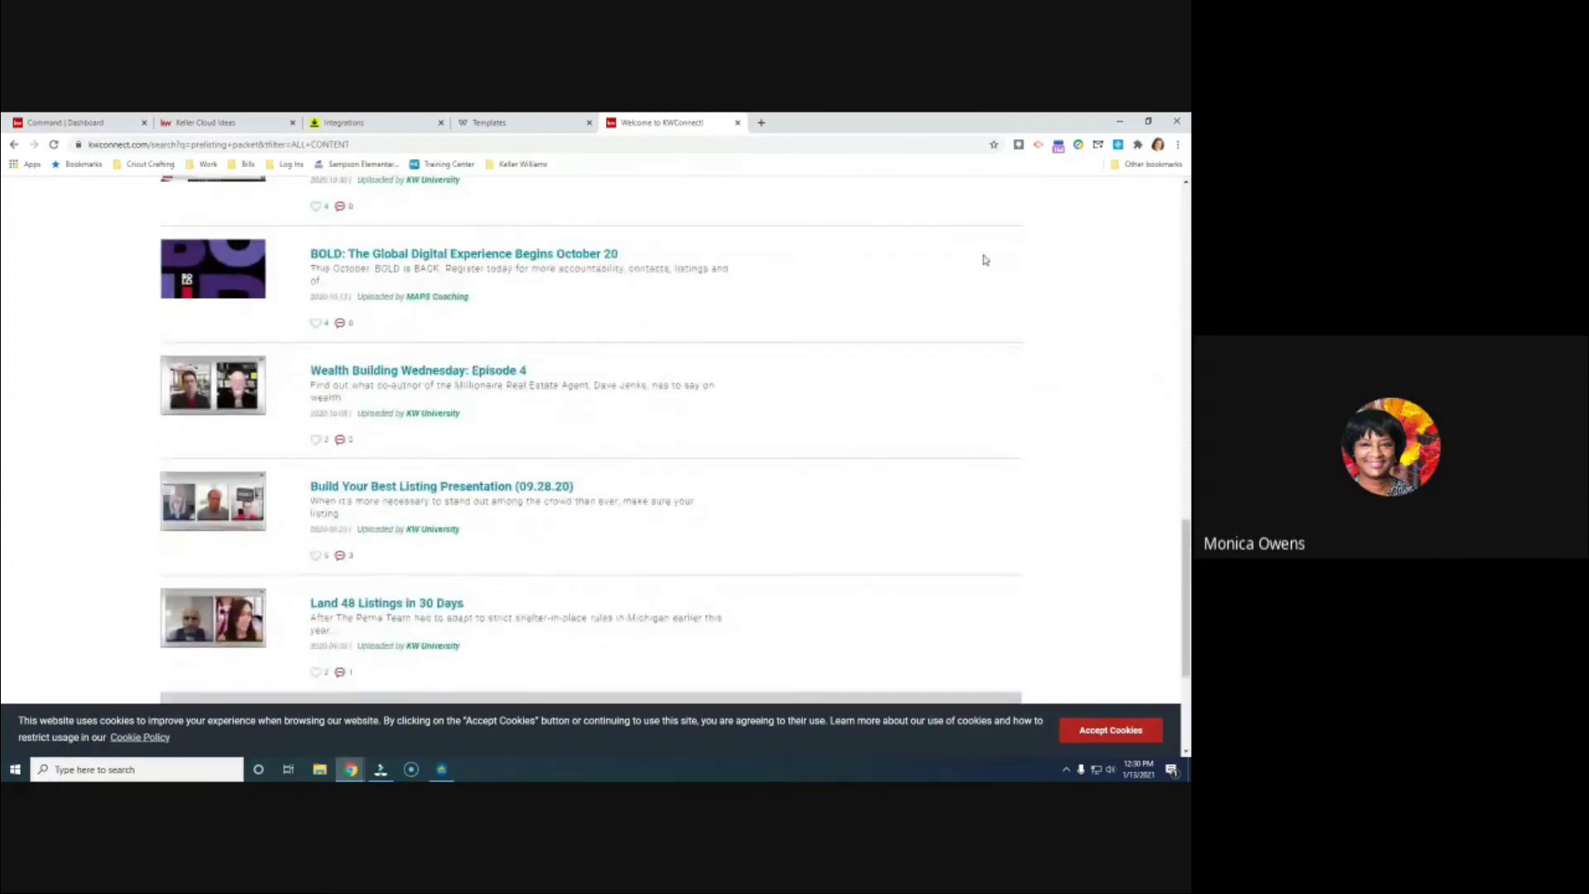
{"action": "scroll", "coordinate": [985, 259], "scroll_direction": "up", "scroll_amount": 1}
{"action": "scroll", "coordinate": [984, 260], "scroll_direction": "down", "scroll_amount": 5}
{"action": "scroll", "coordinate": [985, 259], "scroll_direction": "up", "scroll_amount": 15}
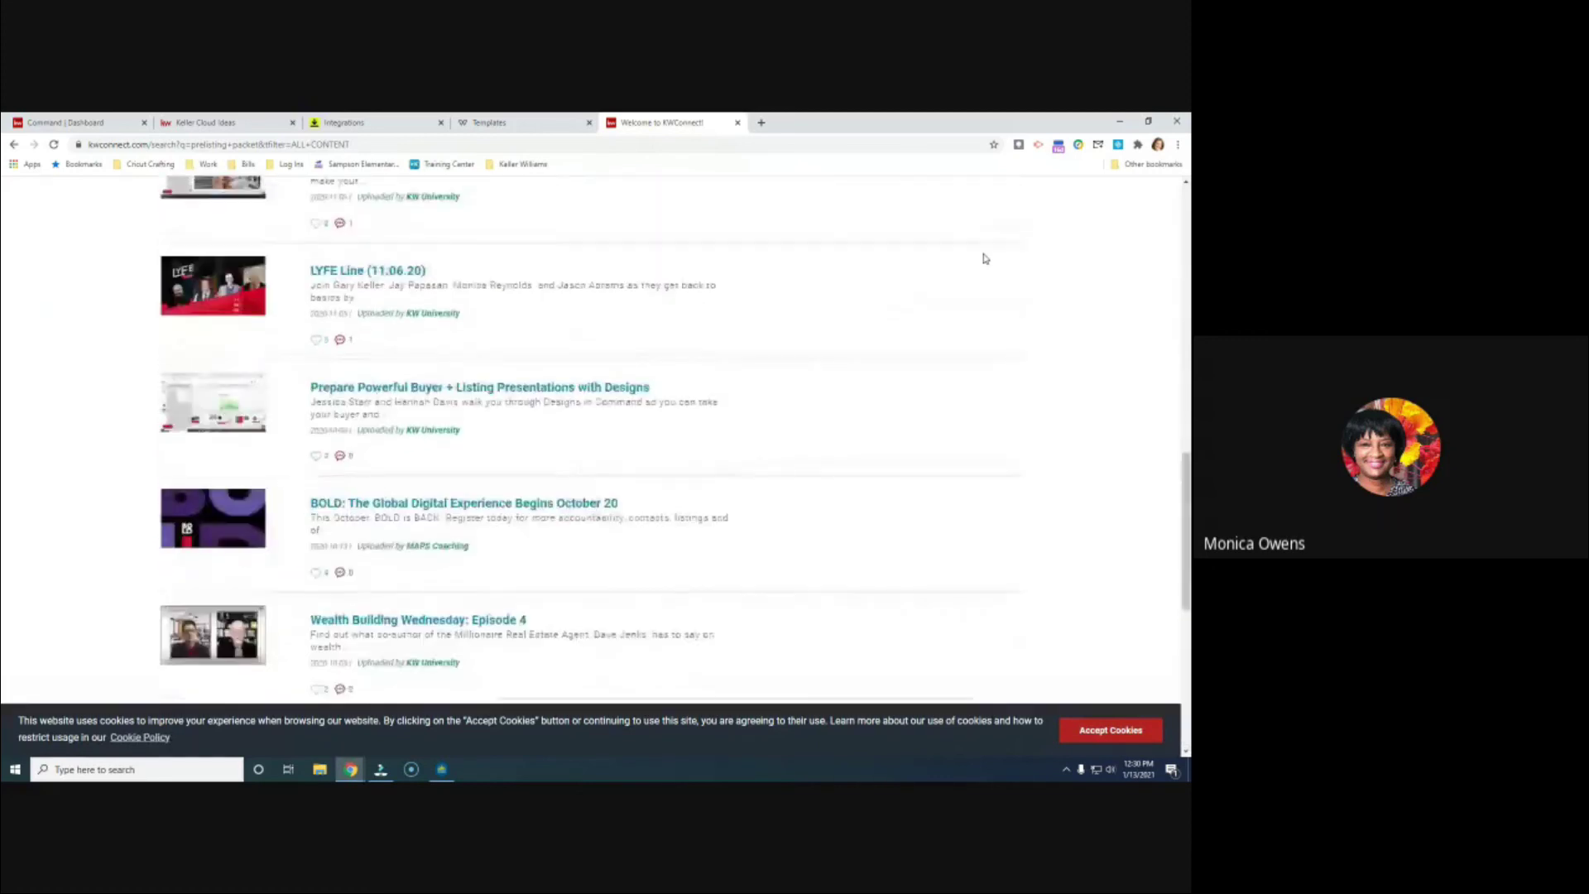
{"action": "mouse_move", "coordinate": [976, 248]}
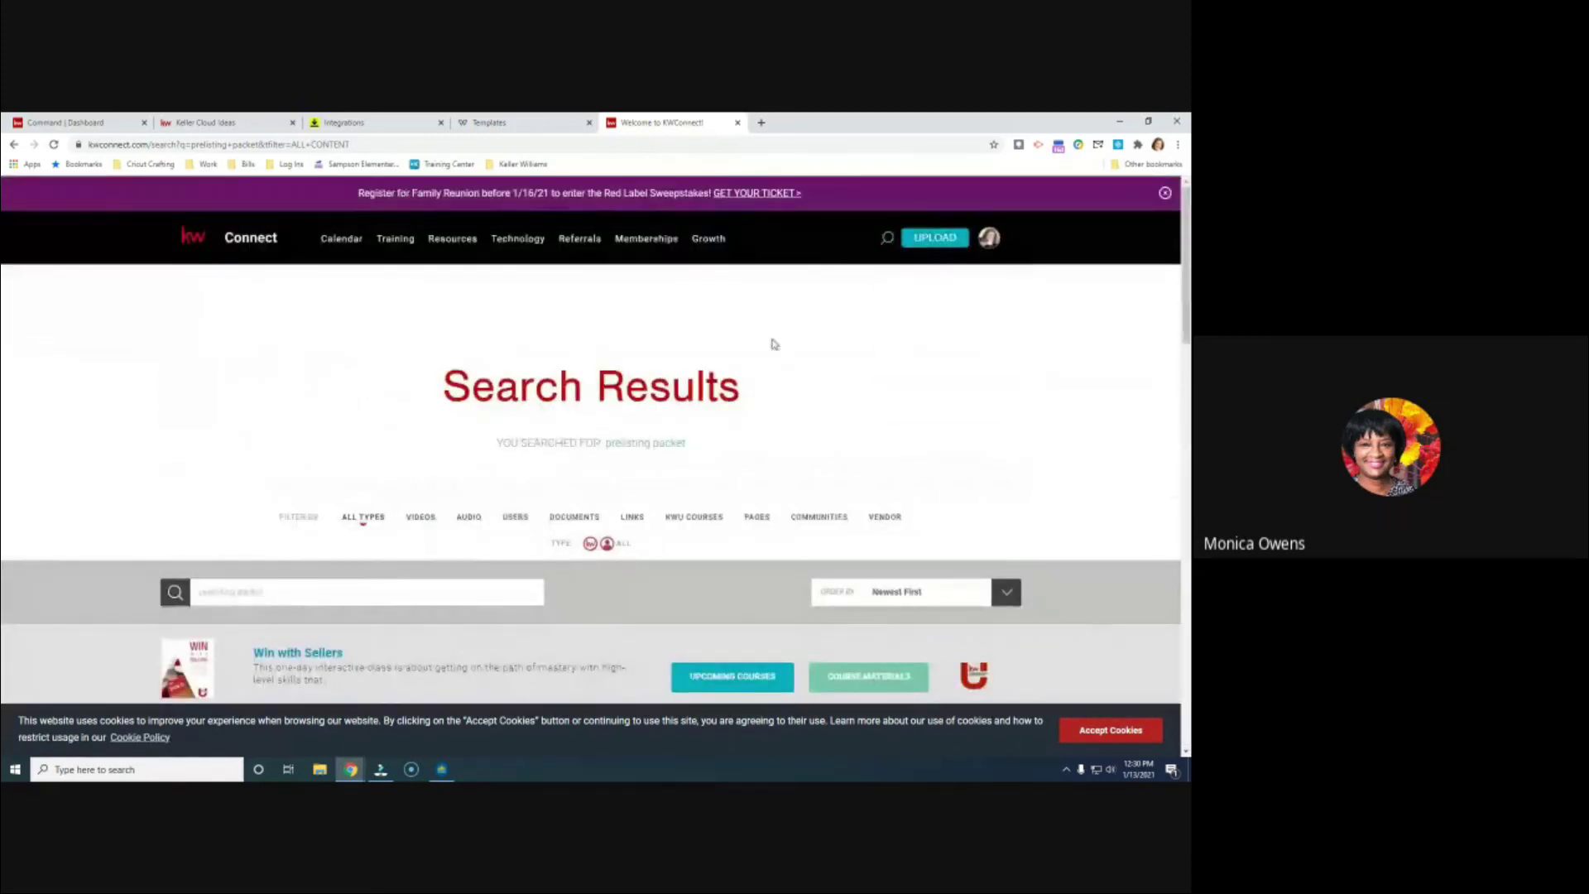
Step: Search KW Connect for "pre listing" instead and accept the site's cookies
{"action": "left_click_drag", "start_coordinate": [345, 596], "coordinate": [155, 604]}
{"action": "type", "text": "pre"}
{"action": "key", "text": "Return"}
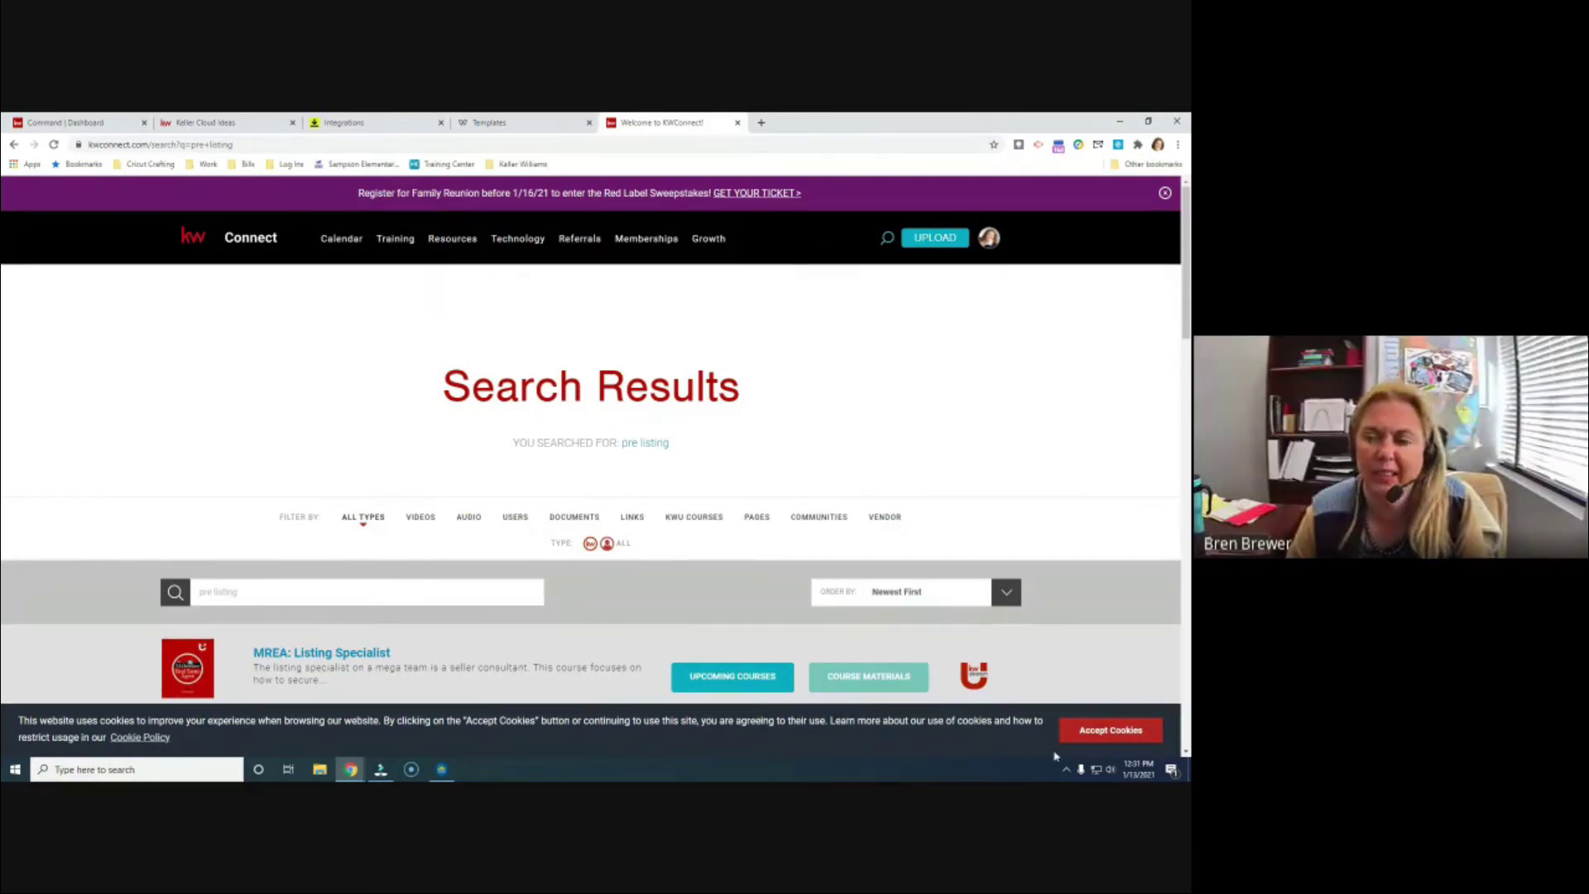
{"action": "left_click", "coordinate": [1085, 733]}
Step: Look through the first page of pre listing results, then return to the webrand design templates
{"action": "scroll", "coordinate": [568, 654], "scroll_direction": "down", "scroll_amount": 2}
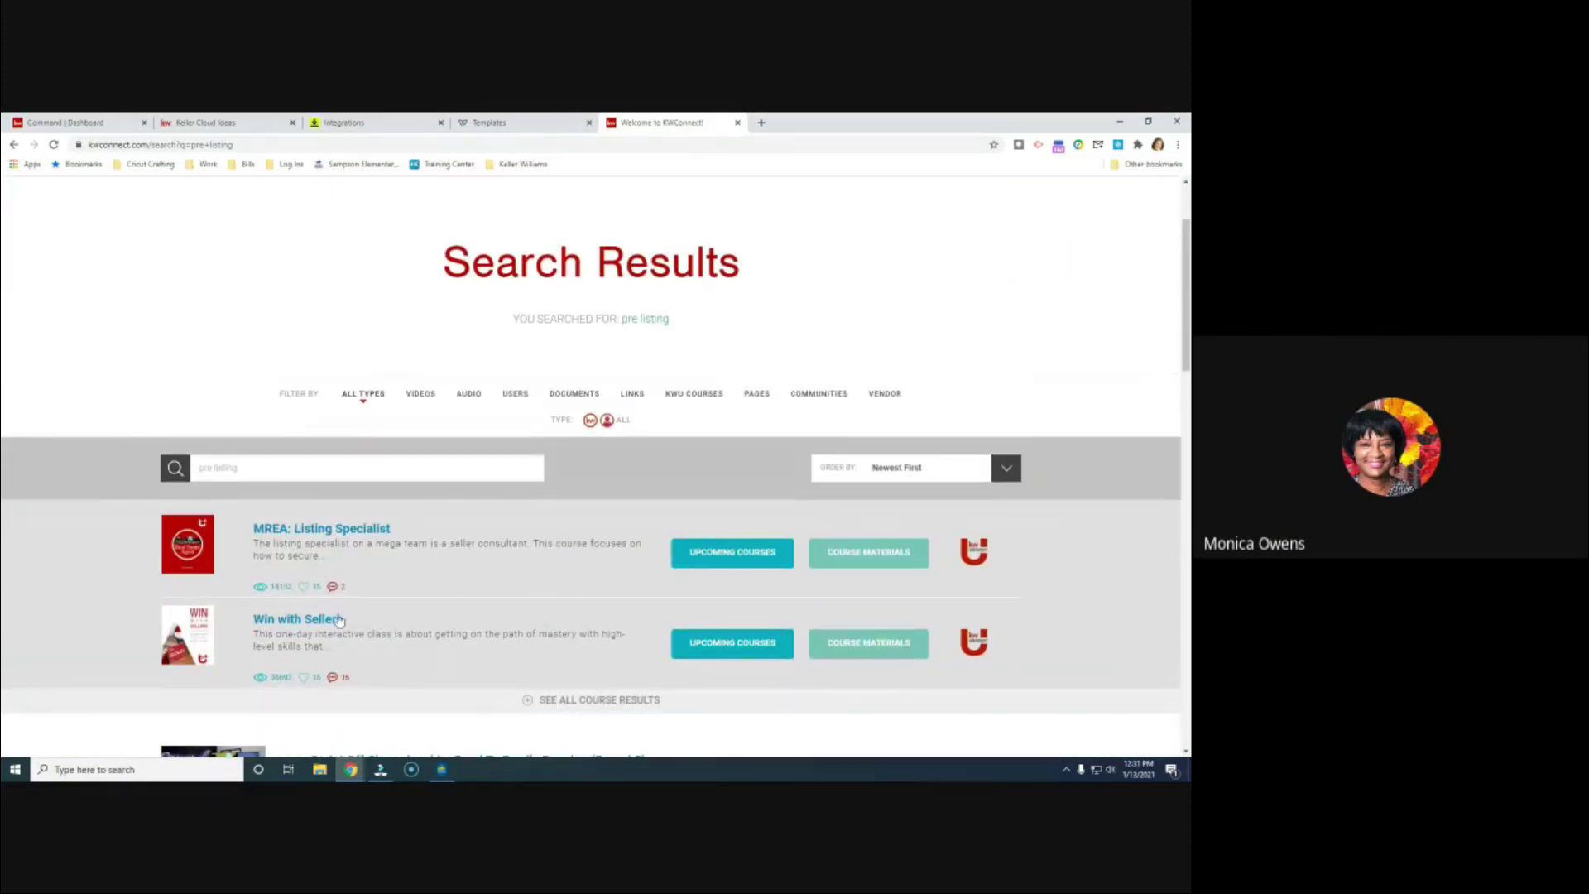
{"action": "scroll", "coordinate": [596, 631], "scroll_direction": "down", "scroll_amount": 2}
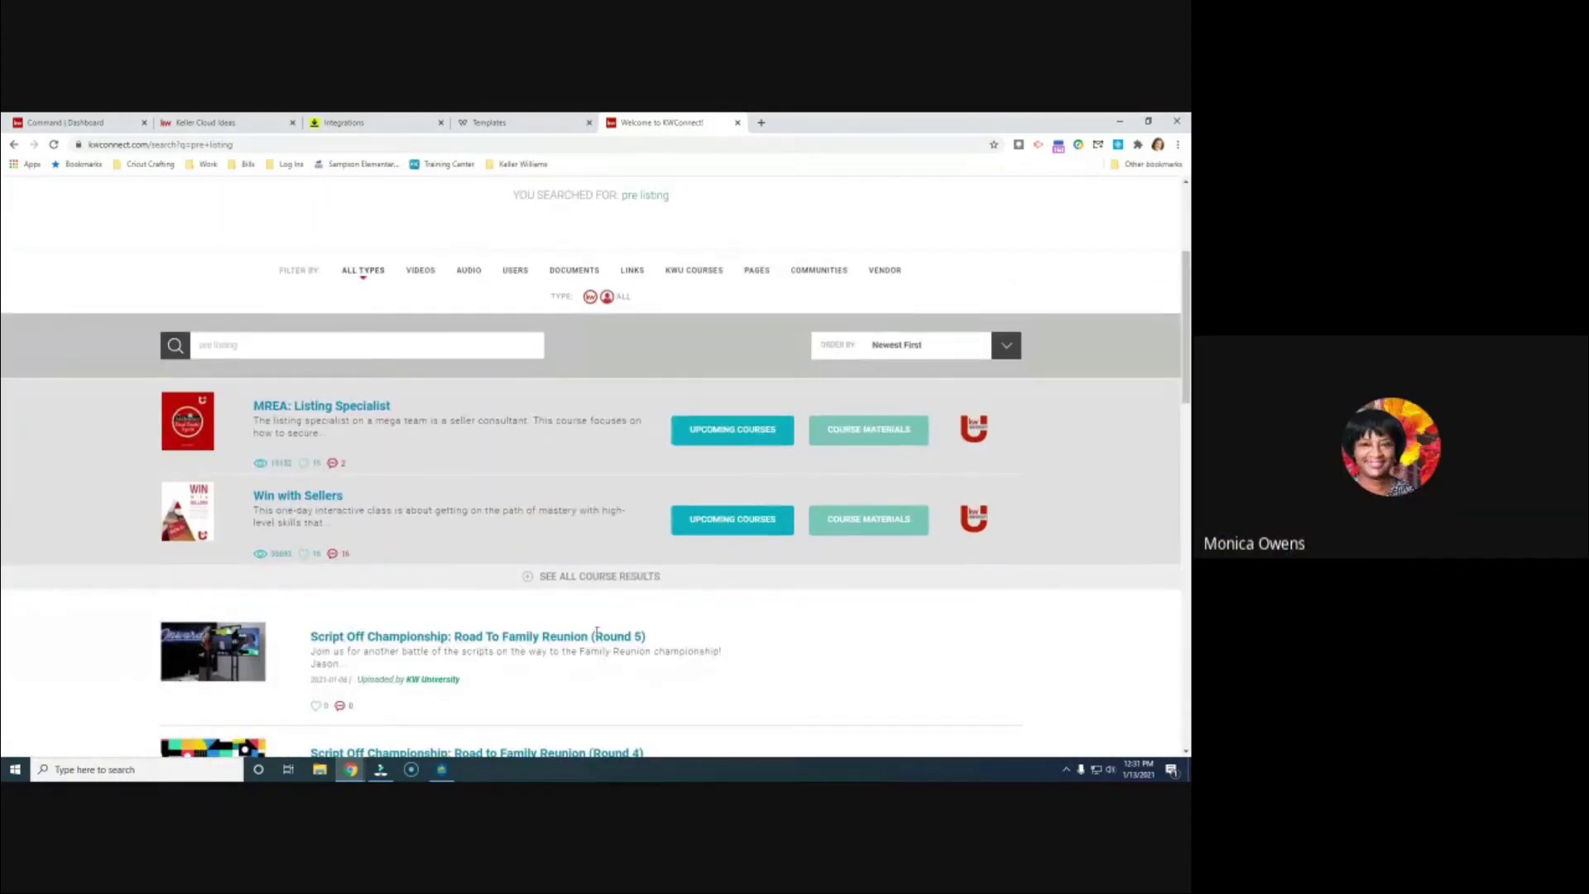
{"action": "scroll", "coordinate": [716, 649], "scroll_direction": "down", "scroll_amount": 1}
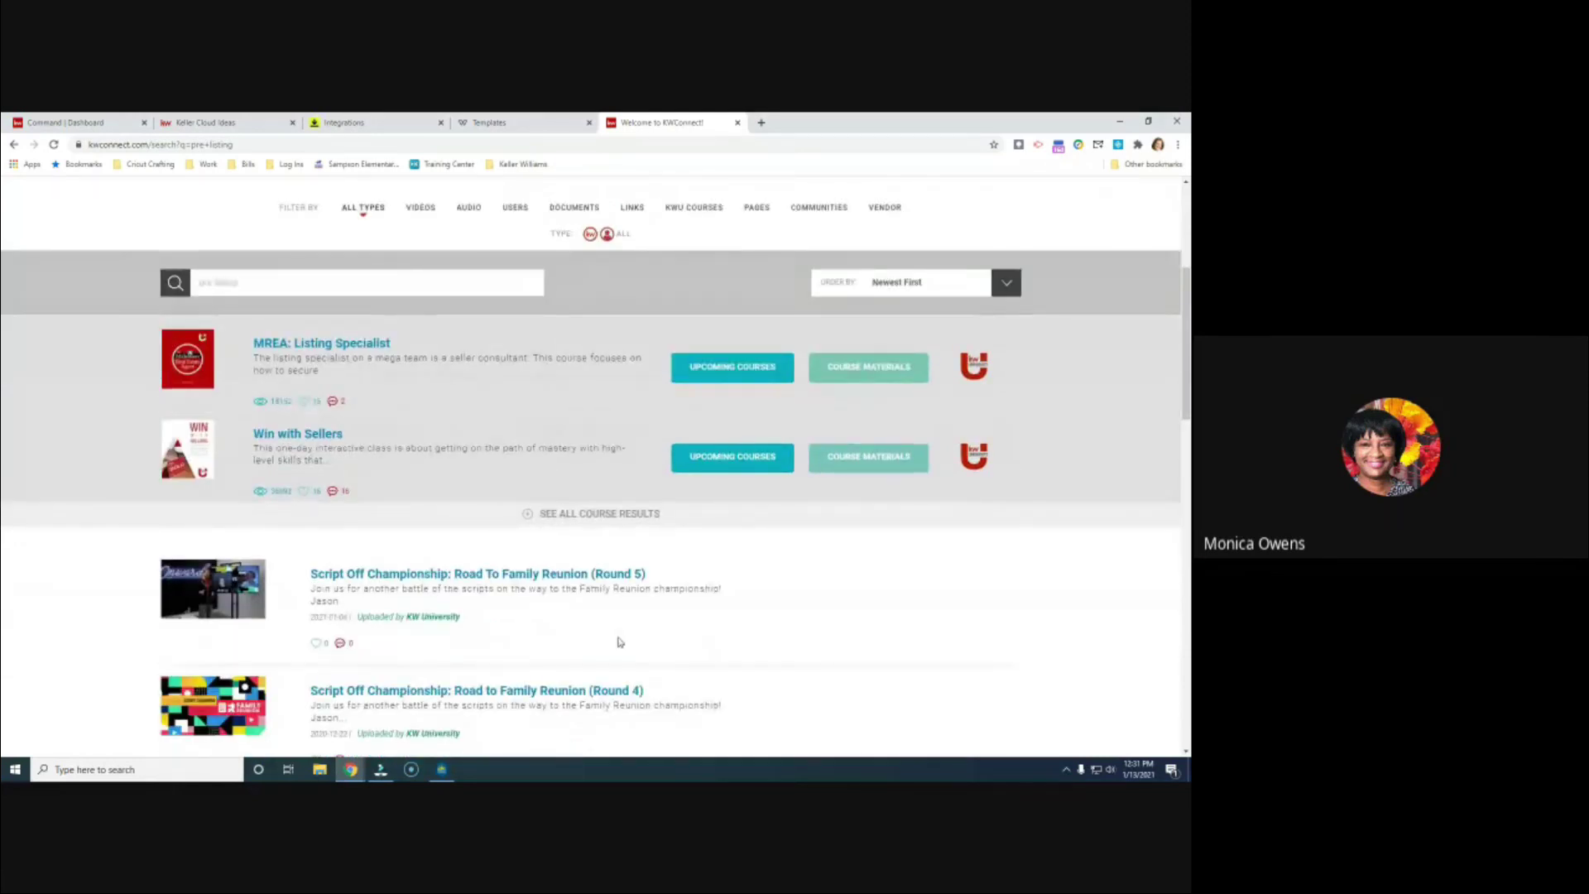
{"action": "scroll", "coordinate": [619, 641], "scroll_direction": "down", "scroll_amount": 2}
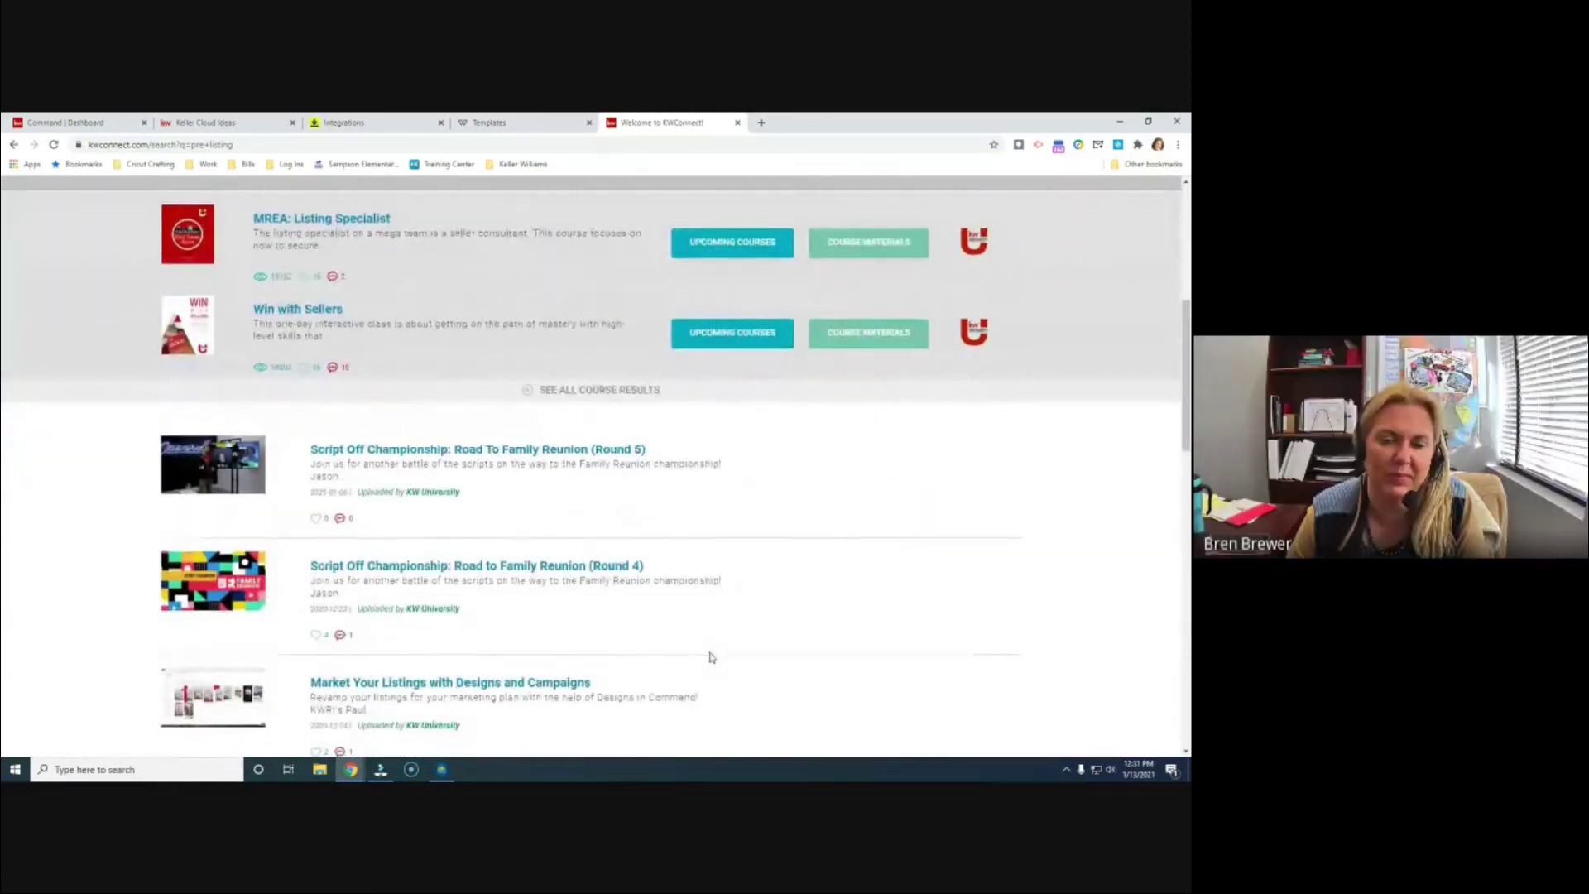
{"action": "scroll", "coordinate": [713, 654], "scroll_direction": "down", "scroll_amount": 5}
{"action": "scroll", "coordinate": [708, 653], "scroll_direction": "down", "scroll_amount": 5}
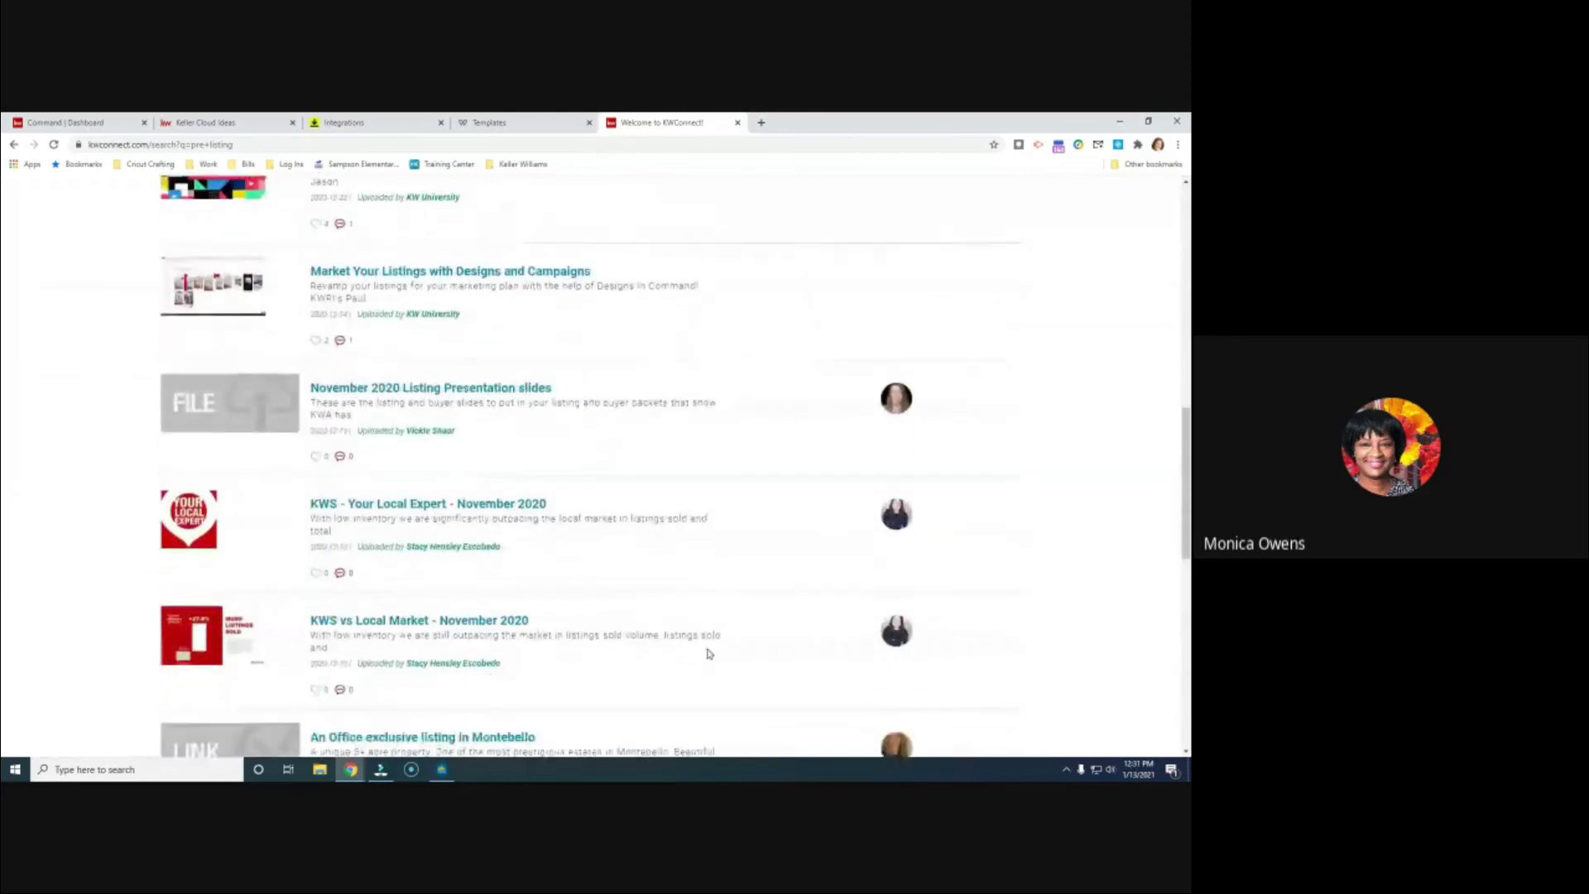
{"action": "scroll", "coordinate": [707, 654], "scroll_direction": "down", "scroll_amount": 4}
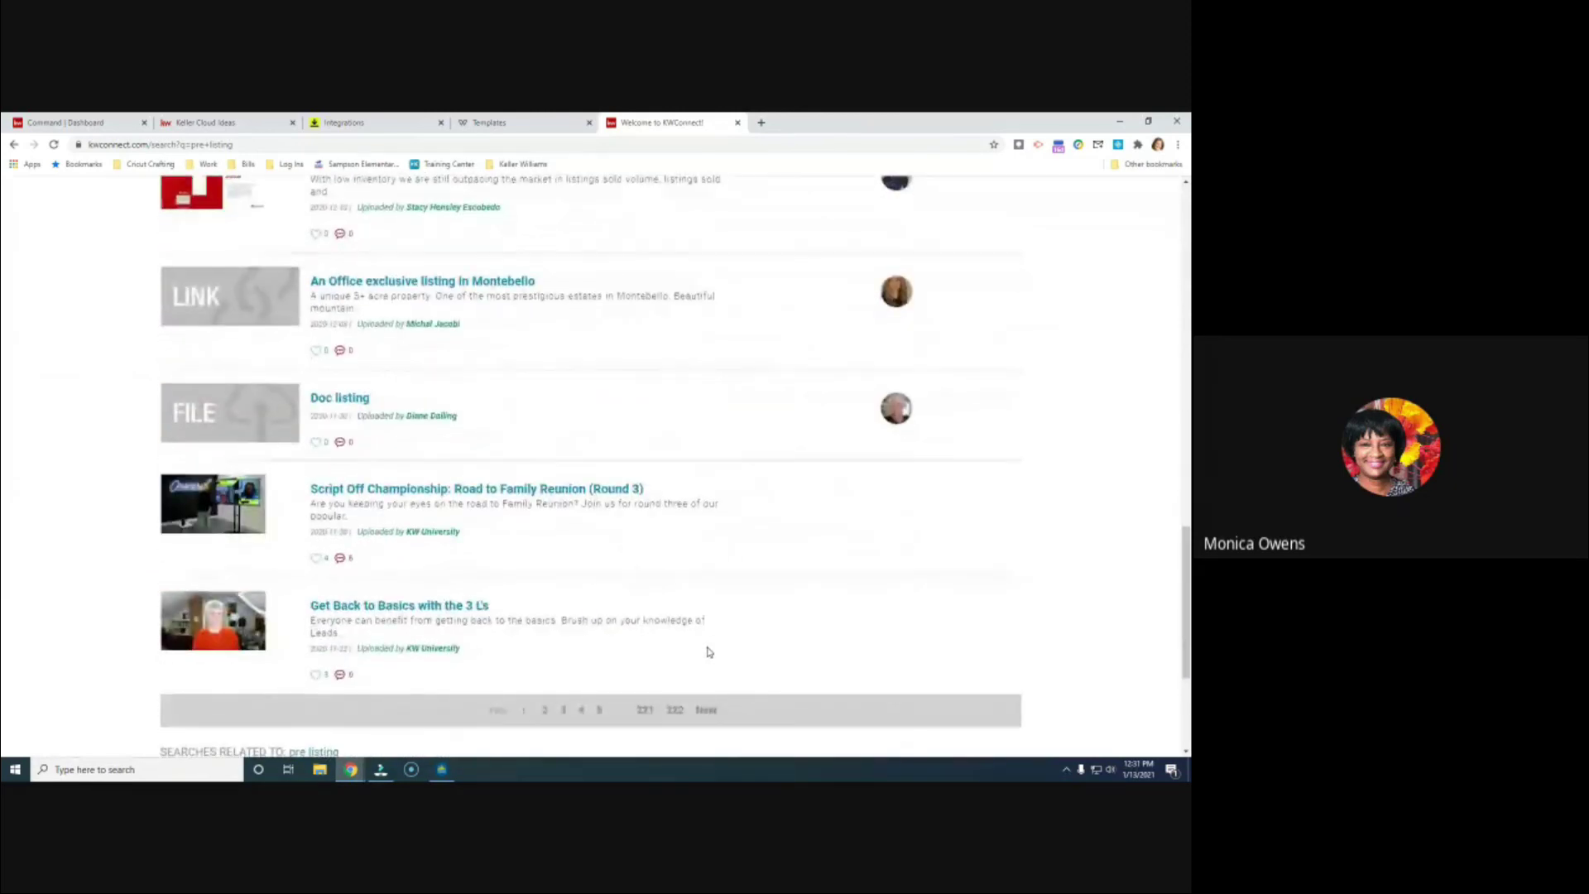
{"action": "scroll", "coordinate": [709, 645], "scroll_direction": "down", "scroll_amount": 1}
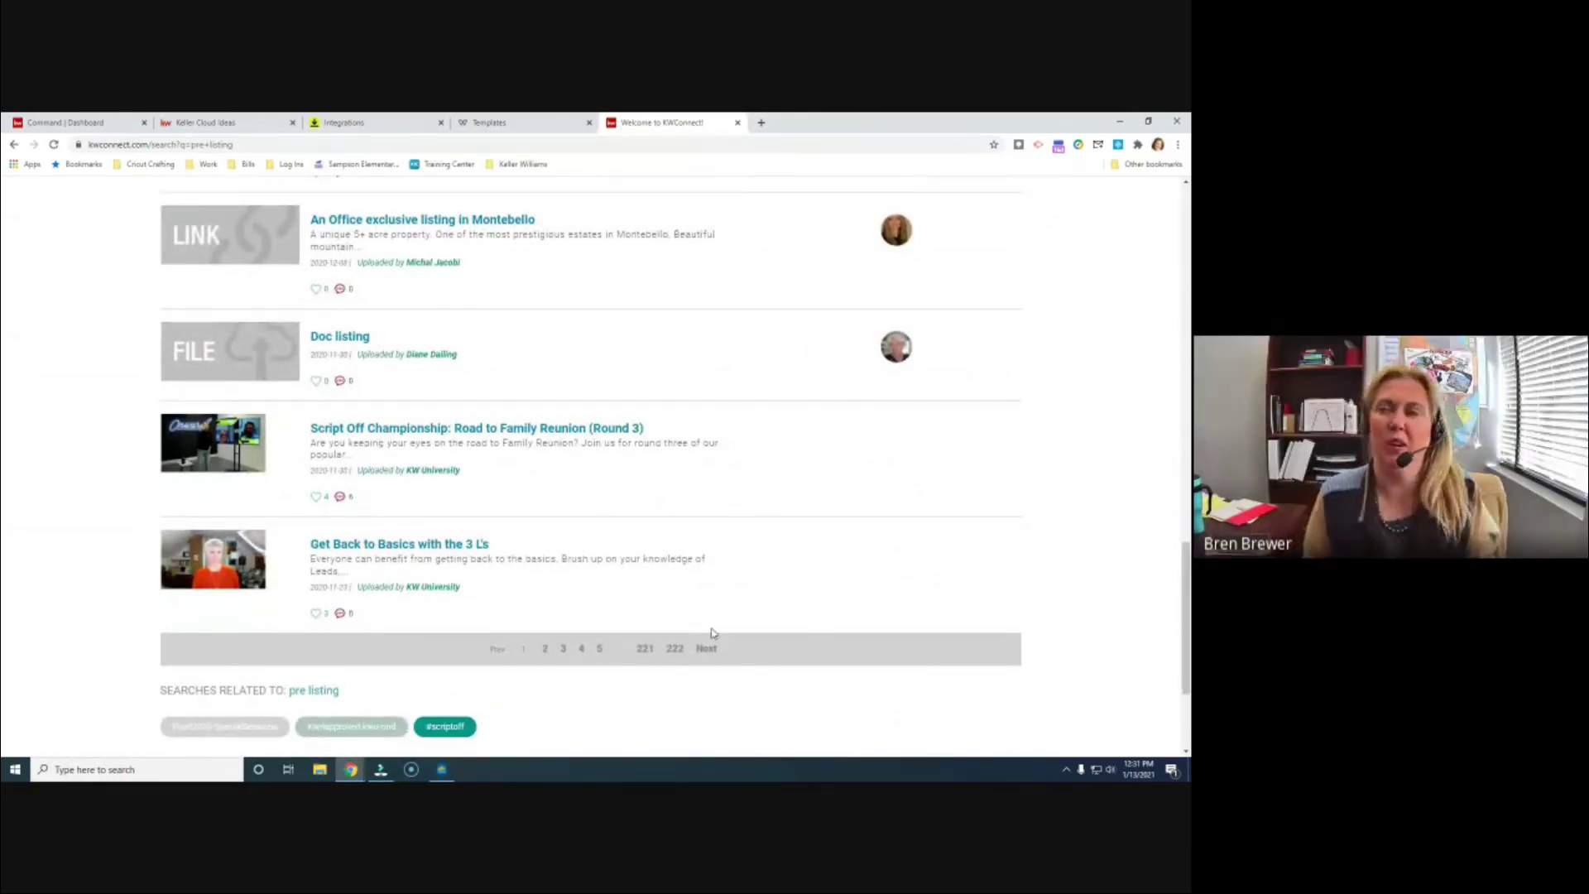
{"action": "left_click", "coordinate": [519, 127]}
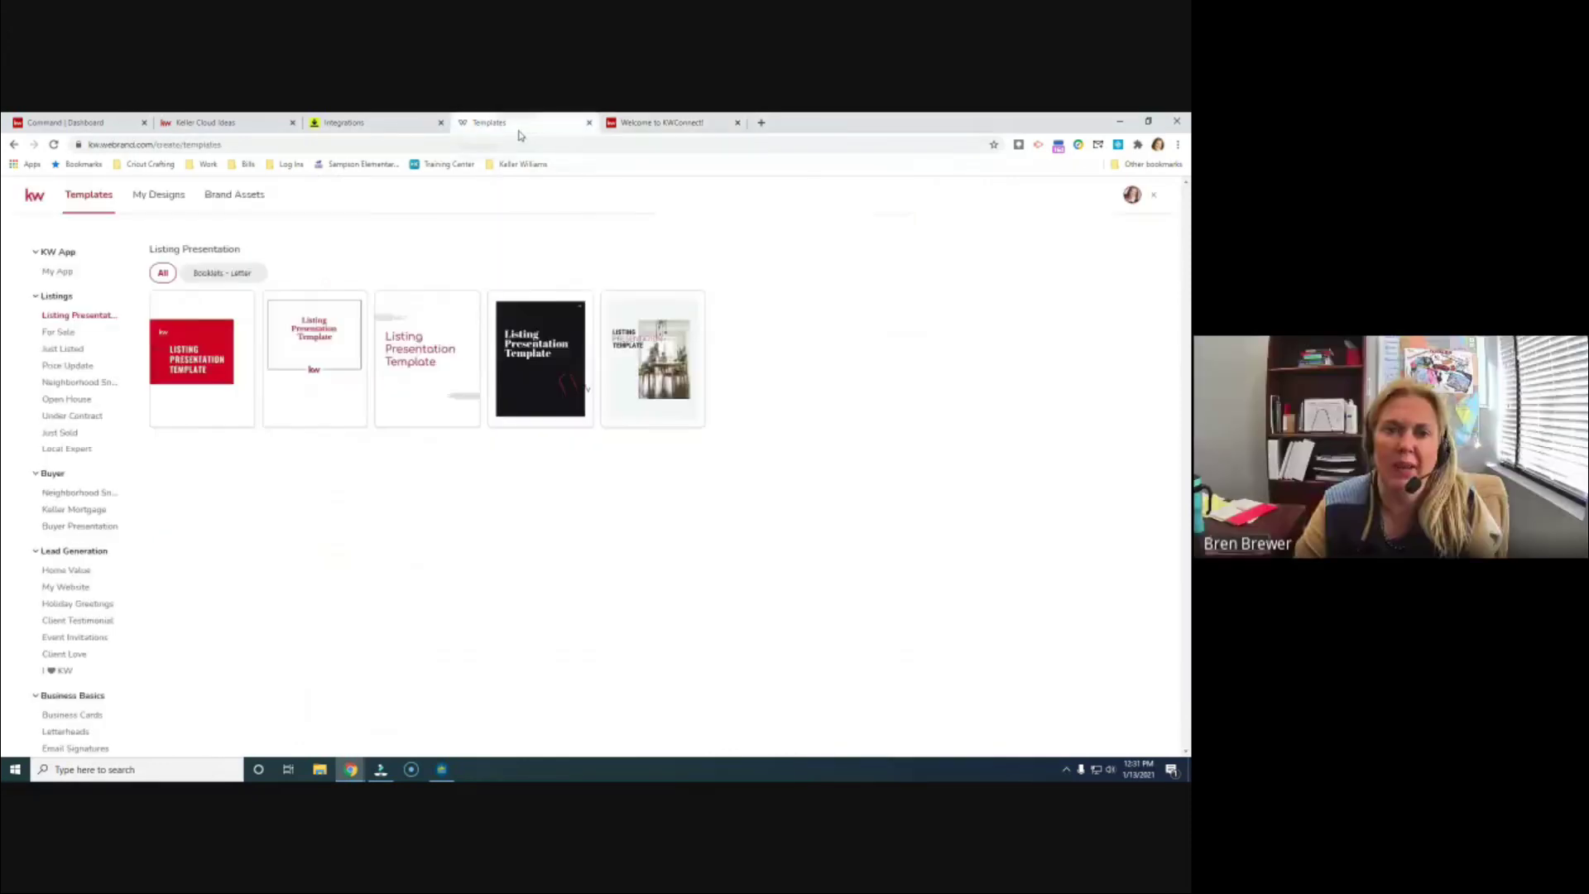